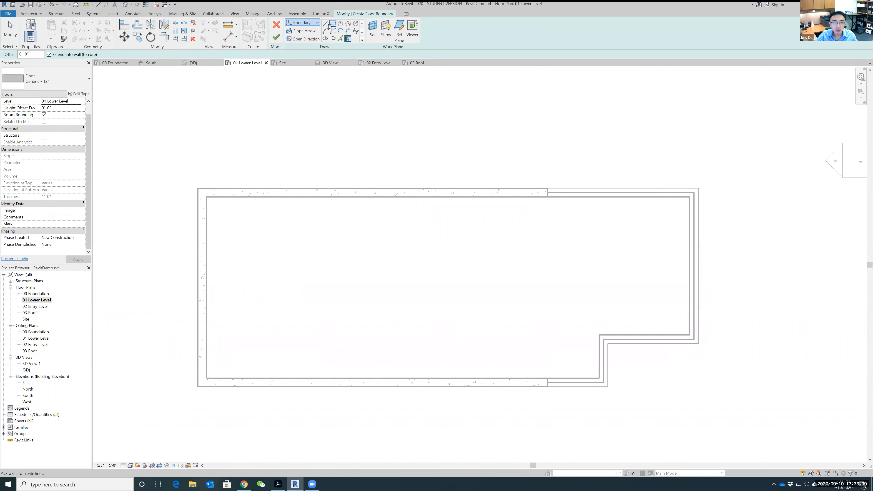
# - Create the lower level floor's boundary with Pick Lines along the inner faces of all six walls
pyautogui.click(340, 39)
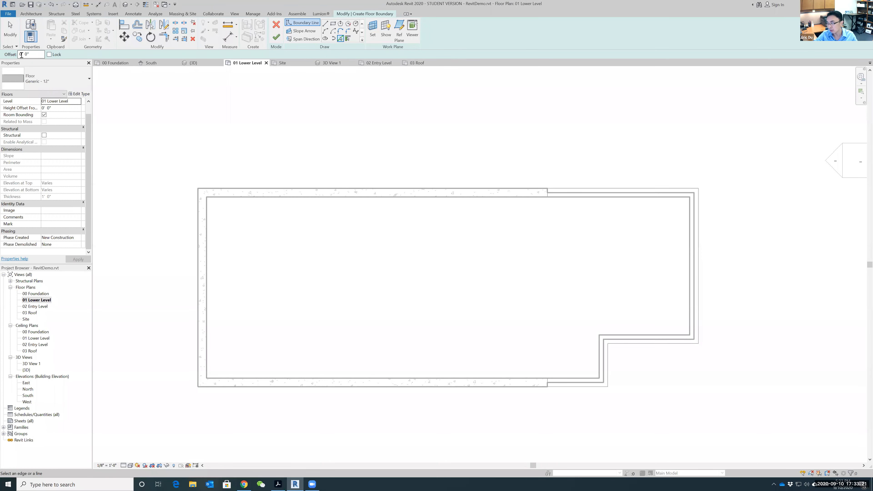
pyautogui.click(319, 199)
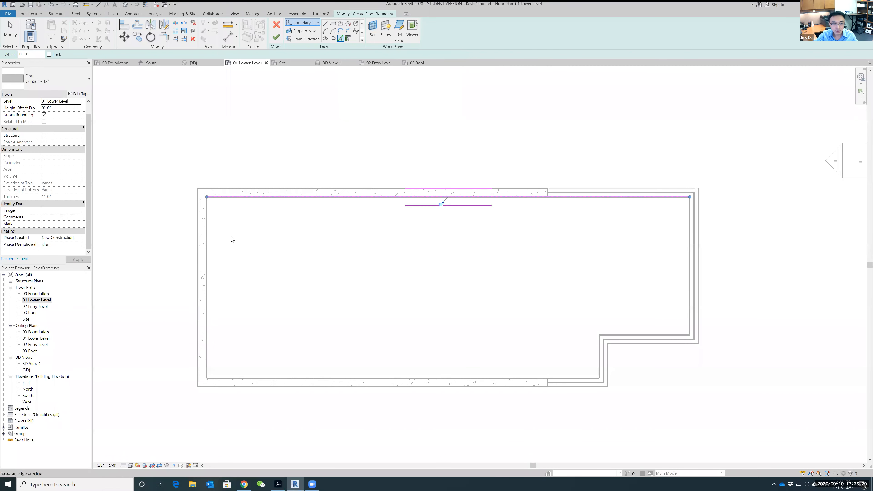
pyautogui.click(211, 254)
pyautogui.click(315, 378)
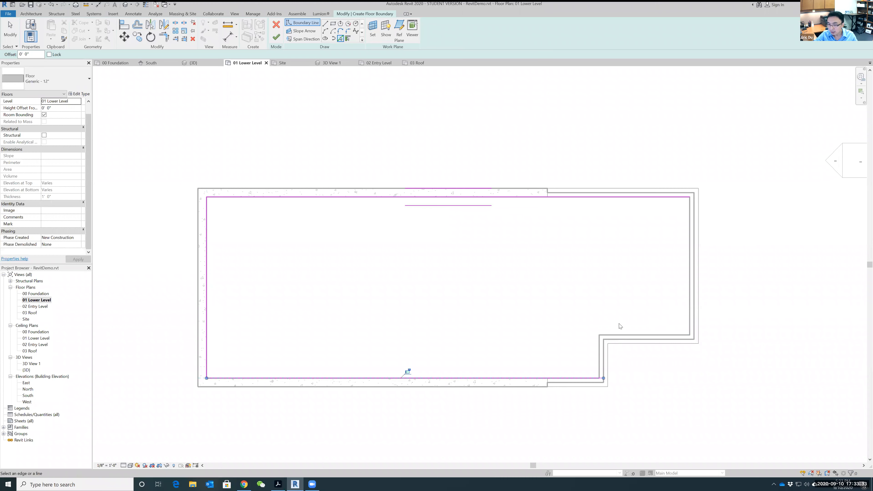
pyautogui.click(599, 357)
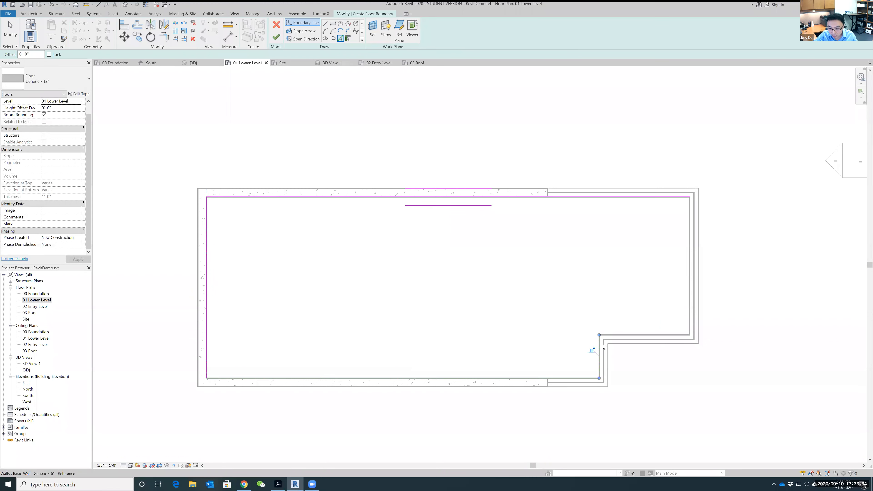
pyautogui.click(624, 335)
pyautogui.click(689, 311)
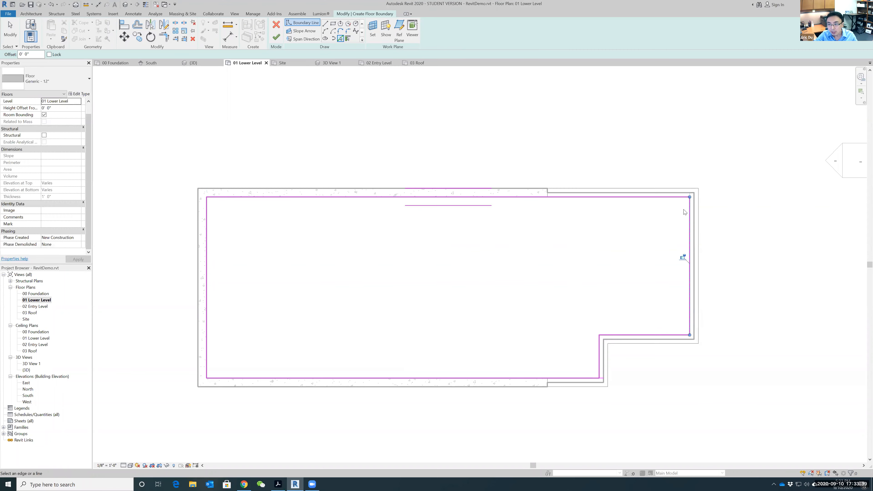
# - Trim the overshooting lower boundary line to a corner with the short vertical line at the notch
pyautogui.scroll(4, 637, 331)
pyautogui.moveTo(633, 376); pyautogui.dragTo(635, 146, button='middle')
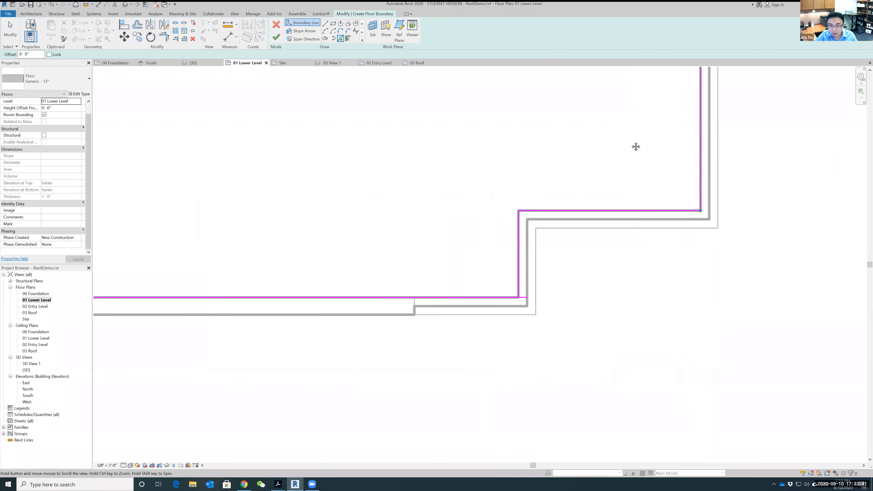
pyautogui.scroll(3, 510, 303)
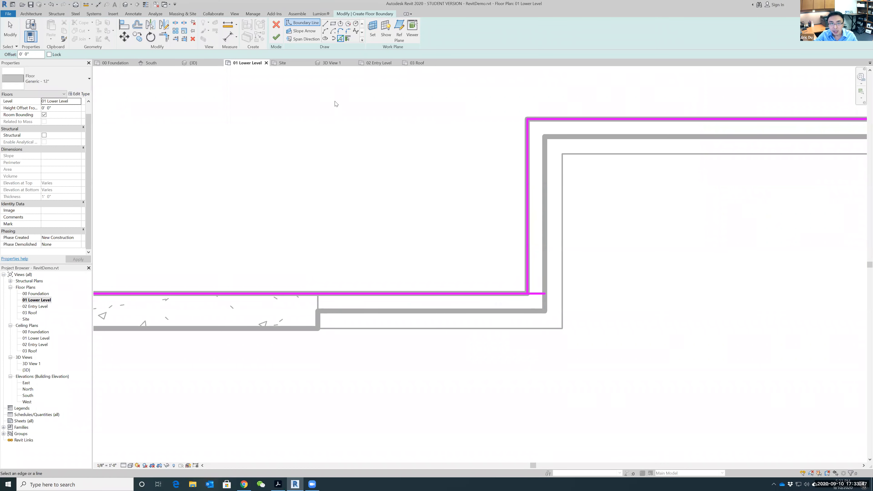
pyautogui.scroll(-1, 237, 103)
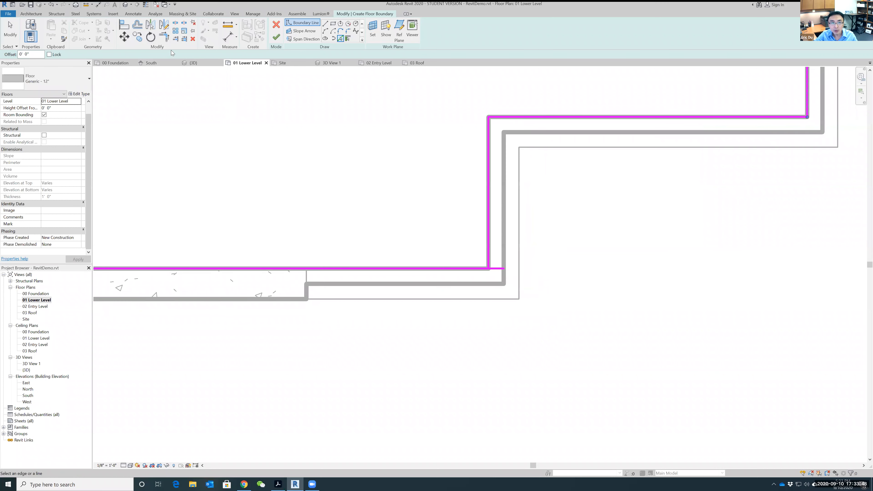
pyautogui.click(164, 36)
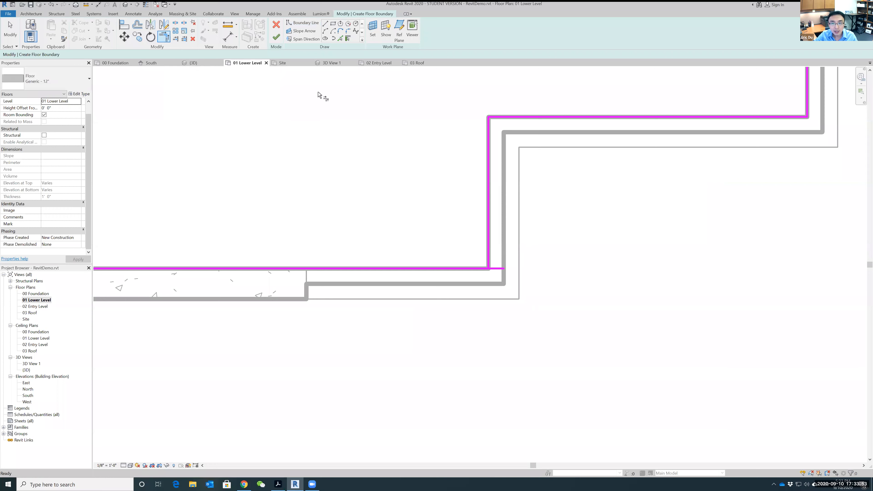
pyautogui.click(489, 197)
pyautogui.click(467, 268)
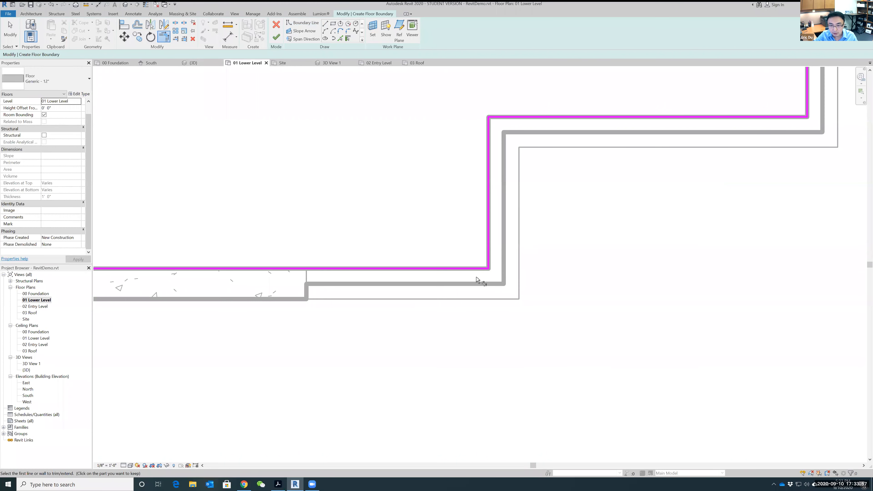
# - Finish the lower level floor sketch and decline attaching the walls to the floor's bottom
pyautogui.moveTo(476, 281); pyautogui.dragTo(777, 413, button='middle')
pyautogui.scroll(-3, 430, 252)
pyautogui.moveTo(392, 257); pyautogui.dragTo(653, 199, button='middle')
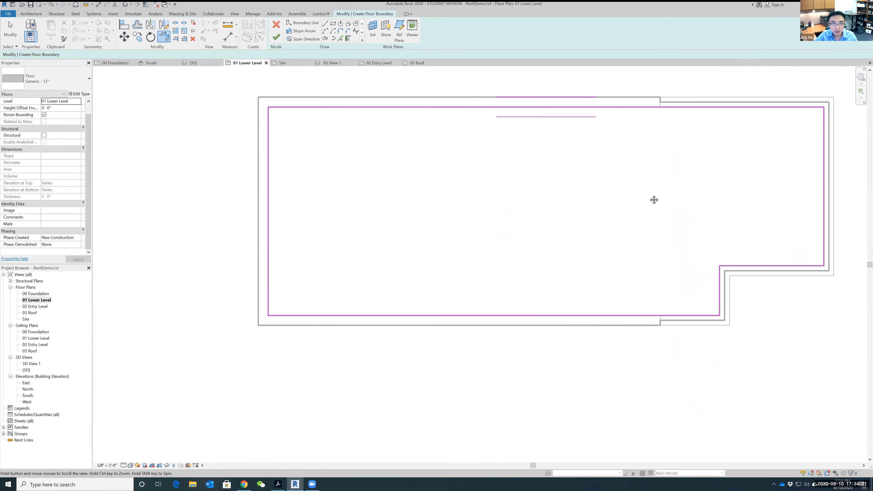
pyautogui.click(277, 38)
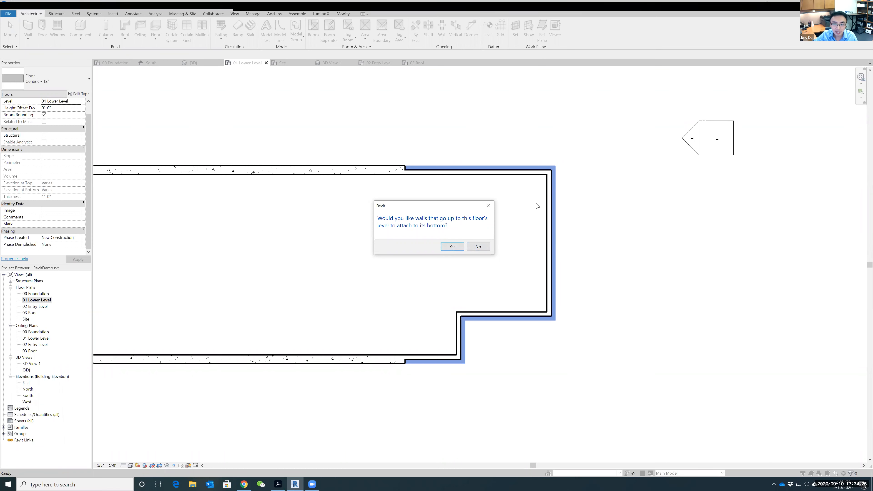
pyautogui.click(484, 247)
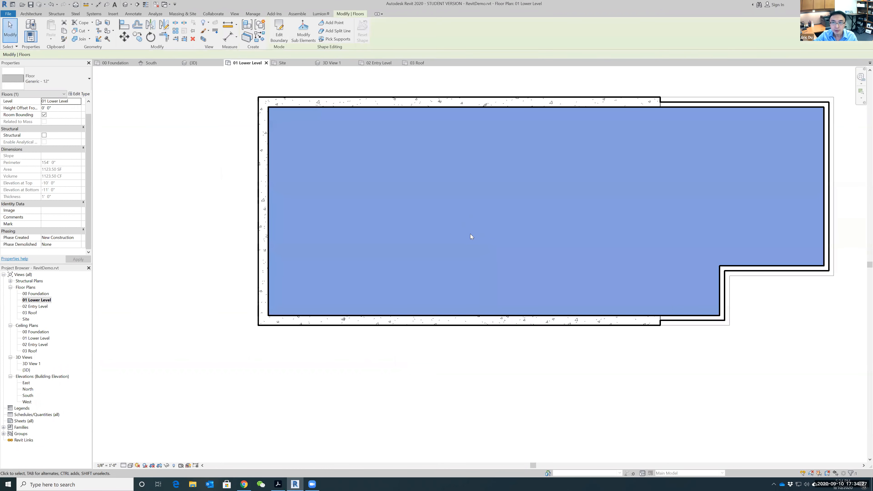
# - Open the default 3D view and look at the building from its notched end
pyautogui.scroll(-1, 470, 234)
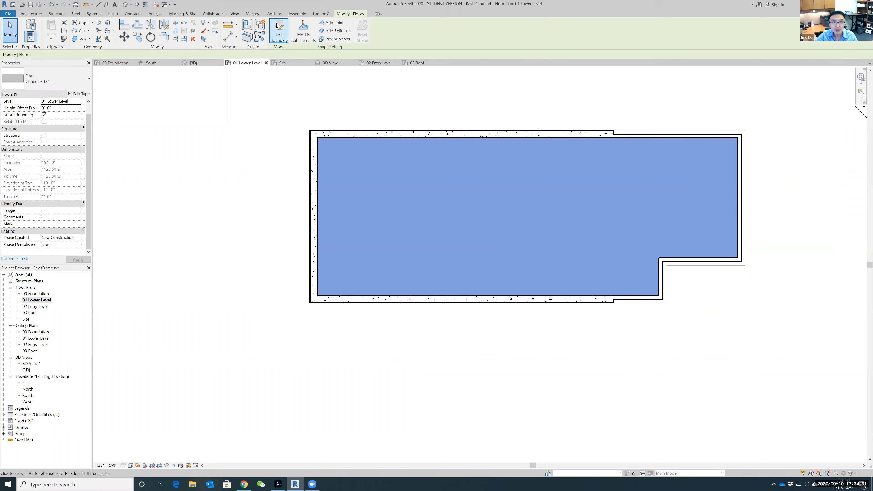
pyautogui.click(235, 13)
pyautogui.click(212, 27)
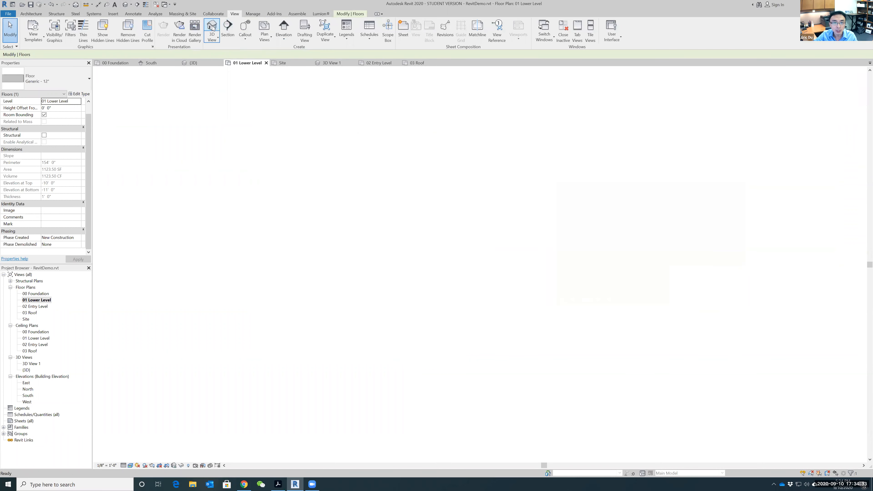
pyautogui.keyDown('shift'); pyautogui.moveTo(613, 260); pyautogui.dragTo(637, 273, button='middle'); pyautogui.keyUp('shift')
pyautogui.scroll(3, 633, 271)
pyautogui.moveTo(741, 329); pyautogui.dragTo(680, 270, button='middle')
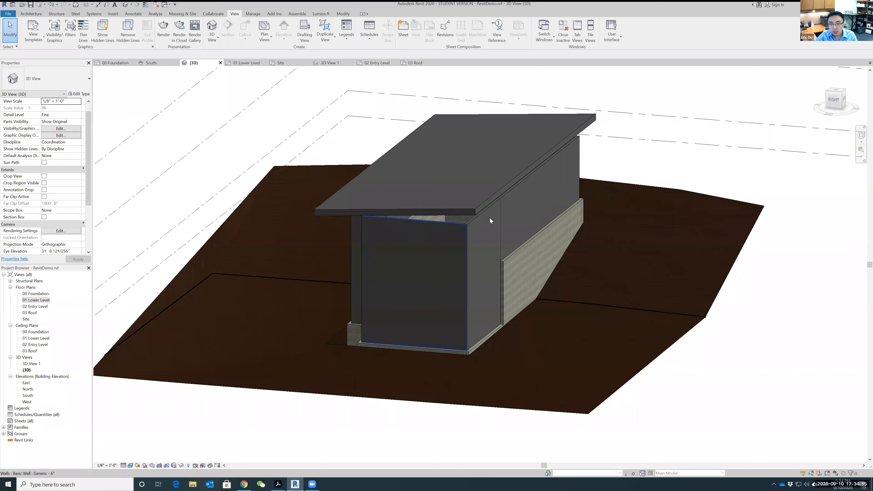
# - Temporarily hide the wall category in the 3D view to expose the floor, and restore the walls
pyautogui.click(432, 226)
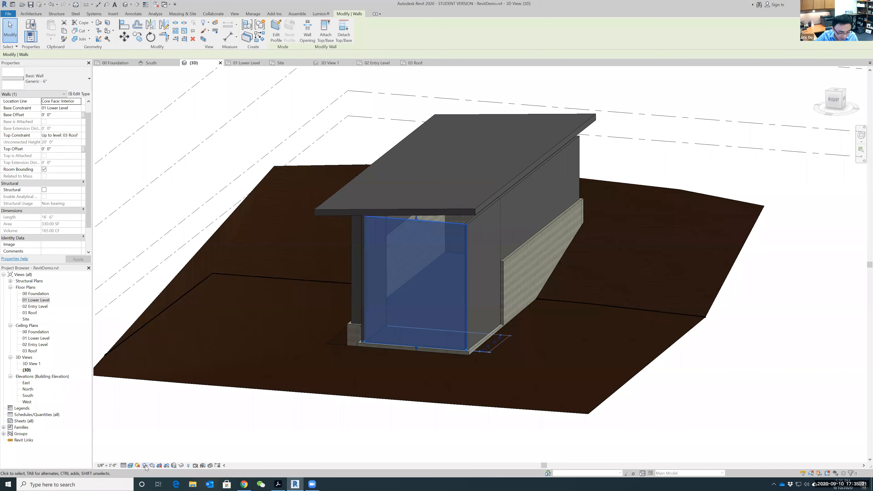
pyautogui.click(182, 466)
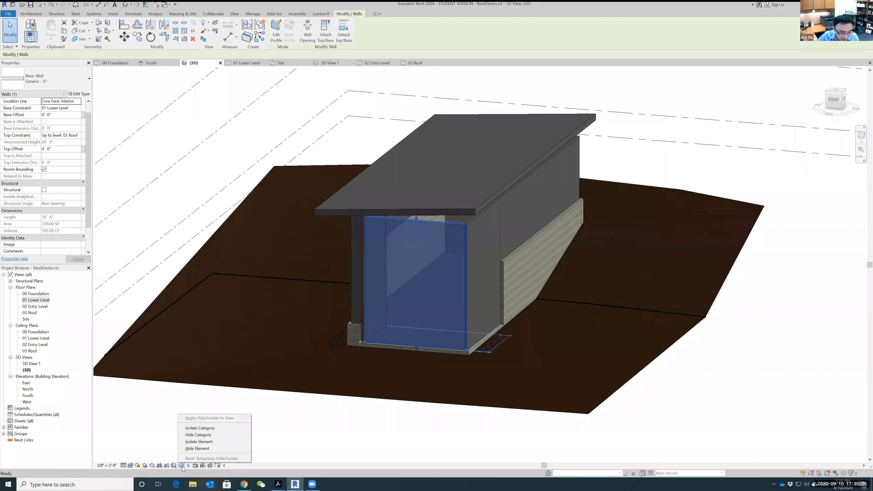
pyautogui.click(204, 436)
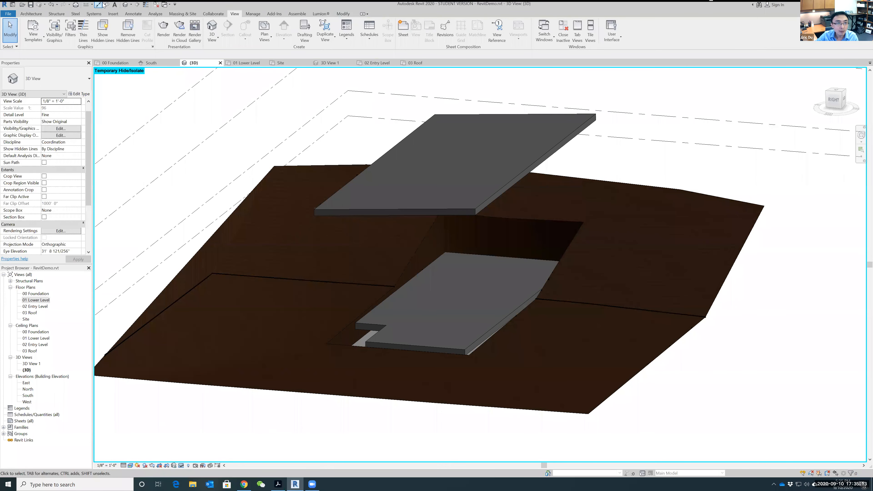
pyautogui.press('h')
pyautogui.press('r')
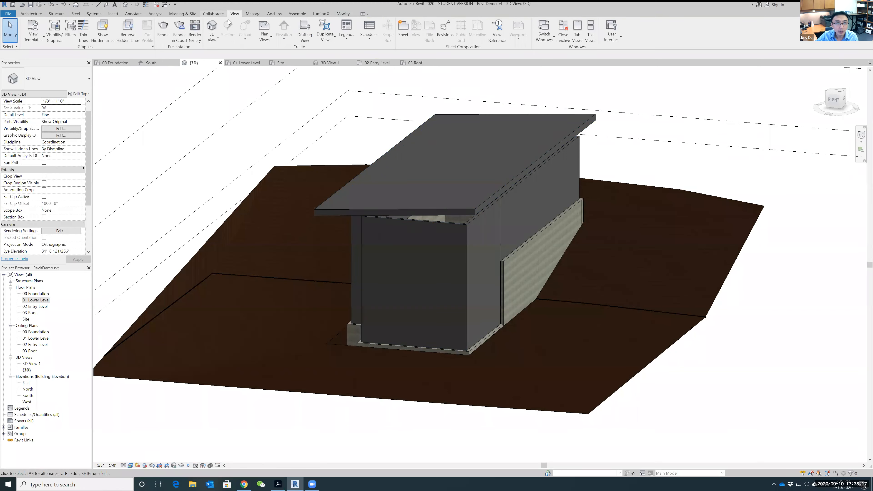
# - Hide the wall category temporarily again, inspect the lower floor slab from several angles, and reset the temporary hiding
pyautogui.click(453, 224)
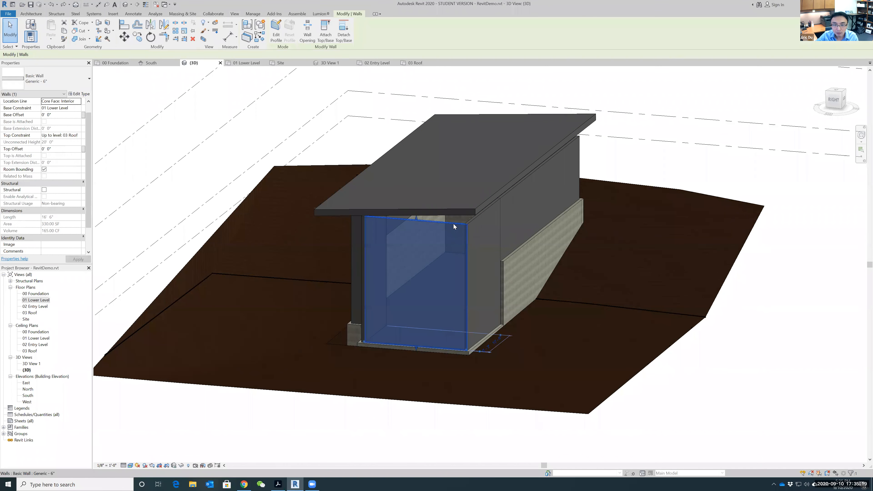
pyautogui.click(180, 466)
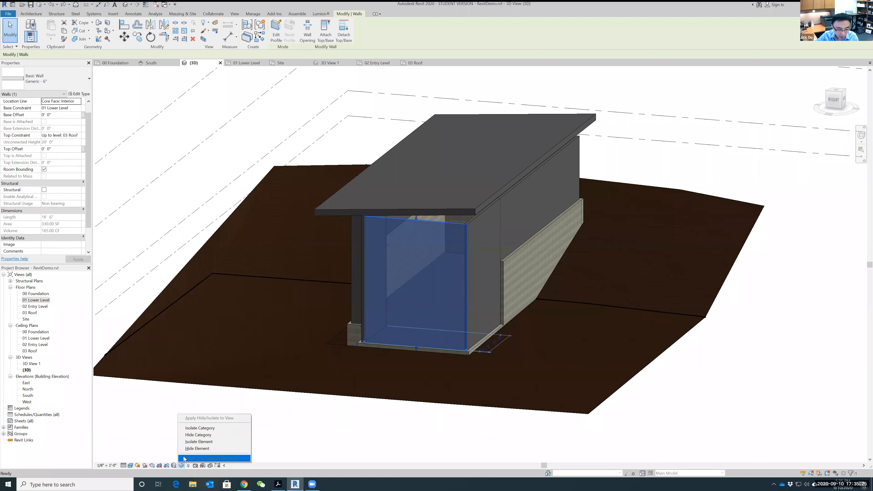
pyautogui.click(196, 435)
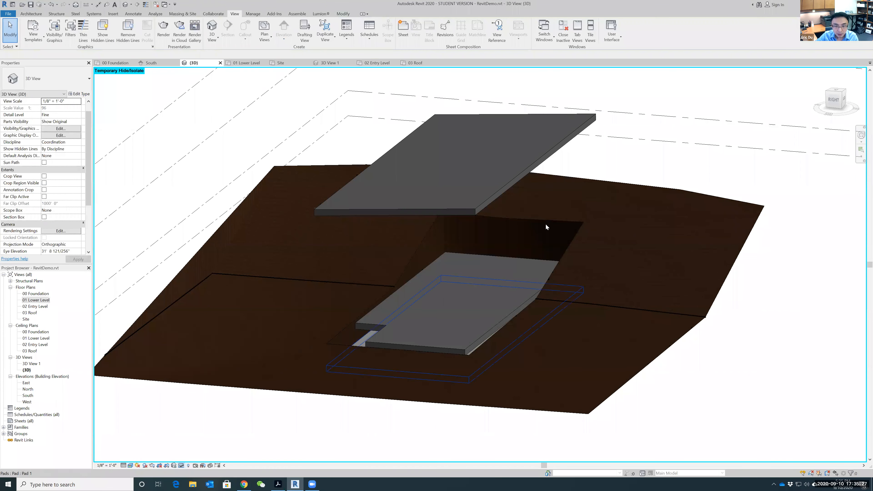
pyautogui.moveTo(410, 390)
pyautogui.keyDown('shift'); pyautogui.mouseDown(button='middle')
pyautogui.moveTo(438, 363)
pyautogui.moveTo(409, 397)
pyautogui.mouseUp(button='middle'); pyautogui.keyUp('shift')
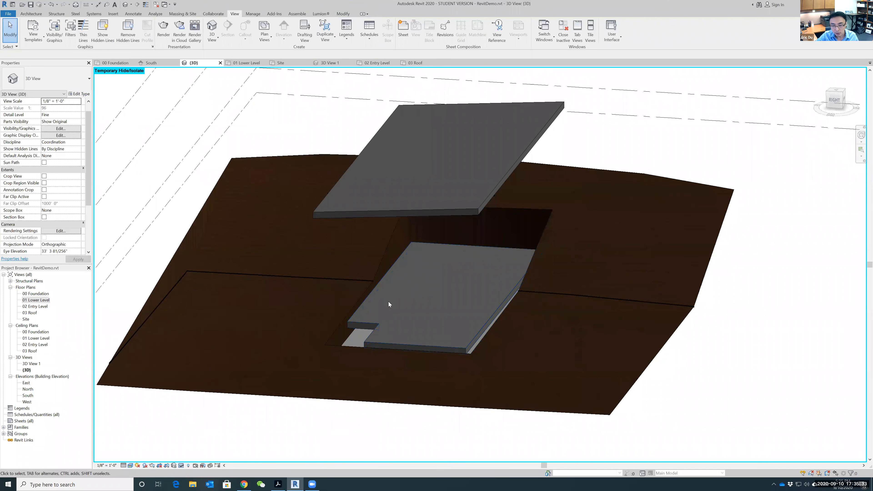
pyautogui.keyDown('shift'); pyautogui.moveTo(422, 416); pyautogui.dragTo(347, 328, button='middle'); pyautogui.keyUp('shift')
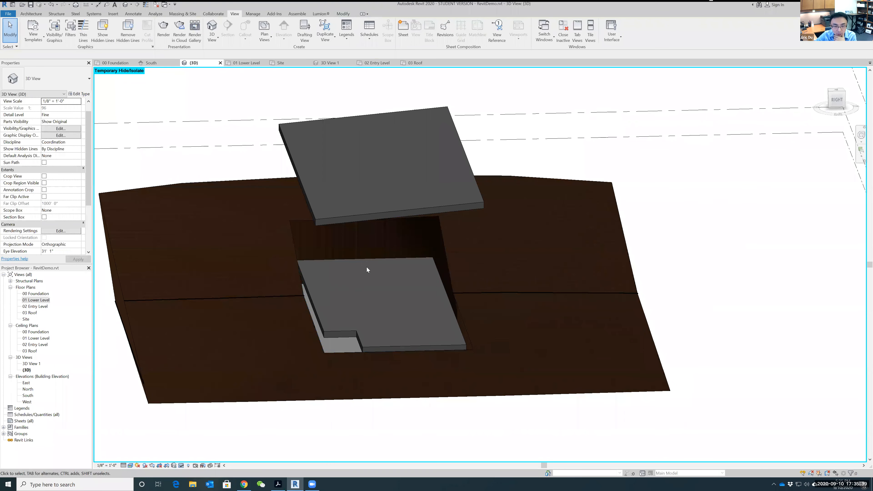
pyautogui.click(179, 465)
pyautogui.click(212, 459)
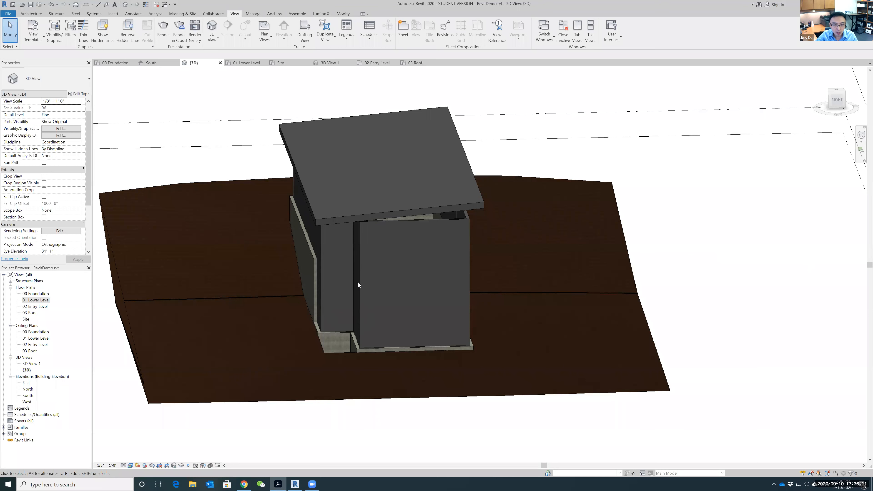
# - Open the 02 Entry Level floor plan with the building outline in view
pyautogui.doubleClick(32, 307)
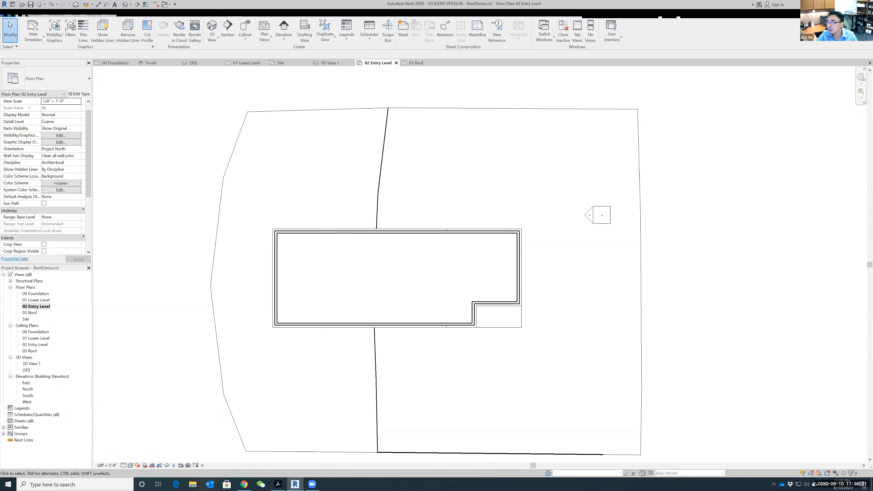
pyautogui.moveTo(235, 185); pyautogui.dragTo(267, 151, button='middle')
pyautogui.scroll(1, 220, 145)
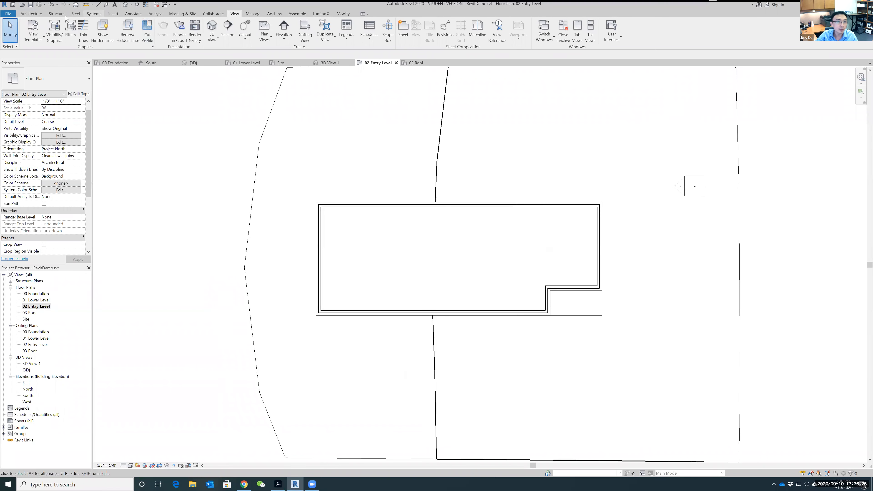
# - Start a floor on 02 Entry Level and sketch straight boundary lines from the upper wall's inner face about 30'-3" to the corner, then down the end wall
pyautogui.click(30, 14)
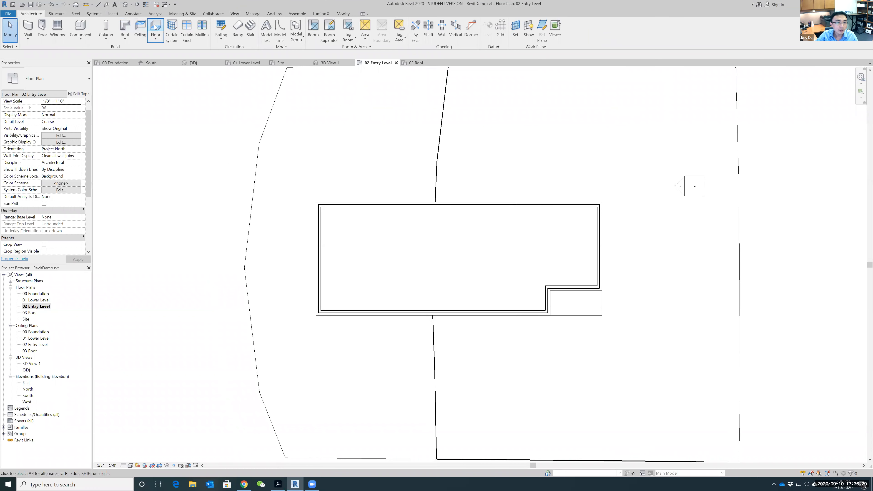
pyautogui.click(154, 32)
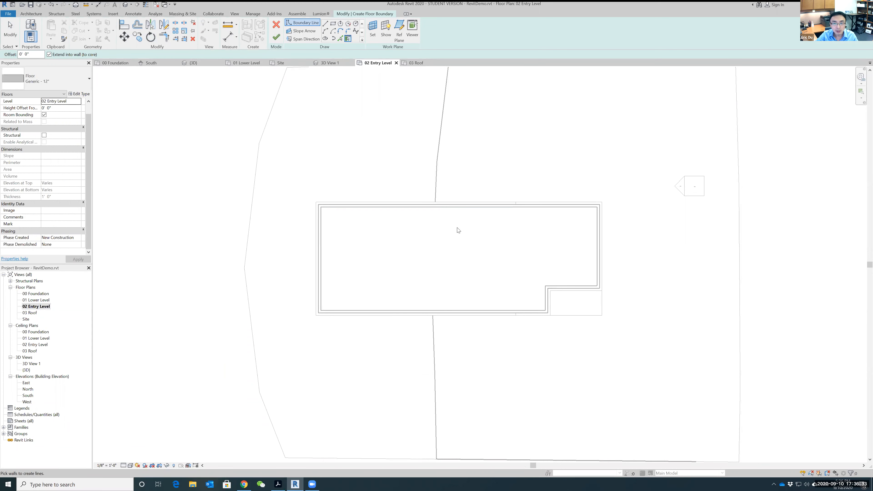
pyautogui.click(326, 24)
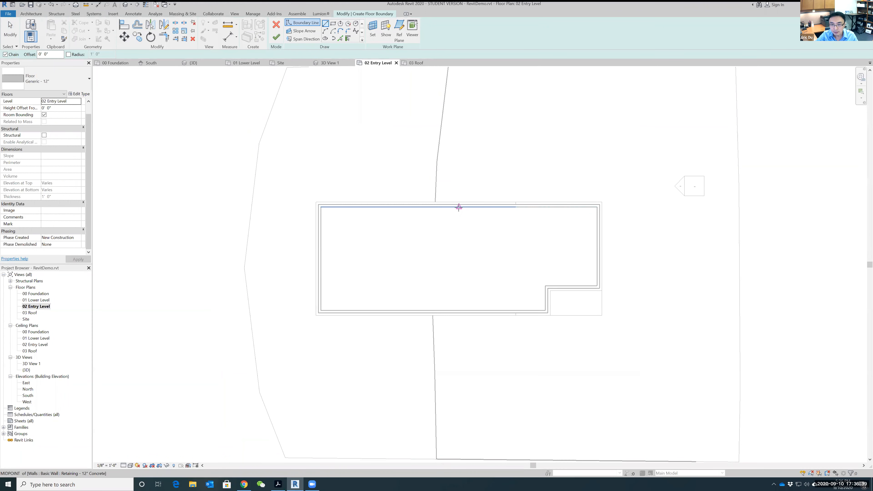
pyautogui.click(470, 207)
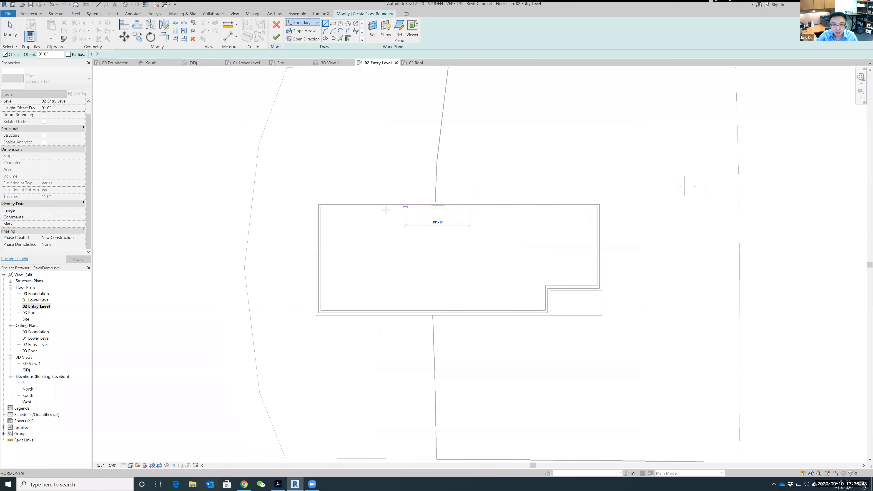
pyautogui.scroll(5, 321, 207)
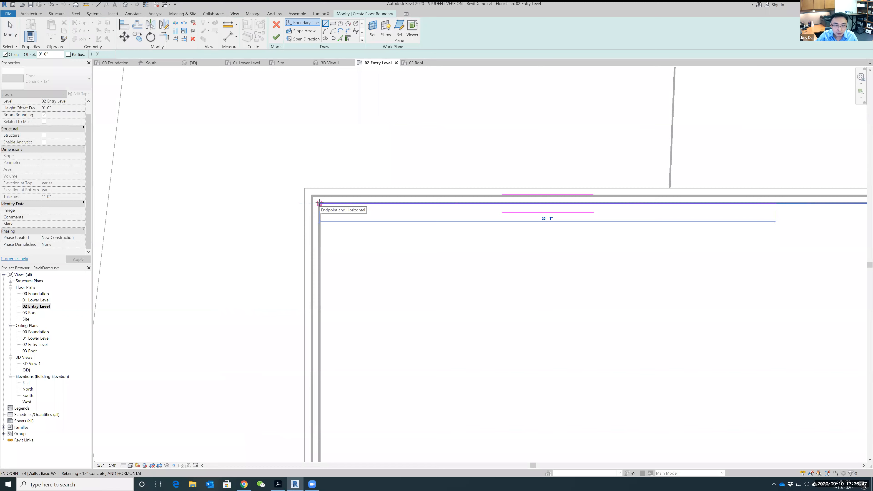
pyautogui.click(319, 203)
pyautogui.scroll(-3, 319, 203)
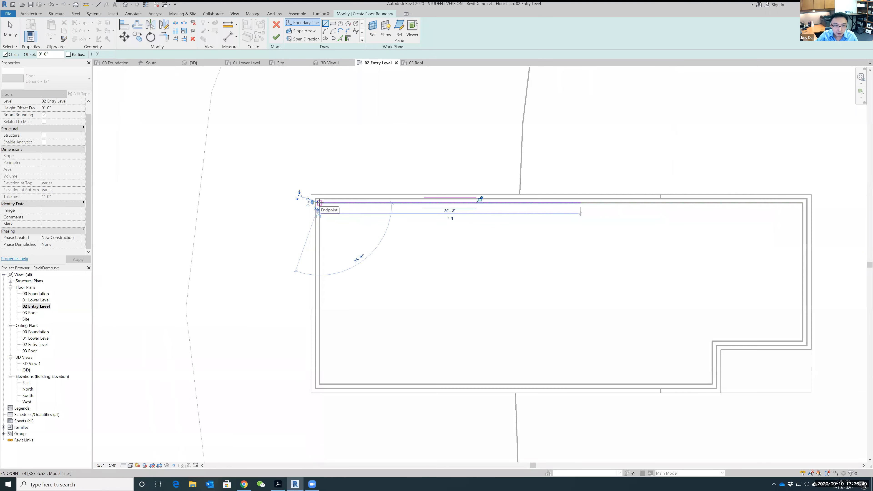
pyautogui.click(320, 384)
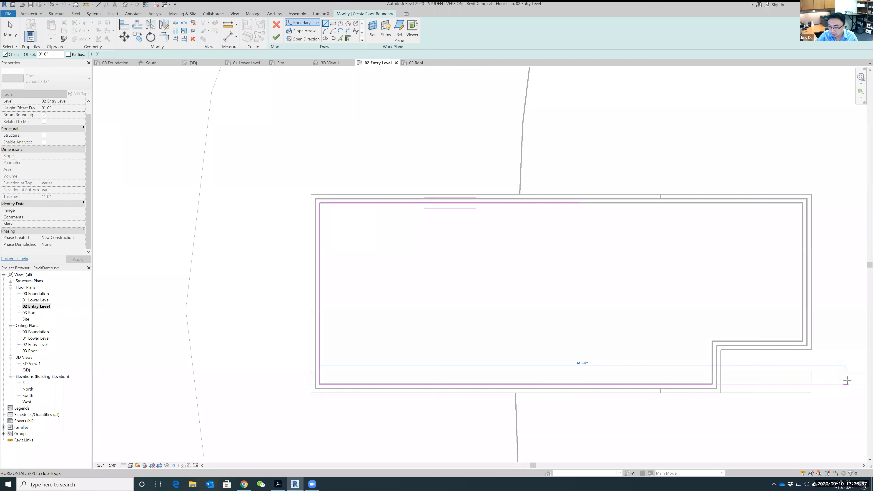
# - Continue the boundary along the lower wall past the building's notch, step up to the notch wall line, return inward and close at the start point
pyautogui.click(854, 382)
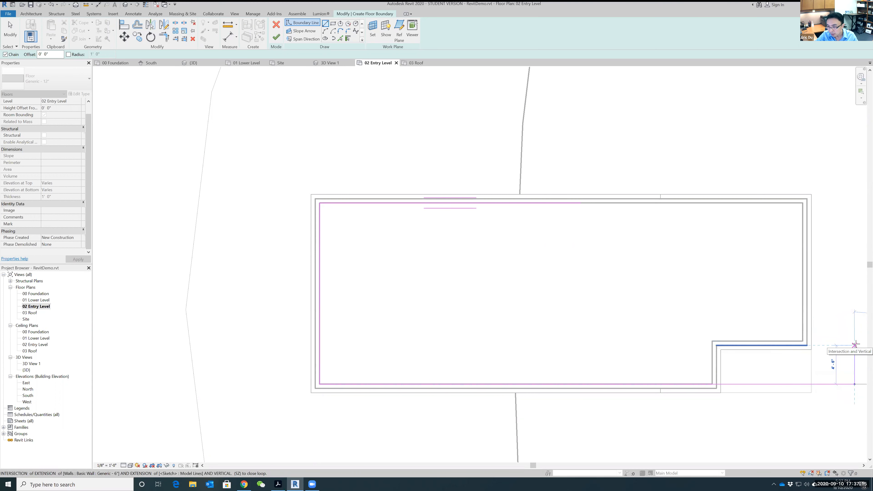
pyautogui.click(856, 344)
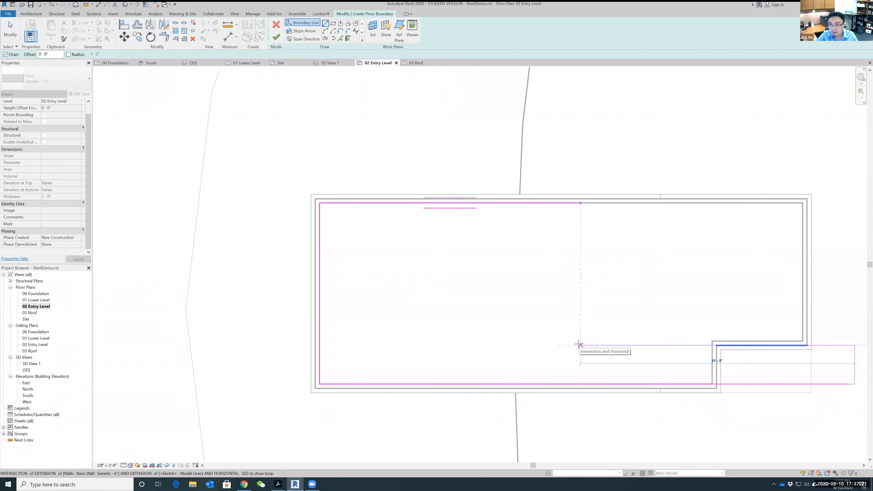
pyautogui.click(580, 345)
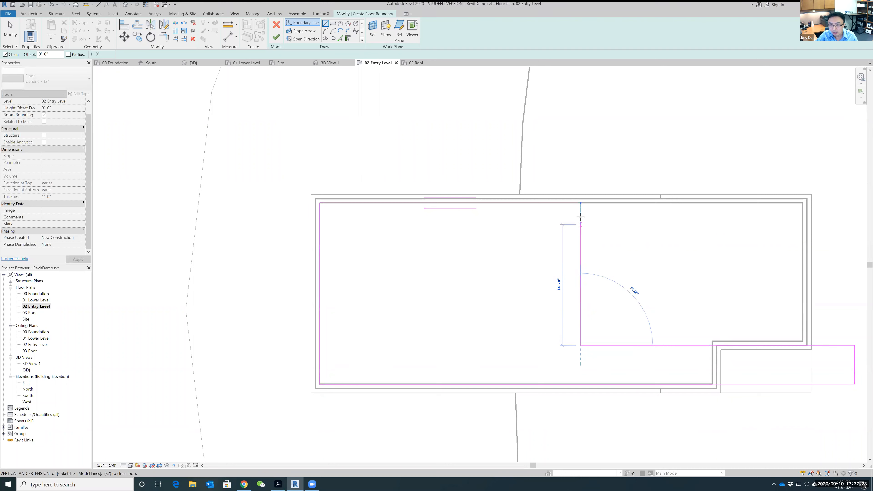
pyautogui.click(580, 203)
# - Finish the entry level floor sketch and decline attaching the walls to the floor's bottom
pyautogui.scroll(-2, 476, 287)
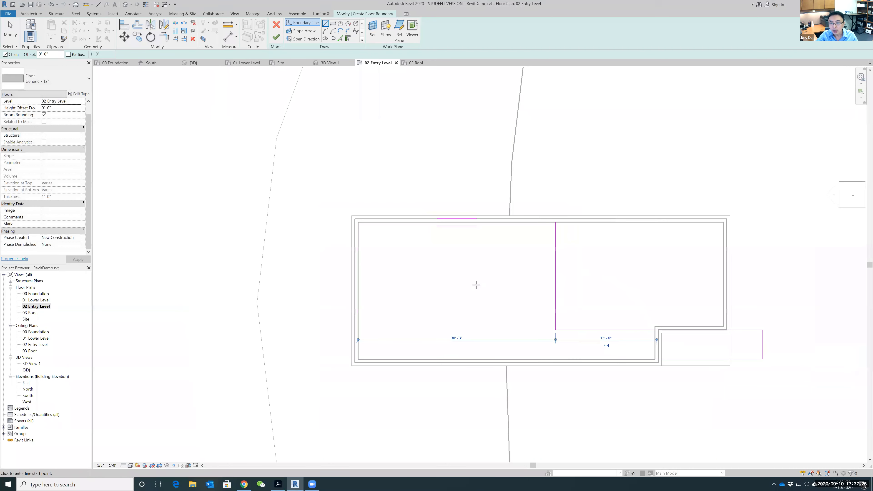
pyautogui.moveTo(782, 279); pyautogui.dragTo(704, 247, button='middle')
pyautogui.scroll(1, 459, 210)
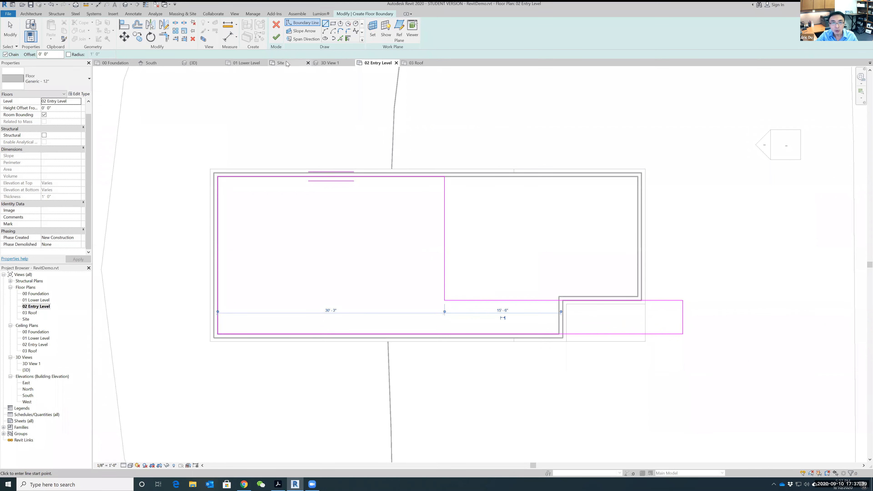
pyautogui.click(277, 40)
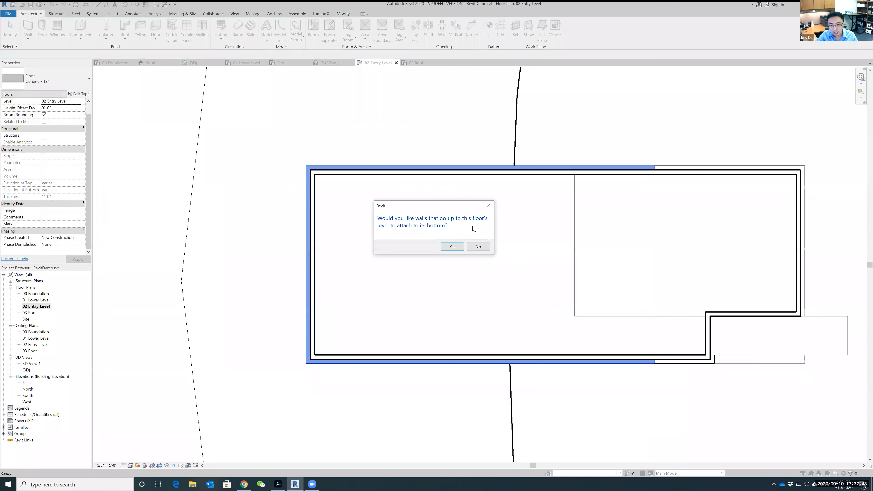
pyautogui.click(478, 247)
pyautogui.scroll(-1, 493, 219)
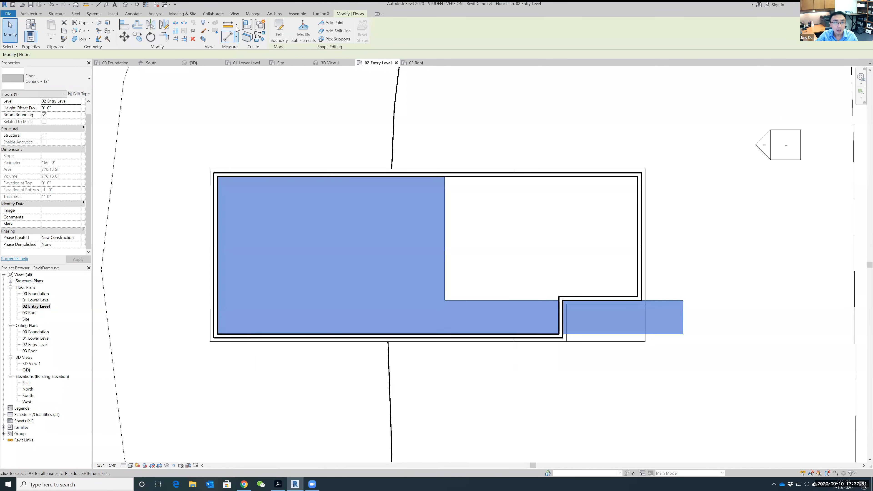
# - Open the default 3D view and temporarily hide the wall category to expose the floors
pyautogui.click(235, 14)
pyautogui.click(212, 28)
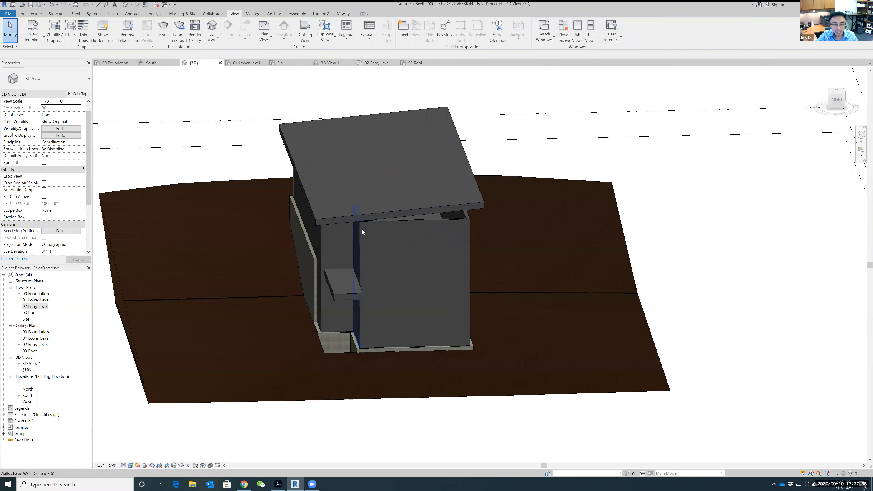
pyautogui.click(403, 220)
pyautogui.click(182, 465)
pyautogui.click(203, 435)
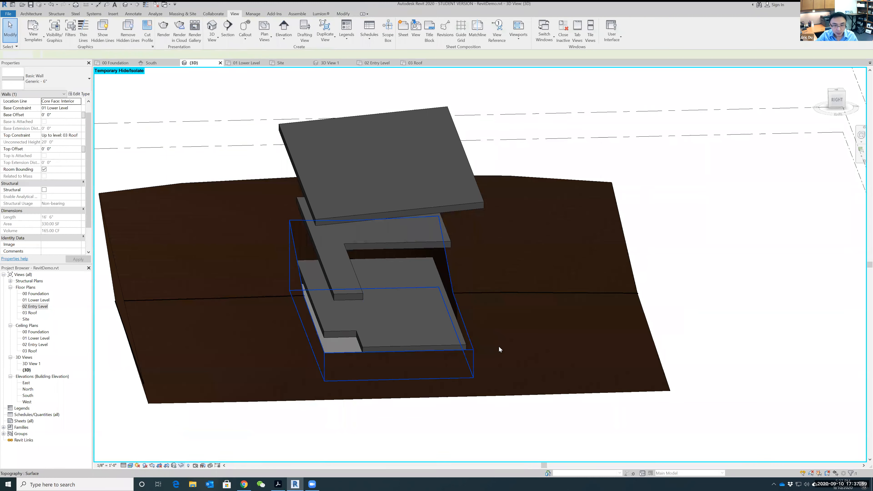
# - Examine the entry level floor between the roof and the lower level slab from a lower angle
pyautogui.click(706, 324)
pyautogui.keyDown('shift'); pyautogui.moveTo(706, 324); pyautogui.dragTo(718, 305, button='middle'); pyautogui.keyUp('shift')
pyautogui.moveTo(650, 283); pyautogui.dragTo(703, 284, button='middle')
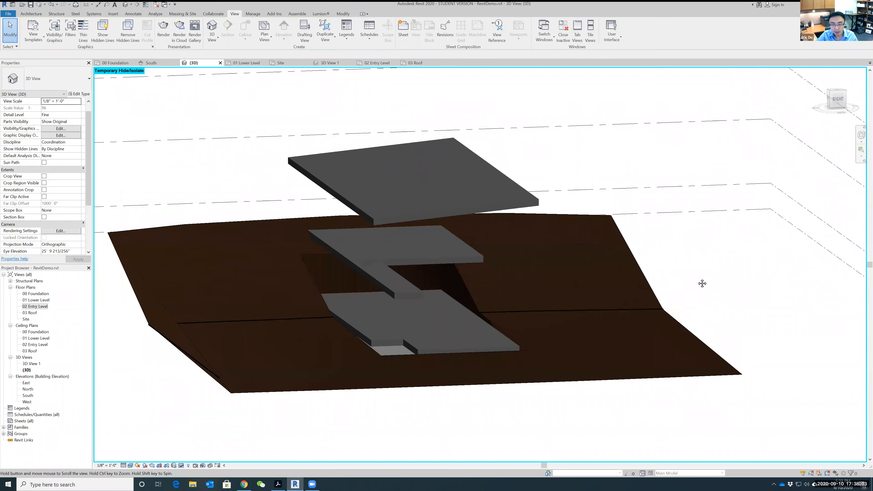
pyautogui.scroll(3, 702, 280)
pyautogui.scroll(-2, 638, 292)
pyautogui.moveTo(638, 279); pyautogui.dragTo(691, 270, button='middle')
pyautogui.scroll(2, 691, 269)
pyautogui.scroll(-4, 616, 277)
pyautogui.moveTo(571, 295); pyautogui.dragTo(600, 289, button='middle')
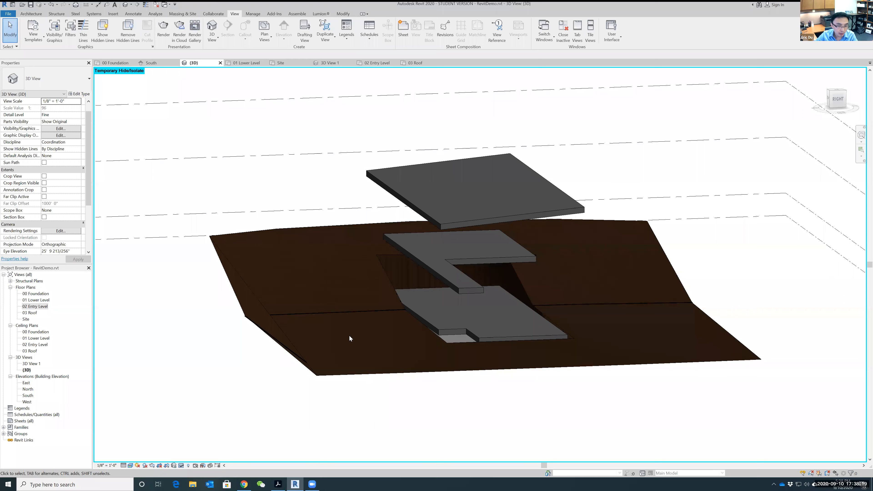
# - Delete the lower level floor slab and open the 01 Lower Level floor plan
pyautogui.click(476, 335)
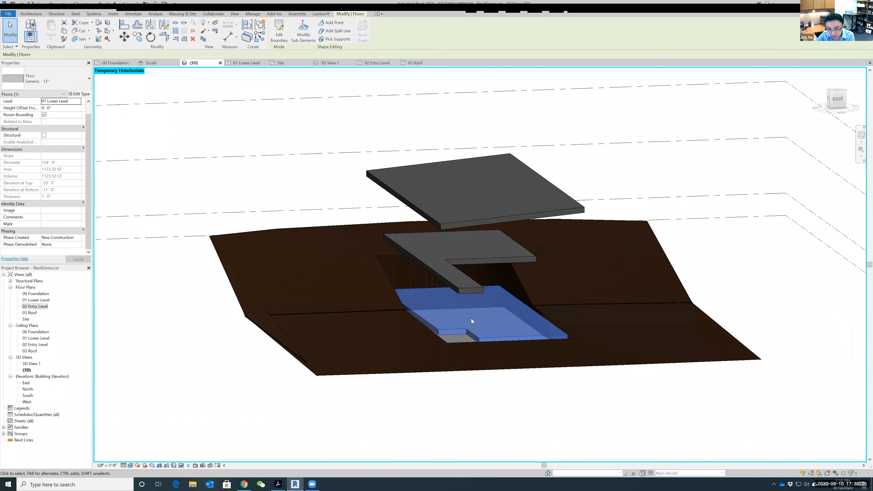
pyautogui.press('Delete')
pyautogui.doubleClick(38, 300)
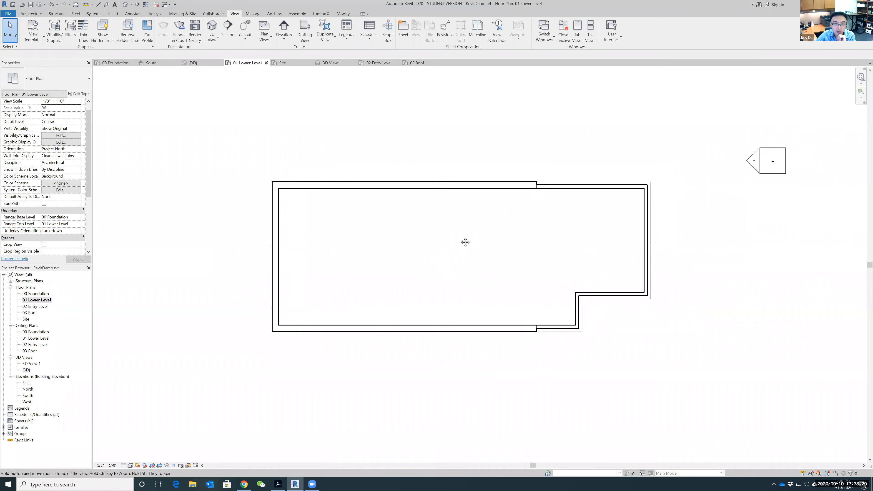
# - Start a new floor on 01 Lower Level and create its boundary by picking the inner face lines of all the walls, including the notch
pyautogui.click(31, 13)
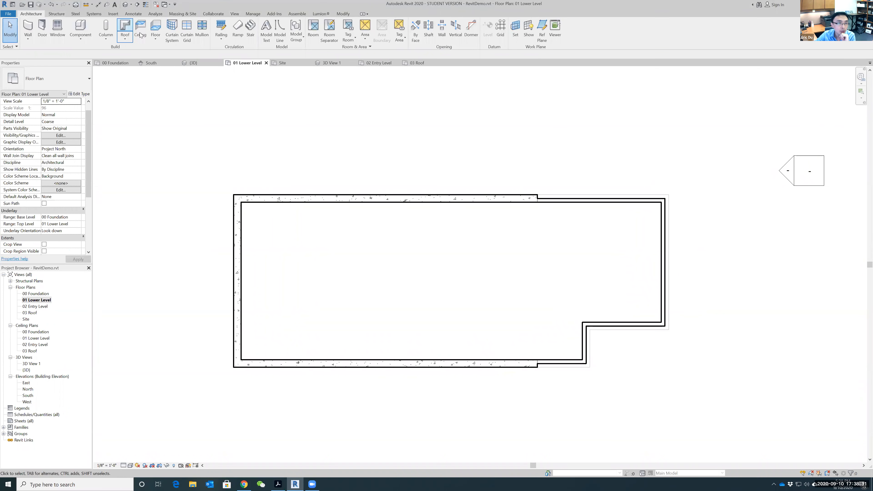
pyautogui.click(156, 26)
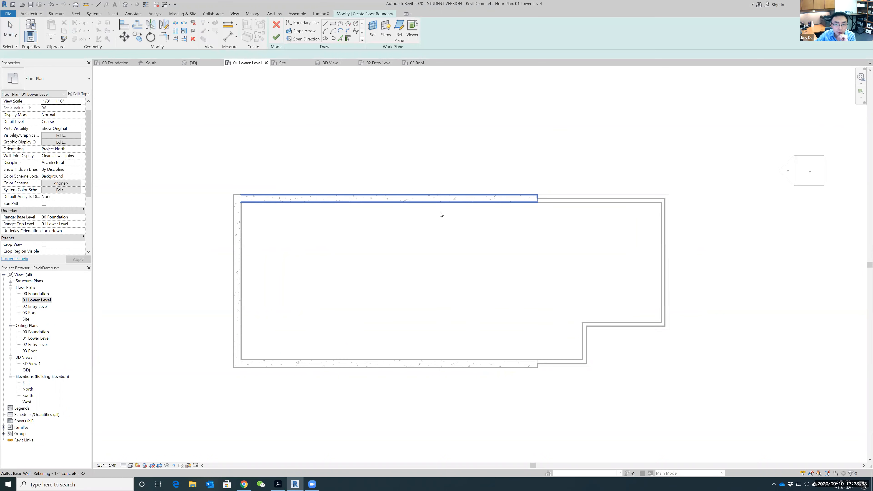
pyautogui.click(340, 39)
pyautogui.click(426, 202)
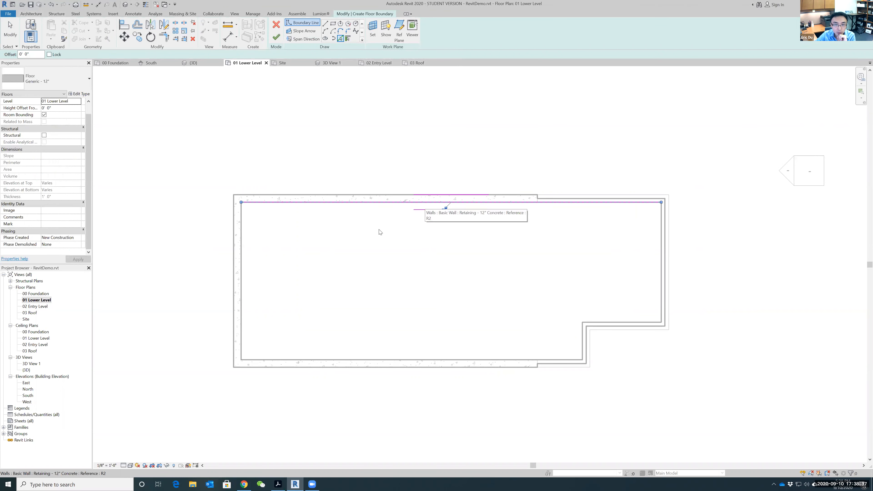
pyautogui.click(242, 260)
pyautogui.click(377, 360)
pyautogui.click(582, 344)
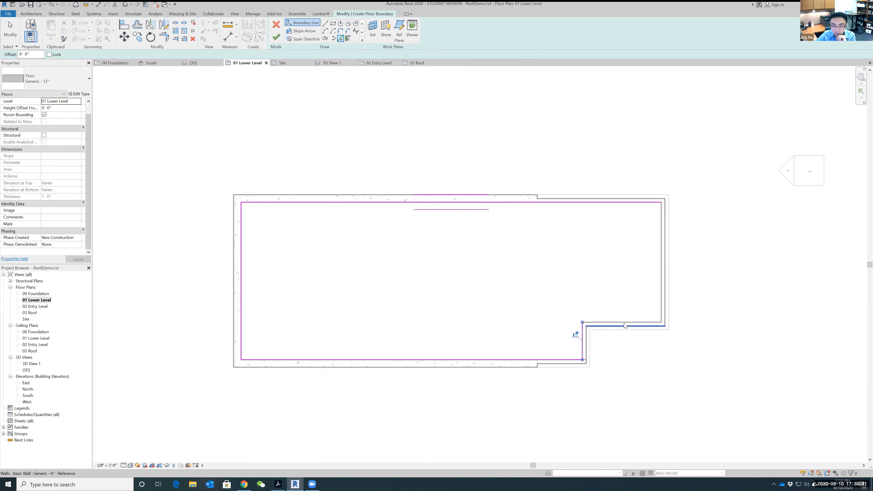
pyautogui.click(625, 324)
pyautogui.click(661, 262)
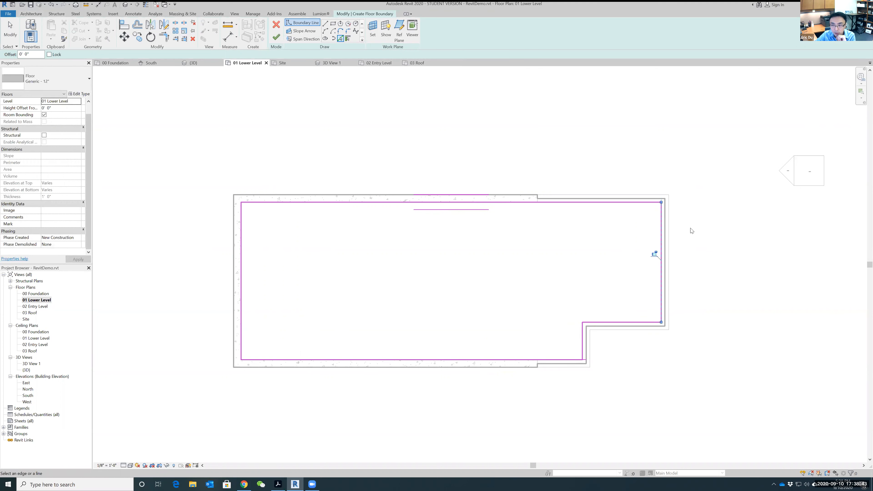
# - Trim the lower boundary line and the notch's short vertical line to a clean corner
pyautogui.scroll(2, 692, 230)
pyautogui.scroll(3, 518, 320)
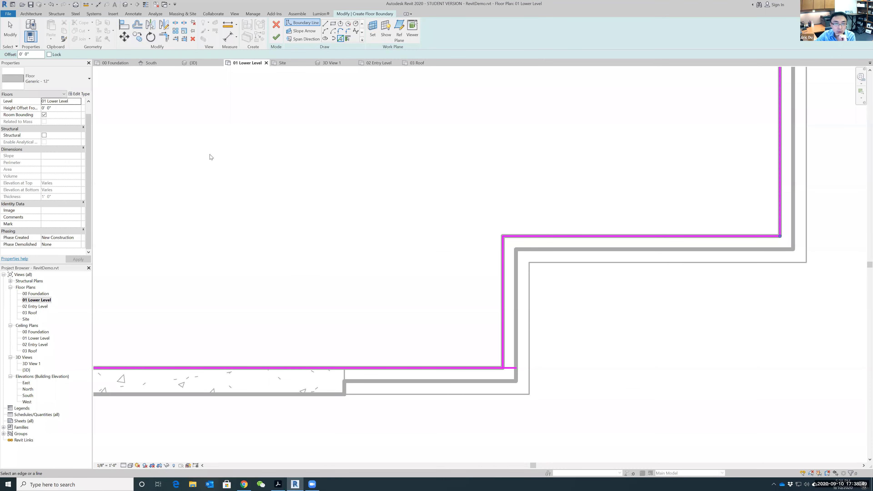
pyautogui.click(165, 37)
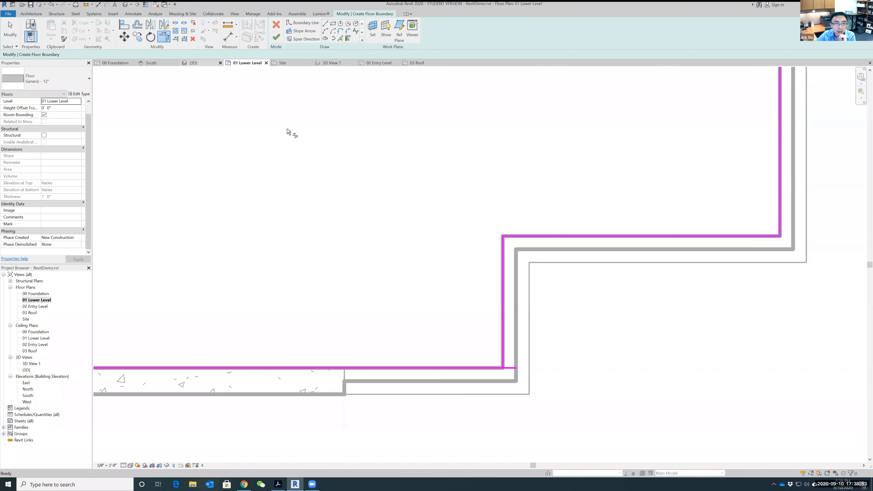
pyautogui.click(504, 298)
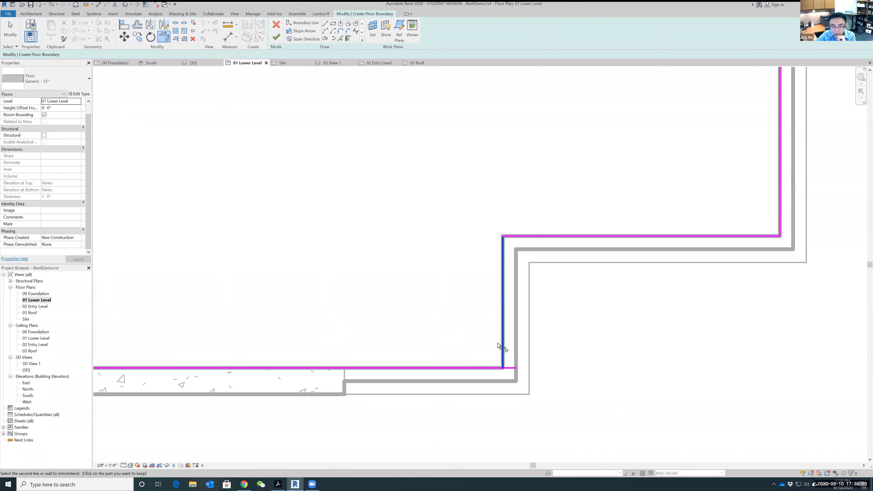
pyautogui.click(447, 367)
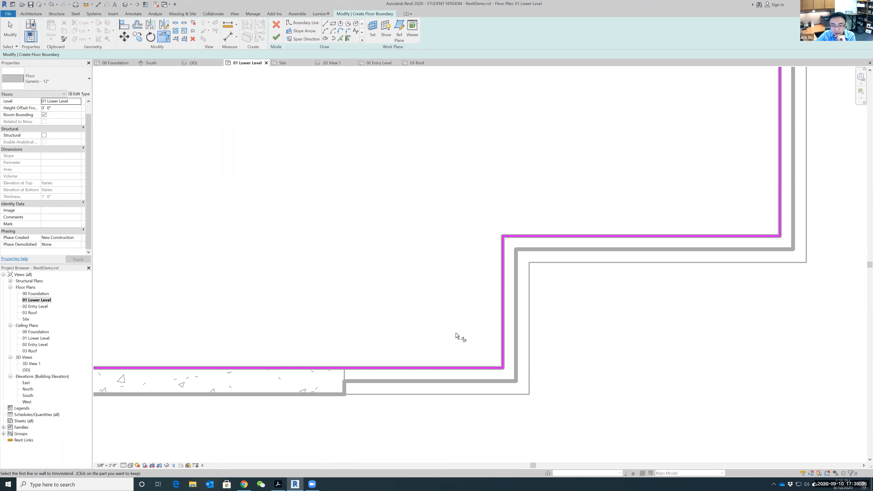
# - Finish the lower level floor sketch and decline attaching the walls to the floor's bottom
pyautogui.scroll(-5, 457, 336)
pyautogui.moveTo(341, 276); pyautogui.dragTo(495, 308, button='middle')
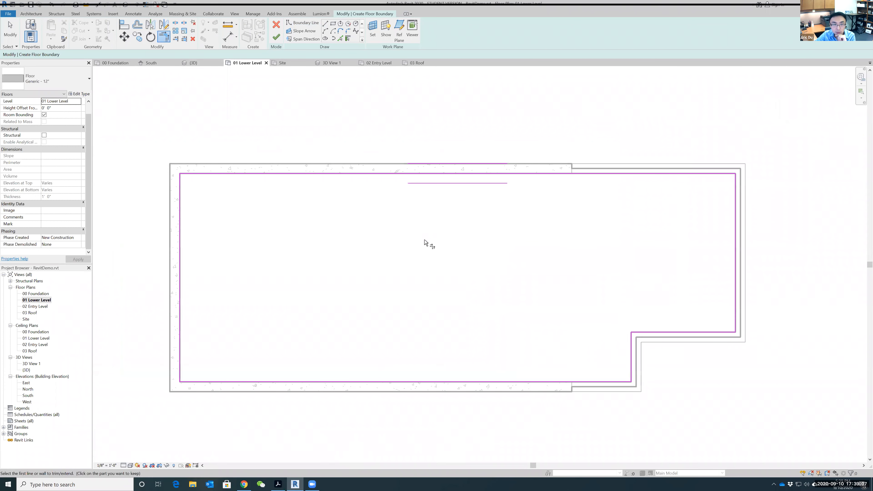
pyautogui.click(276, 37)
pyautogui.click(478, 247)
pyautogui.moveTo(336, 271); pyautogui.dragTo(414, 206, button='middle')
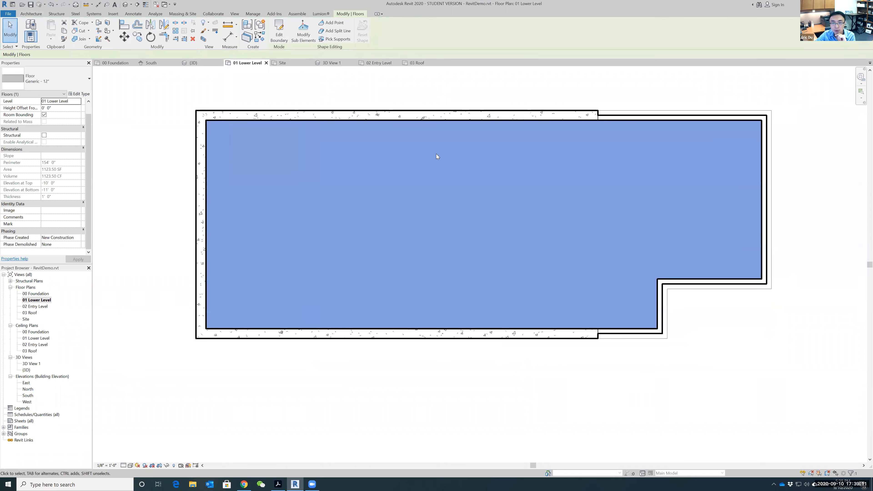
pyautogui.scroll(-1, 464, 229)
pyautogui.moveTo(451, 136); pyautogui.dragTo(408, 219, button='middle')
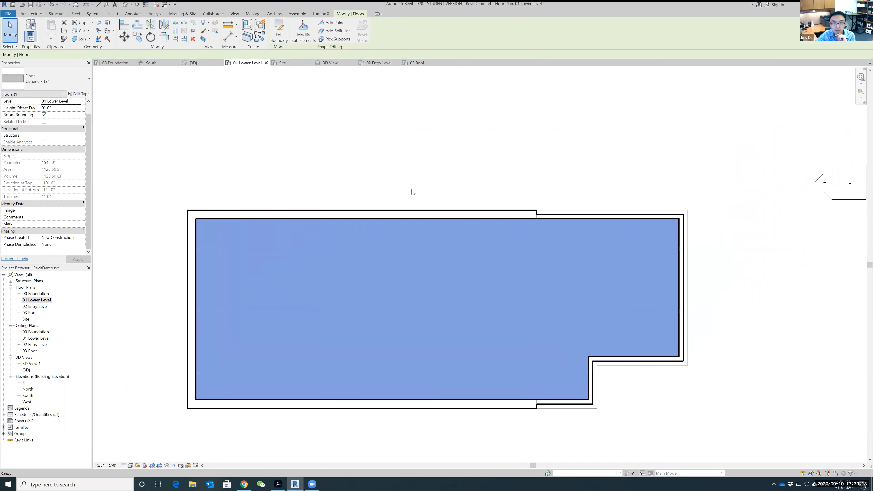
# - Return to the default 3D view and examine the stacked lower and entry level floors from both sides
pyautogui.click(234, 14)
pyautogui.click(212, 26)
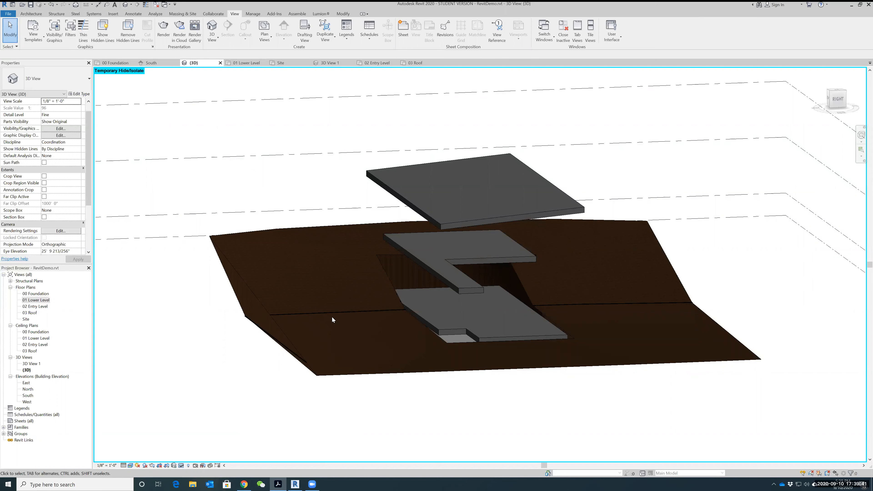
pyautogui.keyDown('shift'); pyautogui.moveTo(221, 355); pyautogui.dragTo(248, 375, button='middle'); pyautogui.keyUp('shift')
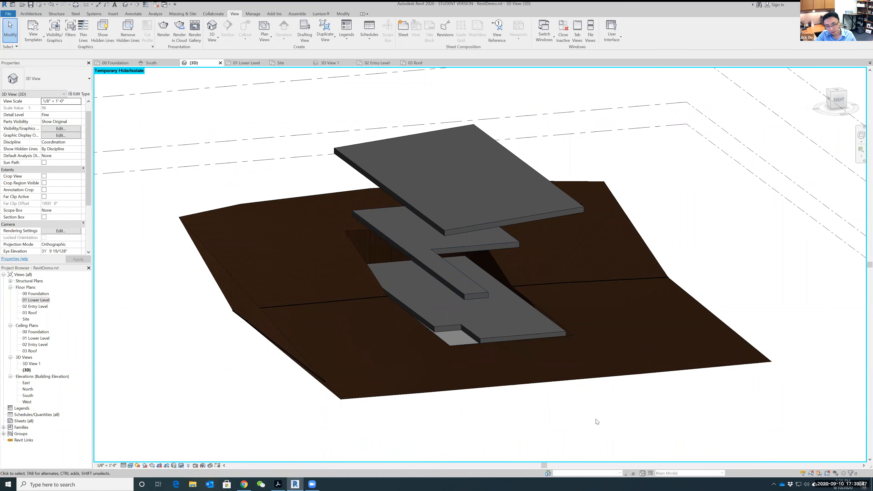
pyautogui.keyDown('shift'); pyautogui.moveTo(664, 430); pyautogui.dragTo(587, 411, button='middle'); pyautogui.keyUp('shift')
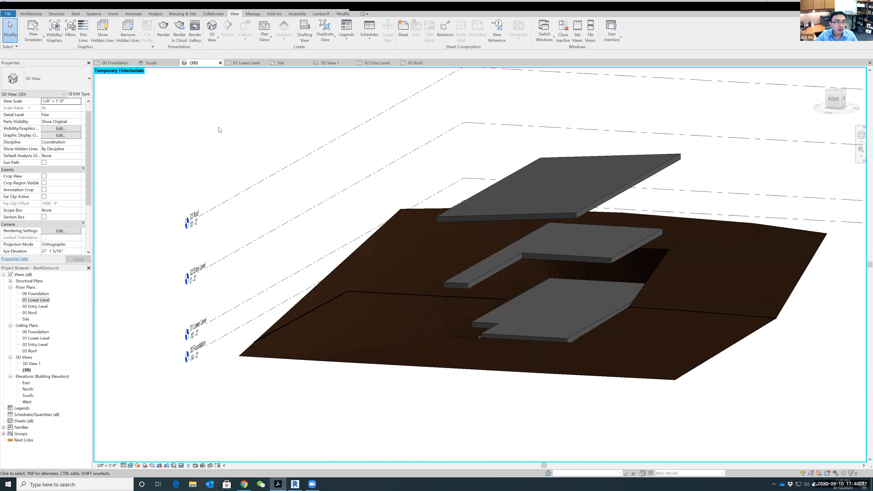
# - Reset the temporary hide/isolate in the 3D view and open the 01 Lower Level floor plan
pyautogui.click(181, 465)
pyautogui.click(194, 458)
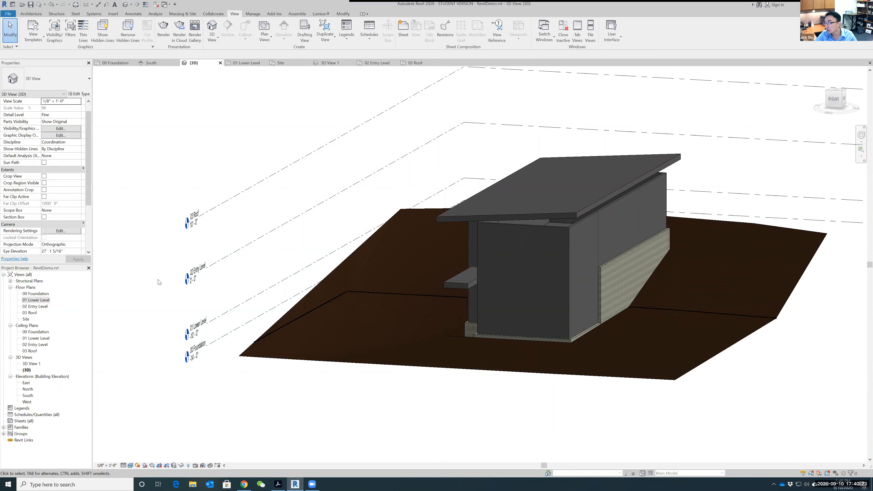
pyautogui.doubleClick(36, 300)
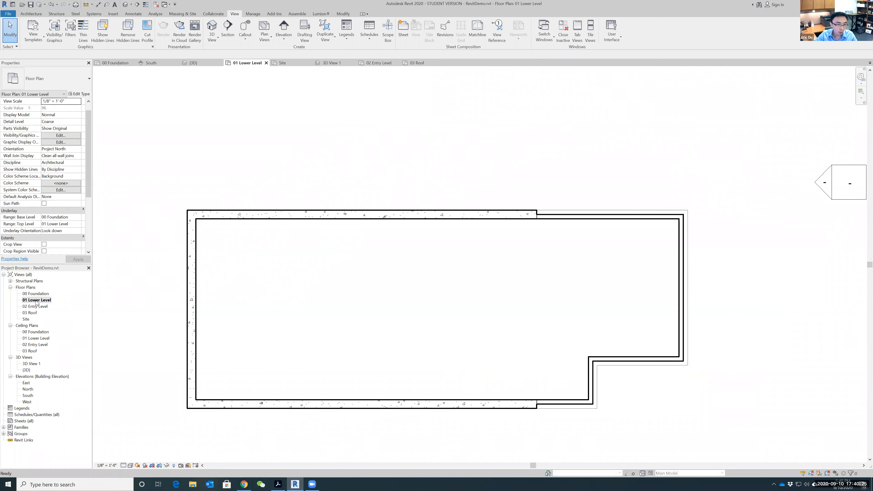
pyautogui.scroll(-2, 429, 240)
pyautogui.scroll(1, 361, 243)
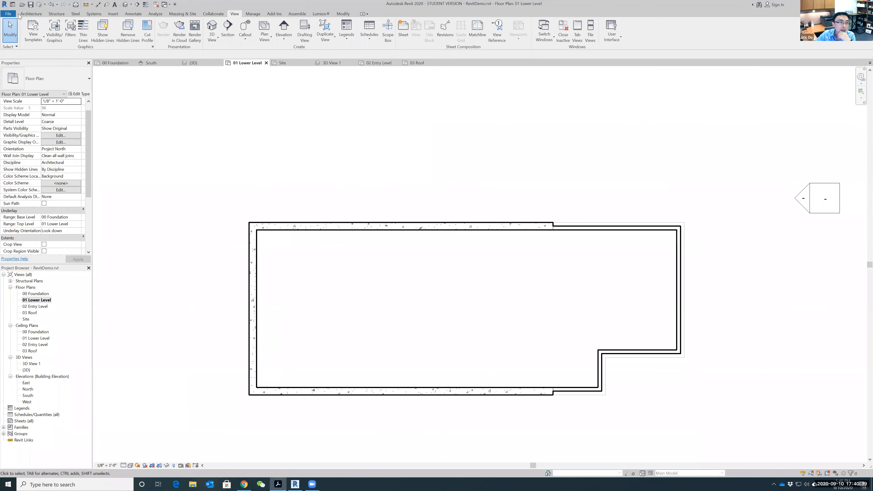
# - Draw a full-depth vertical Generic - 6" wall between the upper and lower retaining walls, about 20'-9" from the notch's vertical wall
pyautogui.click(31, 14)
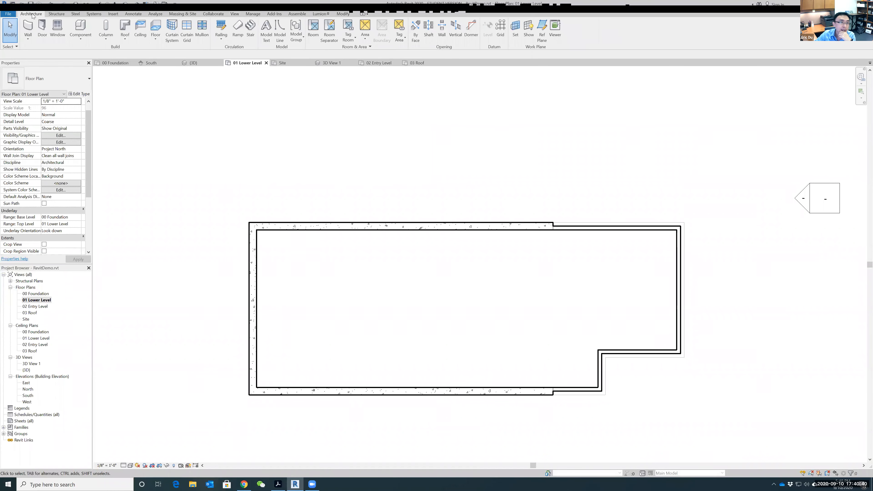
pyautogui.click(27, 27)
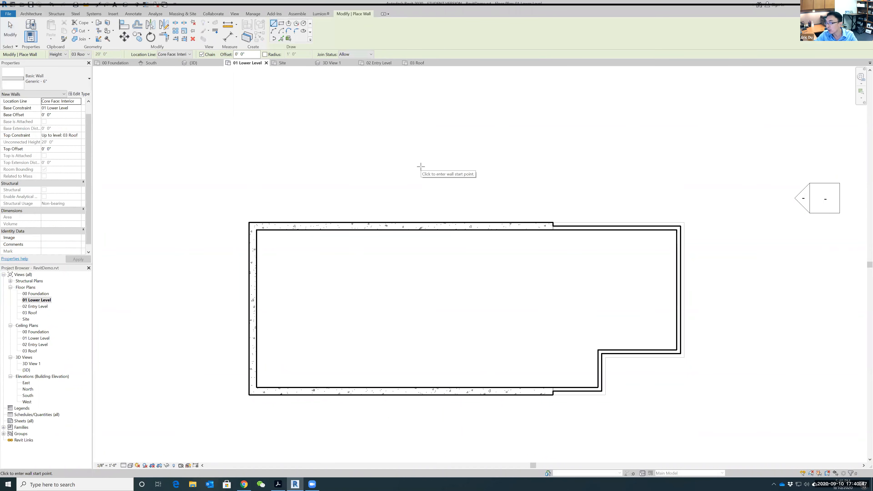
pyautogui.click(444, 230)
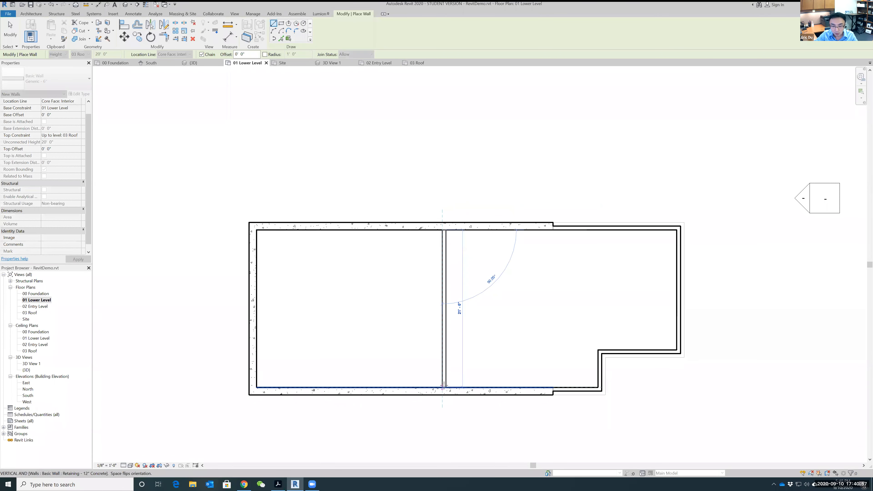
pyautogui.scroll(1, 443, 388)
pyautogui.scroll(3, 443, 388)
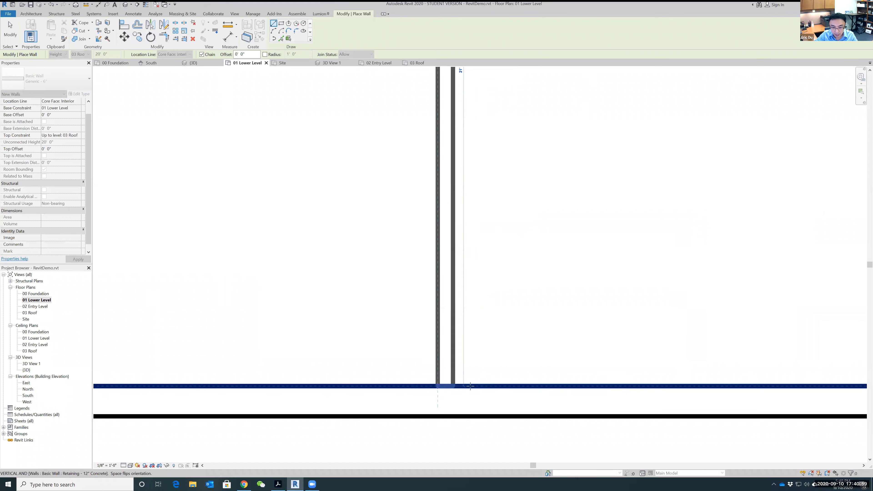
pyautogui.click(433, 384)
pyautogui.scroll(-5, 453, 207)
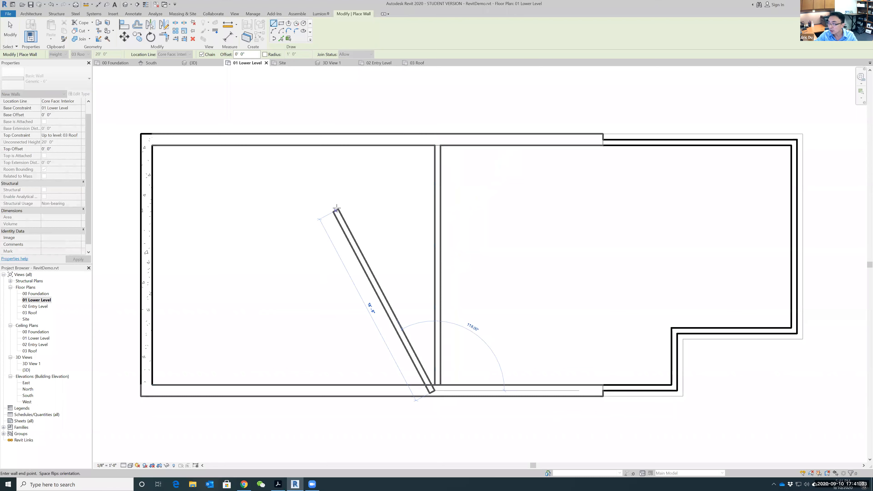
pyautogui.press('Escape')
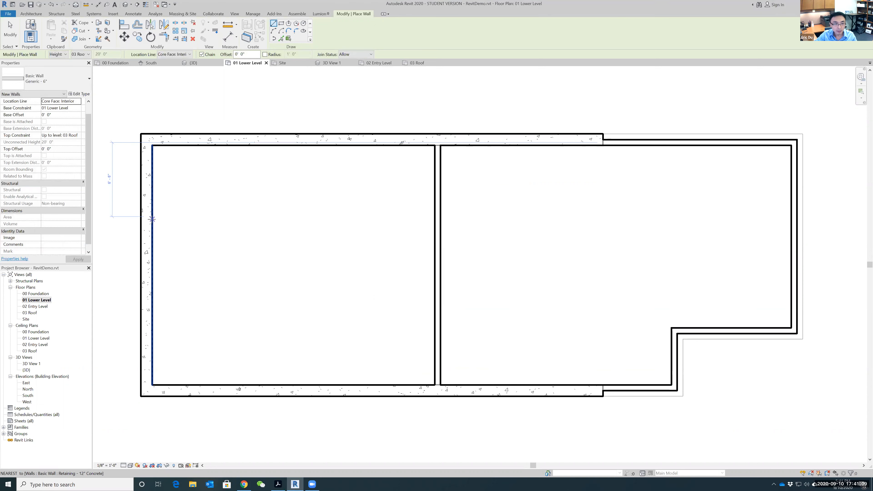
# - Draw a horizontal partition from the left retaining wall to the new vertical wall, slightly above mid-depth
pyautogui.click(156, 222)
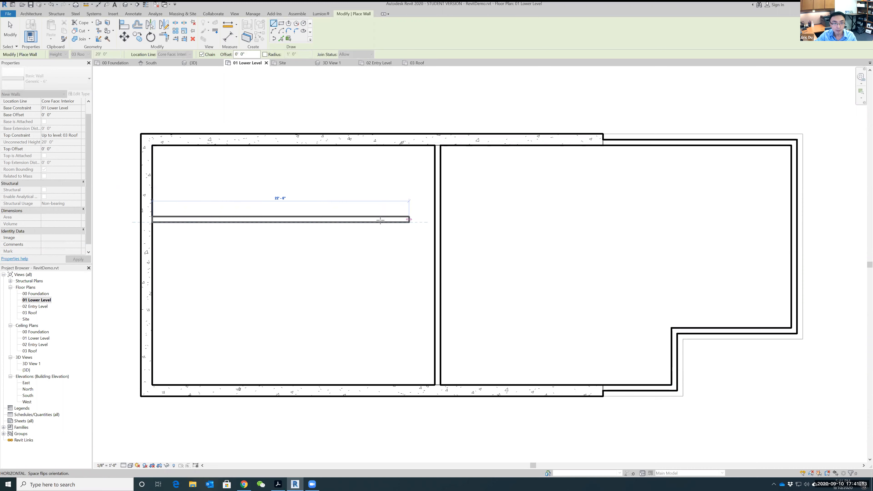
pyautogui.press('Escape')
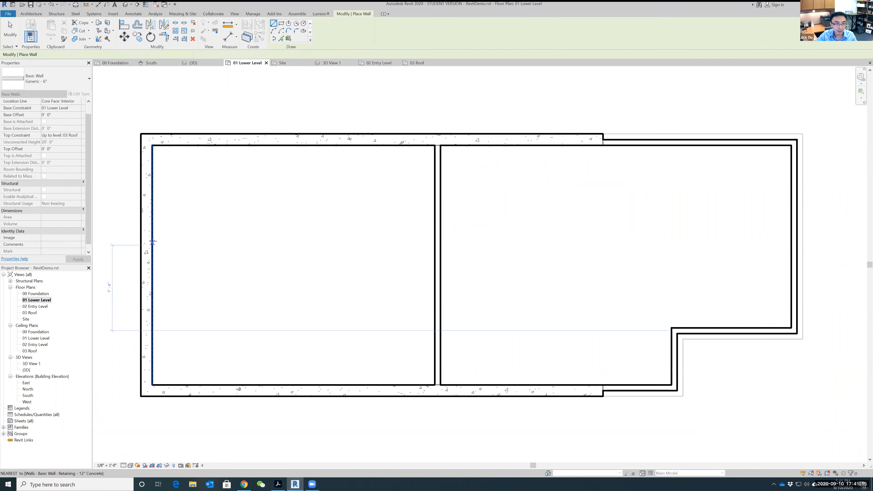
pyautogui.click(153, 237)
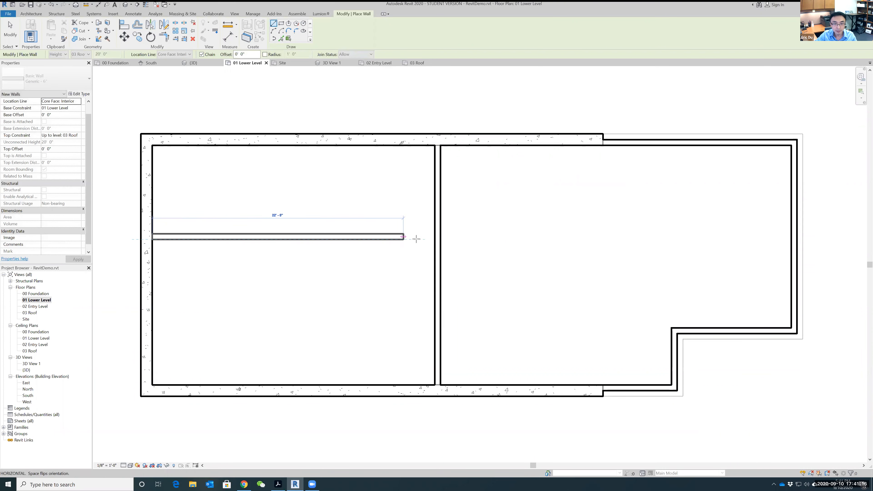
pyautogui.click(430, 238)
pyautogui.press('Escape')
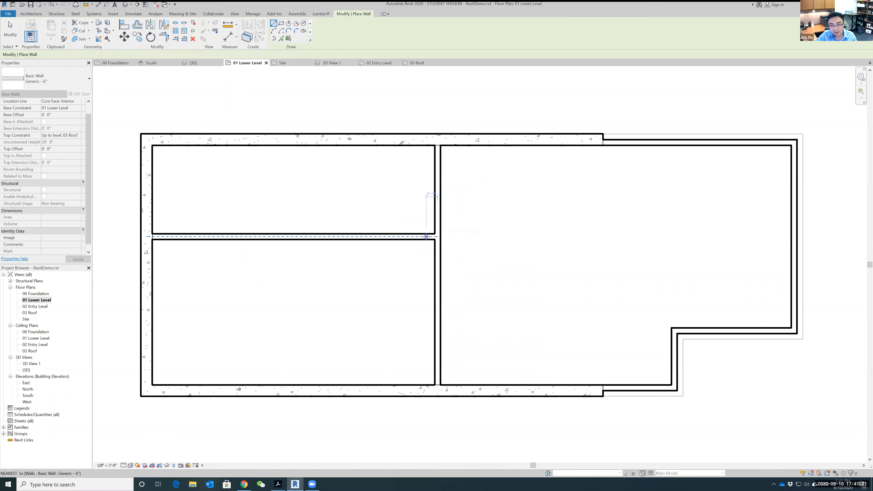
# - Draw a vertical partition from the upper retaining wall down to the horizontal partition, about 7'-6" from the left retaining wall
pyautogui.scroll(4, 427, 237)
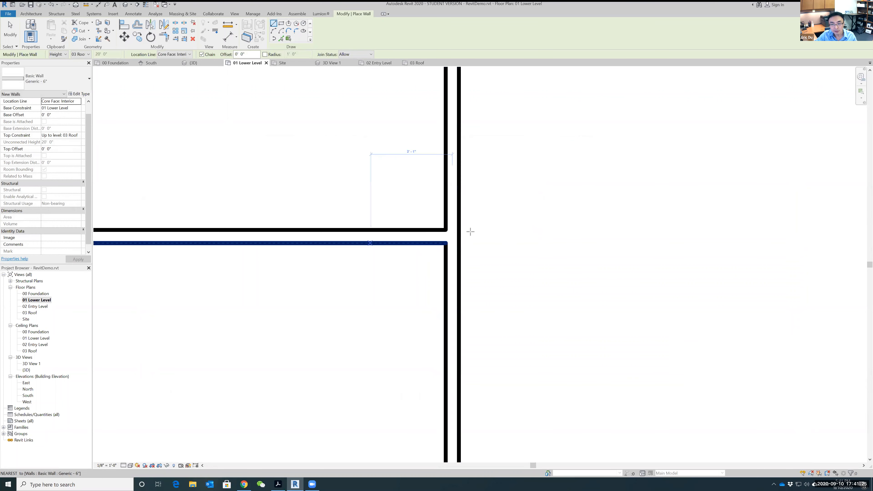
pyautogui.scroll(-1, 431, 263)
pyautogui.scroll(-3, 431, 263)
pyautogui.scroll(2, 340, 326)
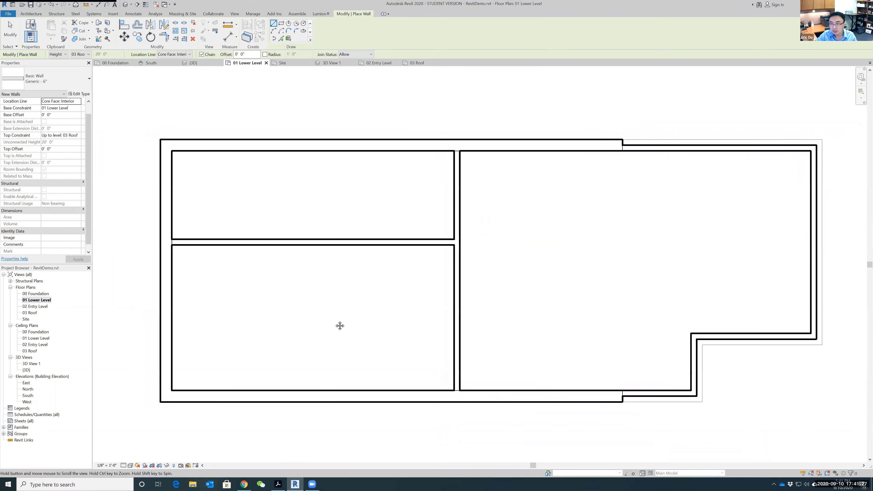
pyautogui.scroll(1, 356, 309)
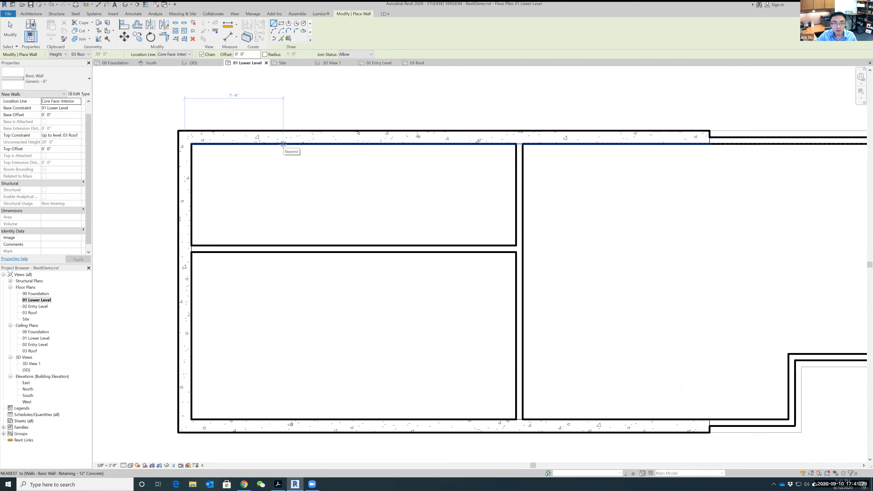
pyautogui.click(283, 142)
pyautogui.click(282, 246)
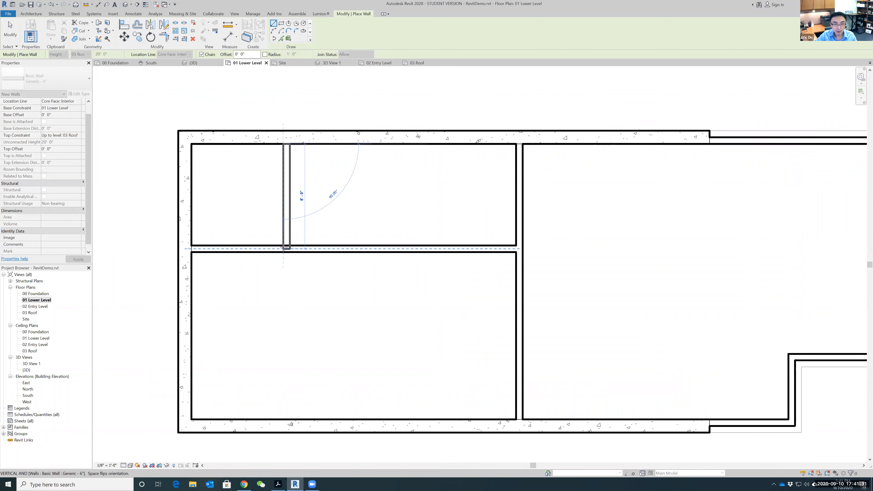
pyautogui.press('Escape')
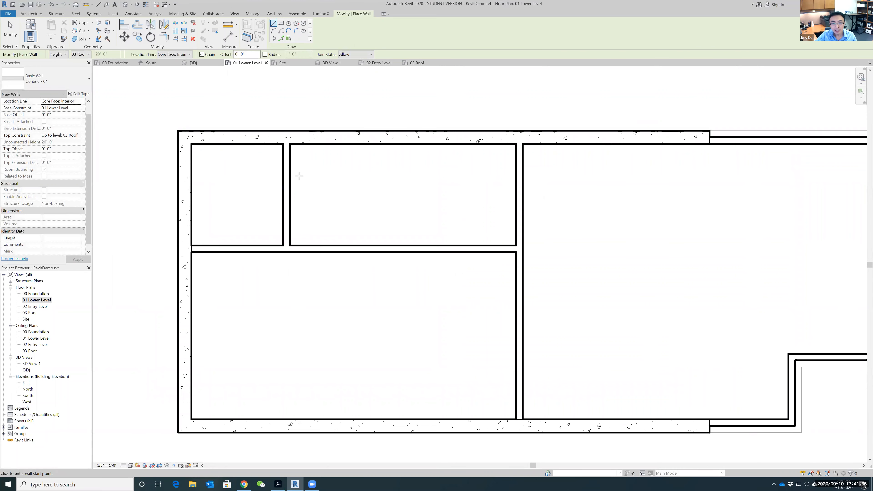
# - Divide the upper middle room with a horizontal partition, and add a short vertical partition above it about 7'-8" from the full-depth wall
pyautogui.click(291, 185)
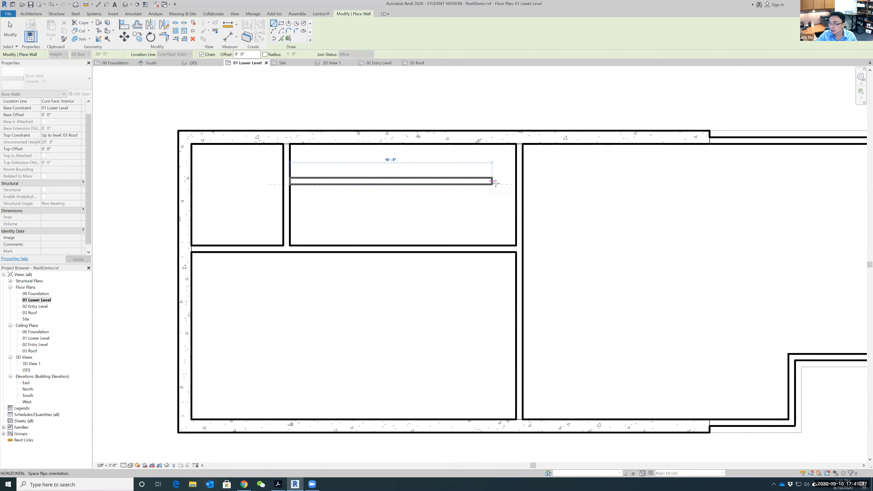
pyautogui.click(518, 184)
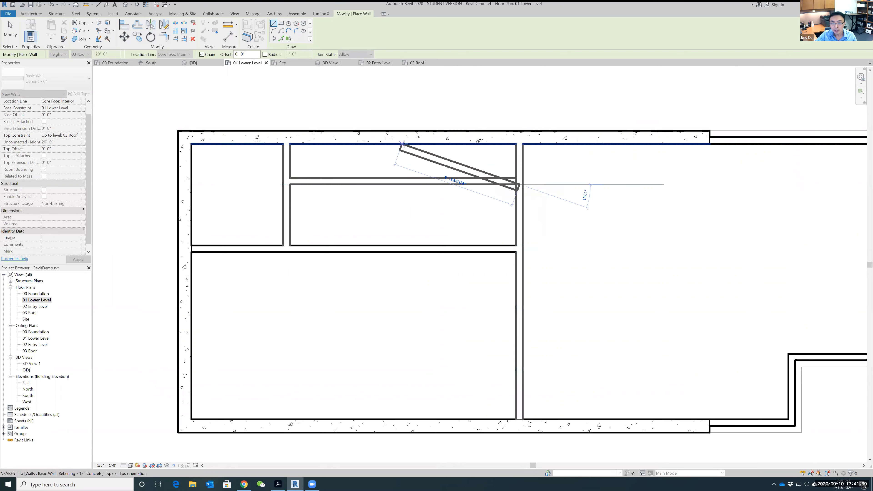
pyautogui.press('Escape')
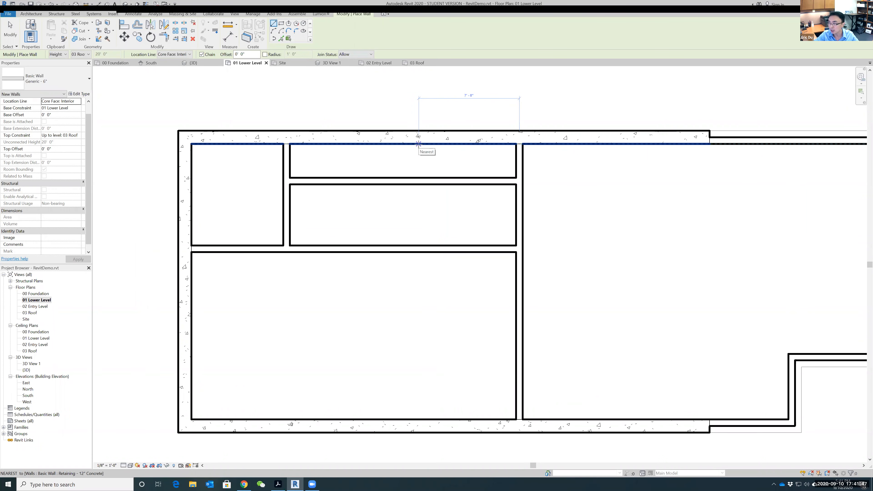
pyautogui.click(418, 144)
pyautogui.click(420, 178)
pyautogui.press('Escape')
# - Examine the room layout formed by the new lower level partitions and end wall placement
pyautogui.scroll(-1, 410, 193)
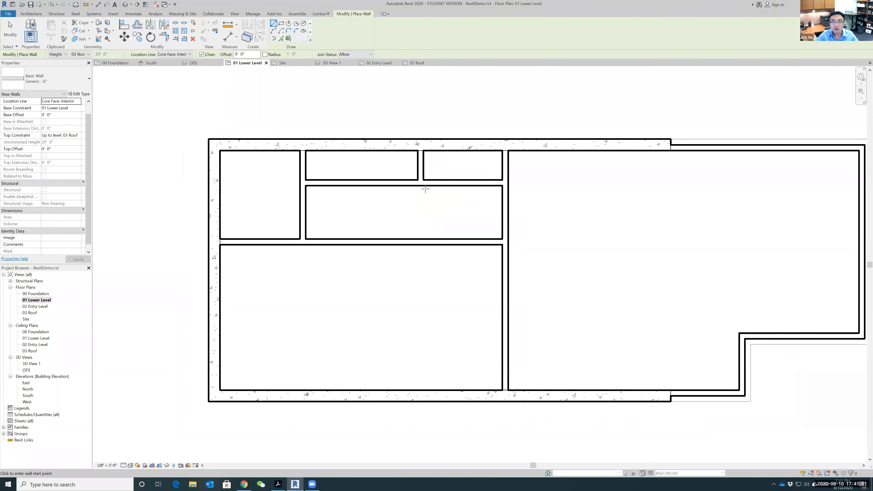
pyautogui.scroll(-1, 423, 188)
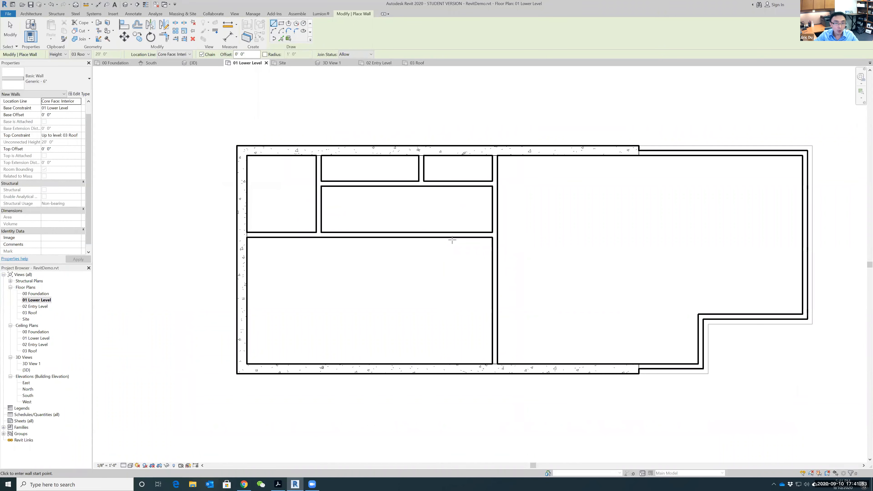
pyautogui.scroll(-1, 387, 183)
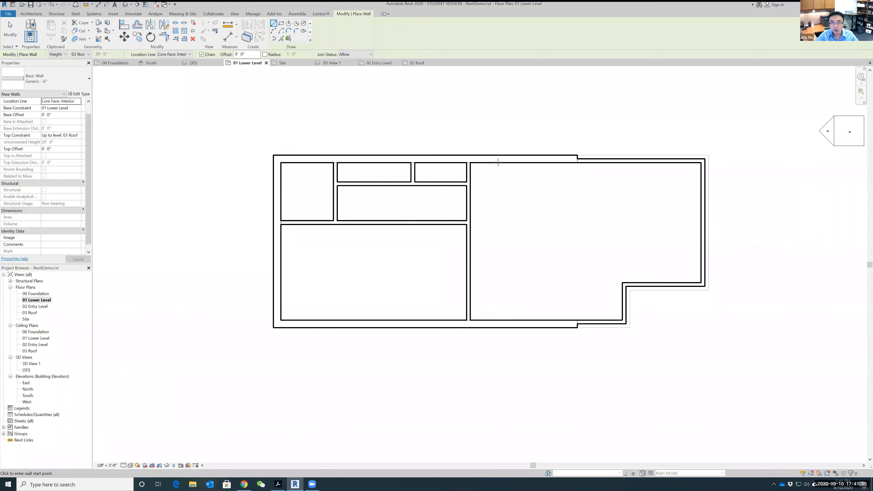
pyautogui.scroll(2, 470, 163)
pyautogui.scroll(-3, 415, 253)
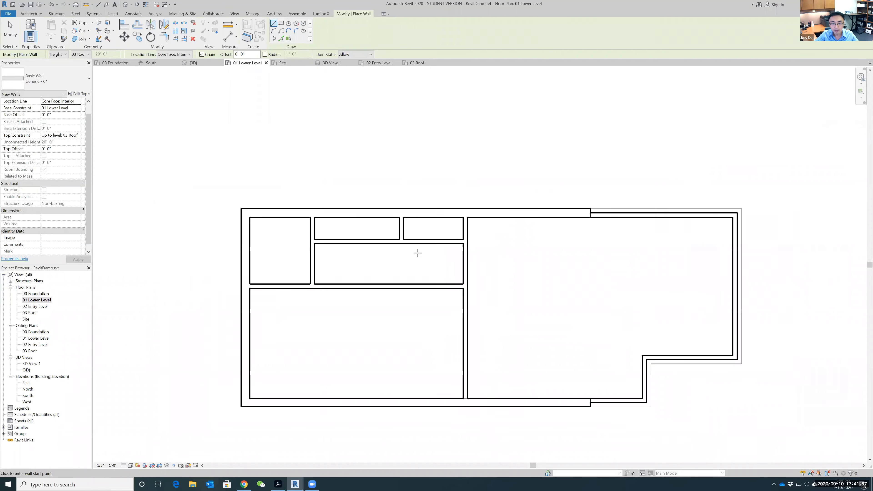
pyautogui.moveTo(530, 310); pyautogui.dragTo(504, 263, button='middle')
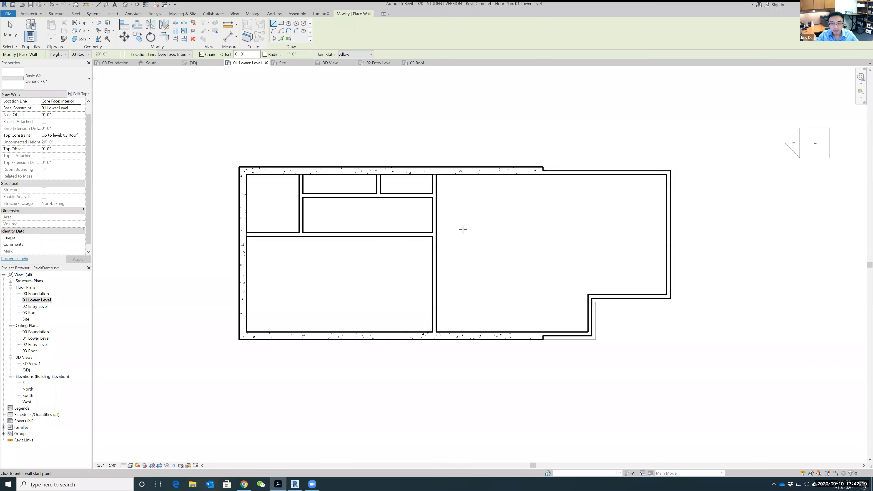
pyautogui.scroll(2, 502, 155)
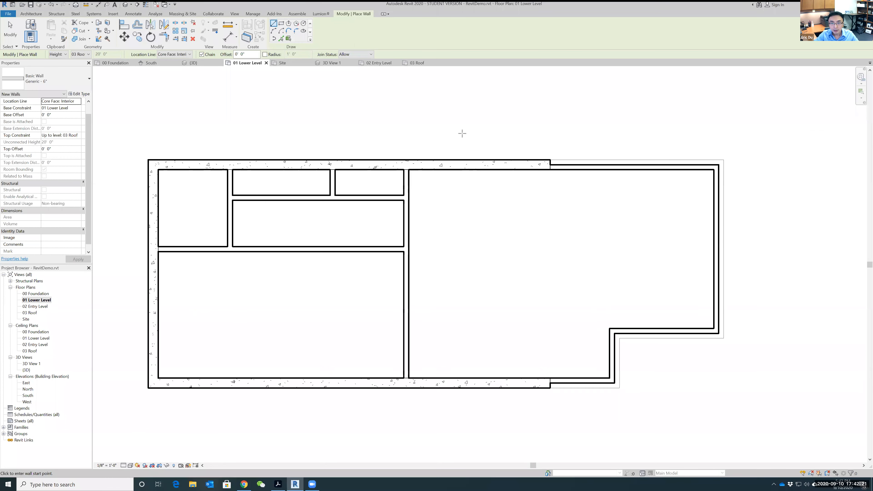
pyautogui.scroll(-1, 454, 127)
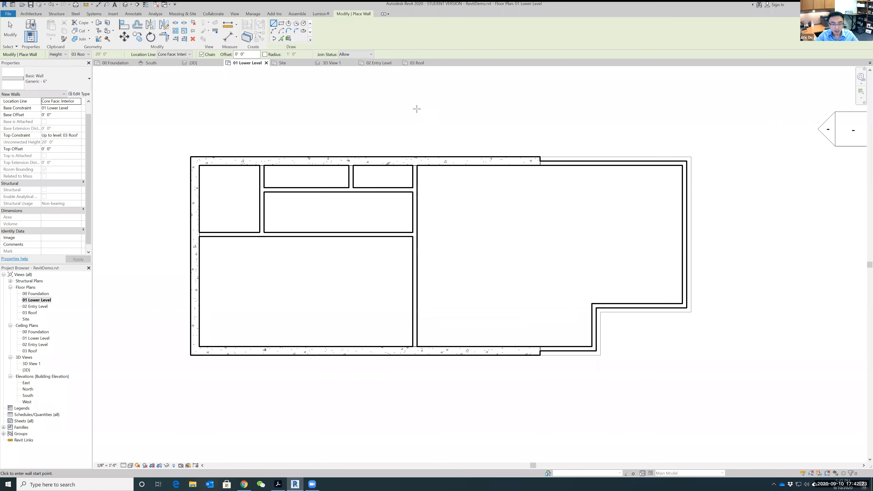
pyautogui.press('Escape')
pyautogui.press('Escape')
pyautogui.scroll(2, 431, 142)
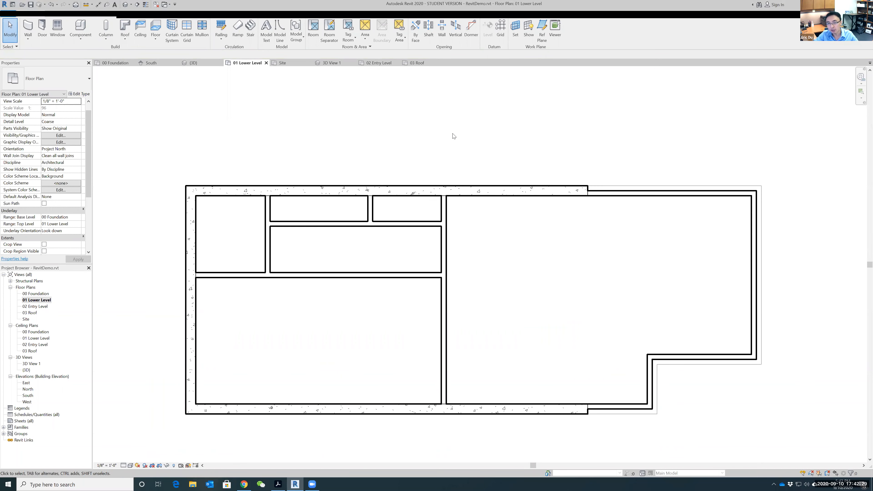
pyautogui.scroll(-1, 507, 244)
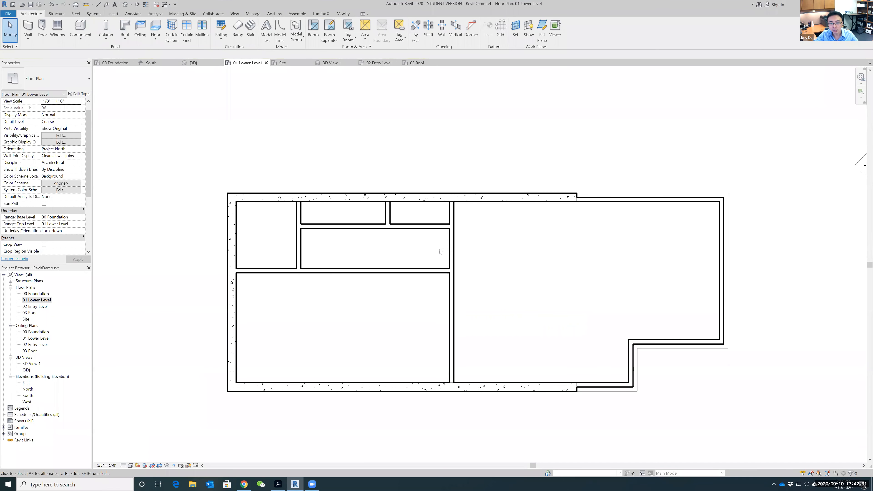
pyautogui.click(454, 213)
pyautogui.click(457, 216)
pyautogui.click(453, 216)
pyautogui.click(464, 244)
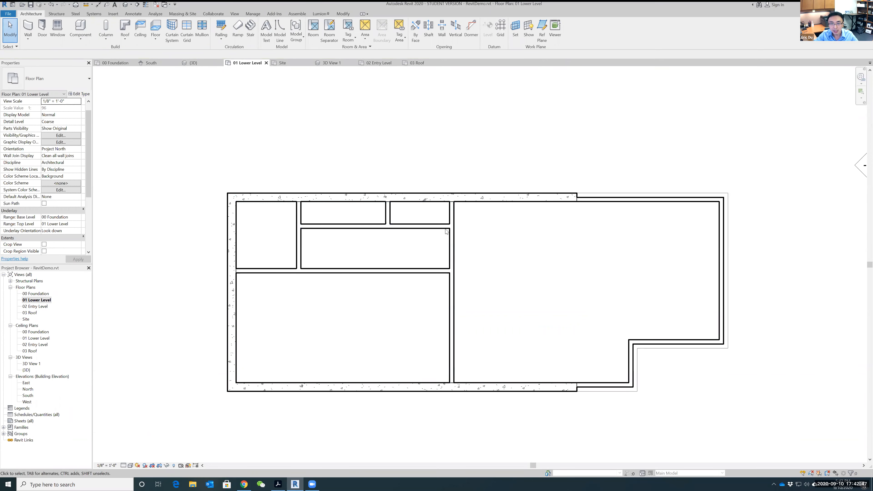
pyautogui.click(455, 245)
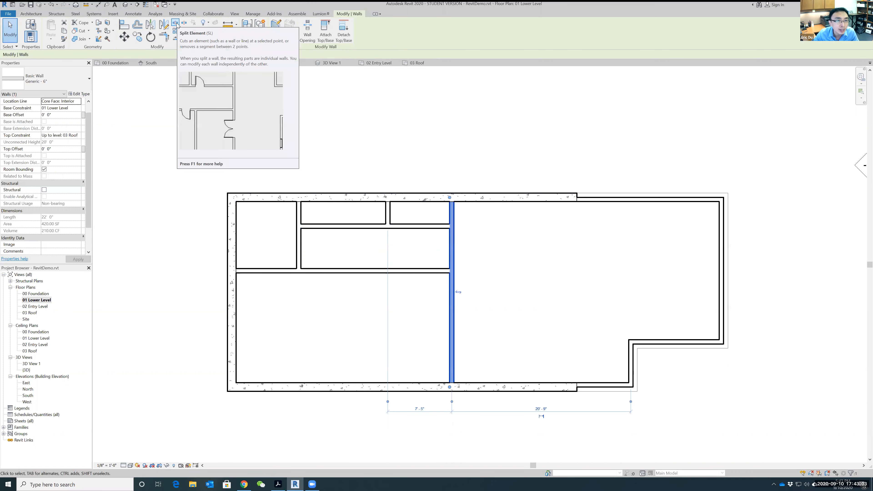
pyautogui.click(323, 112)
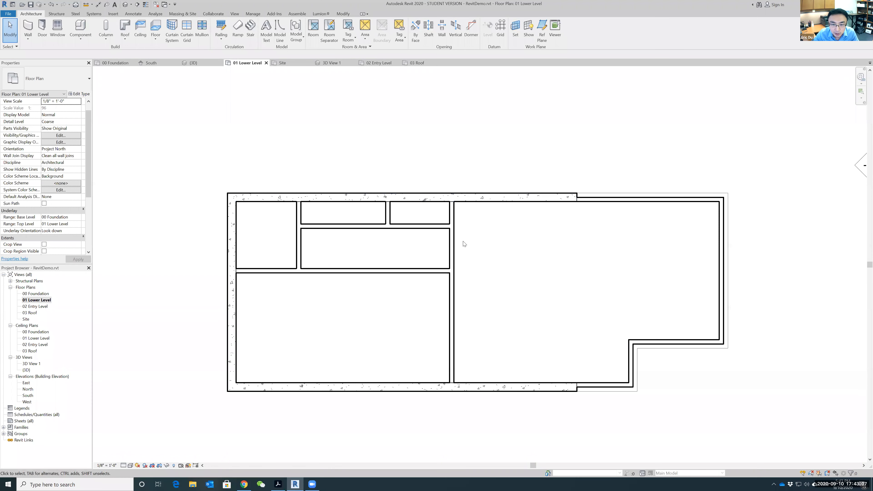
# - Split the full-depth vertical partition at a point between the two horizontal partitions that meet it
pyautogui.click(453, 246)
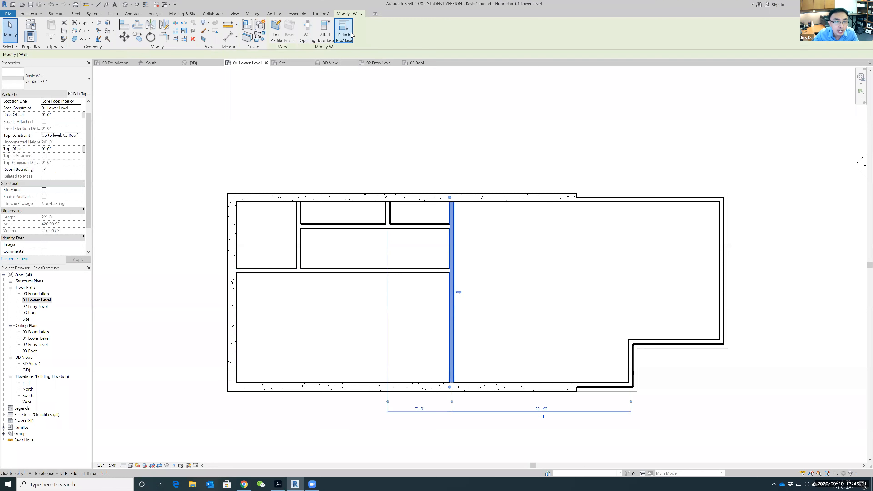
pyautogui.click(176, 23)
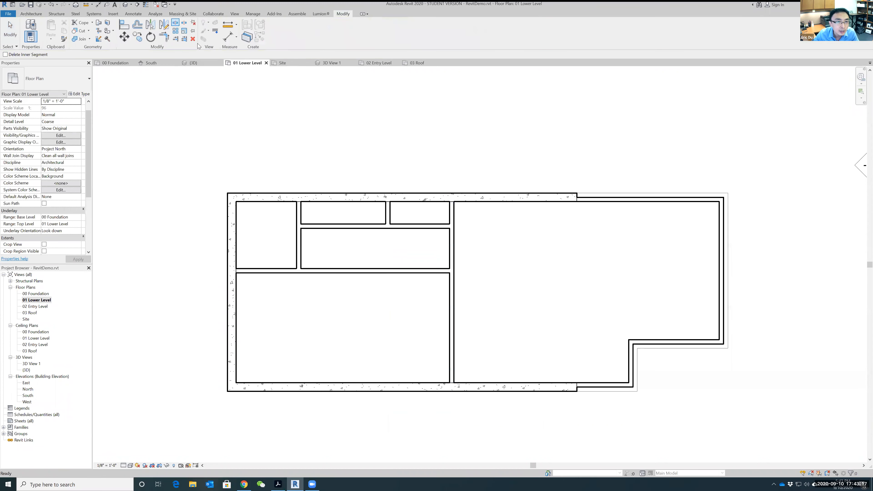
pyautogui.click(453, 248)
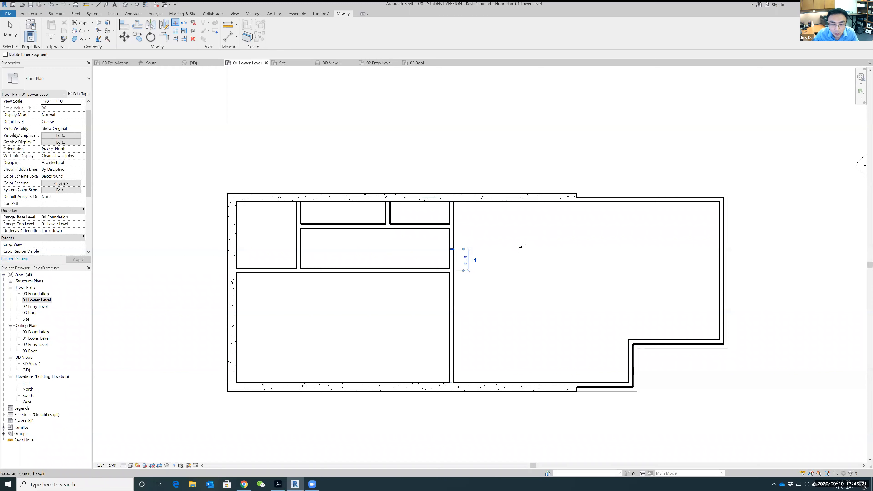
pyautogui.press('Escape')
pyautogui.press('Escape')
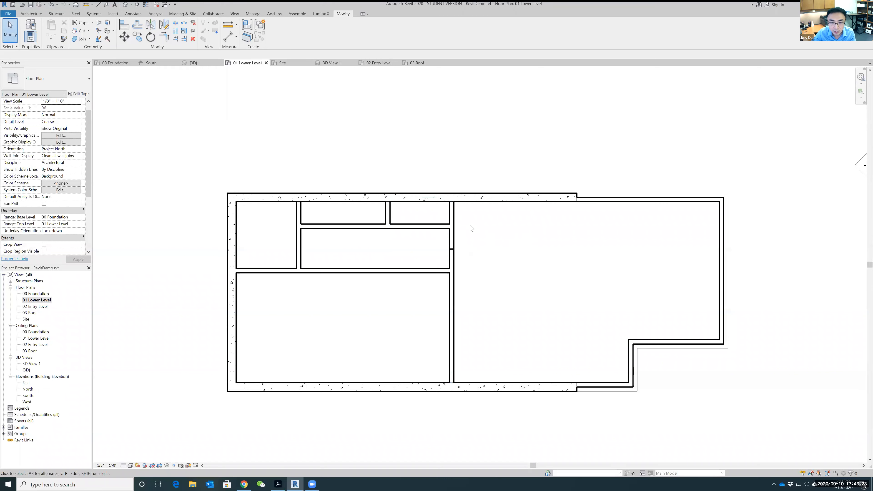
# - Select the upper and lower segments of the split wall in turn to check that they are separate walls
pyautogui.click(453, 232)
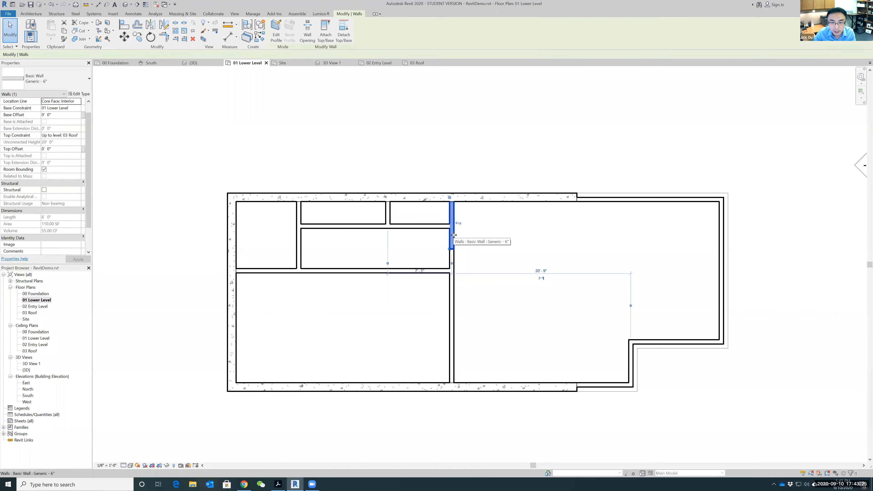
pyautogui.press('Escape')
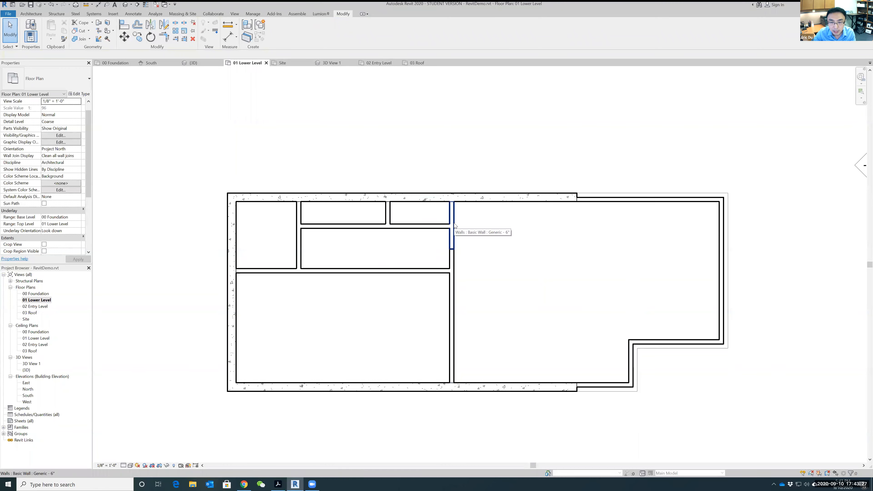
pyautogui.click(455, 226)
pyautogui.click(451, 319)
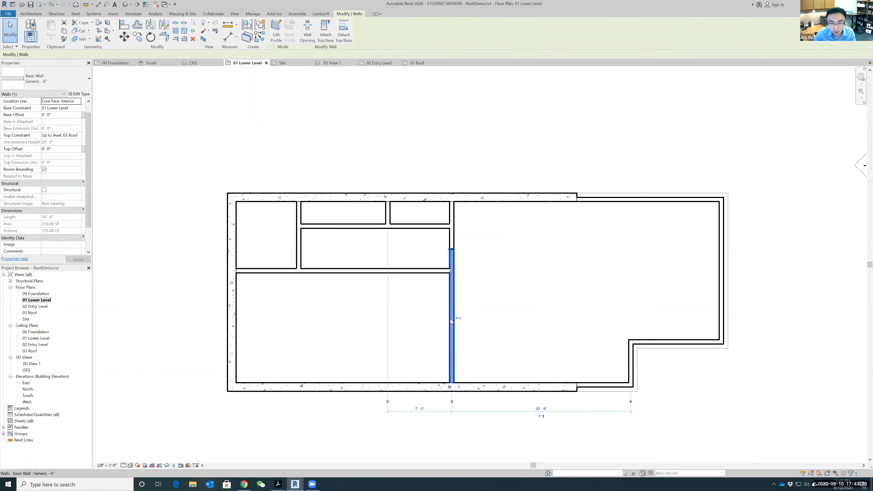
pyautogui.click(456, 227)
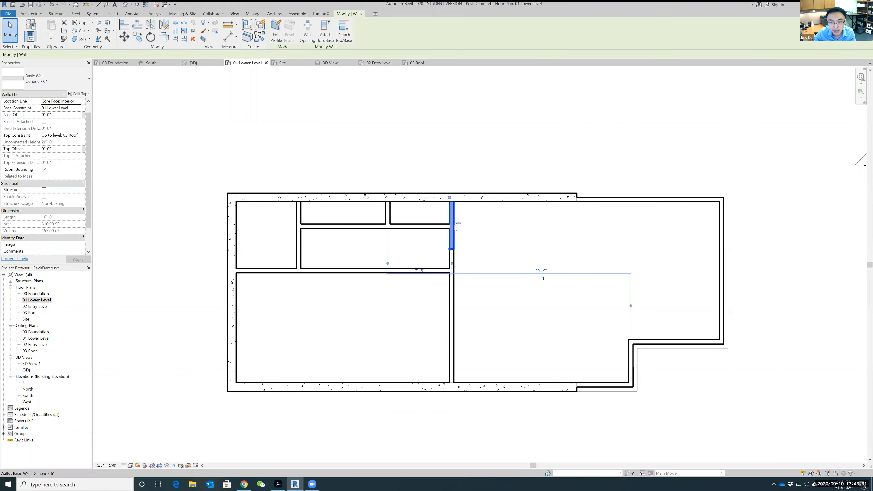
pyautogui.click(457, 261)
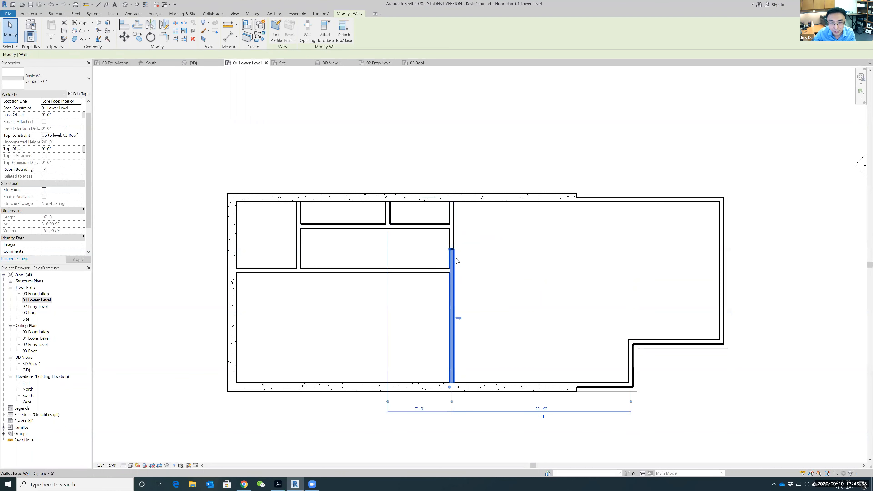
pyautogui.click(454, 237)
pyautogui.click(449, 294)
pyautogui.click(469, 213)
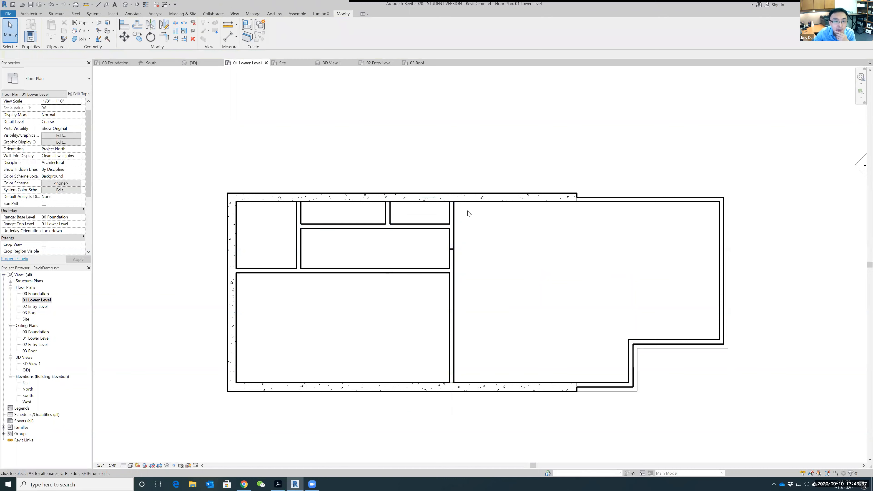
# - Trim the two wall segments into corners with the upper and lower horizontal partitions, opening the middle room to the large room
pyautogui.click(165, 39)
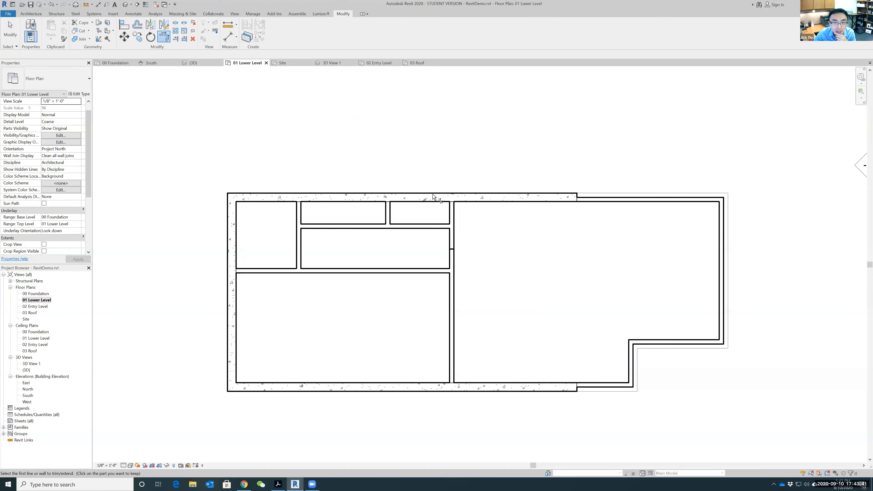
pyautogui.click(454, 210)
pyautogui.click(444, 227)
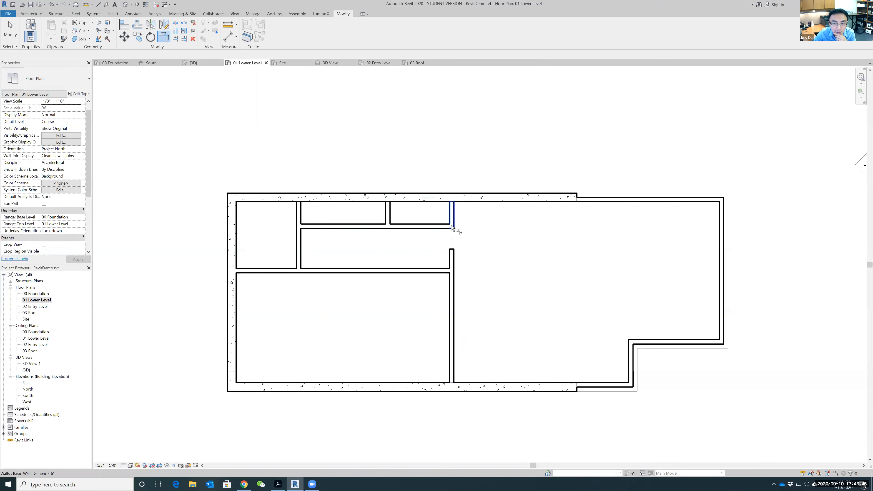
pyautogui.click(454, 291)
pyautogui.click(444, 271)
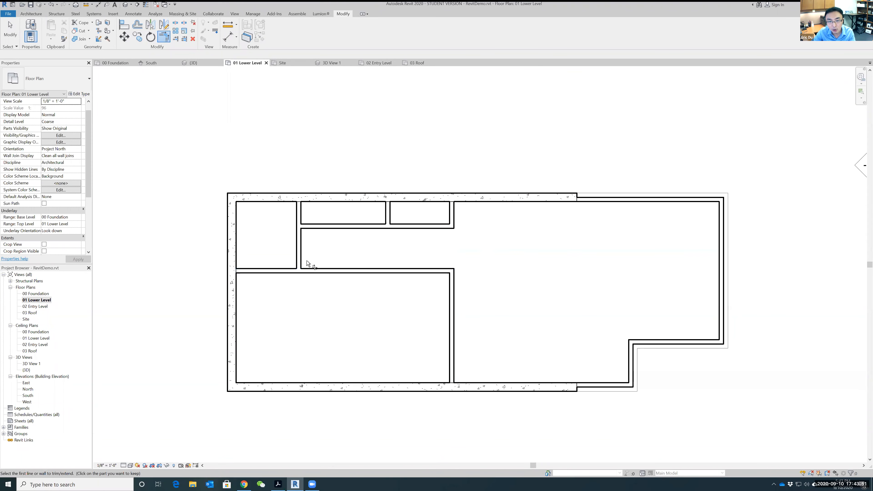
pyautogui.press('Escape')
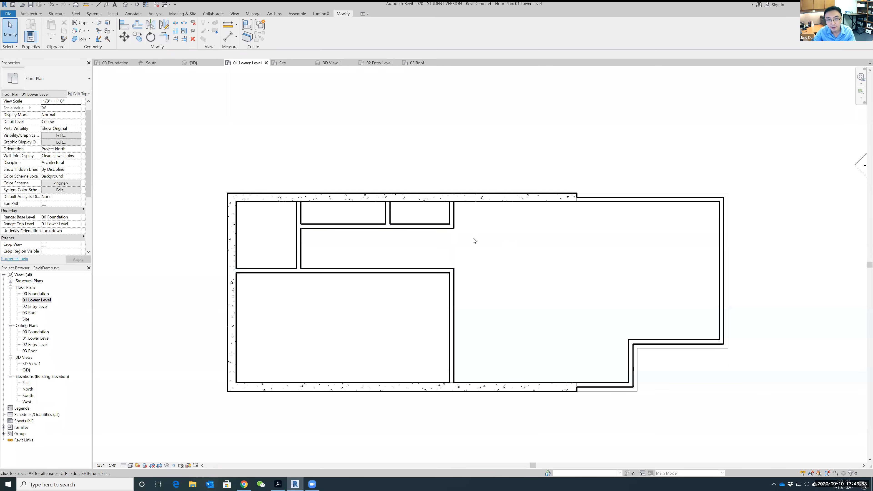
# - Switch to the default 3D view and temporarily hide the roof
pyautogui.click(234, 13)
pyautogui.click(212, 27)
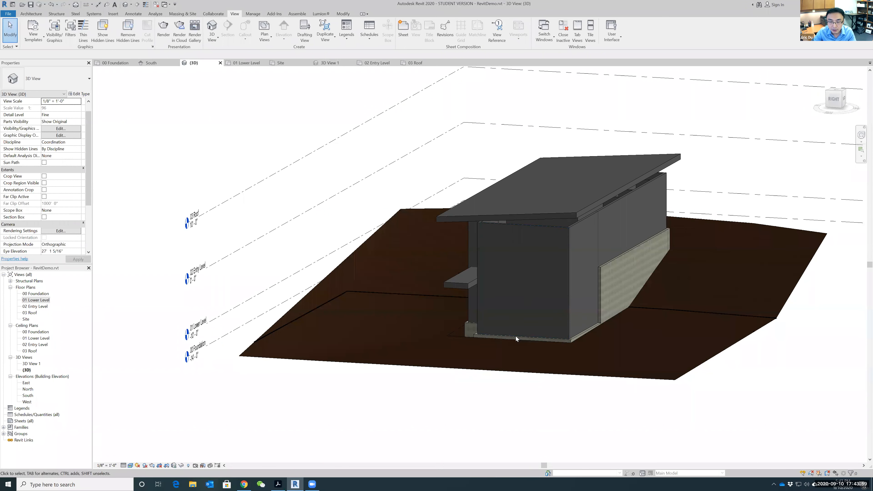
pyautogui.click(579, 212)
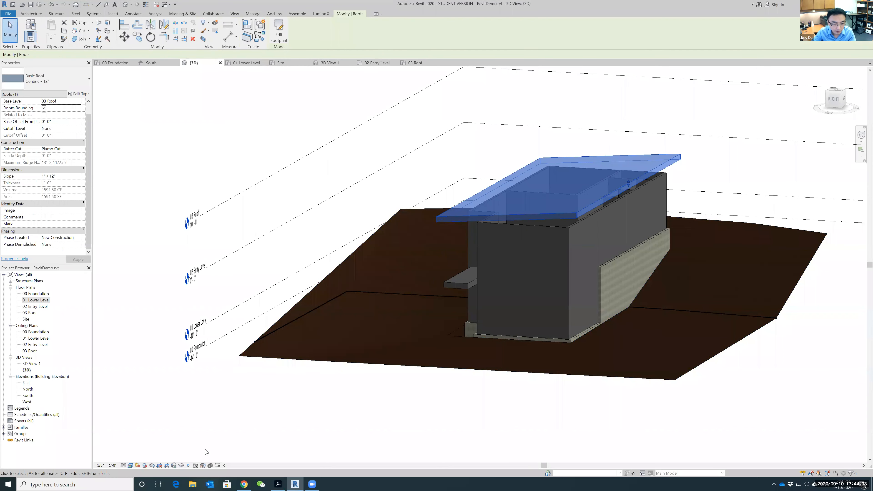
pyautogui.click(181, 466)
pyautogui.click(193, 451)
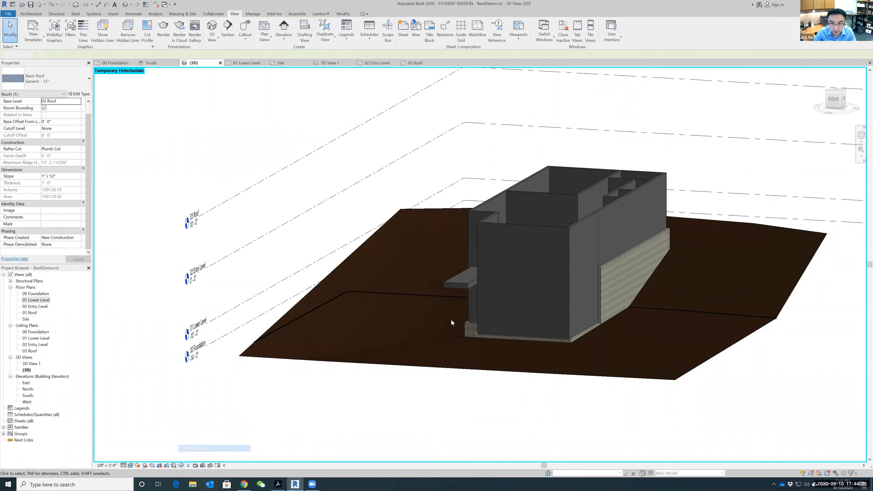
# - Temporarily hide the 02 Entry Level floor in the 3D view to expose the lower level rooms
pyautogui.keyDown('shift'); pyautogui.moveTo(423, 297); pyautogui.dragTo(497, 232, button='middle'); pyautogui.keyUp('shift')
pyautogui.click(514, 188)
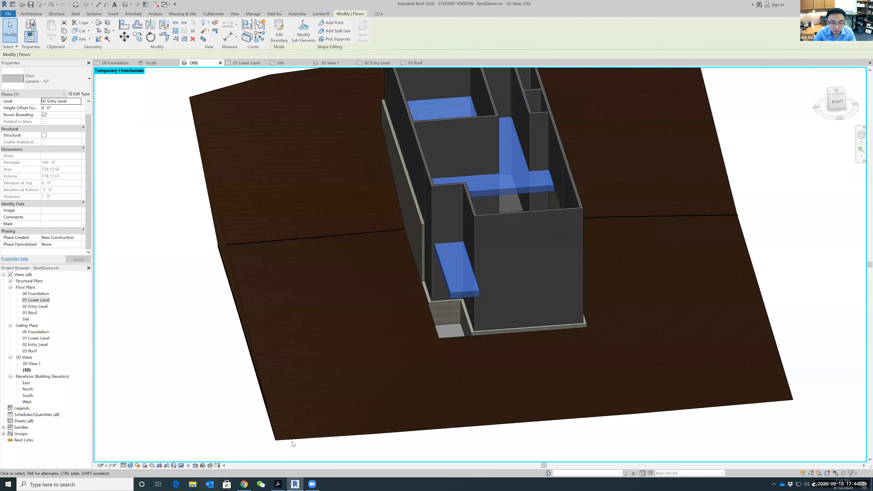
pyautogui.click(182, 465)
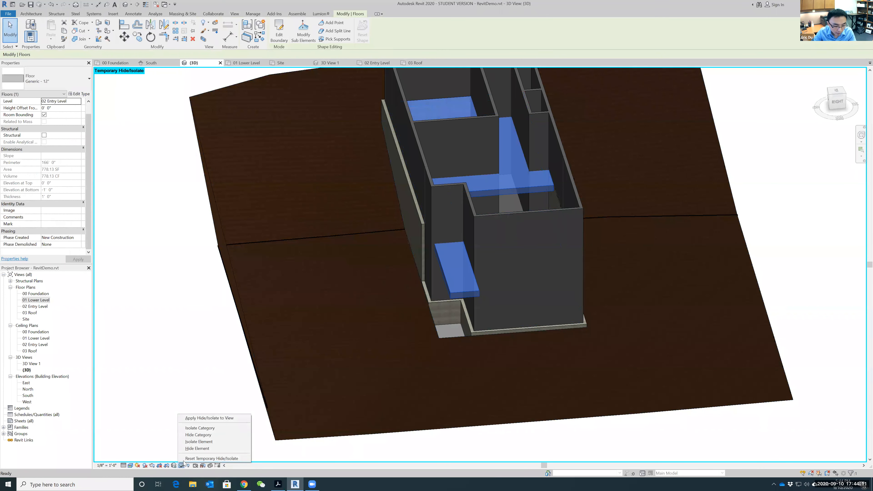
pyautogui.click(193, 449)
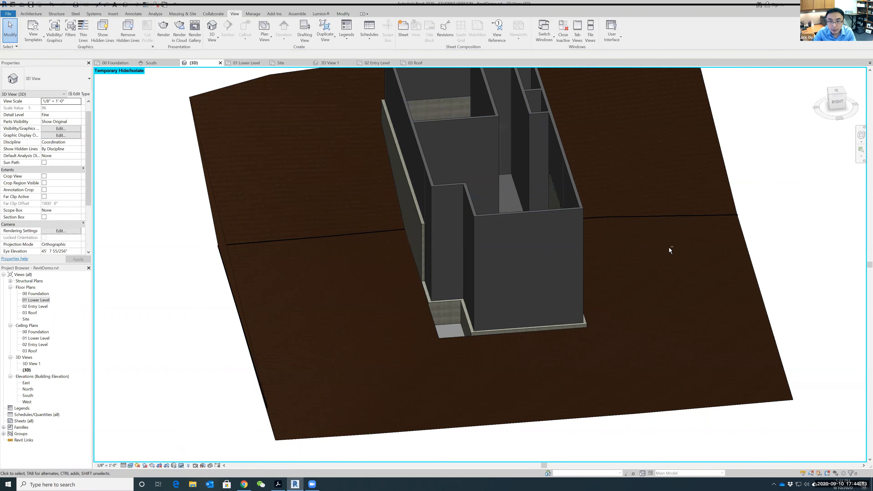
# - Examine the partitions and the opened corridor from above in 3D, and reset the temporary hide
pyautogui.keyDown('shift'); pyautogui.moveTo(663, 235); pyautogui.dragTo(650, 268, button='middle'); pyautogui.keyUp('shift')
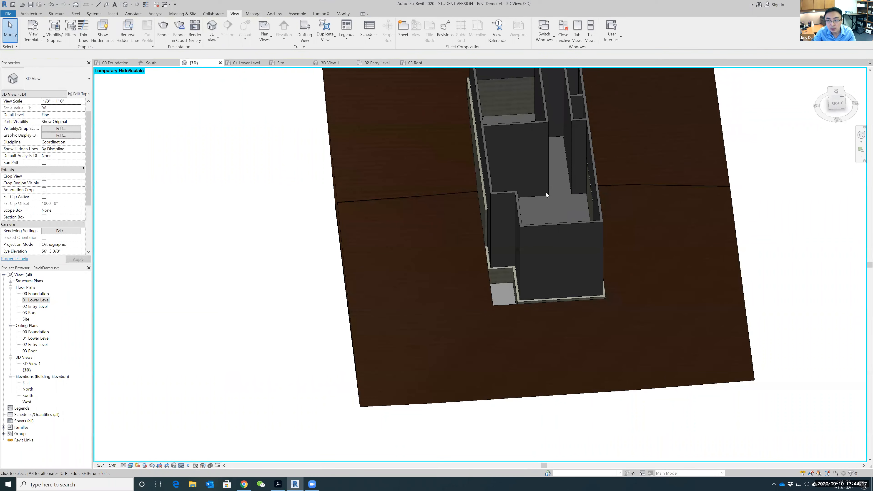
pyautogui.moveTo(558, 142); pyautogui.dragTo(555, 250, button='middle')
pyautogui.scroll(1, 558, 216)
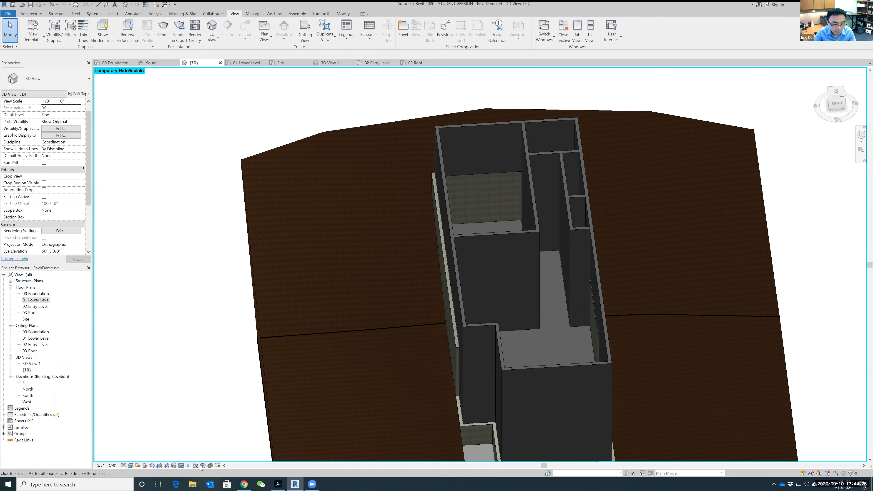
pyautogui.click(181, 466)
pyautogui.click(189, 459)
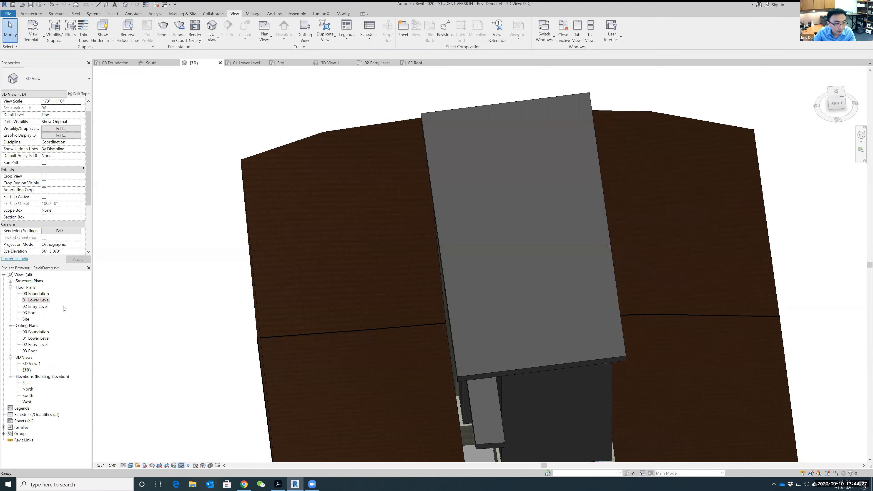
# - Open the 01 Lower Level floor plan and review the trimmed partition layout
pyautogui.doubleClick(36, 300)
pyautogui.scroll(-1, 516, 254)
pyautogui.scroll(4, 514, 260)
pyautogui.scroll(-3, 512, 264)
pyautogui.moveTo(513, 263); pyautogui.dragTo(566, 221, button='middle')
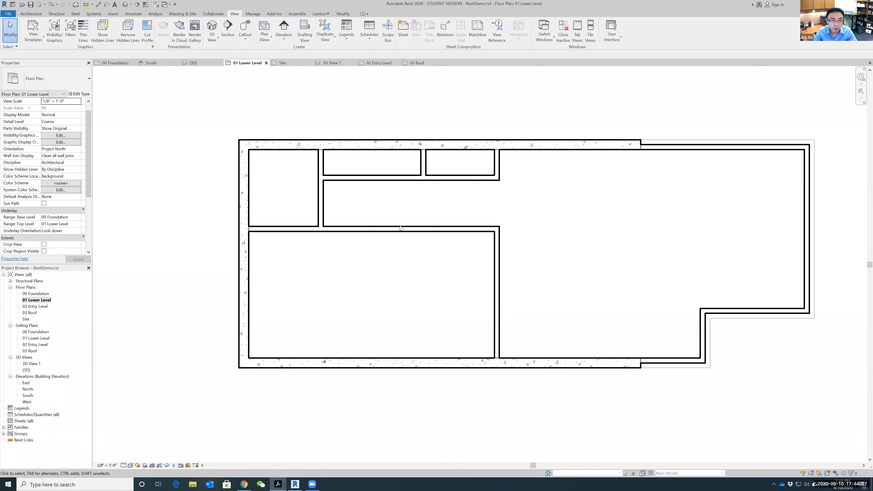
# - Open the 02 Entry Level floor plan and start the Wall tool with its location line set to Wall Centerline
pyautogui.doubleClick(35, 306)
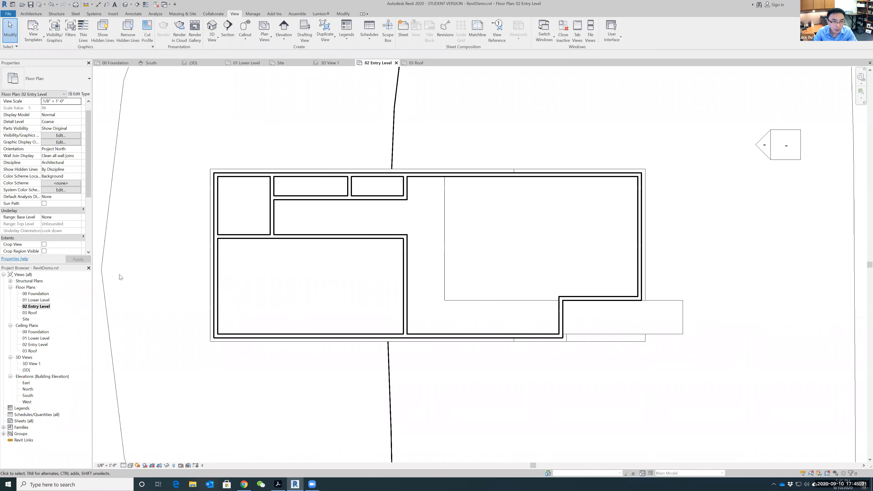
pyautogui.moveTo(168, 263); pyautogui.dragTo(225, 273, button='middle')
pyautogui.scroll(2, 358, 239)
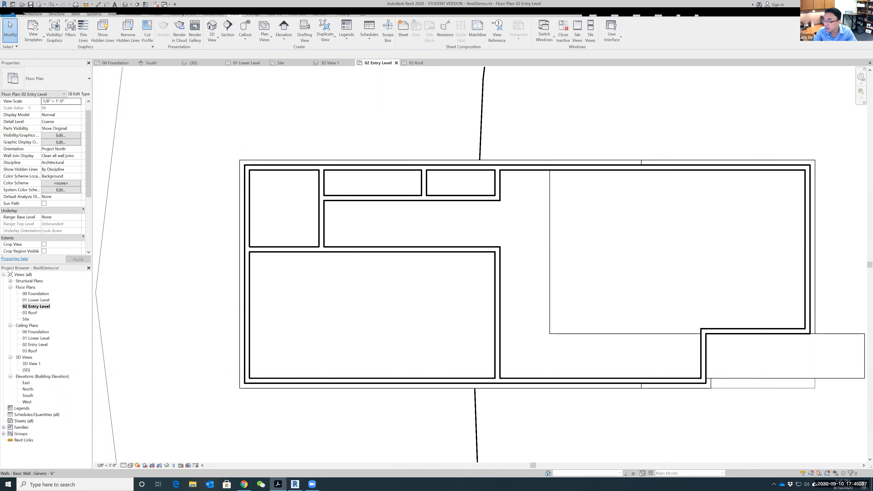
pyautogui.click(31, 13)
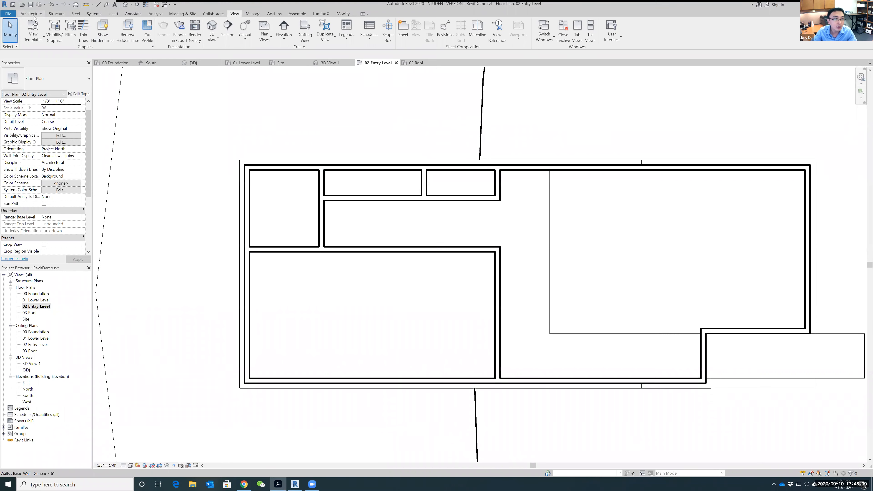
pyautogui.click(28, 27)
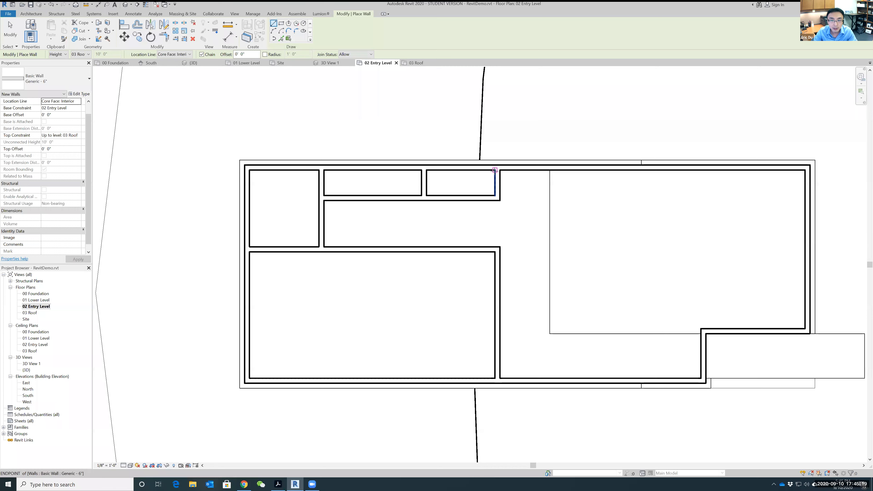
pyautogui.click(181, 54)
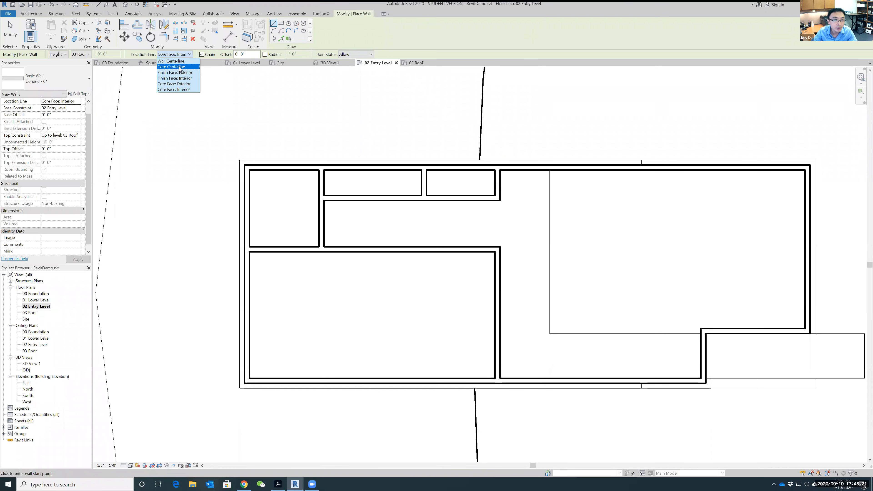
pyautogui.click(178, 61)
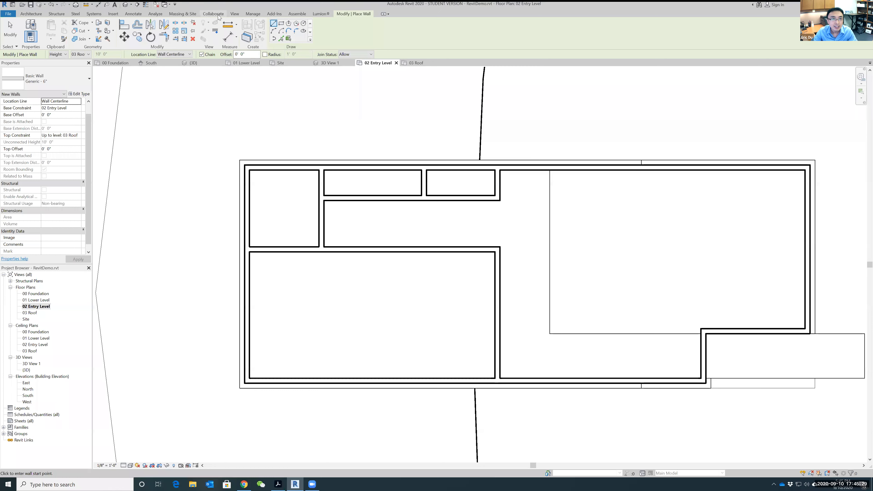
# - Switch back to the default 3D view and leave the Wall command
pyautogui.click(235, 14)
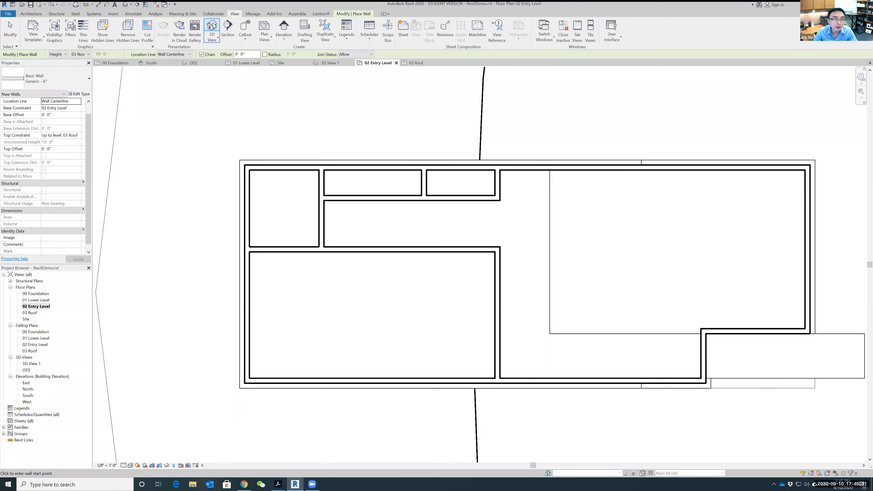
pyautogui.click(212, 27)
pyautogui.press('Escape')
pyautogui.press('Escape')
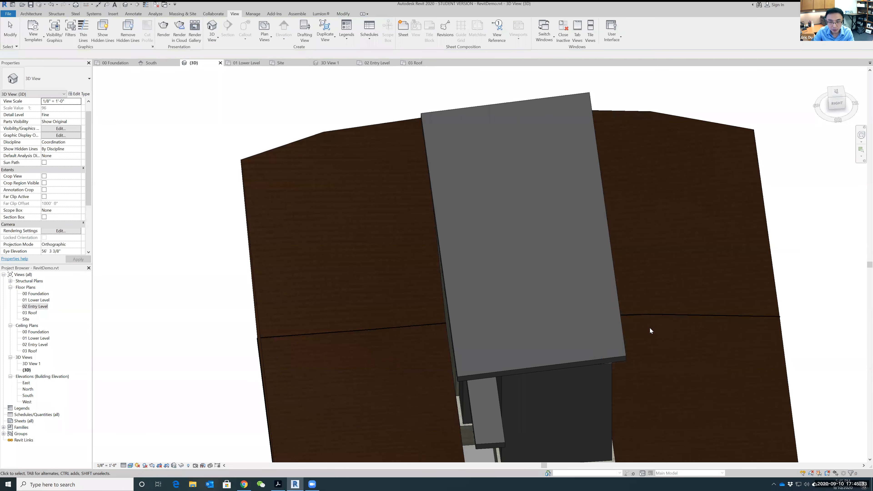
# - Temporarily hide the roof element in the 3D view and look down on the interior partition walls
pyautogui.keyDown('shift'); pyautogui.moveTo(667, 364); pyautogui.dragTo(665, 252, button='middle'); pyautogui.keyUp('shift')
pyautogui.keyDown('shift'); pyautogui.moveTo(737, 286); pyautogui.dragTo(540, 282, button='middle'); pyautogui.keyUp('shift')
pyautogui.click(537, 282)
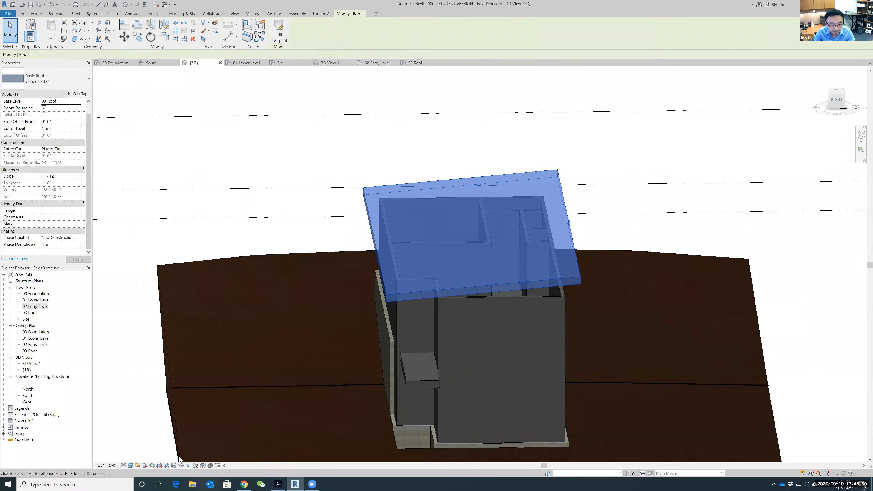
pyautogui.click(182, 466)
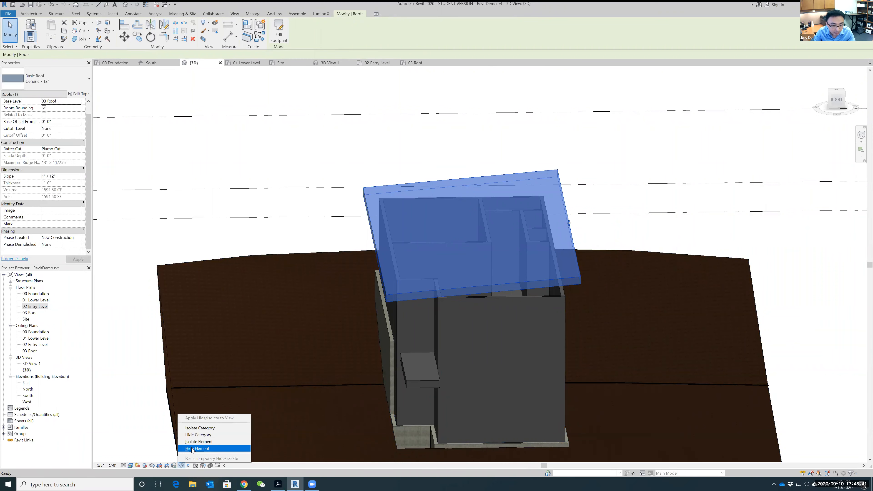
pyautogui.click(192, 449)
pyautogui.keyDown('shift'); pyautogui.moveTo(600, 292); pyautogui.dragTo(616, 363, button='middle'); pyautogui.keyUp('shift')
pyautogui.scroll(4, 420, 231)
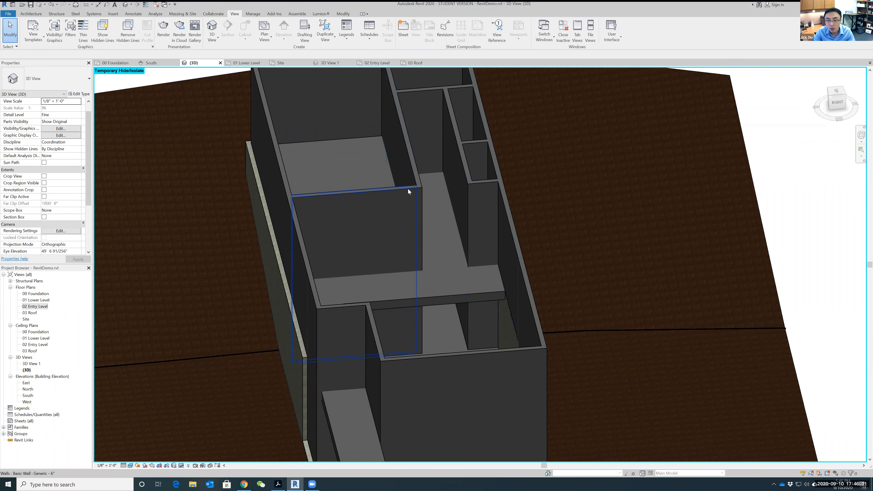
# - Check the level constraints of the interior partition walls beside the corridor in 3D
pyautogui.click(393, 195)
pyautogui.keyDown('ctrl'); pyautogui.click(417, 121); pyautogui.keyUp('ctrl')
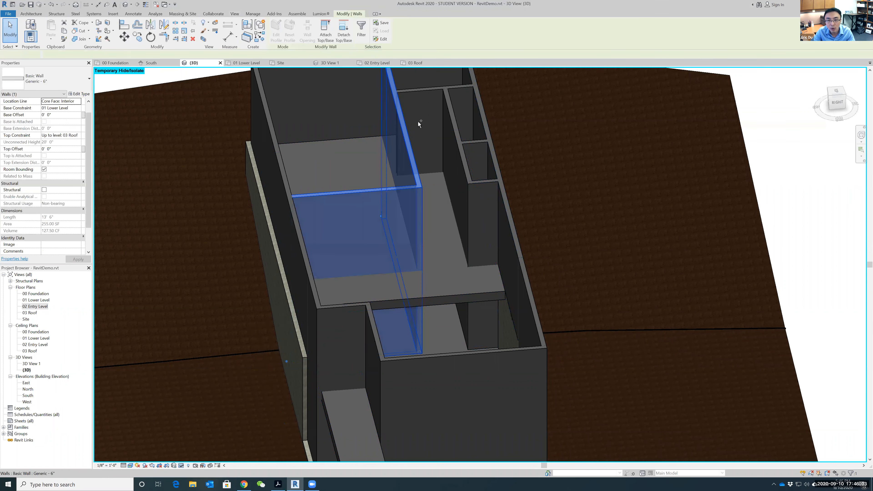
pyautogui.press('Escape')
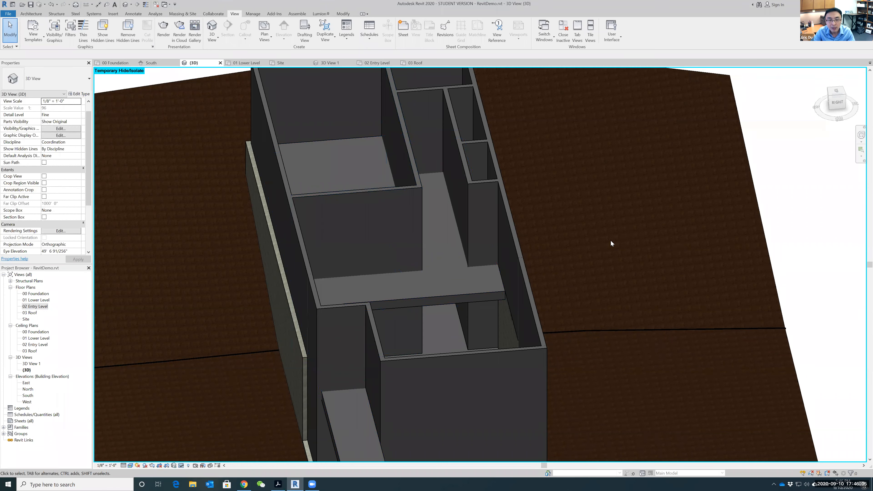
# - In the 01 Lower Level floor plan, set the top constraint of all interior partition walls to Up to level: 02 Entry Level
pyautogui.doubleClick(35, 301)
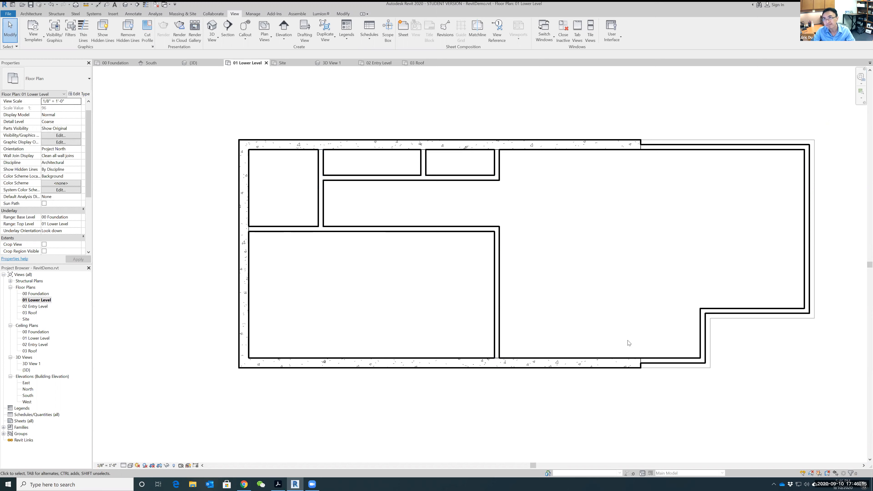
pyautogui.moveTo(638, 347); pyautogui.dragTo(583, 307)
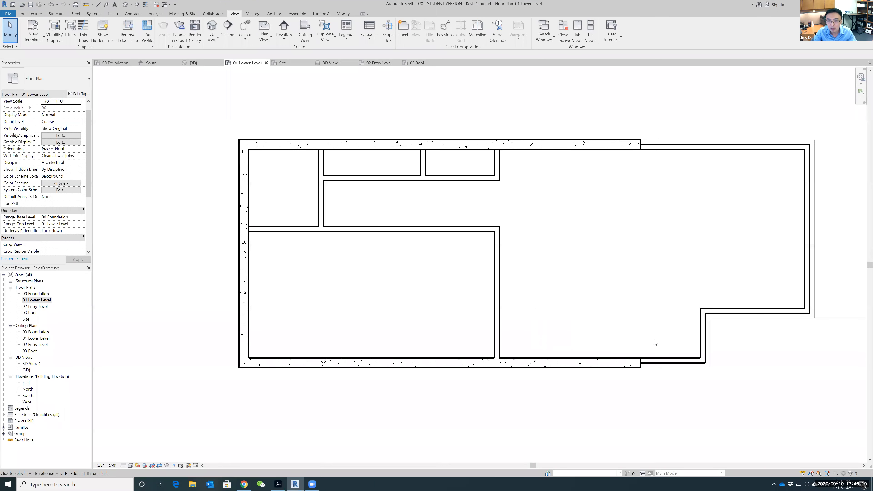
pyautogui.moveTo(658, 344); pyautogui.dragTo(278, 156)
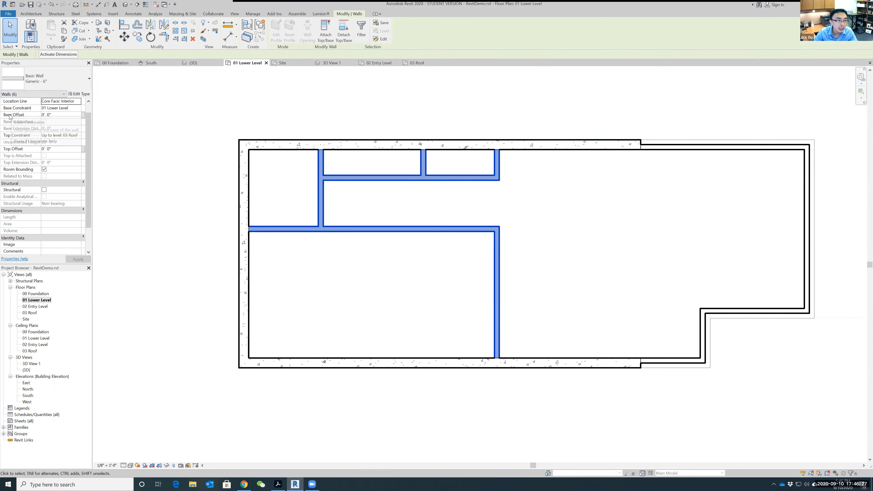
pyautogui.click(75, 136)
pyautogui.click(79, 135)
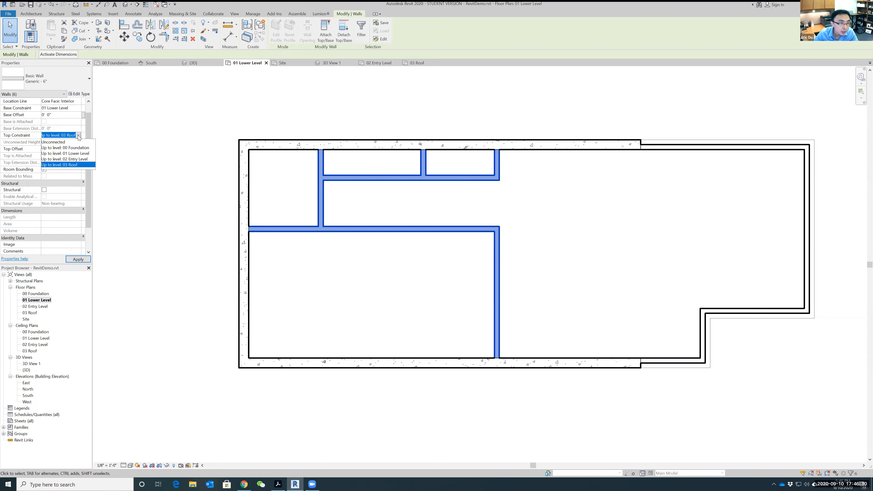
pyautogui.click(73, 160)
pyautogui.click(76, 260)
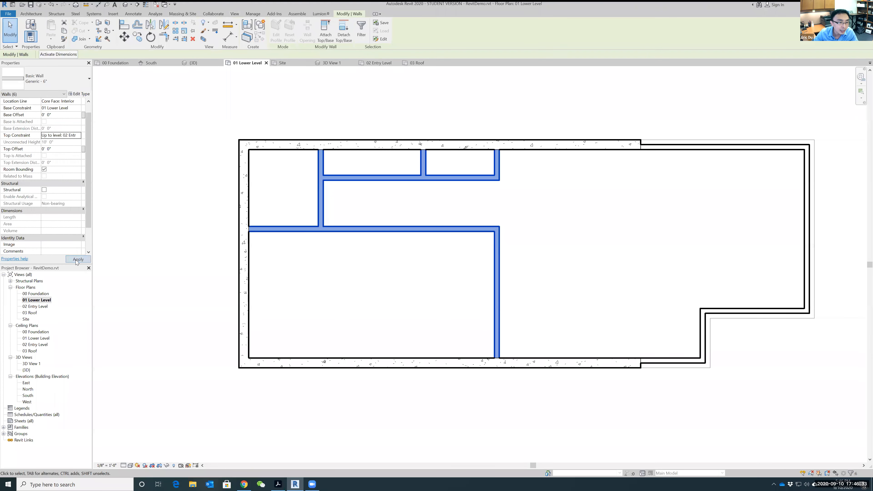
pyautogui.click(164, 166)
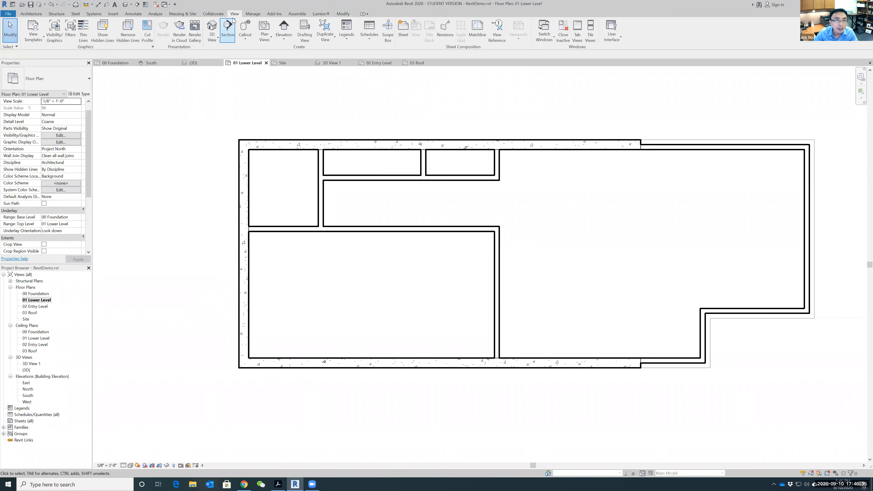
# - Check the height of the lower-level partitions in the 3D view and reset the temporary hide/isolate
pyautogui.click(212, 28)
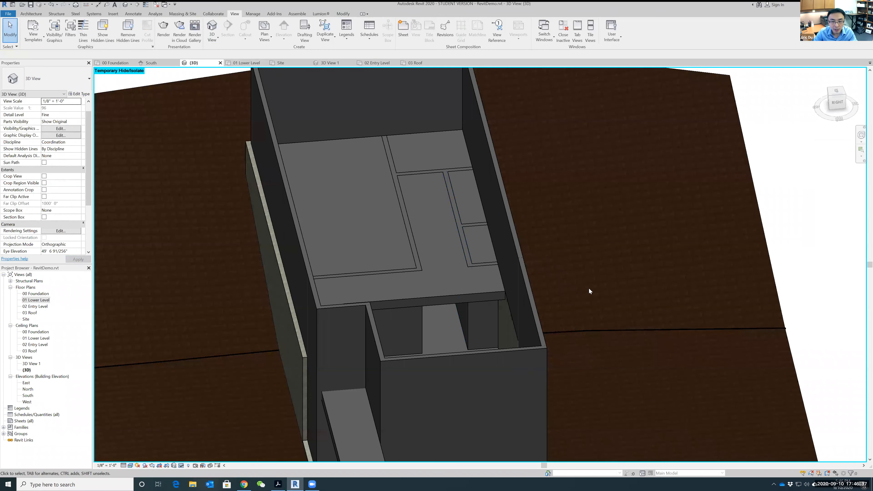
pyautogui.moveTo(597, 299)
pyautogui.keyDown('shift'); pyautogui.mouseDown(button='middle')
pyautogui.moveTo(601, 272)
pyautogui.moveTo(608, 296)
pyautogui.mouseUp(button='middle'); pyautogui.keyUp('shift')
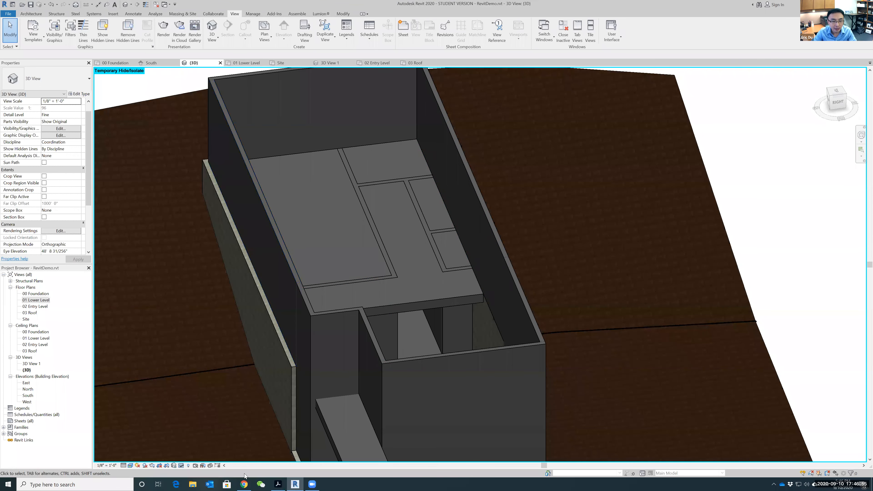
pyautogui.click(181, 466)
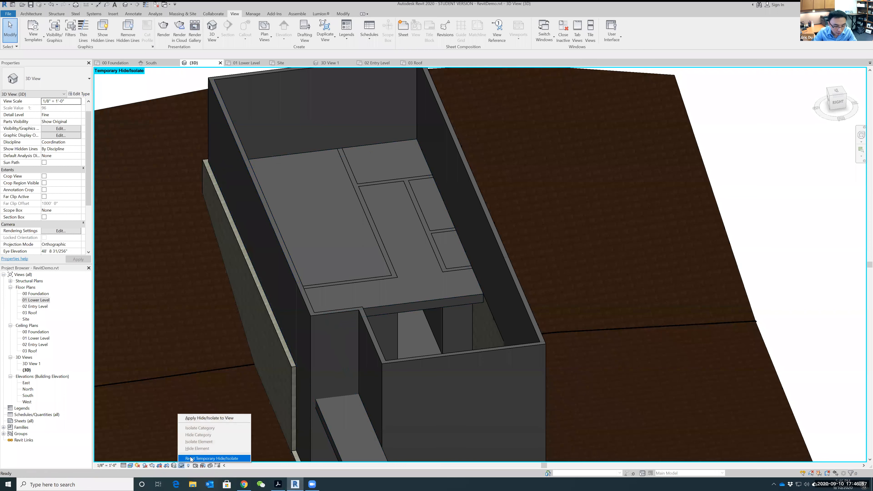
pyautogui.click(191, 459)
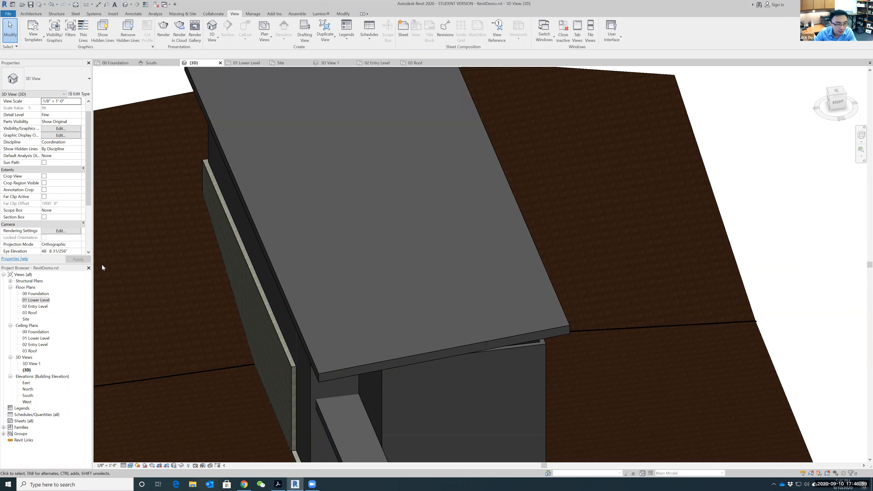
# - In the 02 Entry Level plan, draw Generic - 6" walls up to 03 Roof, enclosing a large room in the upper-left corner of the building
pyautogui.doubleClick(34, 307)
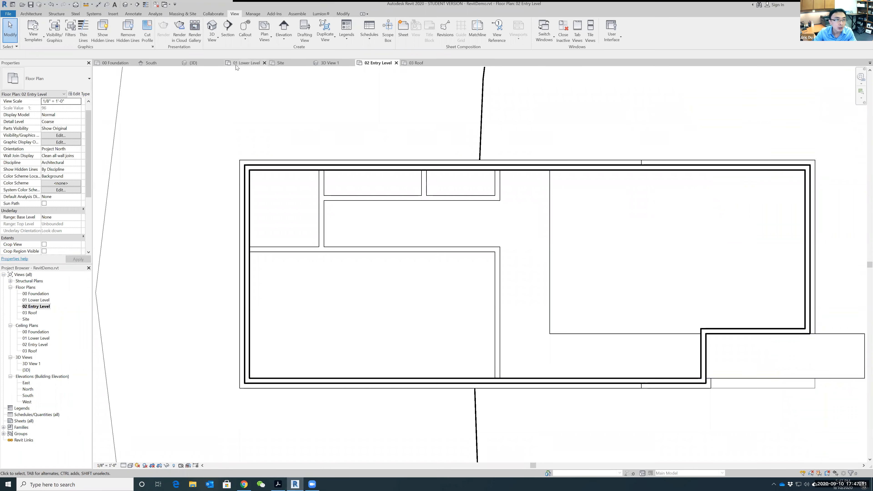
pyautogui.click(31, 14)
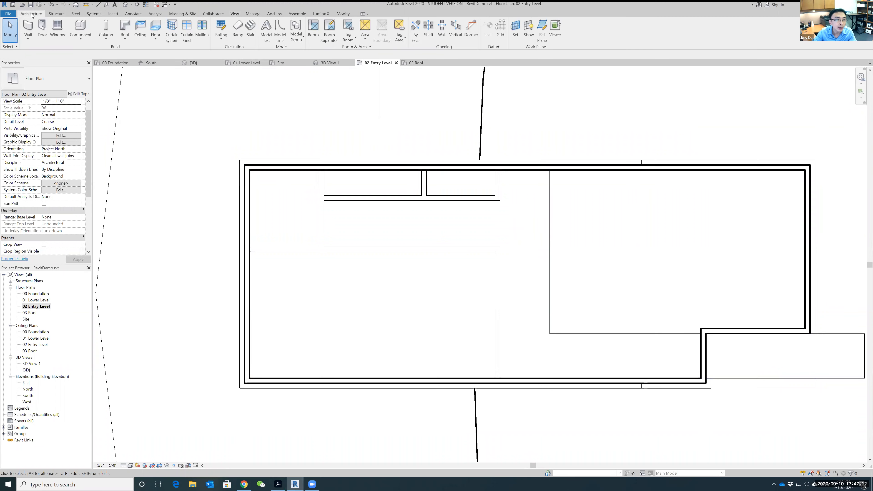
pyautogui.click(29, 27)
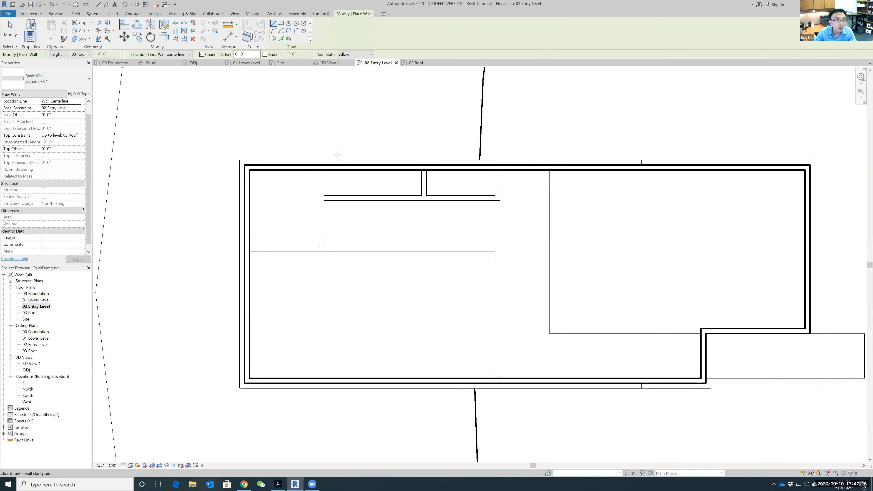
pyautogui.click(82, 56)
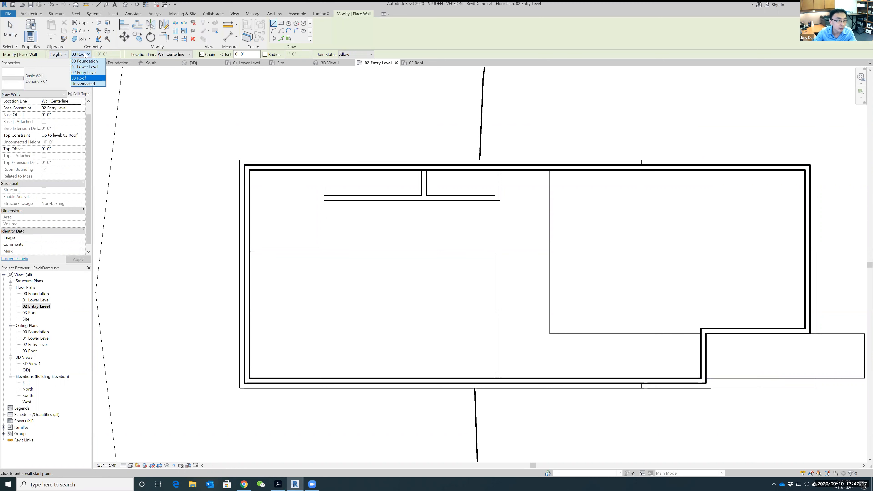
pyautogui.click(83, 80)
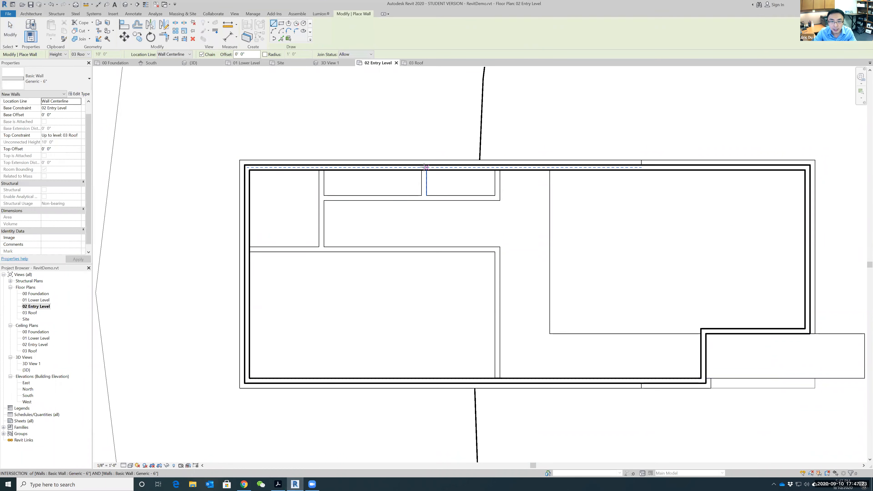
pyautogui.scroll(2, 426, 168)
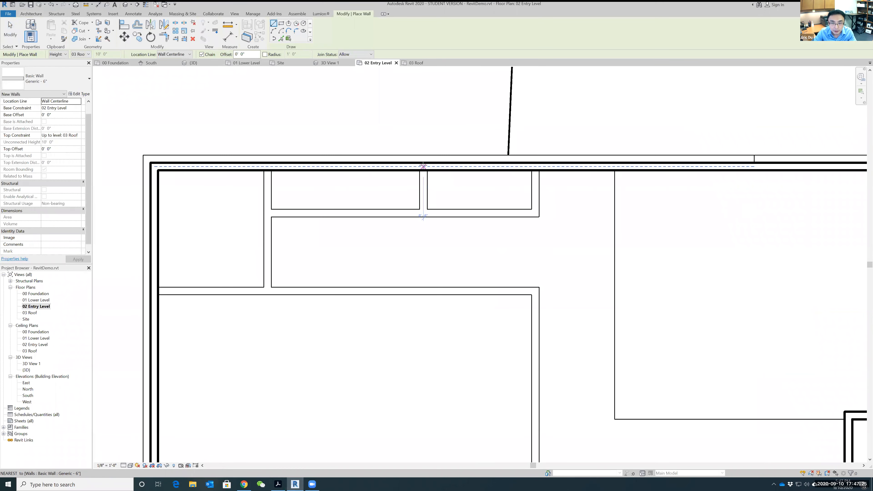
pyautogui.click(424, 166)
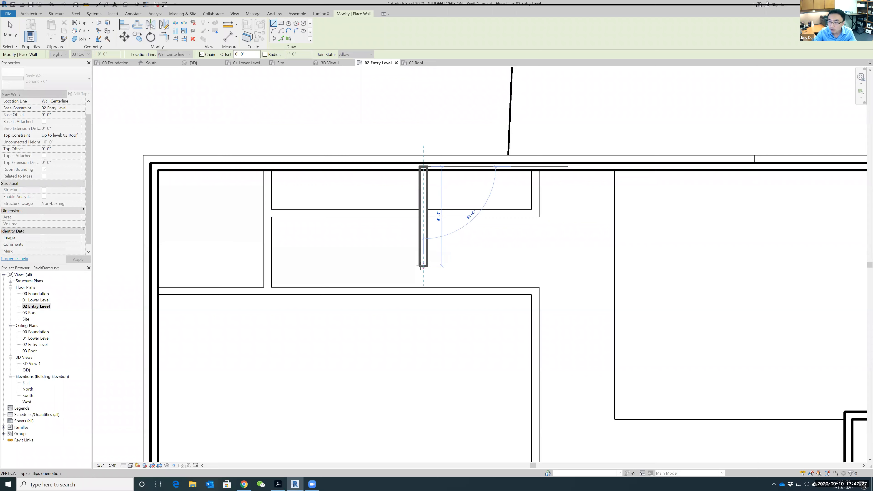
pyautogui.scroll(-3, 422, 264)
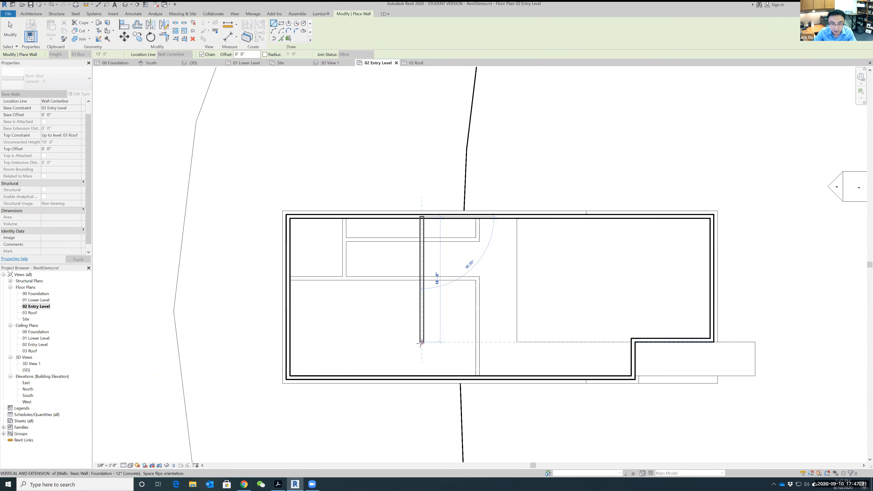
pyautogui.click(421, 343)
pyautogui.click(295, 342)
pyautogui.press('Escape')
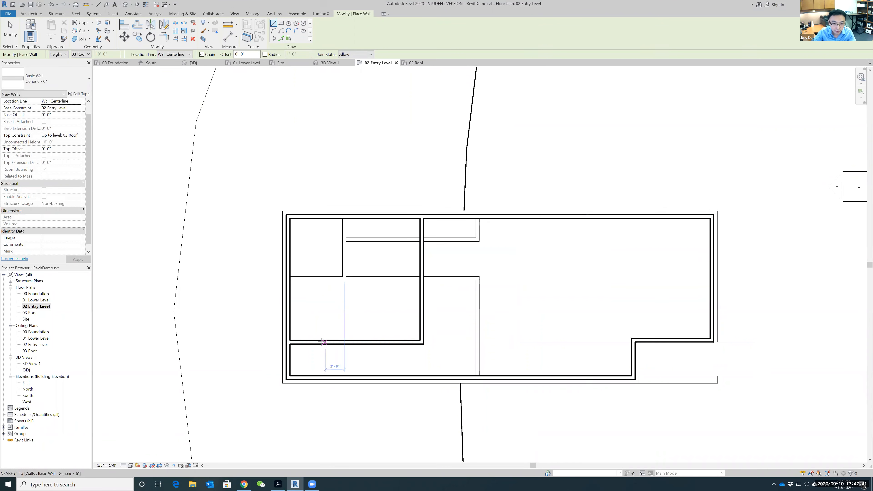
# - Draw a short wall from the new room's lower wall to the exterior wall below, closing off a small corner room
pyautogui.click(322, 342)
pyautogui.click(322, 376)
pyautogui.press('Escape')
pyautogui.press('Escape')
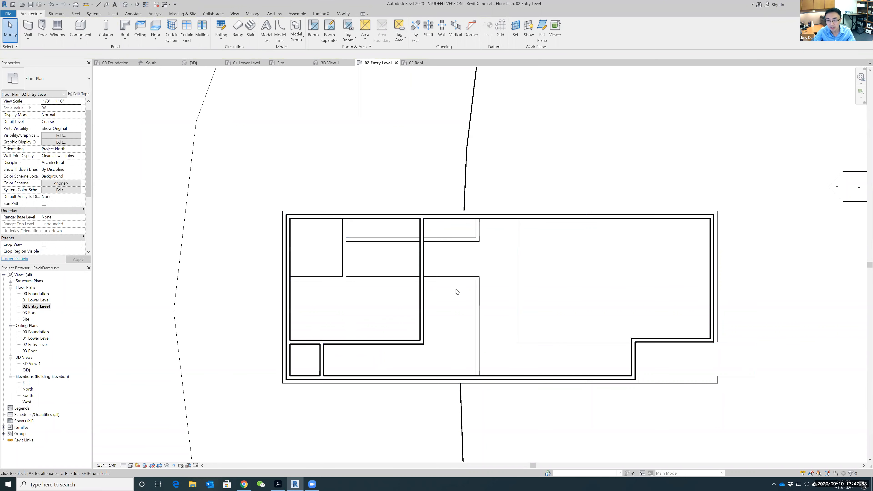
# - Temporarily hide the roof in the 3D view and examine the new entry-level walls from above
pyautogui.moveTo(384, 176); pyautogui.dragTo(366, 145, button='middle')
pyautogui.scroll(1, 367, 145)
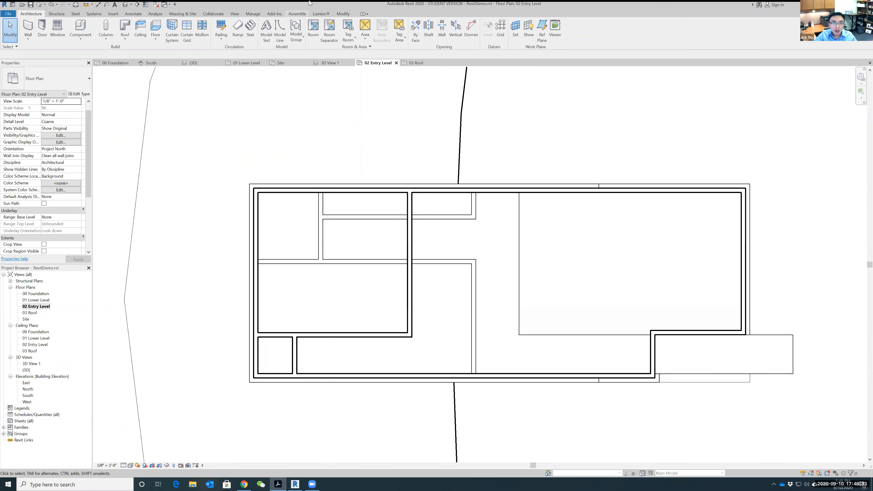
pyautogui.click(235, 14)
pyautogui.click(208, 28)
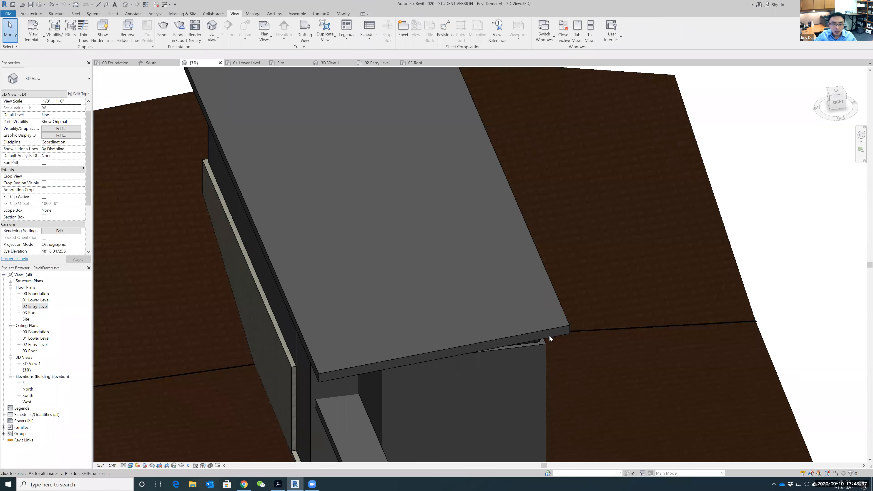
pyautogui.keyDown('shift'); pyautogui.moveTo(636, 358); pyautogui.dragTo(556, 345, button='middle'); pyautogui.keyUp('shift')
pyautogui.click(555, 345)
pyautogui.click(180, 465)
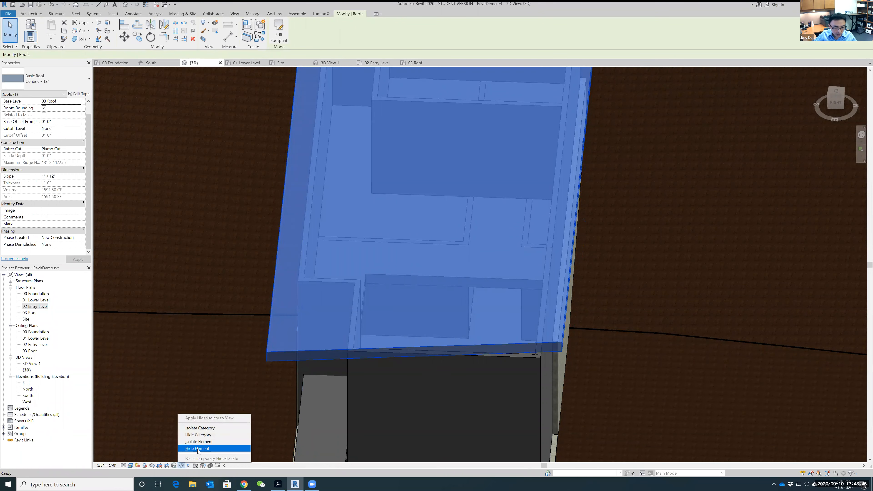
pyautogui.click(197, 448)
pyautogui.keyDown('shift'); pyautogui.moveTo(653, 292); pyautogui.dragTo(682, 255, button='middle'); pyautogui.keyUp('shift')
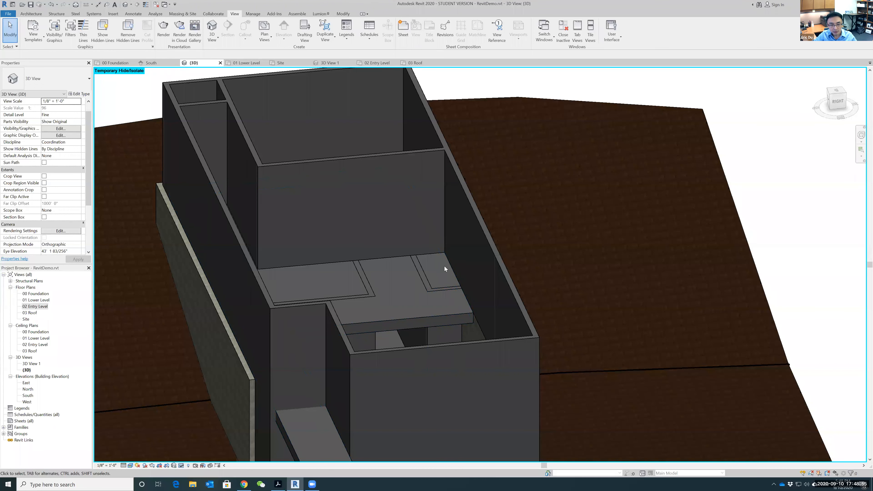
# - Reset the temporary hide/isolate and examine the building's exterior around the projecting entry slab
pyautogui.click(182, 466)
pyautogui.click(190, 459)
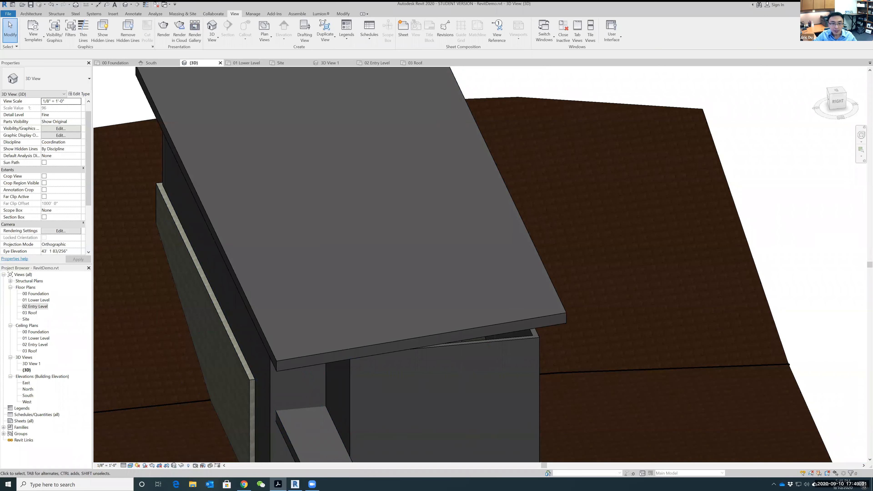
pyautogui.moveTo(634, 206); pyautogui.dragTo(652, 82, button='middle')
pyautogui.scroll(2, 340, 299)
pyautogui.moveTo(339, 299); pyautogui.dragTo(304, 316, button='middle')
pyautogui.scroll(-2, 304, 316)
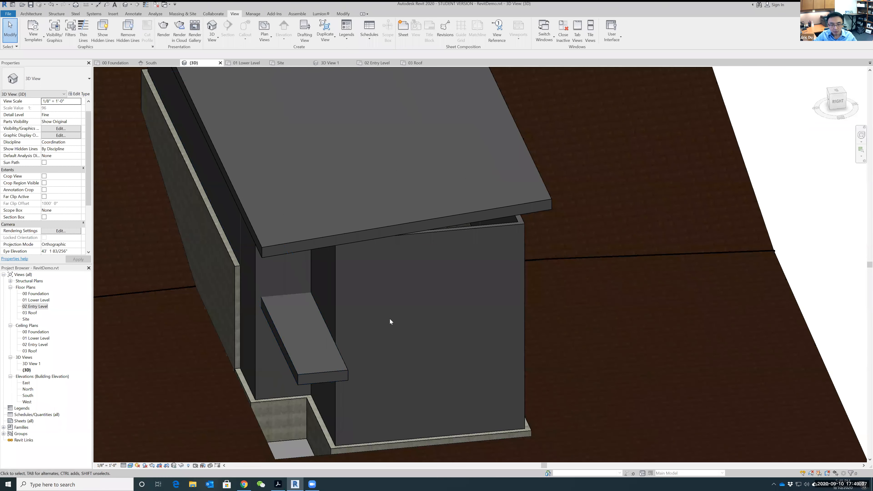
pyautogui.moveTo(590, 344)
pyautogui.keyDown('shift'); pyautogui.mouseDown(button='middle')
pyautogui.moveTo(592, 336)
pyautogui.moveTo(538, 296)
pyautogui.moveTo(540, 307)
pyautogui.moveTo(599, 297)
pyautogui.moveTo(601, 321)
pyautogui.moveTo(551, 353)
pyautogui.moveTo(579, 341)
pyautogui.mouseUp(button='middle'); pyautogui.keyUp('shift')
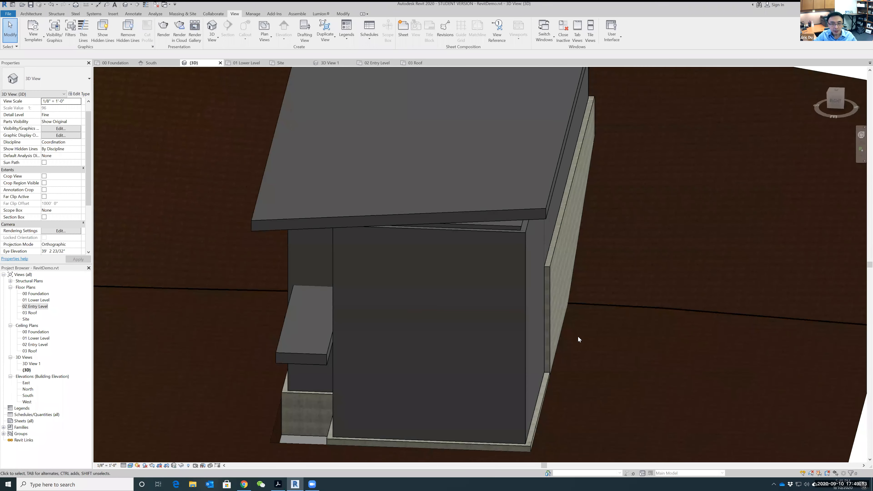
pyautogui.scroll(3, 415, 320)
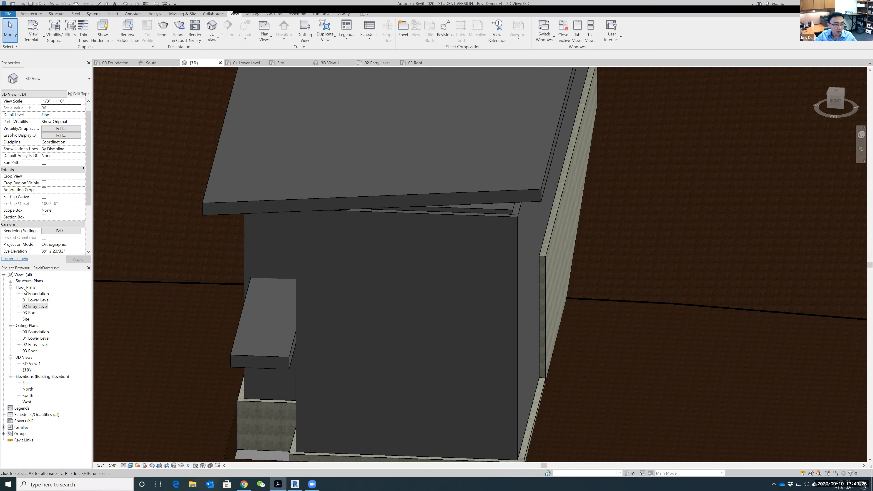
# - Open the 01 Lower Level floor plan and check which door types are available for placement
pyautogui.doubleClick(32, 301)
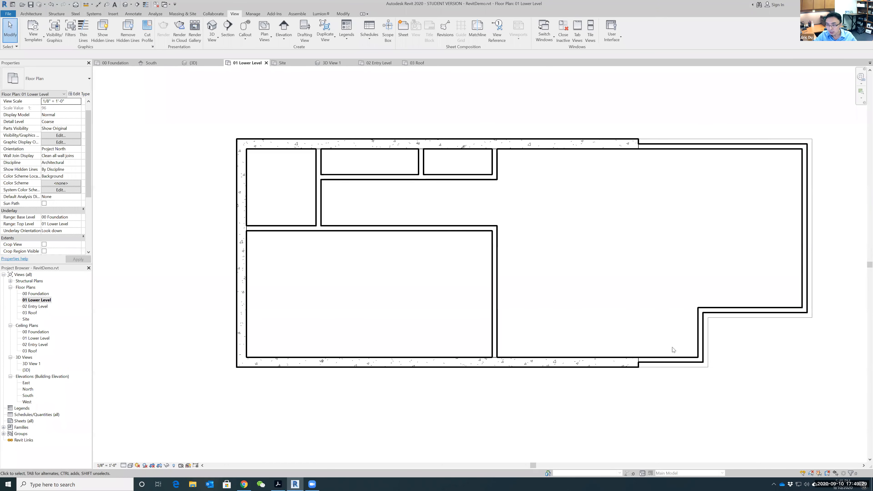
pyautogui.click(33, 14)
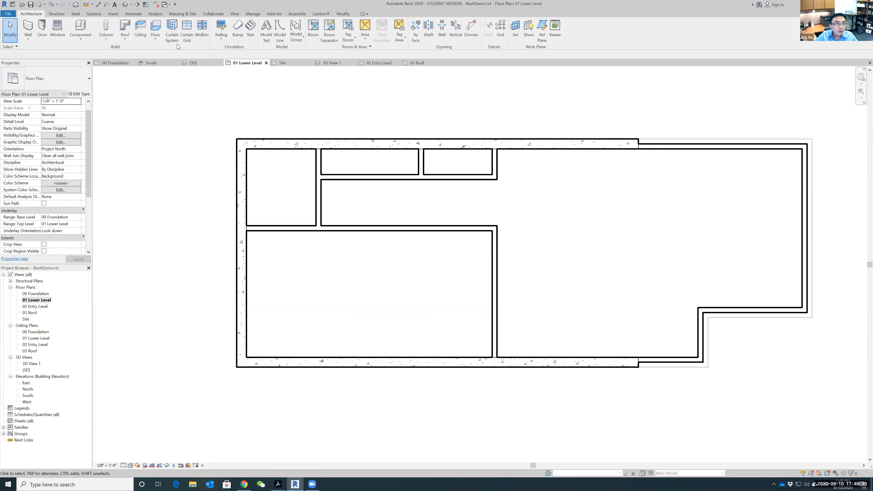
pyautogui.click(43, 28)
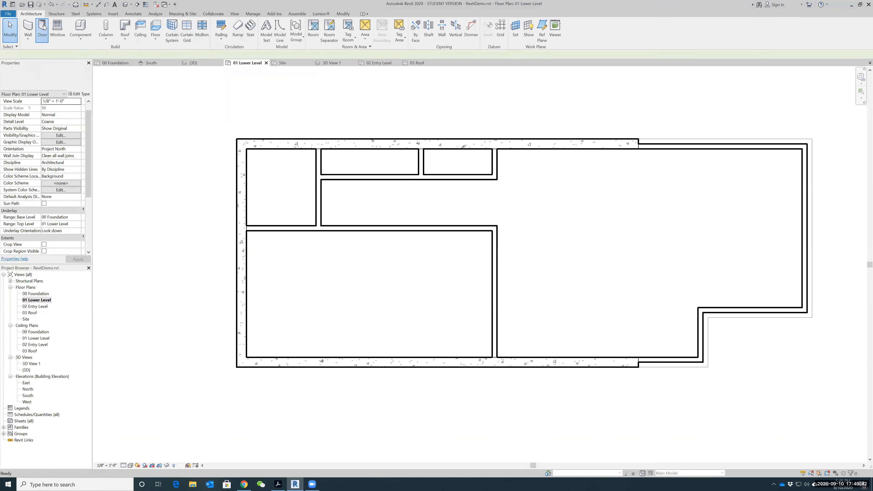
pyautogui.click(89, 80)
pyautogui.click(89, 81)
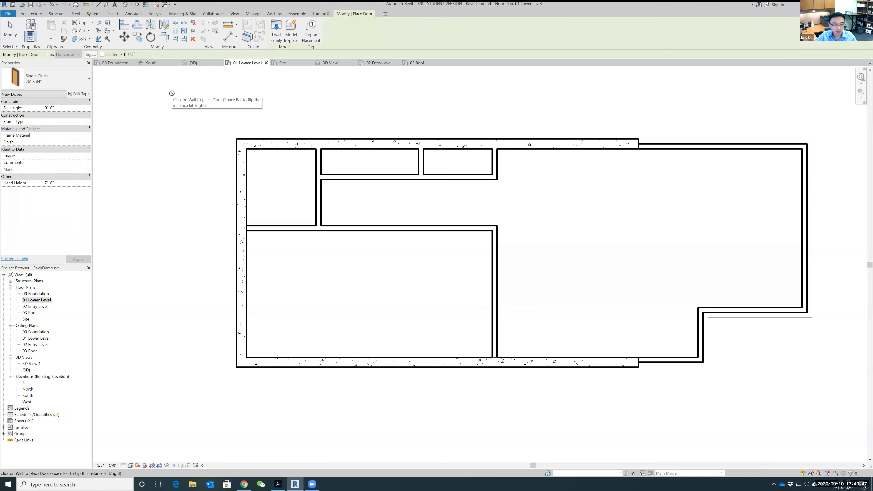
pyautogui.press('Escape')
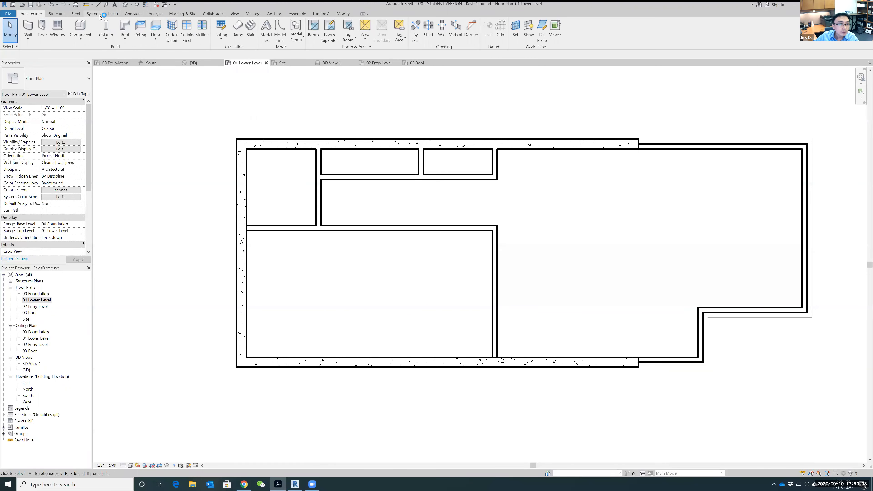
# - Start loading a family and browse to the Doors folder in the US Imperial library
pyautogui.click(132, 15)
pyautogui.click(109, 15)
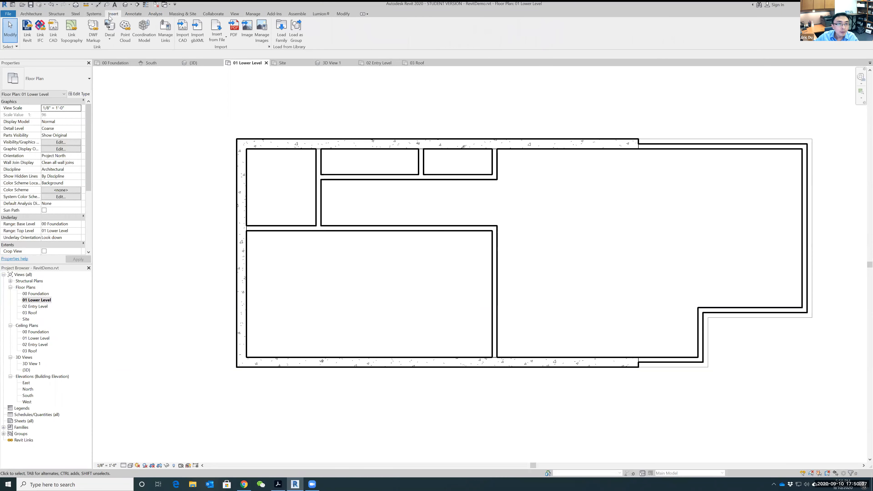
pyautogui.click(286, 26)
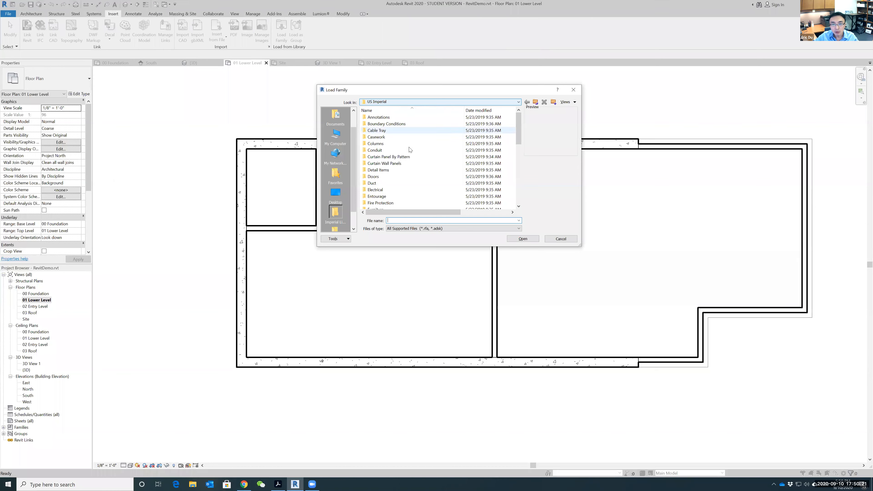
pyautogui.click(573, 89)
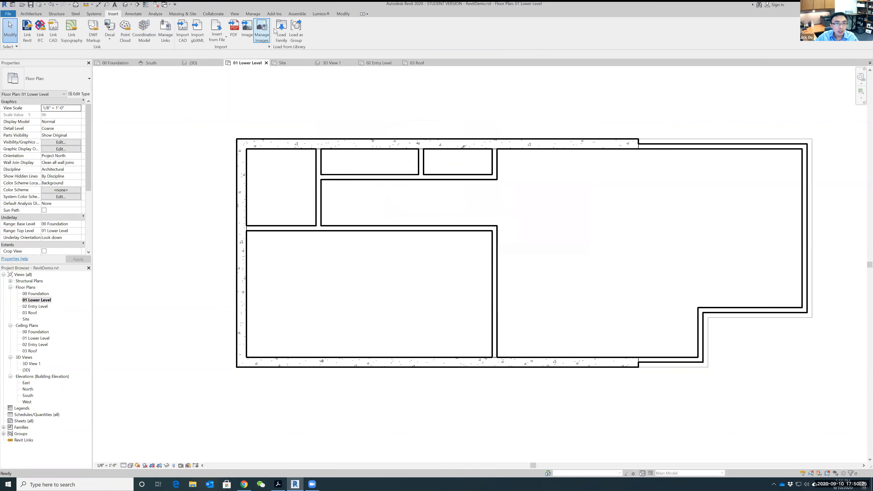
pyautogui.click(281, 31)
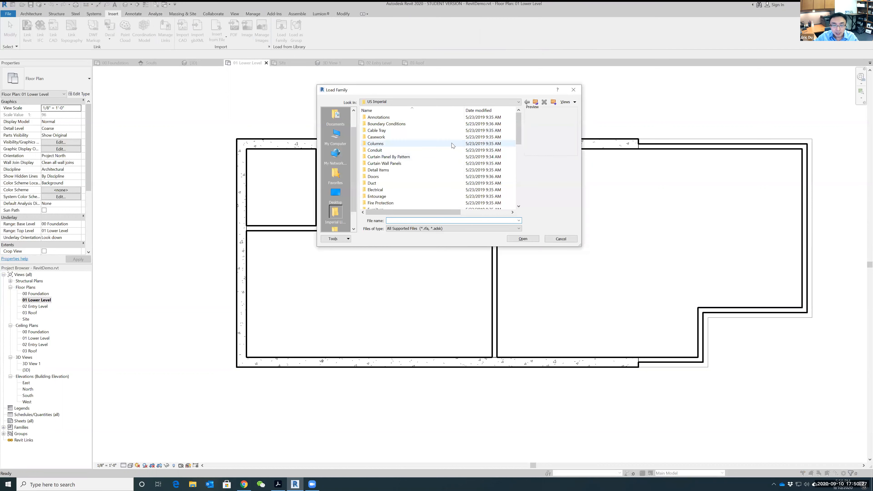
pyautogui.scroll(-4, 447, 152)
pyautogui.scroll(4, 449, 148)
pyautogui.scroll(-1, 443, 158)
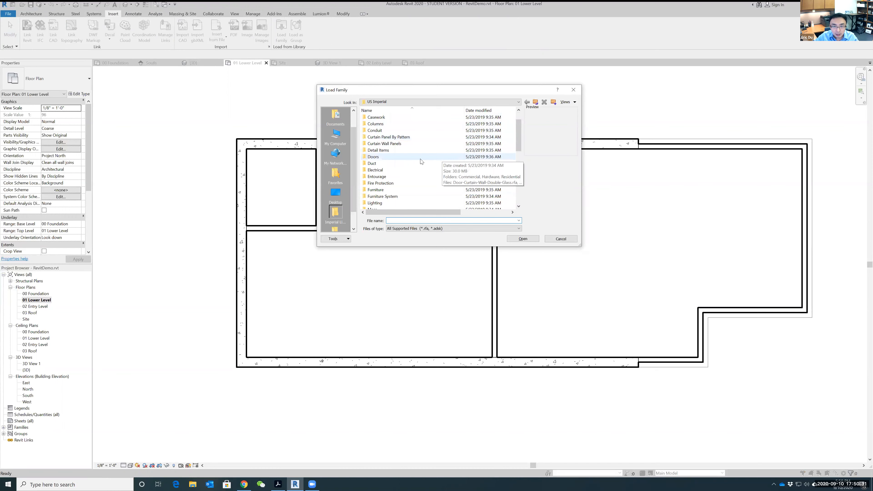
pyautogui.doubleClick(376, 157)
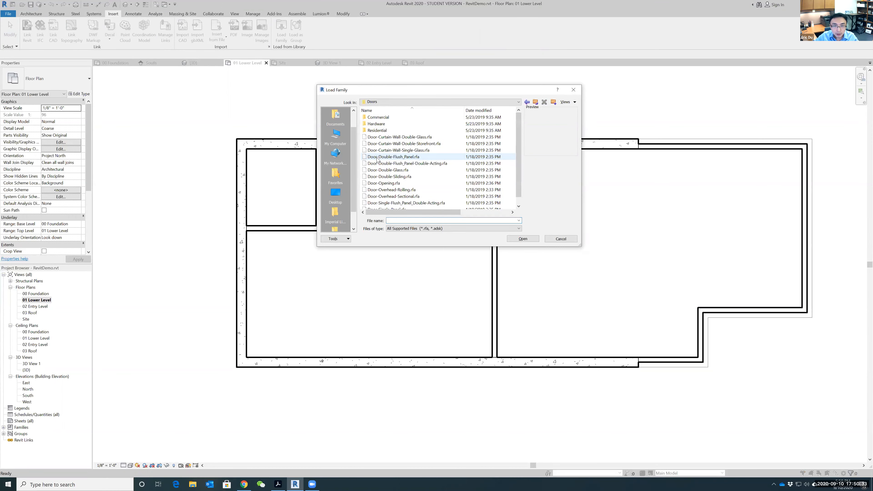
# - Preview the door families in the Doors folder, including the curtain wall double glass, storefront and Door-Double-Glass doors
pyautogui.click(383, 137)
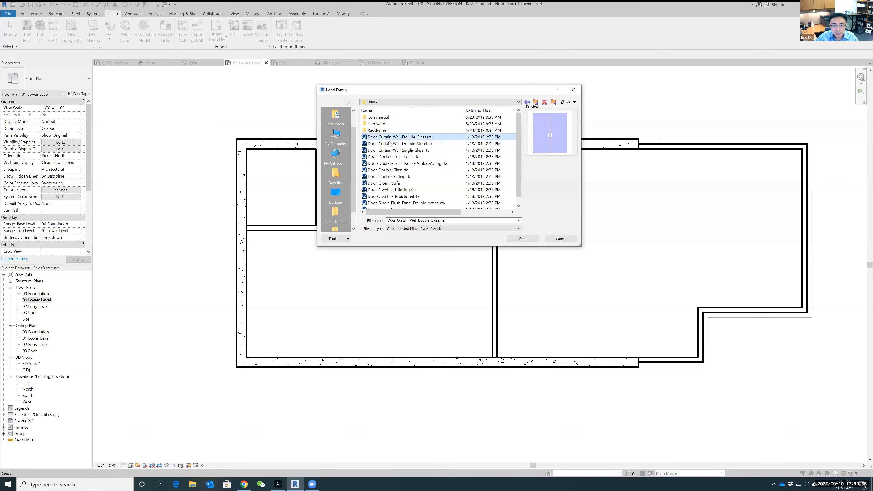
pyautogui.press('Down')
pyautogui.press('Down')
pyautogui.press('Down')
pyautogui.press('Down')
pyautogui.press('Down')
pyautogui.press('Down')
pyautogui.press('Down')
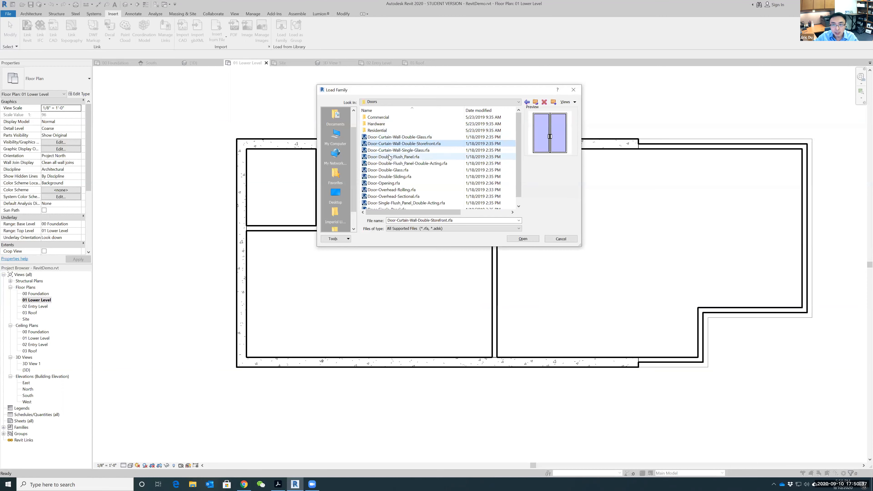
pyautogui.press('Up')
pyautogui.press('Up')
pyautogui.press('Up')
pyautogui.press('Up')
pyautogui.press('Up')
pyautogui.press('Up')
pyautogui.press('Up')
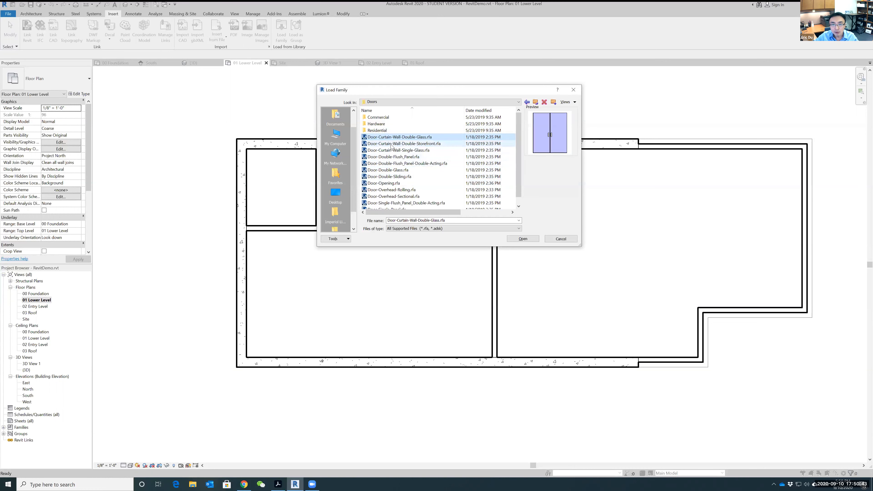
pyautogui.press('Down')
pyautogui.press('Down')
pyautogui.press('Down')
pyautogui.press('Down')
pyautogui.press('Down')
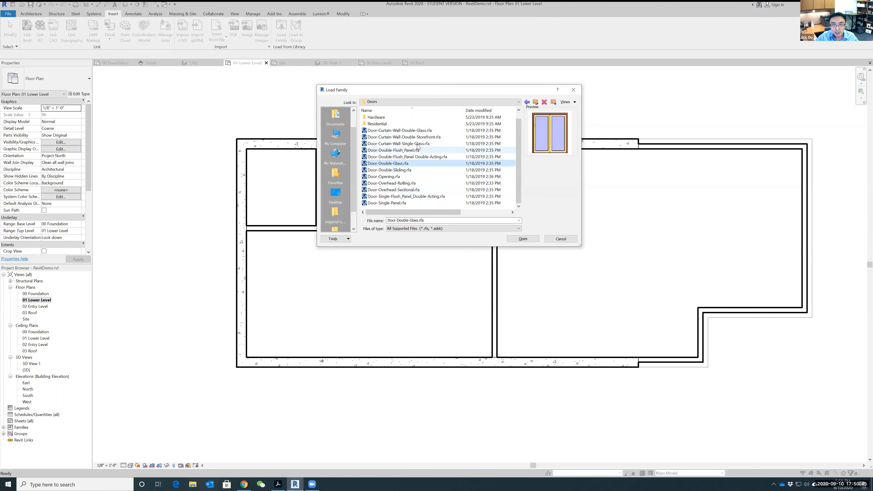
pyautogui.press('Up')
pyautogui.press('Up')
pyautogui.press('Up')
pyautogui.press('Up')
pyautogui.press('Up')
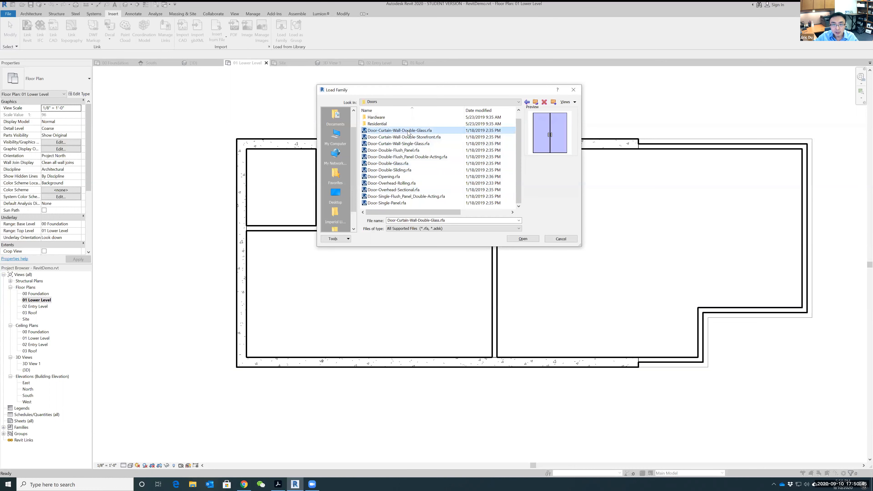
# - Load all door families from Door-Curtain-Wall-Double-Glass.rfa through Door-Single-Panel.rfa, accepting the offered types
pyautogui.keyDown('shift'); pyautogui.click(394, 203); pyautogui.keyUp('shift')
pyautogui.click(404, 131)
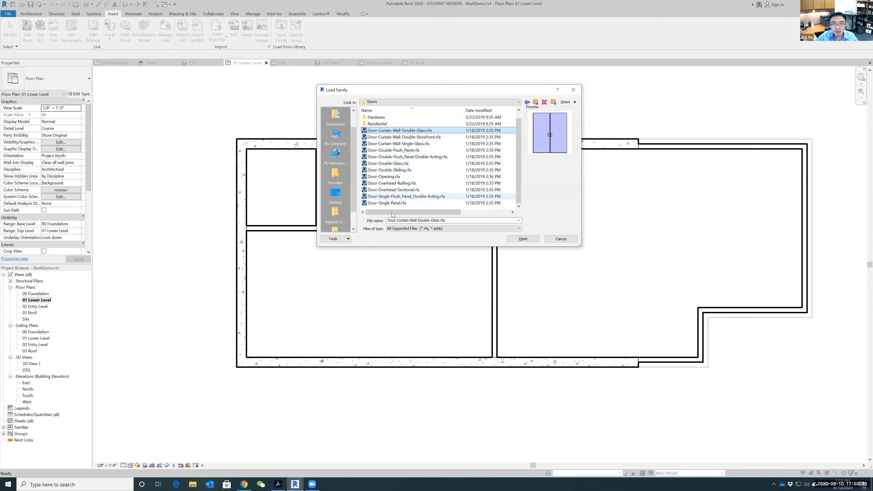
pyautogui.keyDown('shift'); pyautogui.click(395, 203); pyautogui.keyUp('shift')
pyautogui.click(404, 131)
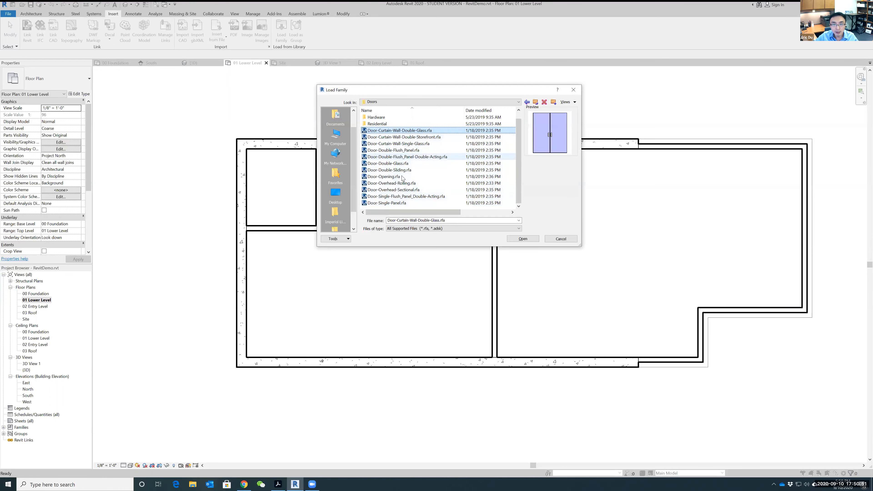
pyautogui.keyDown('shift'); pyautogui.click(389, 204); pyautogui.keyUp('shift')
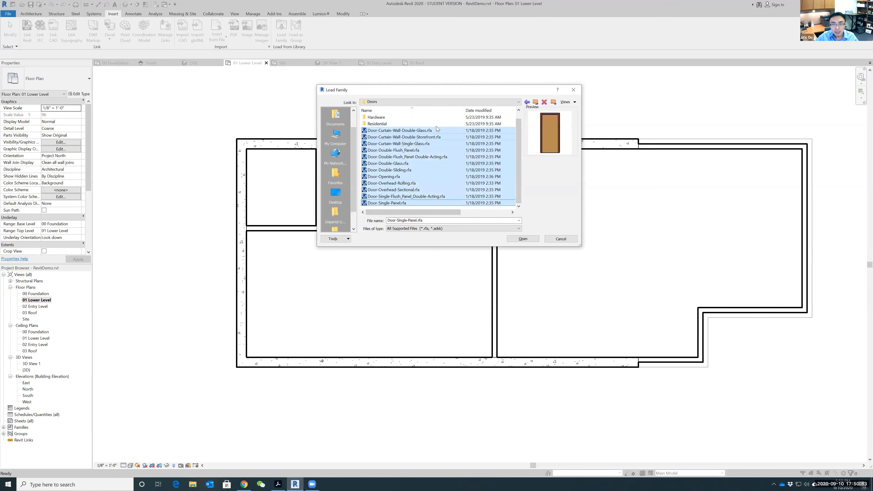
pyautogui.click(521, 240)
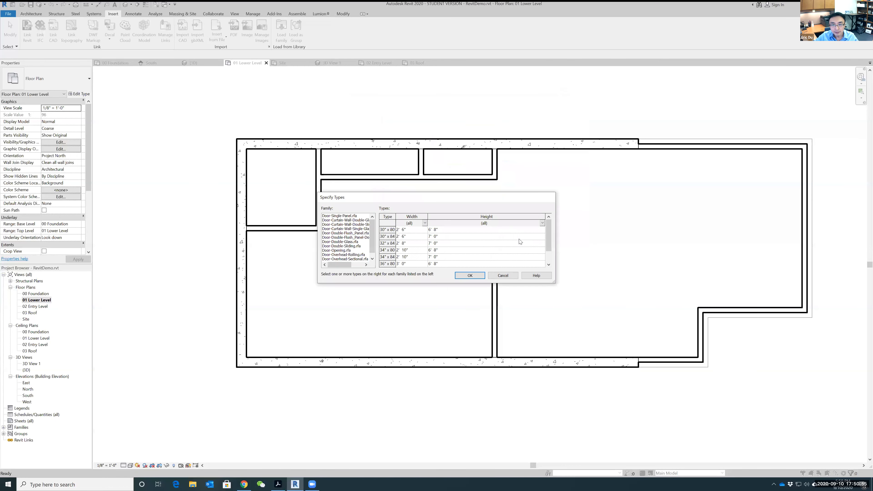
pyautogui.click(475, 275)
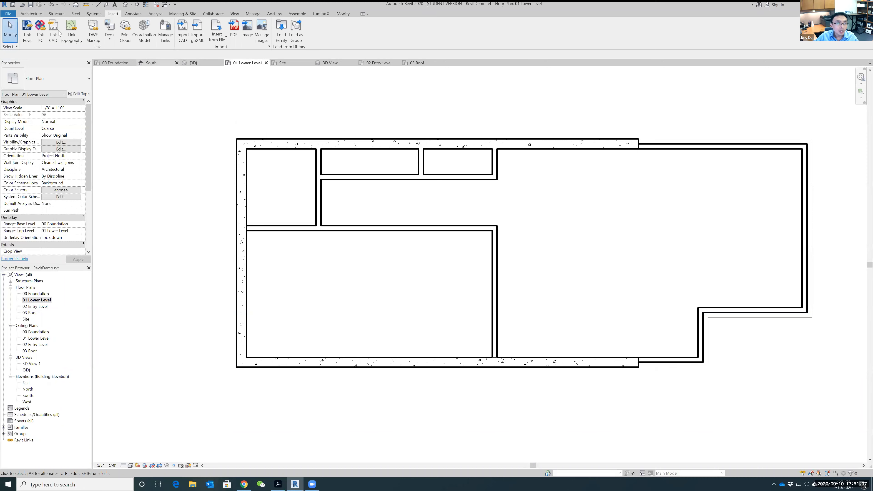
# - Start the Door tool and review the newly loaded door families and sizes in the type list
pyautogui.click(31, 13)
pyautogui.click(42, 28)
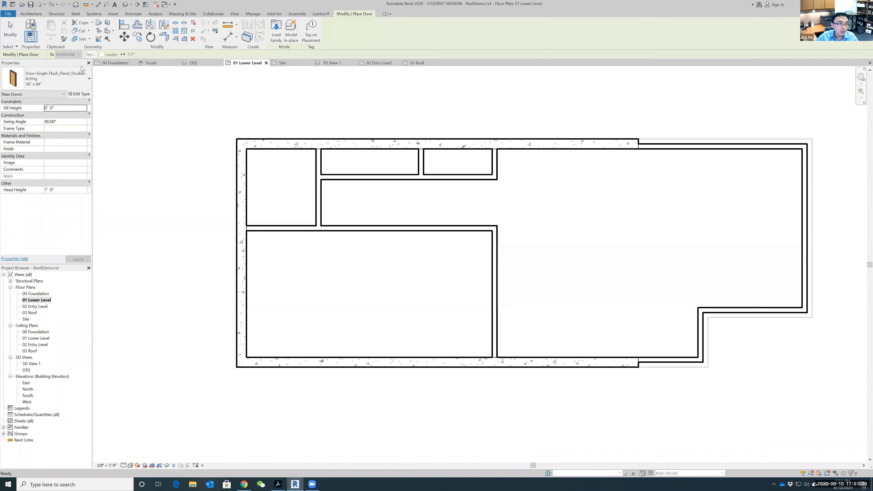
pyautogui.click(89, 79)
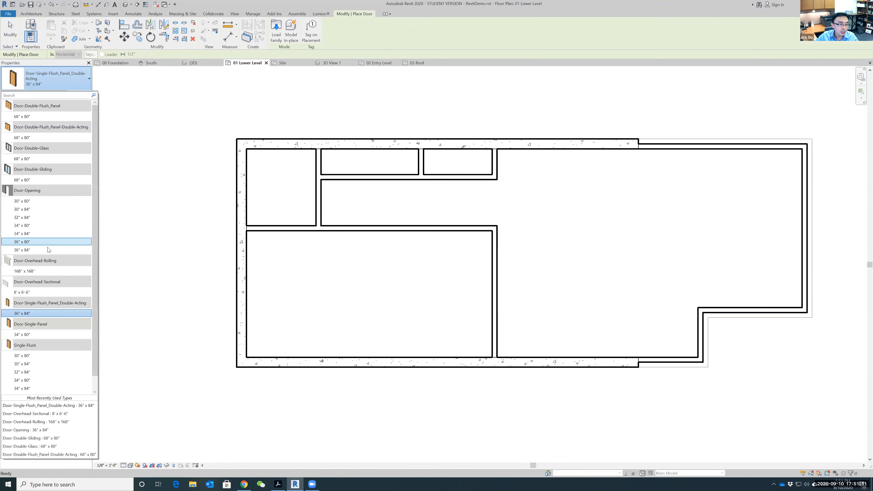
pyautogui.scroll(-2, 49, 254)
pyautogui.scroll(2, 47, 279)
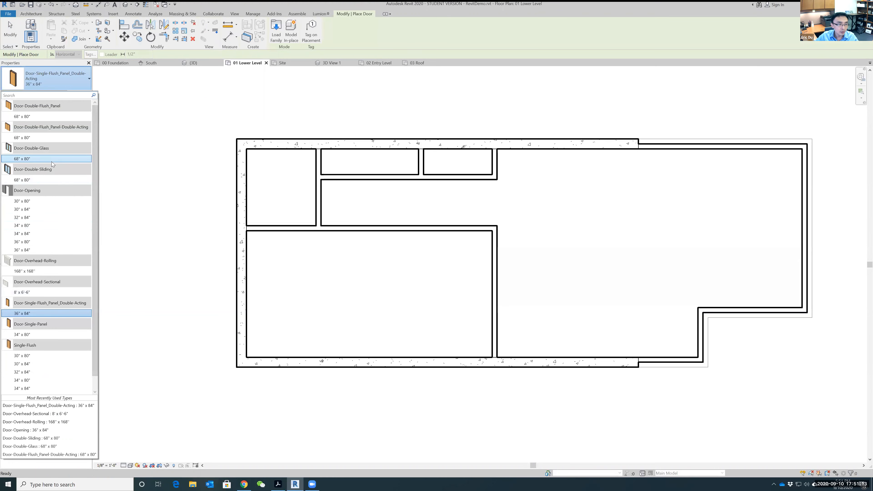
pyautogui.click(240, 413)
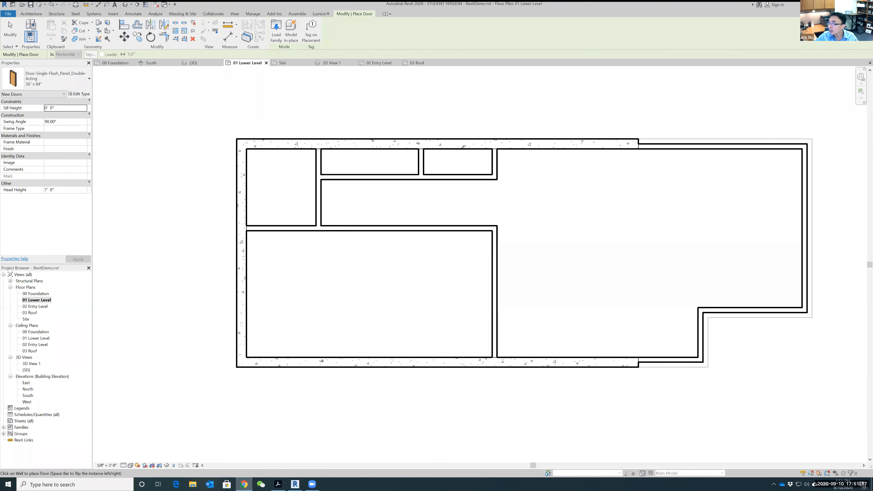
# - Switch to Chrome, search Google for "revit city" in a new tab and open the RevitCity.com website
pyautogui.hotkey('alt', 'Tab')
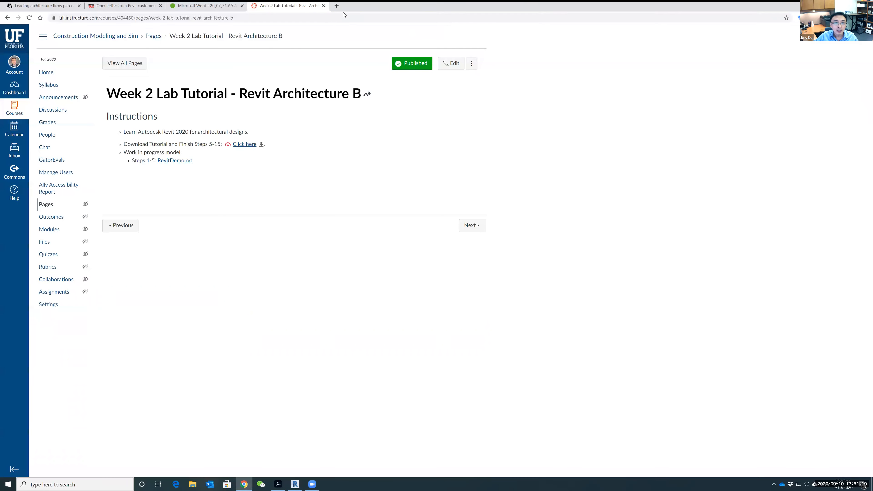
pyautogui.click(339, 6)
pyautogui.write('revit')
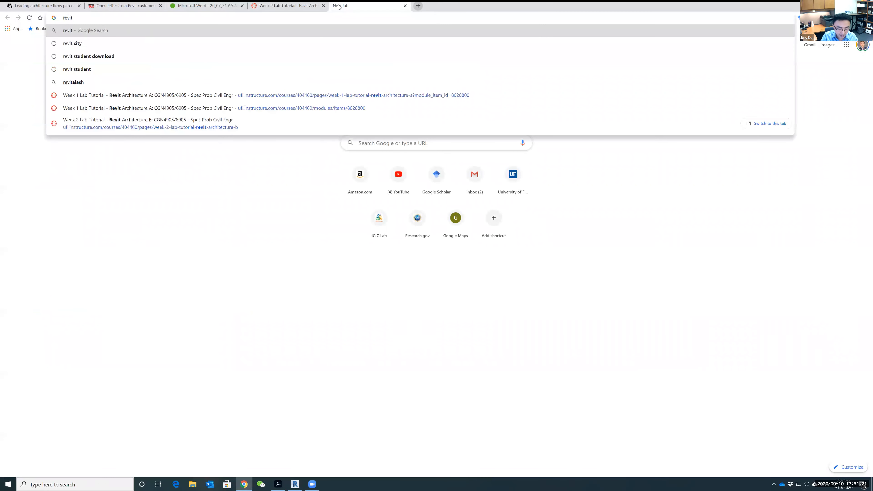
pyautogui.write(' city')
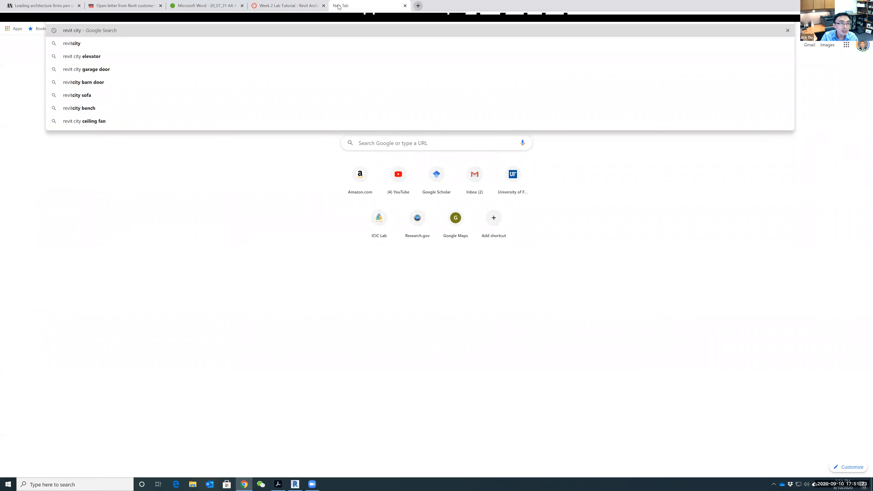
pyautogui.press('Return')
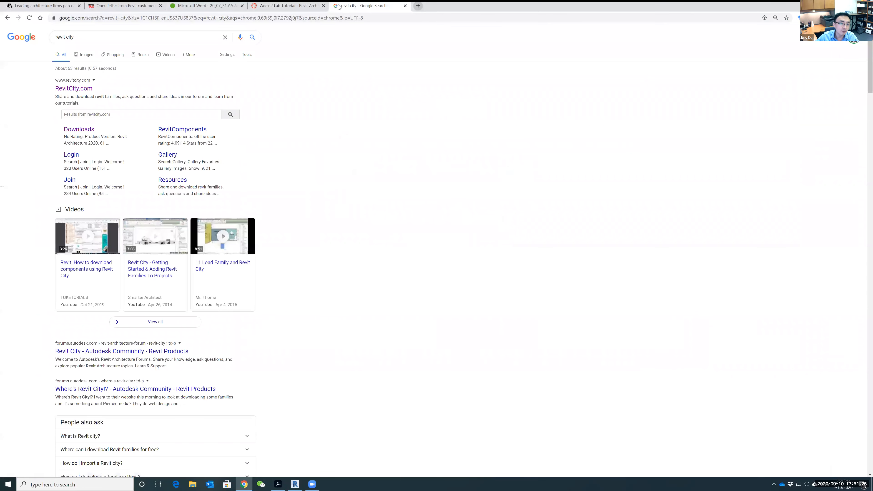
pyautogui.click(77, 90)
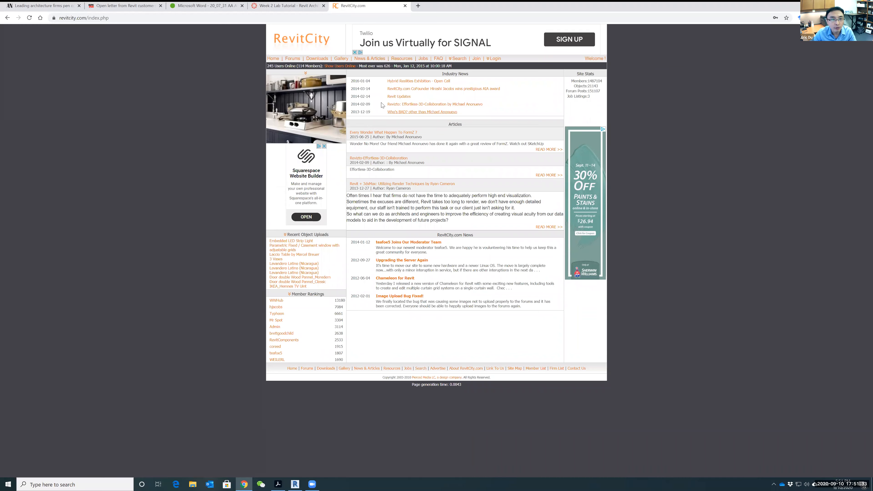
# - Search the RevitCity downloads for "door" and look through the door families offered
pyautogui.click(317, 59)
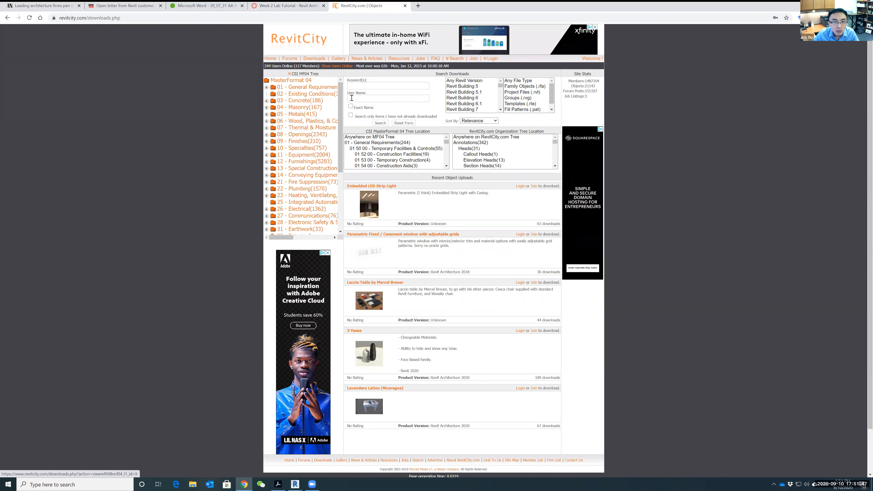
pyautogui.click(359, 86)
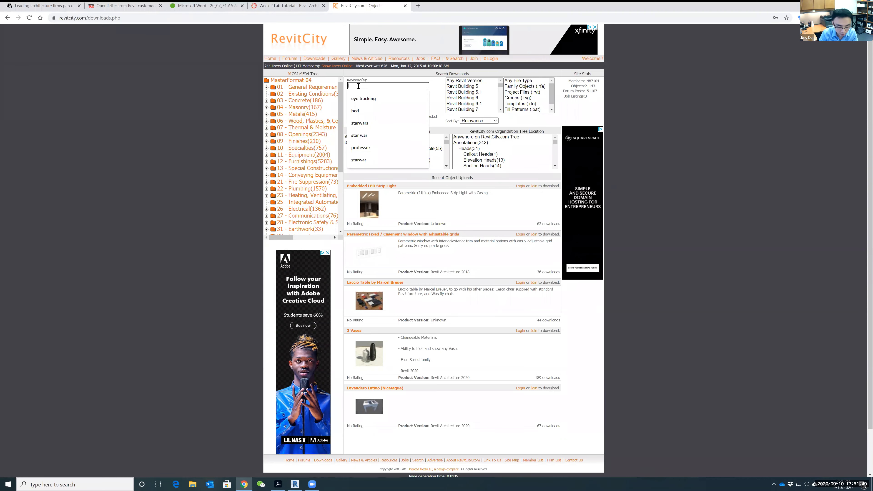
pyautogui.write('door')
pyautogui.press('Return')
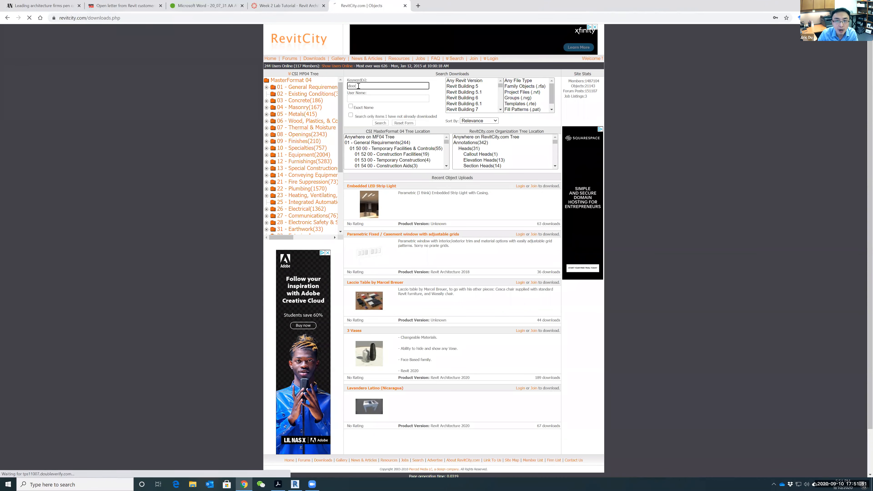
pyautogui.scroll(-6, 427, 209)
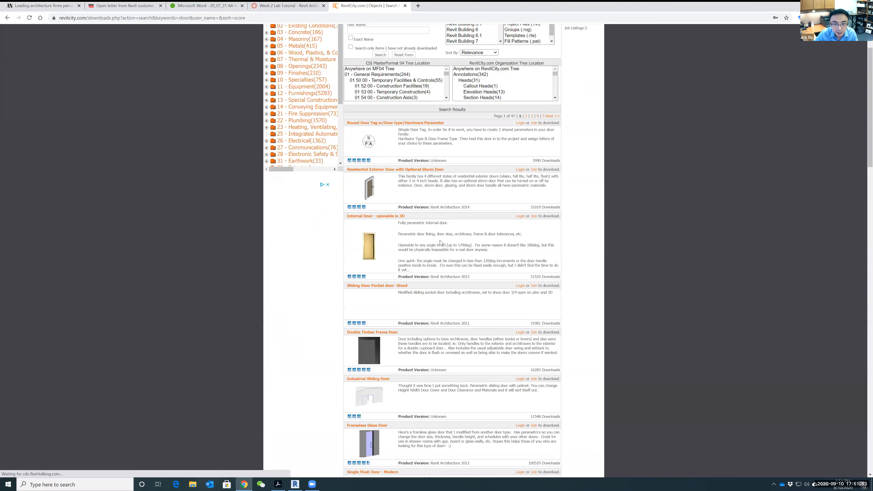
pyautogui.scroll(-2, 440, 243)
pyautogui.scroll(4, 530, 218)
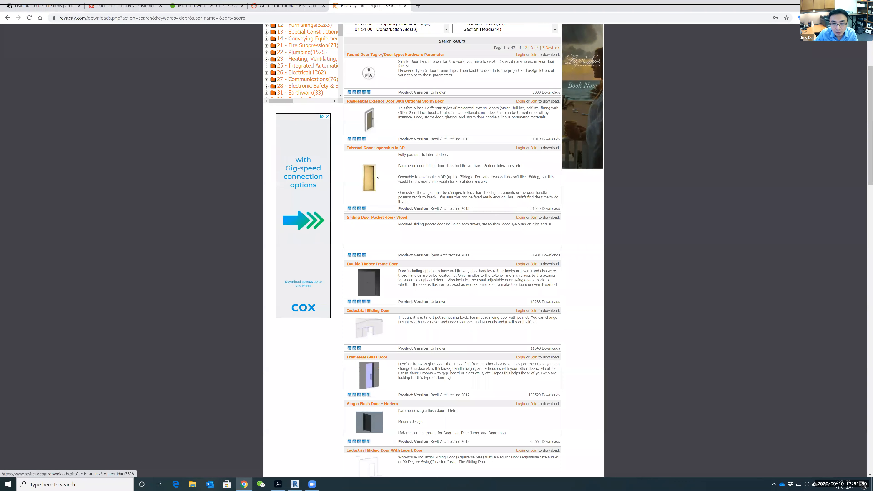
# - Switch back to Revit, look through the folder shortcuts in the Load Family dialog, and cancel it without loading anything
pyautogui.click(295, 485)
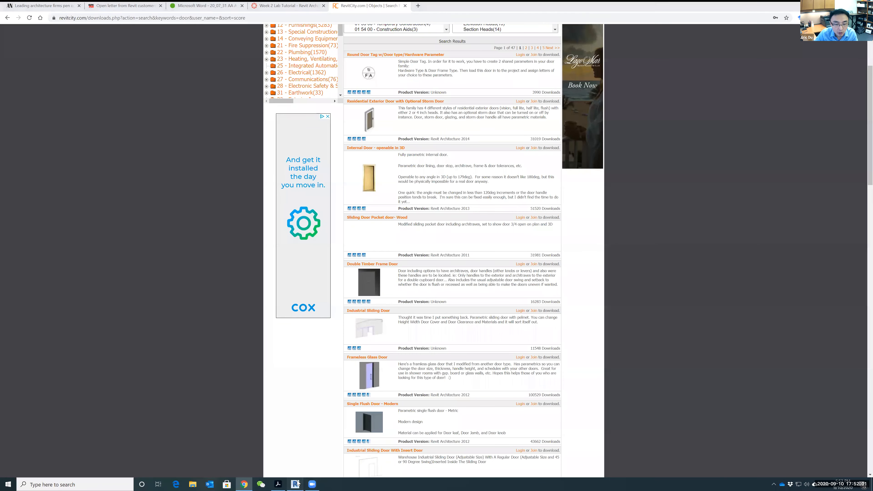
pyautogui.click(276, 32)
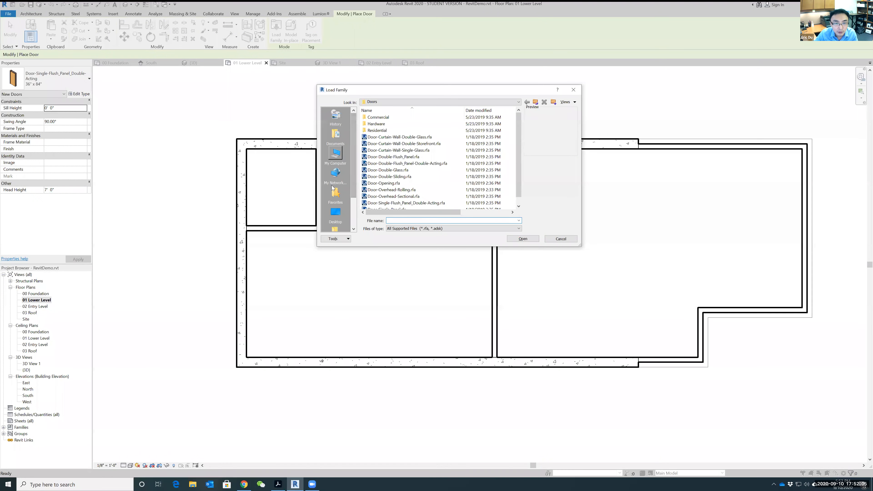
pyautogui.scroll(-1, 350, 184)
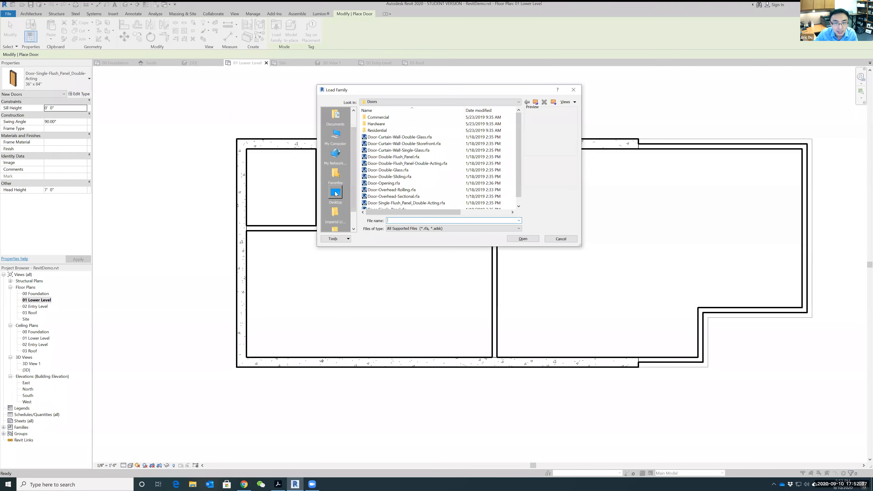
pyautogui.click(561, 239)
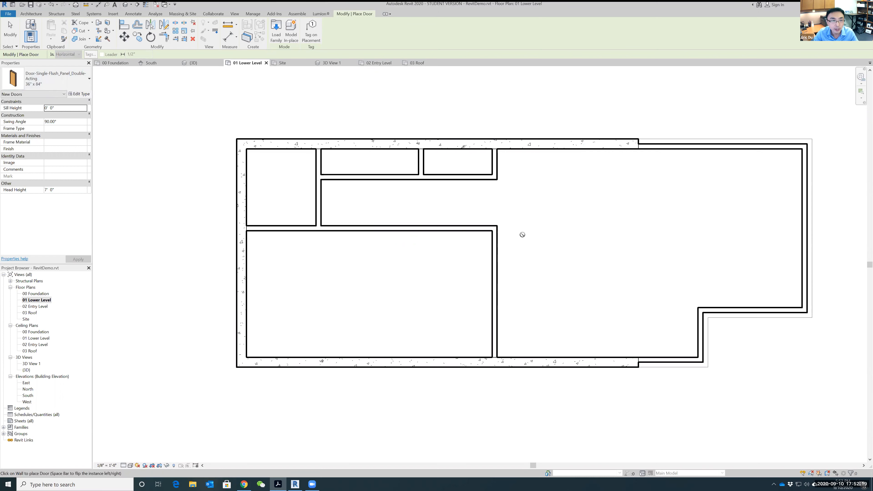
# - Place outward-swinging 68" x 80" Door-Double-Glass doors in the east exterior wall and the north concrete wall of the lower level
pyautogui.scroll(1, 447, 248)
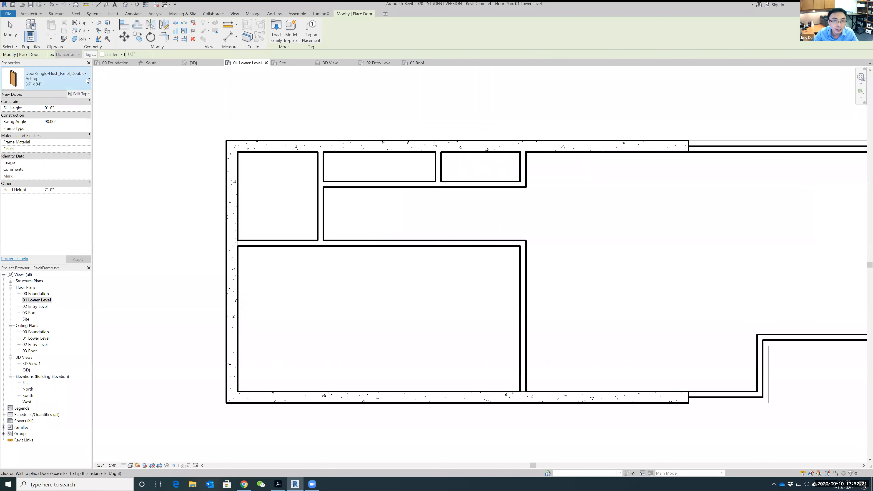
pyautogui.scroll(-3, 635, 280)
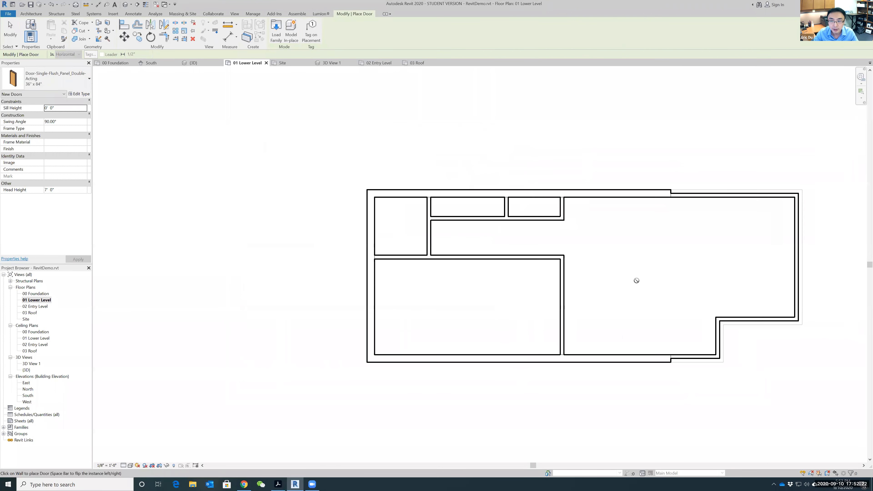
pyautogui.click(80, 78)
pyautogui.scroll(-1, 71, 310)
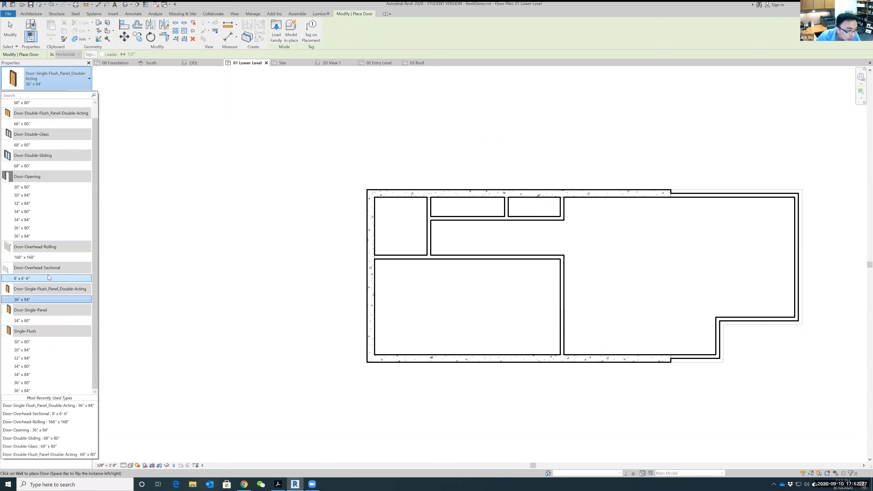
pyautogui.scroll(1, 48, 275)
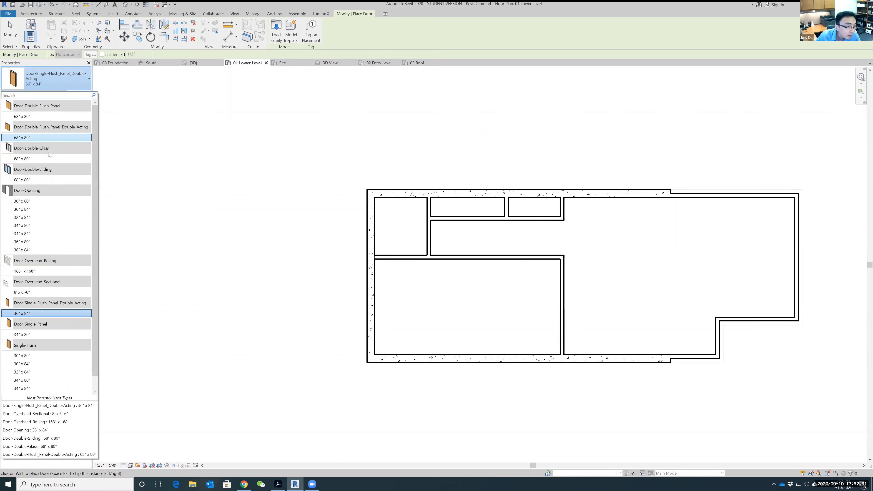
pyautogui.click(24, 160)
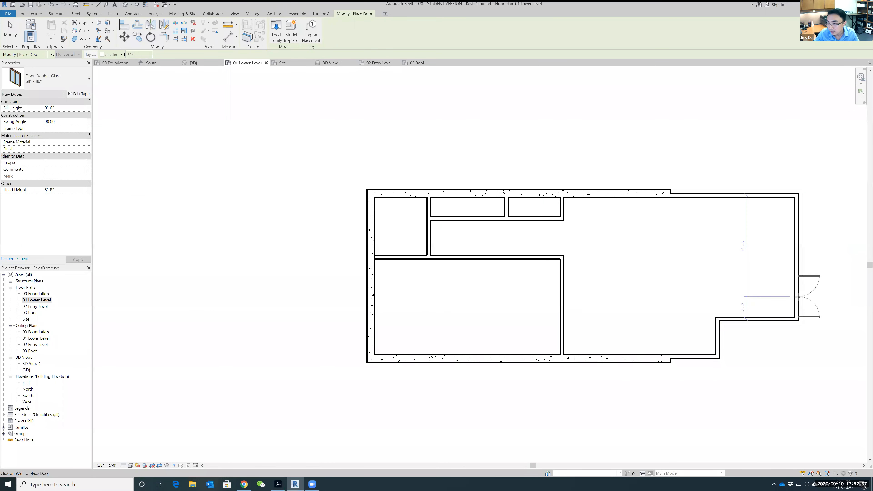
pyautogui.click(802, 295)
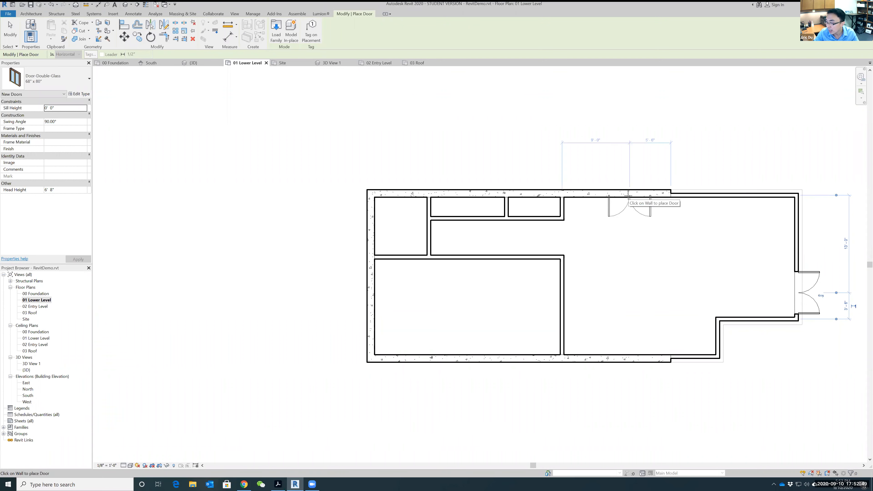
pyautogui.click(612, 187)
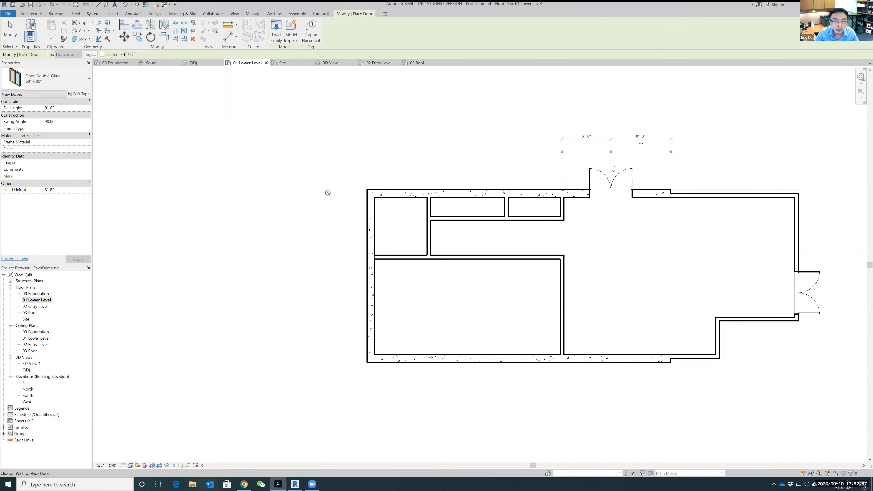
# - Open the 3D view, leave door placement, and examine the two double glass doors from several sides
pyautogui.click(235, 13)
pyautogui.click(212, 28)
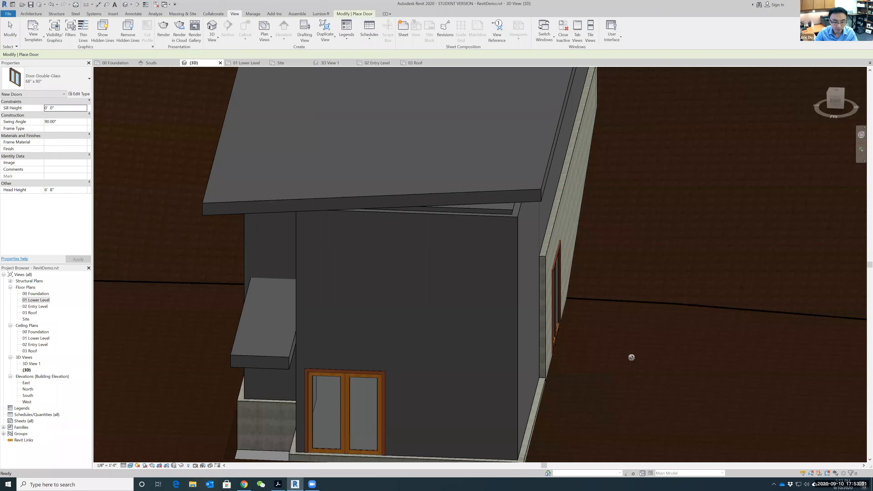
pyautogui.keyDown('shift'); pyautogui.moveTo(623, 345); pyautogui.dragTo(712, 256, button='middle'); pyautogui.keyUp('shift')
pyautogui.scroll(2, 711, 256)
pyautogui.press('Escape')
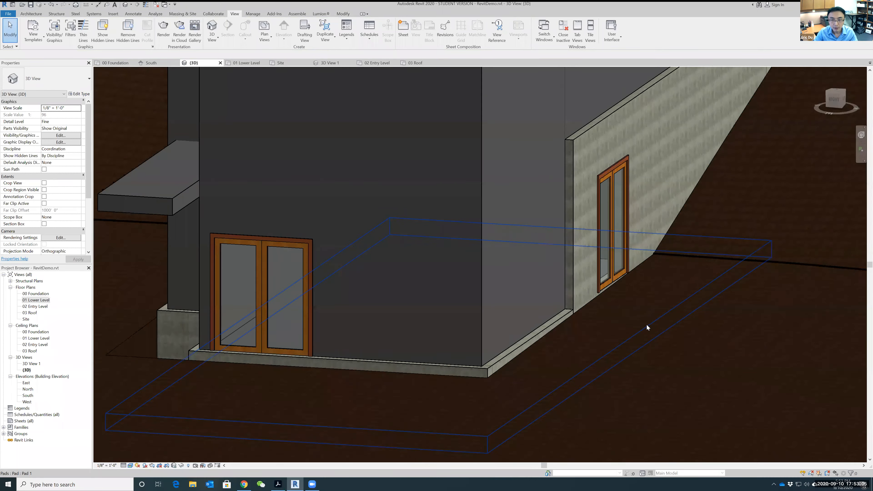
pyautogui.scroll(-3, 647, 325)
pyautogui.keyDown('shift'); pyautogui.moveTo(583, 362); pyautogui.dragTo(651, 331, button='middle'); pyautogui.keyUp('shift')
pyautogui.keyDown('shift'); pyautogui.moveTo(611, 343); pyautogui.dragTo(634, 323, button='middle'); pyautogui.keyUp('shift')
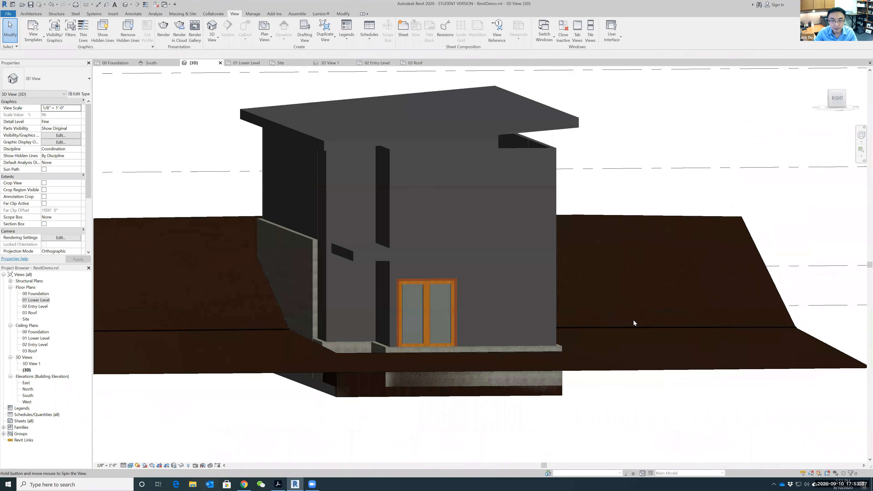
# - Open the 02 Entry Level floor plan and delete the double glass door in the north wall
pyautogui.doubleClick(35, 306)
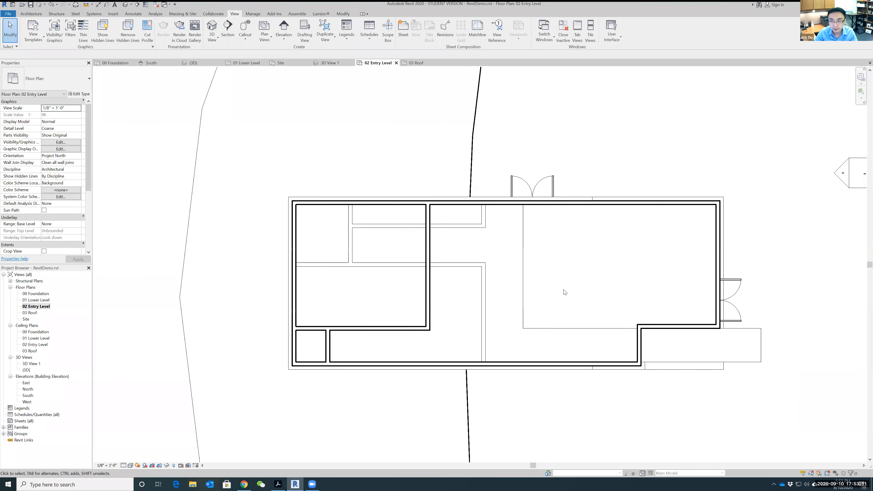
pyautogui.moveTo(778, 274); pyautogui.dragTo(719, 213, button='middle')
pyautogui.scroll(2, 588, 248)
pyautogui.scroll(-3, 589, 255)
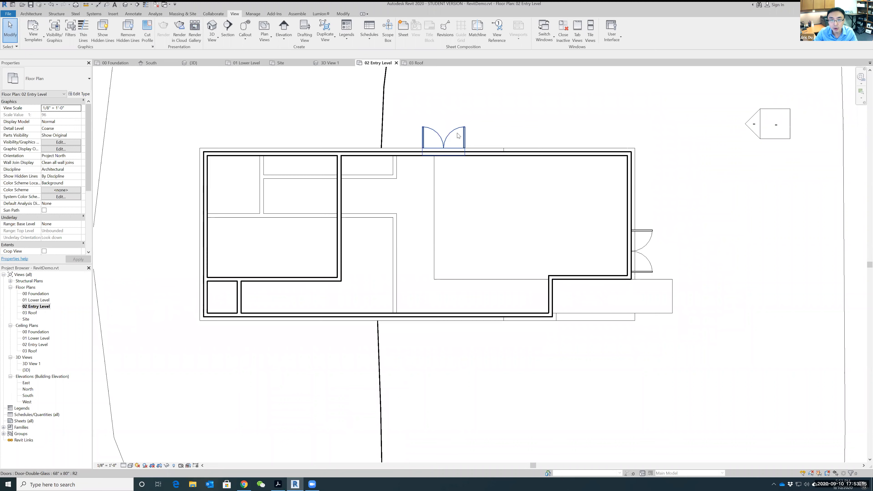
pyautogui.click(455, 133)
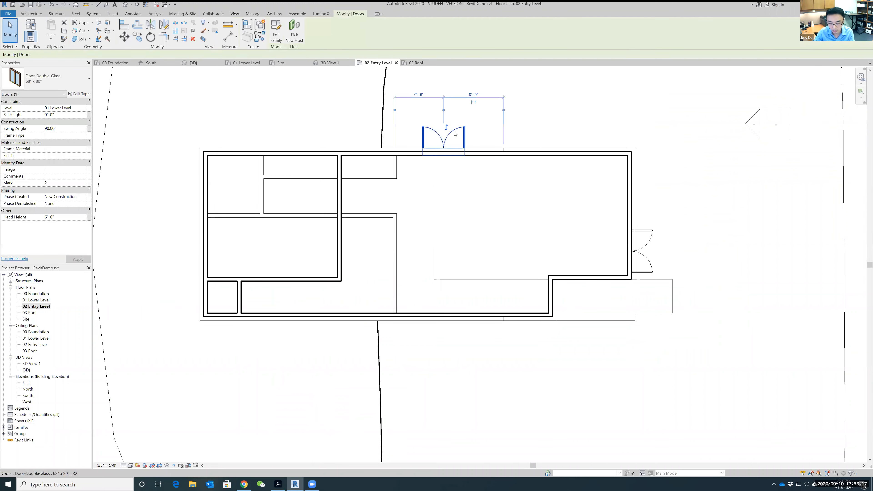
pyautogui.press('Delete')
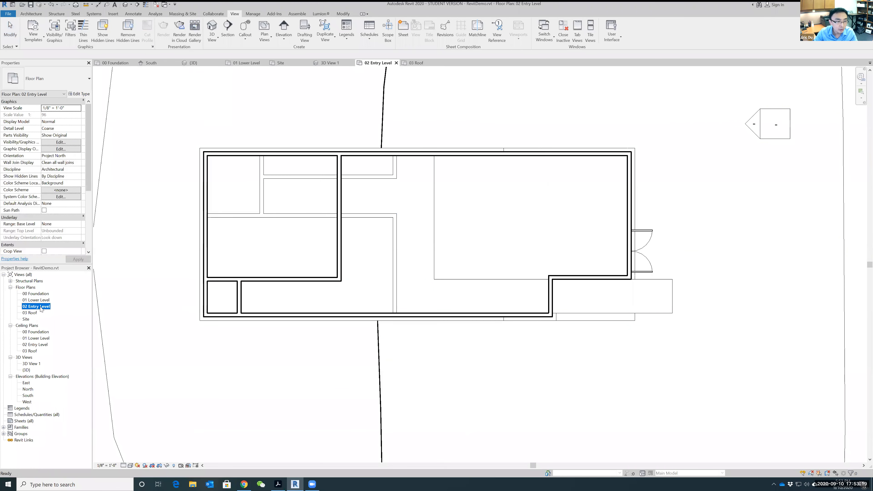
# - Place an outward-swinging 68" x 80" Door-Double-Glass door in the entry level's north exterior wall, east of the interior partition
pyautogui.click(30, 15)
pyautogui.click(42, 30)
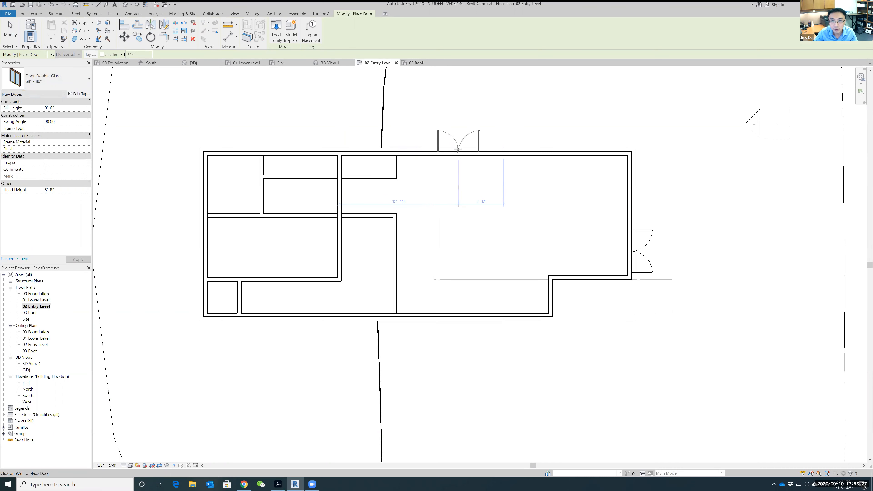
pyautogui.click(463, 150)
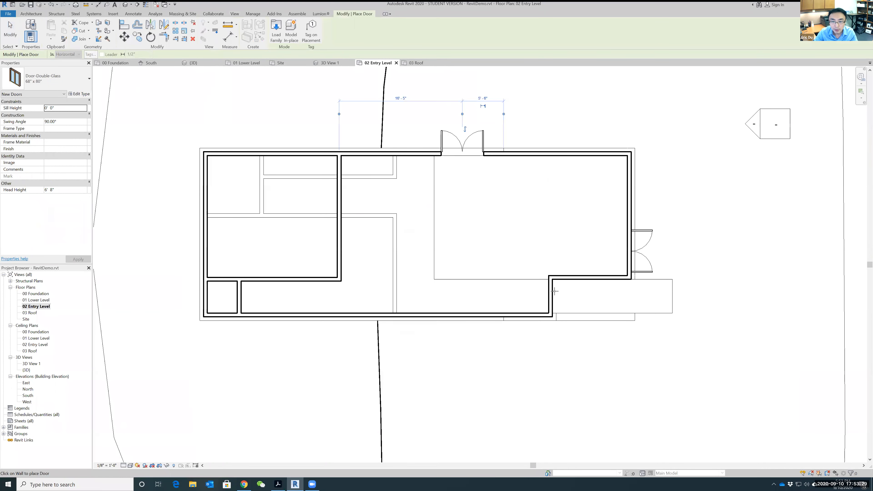
# - Place a flipped 36" x 84" Door-Single-Flush_Panel_Double-Acting door in the short recessed wall facing the entry slab, and end door placement
pyautogui.click(58, 82)
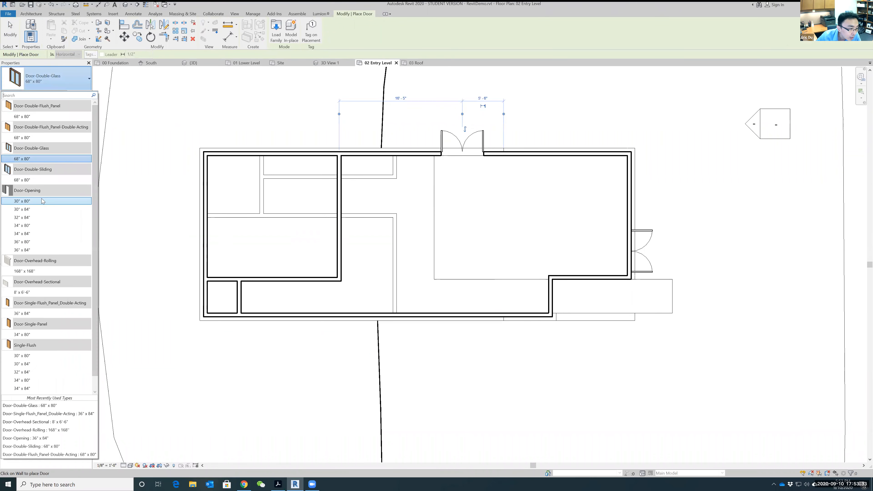
pyautogui.scroll(-1, 41, 315)
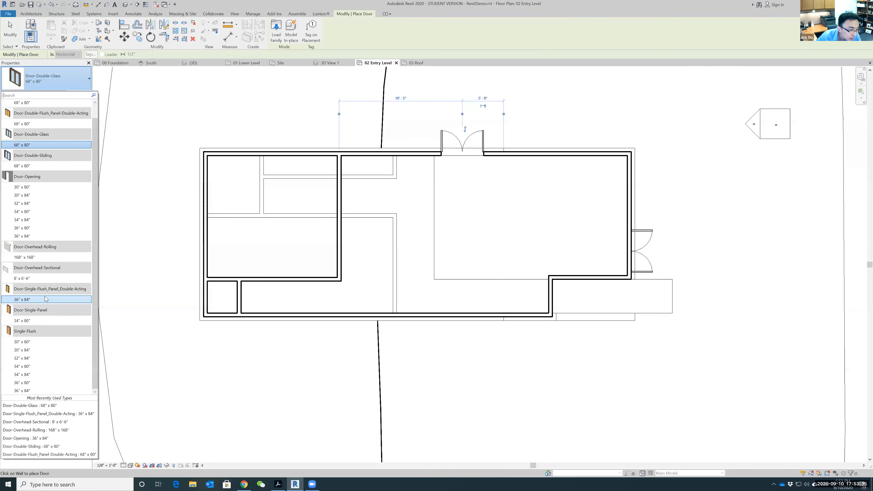
pyautogui.click(35, 299)
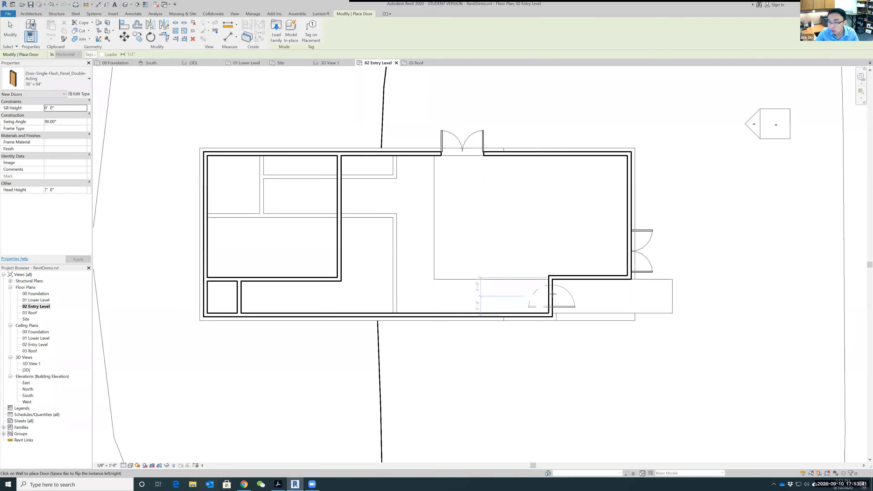
pyautogui.press('space')
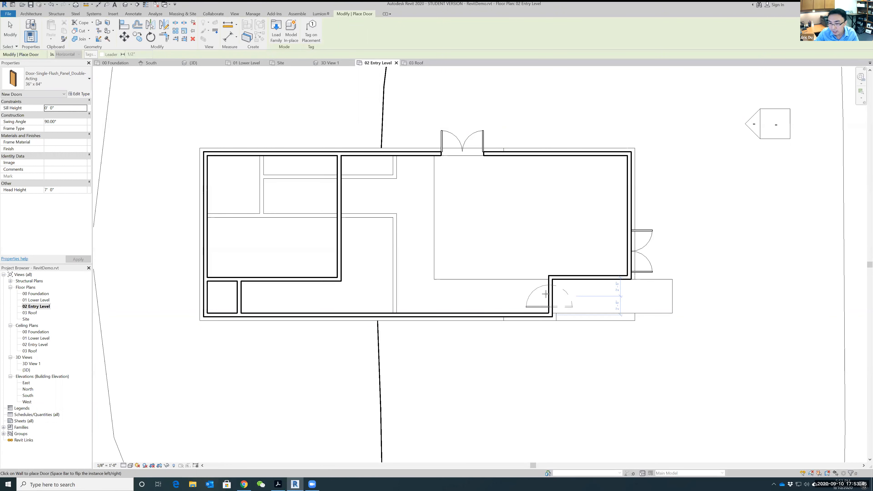
pyautogui.click(546, 294)
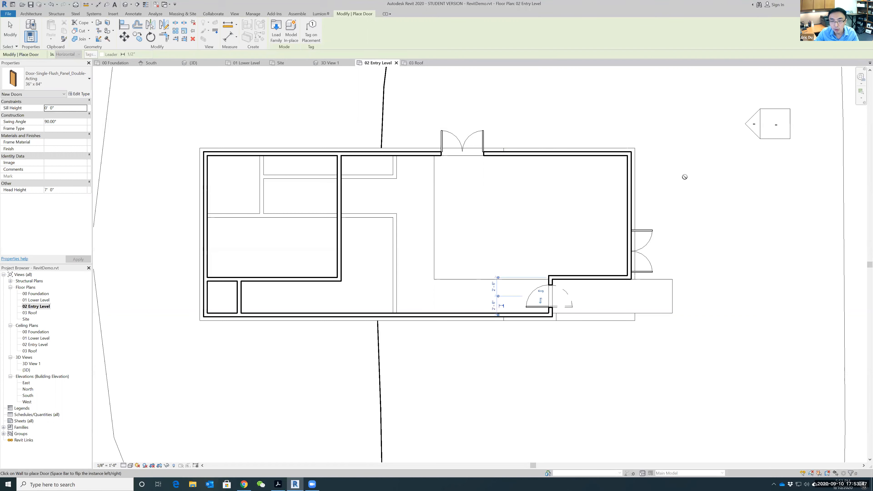
pyautogui.press('Escape')
pyautogui.press('Escape')
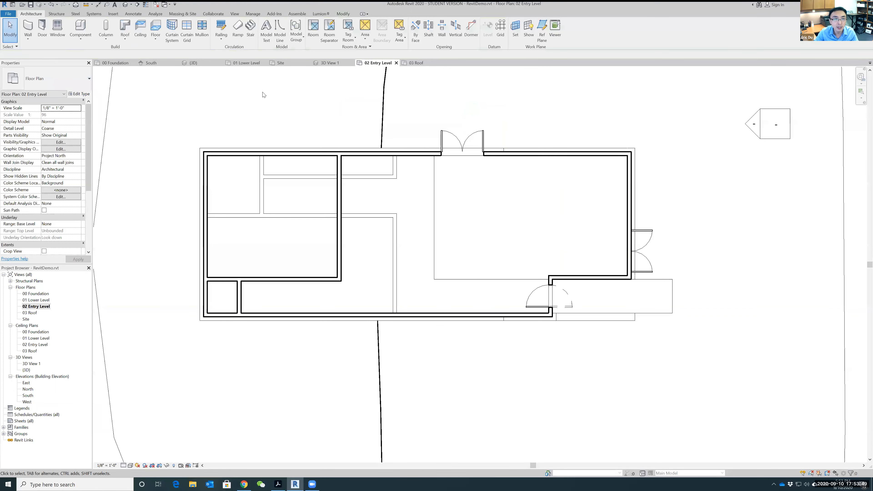
# - Open the 3D view and examine the new entry door above the slab and the double glass door below
pyautogui.click(237, 16)
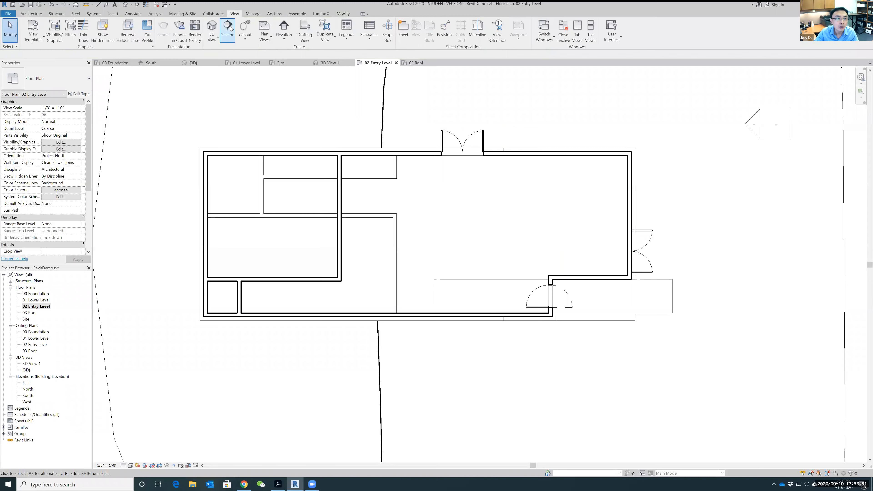
pyautogui.click(212, 28)
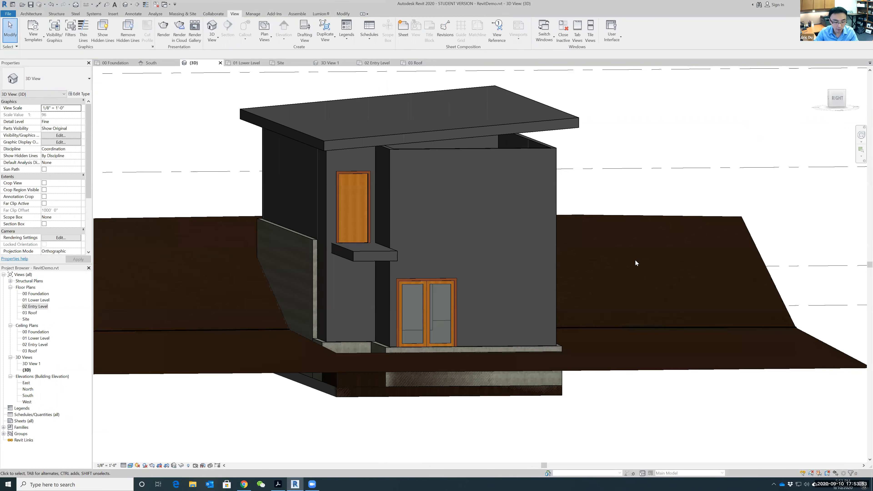
pyautogui.keyDown('shift'); pyautogui.moveTo(605, 271); pyautogui.dragTo(673, 263, button='middle'); pyautogui.keyUp('shift')
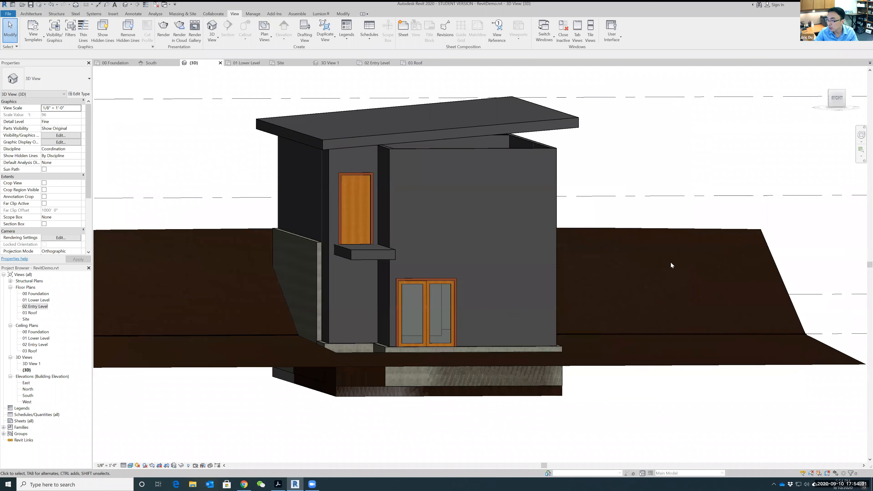
pyautogui.scroll(3, 770, 259)
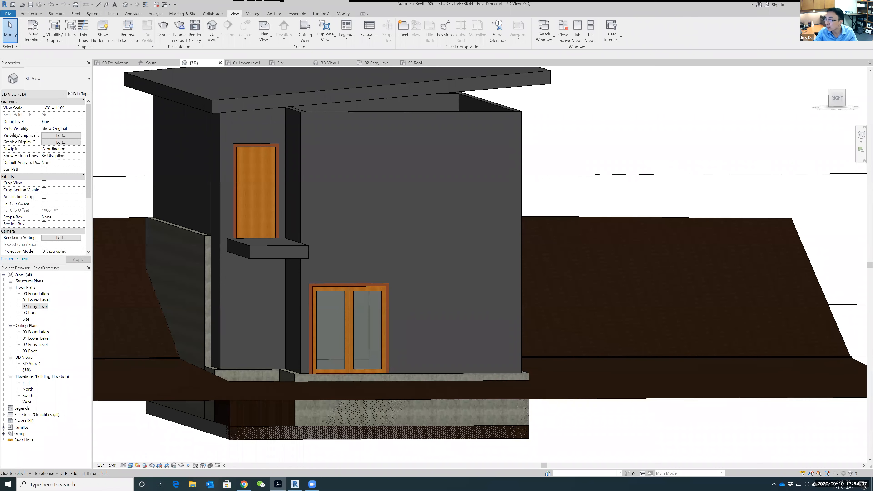
# - Open the 01 Lower Level floor plan and place a 68" x 80" Door-Double-Sliding door centred in the wider north closet's south wall
pyautogui.doubleClick(31, 301)
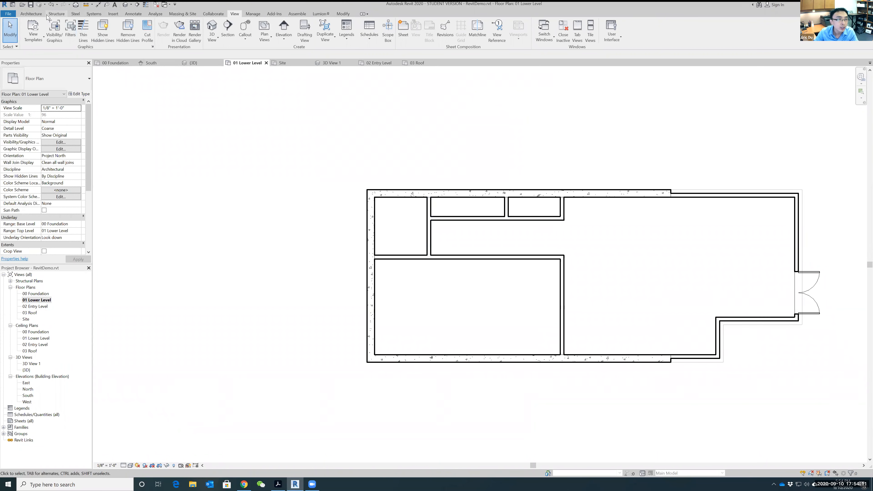
pyautogui.click(33, 14)
pyautogui.click(41, 28)
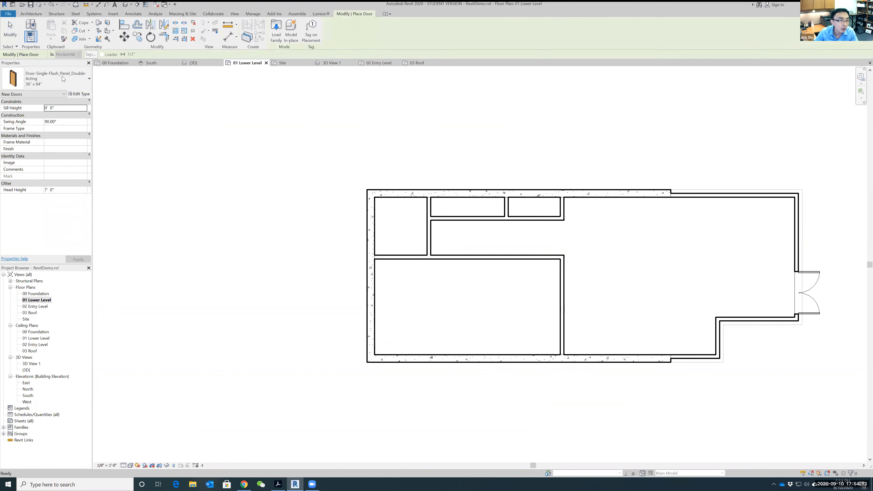
pyautogui.click(86, 81)
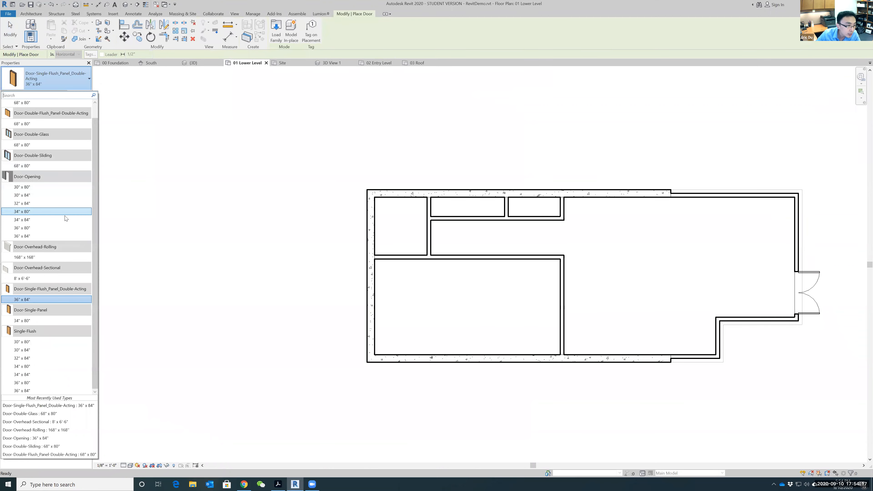
pyautogui.scroll(1, 60, 272)
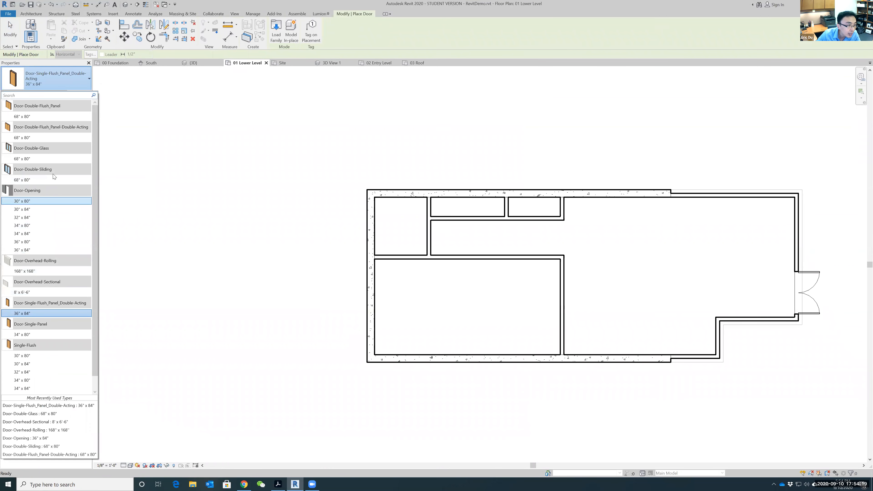
pyautogui.click(28, 180)
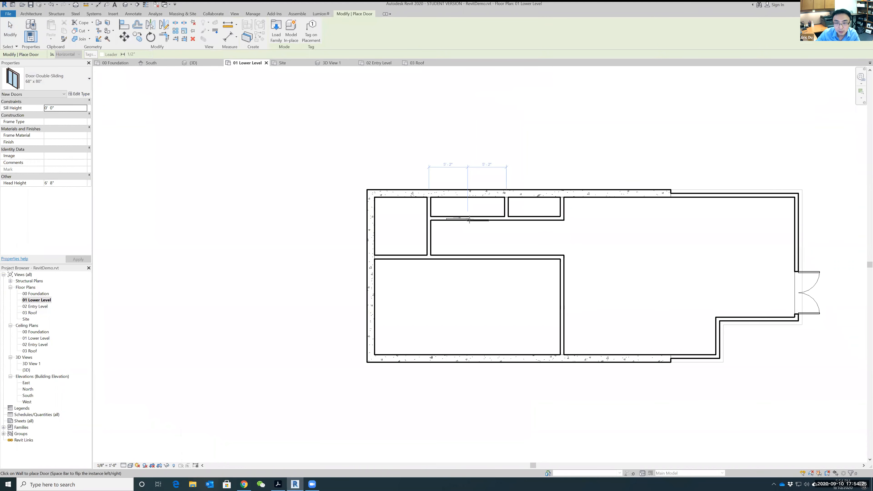
pyautogui.click(469, 220)
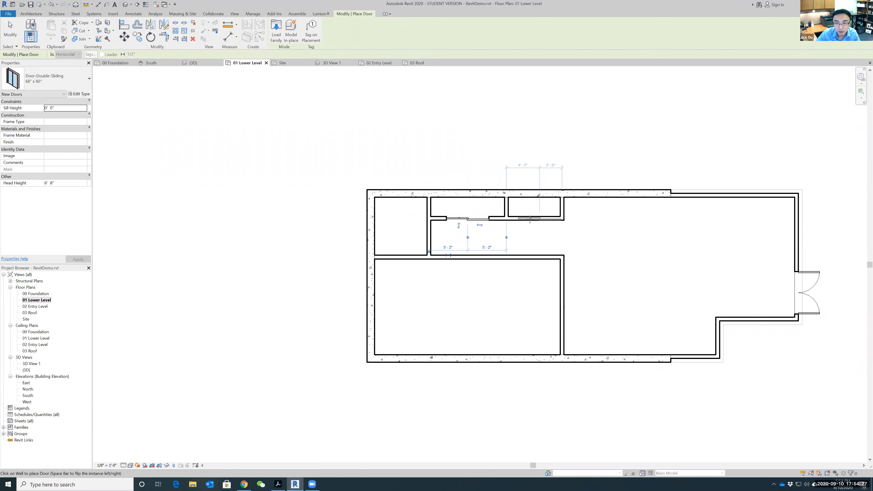
pyautogui.click(88, 79)
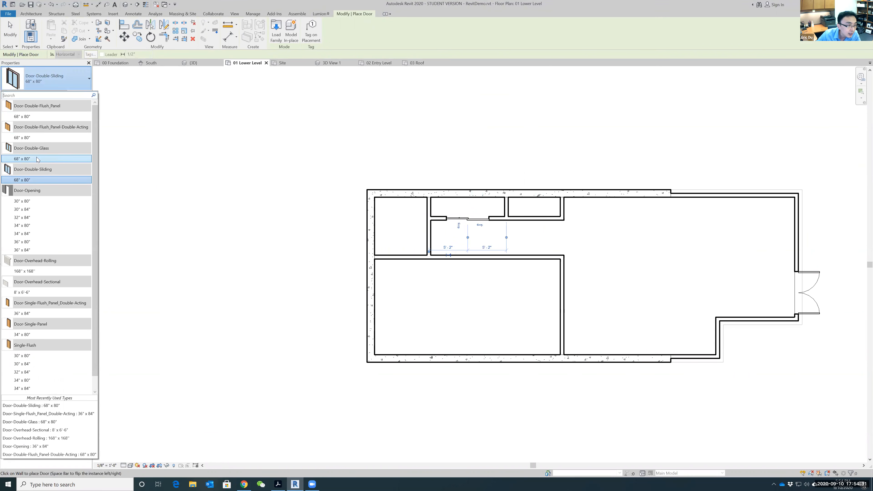
pyautogui.click(36, 158)
pyautogui.click(83, 80)
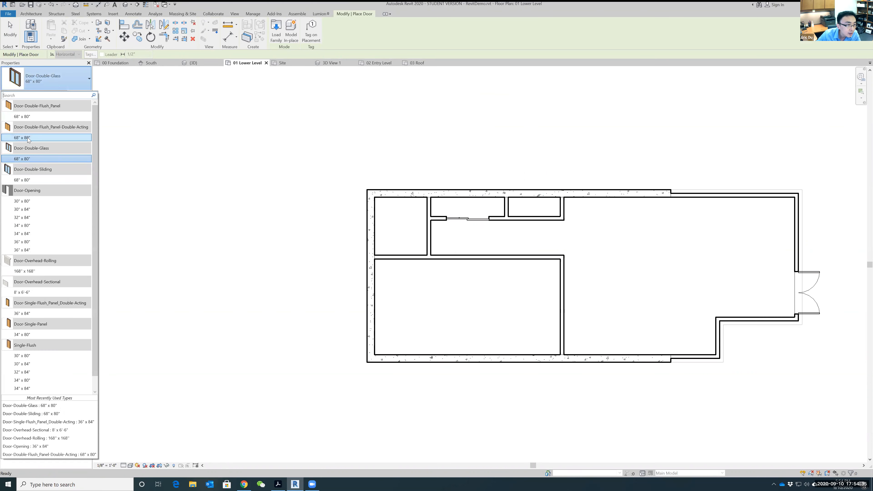
pyautogui.moveTo(27, 138)
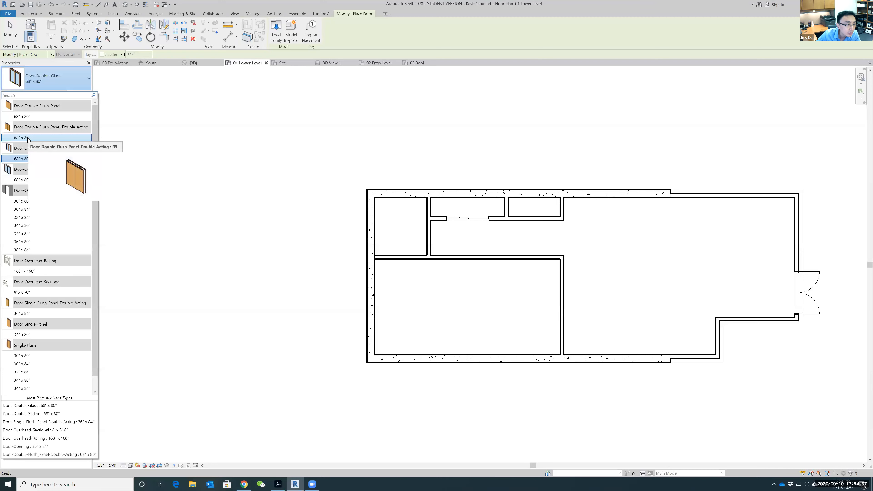
pyautogui.click(22, 116)
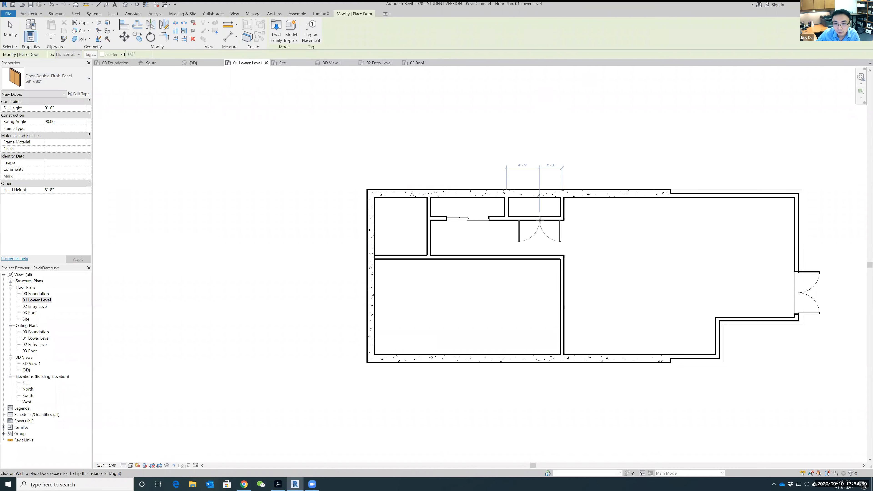
# - Place 34" x 80" Door-Single-Panel doors in the narrower closet's south wall, the northwest room's east wall and the large southwest room's north wall
pyautogui.click(83, 83)
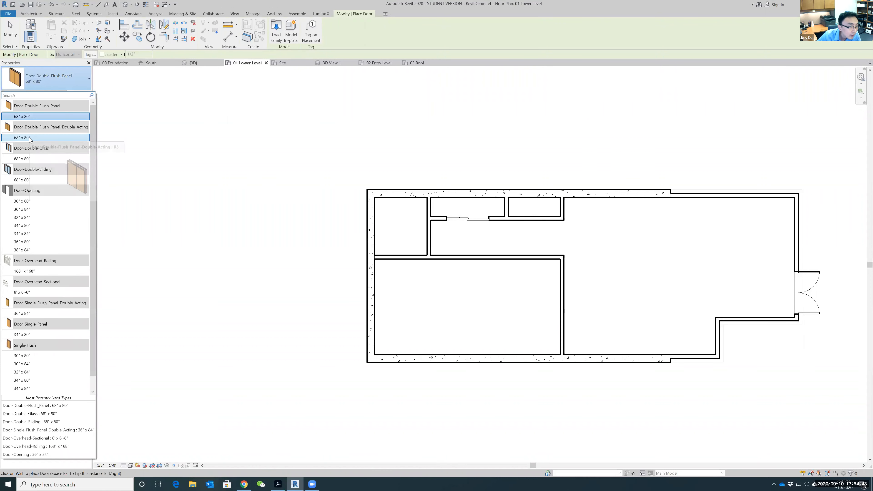
pyautogui.scroll(-1, 34, 243)
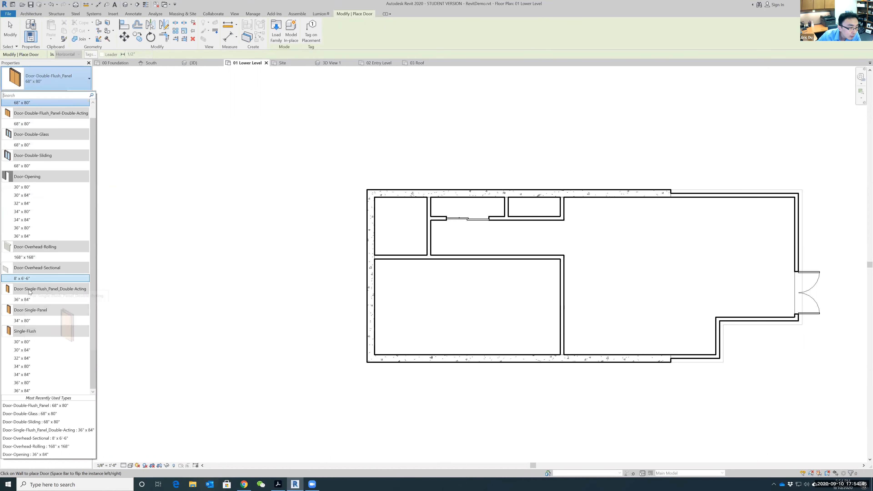
pyautogui.click(22, 321)
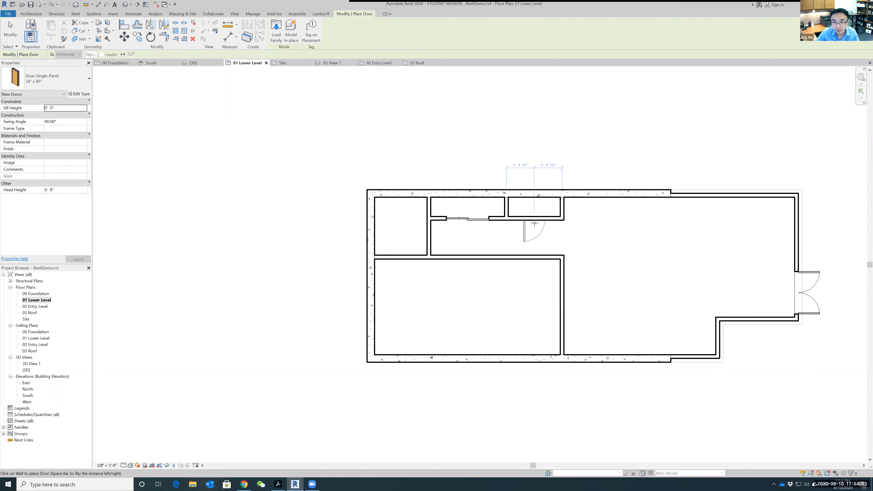
pyautogui.click(534, 223)
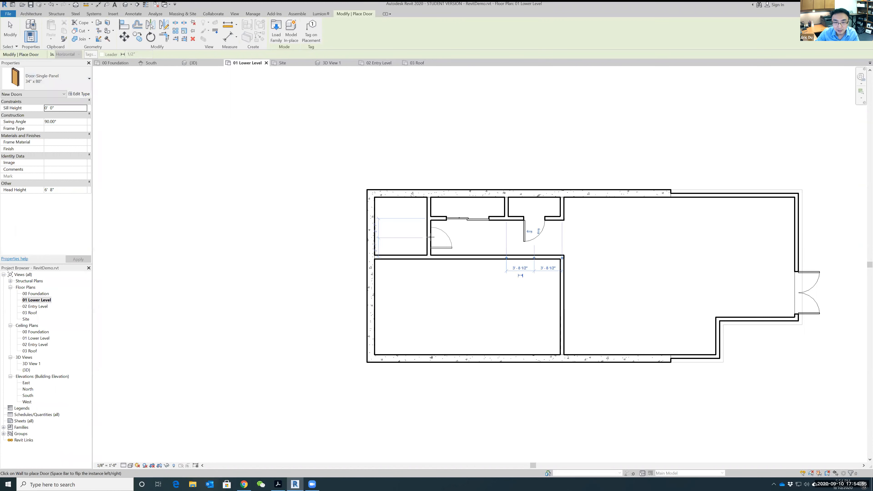
pyautogui.click(425, 236)
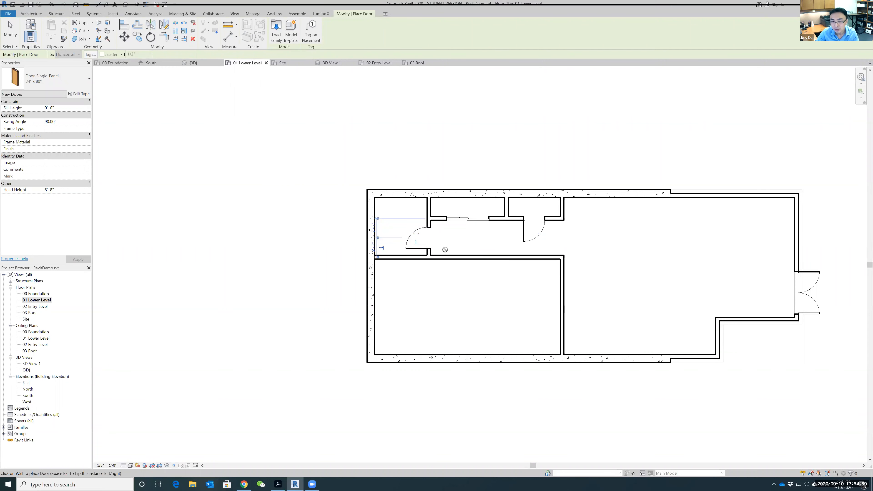
pyautogui.click(466, 260)
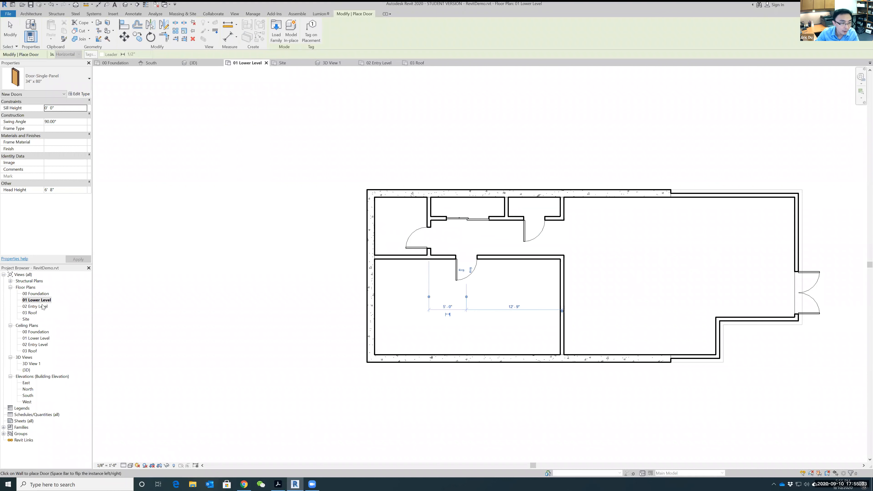
# - Open the 02 Entry Level floor plan and place a 68" x 80" Door-Double-Glass door in the large west room's east partition, swinging inward
pyautogui.doubleClick(36, 306)
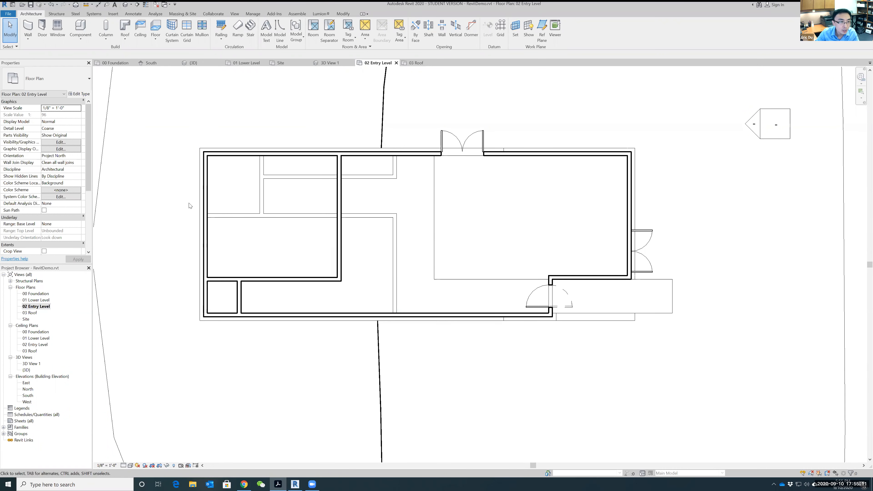
pyautogui.click(42, 27)
pyautogui.click(48, 78)
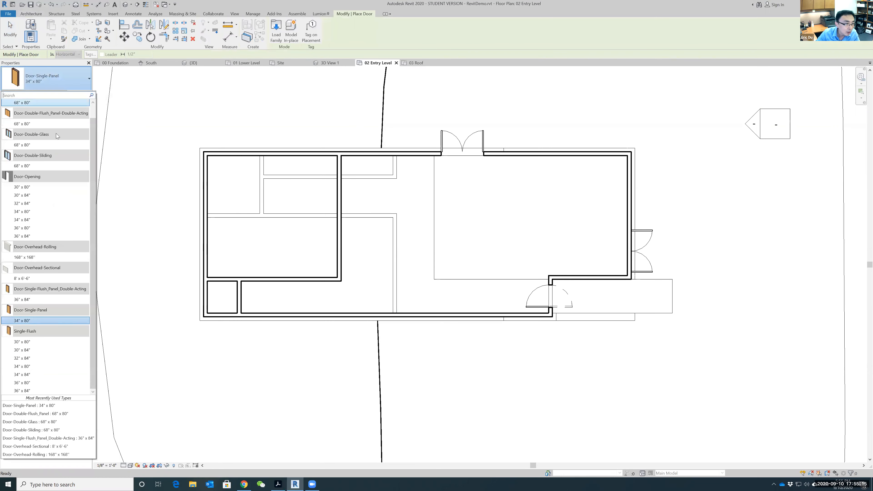
pyautogui.click(38, 145)
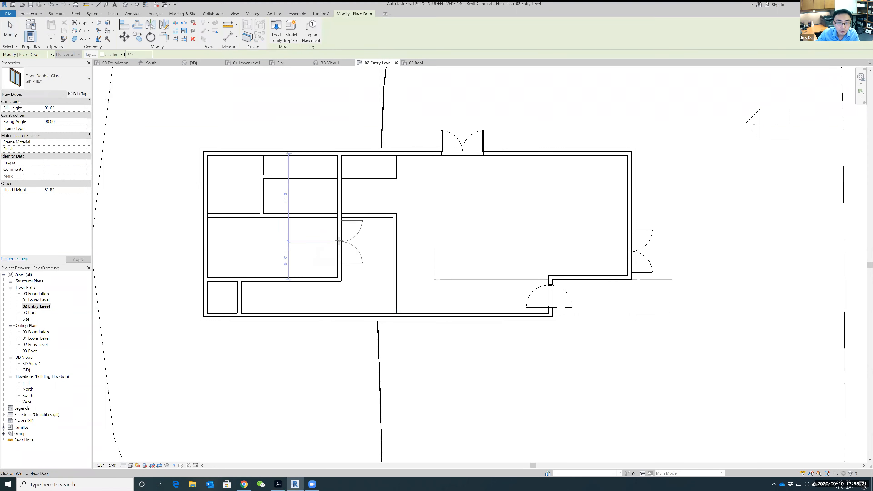
pyautogui.click(336, 241)
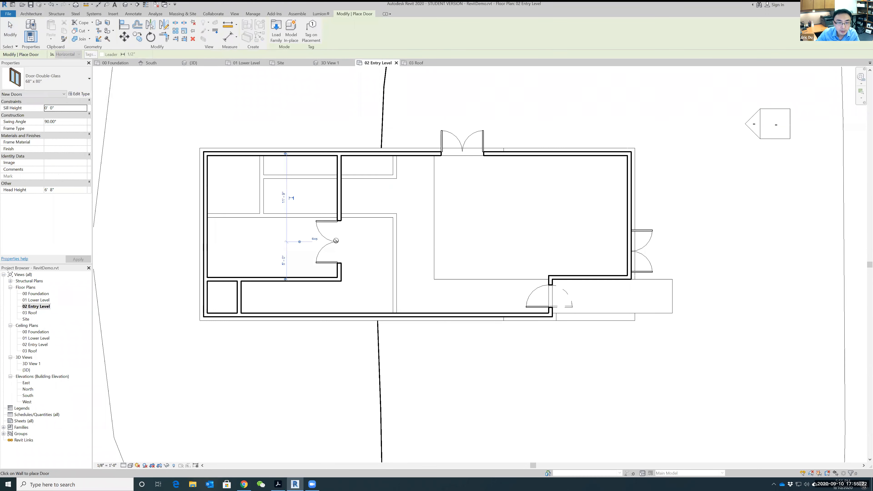
# - Place a 34" x 80" Door-Single-Panel door in the small southwest room's east partition, swinging outward, and end door placement
pyautogui.click(73, 78)
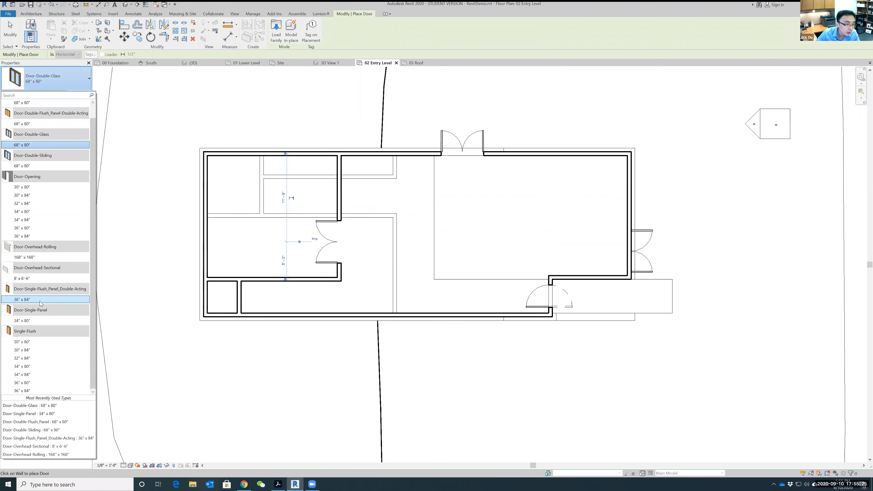
pyautogui.click(30, 321)
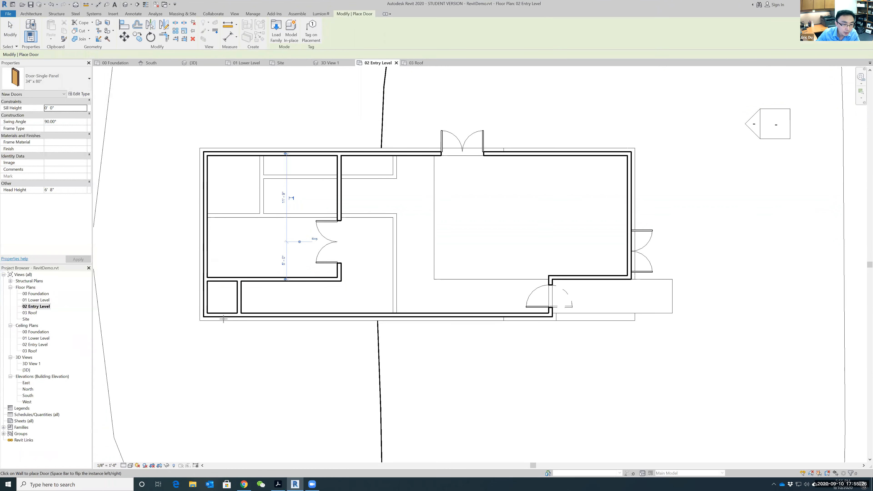
pyautogui.click(241, 297)
pyautogui.press('Escape')
pyautogui.press('Escape')
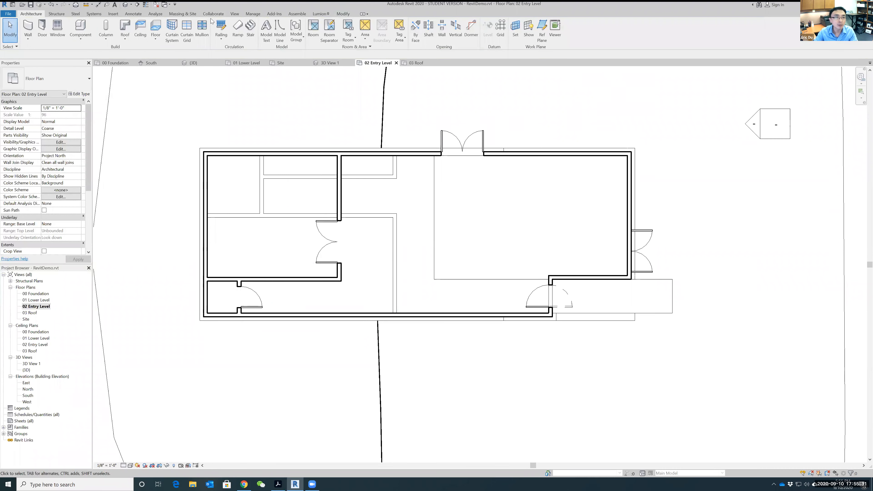
# - Open the 3D view, temporarily hide the wall category, and examine the doors on both levels
pyautogui.click(235, 15)
pyautogui.click(212, 27)
pyautogui.scroll(-3, 521, 265)
pyautogui.keyDown('shift'); pyautogui.moveTo(585, 246); pyautogui.dragTo(501, 209, button='middle'); pyautogui.keyUp('shift')
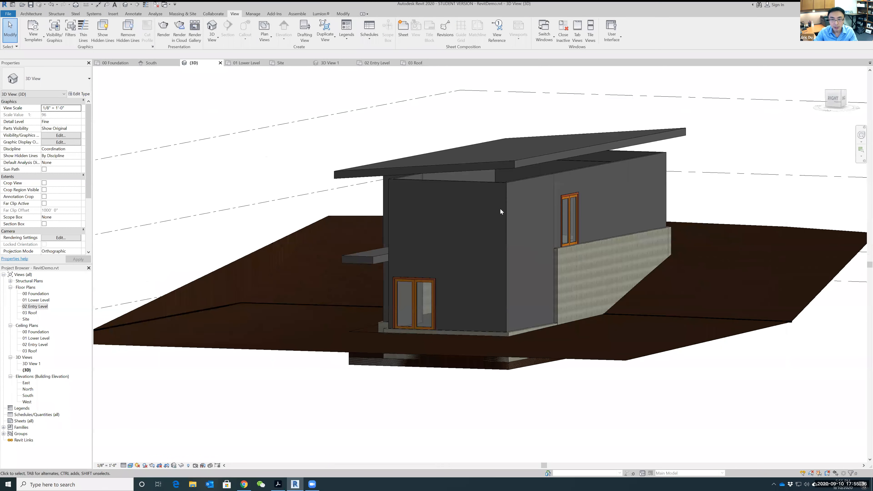
pyautogui.click(494, 183)
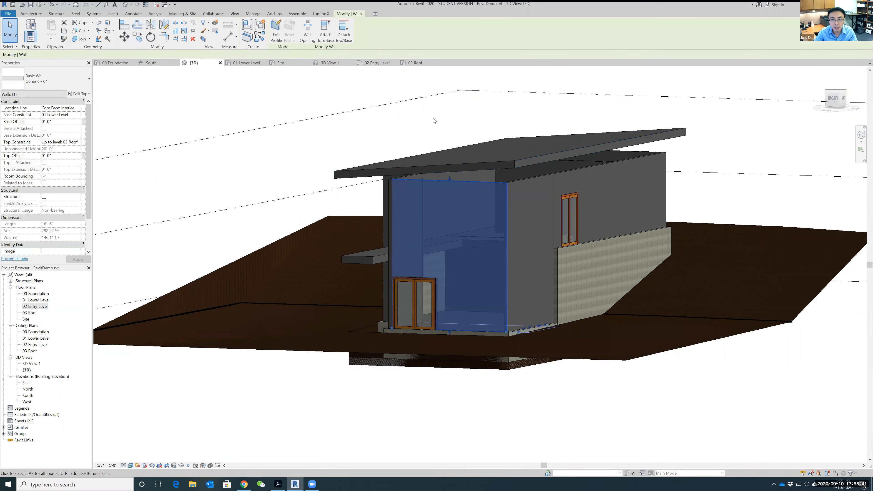
pyautogui.press('Escape')
pyautogui.click(487, 184)
pyautogui.click(181, 466)
pyautogui.click(198, 435)
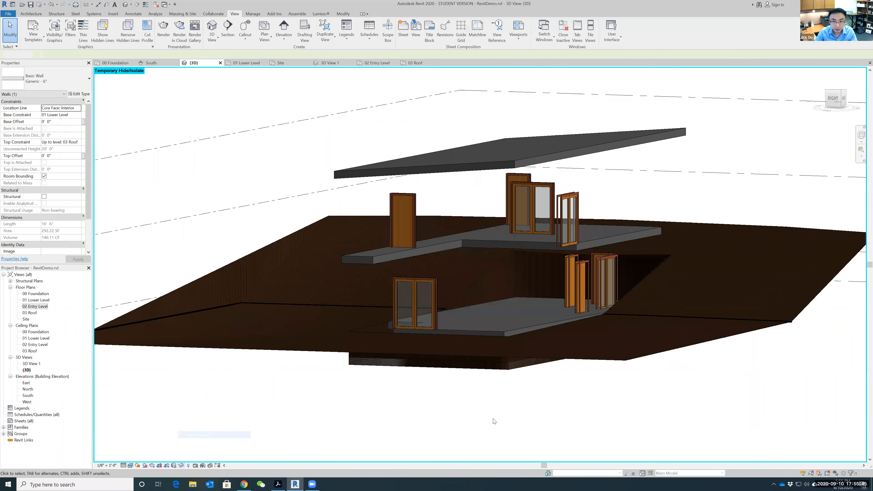
pyautogui.keyDown('shift'); pyautogui.moveTo(624, 424); pyautogui.dragTo(643, 433, button='middle'); pyautogui.keyUp('shift')
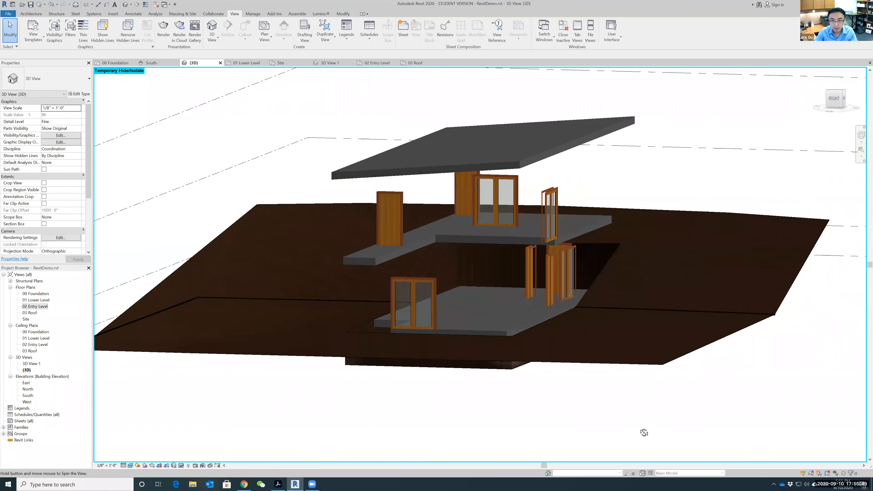
# - Reset the temporary hide/isolate and view the complete building from its entry side
pyautogui.click(181, 466)
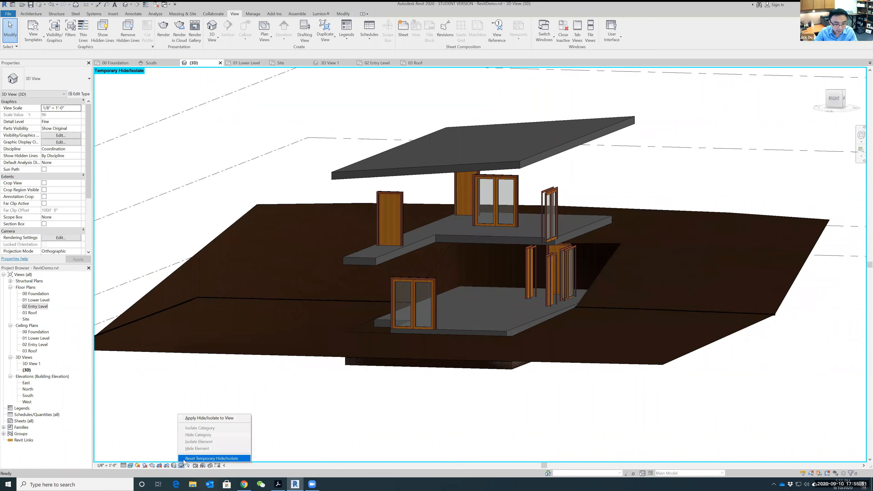
pyautogui.click(185, 458)
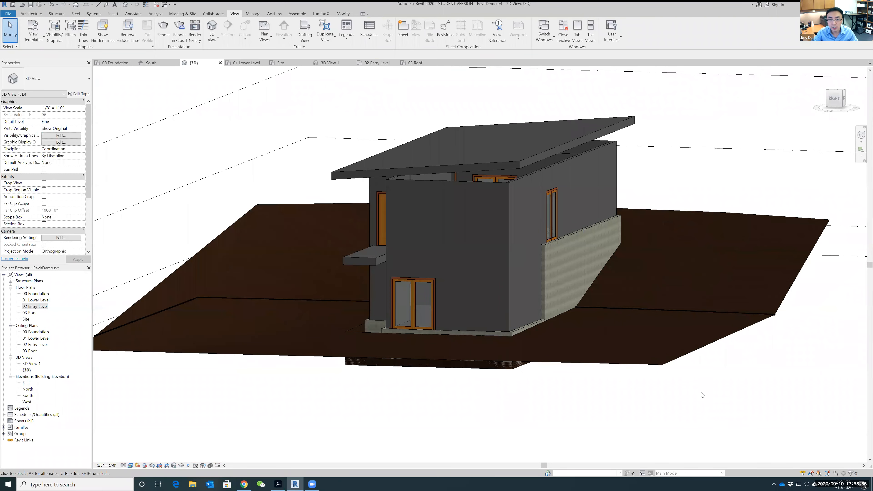
pyautogui.keyDown('shift'); pyautogui.moveTo(423, 420); pyautogui.dragTo(486, 415, button='middle'); pyautogui.keyUp('shift')
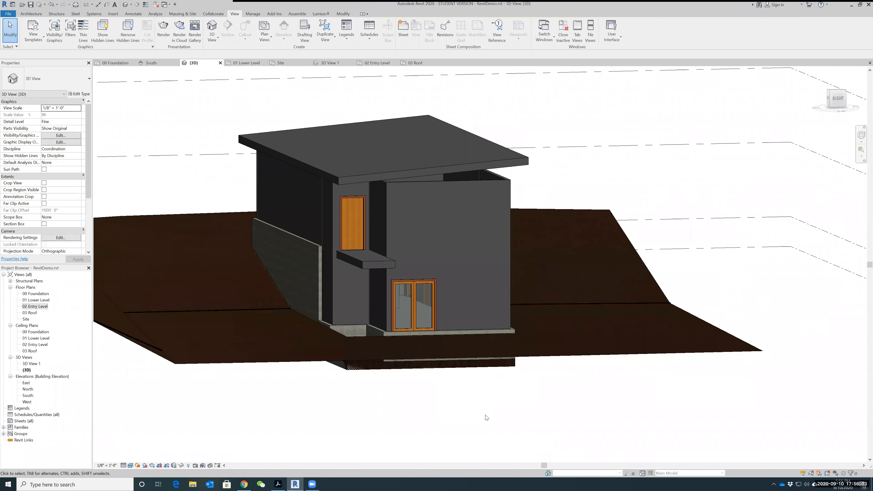
# - Open the 02 Entry Level floor plan and toggle Thin Lines to compare line weights, leaving Thin Lines on
pyautogui.doubleClick(35, 306)
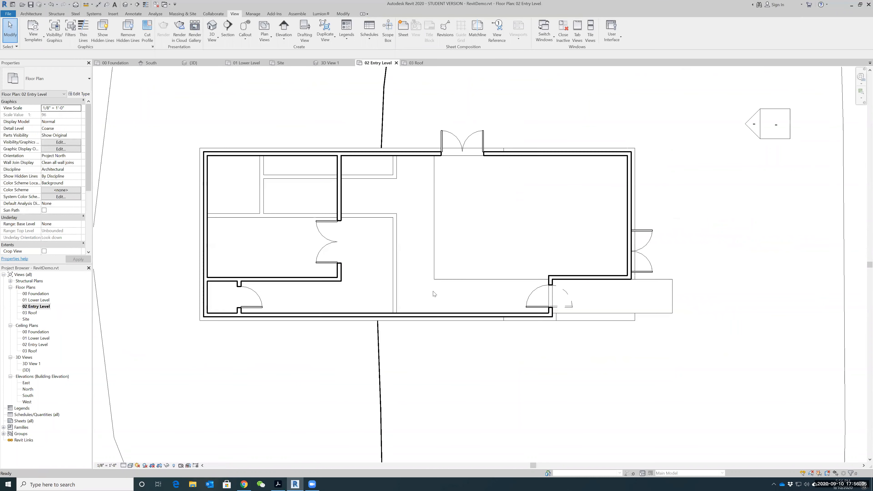
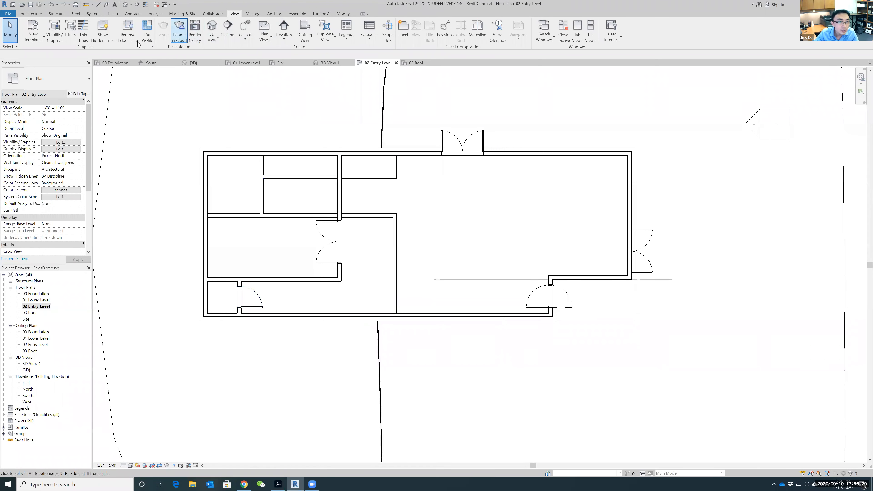
pyautogui.click(83, 37)
pyautogui.click(82, 36)
pyautogui.click(83, 36)
pyautogui.click(82, 36)
pyautogui.click(83, 36)
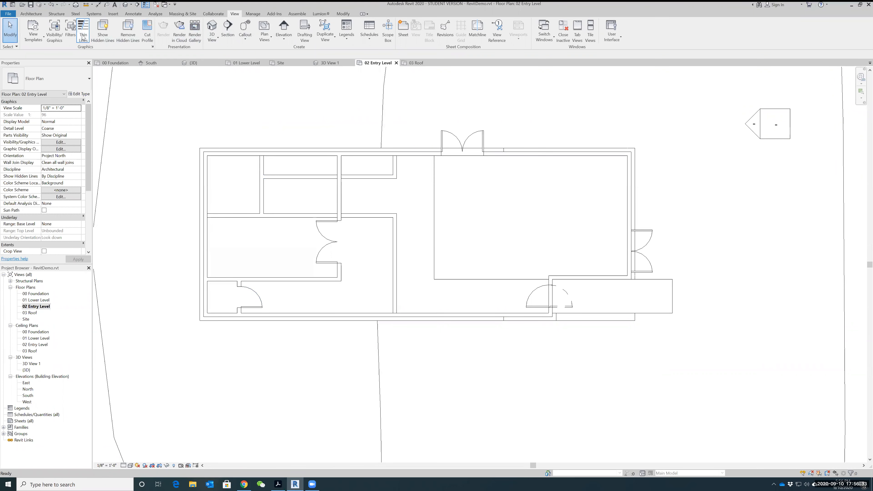
pyautogui.click(82, 36)
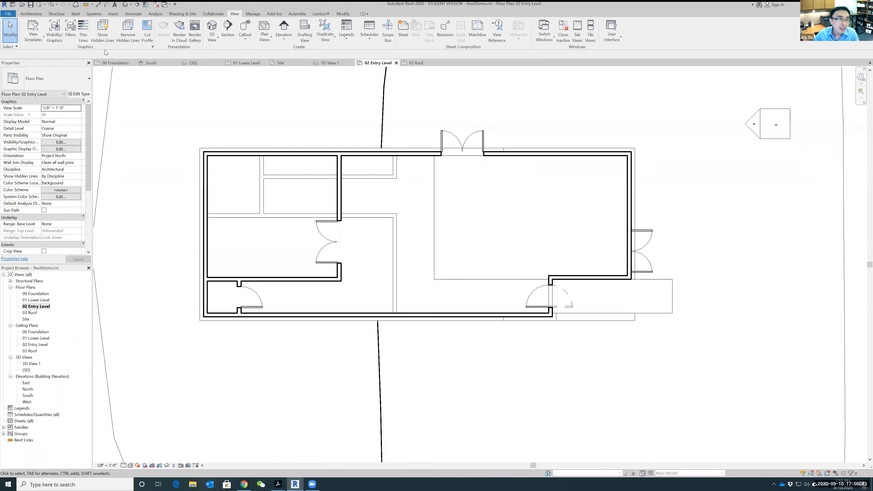
pyautogui.click(83, 30)
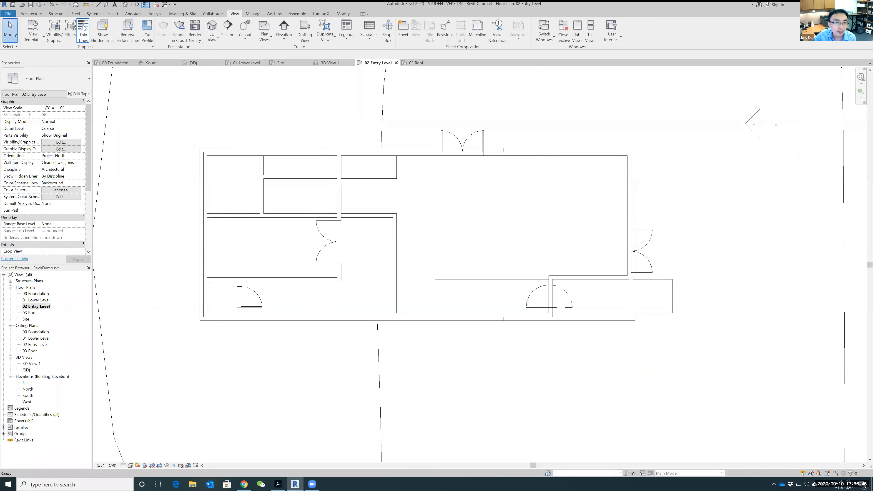
# - Toggle Thin Lines repeatedly to compare wall line weights in the plan, leaving Thin Lines off
pyautogui.click(83, 29)
pyautogui.click(83, 29)
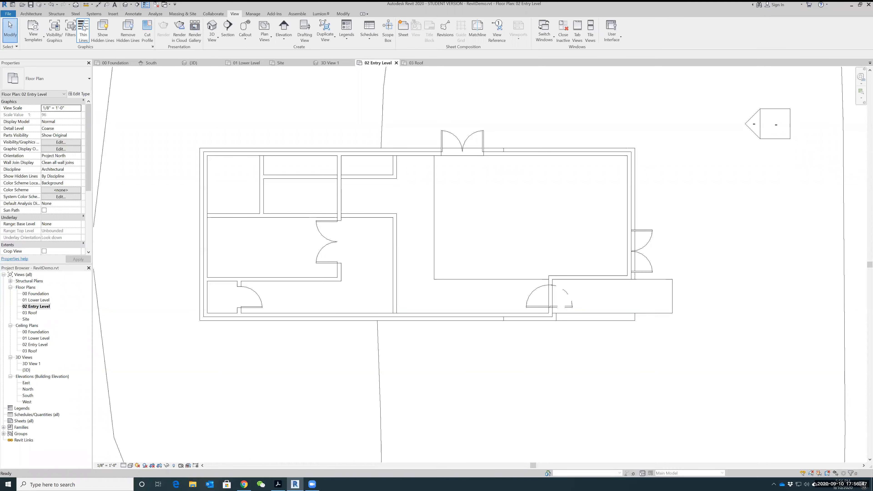
pyautogui.click(83, 29)
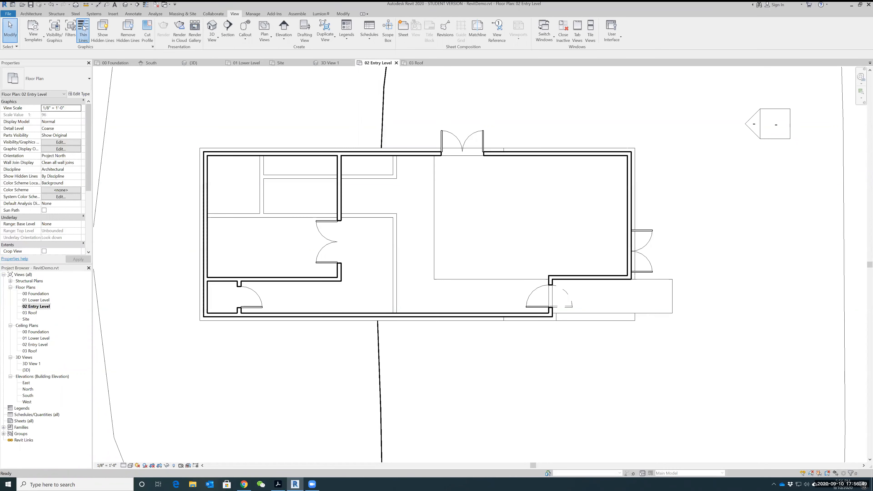
pyautogui.click(83, 29)
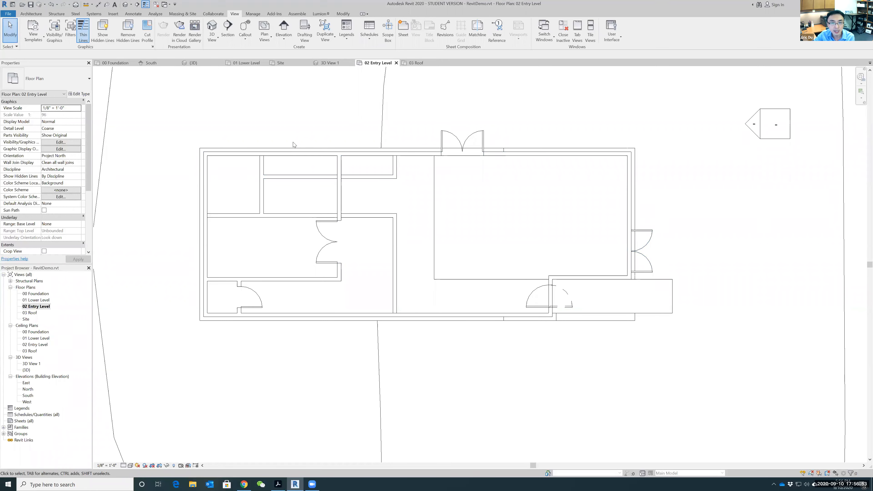
pyautogui.click(84, 29)
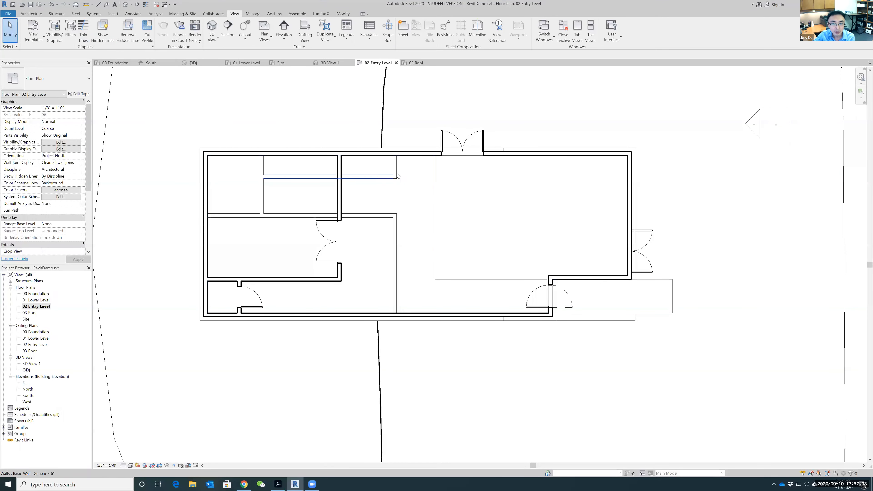
# - Inspect the base and top constraints of the two lower-level partitions around the small north room, then clear the selection
pyautogui.click(394, 157)
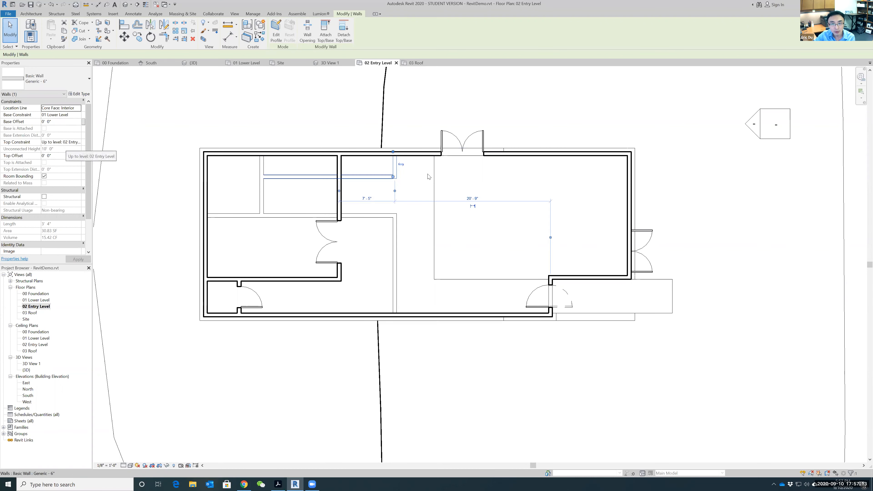
pyautogui.click(367, 176)
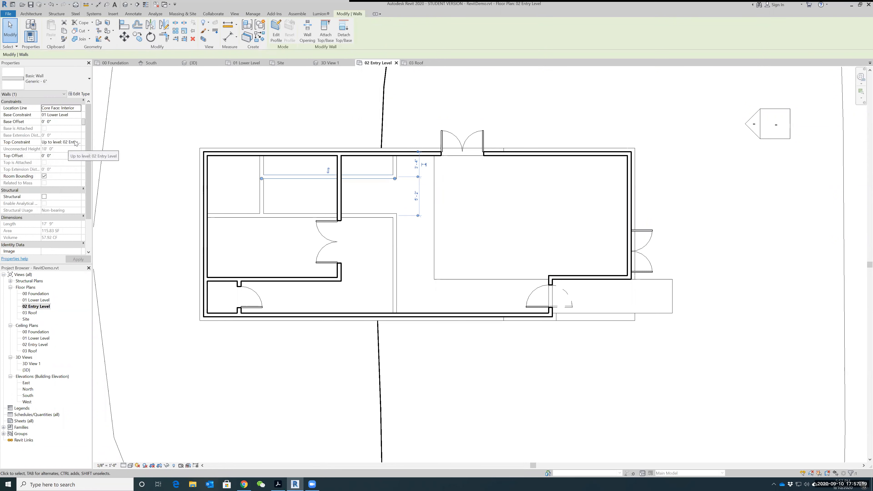
pyautogui.click(244, 120)
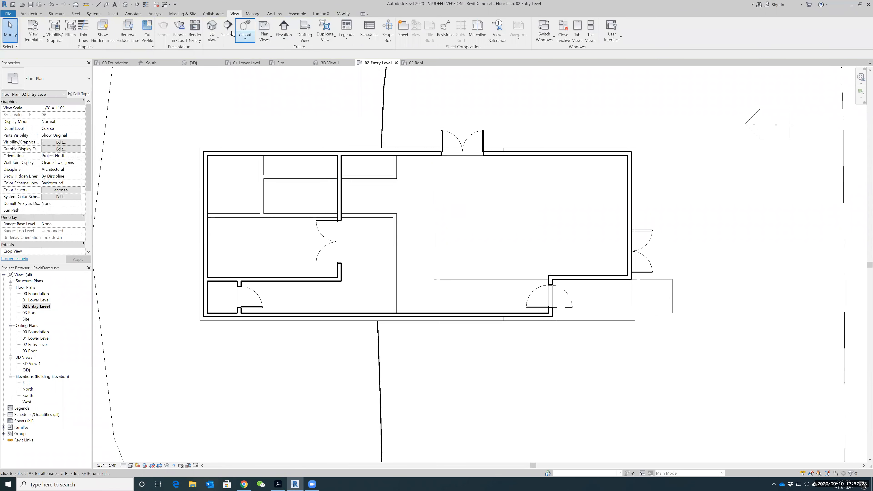
# - Open the 3D view and check the family and type of the entry-level double glass door in the back wall
pyautogui.click(212, 28)
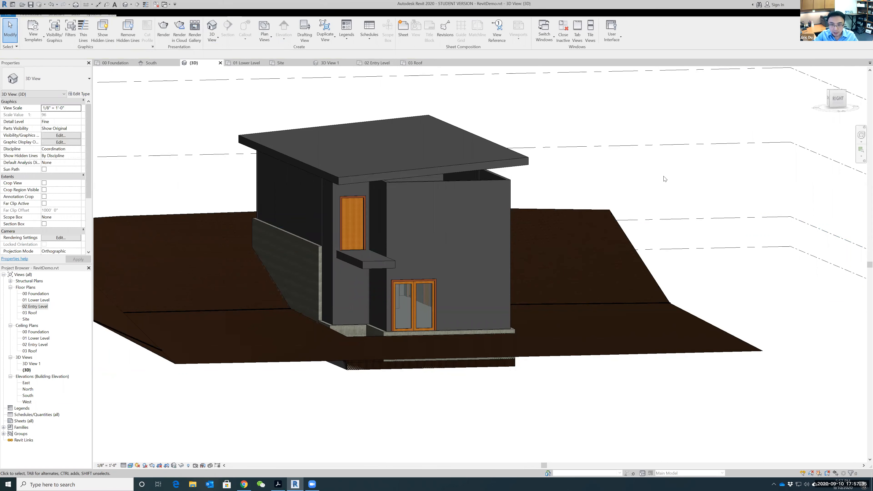
pyautogui.keyDown('shift'); pyautogui.moveTo(673, 193); pyautogui.dragTo(512, 204, button='middle'); pyautogui.keyUp('shift')
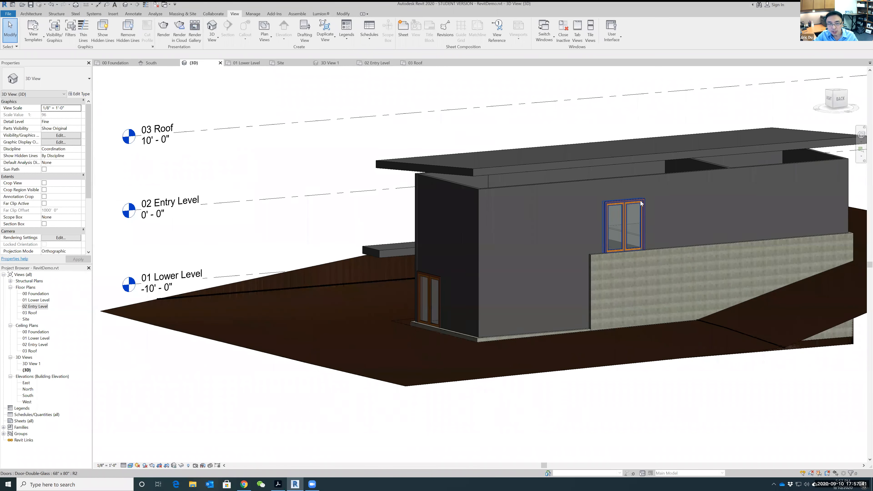
pyautogui.click(641, 202)
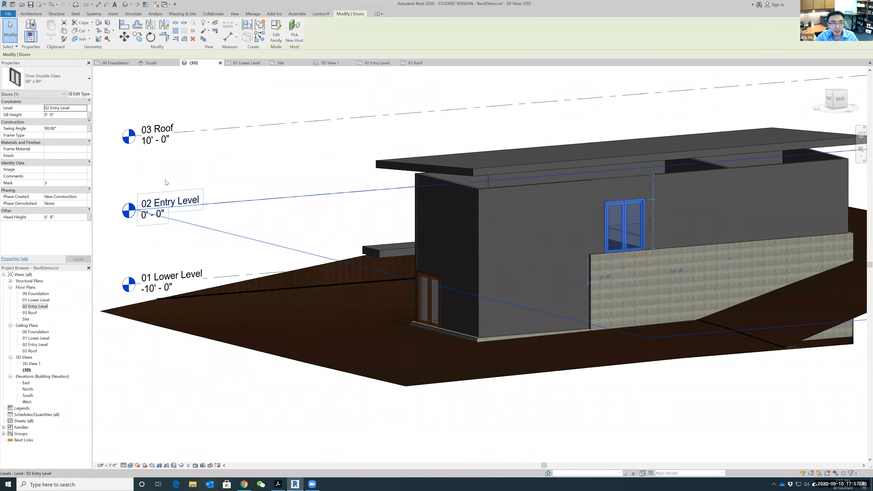
pyautogui.click(90, 134)
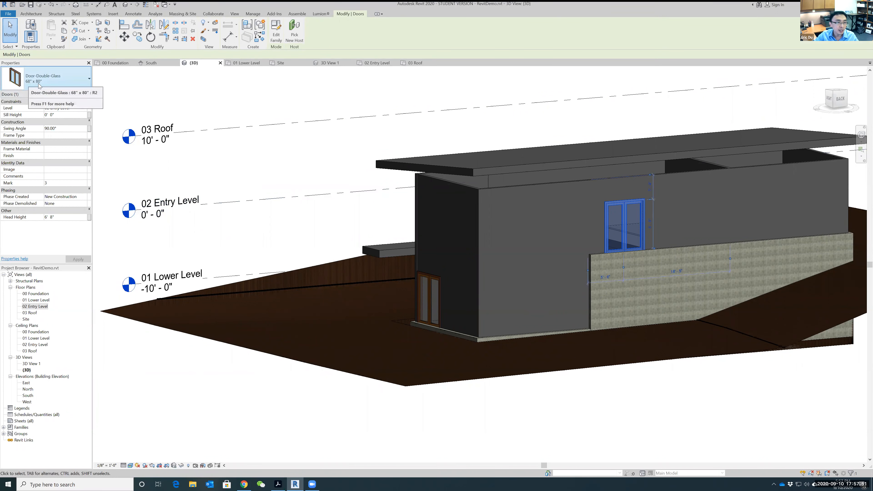
pyautogui.click(272, 100)
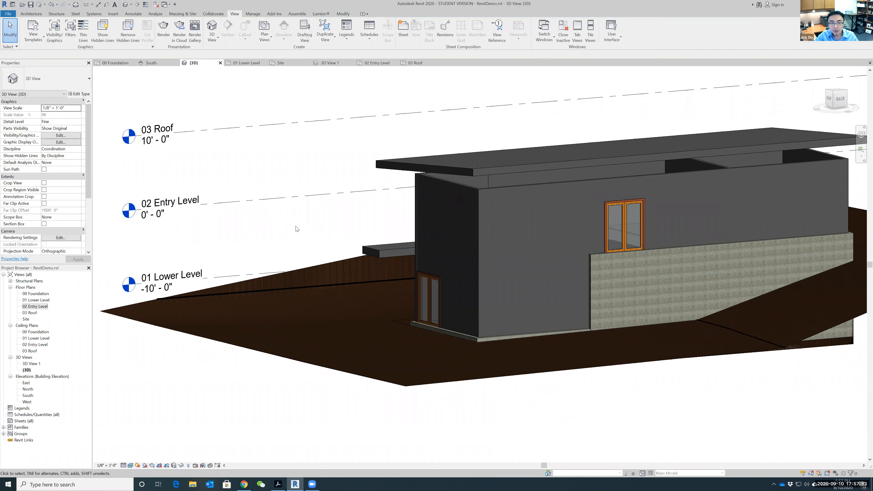
# - Compare the entry-level and lower-level double glass doors from the building's right side, ending with the entry-level door in the back wall selected
pyautogui.keyDown('shift'); pyautogui.moveTo(345, 250); pyautogui.dragTo(404, 228, button='middle'); pyautogui.keyUp('shift')
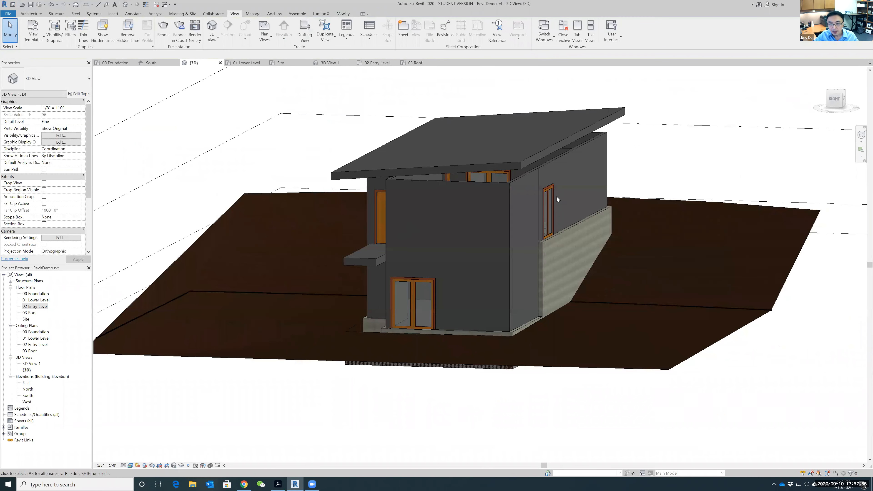
pyautogui.scroll(1, 557, 197)
pyautogui.click(569, 185)
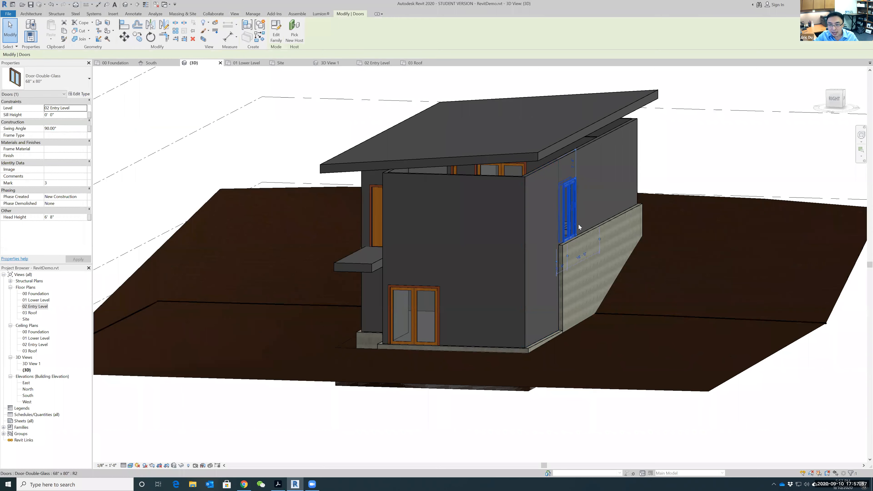
pyautogui.click(422, 290)
pyautogui.click(722, 145)
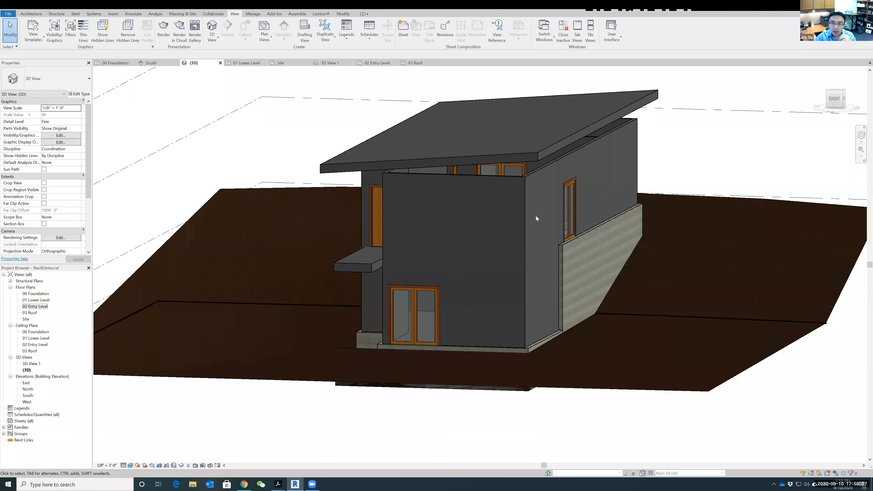
pyautogui.click(575, 183)
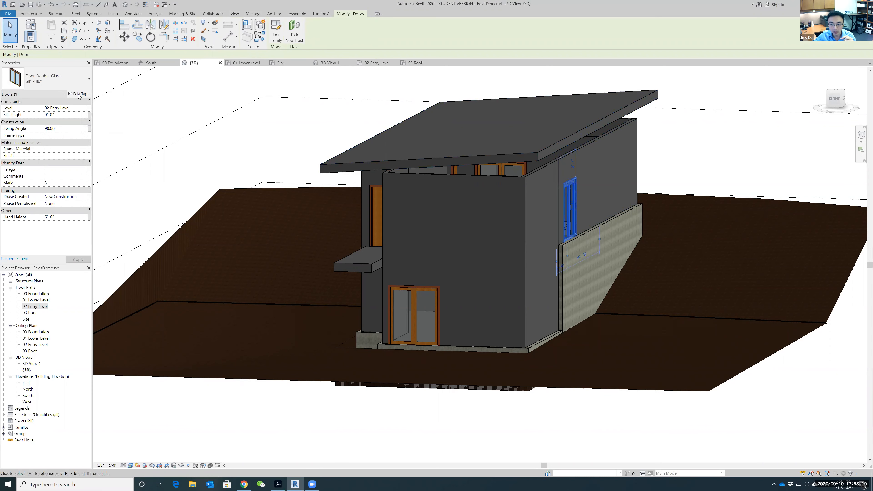
pyautogui.click(680, 156)
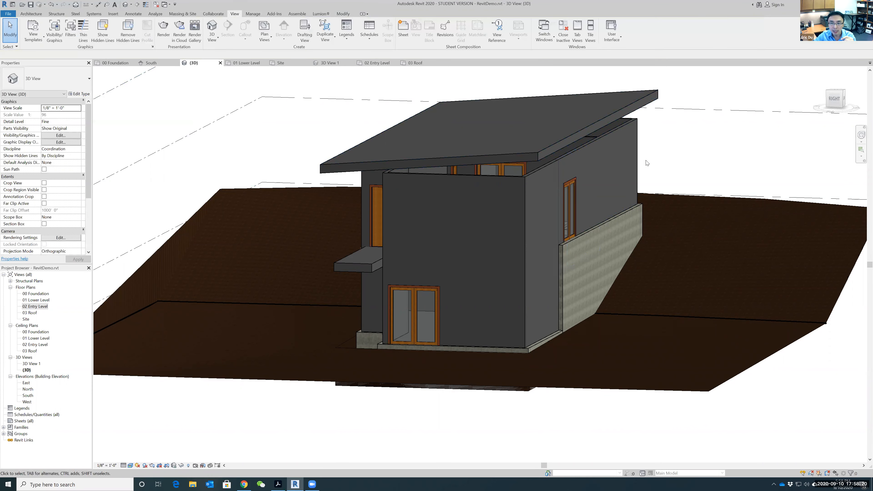
pyautogui.click(569, 184)
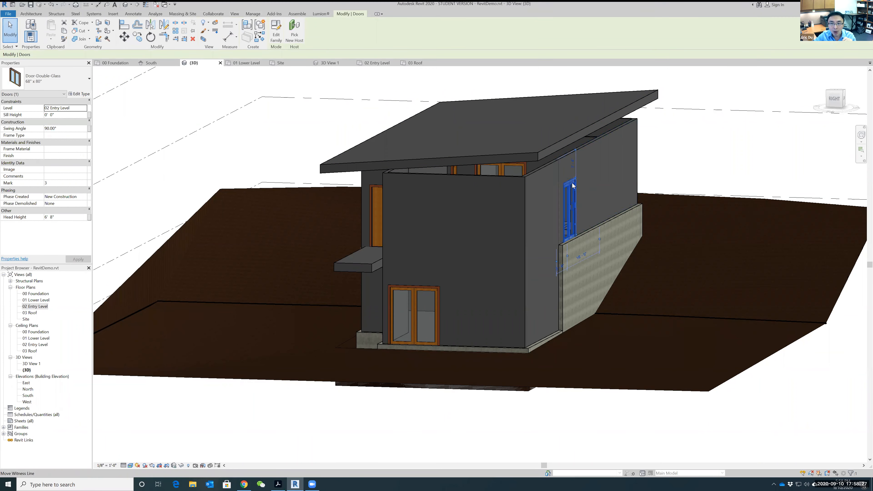
pyautogui.click(79, 94)
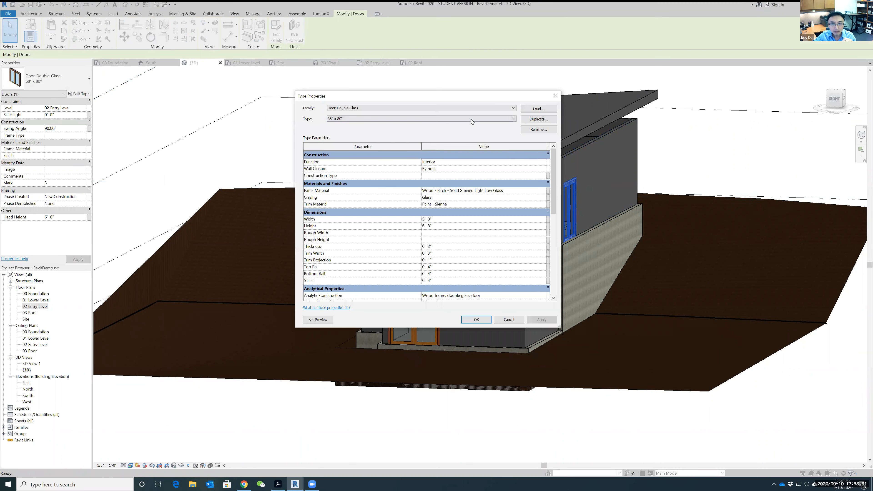
pyautogui.moveTo(464, 100); pyautogui.dragTo(511, 119)
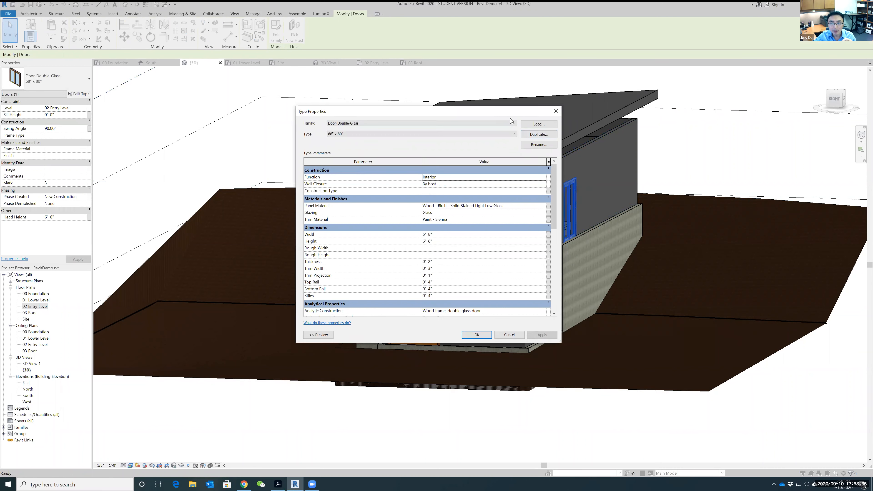
pyautogui.click(550, 141)
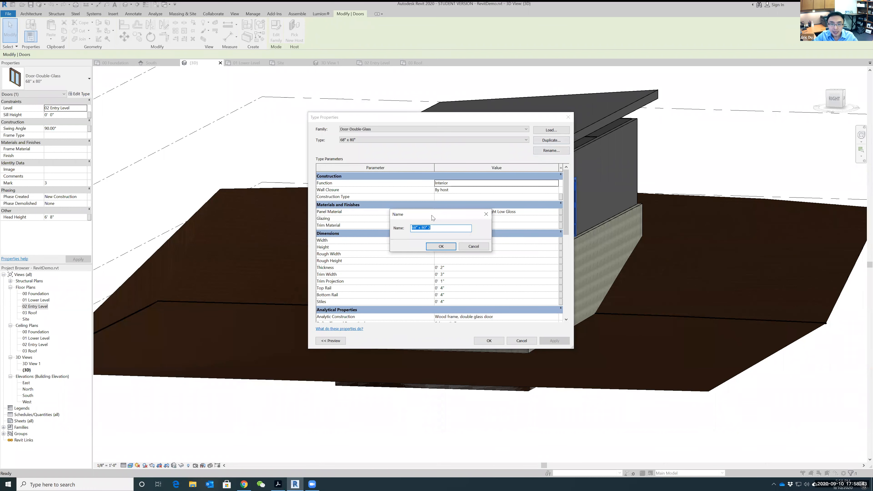
pyautogui.click(426, 228)
pyautogui.doubleClick(424, 228)
pyautogui.click(421, 229)
pyautogui.click(513, 117)
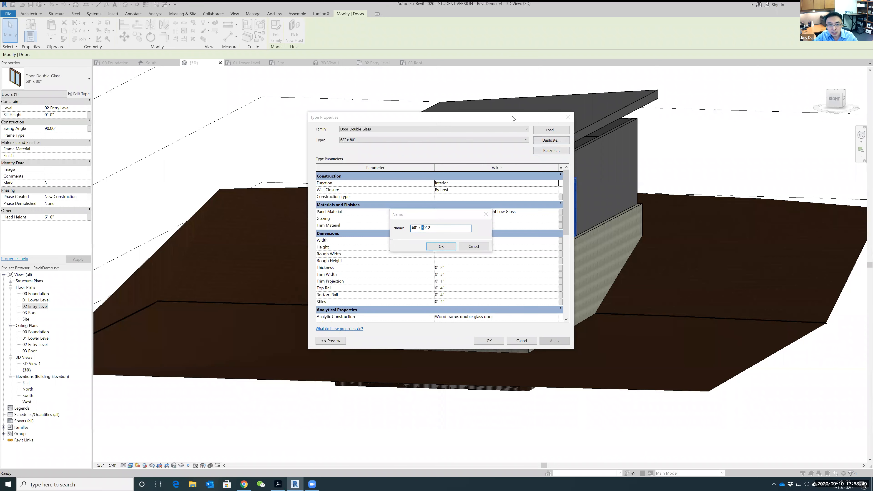
pyautogui.click(421, 228)
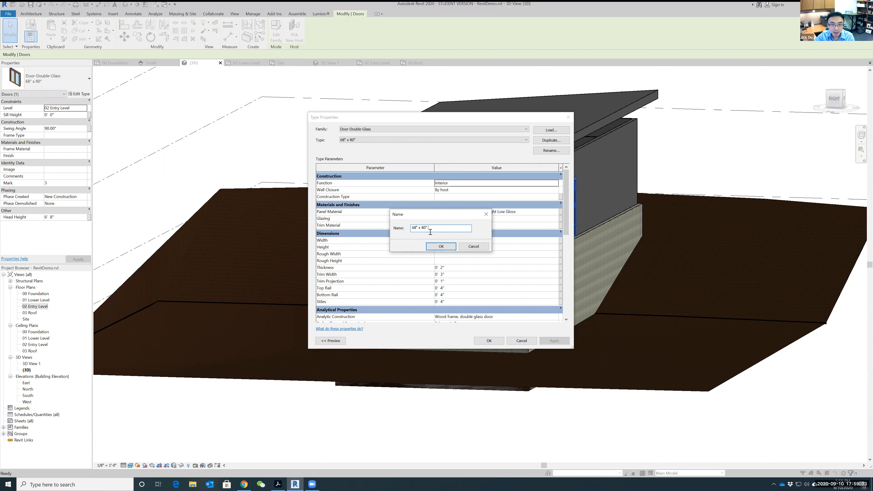
pyautogui.write('00')
pyautogui.press('Return')
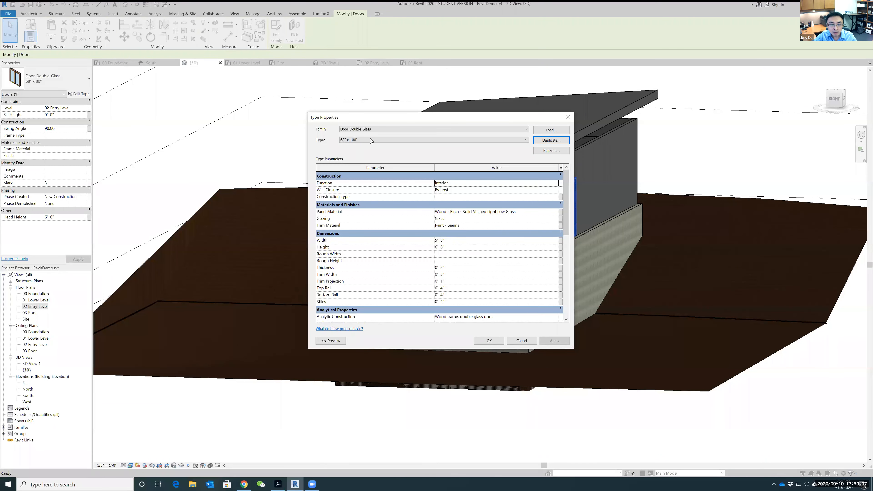
pyautogui.click(447, 240)
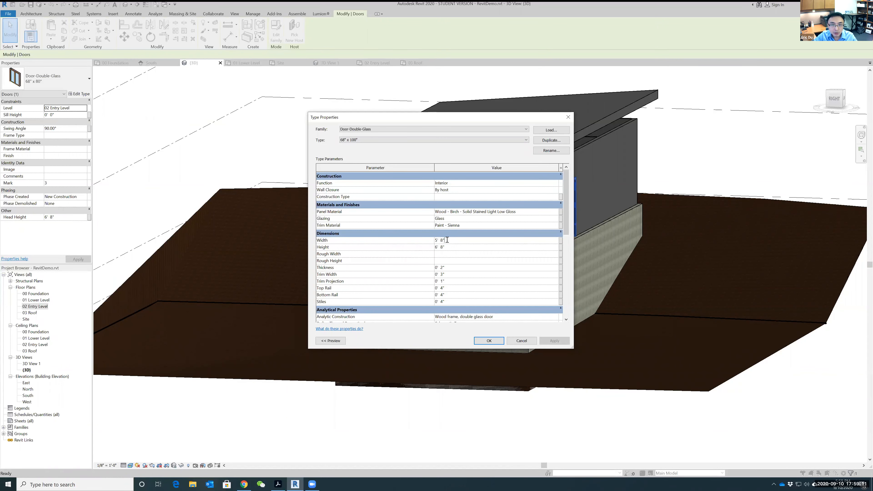
pyautogui.click(427, 140)
pyautogui.click(423, 139)
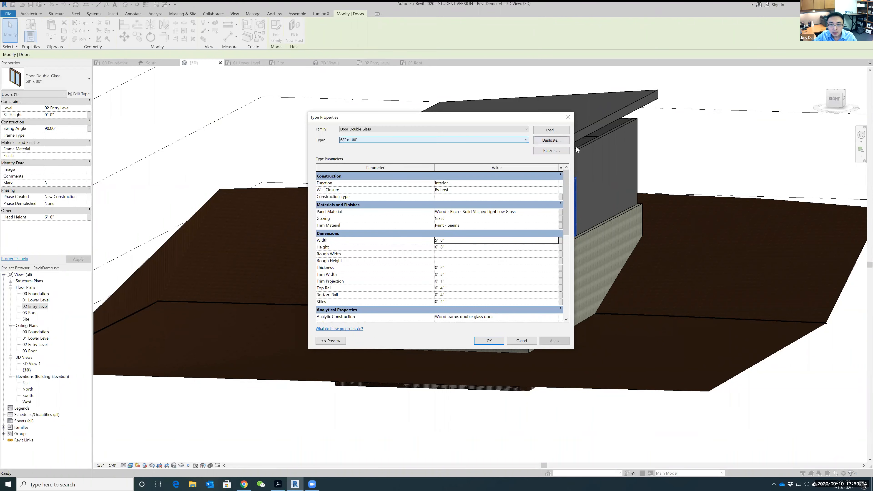
pyautogui.click(569, 117)
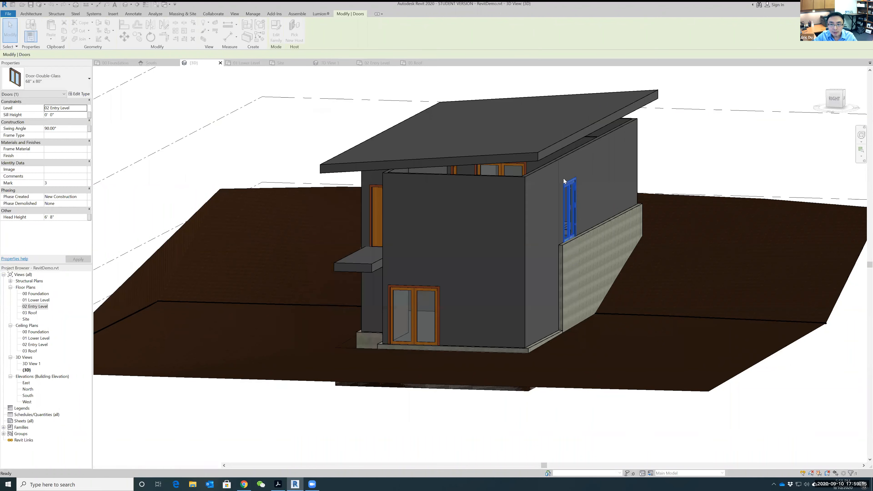
# - Duplicate the selected door's 68" x 80" Door-Double-Glass type under the name 90" x 80"
pyautogui.click(80, 94)
pyautogui.click(550, 141)
pyautogui.click(423, 227)
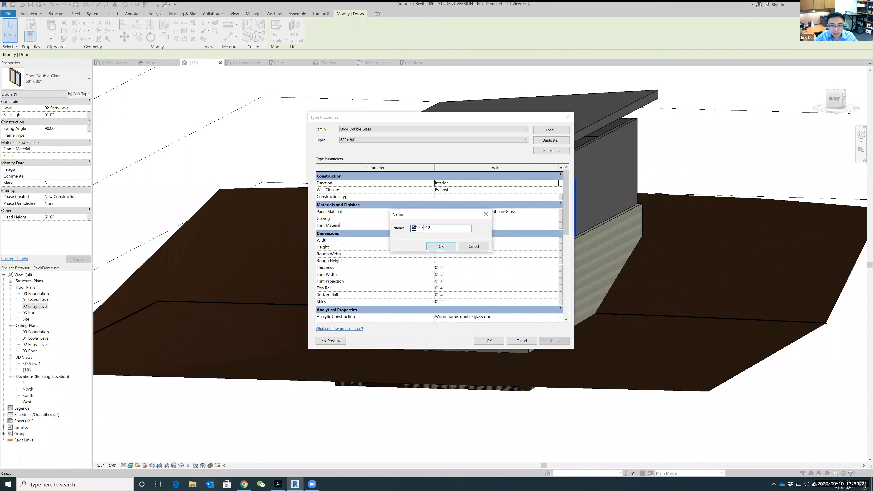
pyautogui.doubleClick(414, 228)
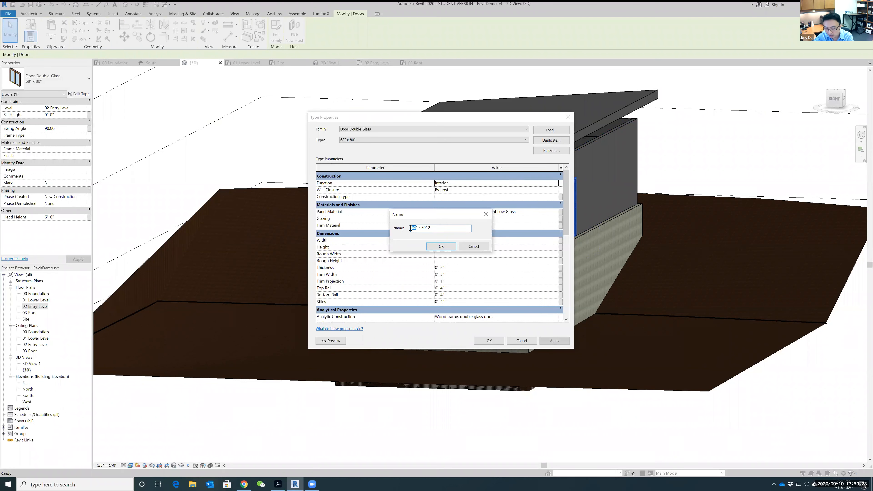
pyautogui.write('96')
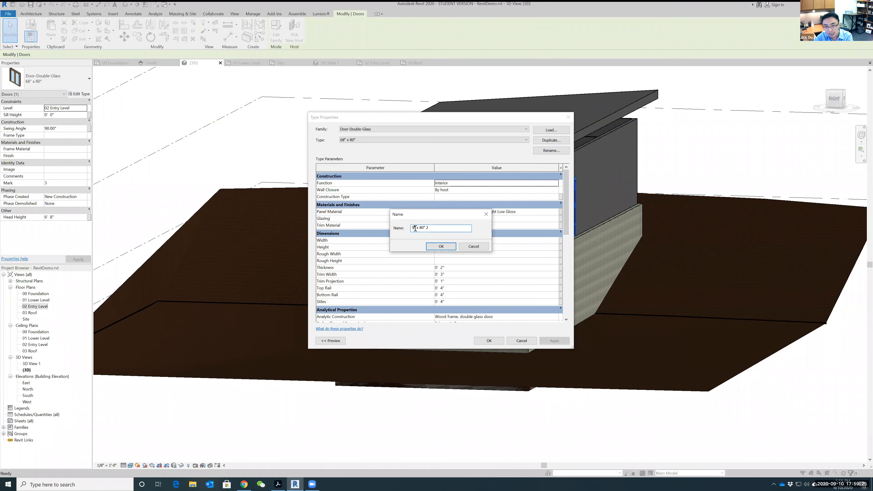
pyautogui.press('BackSpace')
pyautogui.press('BackSpace')
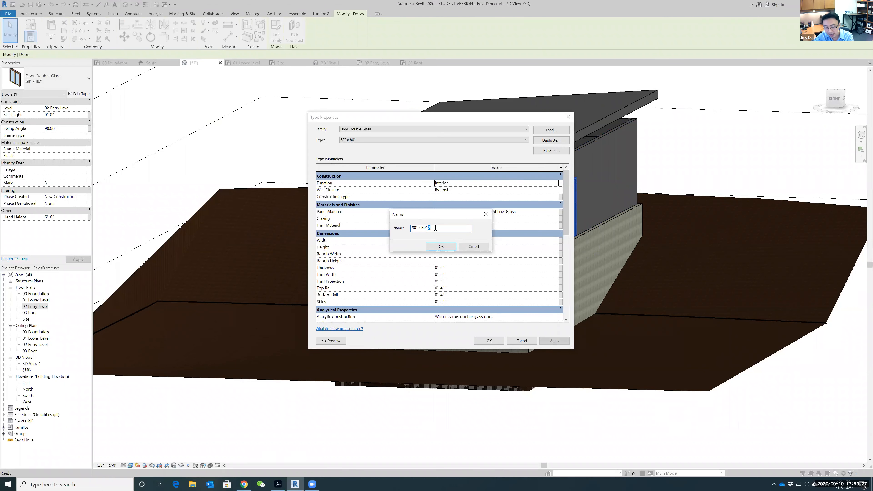
pyautogui.click(441, 246)
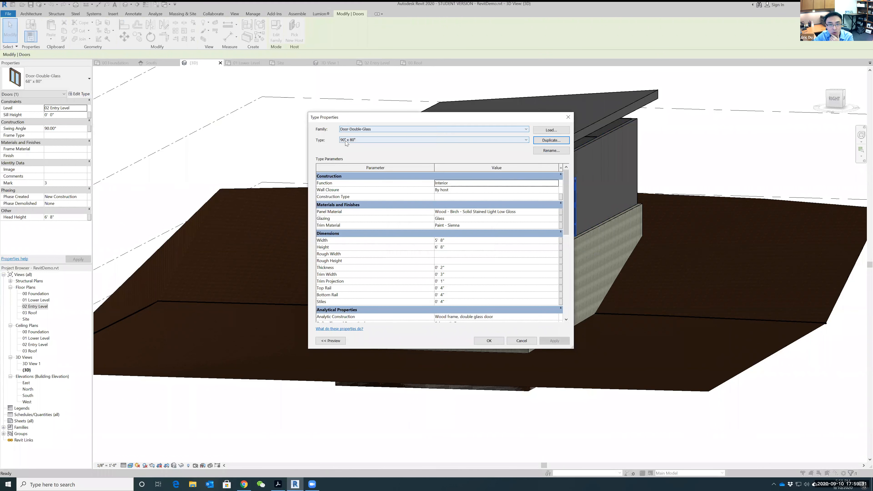
# - Set the 90" x 80" door type's width to 90" and apply the type to the selected door
pyautogui.click(449, 240)
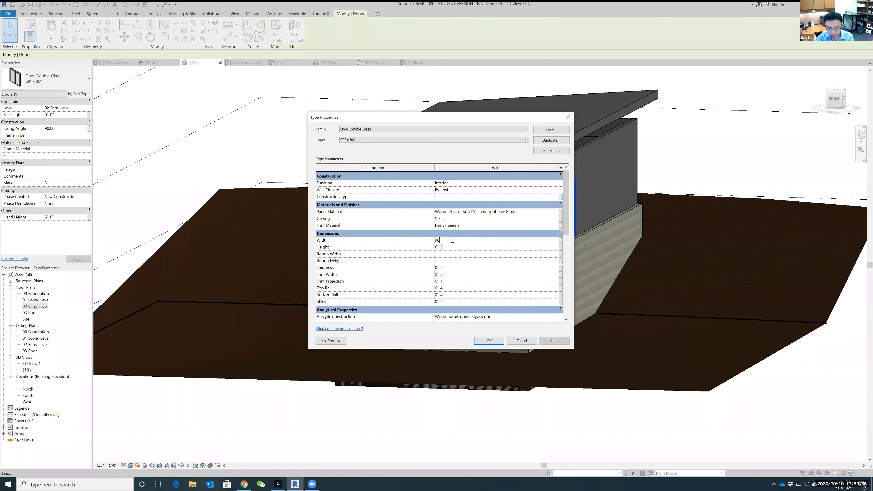
pyautogui.write('90"')
pyautogui.press('Tab')
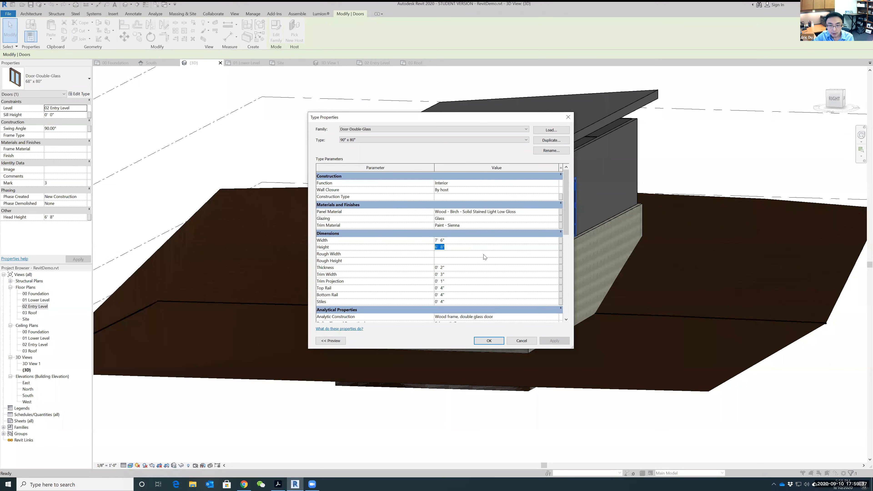
pyautogui.click(490, 340)
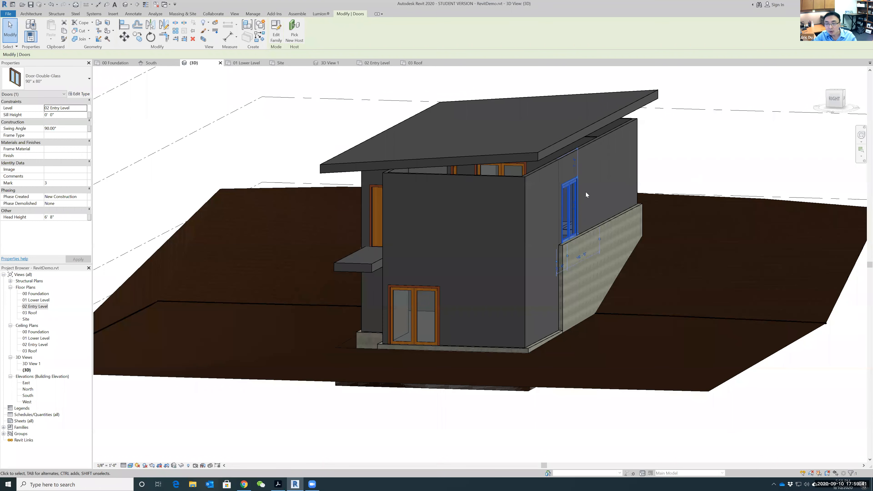
# - Compare the entry-level and lower-level double glass doors, and undo the entry-level door's change to the 90" x 80" type
pyautogui.keyDown('shift'); pyautogui.moveTo(688, 177); pyautogui.dragTo(563, 207, button='middle'); pyautogui.keyUp('shift')
pyautogui.press('Escape')
pyautogui.keyDown('shift'); pyautogui.moveTo(292, 289); pyautogui.dragTo(342, 327, button='middle'); pyautogui.keyUp('shift')
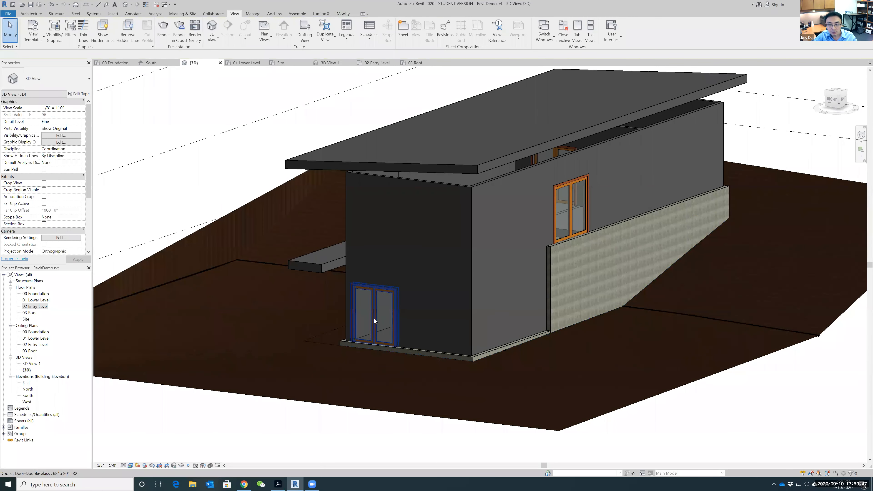
pyautogui.keyDown('shift'); pyautogui.moveTo(755, 275); pyautogui.dragTo(687, 267, button='middle'); pyautogui.keyUp('shift')
pyautogui.scroll(1, 650, 234)
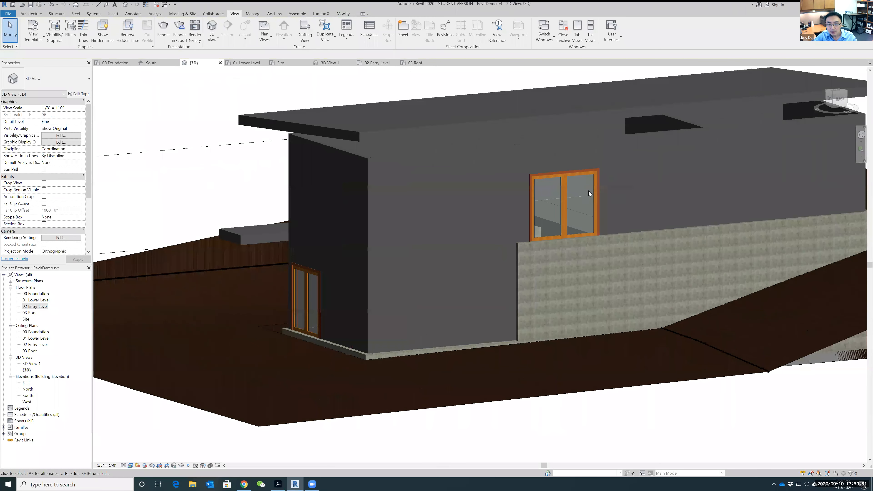
pyautogui.scroll(-3, 616, 246)
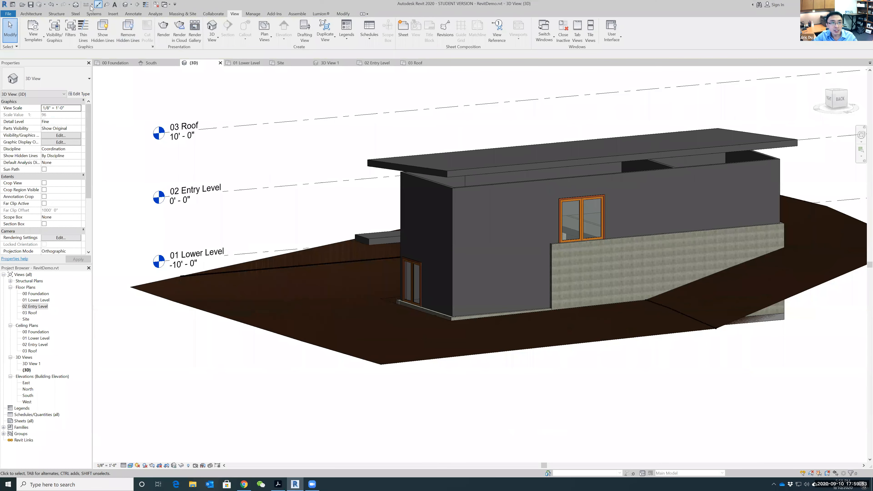
pyautogui.click(51, 4)
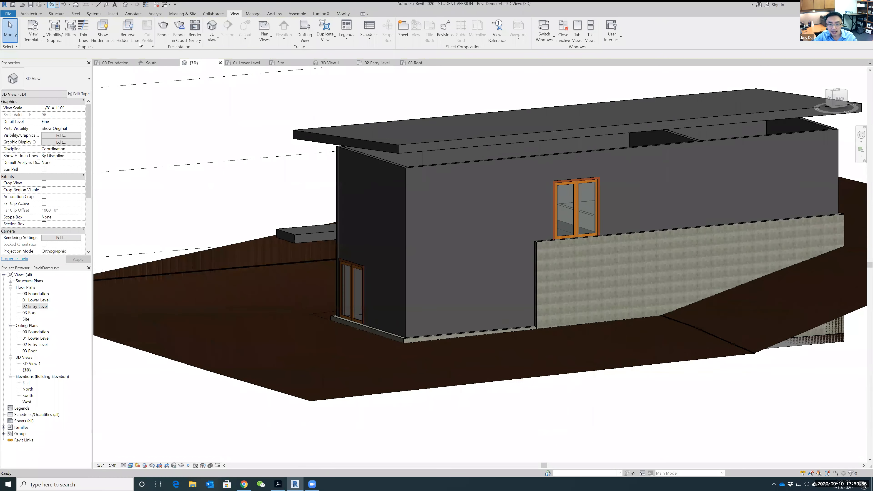
# - Set the width of the entry-level double glass door's existing 68" x 80" type to 90" without duplicating the type
pyautogui.click(577, 182)
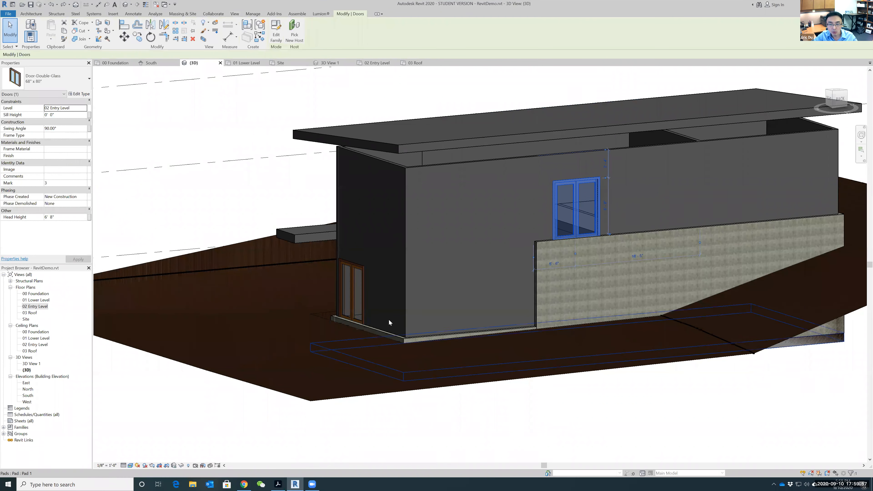
pyautogui.keyDown('shift'); pyautogui.moveTo(300, 333); pyautogui.dragTo(401, 303, button='middle'); pyautogui.keyUp('shift')
pyautogui.keyDown('shift'); pyautogui.moveTo(680, 374); pyautogui.dragTo(639, 364, button='middle'); pyautogui.keyUp('shift')
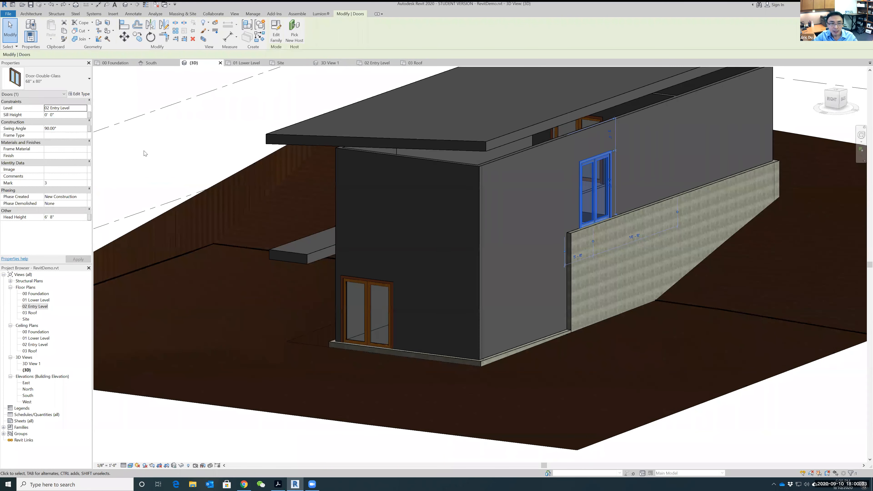
pyautogui.click(79, 94)
pyautogui.click(449, 240)
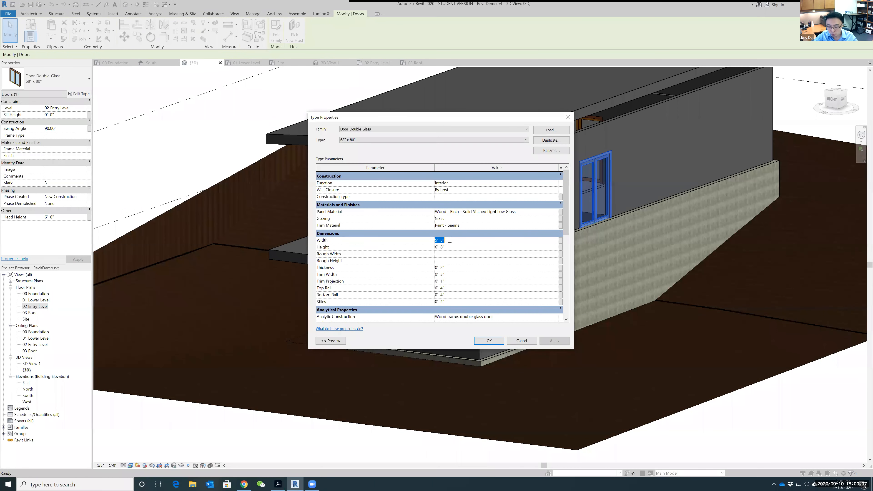
pyautogui.write('90"')
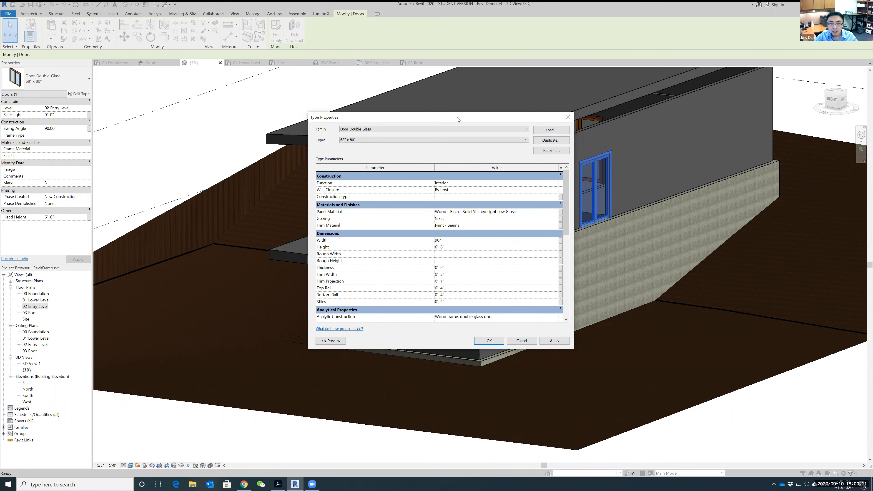
# - Apply the 90" width to the Door-Double-Glass 68" x 80" type and undo the change
pyautogui.moveTo(459, 118); pyautogui.dragTo(755, 166)
pyautogui.click(783, 389)
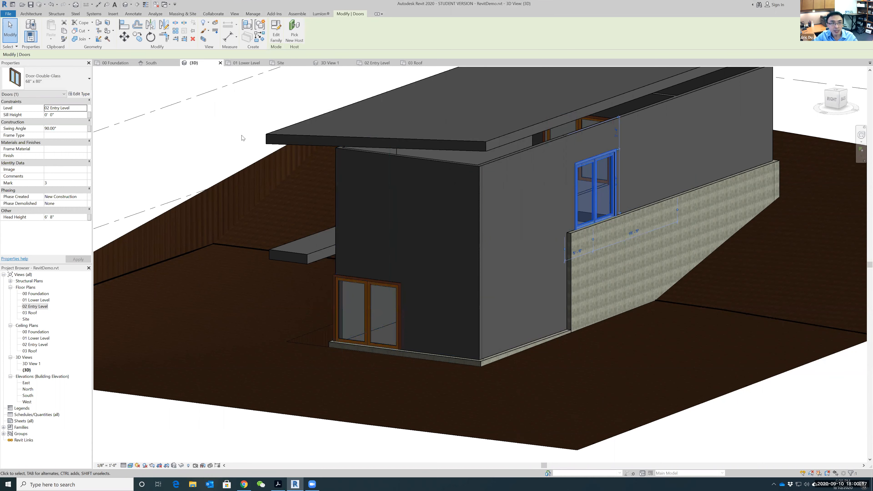
pyautogui.click(52, 5)
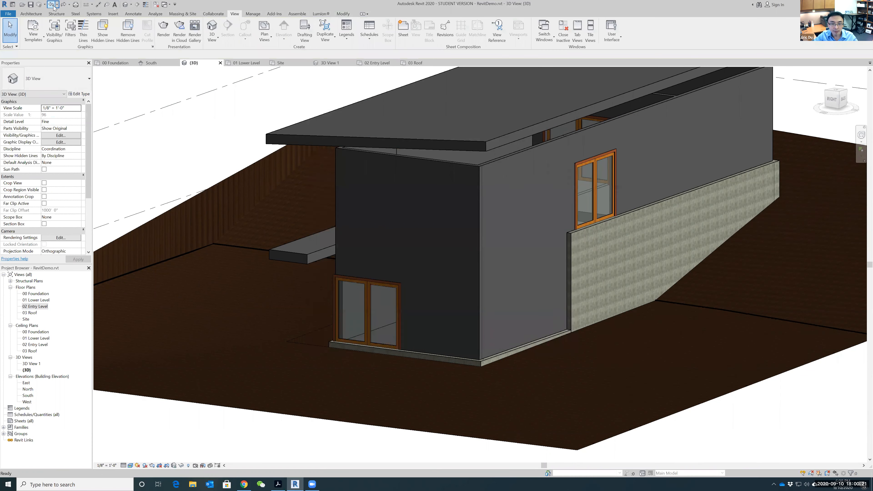
pyautogui.click(52, 5)
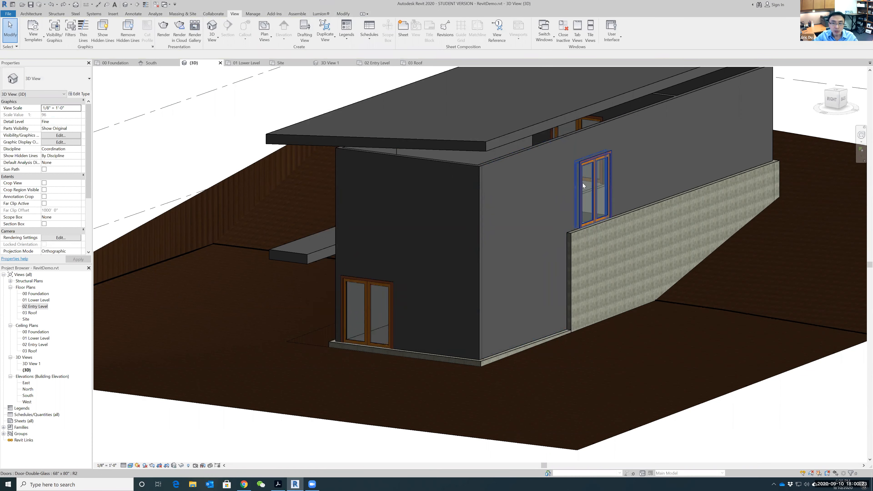
# - Change the upper double glass door on the side wall to the Door-Double-Glass 90" x 80" type
pyautogui.click(585, 165)
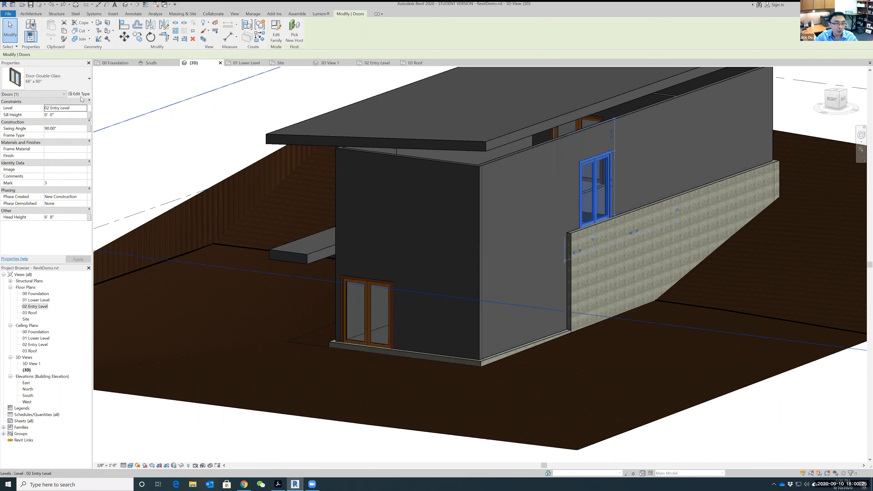
pyautogui.click(89, 80)
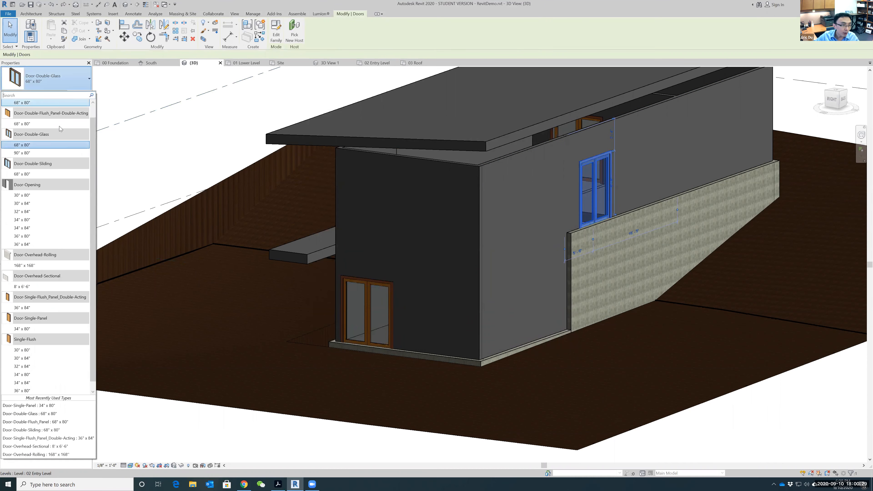
pyautogui.scroll(1, 74, 160)
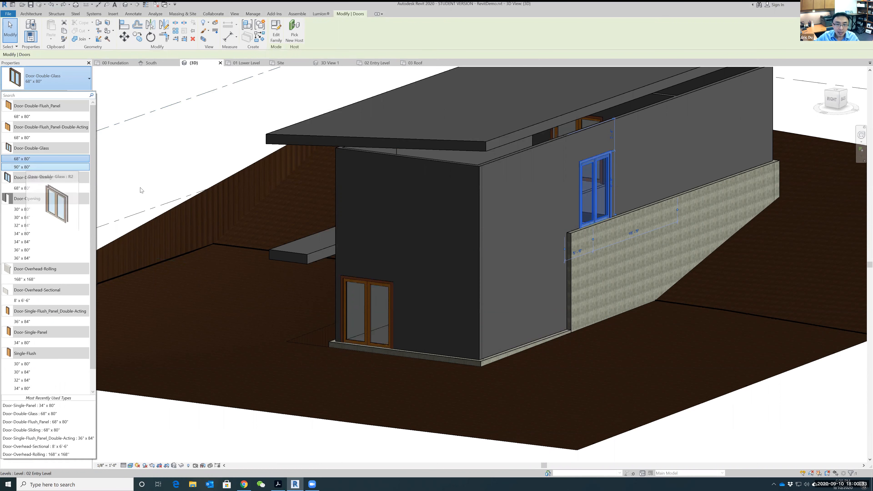
pyautogui.click(23, 167)
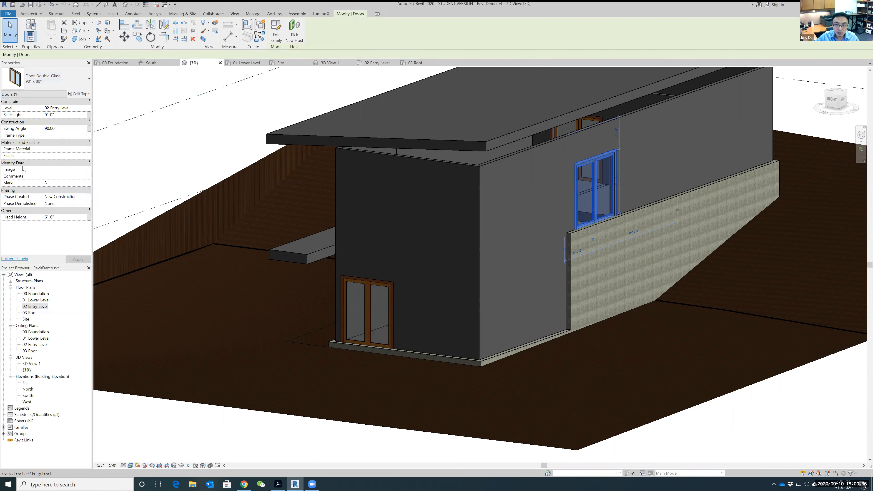
# - Check both exterior double glass doors in the 3D view and save the project
pyautogui.click(741, 316)
pyautogui.keyDown('shift'); pyautogui.moveTo(719, 354); pyautogui.dragTo(745, 383, button='middle'); pyautogui.keyUp('shift')
pyautogui.scroll(1, 746, 385)
pyautogui.scroll(-2, 759, 392)
pyautogui.scroll(1, 756, 385)
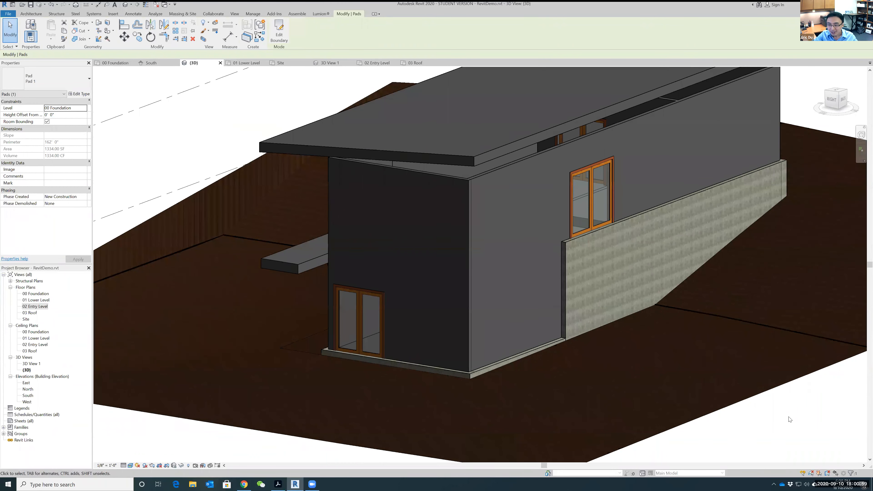
pyautogui.scroll(-2, 725, 345)
pyautogui.moveTo(802, 426); pyautogui.dragTo(741, 413, button='middle')
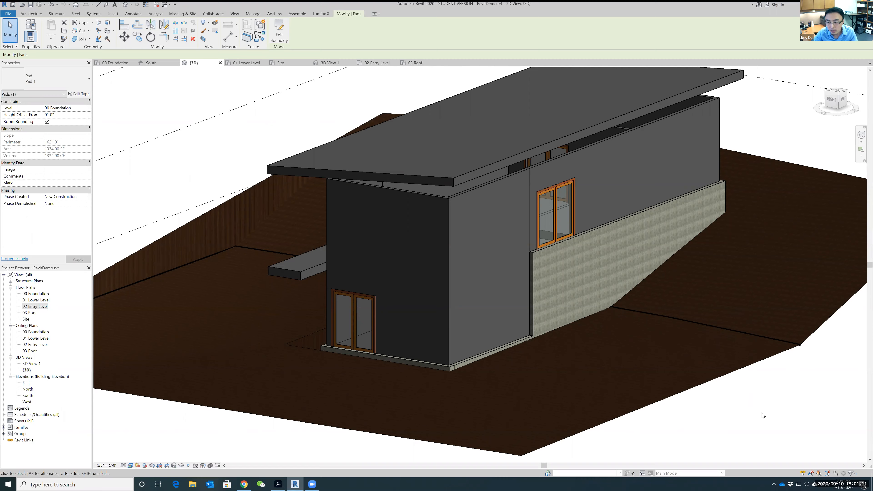
pyautogui.moveTo(788, 414)
pyautogui.keyDown('shift'); pyautogui.mouseDown(button='middle')
pyautogui.moveTo(601, 353)
pyautogui.moveTo(747, 351)
pyautogui.moveTo(786, 410)
pyautogui.moveTo(777, 404)
pyautogui.mouseUp(button='middle'); pyautogui.keyUp('shift')
pyautogui.keyDown('shift'); pyautogui.moveTo(243, 331); pyautogui.dragTo(262, 329, button='middle'); pyautogui.keyUp('shift')
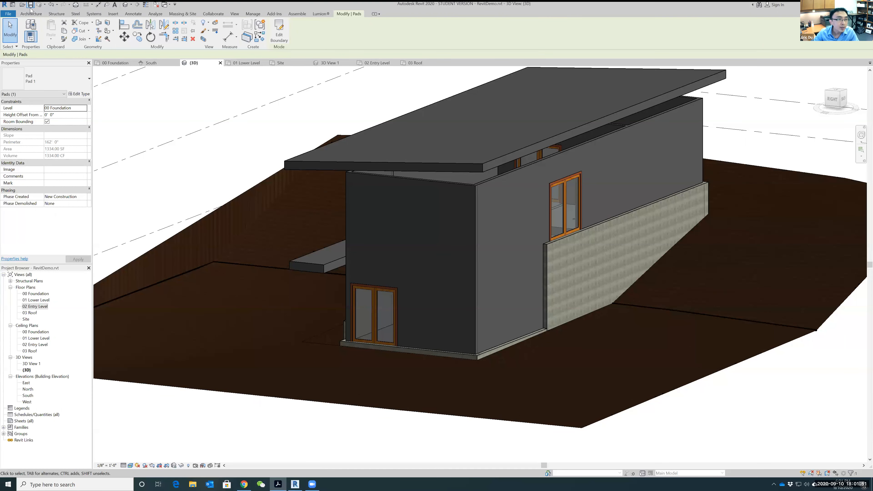
pyautogui.press('Escape')
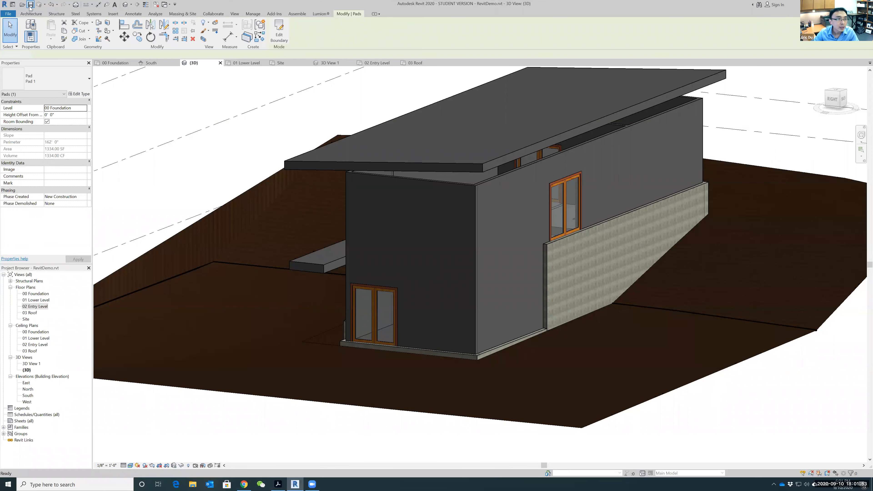
# - Switch to Chrome, edit the Week 2 Lab Tutorial page and add a "Steps 1-8:" bullet under the work in progress model
pyautogui.click(243, 484)
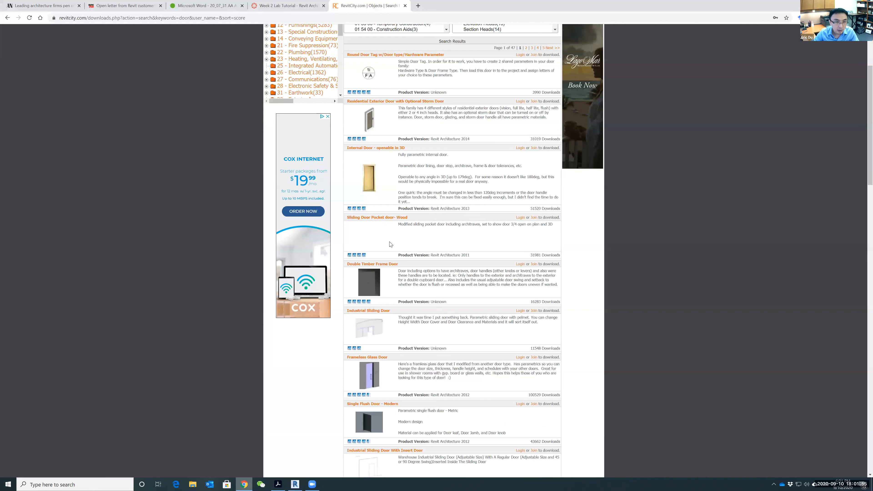
pyautogui.click(289, 6)
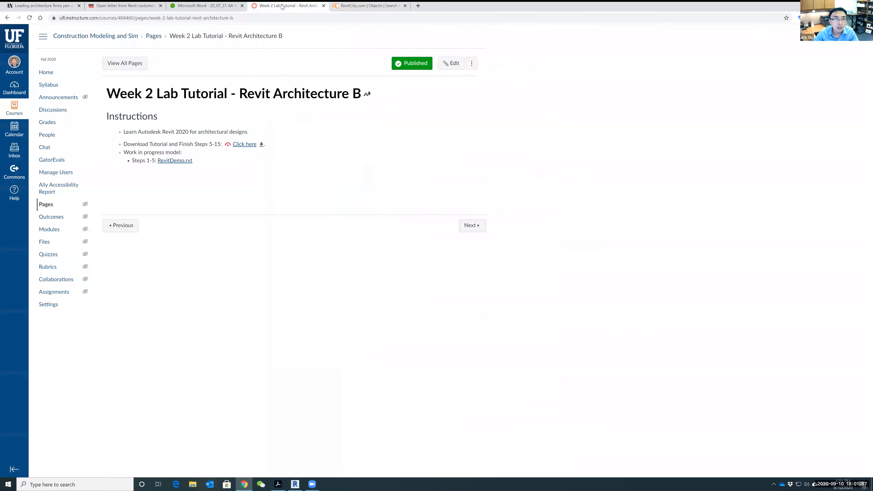
pyautogui.click(211, 6)
pyautogui.click(289, 6)
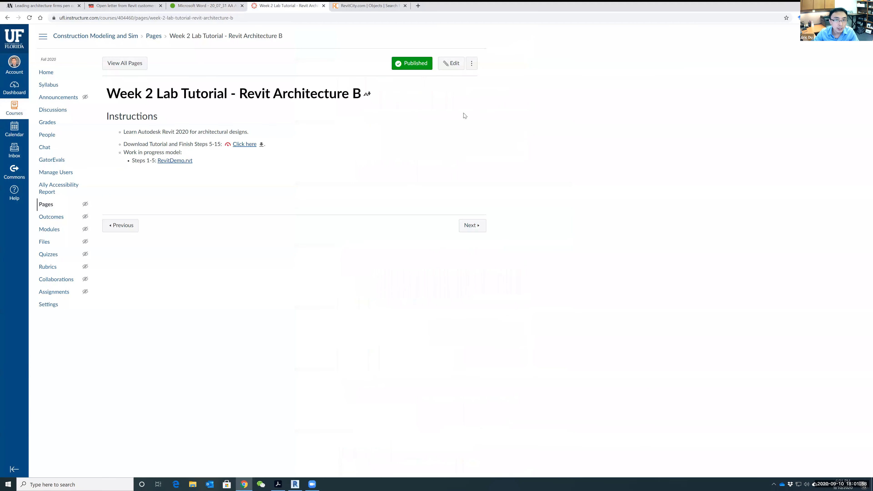
pyautogui.click(451, 63)
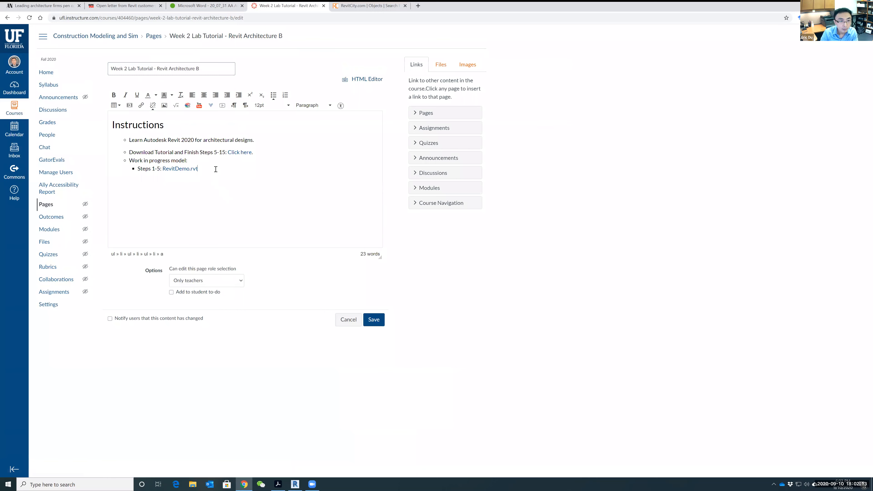
pyautogui.press('Return')
pyautogui.write('Steps 1-8:')
# - Choose RevitDemo.rvt from the Desktop as a new course file and save the page
pyautogui.click(441, 65)
pyautogui.click(440, 312)
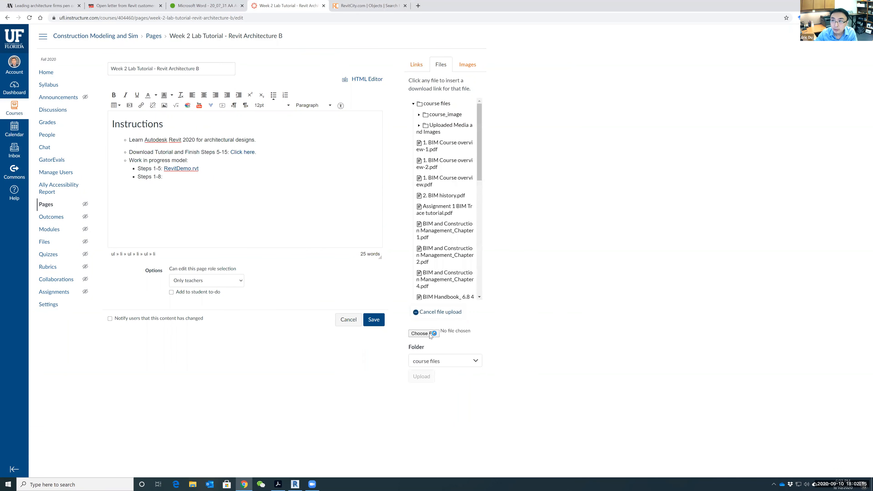
pyautogui.click(424, 334)
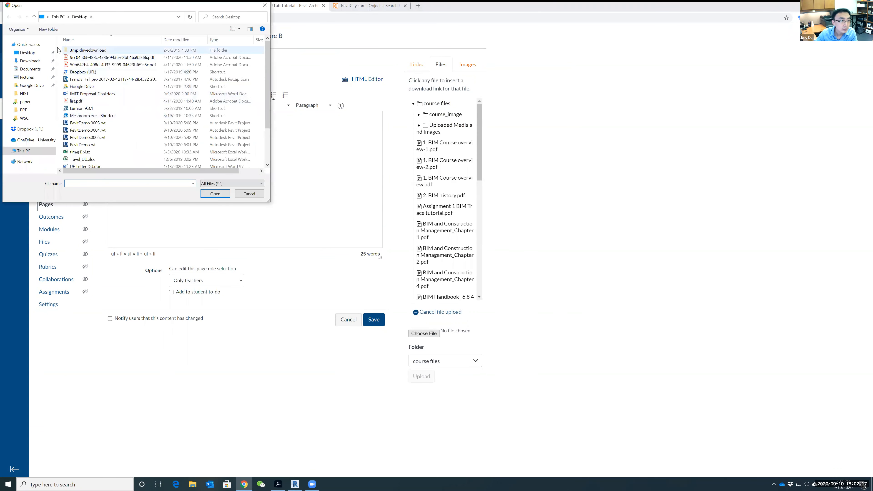
pyautogui.scroll(-2, 151, 104)
pyautogui.scroll(2, 124, 123)
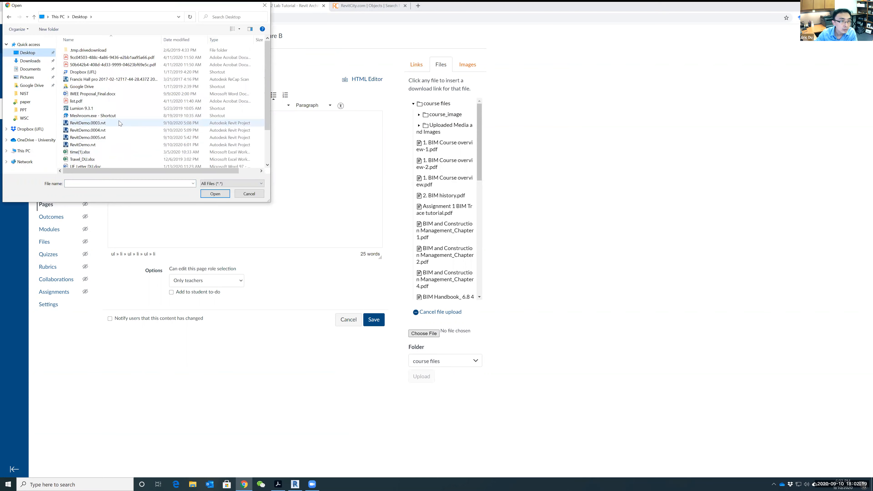
pyautogui.doubleClick(83, 144)
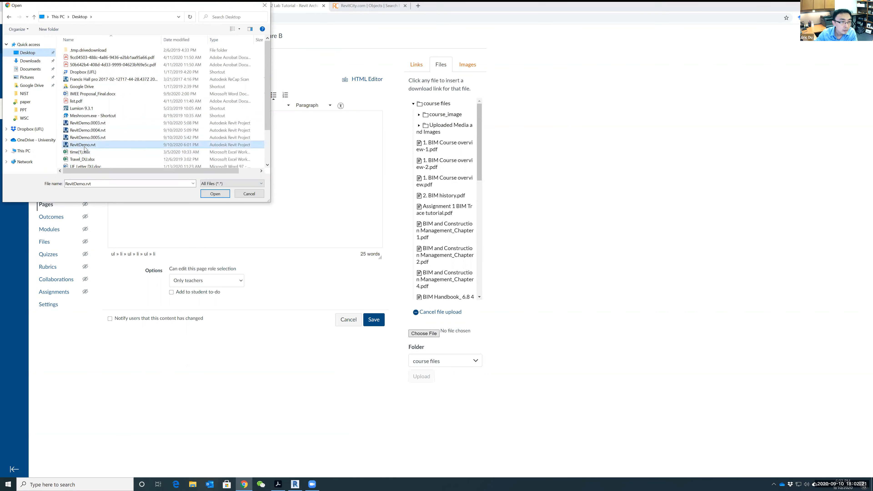
pyautogui.click(374, 320)
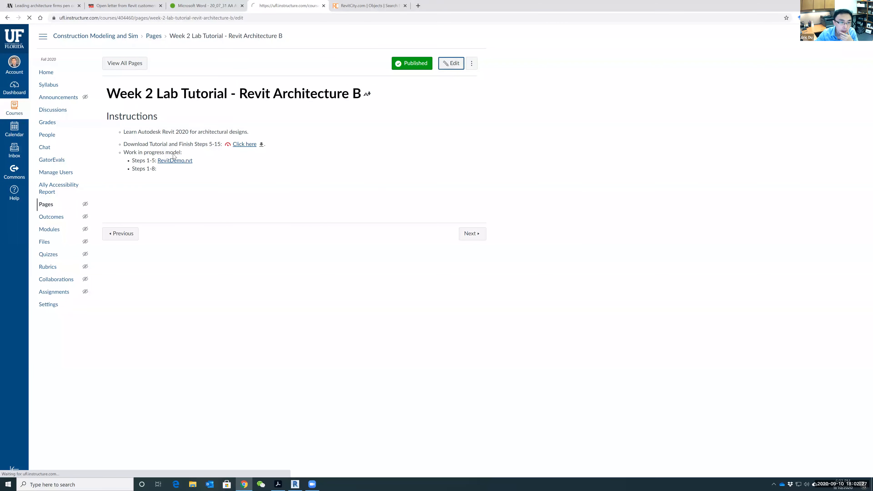
# - Edit the page again, upload RevitDemo.rvt from the Desktop to course files as the link for Steps 1-8, and save the page
pyautogui.click(451, 64)
pyautogui.click(441, 64)
pyautogui.click(436, 312)
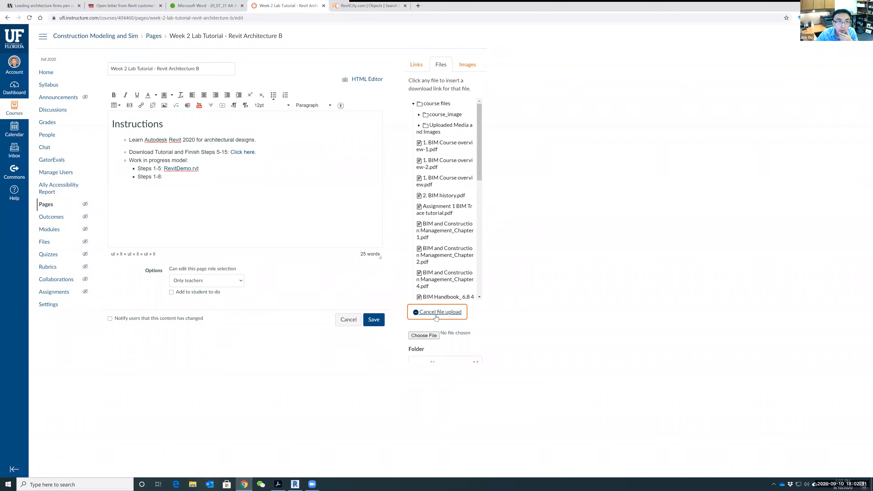
pyautogui.click(424, 334)
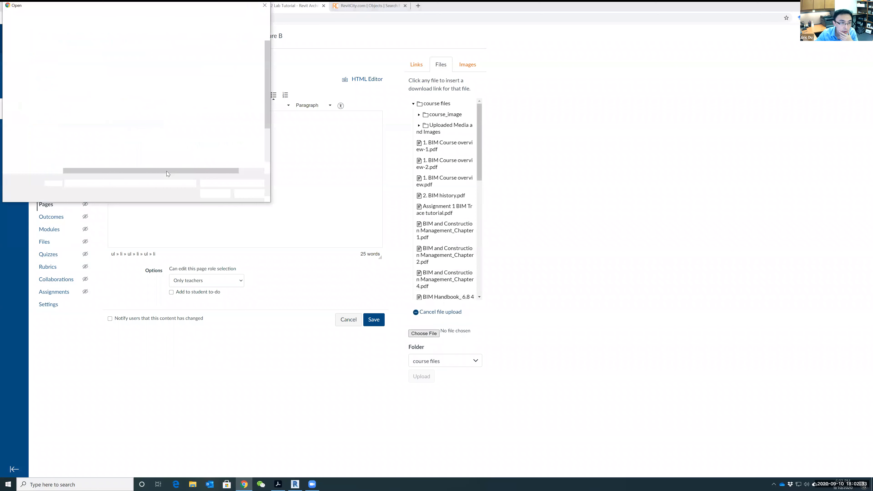
pyautogui.scroll(-2, 131, 128)
pyautogui.scroll(2, 110, 132)
pyautogui.doubleClick(84, 145)
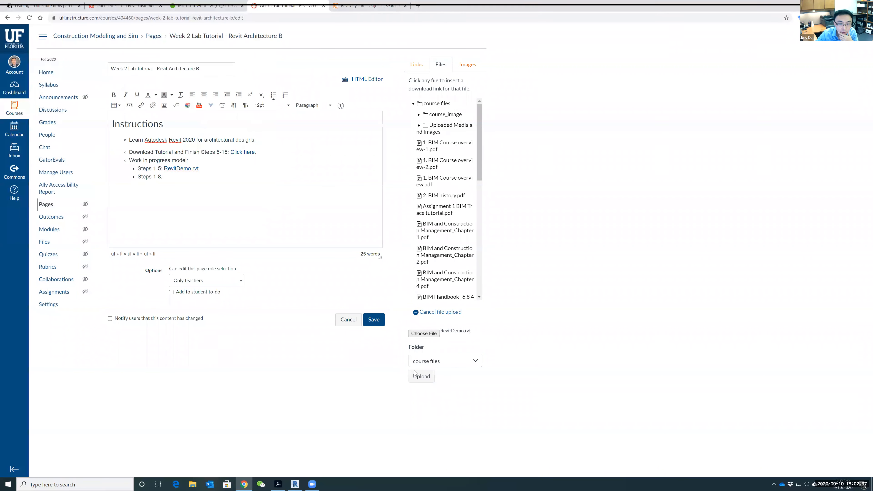
pyautogui.click(421, 377)
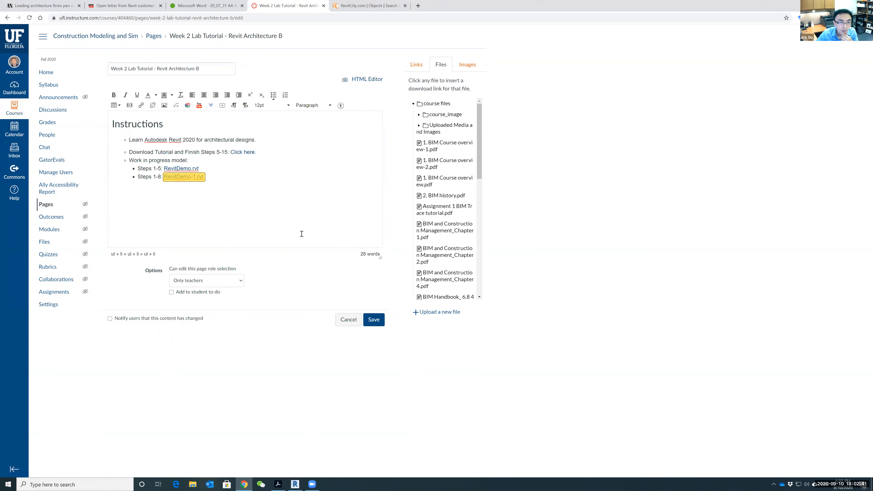
pyautogui.click(379, 321)
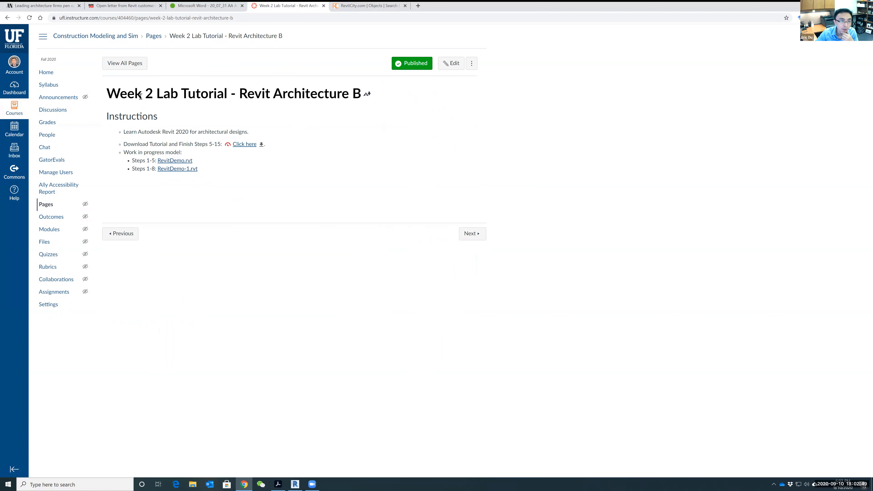
pyautogui.moveTo(126, 94); pyautogui.dragTo(217, 95)
pyautogui.click(220, 115)
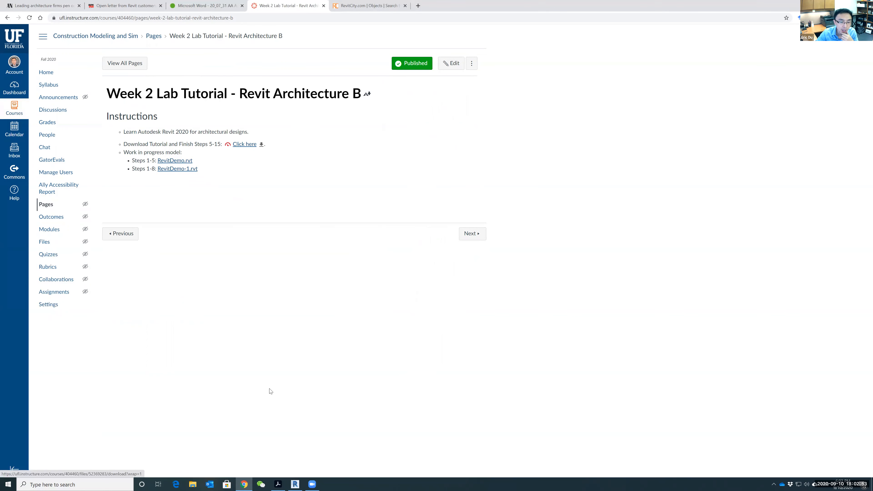
# - Switch back to Revit and open the South building elevation
pyautogui.click(295, 484)
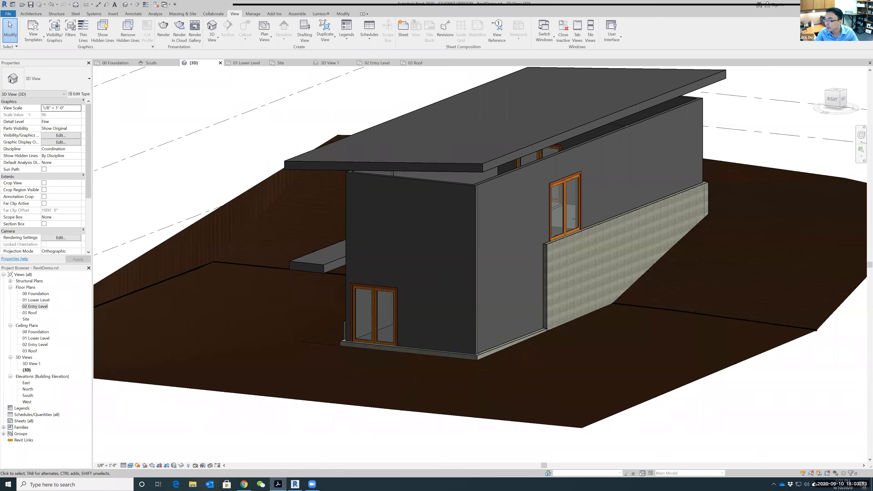
pyautogui.scroll(-2, 212, 198)
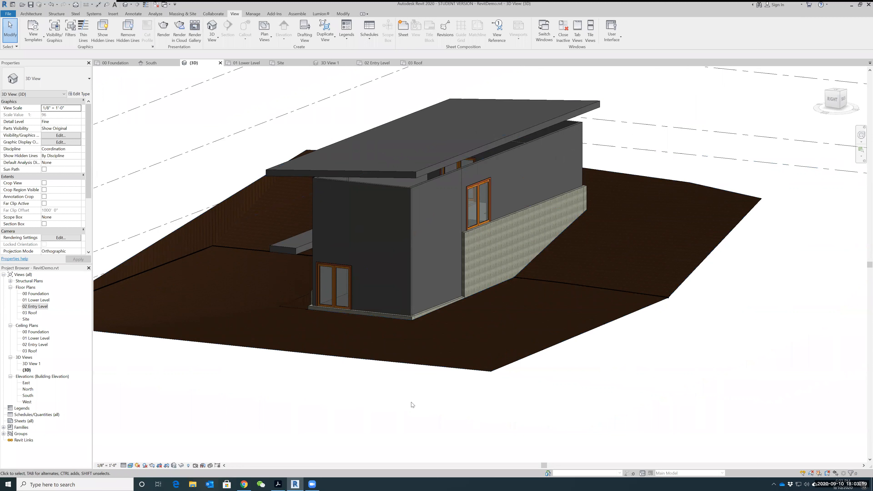
pyautogui.scroll(-1, 413, 405)
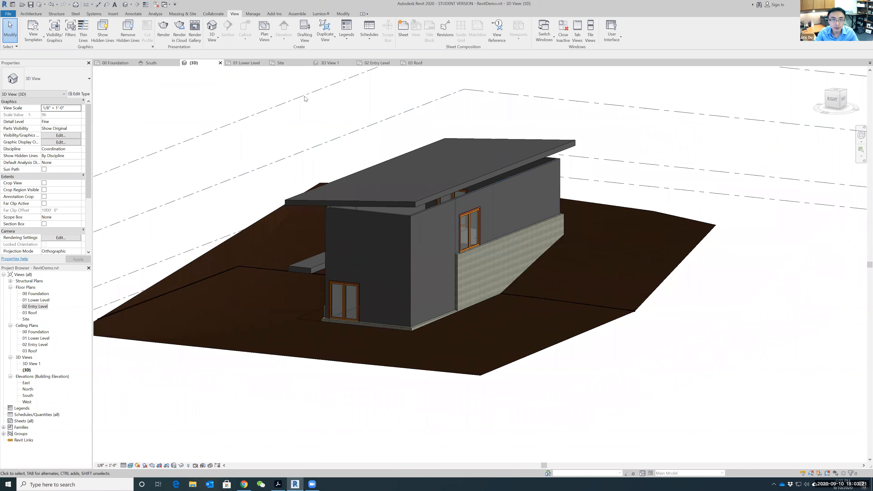
pyautogui.scroll(-1, 306, 100)
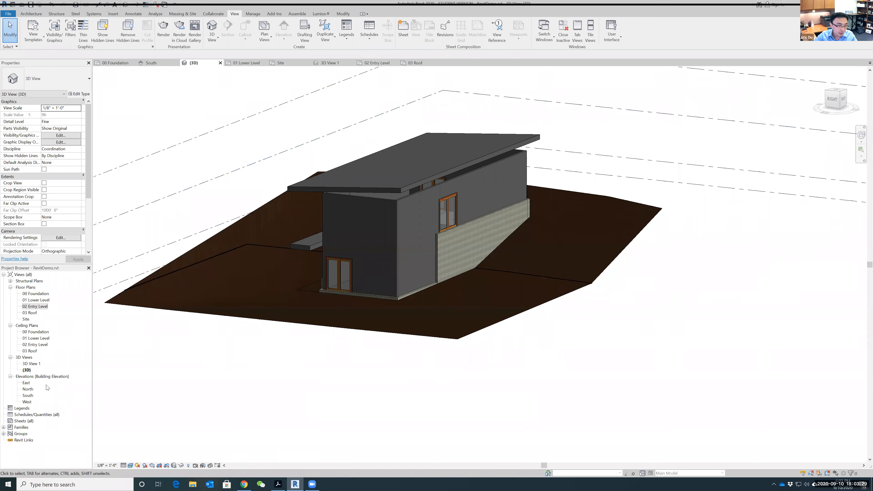
pyautogui.click(26, 377)
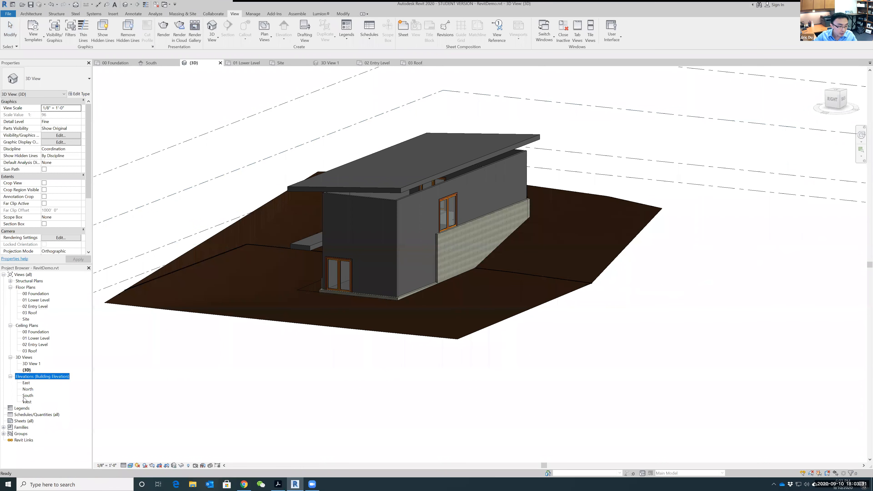
pyautogui.doubleClick(25, 396)
pyautogui.moveTo(529, 158); pyautogui.dragTo(462, 175, button='middle')
pyautogui.scroll(1, 510, 160)
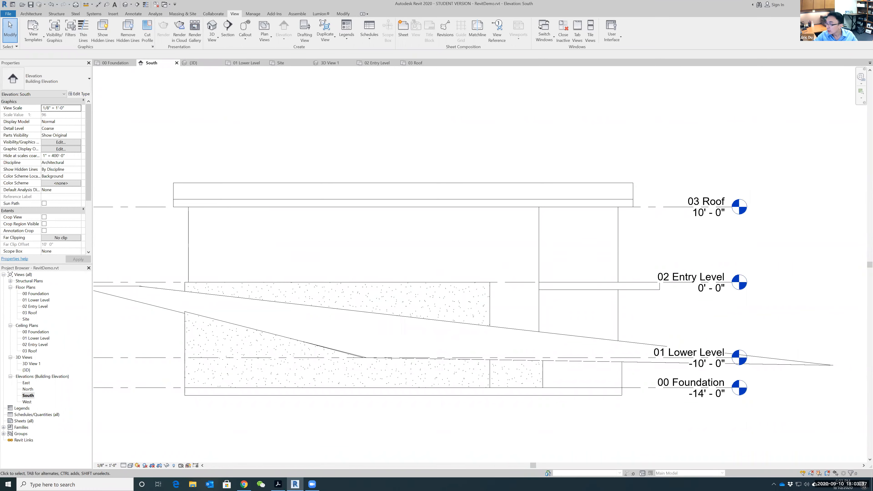
# - Place two Window-Casement-Double 34" x 36" windows side by side in the upper part of the concrete retaining wall
pyautogui.click(31, 13)
pyautogui.click(58, 27)
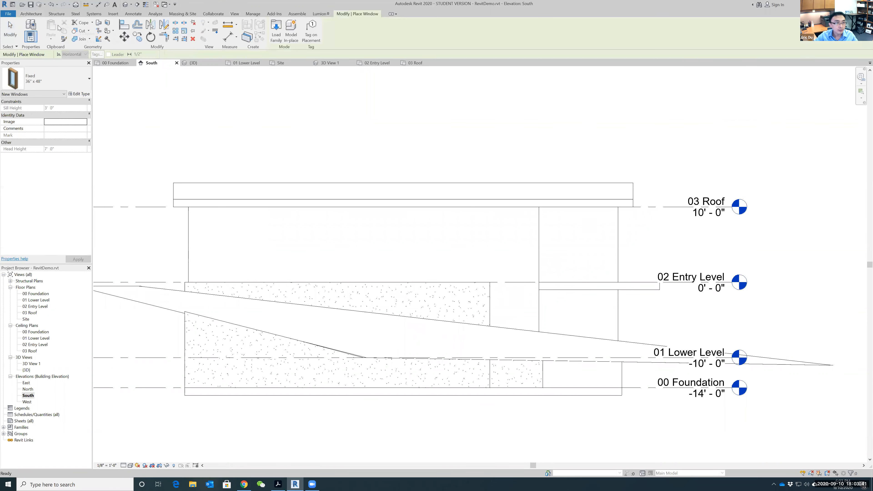
pyautogui.click(88, 79)
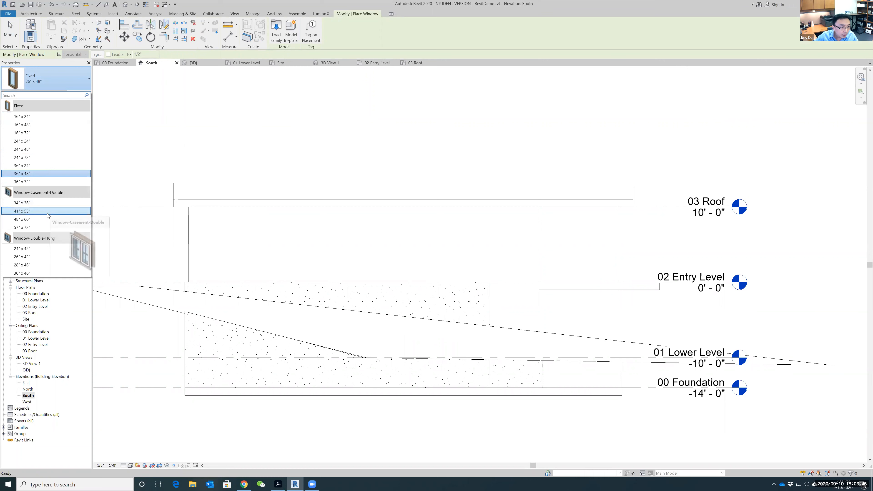
pyautogui.click(25, 203)
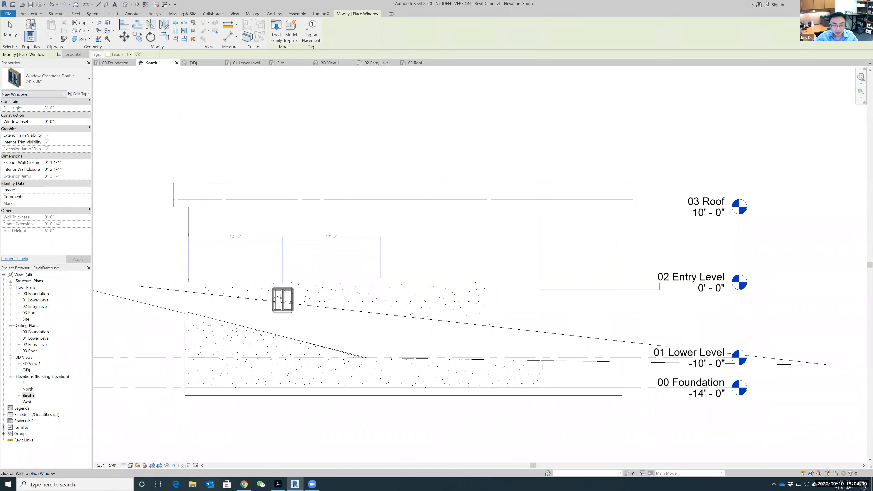
pyautogui.click(282, 300)
pyautogui.click(361, 304)
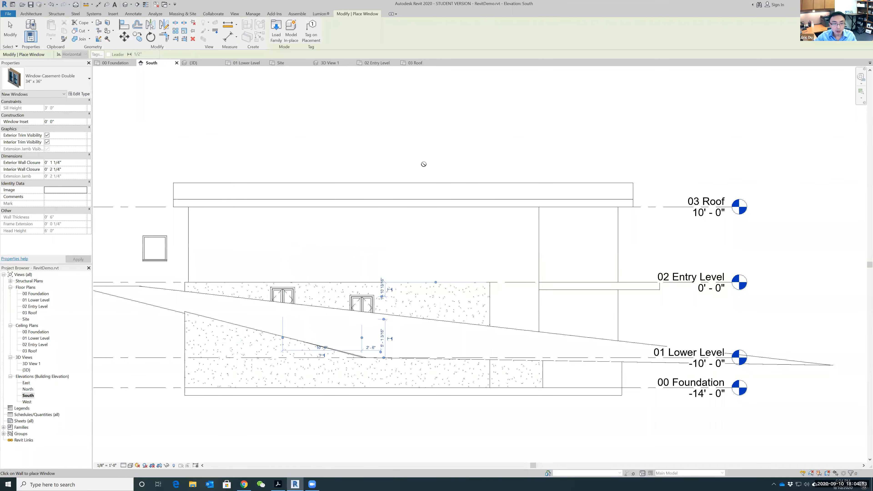
pyautogui.press('Escape')
pyautogui.press('Escape')
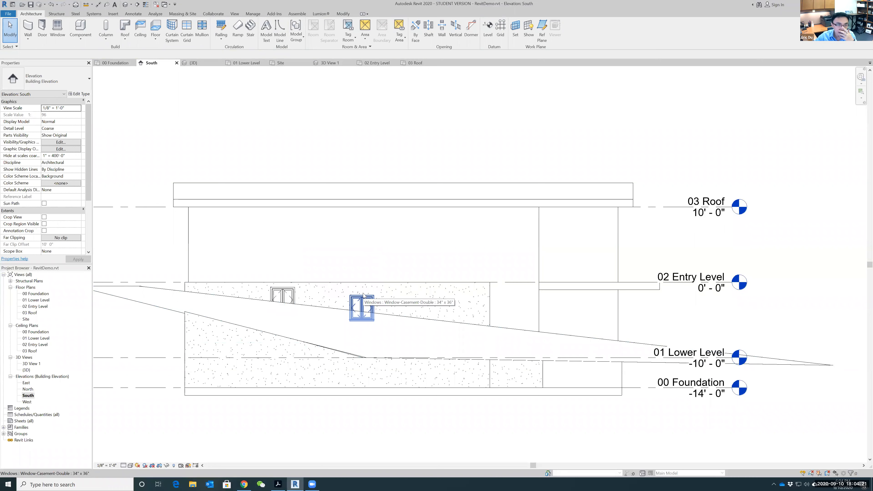
# - Try to align the retaining wall's top edge to the left window's top trim, and undo the alignment
pyautogui.click(287, 290)
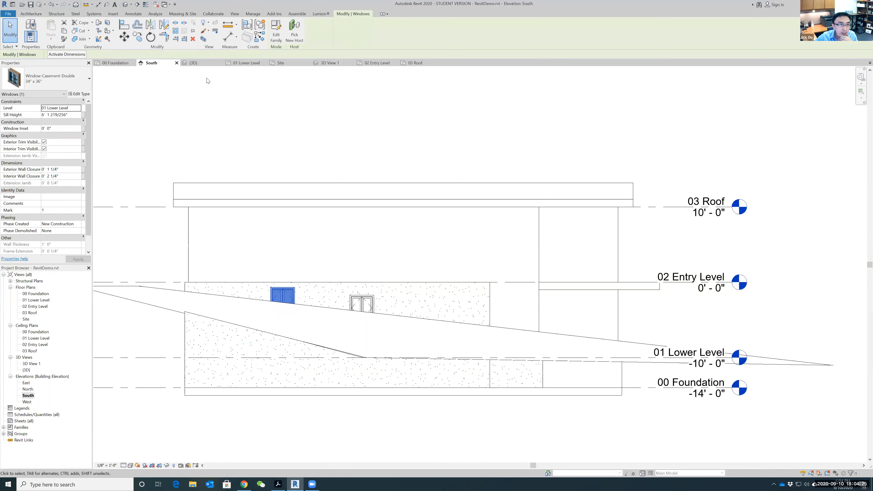
pyautogui.click(125, 28)
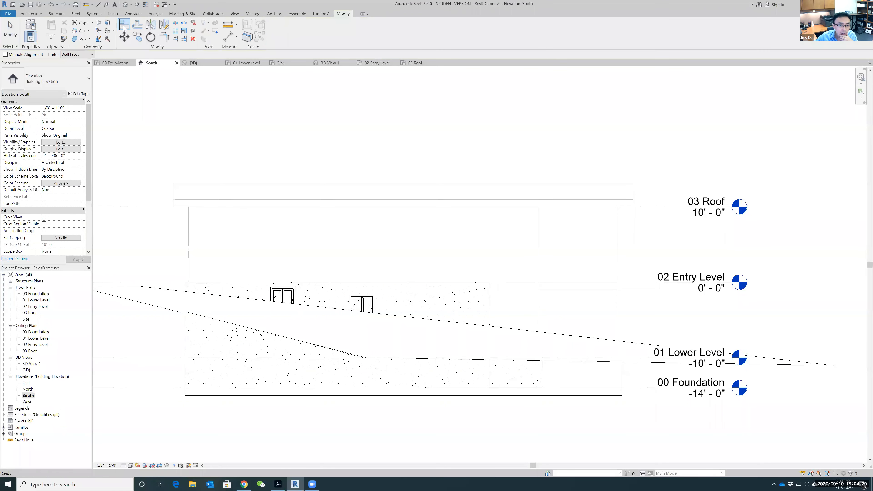
pyautogui.scroll(5, 299, 290)
pyautogui.click(272, 288)
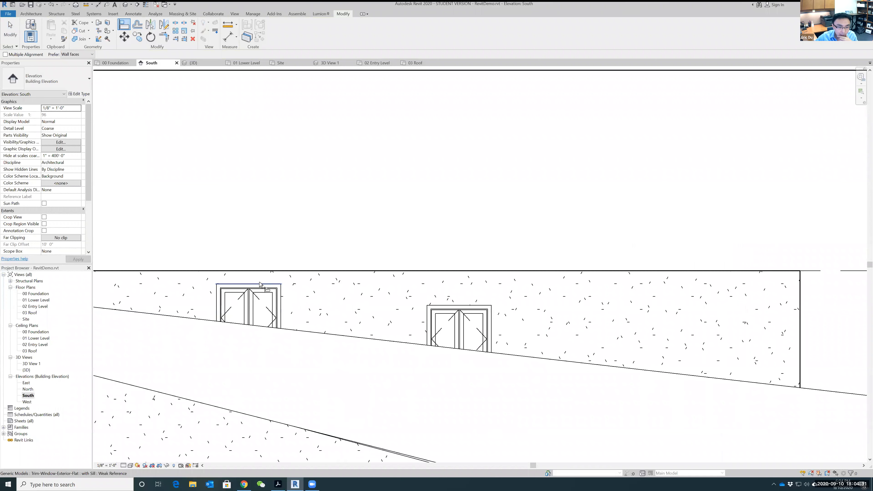
pyautogui.click(255, 272)
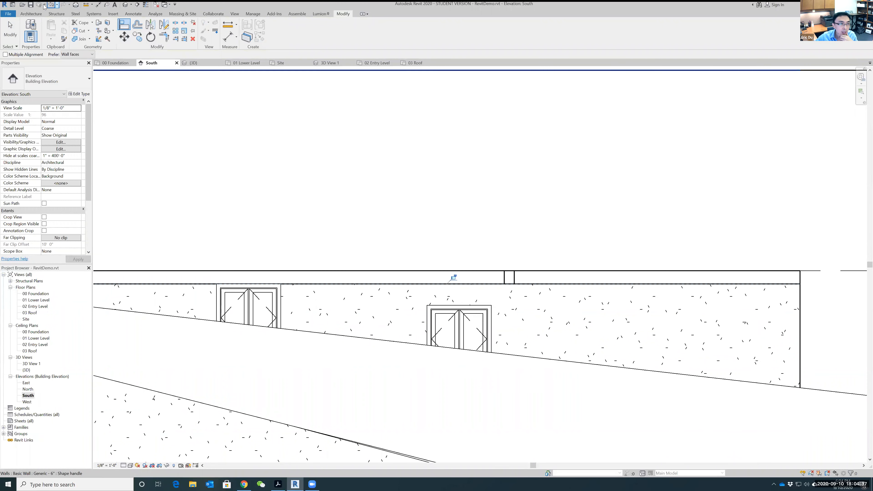
pyautogui.click(50, 4)
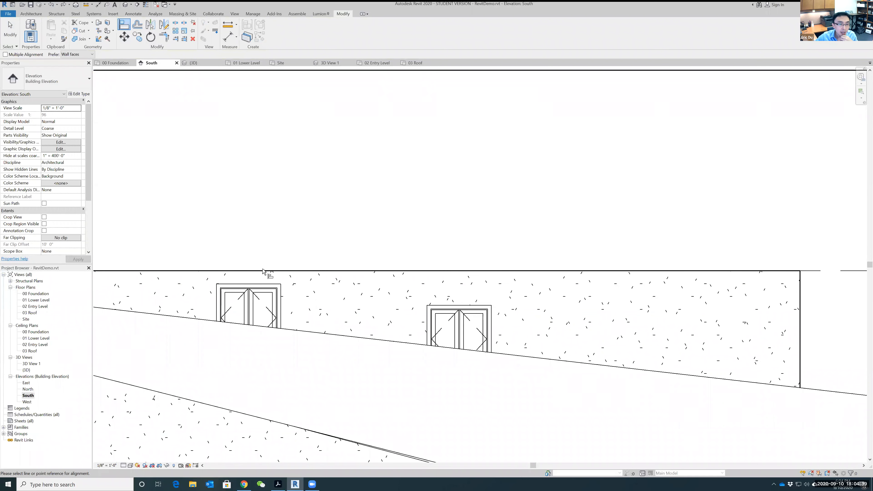
pyautogui.press('Escape')
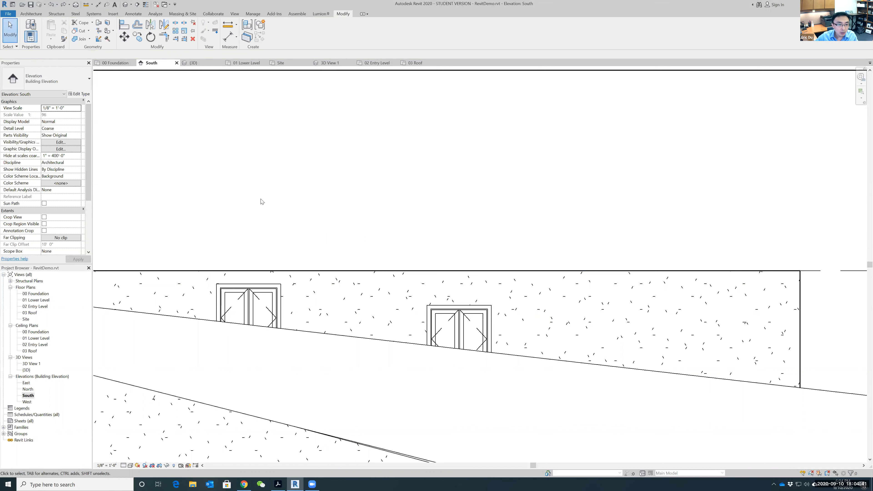
pyautogui.click(125, 27)
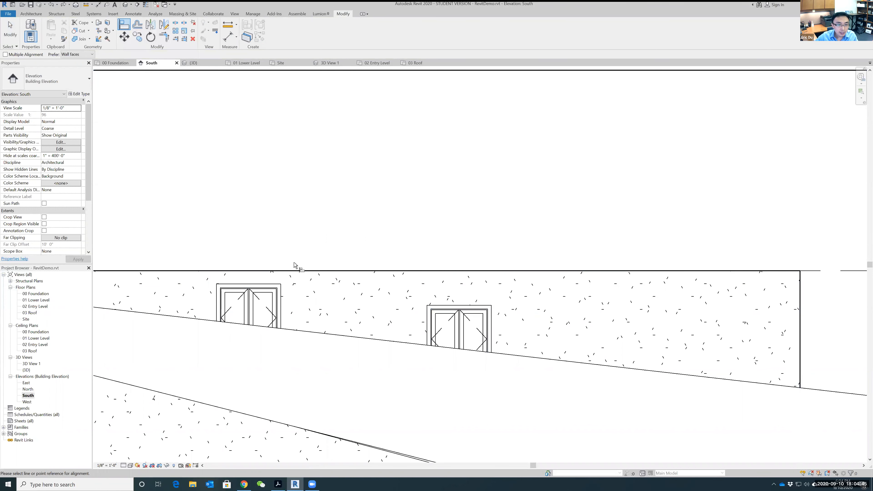
pyautogui.click(289, 272)
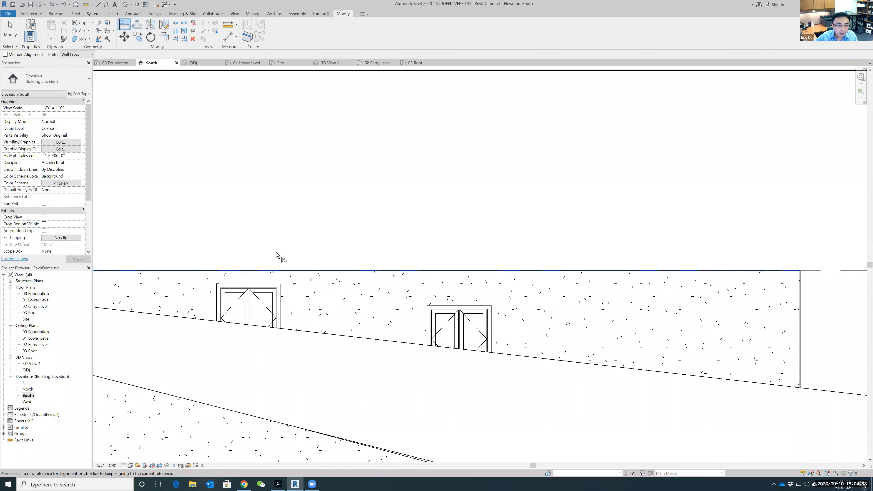
pyautogui.press('Escape')
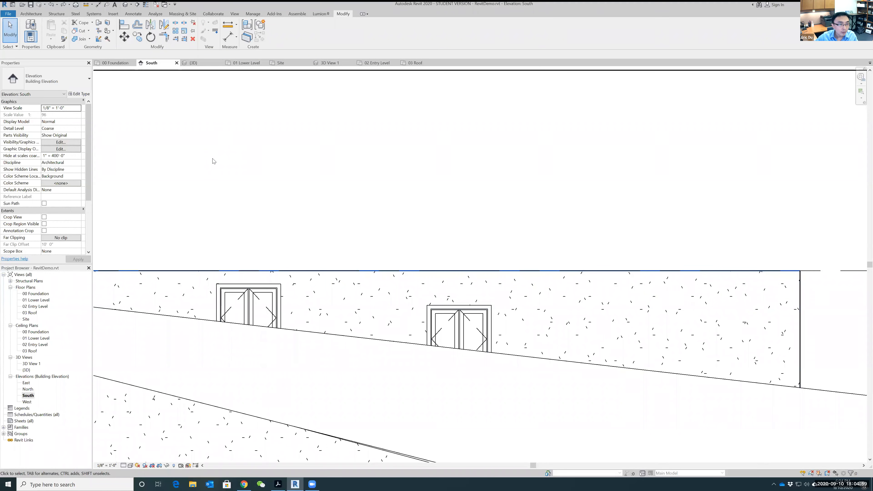
pyautogui.scroll(-5, 515, 301)
pyautogui.scroll(2, 470, 248)
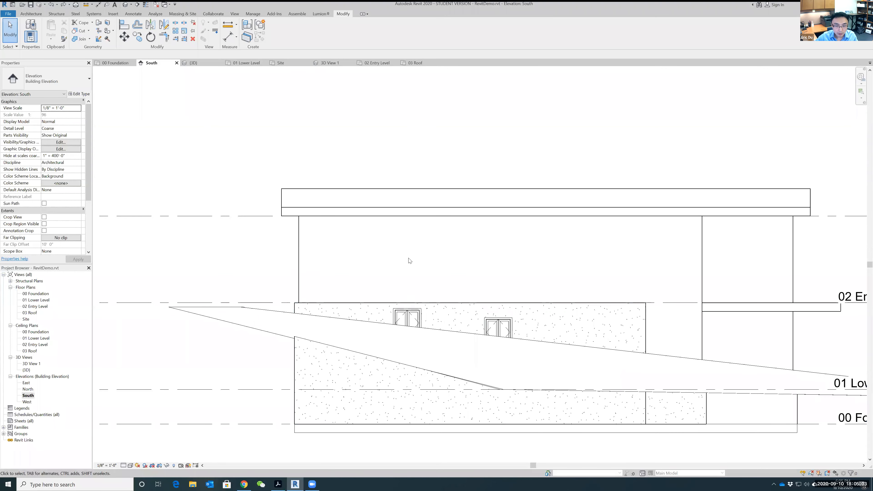
pyautogui.scroll(2, 409, 259)
pyautogui.click(426, 319)
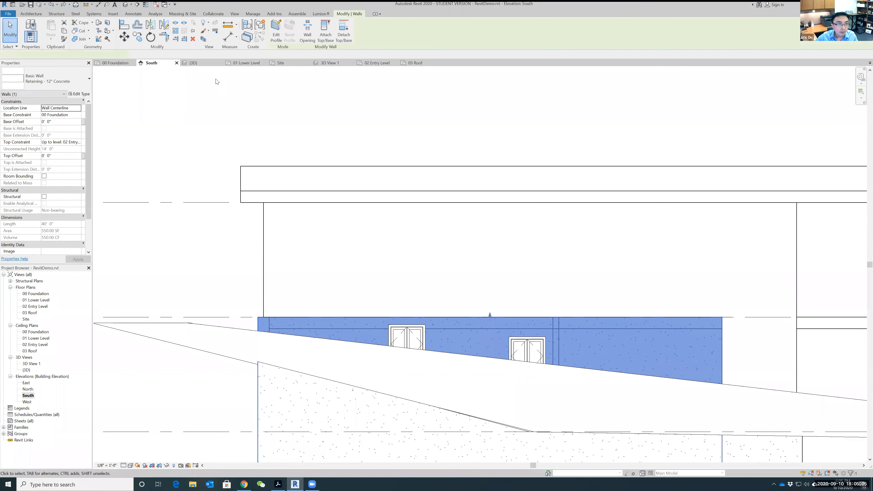
pyautogui.click(124, 25)
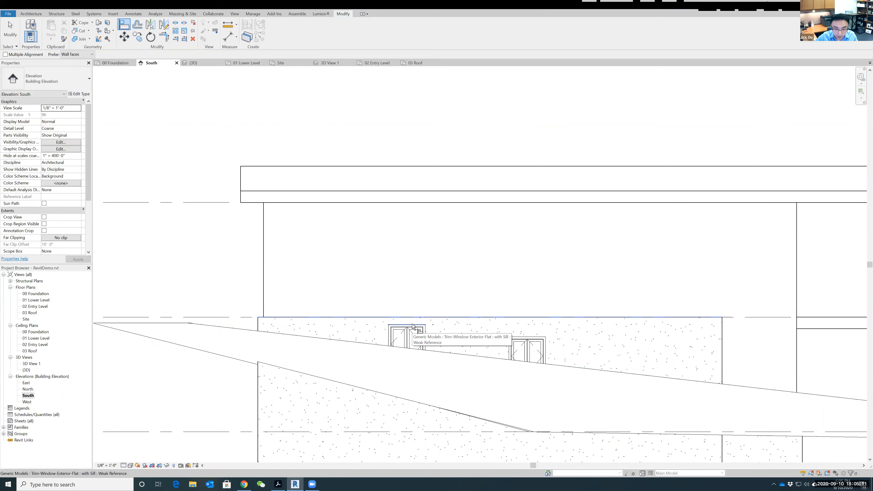
pyautogui.press('Escape')
pyautogui.press('Escape')
pyautogui.scroll(3, 429, 275)
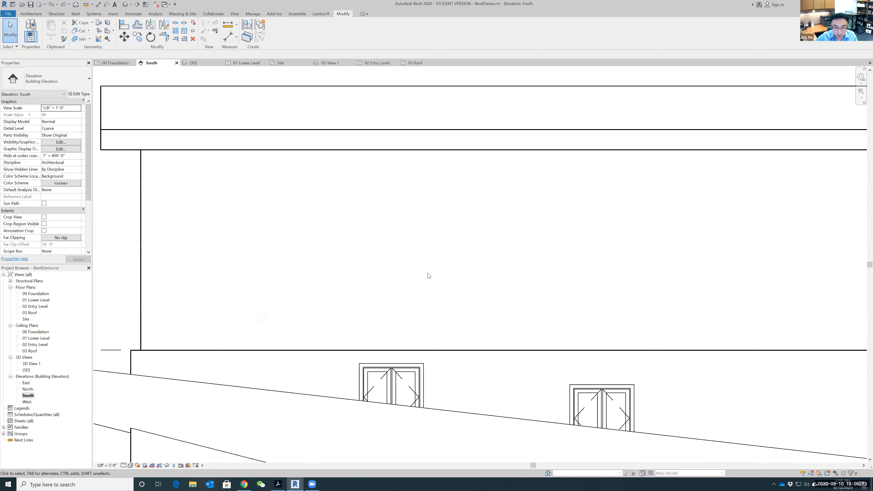
# - Try to align the right window's top trim with the retaining wall's top edge
pyautogui.scroll(-4, 446, 265)
pyautogui.moveTo(481, 282); pyautogui.dragTo(386, 239, button='middle')
pyautogui.scroll(2, 407, 261)
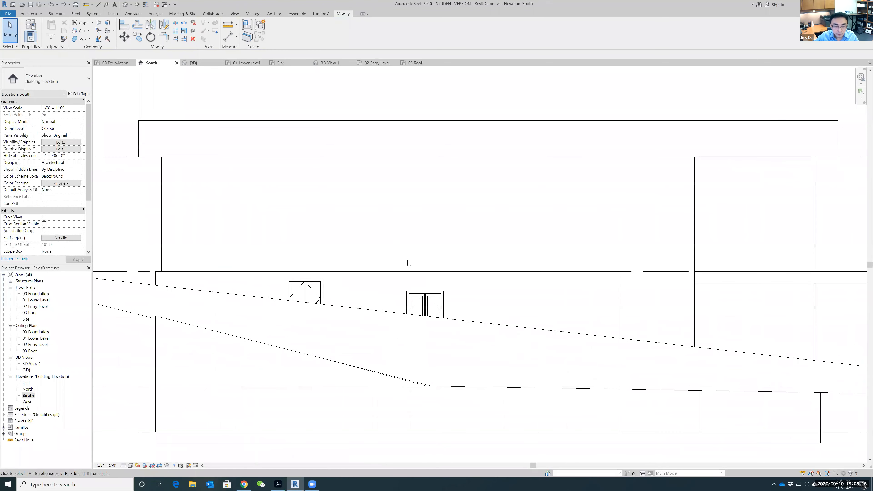
pyautogui.scroll(-1, 408, 262)
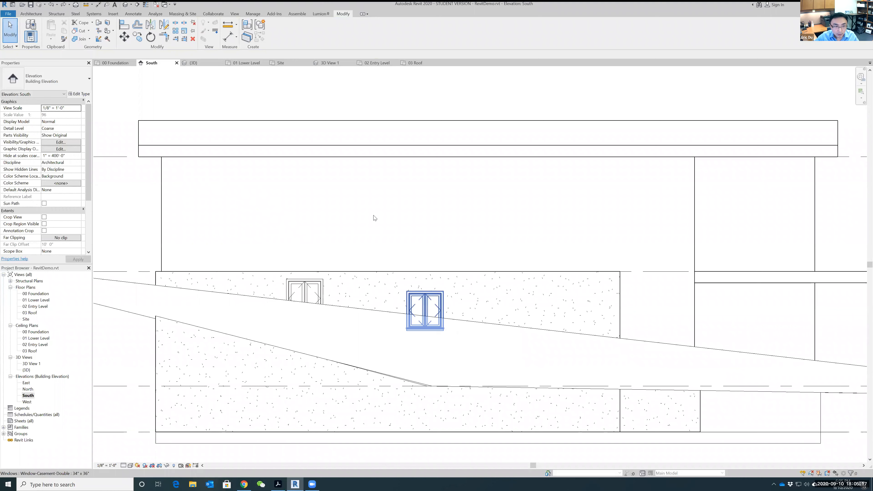
pyautogui.click(426, 304)
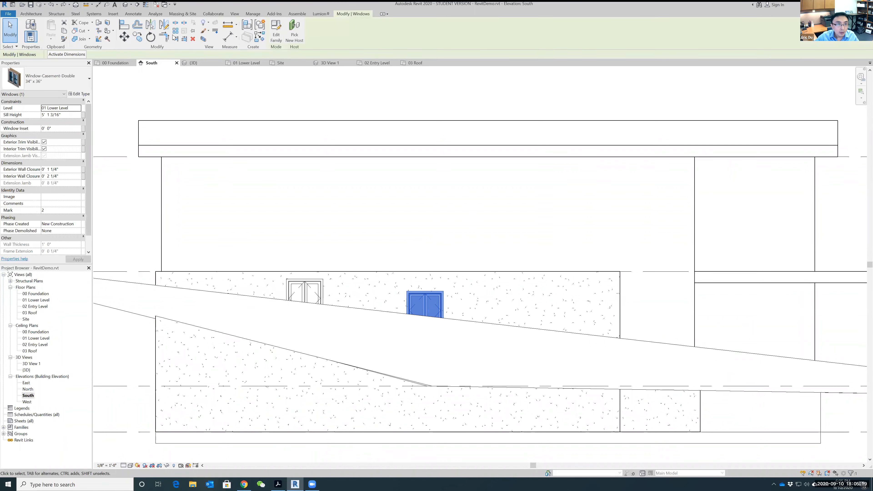
pyautogui.click(124, 25)
pyautogui.click(433, 285)
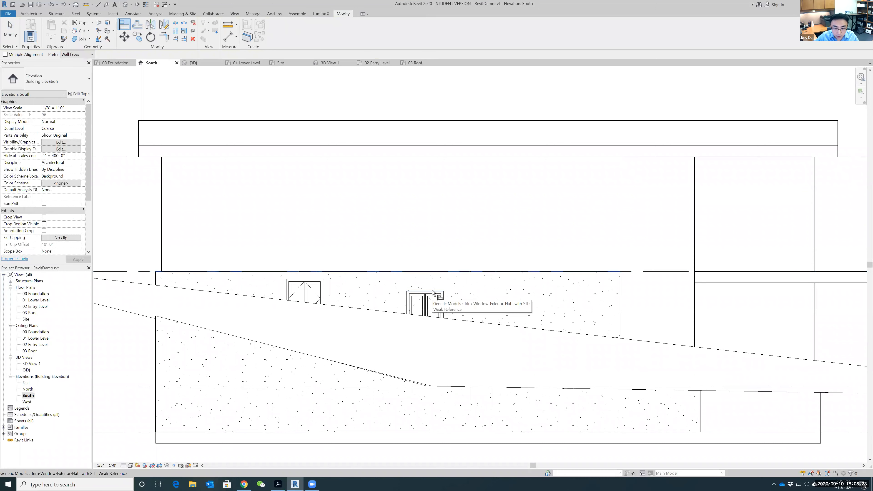
pyautogui.click(433, 292)
pyautogui.press('Escape')
pyautogui.press('Escape')
pyautogui.scroll(-2, 430, 267)
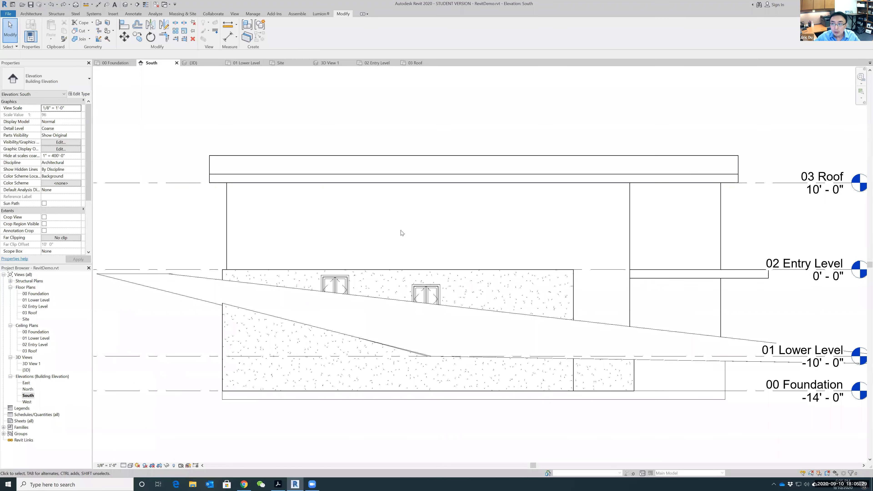
pyautogui.scroll(1, 436, 239)
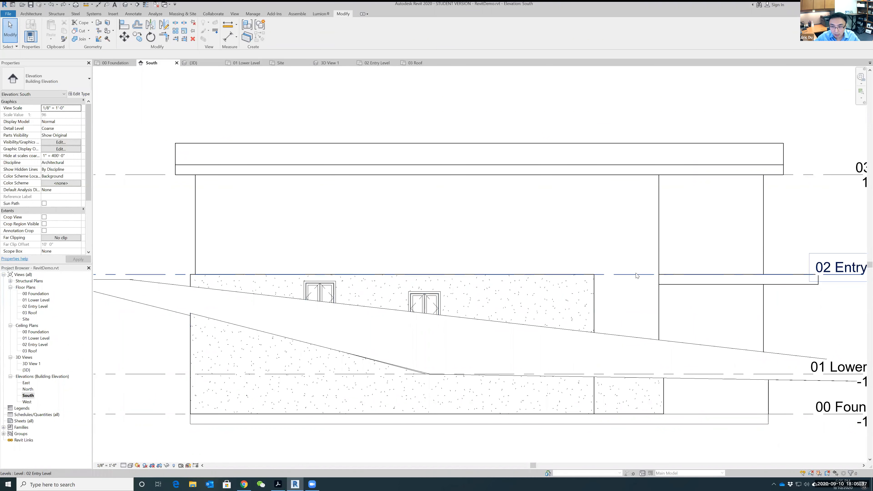
pyautogui.scroll(2, 380, 282)
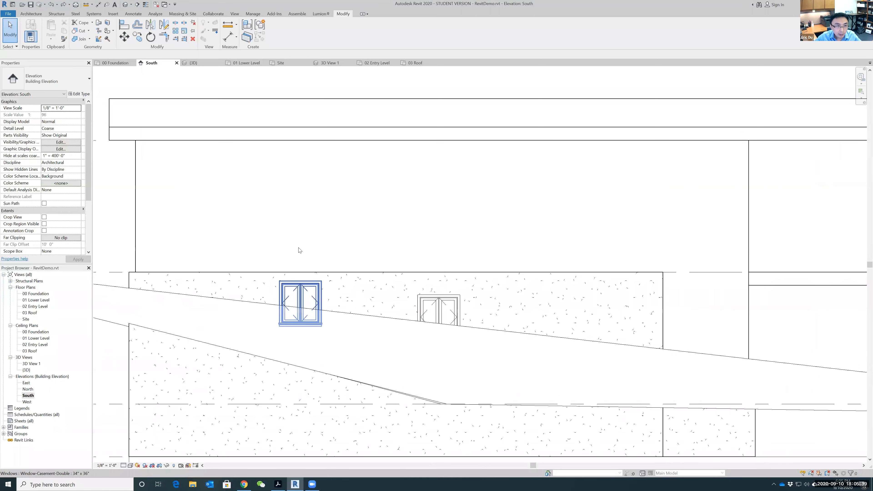
pyautogui.click(124, 25)
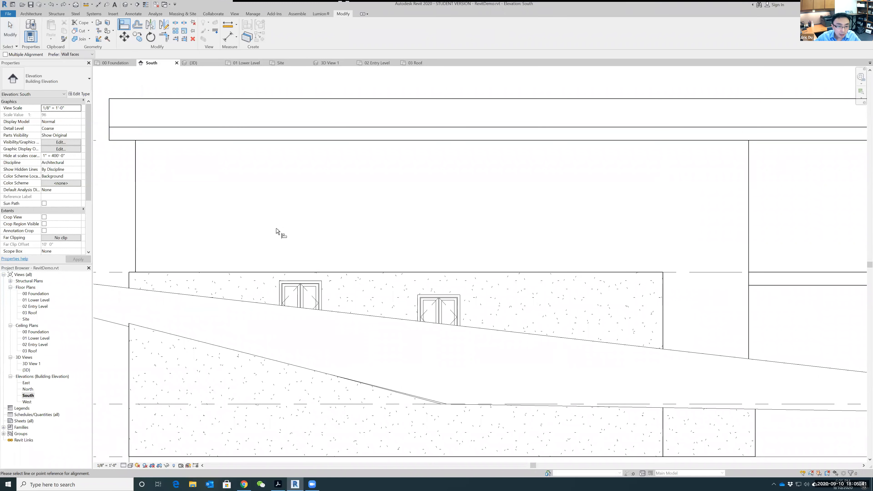
pyautogui.click(295, 272)
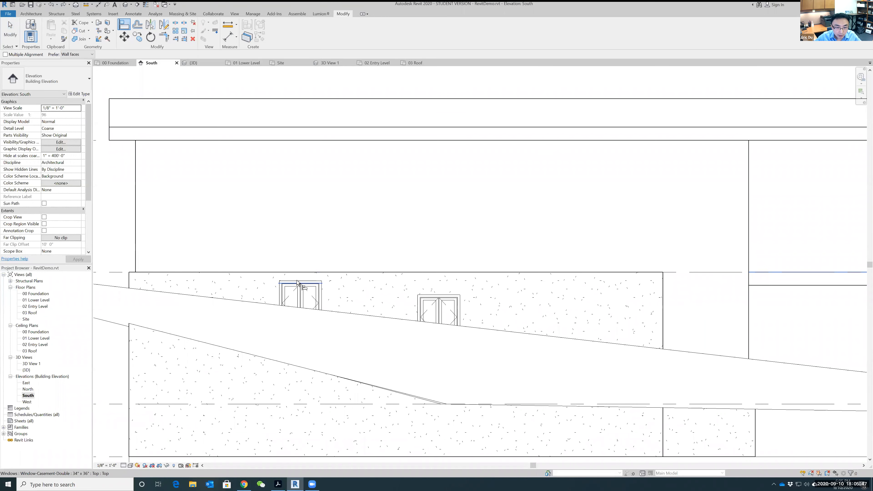
pyautogui.press('Escape')
# - Try the Align tool with the left window's top trim as reference and the Entry Level floor edge as target, and undo the alignment
pyautogui.click(125, 25)
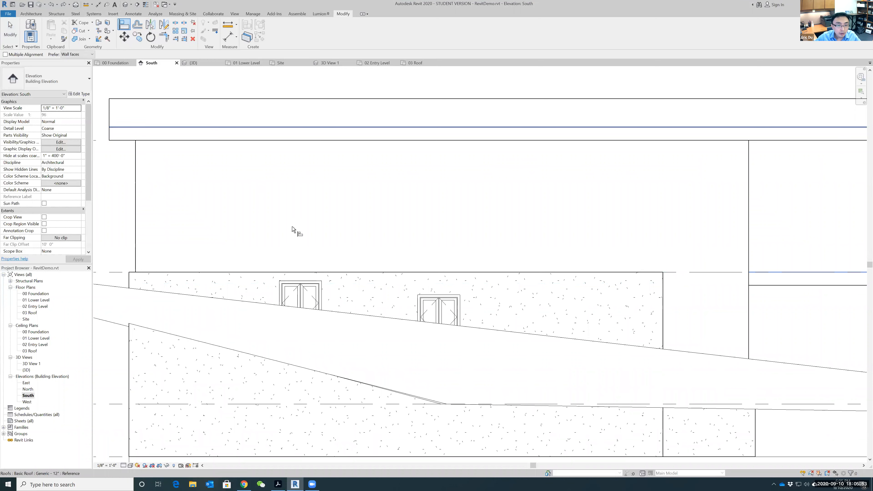
pyautogui.click(309, 281)
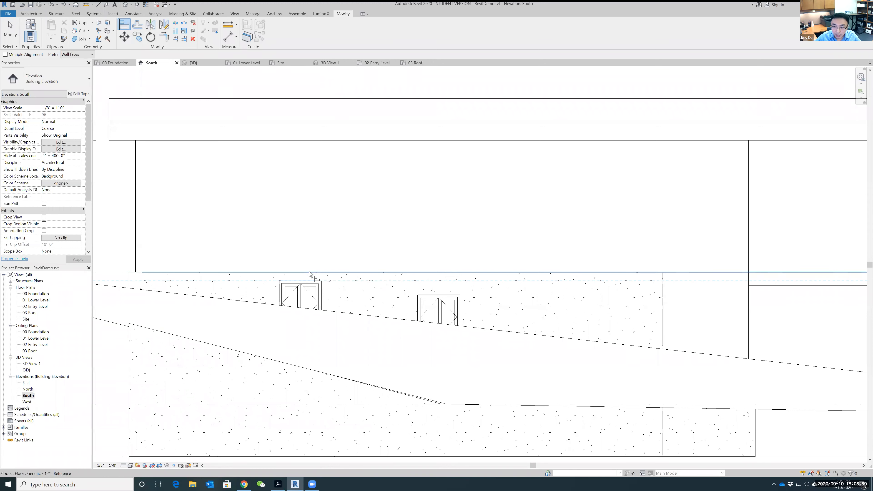
pyautogui.click(309, 272)
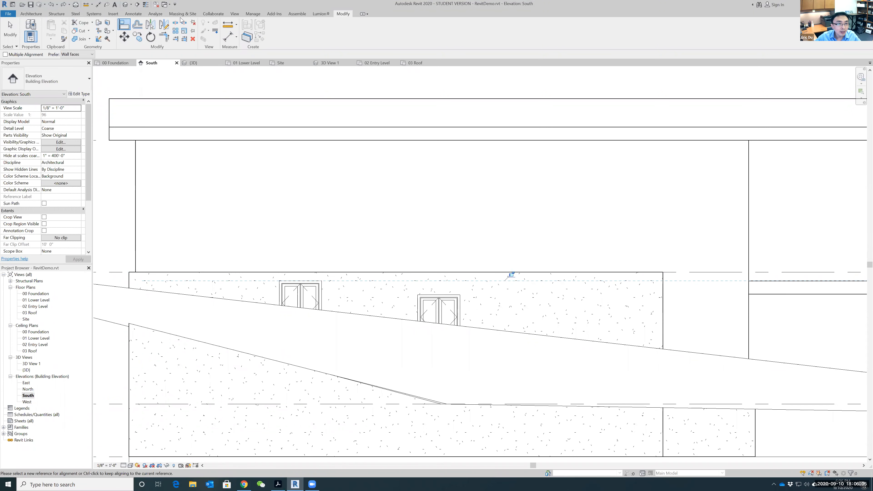
pyautogui.click(51, 5)
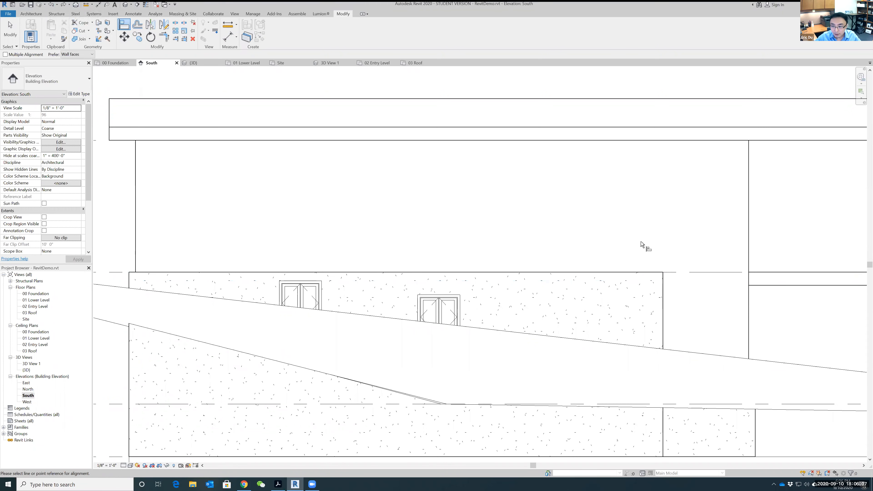
pyautogui.press('Escape')
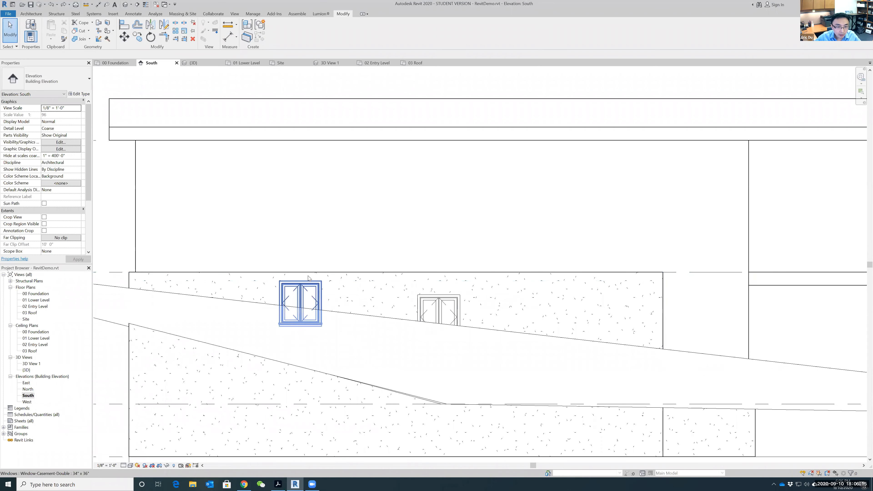
# - Select the left window, retry aligning its top with the 02 Entry Level line, and undo the resulting floor shift
pyautogui.click(303, 283)
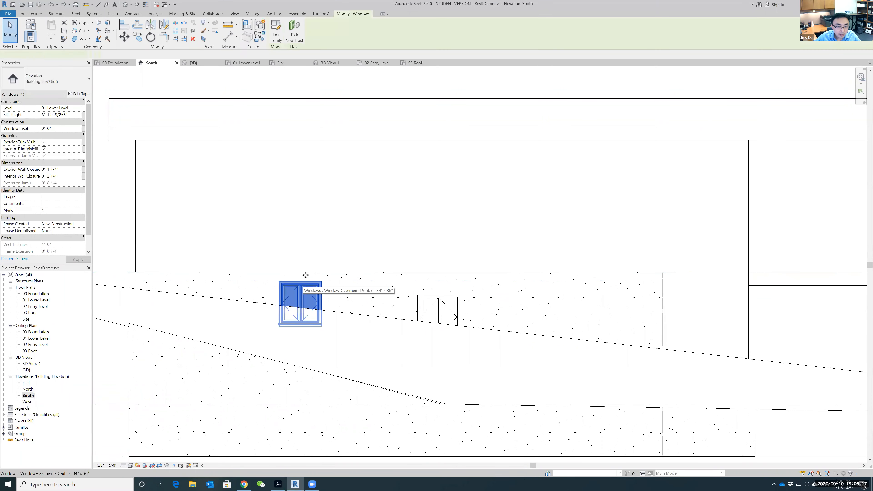
pyautogui.click(125, 24)
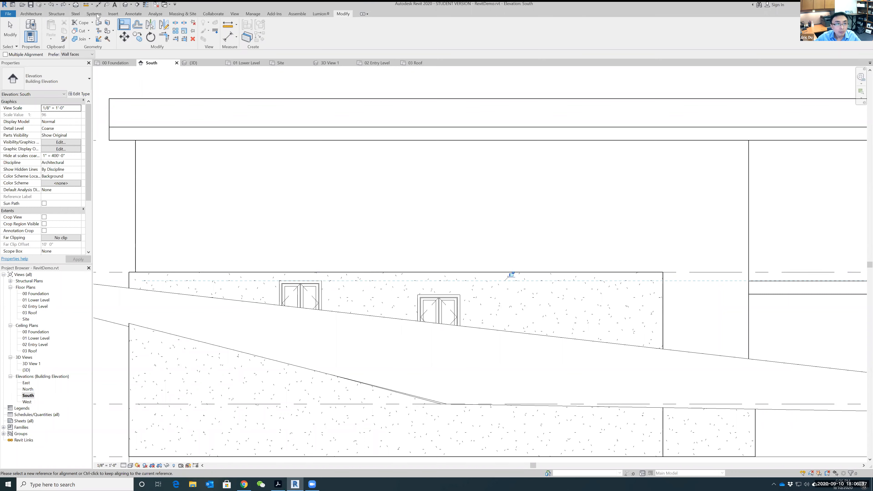
pyautogui.click(51, 4)
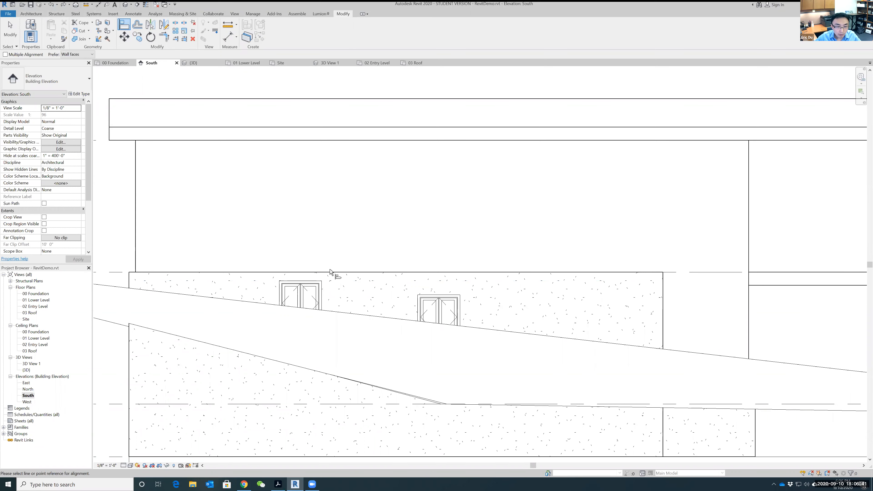
pyautogui.press('Tab')
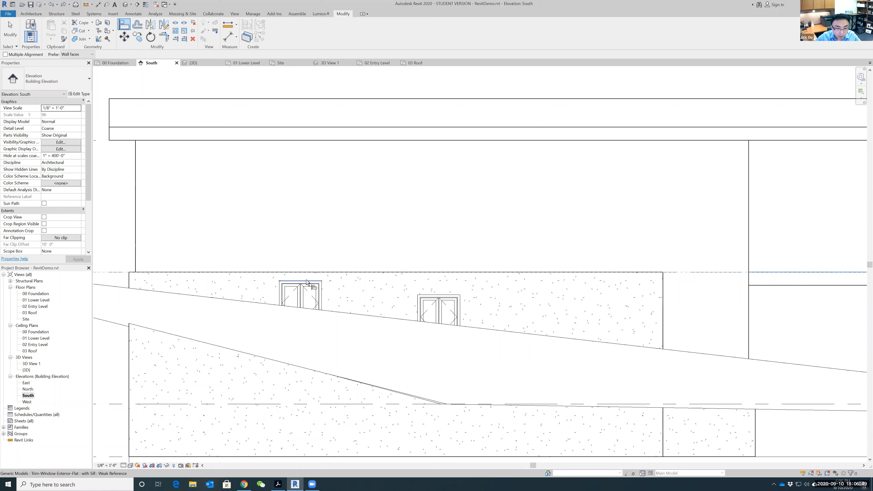
pyautogui.press('Escape')
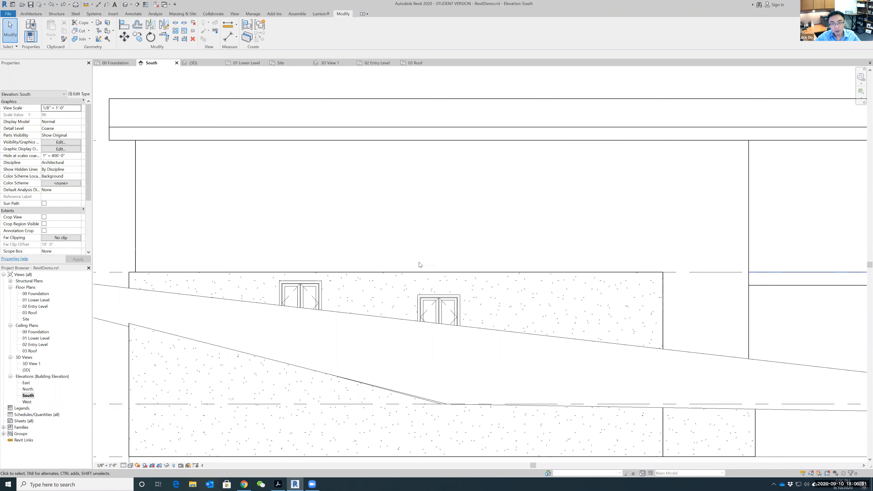
pyautogui.scroll(-2, 447, 214)
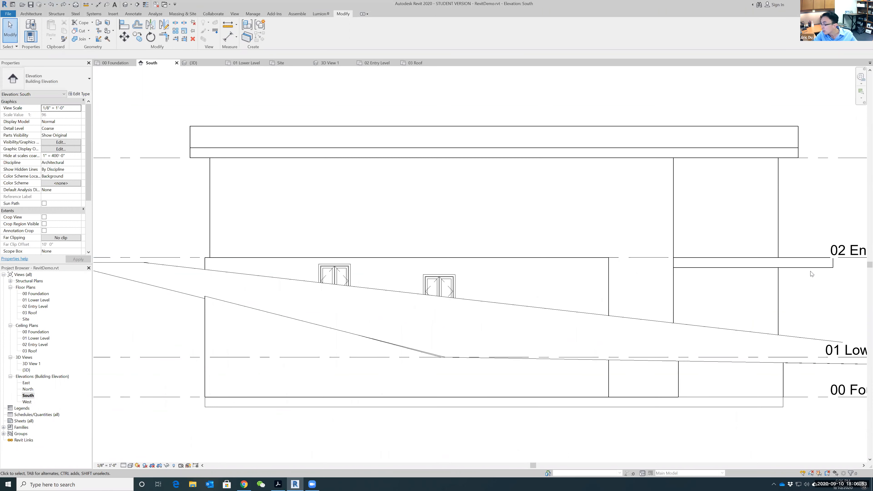
pyautogui.scroll(1, 504, 221)
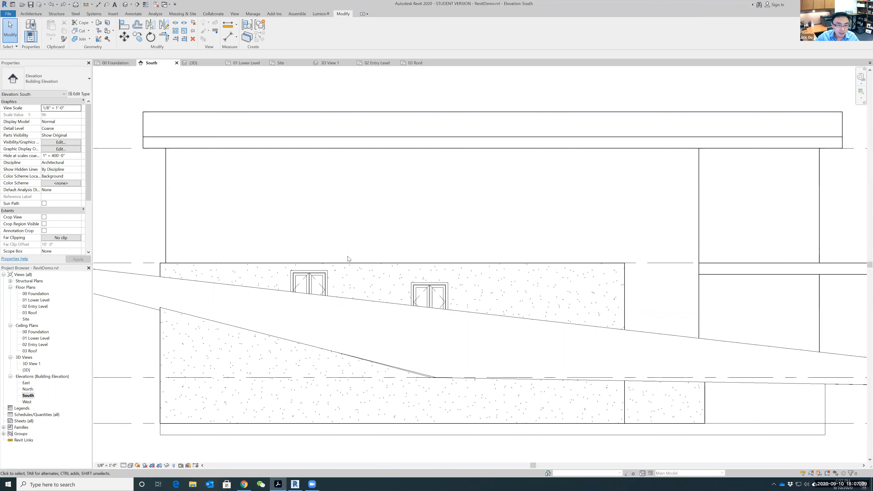
pyautogui.click(125, 26)
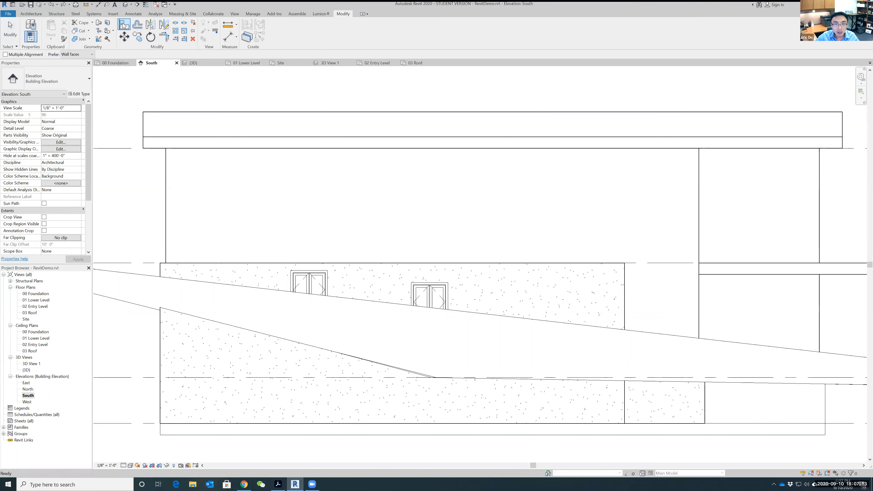
pyautogui.click(353, 263)
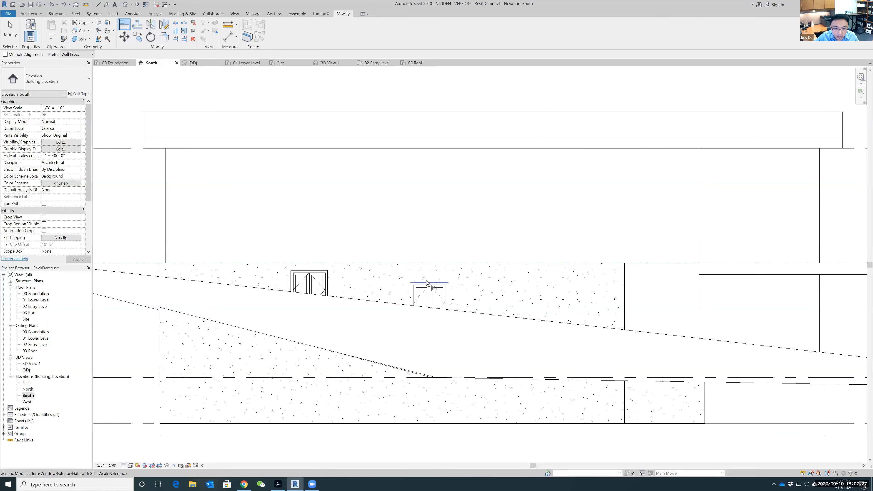
pyautogui.press('Escape')
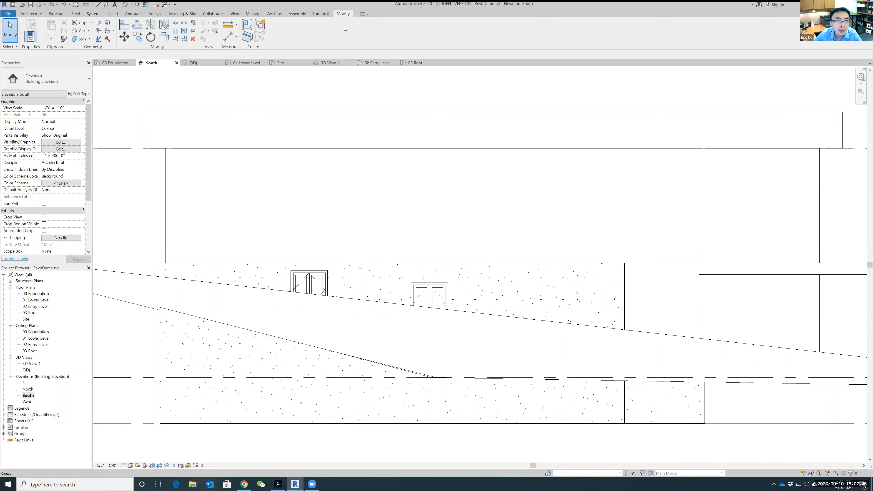
# - Try to align the right window's top trim with the retaining wall's top edge, and undo the alignment
pyautogui.scroll(-3, 188, 248)
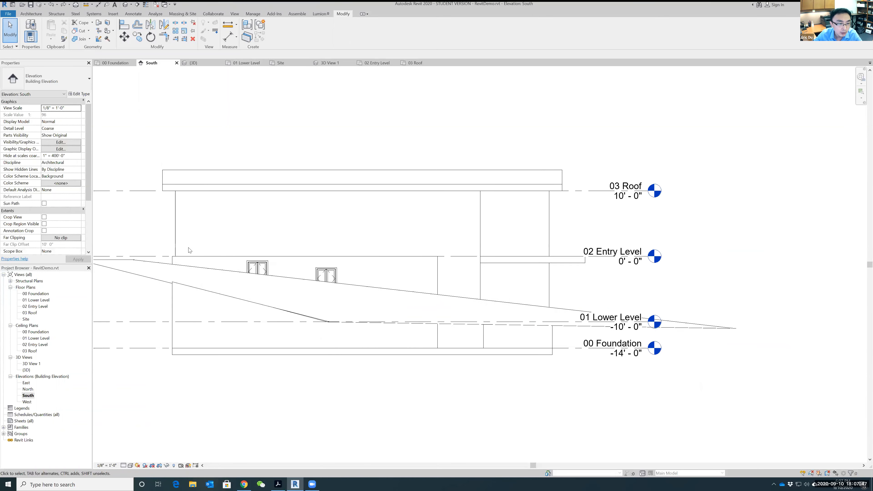
pyautogui.scroll(-2, 189, 250)
pyautogui.scroll(2, 353, 251)
pyautogui.scroll(2, 353, 250)
pyautogui.scroll(-1, 347, 237)
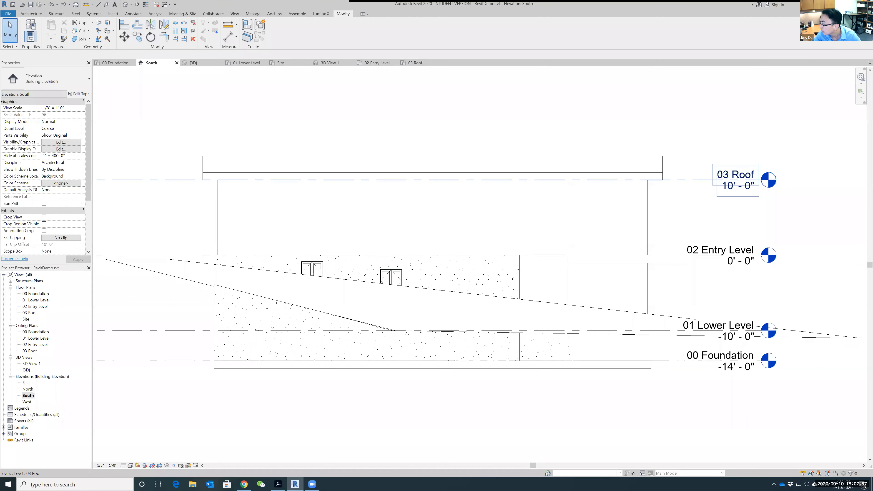
pyautogui.click(123, 25)
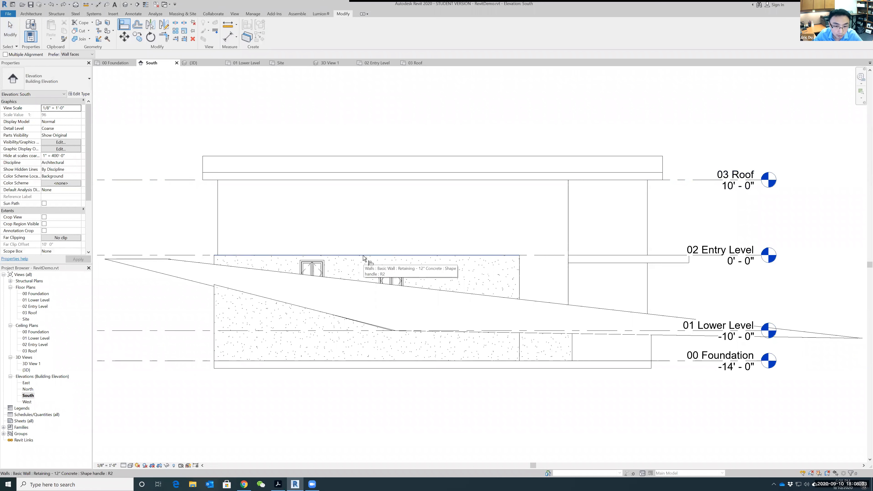
pyautogui.click(350, 258)
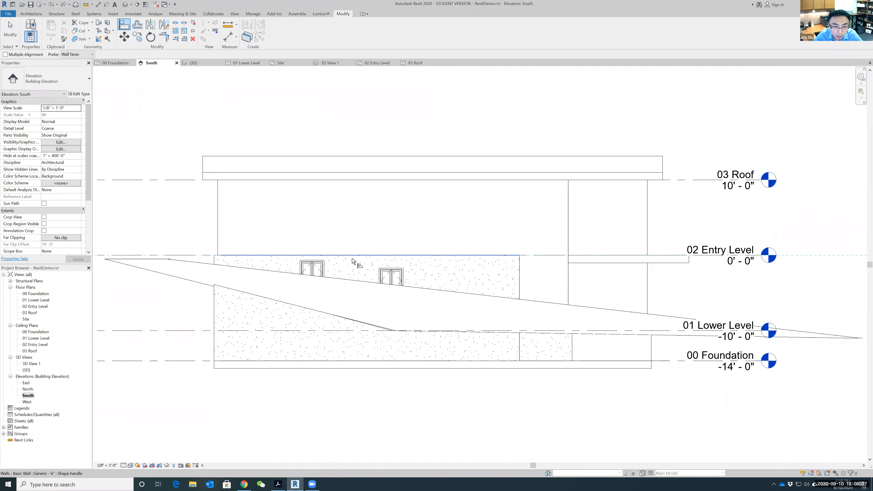
pyautogui.click(393, 271)
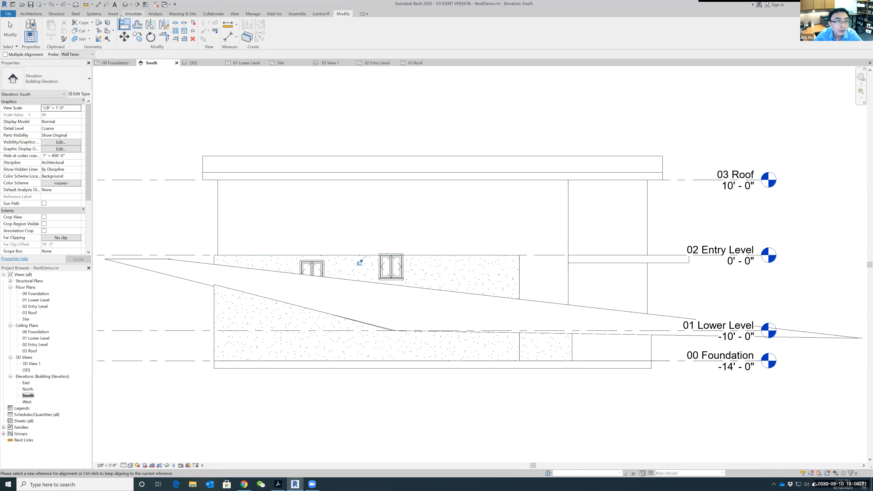
pyautogui.click(51, 4)
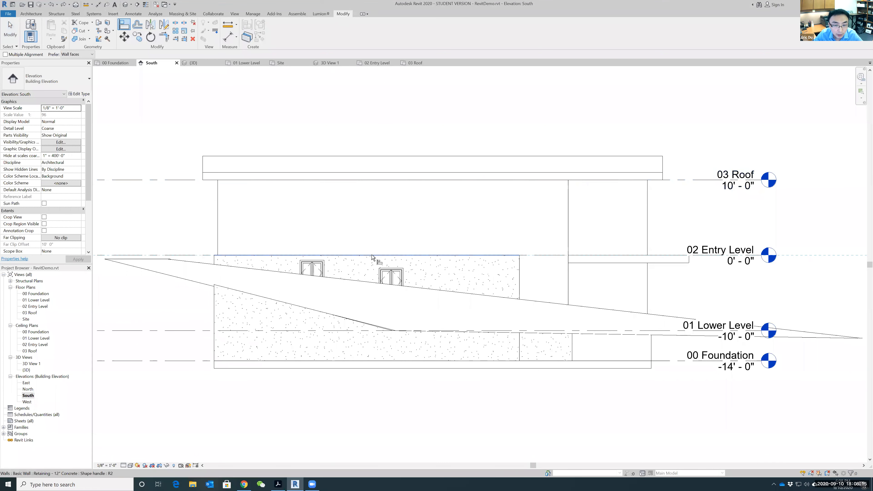
pyautogui.scroll(3, 387, 270)
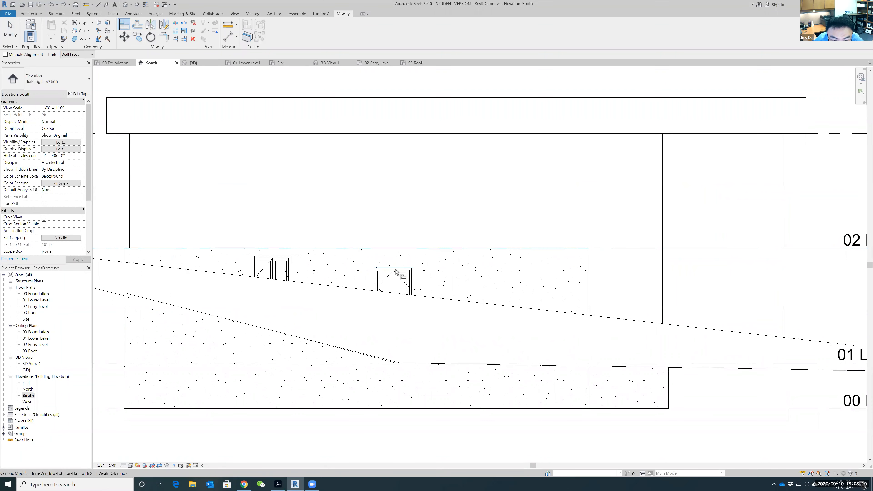
pyautogui.scroll(5, 396, 271)
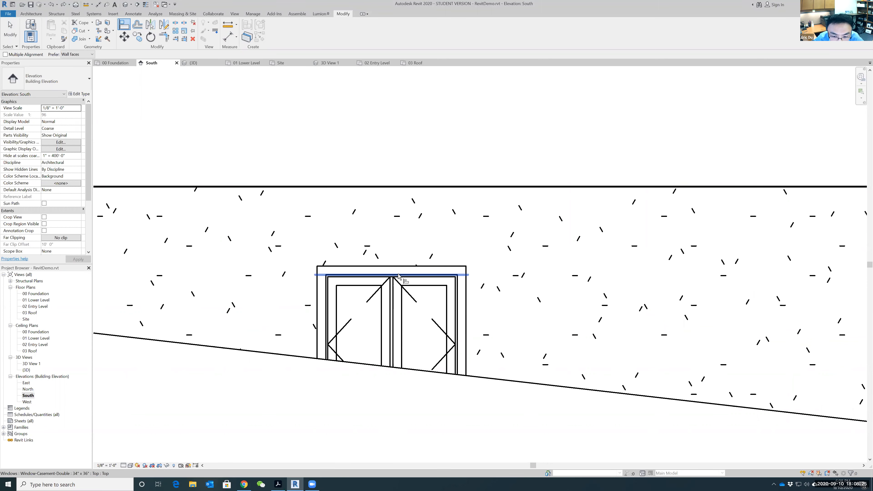
pyautogui.click(400, 274)
pyautogui.press('Escape')
pyautogui.press('Escape')
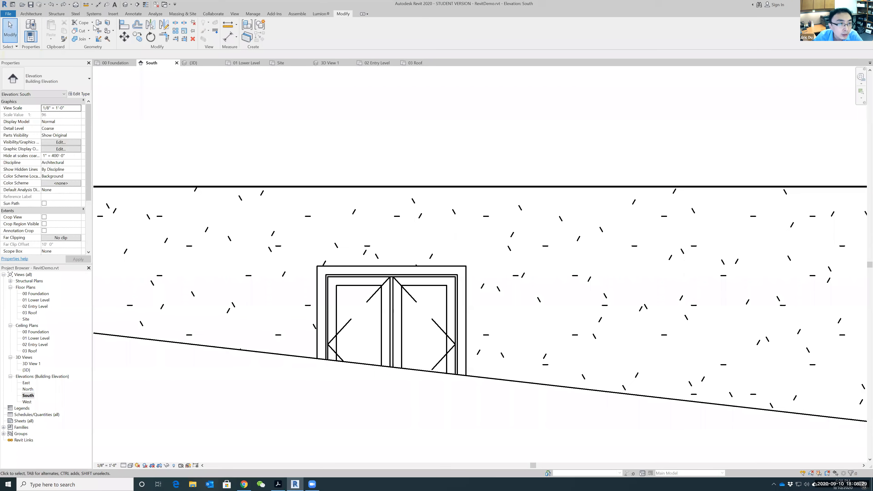
# - Align the top reference of the right casement window, inside its trim, with the wall's top edge at 02 Entry Level
pyautogui.click(124, 24)
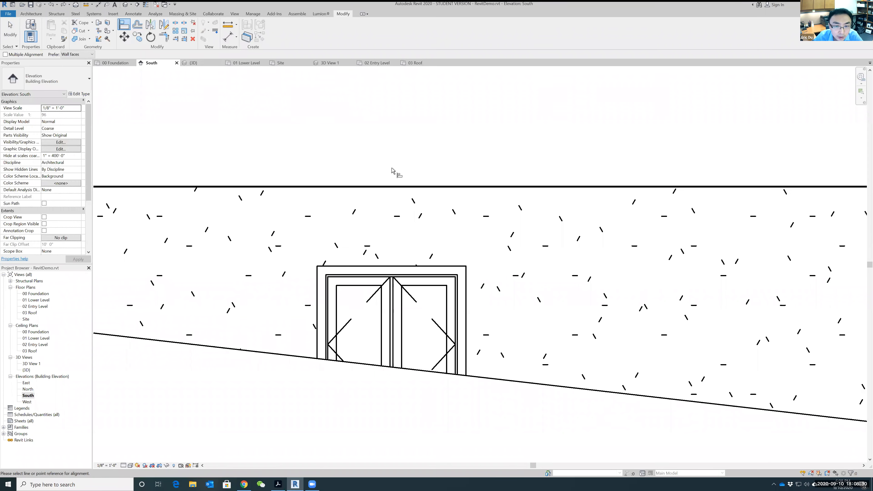
pyautogui.click(390, 186)
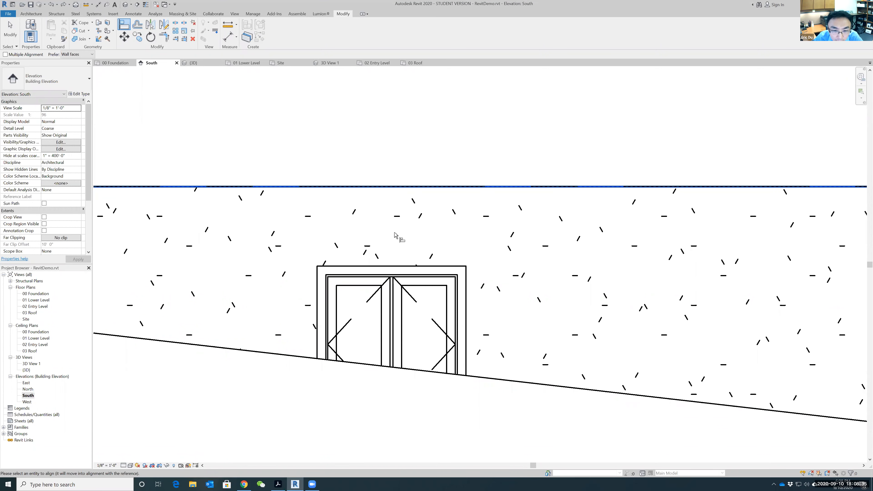
pyautogui.click(391, 276)
pyautogui.scroll(-2, 227, 262)
# - Align the left casement window's top reference with the wall's top edge at 02 Entry Level
pyautogui.moveTo(228, 262); pyautogui.dragTo(428, 257, button='middle')
pyautogui.scroll(2, 344, 234)
pyautogui.moveTo(263, 226); pyautogui.dragTo(428, 235, button='middle')
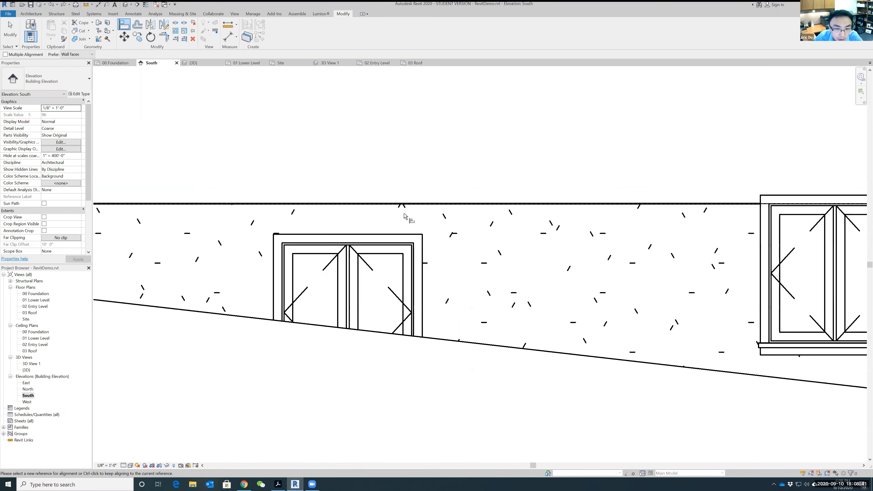
pyautogui.scroll(2, 404, 216)
pyautogui.click(342, 195)
pyautogui.click(319, 256)
pyautogui.scroll(-4, 430, 167)
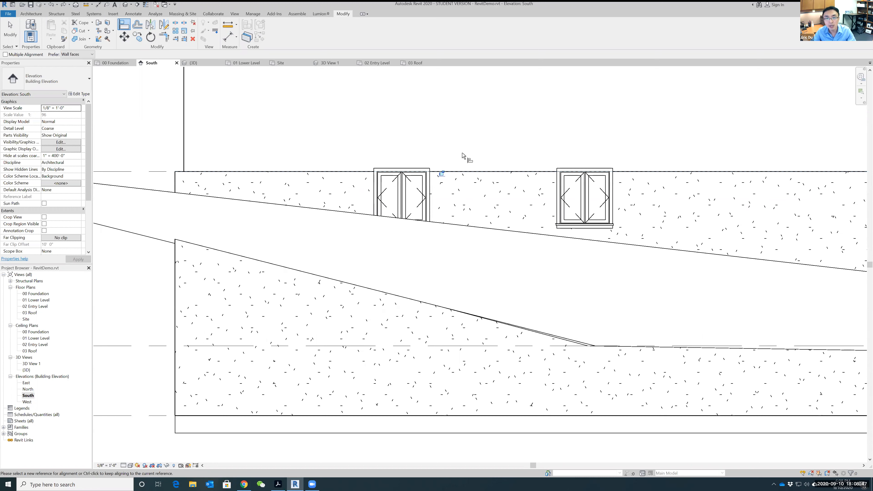
pyautogui.scroll(-1, 496, 146)
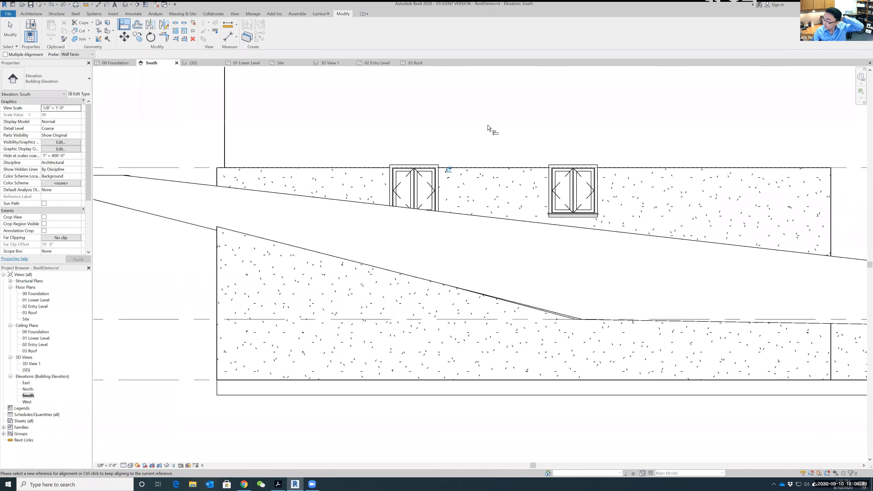
pyautogui.scroll(-3, 405, 192)
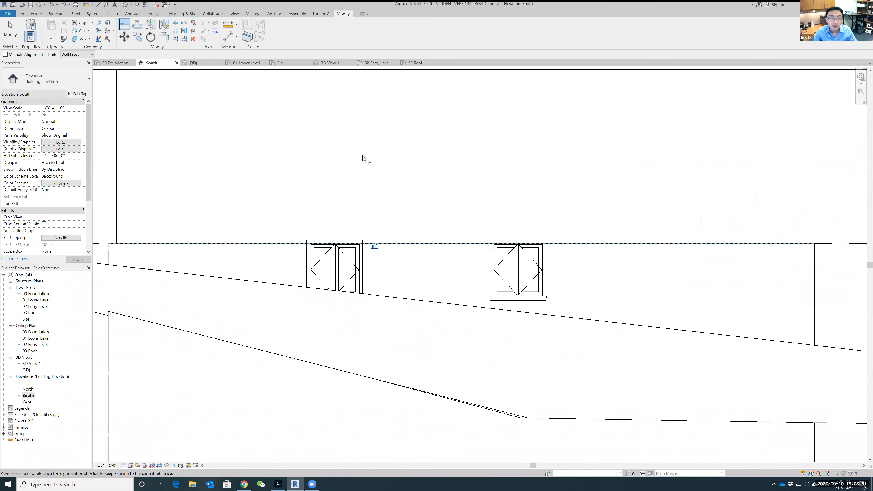
# - Undo the top alignments of both casement windows
pyautogui.click(51, 5)
pyautogui.click(51, 5)
pyautogui.scroll(-2, 432, 230)
pyautogui.scroll(-1, 435, 230)
pyautogui.moveTo(331, 193); pyautogui.dragTo(540, 201, button='middle')
pyautogui.scroll(2, 541, 218)
pyautogui.scroll(-3, 537, 199)
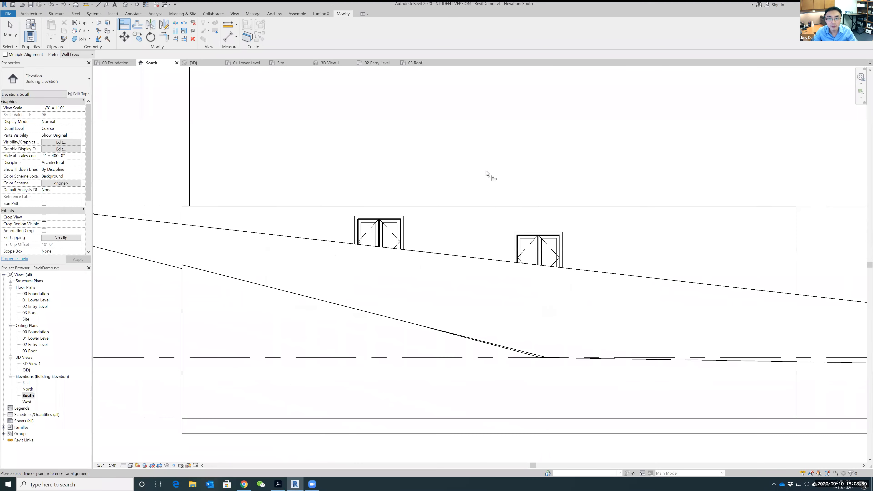
# - Align the right casement window's top reference with the top edge of the 12" concrete retaining wall
pyautogui.scroll(1, 474, 186)
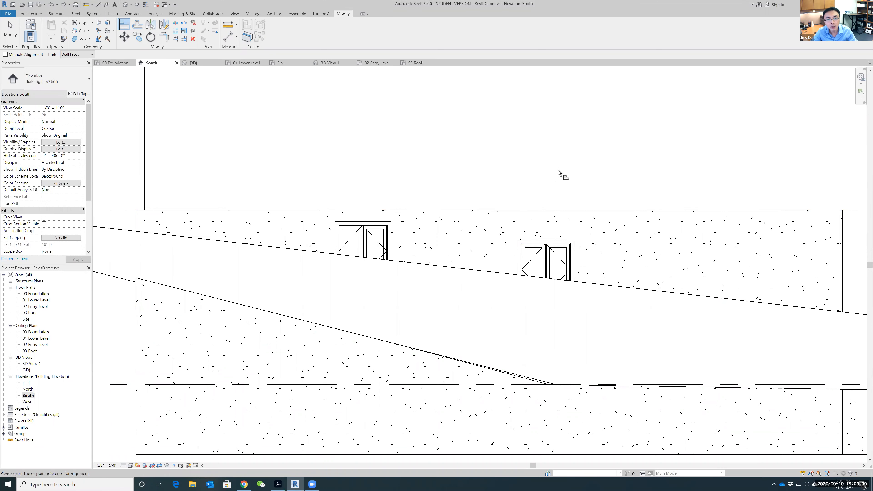
pyautogui.scroll(-1, 560, 174)
pyautogui.moveTo(562, 160); pyautogui.dragTo(523, 195, button='middle')
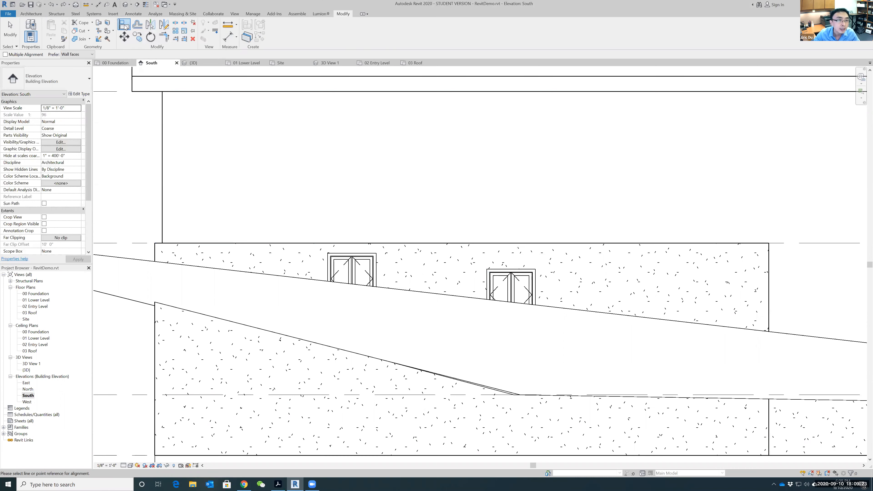
pyautogui.scroll(1, 495, 218)
pyautogui.scroll(-1, 495, 217)
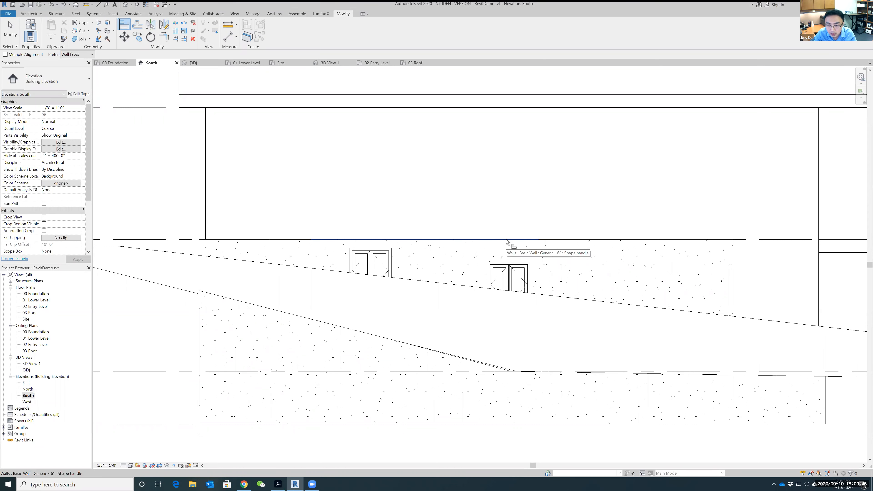
pyautogui.press('Tab')
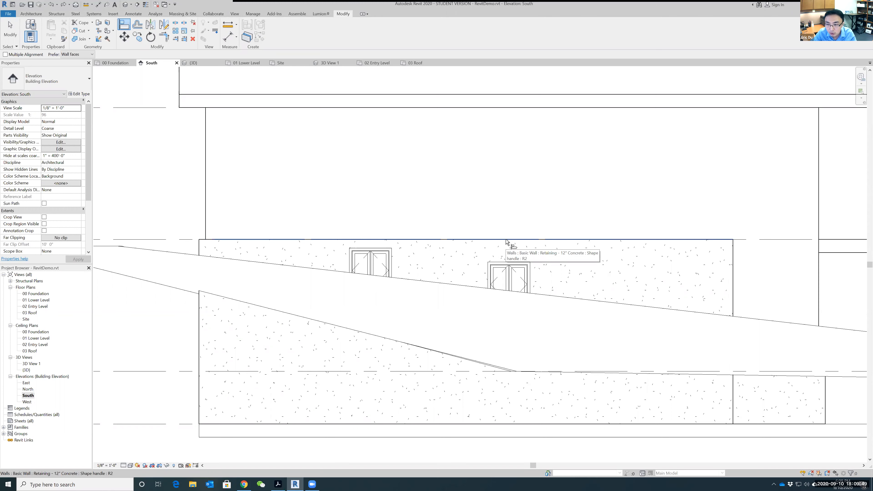
pyautogui.click(506, 241)
pyautogui.scroll(3, 508, 244)
pyautogui.scroll(3, 509, 245)
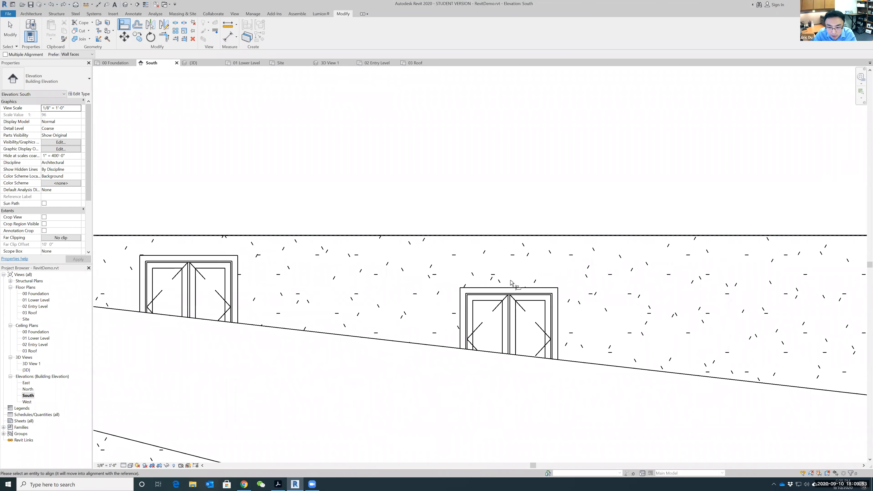
pyautogui.click(516, 293)
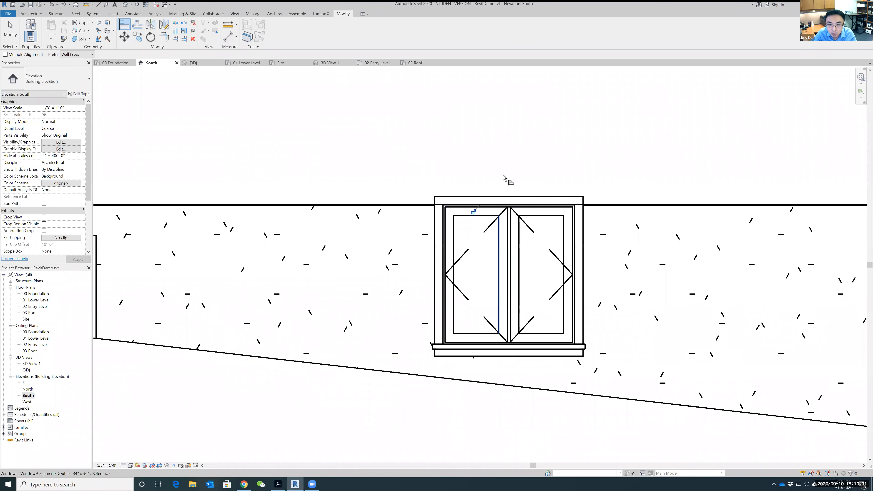
pyautogui.scroll(-1, 423, 224)
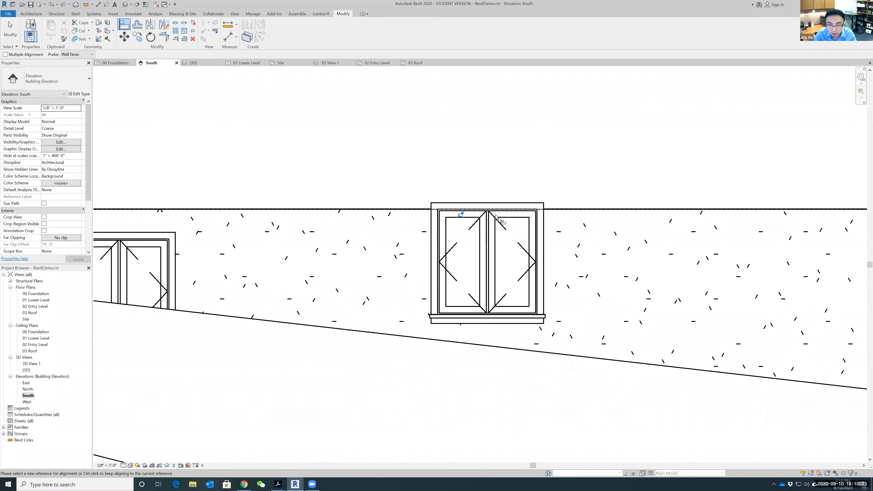
# - Align the left casement window's top reference with the same wall top edge and exit the Align tool
pyautogui.scroll(-1, 267, 237)
pyautogui.moveTo(238, 195); pyautogui.dragTo(486, 210, button='middle')
pyautogui.scroll(1, 486, 210)
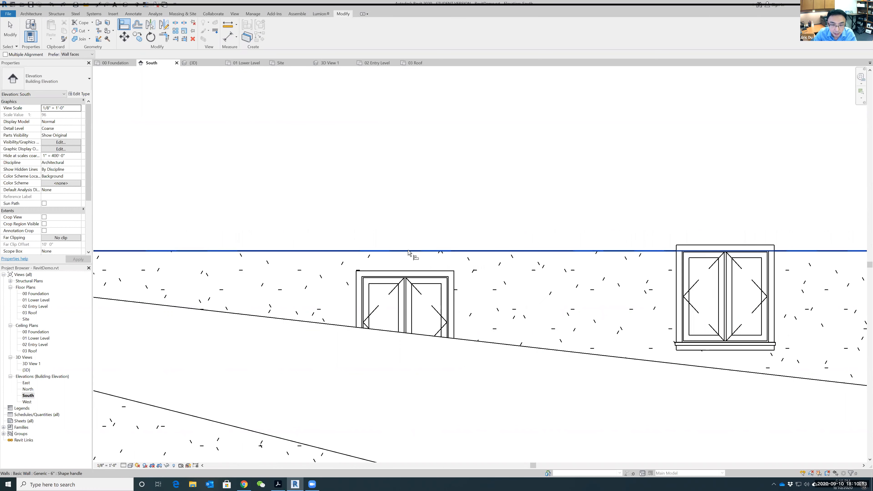
pyautogui.scroll(2, 408, 253)
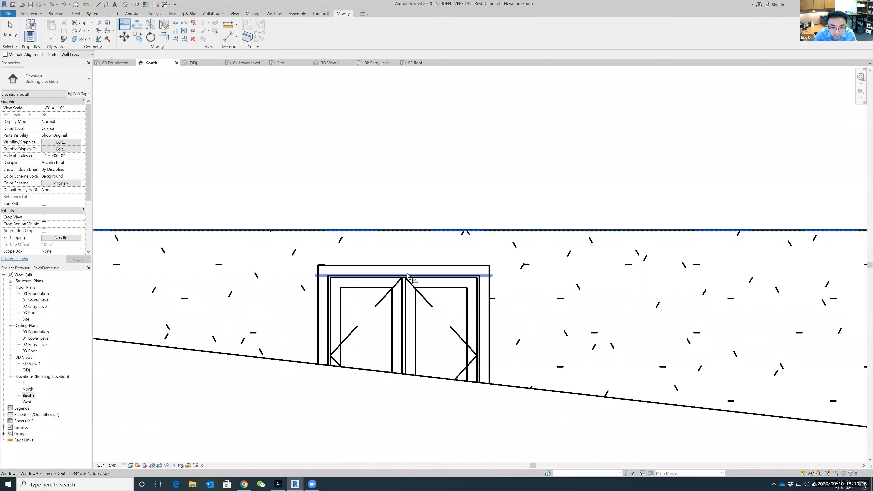
pyautogui.click(408, 275)
pyautogui.scroll(-5, 472, 216)
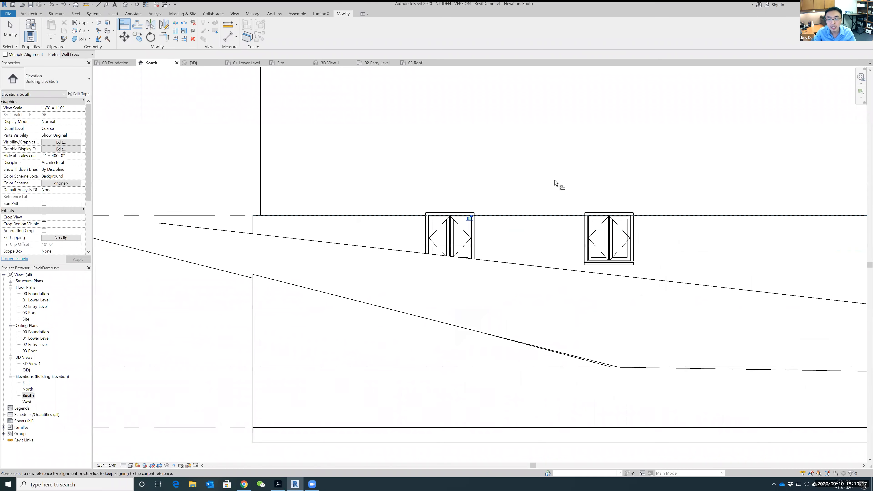
pyautogui.scroll(-1, 617, 224)
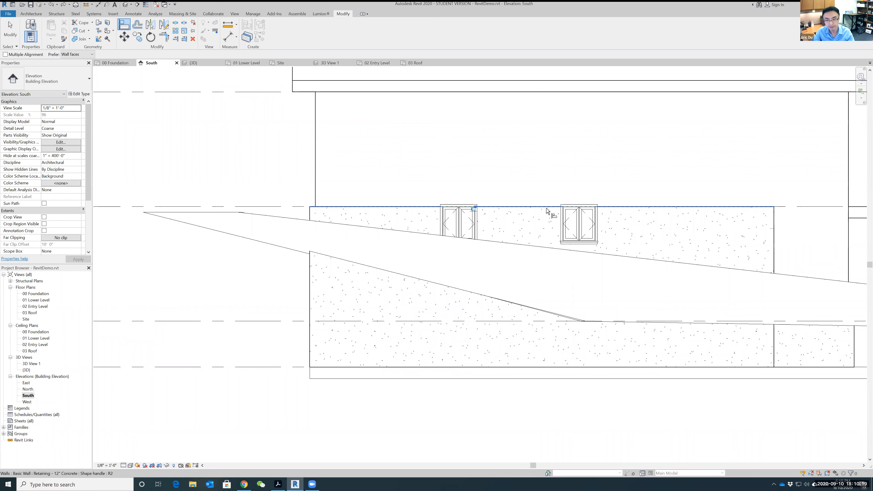
pyautogui.press('Escape')
pyautogui.press('Escape')
pyautogui.moveTo(628, 174); pyautogui.dragTo(578, 191, button='middle')
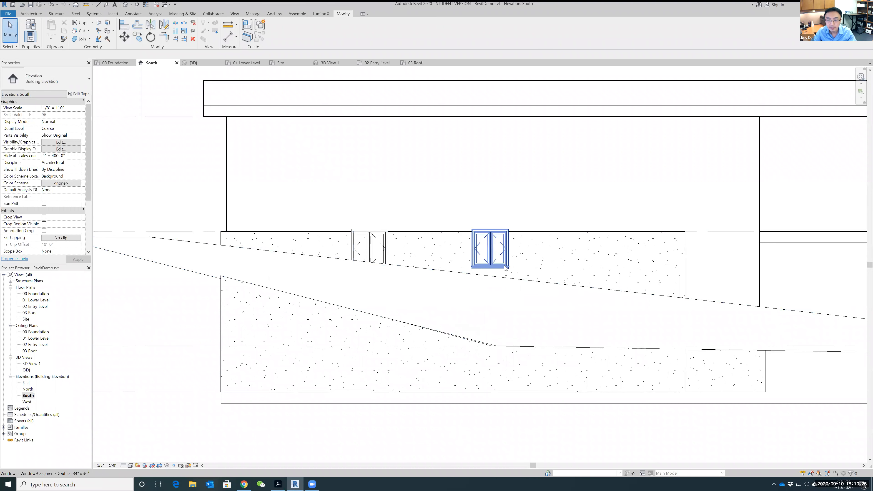
# - Duplicate the right casement window's type as a new type named 36" x 36"
pyautogui.click(494, 268)
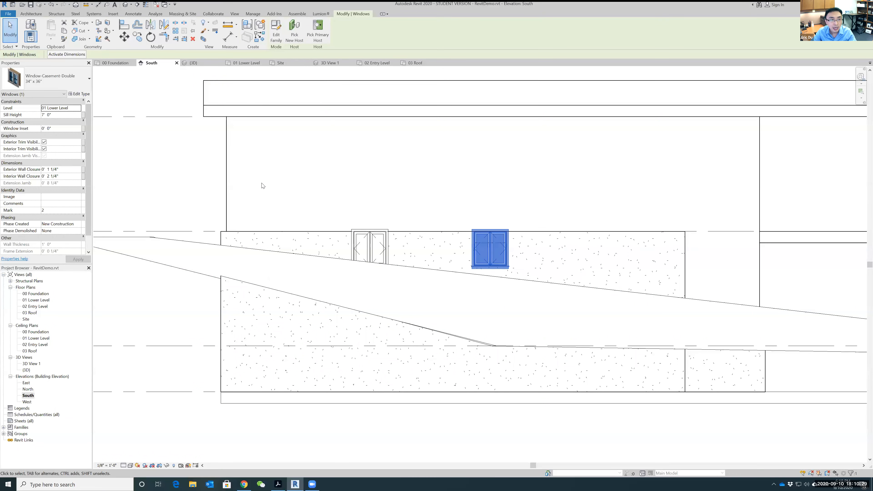
pyautogui.click(79, 93)
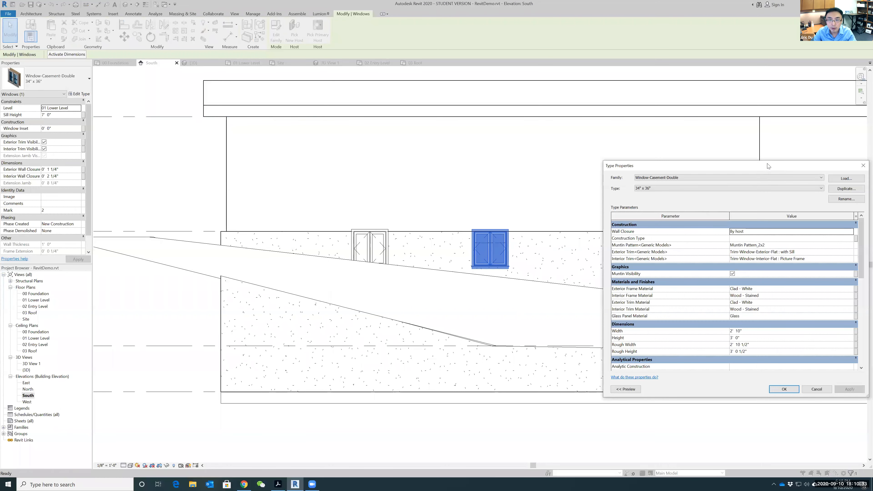
pyautogui.moveTo(619, 166); pyautogui.dragTo(313, 183)
pyautogui.click(541, 207)
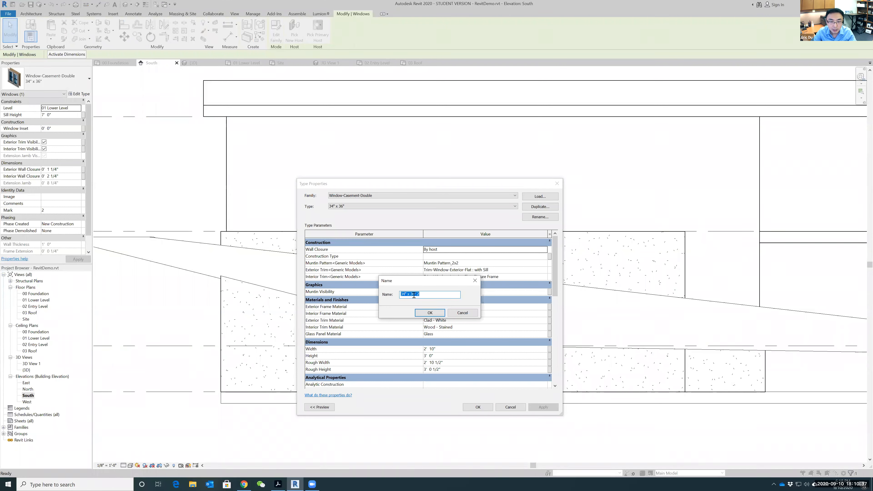
pyautogui.moveTo(403, 294); pyautogui.dragTo(406, 295)
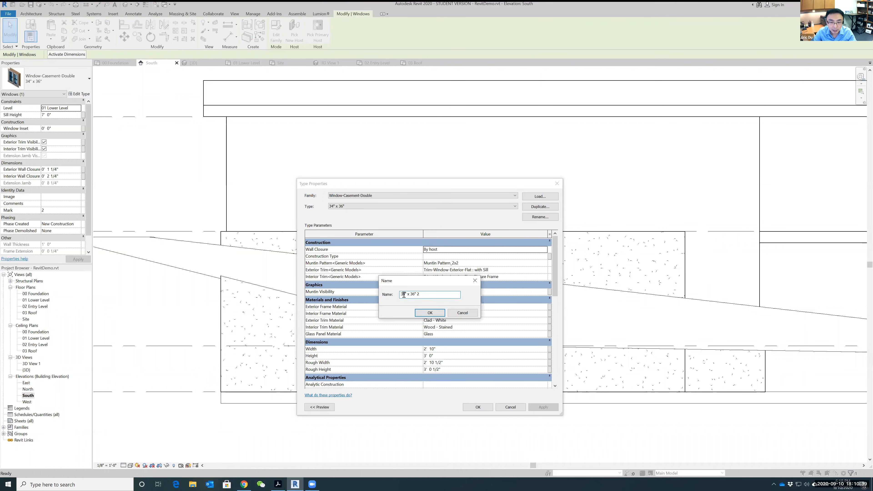
pyautogui.write('6')
pyautogui.moveTo(422, 295); pyautogui.dragTo(417, 295)
pyautogui.press('BackSpace')
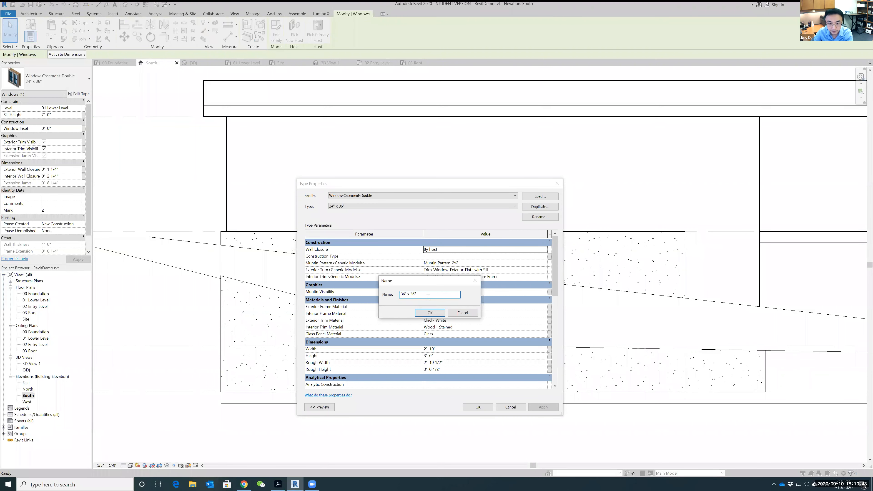
pyautogui.click(430, 313)
# - Set the new window type's width to 36", apply it, and deselect the window
pyautogui.scroll(-2, 444, 335)
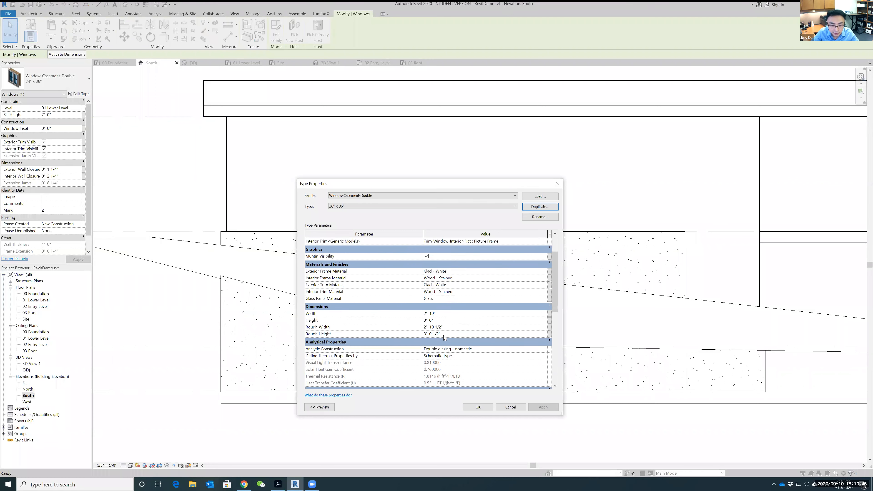
pyautogui.doubleClick(439, 314)
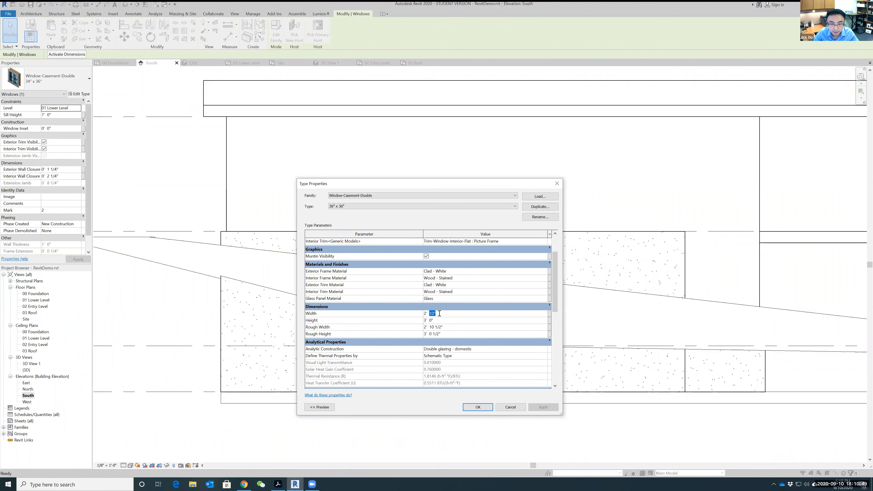
pyautogui.tripleClick(442, 314)
pyautogui.write('36"')
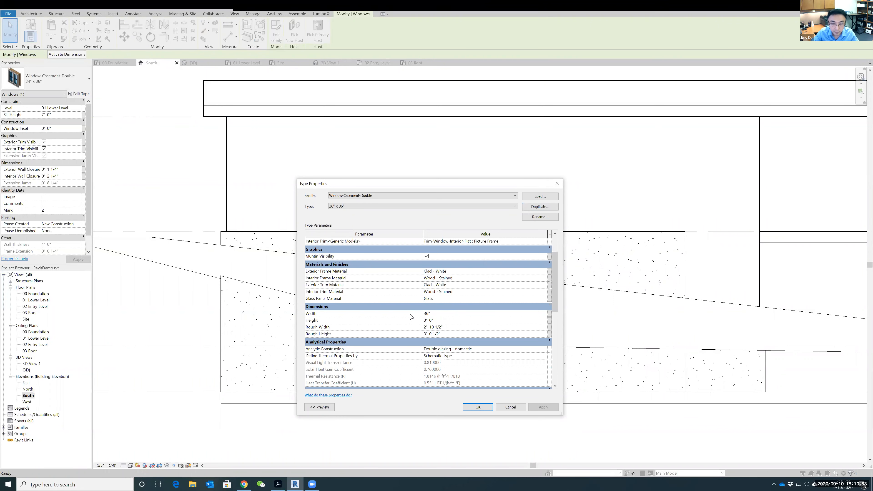
pyautogui.click(478, 407)
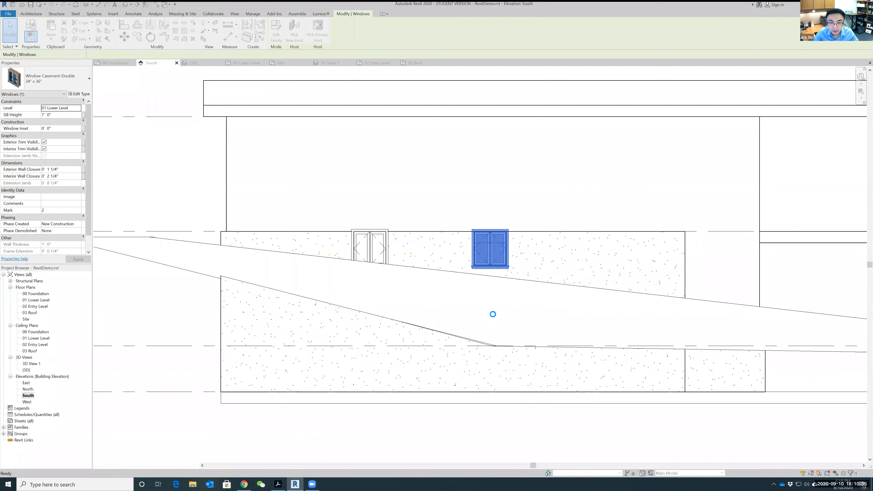
pyautogui.press('Escape')
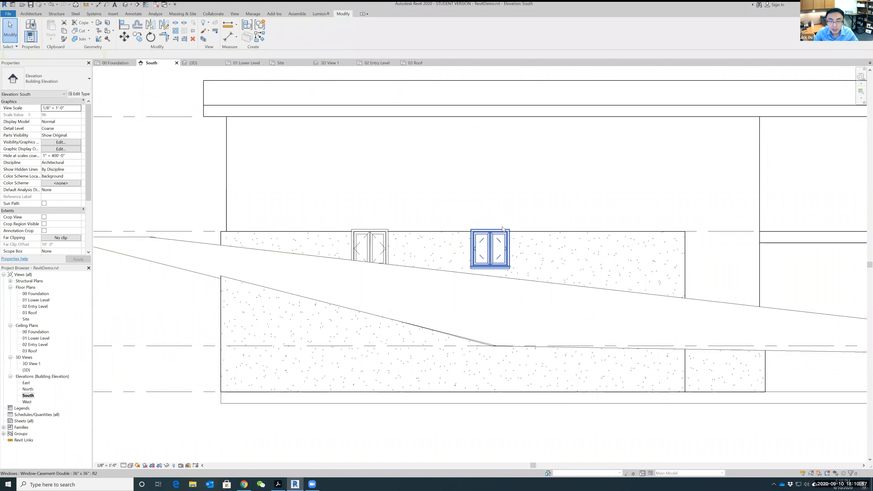
# - Change the left casement window to the Window-Casement-Double 36" x 36" type
pyautogui.click(384, 233)
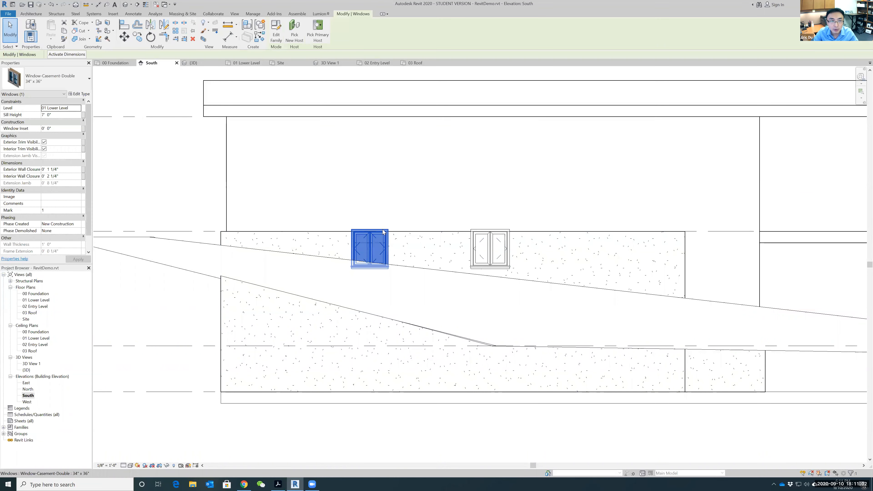
pyautogui.click(89, 79)
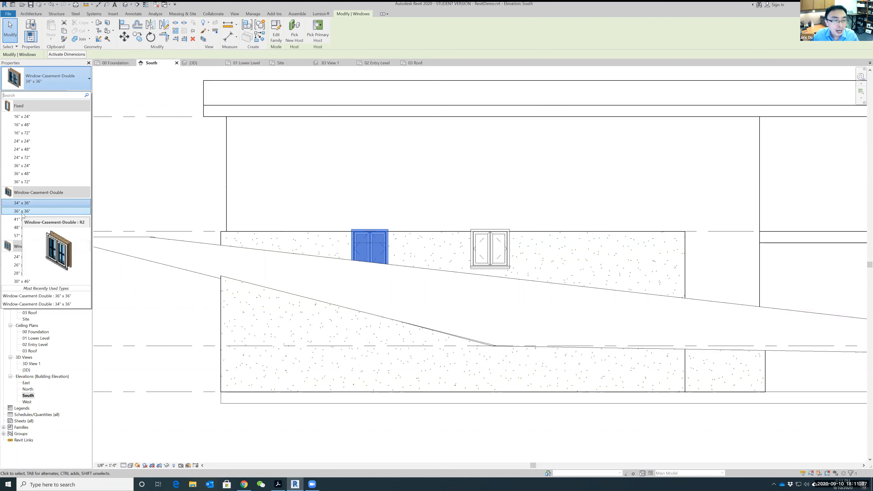
pyautogui.click(23, 212)
pyautogui.click(398, 197)
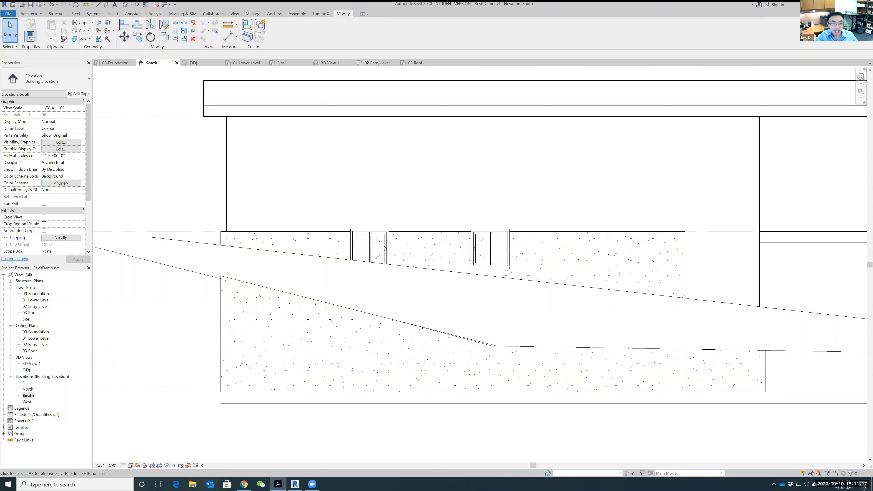
# - Open the 3D view and inspect the two casement windows in the lower concrete wall
pyautogui.click(235, 14)
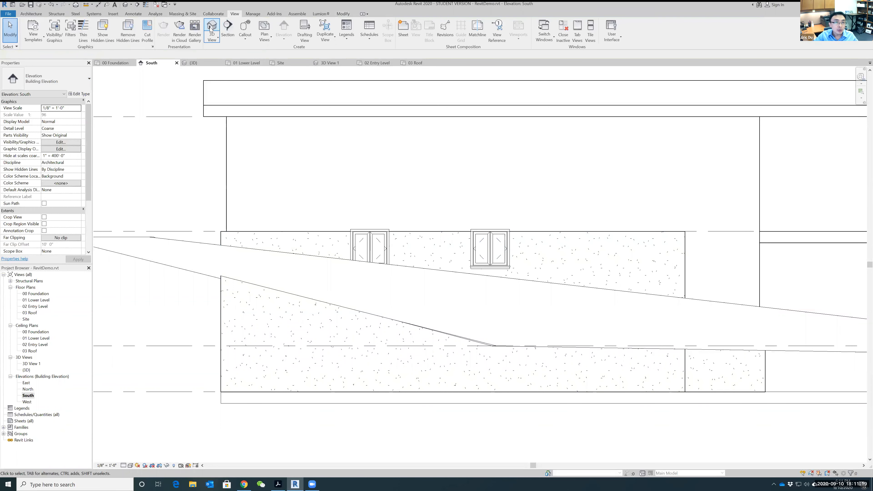
pyautogui.click(212, 27)
pyautogui.keyDown('shift'); pyautogui.moveTo(331, 361); pyautogui.dragTo(503, 343, button='middle'); pyautogui.keyUp('shift')
pyautogui.keyDown('shift'); pyautogui.moveTo(230, 302); pyautogui.dragTo(431, 255, button='middle'); pyautogui.keyUp('shift')
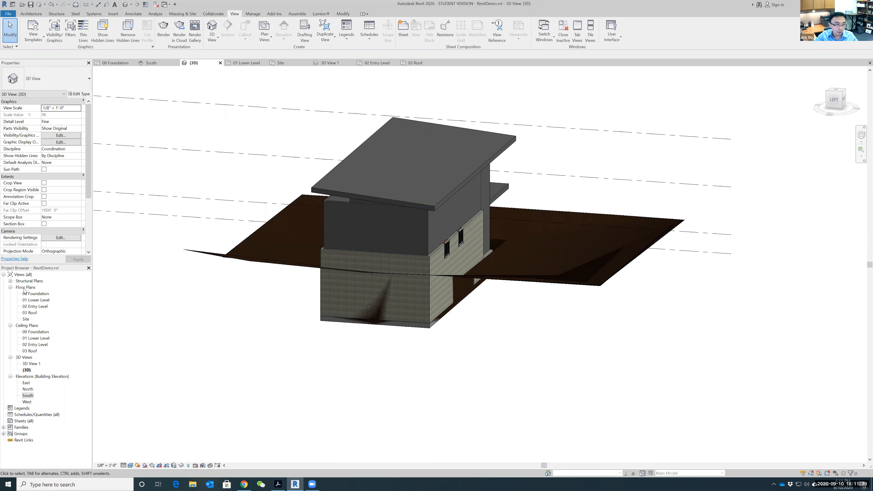
# - On the 02 Entry Level plan, place three 36" x 36" casement windows in the west wall, about 3'-0" from the north wall and 4'-0" and 6'-9" apart
pyautogui.click(33, 307)
pyautogui.doubleClick(31, 307)
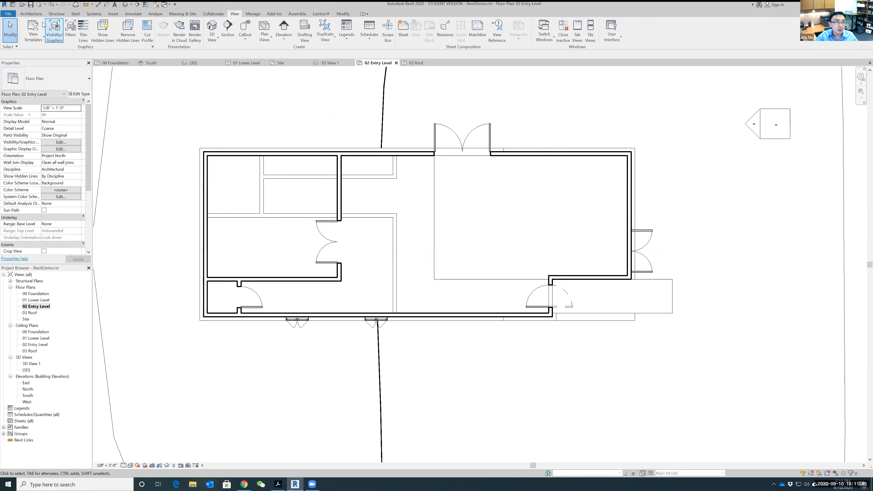
pyautogui.click(29, 16)
pyautogui.click(62, 34)
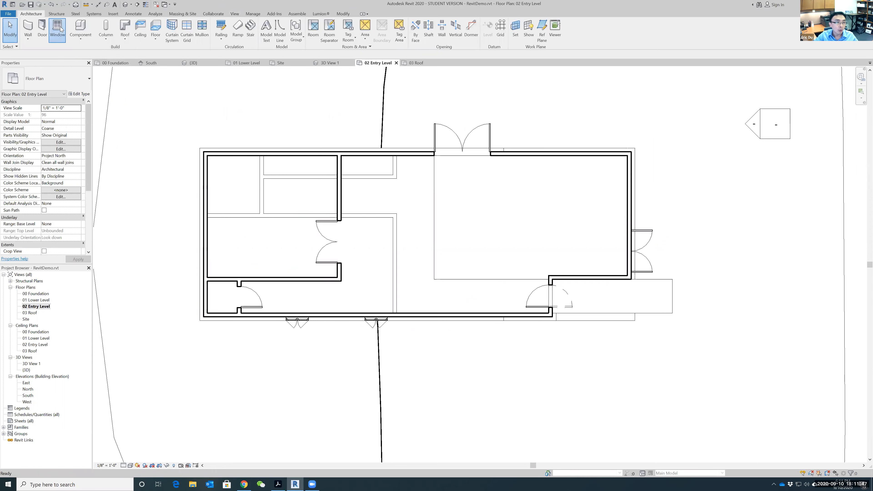
pyautogui.click(89, 79)
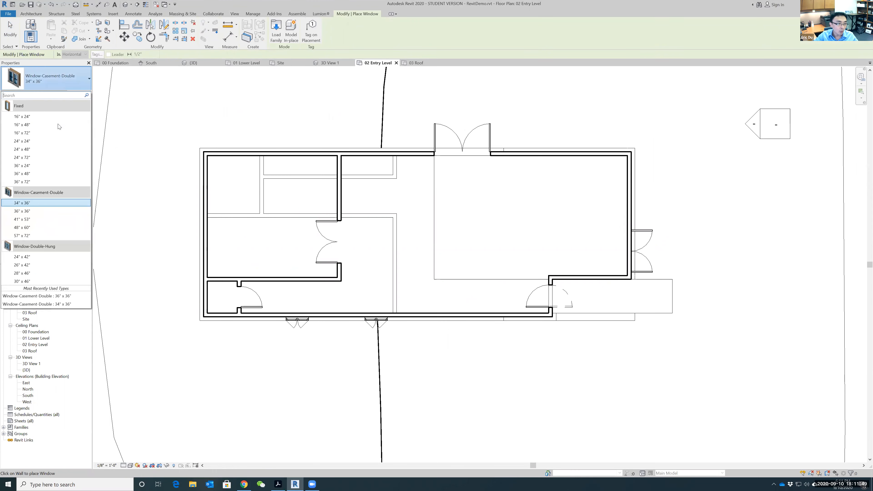
pyautogui.click(30, 211)
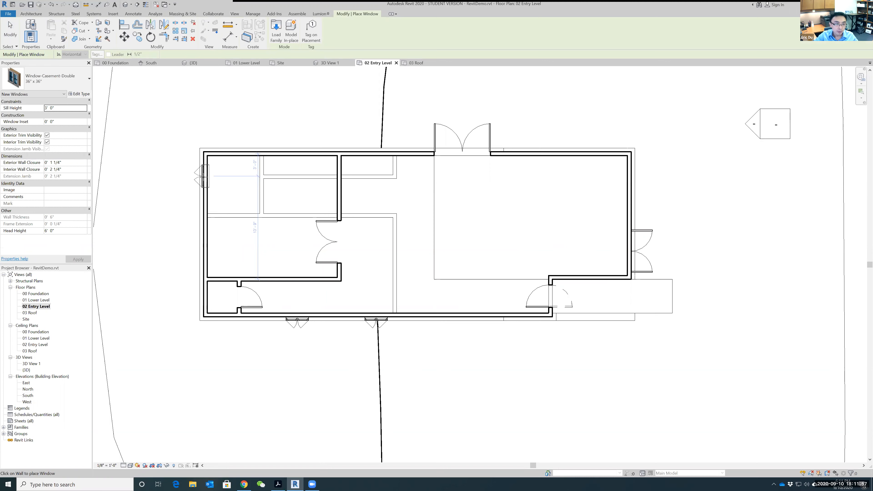
pyautogui.click(203, 176)
pyautogui.click(204, 206)
pyautogui.click(204, 257)
pyautogui.press('Escape')
pyautogui.press('Escape')
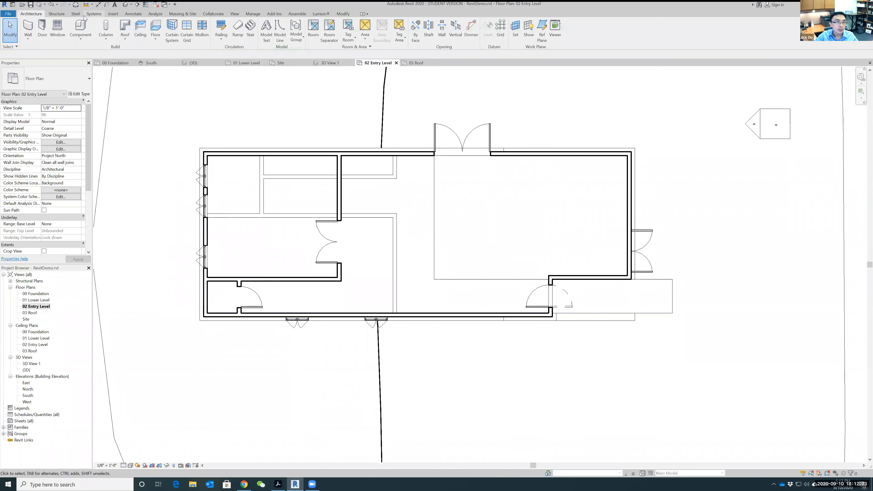
# - Return to the 3D view and examine the three new windows in the upper west wall
pyautogui.click(234, 13)
pyautogui.click(212, 30)
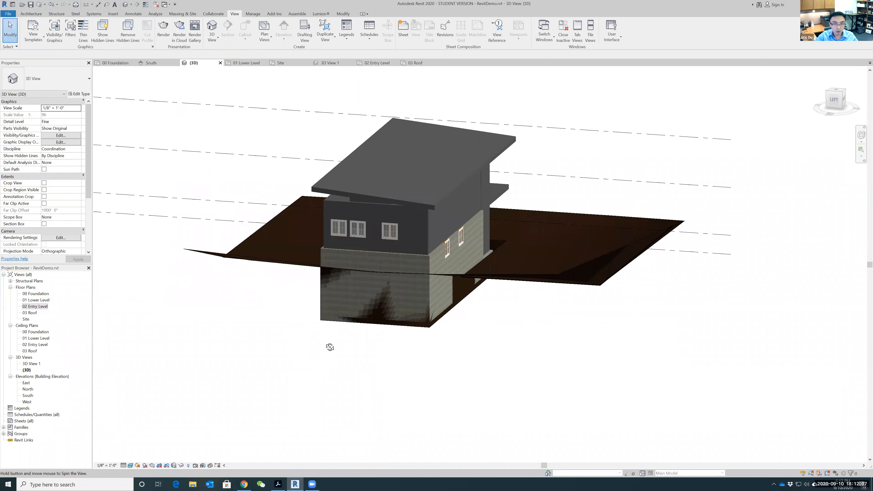
pyautogui.keyDown('shift'); pyautogui.moveTo(330, 347); pyautogui.dragTo(338, 332, button='middle'); pyautogui.keyUp('shift')
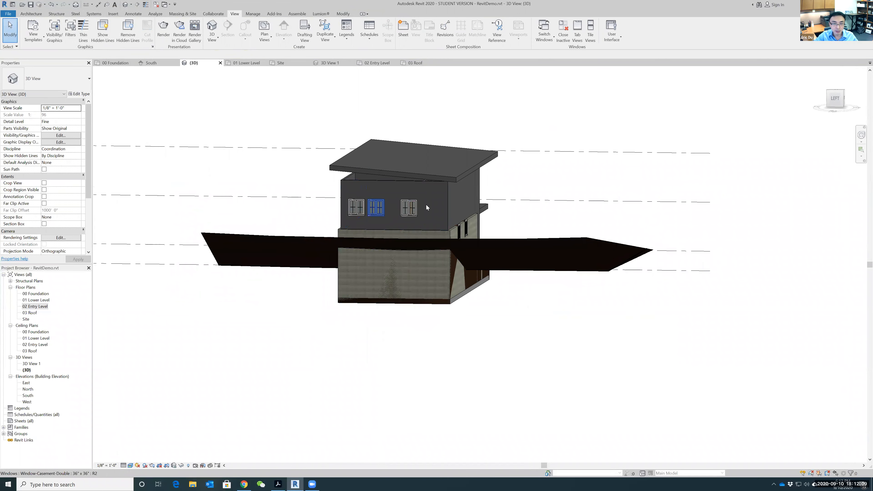
pyautogui.keyDown('shift'); pyautogui.moveTo(531, 118); pyautogui.dragTo(400, 272, button='middle'); pyautogui.keyUp('shift')
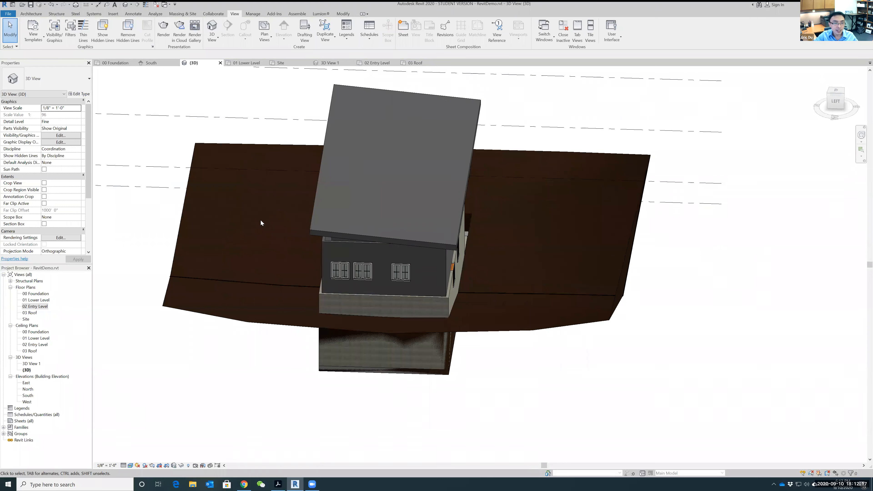
# - On the 02 Entry Level plan, place an aligned dimension string outside the west wall from the north wall through the three window centers to the interior partition
pyautogui.doubleClick(35, 306)
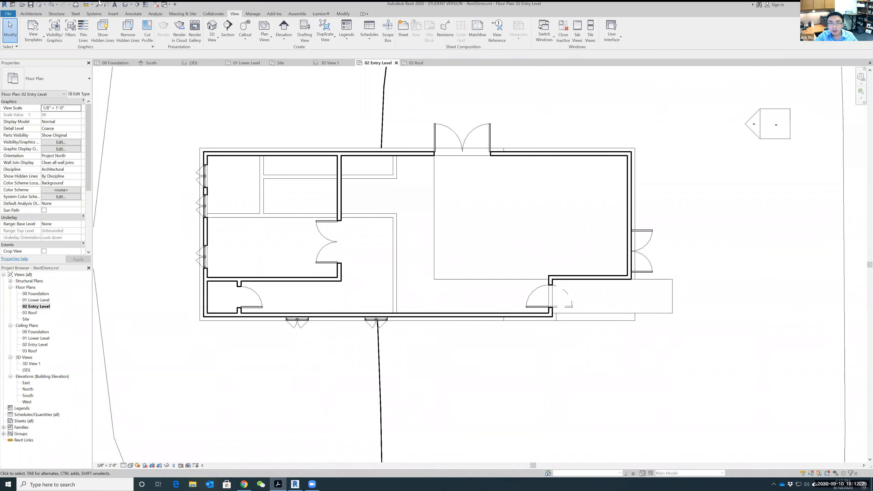
pyautogui.click(342, 14)
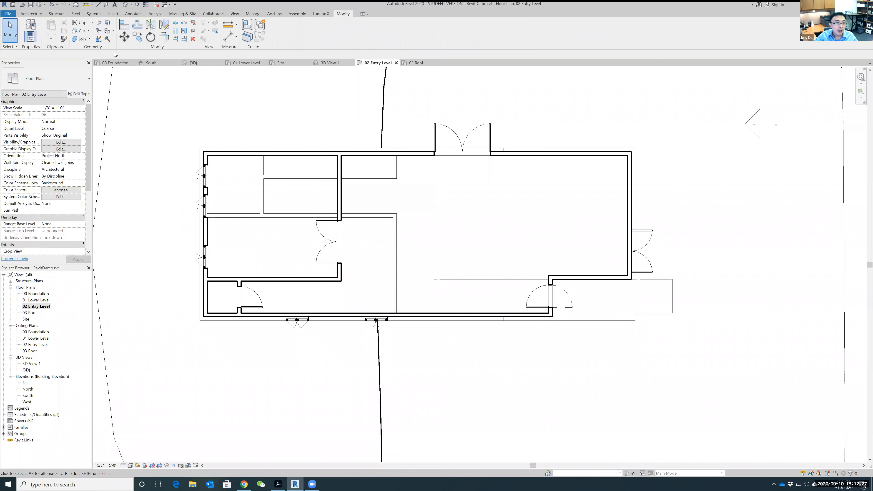
pyautogui.click(227, 36)
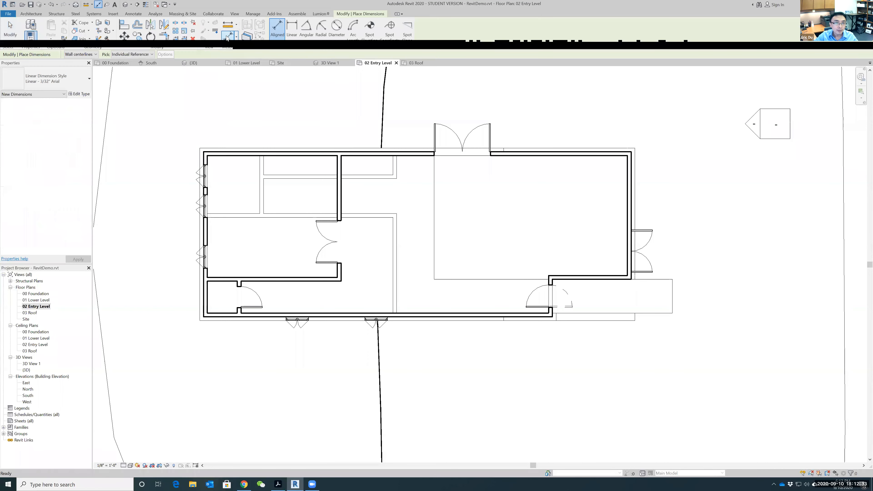
pyautogui.scroll(-2, 175, 161)
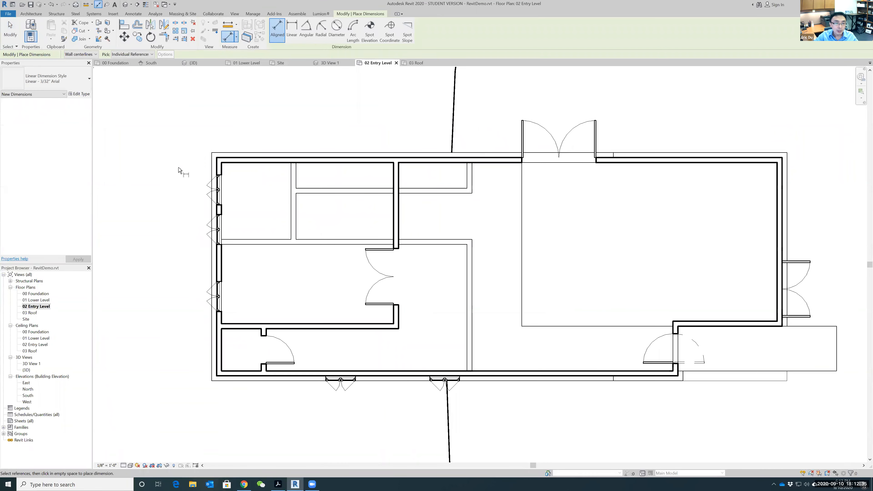
pyautogui.scroll(2, 241, 180)
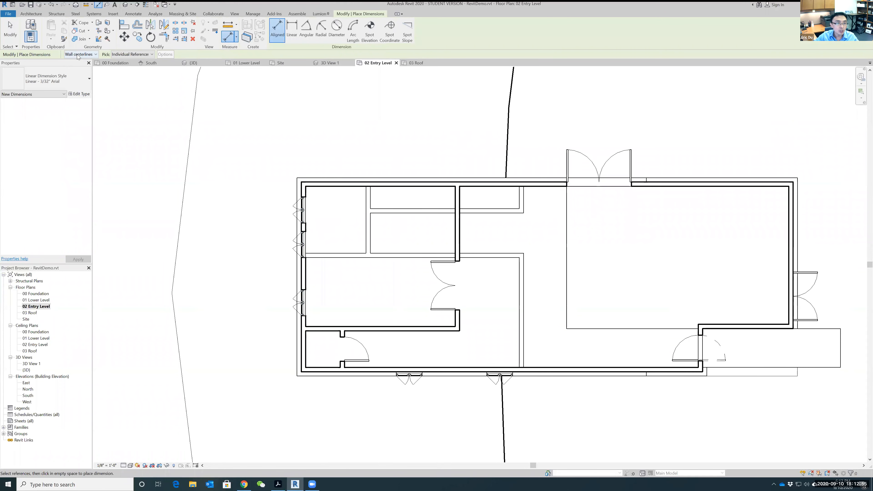
pyautogui.click(326, 186)
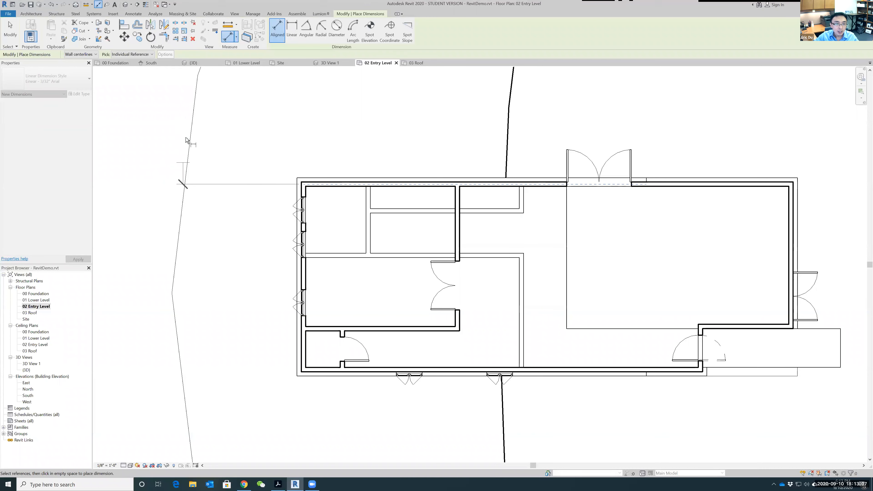
pyautogui.click(301, 185)
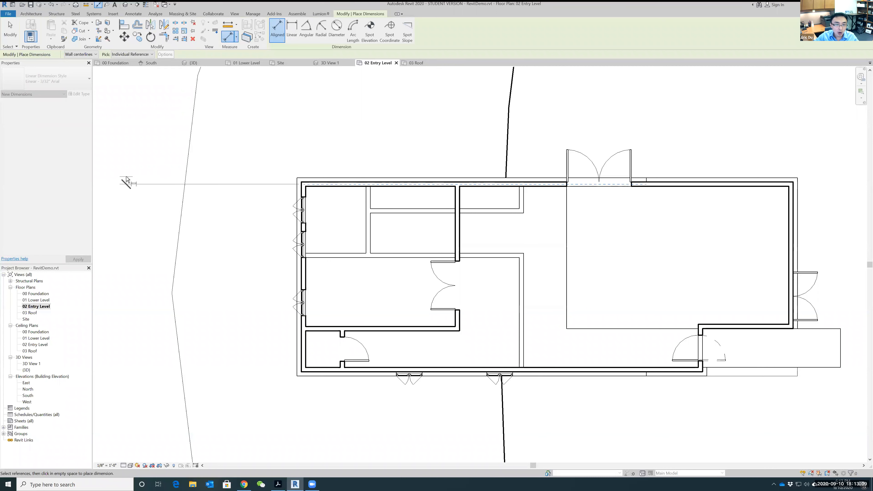
pyautogui.click(300, 210)
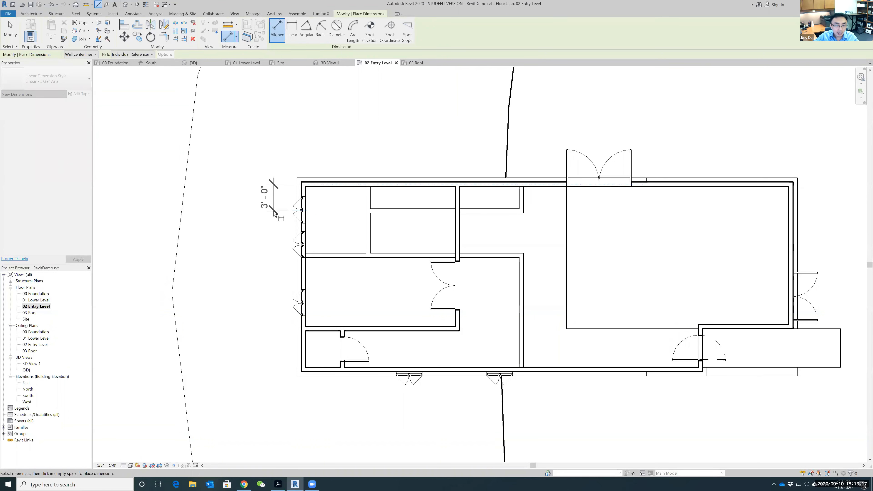
pyautogui.click(304, 246)
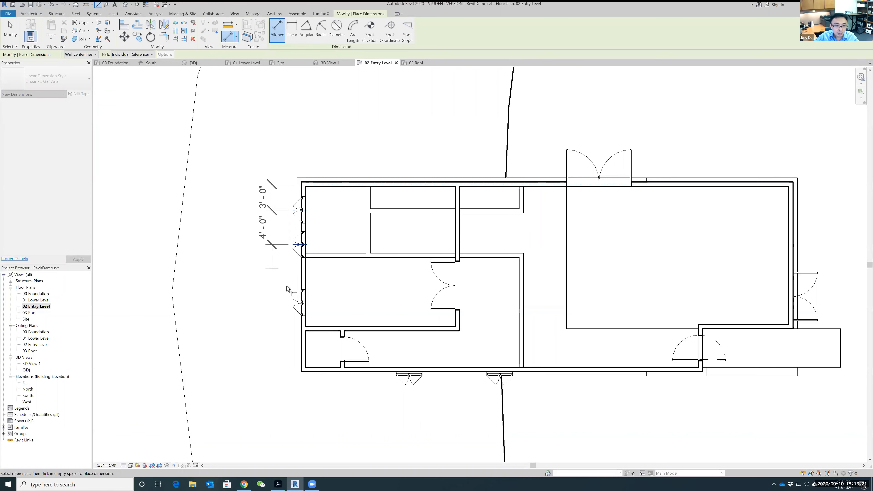
pyautogui.click(303, 305)
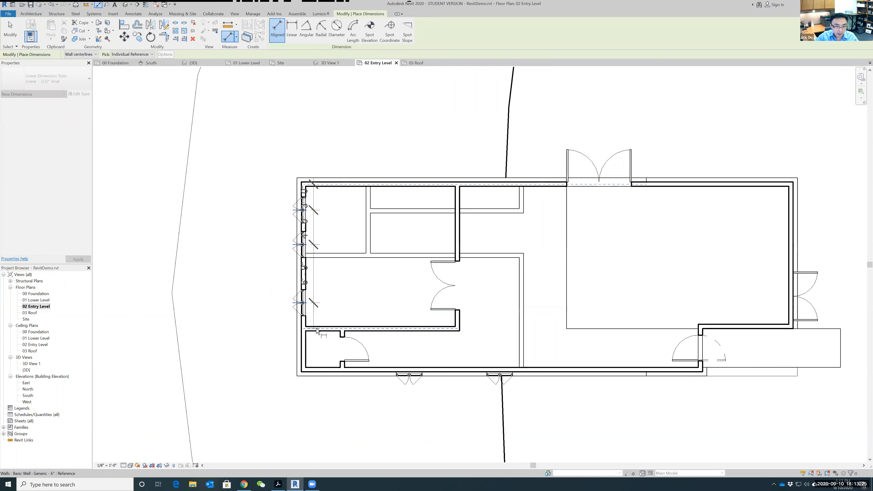
pyautogui.click(326, 329)
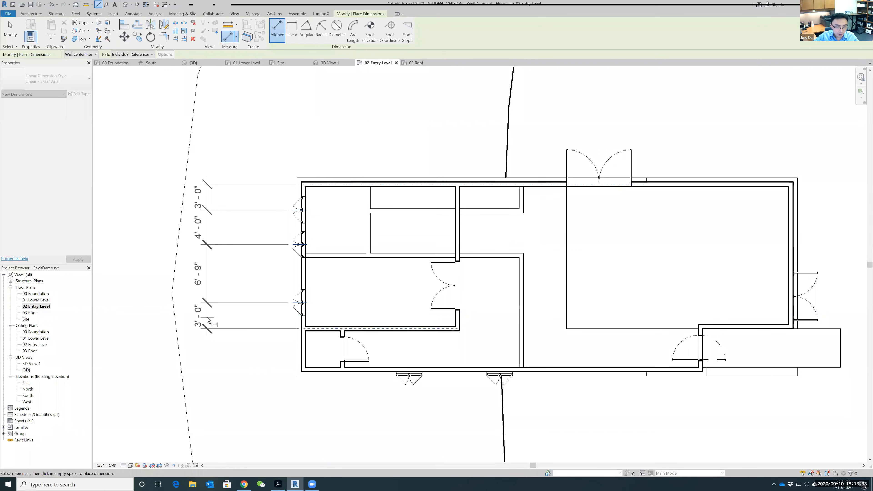
pyautogui.click(206, 317)
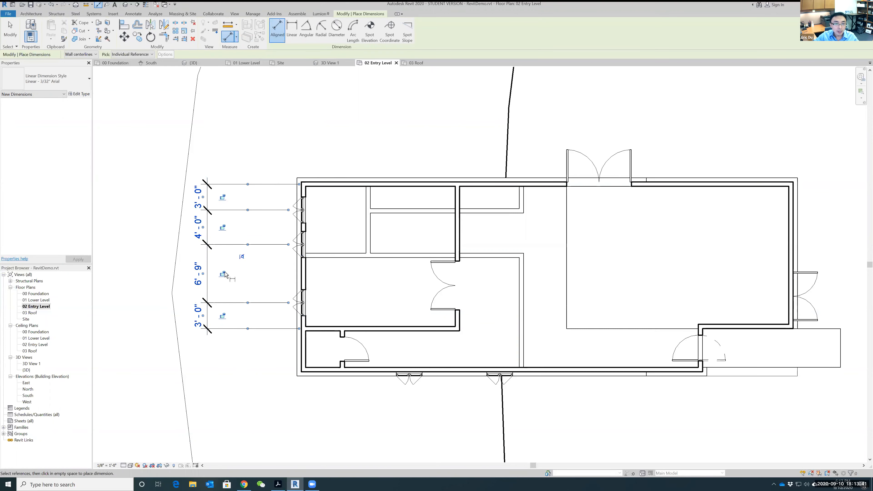
# - Try equal spacing on the west wall's dimension string, and undo the equality constraint
pyautogui.scroll(4, 224, 275)
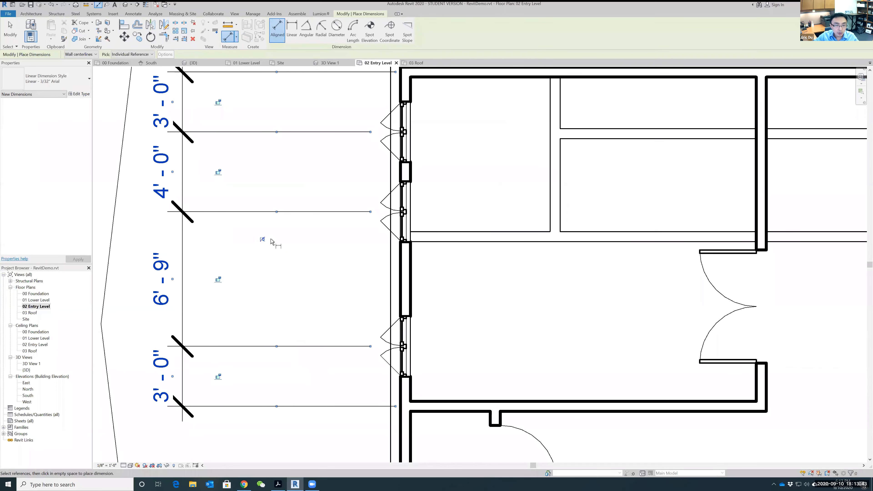
pyautogui.click(263, 241)
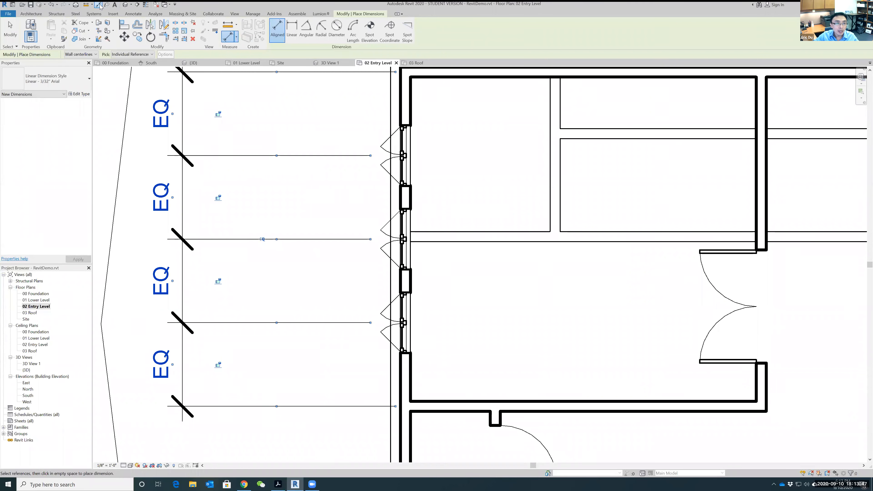
pyautogui.click(51, 4)
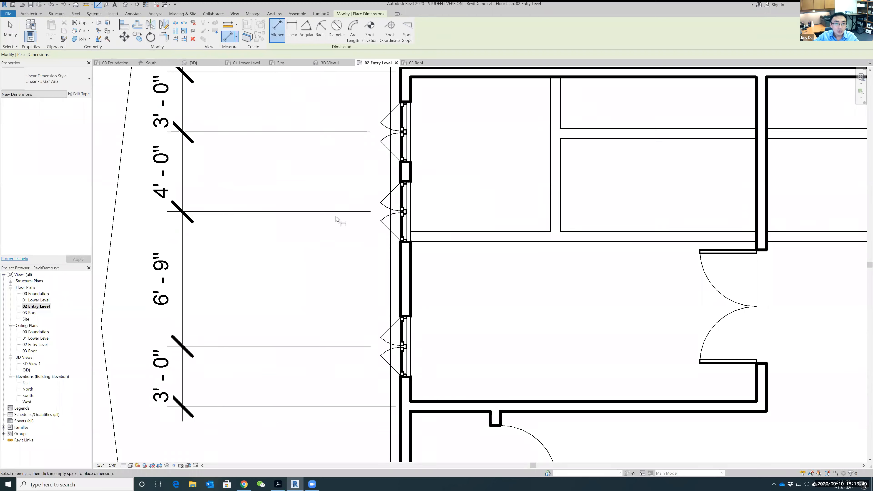
pyautogui.scroll(-4, 341, 207)
pyautogui.scroll(2, 330, 235)
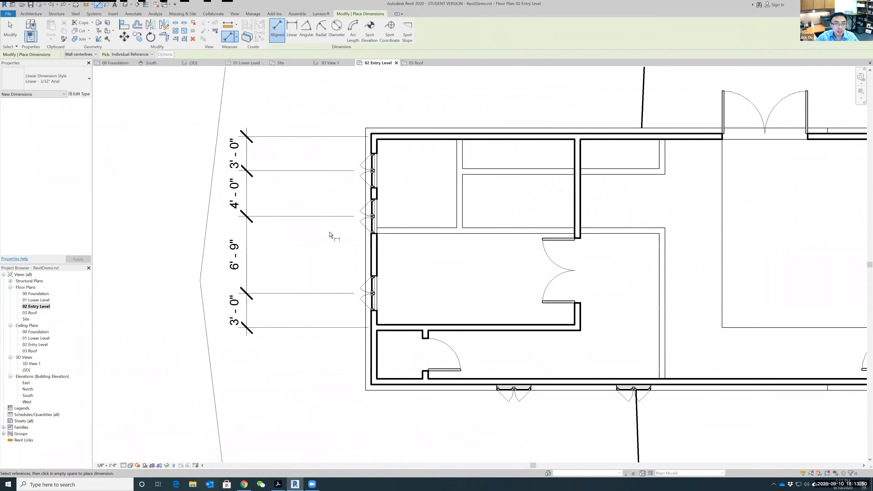
# - Apply the equality constraint to the dimension string outside the west wall so the three windows are evenly spaced
pyautogui.press('Escape')
pyautogui.click(315, 217)
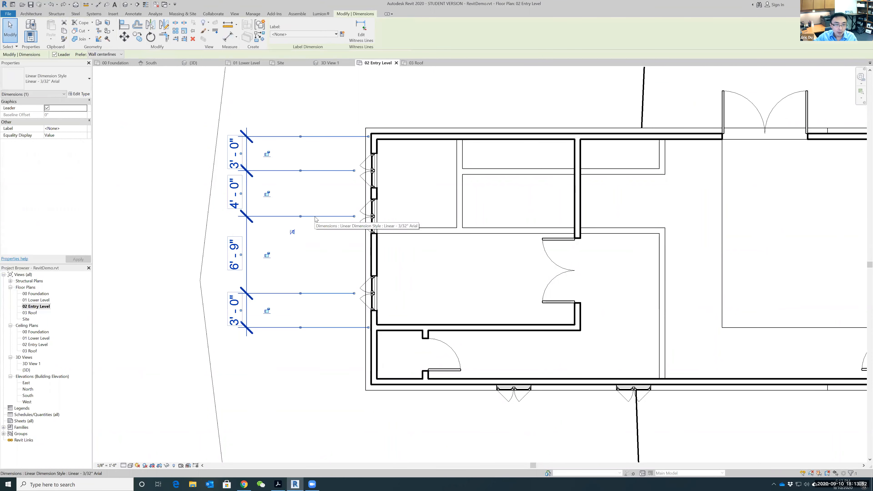
pyautogui.click(293, 233)
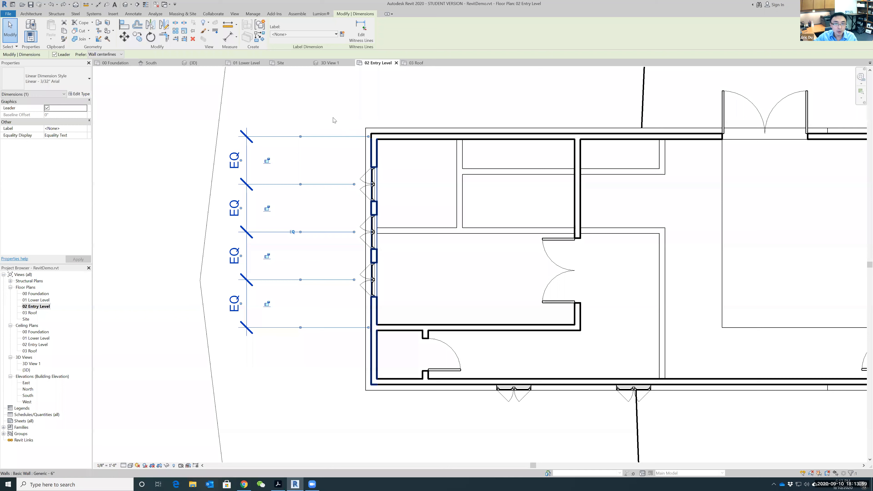
pyautogui.press('Escape')
# - Open the 3D view and examine the spacing of the three windows in the upper west wall
pyautogui.click(234, 13)
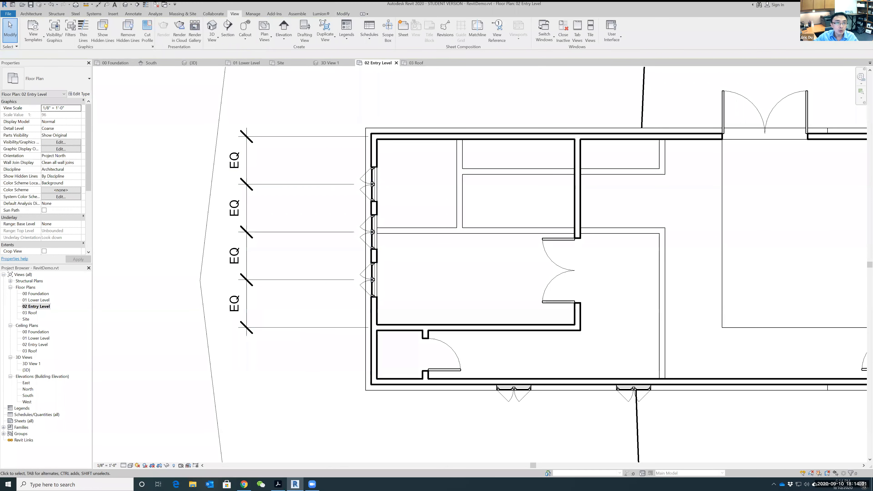
pyautogui.click(214, 27)
pyautogui.scroll(2, 372, 279)
pyautogui.keyDown('shift'); pyautogui.moveTo(439, 333); pyautogui.dragTo(540, 328, button='middle'); pyautogui.keyUp('shift')
pyautogui.scroll(-2, 540, 328)
pyautogui.keyDown('shift'); pyautogui.moveTo(629, 194); pyautogui.dragTo(547, 172, button='middle'); pyautogui.keyUp('shift')
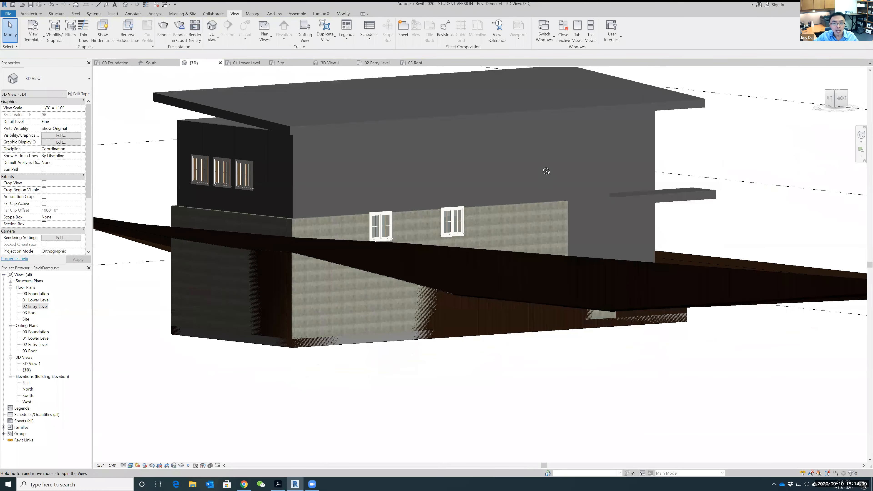
pyautogui.scroll(1, 385, 228)
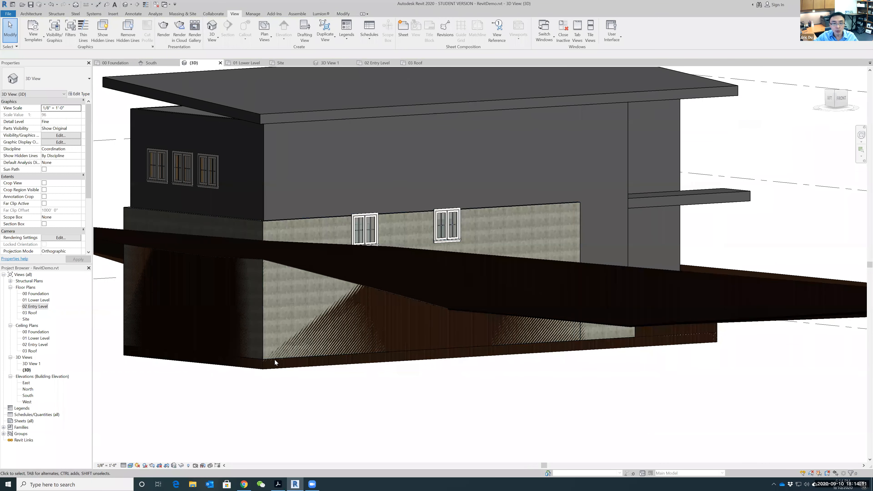
pyautogui.keyDown('shift'); pyautogui.moveTo(189, 395); pyautogui.dragTo(410, 257, button='middle'); pyautogui.keyUp('shift')
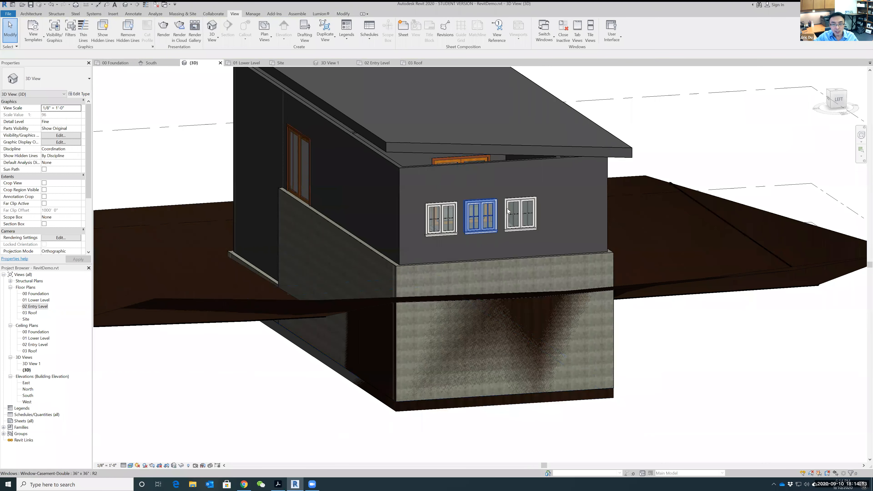
pyautogui.keyDown('shift'); pyautogui.moveTo(707, 376); pyautogui.dragTo(194, 244, button='middle'); pyautogui.keyUp('shift')
# - On the 02 Entry Level plan, delete the west wall's EQ dimension string while leaving the elements constrained
pyautogui.doubleClick(37, 307)
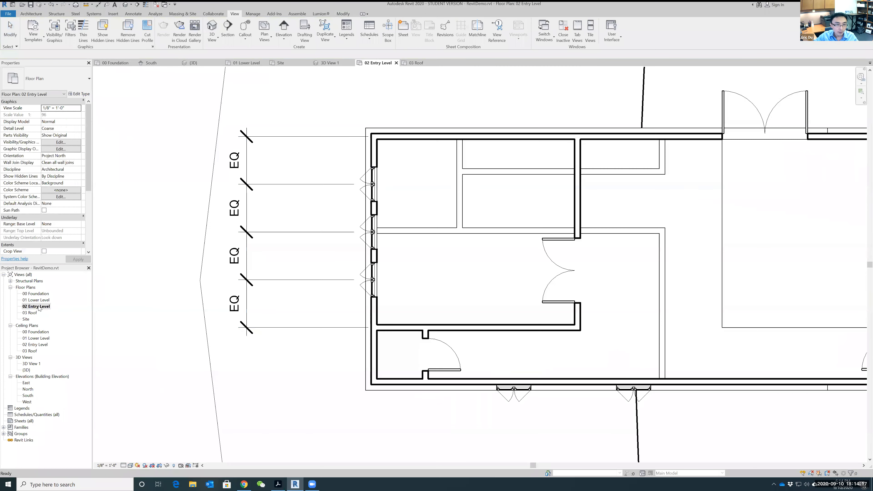
pyautogui.click(316, 138)
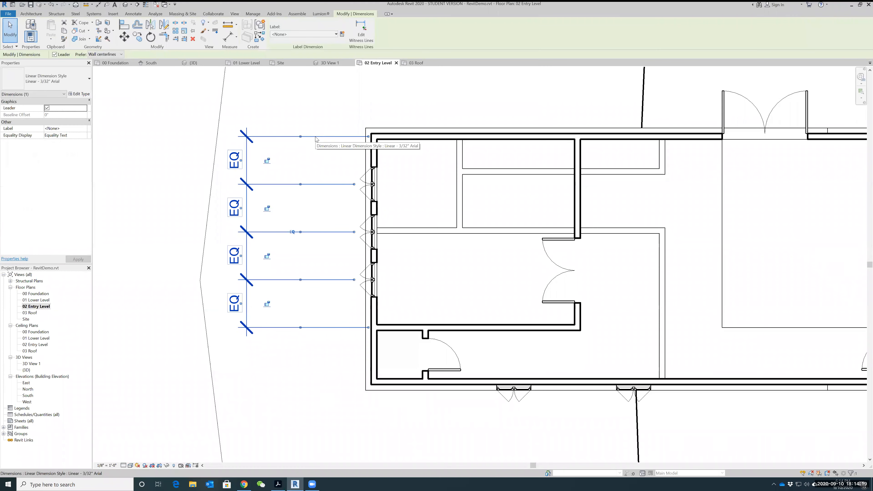
pyautogui.press('Delete')
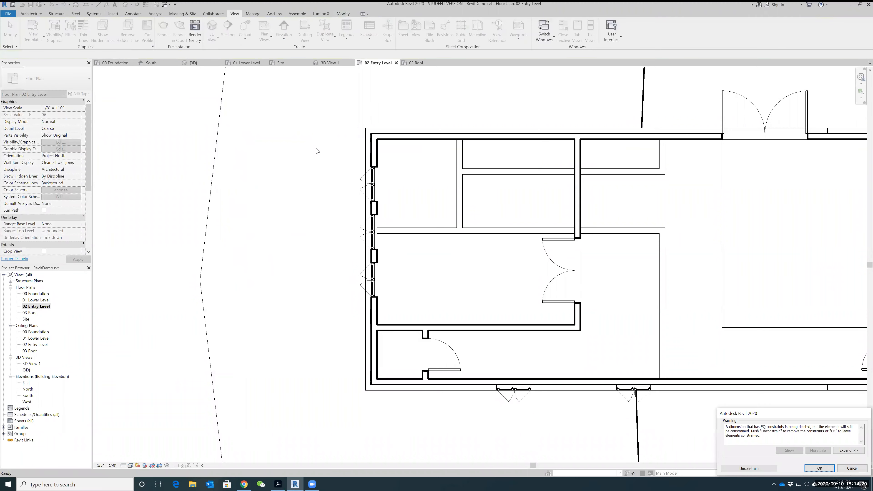
pyautogui.click(820, 470)
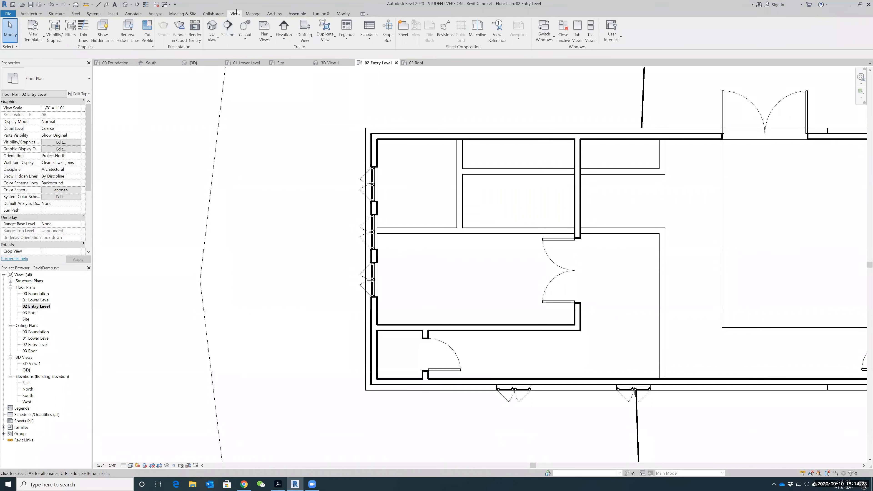
# - Place an aligned dimension string outside the west wall from the north wall through the three window centers to the south wall
pyautogui.click(342, 14)
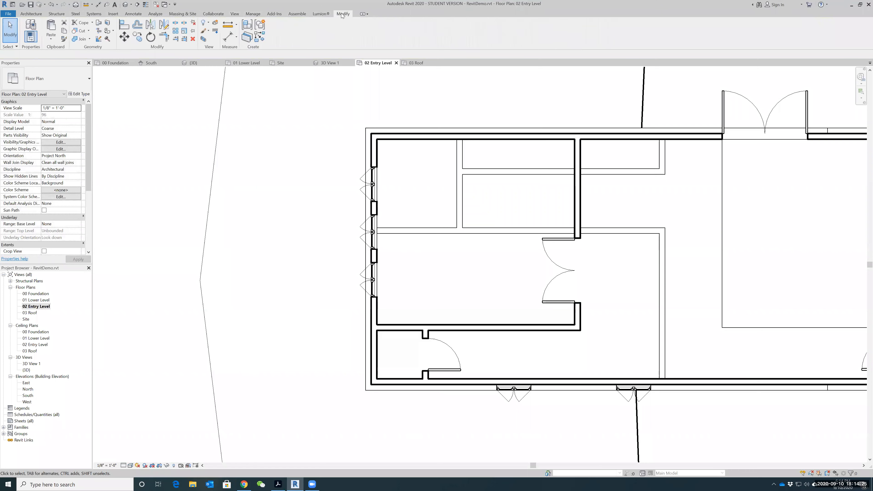
pyautogui.click(227, 36)
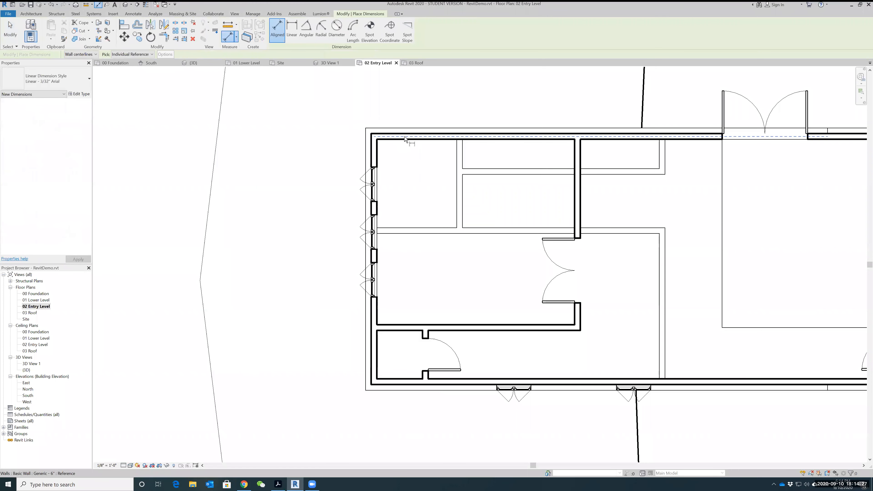
pyautogui.click(405, 139)
pyautogui.click(372, 184)
pyautogui.click(372, 232)
pyautogui.click(373, 280)
pyautogui.click(388, 384)
pyautogui.click(245, 318)
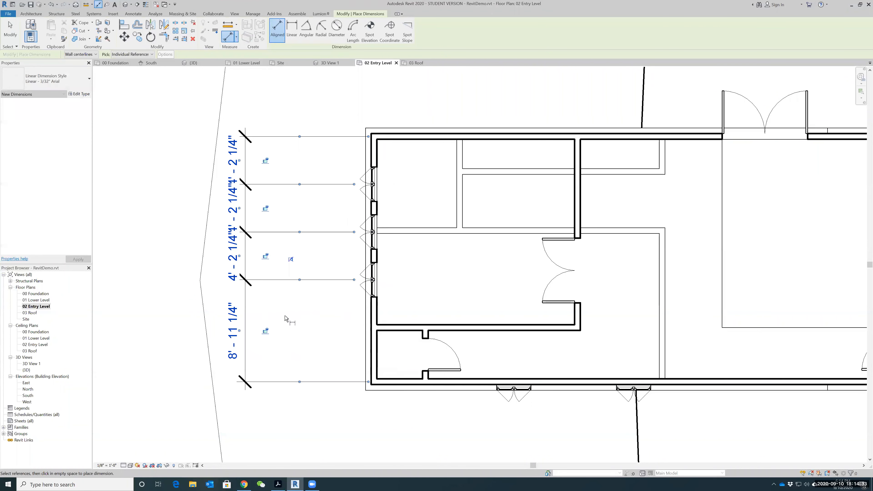
# - Try to equalize the dimension string reaching the south wall, keep the existing constraints, and undo the string
pyautogui.click(290, 259)
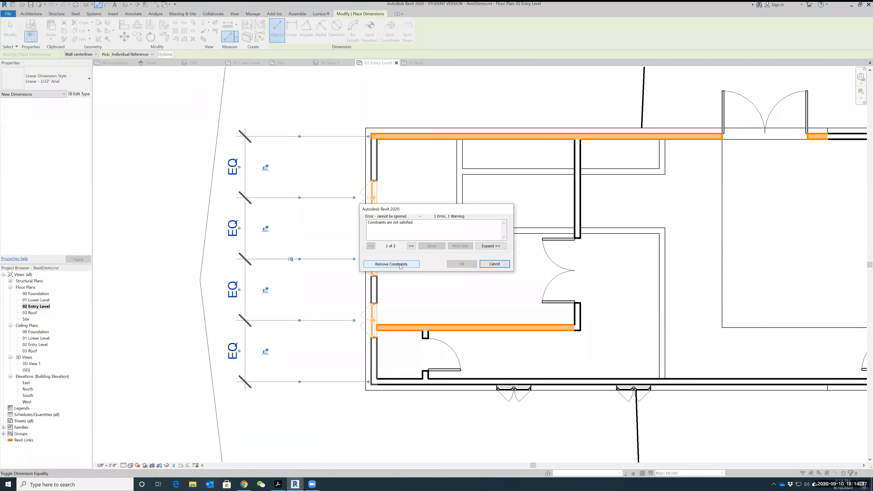
pyautogui.click(495, 263)
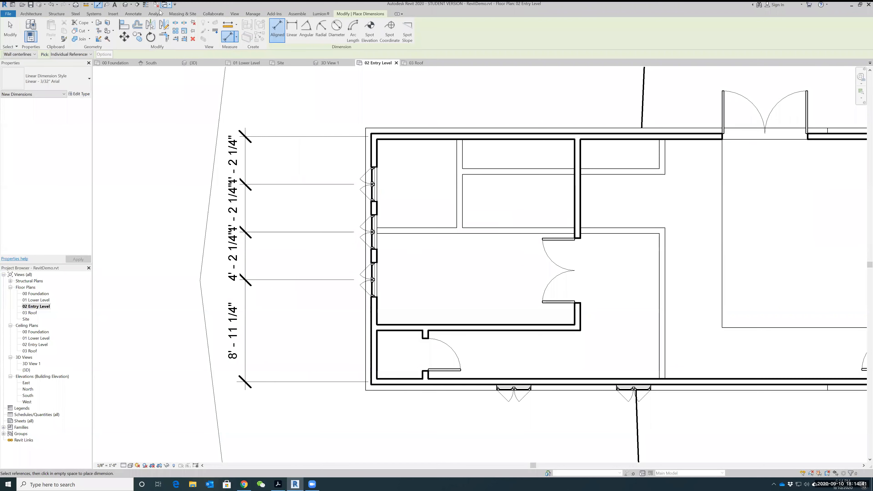
pyautogui.hotkey('ctrl', 'z')
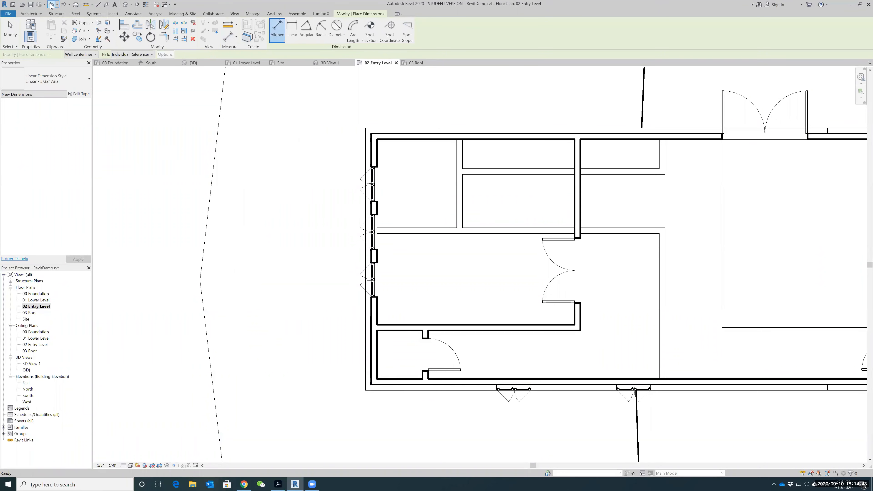
# - Try an aligned dimension string from the north wall through the three window centers only, and undo it
pyautogui.click(383, 137)
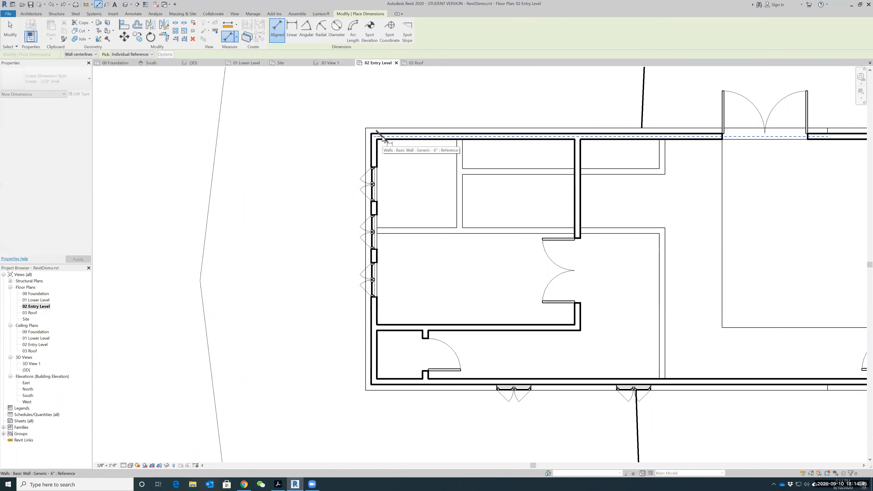
pyautogui.click(373, 187)
pyautogui.click(373, 232)
pyautogui.click(372, 280)
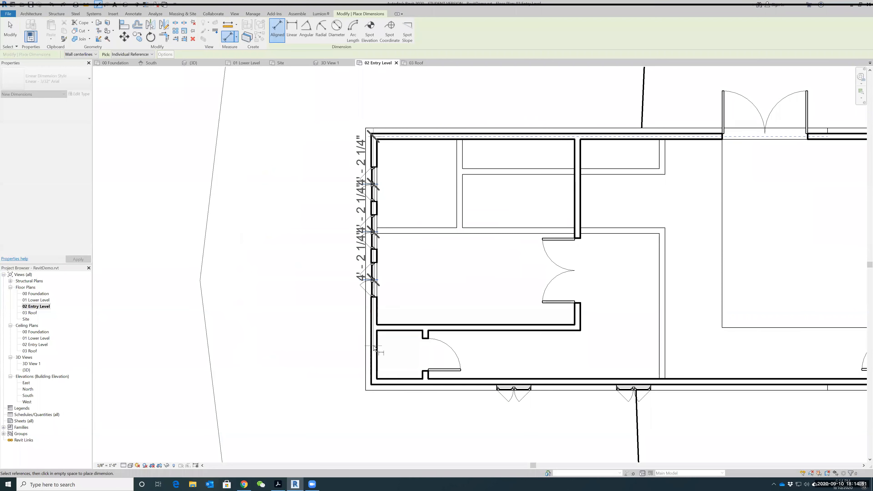
pyautogui.click(374, 344)
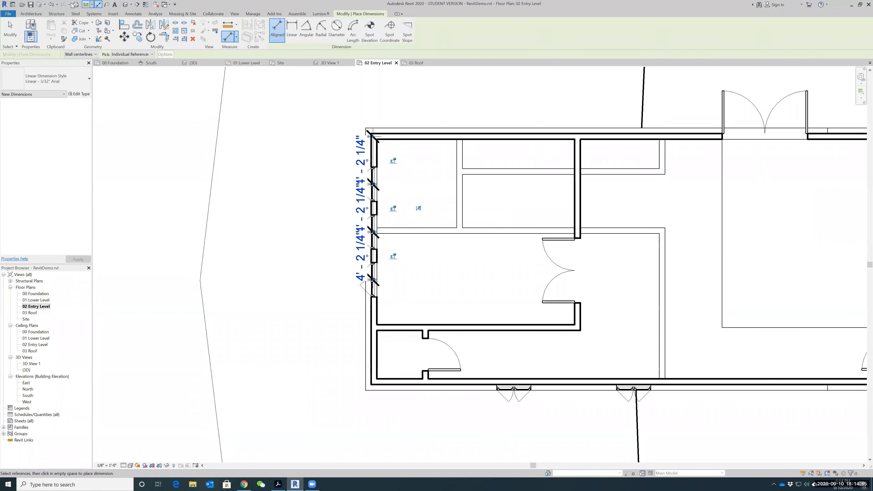
pyautogui.click(51, 5)
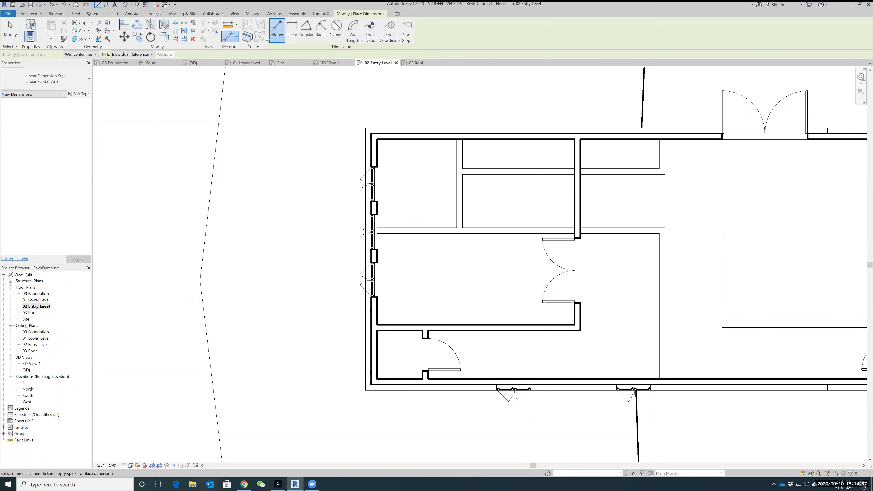
# - Place an aligned dimension string outside the west wall from the north wall through the three window centers to the interior partition
pyautogui.click(383, 138)
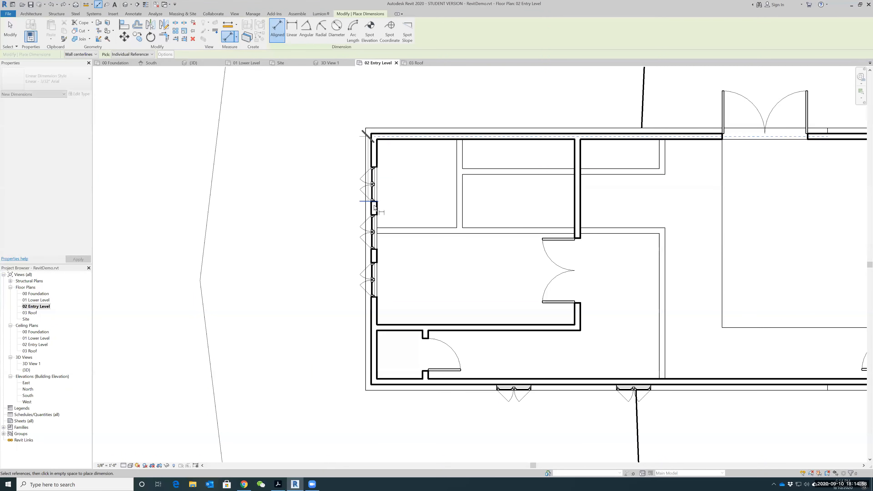
pyautogui.click(373, 184)
pyautogui.click(373, 232)
pyautogui.click(373, 281)
pyautogui.click(379, 329)
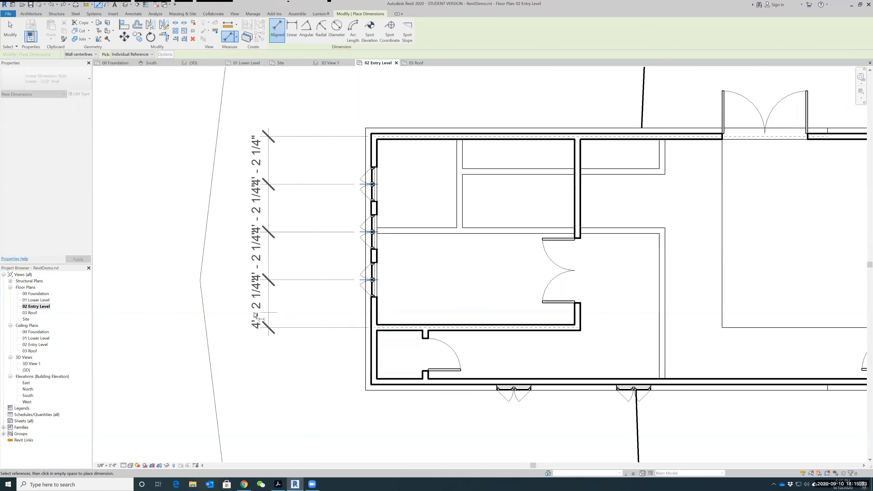
pyautogui.click(271, 242)
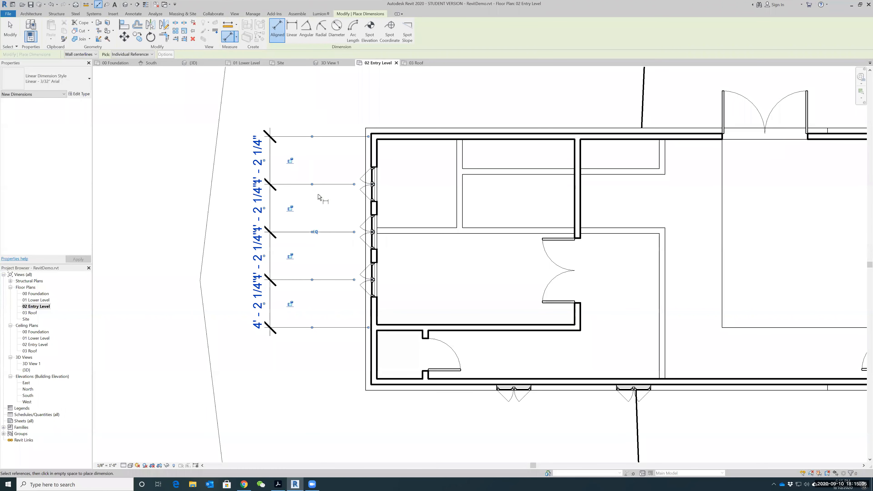
# - Switch the new west wall dimension string to show EQ instead of values, and end dimensioning
pyautogui.click(315, 231)
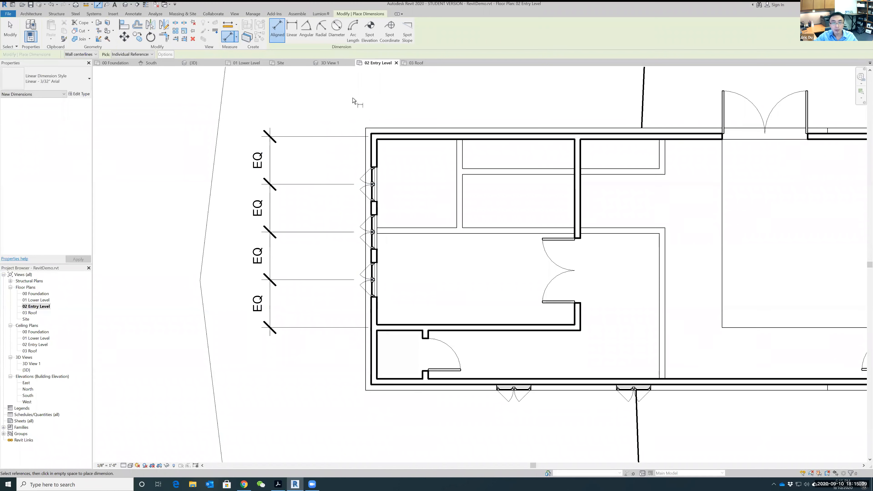
pyautogui.press('Escape')
pyautogui.press('Escape')
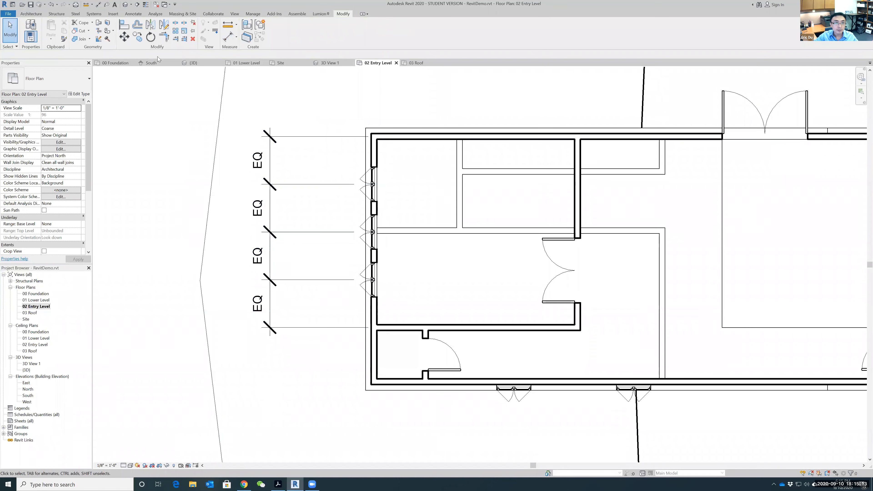
# - Return to the 3D view and examine the windows in the upper west wall and lower concrete wall from several angles
pyautogui.click(235, 14)
pyautogui.click(212, 30)
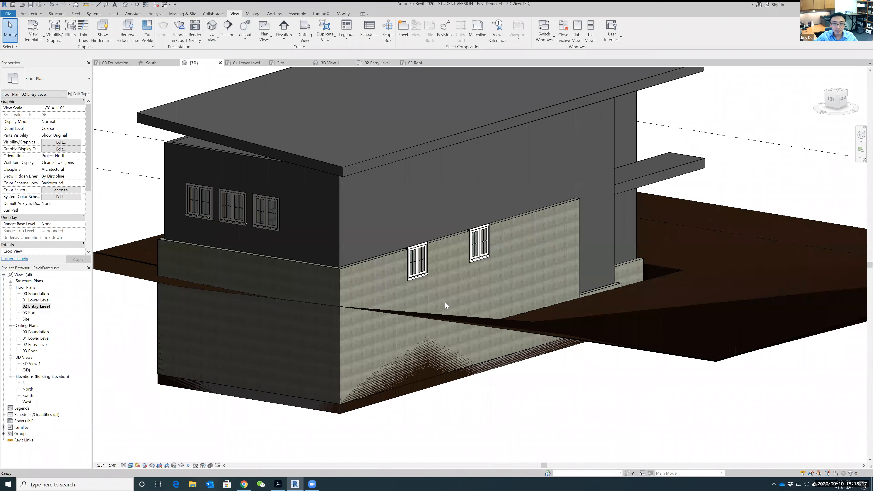
pyautogui.keyDown('shift'); pyautogui.moveTo(532, 438); pyautogui.dragTo(502, 429, button='middle'); pyautogui.keyUp('shift')
pyautogui.scroll(-5, 414, 405)
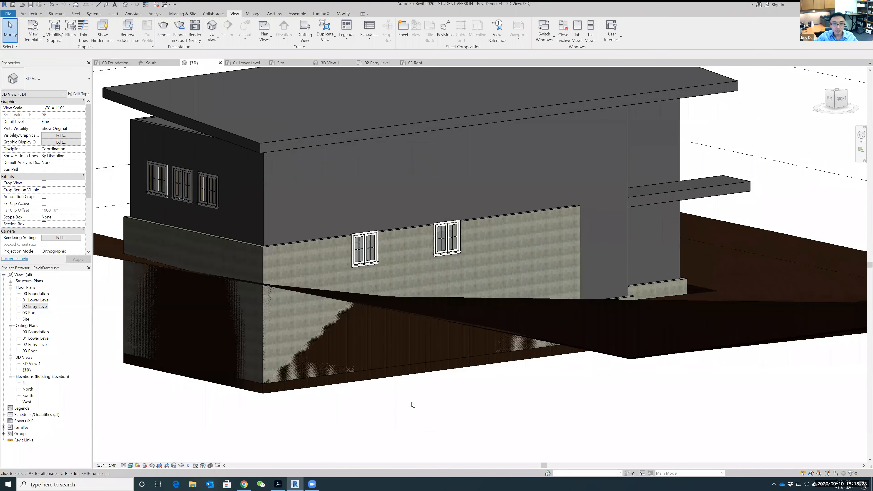
pyautogui.keyDown('shift'); pyautogui.moveTo(630, 252); pyautogui.dragTo(656, 242, button='middle'); pyautogui.keyUp('shift')
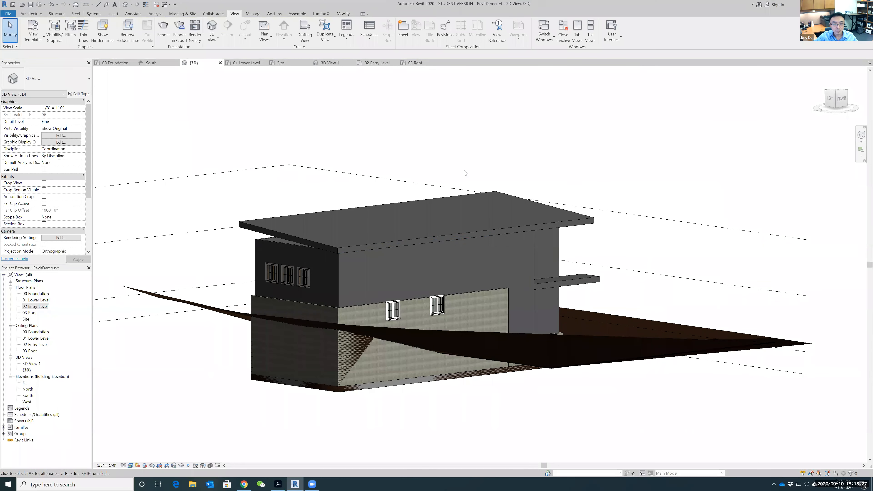
pyautogui.keyDown('shift'); pyautogui.moveTo(311, 207); pyautogui.dragTo(674, 206, button='middle'); pyautogui.keyUp('shift')
pyautogui.scroll(-2, 675, 206)
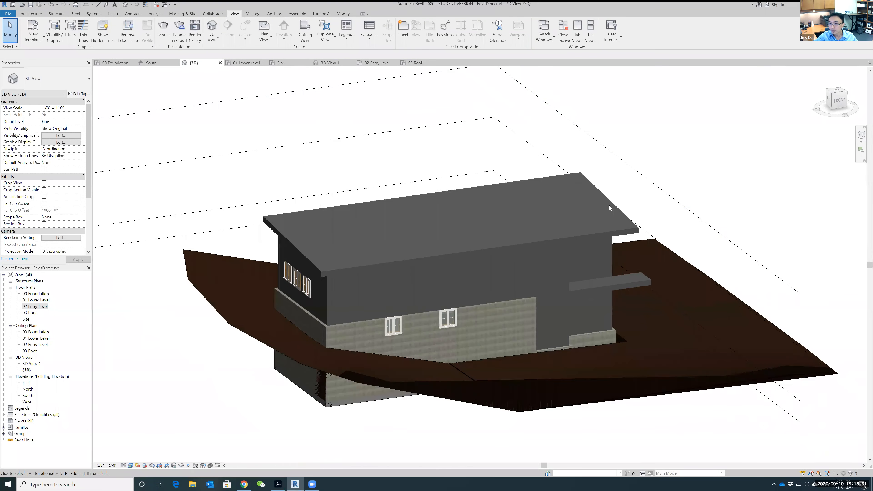
pyautogui.scroll(3, 446, 149)
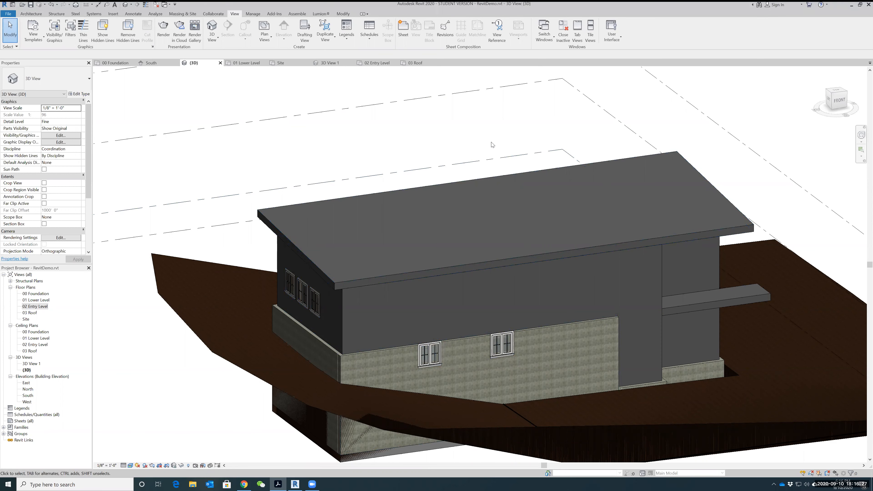
pyautogui.scroll(5, 492, 144)
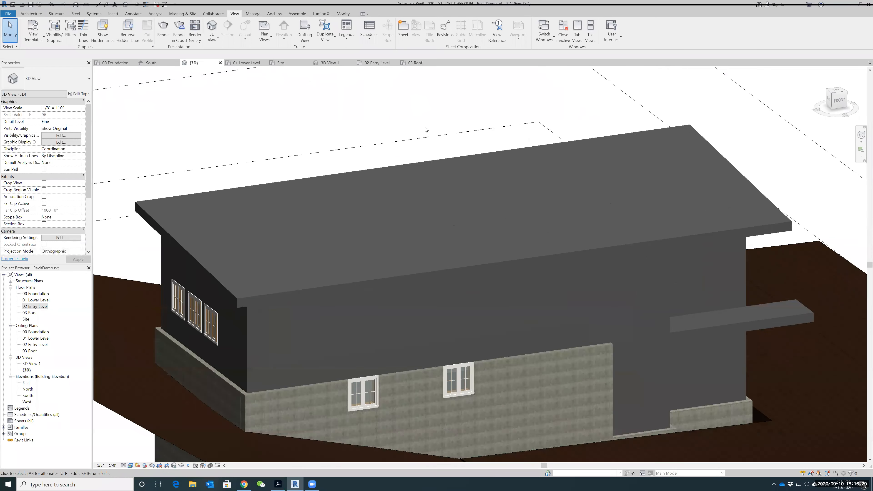
# - Move the two concrete-wall windows down freehand in the 3D view, to sill heights of about 5' 3" and 5' 6"
pyautogui.scroll(-2, 428, 135)
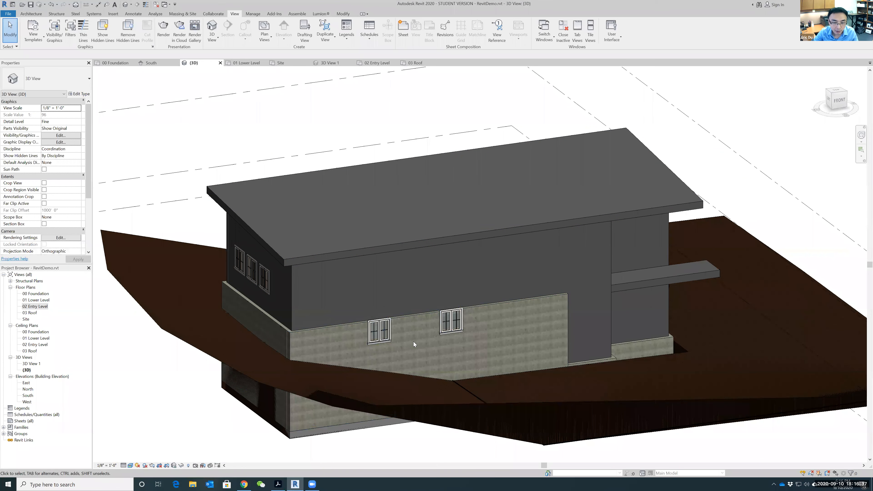
pyautogui.click(449, 326)
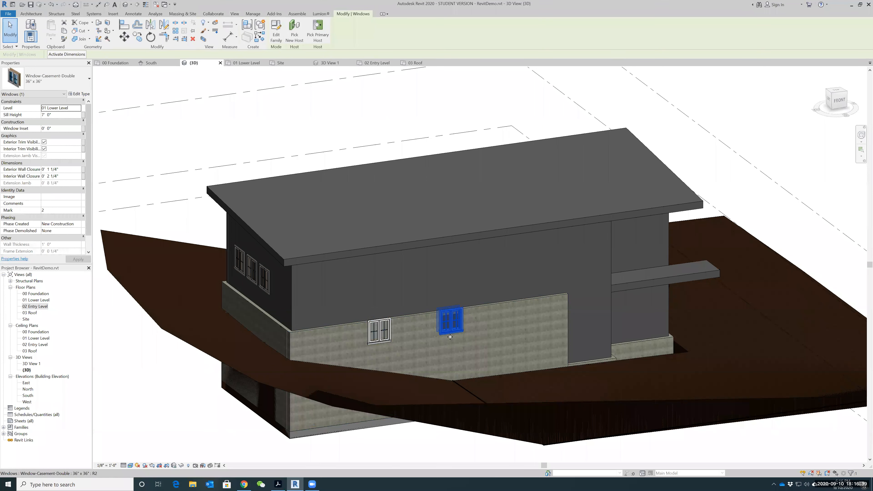
pyautogui.moveTo(450, 326); pyautogui.dragTo(451, 334)
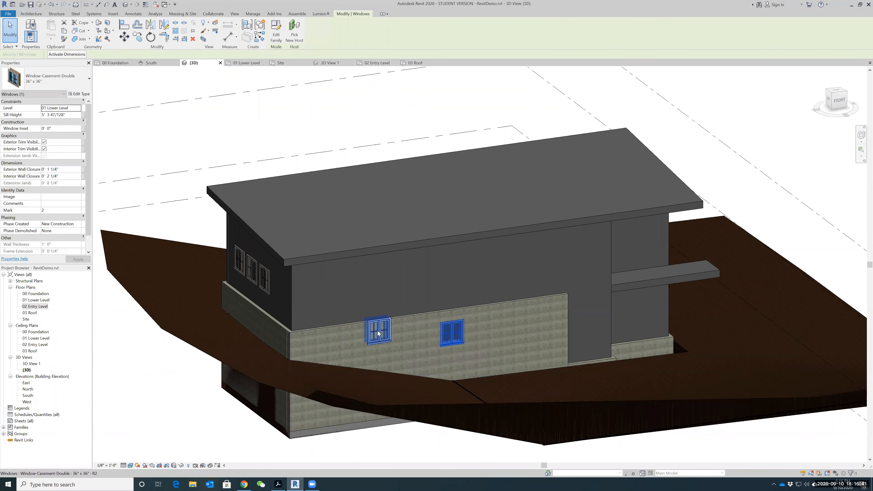
pyautogui.click(378, 331)
pyautogui.moveTo(379, 331); pyautogui.dragTo(379, 341)
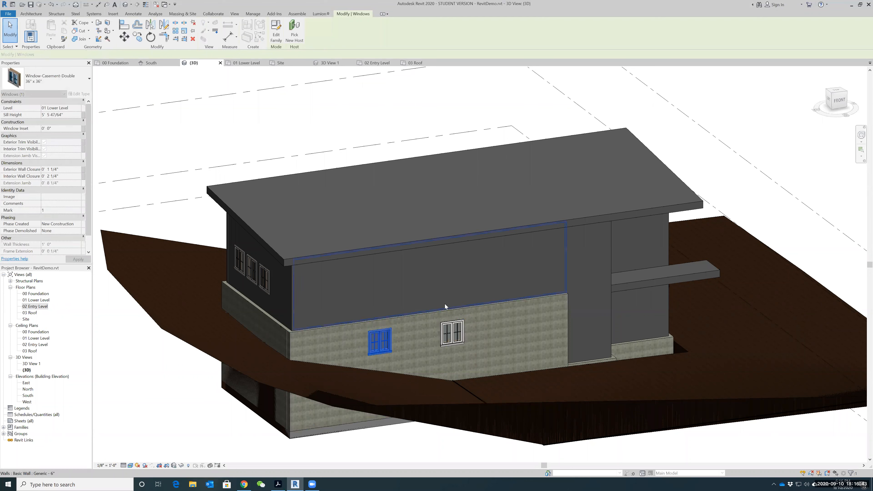
# - Open the South elevation and align the head of the eastern lower-level window with the top of the concrete wall
pyautogui.doubleClick(27, 395)
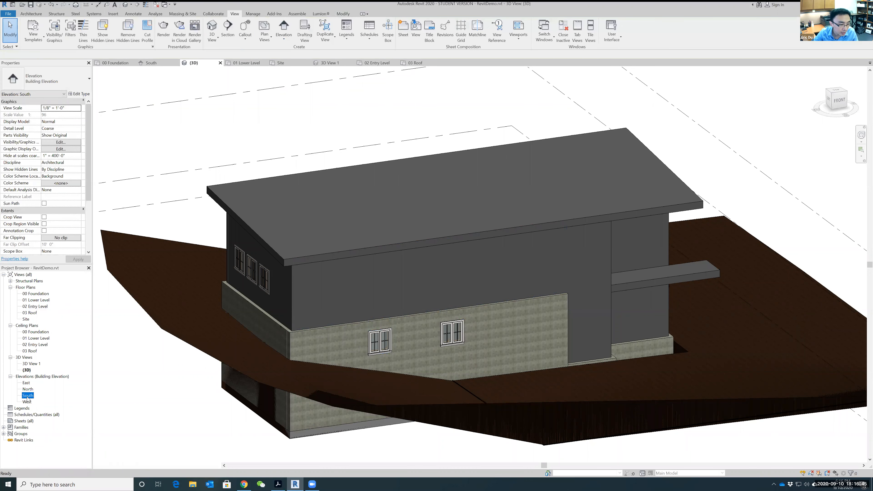
pyautogui.click(371, 195)
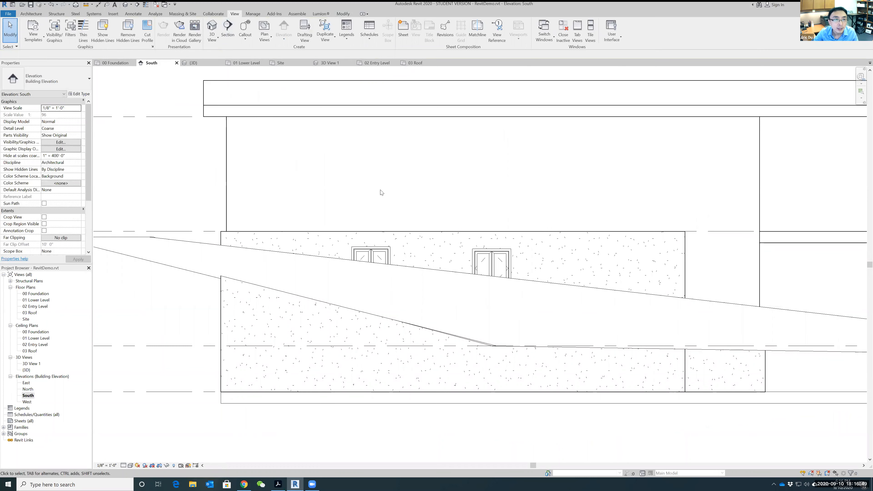
pyautogui.click(347, 14)
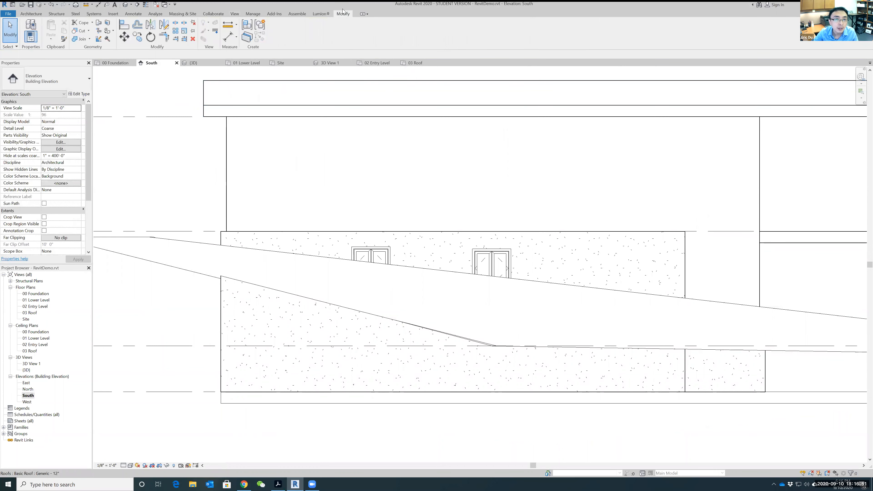
pyautogui.click(121, 27)
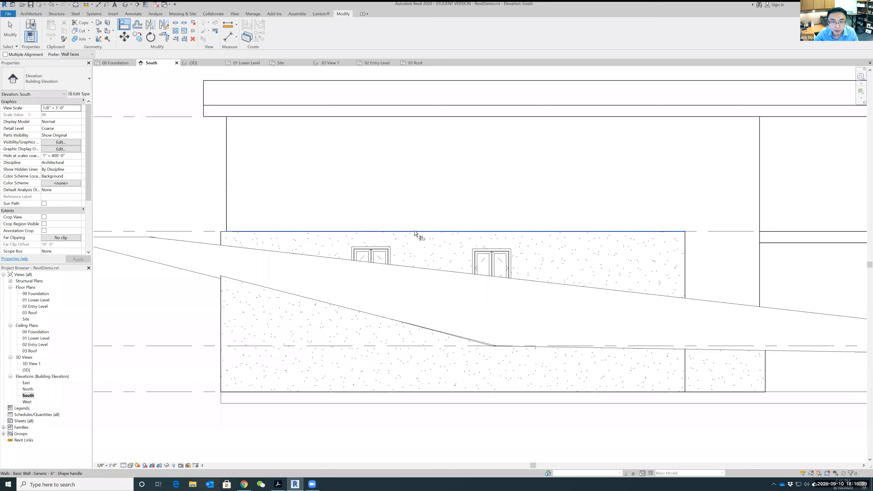
pyautogui.scroll(5, 493, 251)
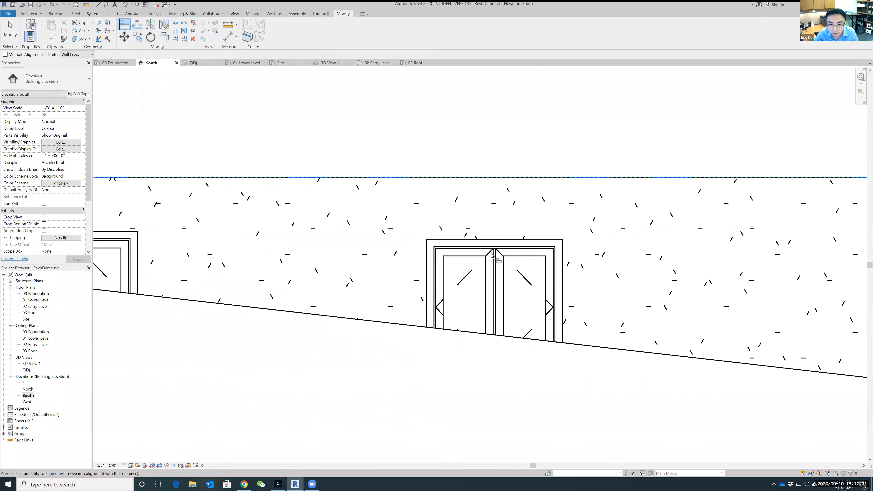
pyautogui.click(496, 247)
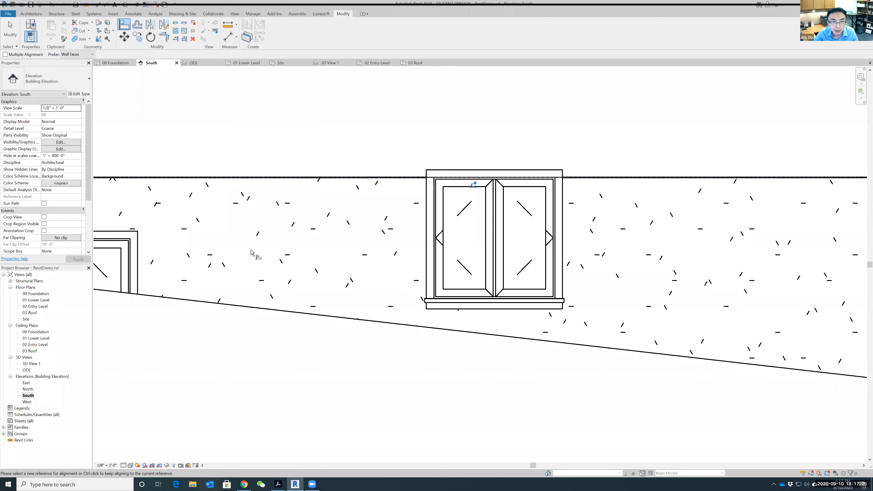
# - Align the head of the western lower-level window with the top of the concrete wall, and end the Align command
pyautogui.moveTo(170, 142); pyautogui.dragTo(460, 156, button='middle')
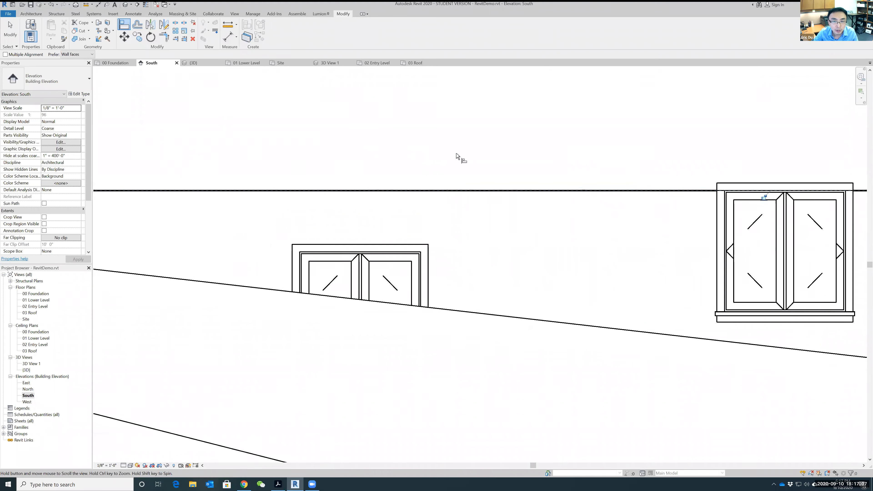
pyautogui.scroll(1, 460, 157)
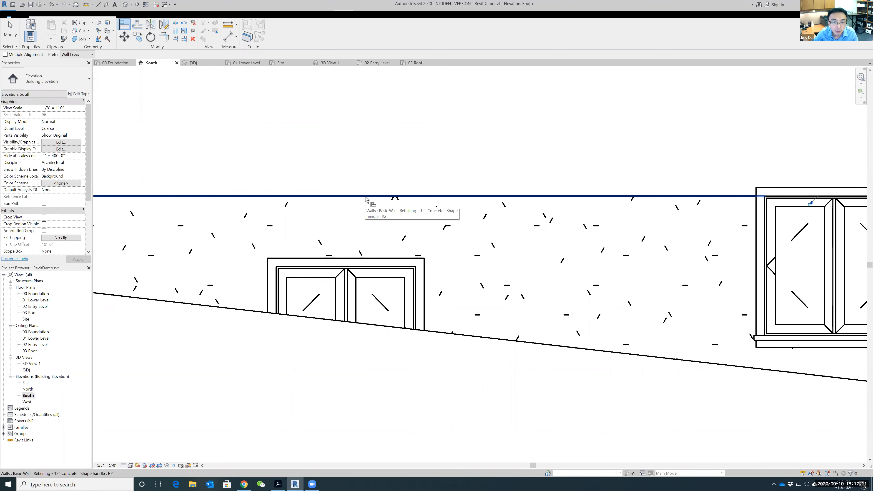
pyautogui.click(346, 267)
pyautogui.scroll(-5, 444, 199)
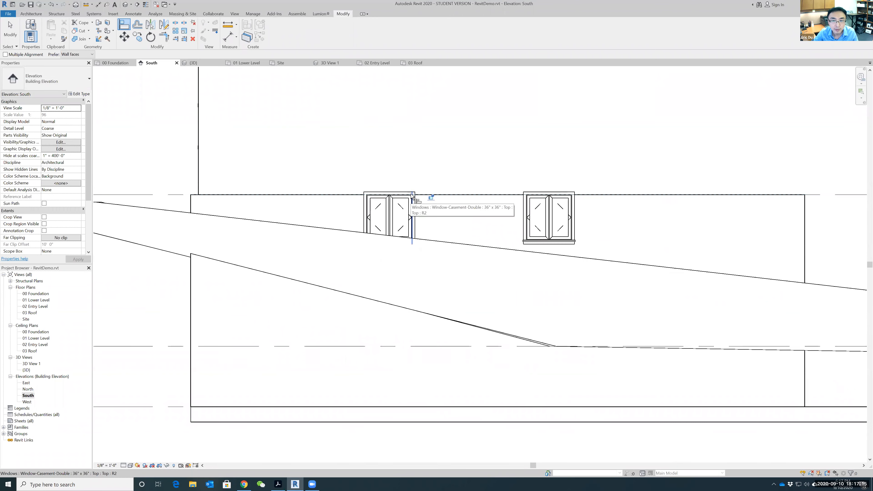
pyautogui.scroll(-1, 492, 170)
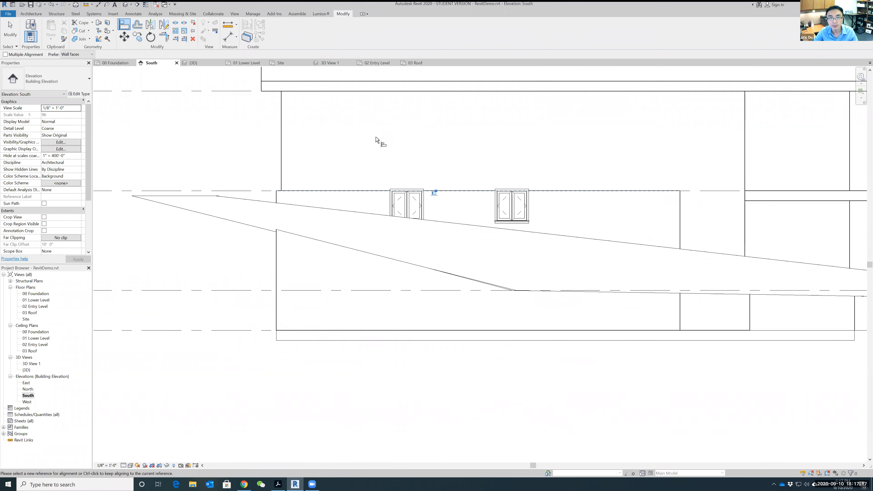
pyautogui.scroll(5, 225, 191)
pyautogui.press('Escape')
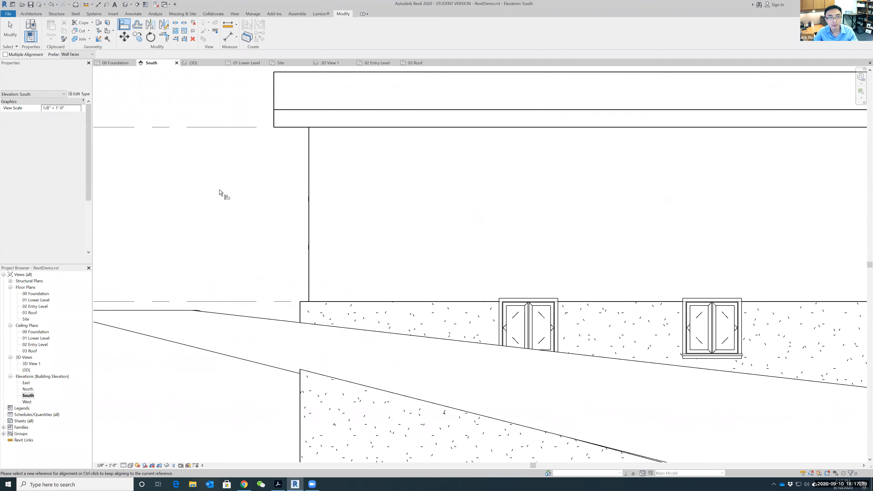
pyautogui.scroll(-3, 388, 228)
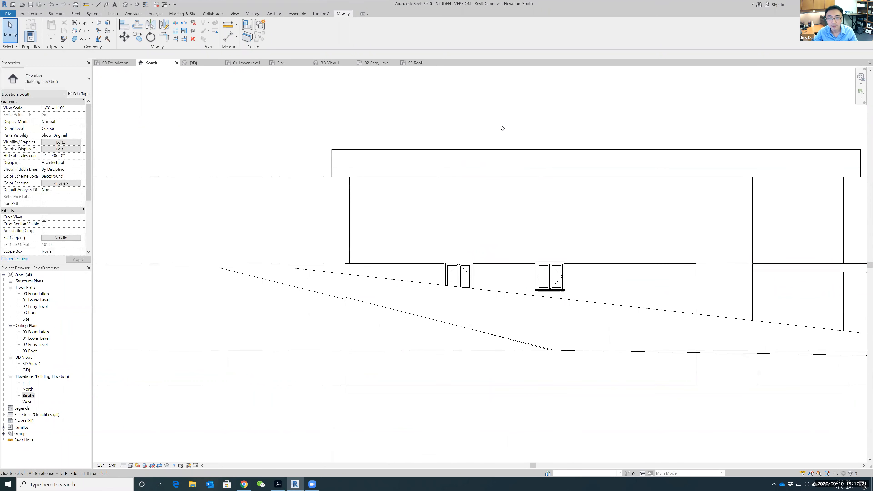
pyautogui.moveTo(544, 117); pyautogui.dragTo(452, 107, button='middle')
pyautogui.scroll(2, 453, 107)
pyautogui.scroll(1, 458, 232)
pyautogui.scroll(-2, 455, 238)
pyautogui.moveTo(412, 245); pyautogui.dragTo(402, 218, button='middle')
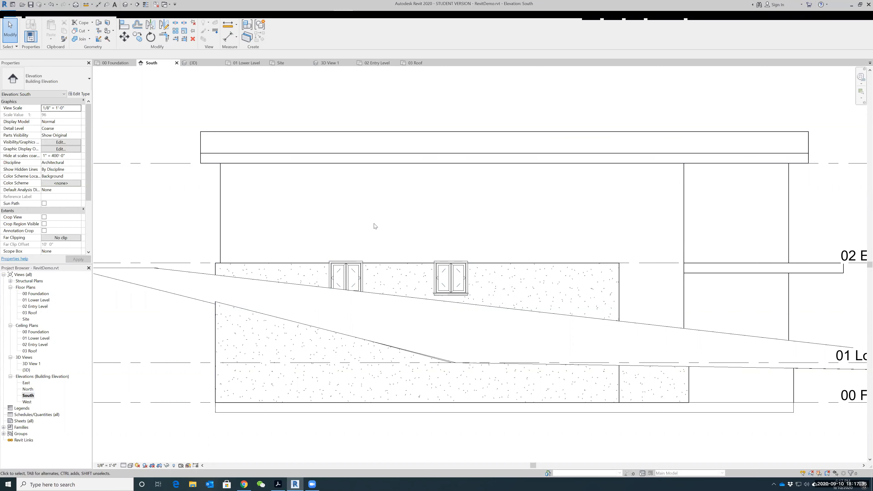
# - Open the 02 Entry Level floor plan and delete the EQ dimension string outside the west wall, leaving the elements constrained
pyautogui.doubleClick(33, 307)
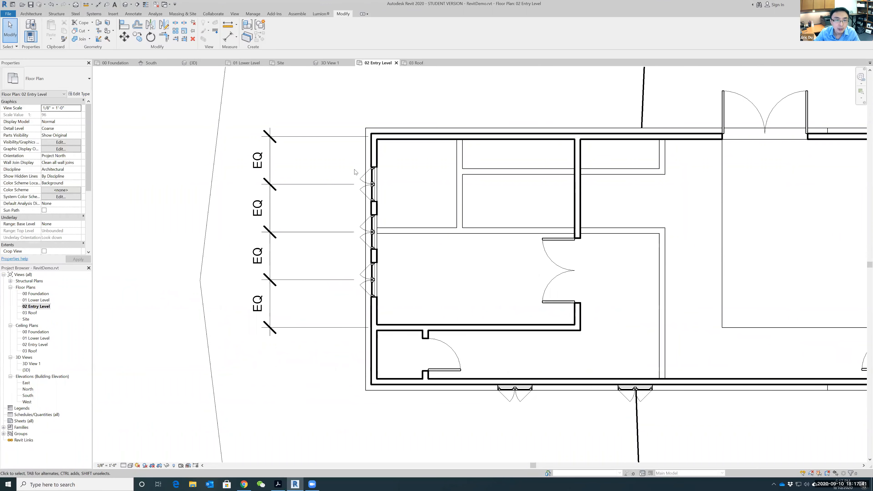
pyautogui.click(296, 137)
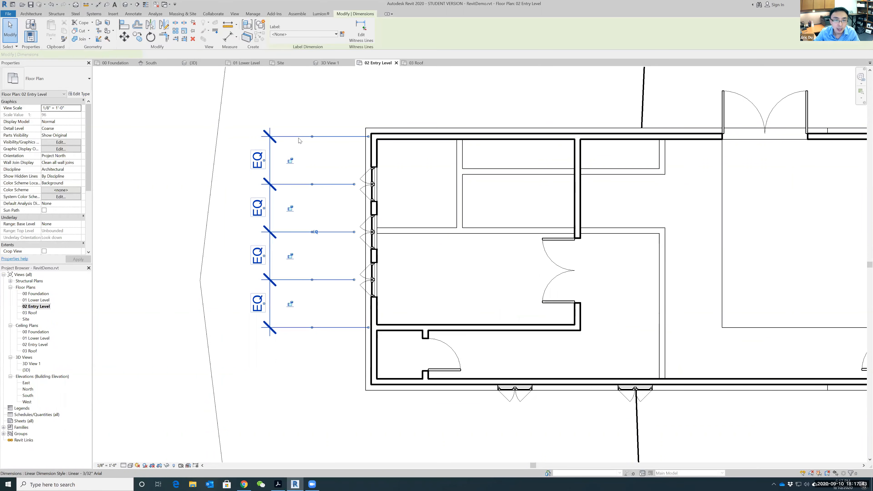
pyautogui.press('Delete')
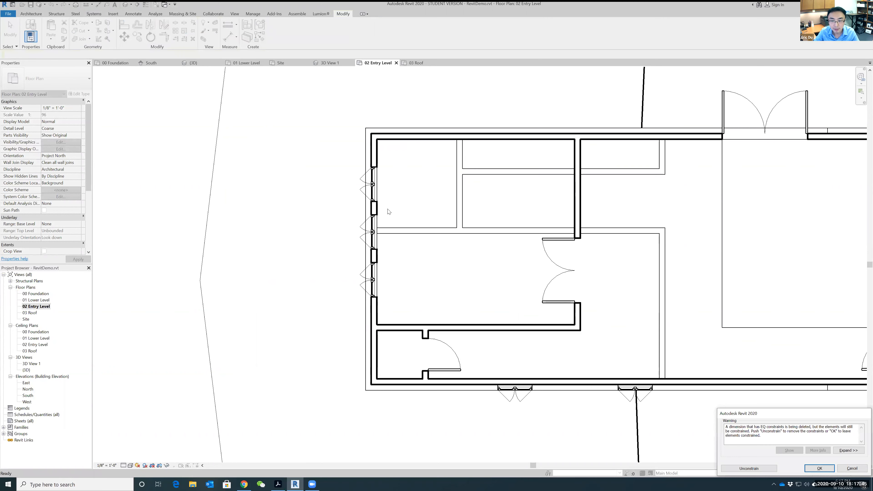
pyautogui.click(821, 469)
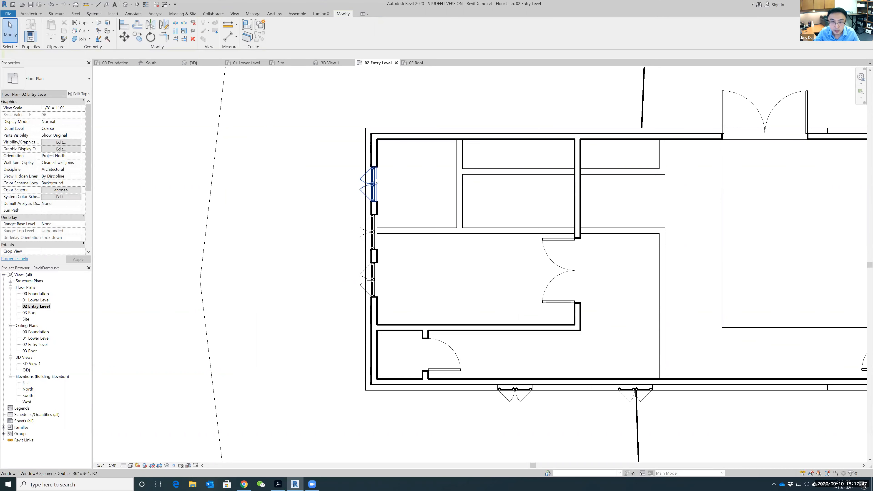
# - Try to move the northernmost west wall window closer to the north wall
pyautogui.click(374, 186)
pyautogui.moveTo(374, 186); pyautogui.dragTo(374, 166)
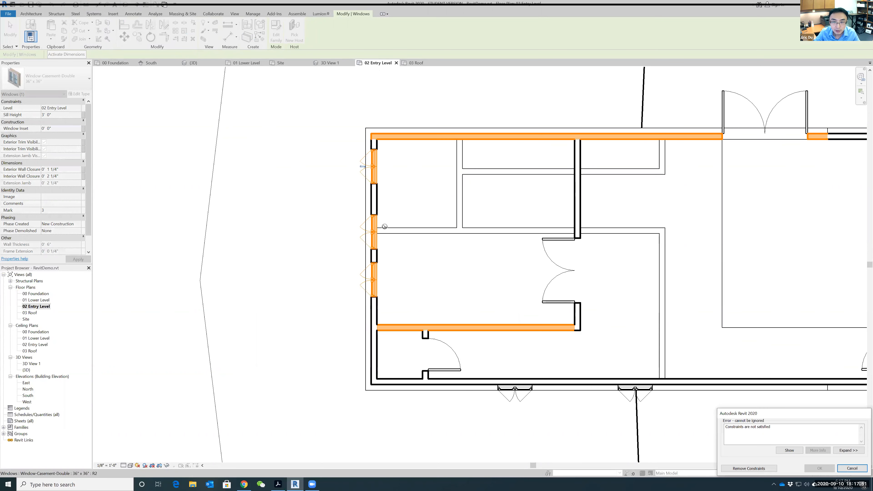
pyautogui.click(853, 468)
pyautogui.click(373, 183)
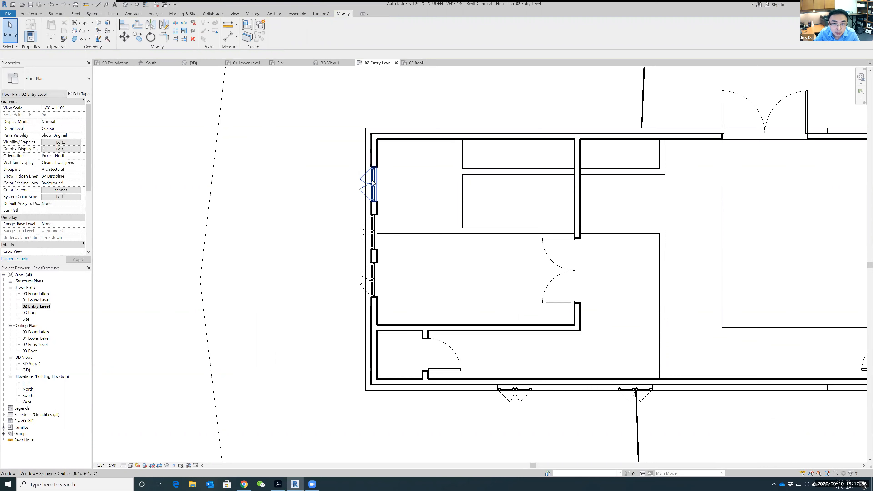
pyautogui.moveTo(371, 174); pyautogui.dragTo(372, 160)
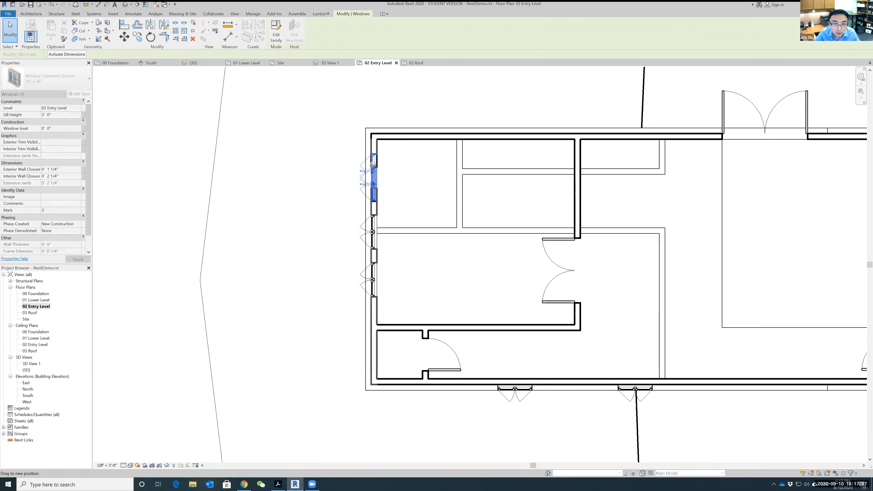
pyautogui.press('Escape')
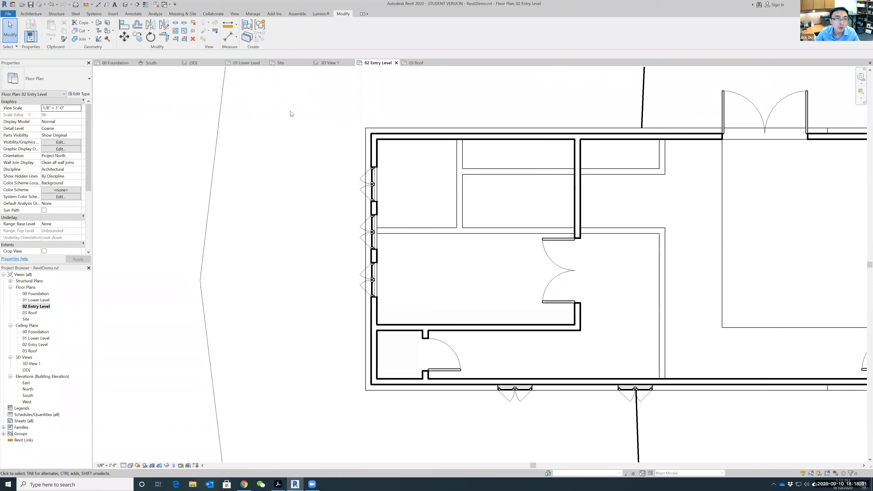
# - Place an aligned dimension string outside the west wall, from the north wall through the three window centers to the interior partition, and end dimensioning
pyautogui.click(227, 36)
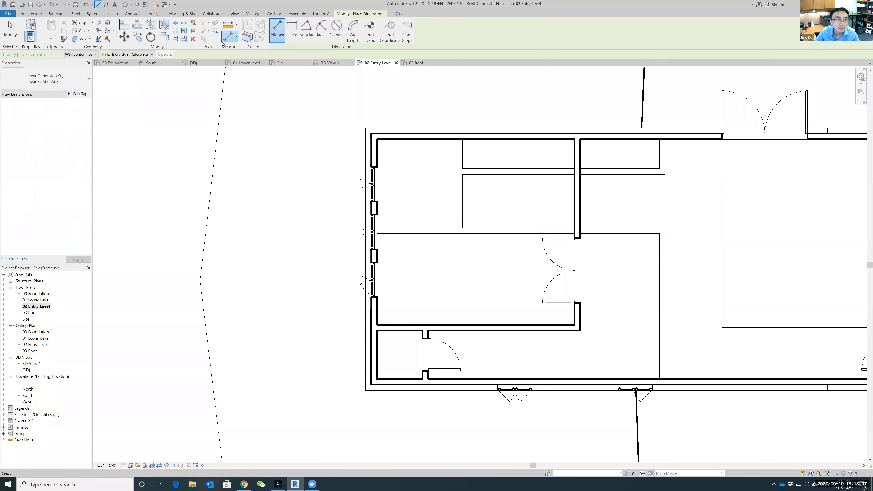
pyautogui.click(400, 135)
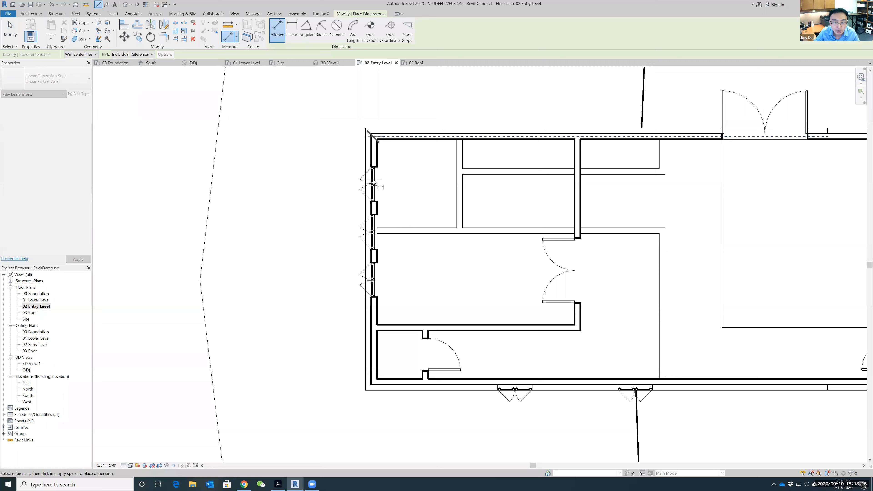
pyautogui.click(366, 184)
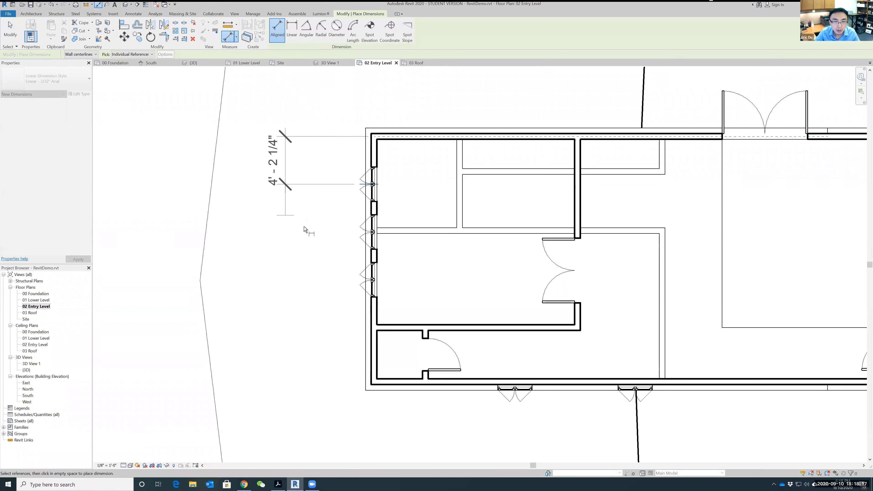
pyautogui.click(374, 234)
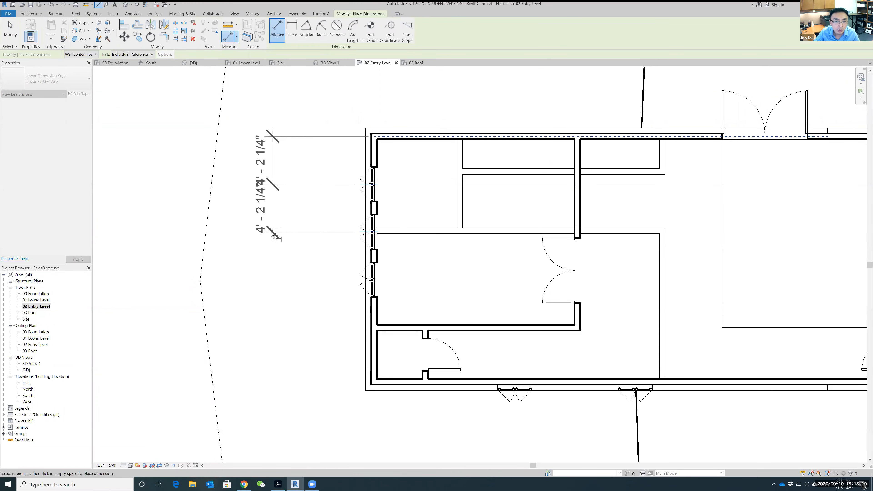
pyautogui.click(372, 280)
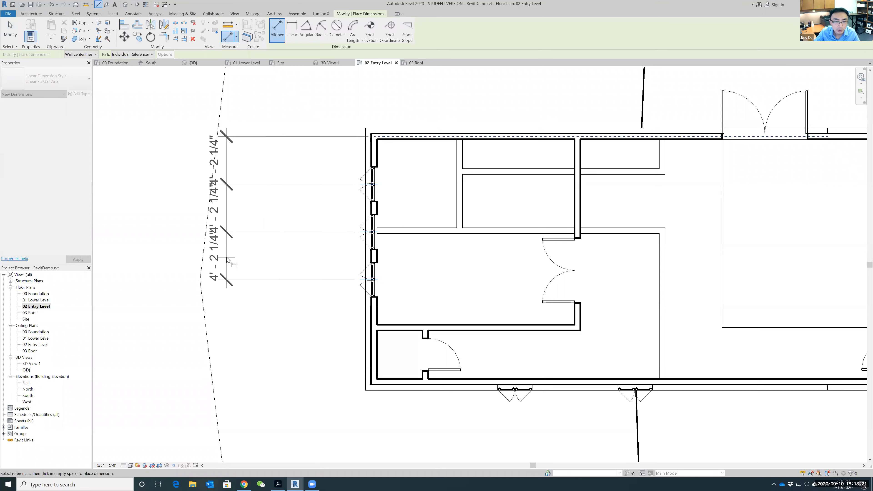
pyautogui.click(381, 329)
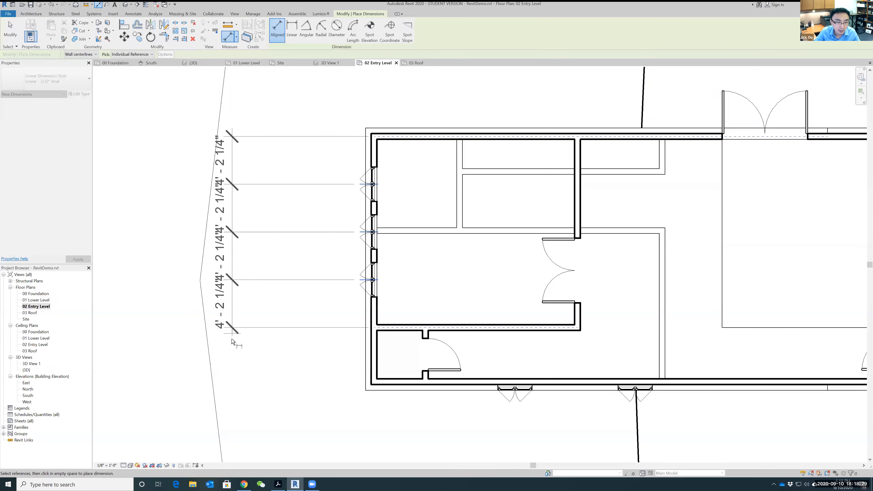
pyautogui.click(235, 361)
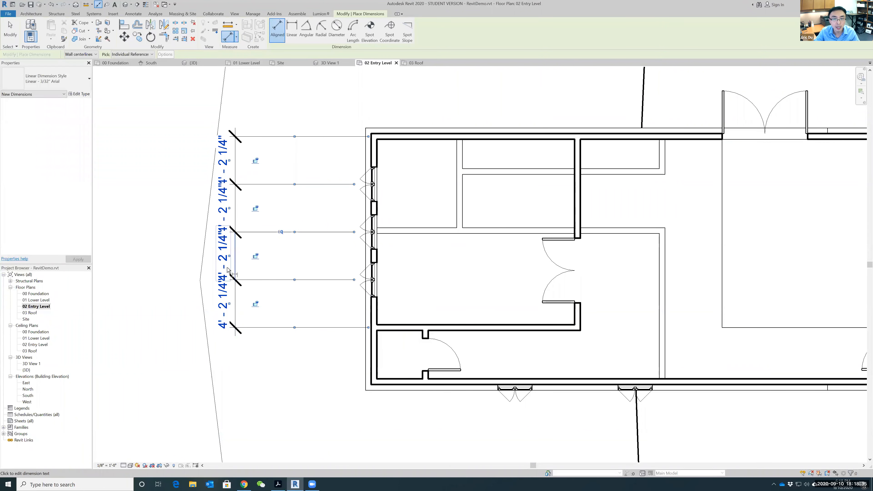
pyautogui.press('Escape')
pyautogui.press('Escape')
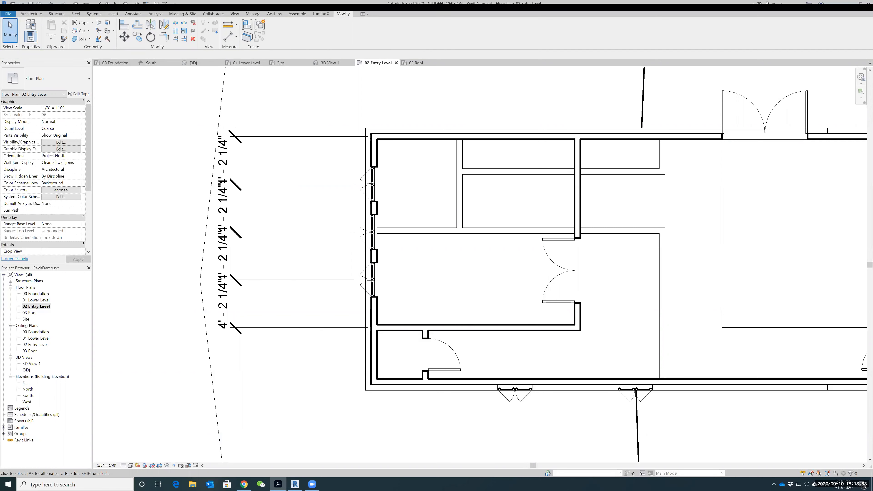
pyautogui.scroll(-2, 458, 226)
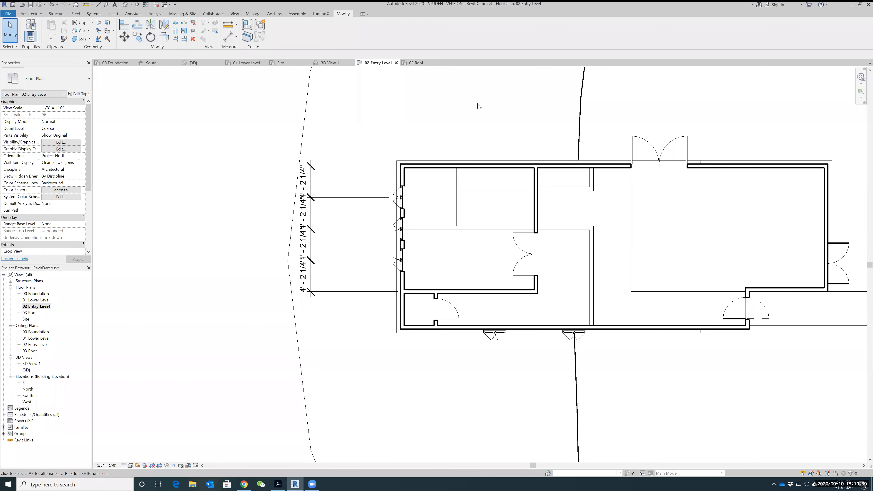
pyautogui.moveTo(469, 126); pyautogui.dragTo(385, 134, button='middle')
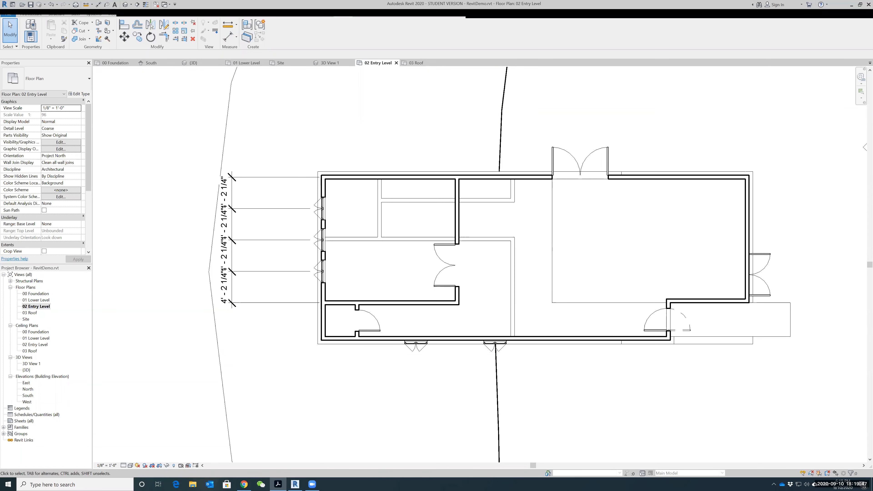
pyautogui.scroll(-2, 337, 155)
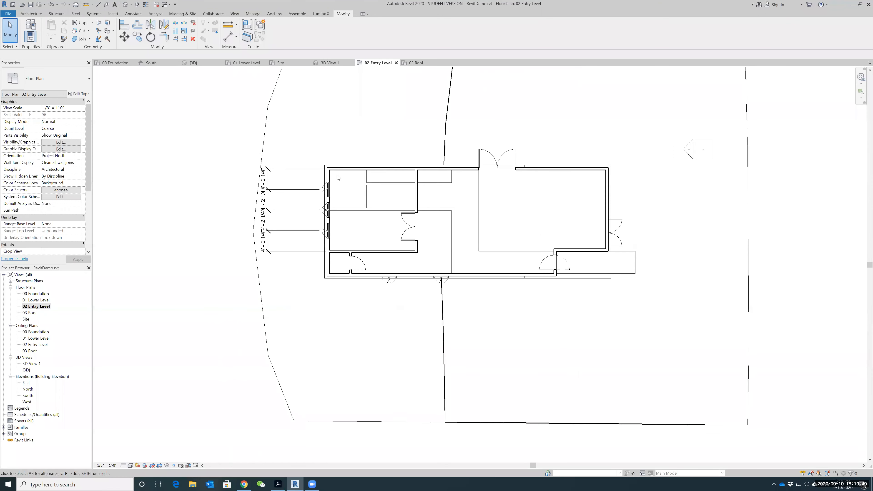
pyautogui.scroll(3, 354, 152)
pyautogui.scroll(-1, 342, 157)
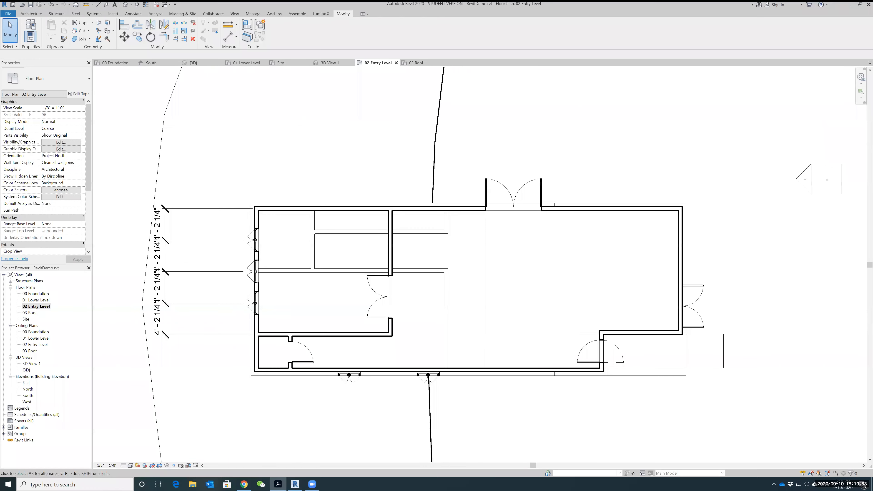
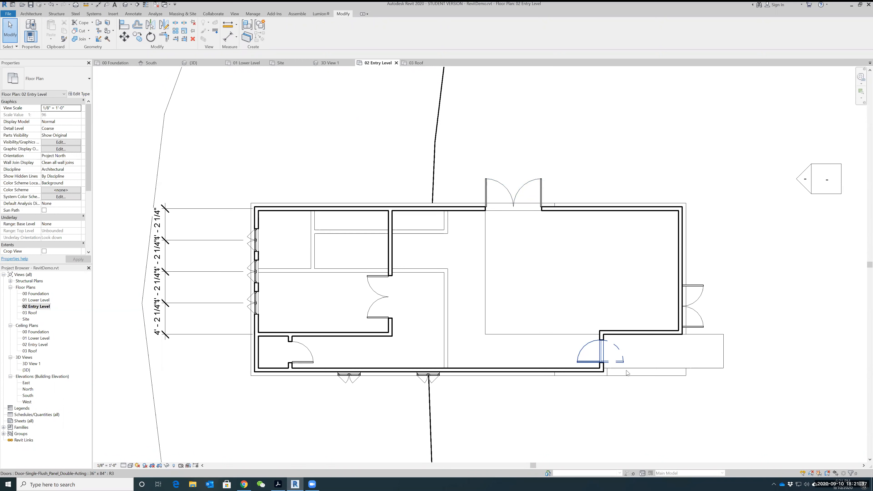
# - Examine the double-acting single door in the southeast entry wall and the surrounding 02 Entry Level floor plan
pyautogui.click(611, 364)
pyautogui.press('Escape')
pyautogui.scroll(7, 631, 351)
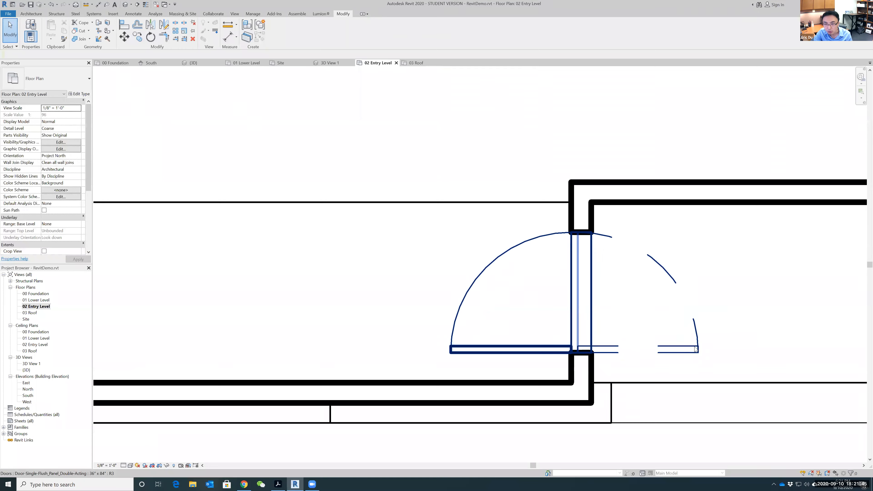
pyautogui.scroll(-5, 693, 317)
pyautogui.scroll(-5, 693, 317)
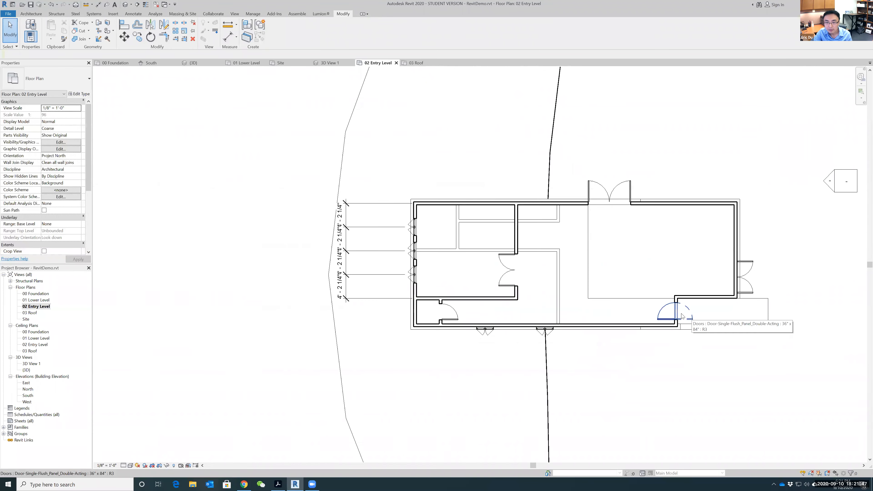
pyautogui.moveTo(468, 133); pyautogui.dragTo(406, 187, button='middle')
pyautogui.scroll(2, 401, 186)
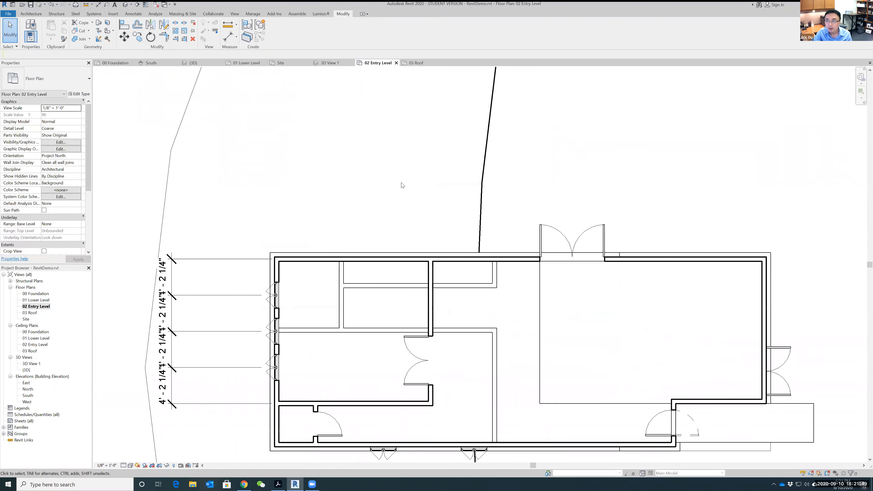
pyautogui.scroll(3, 406, 199)
pyautogui.scroll(-4, 406, 203)
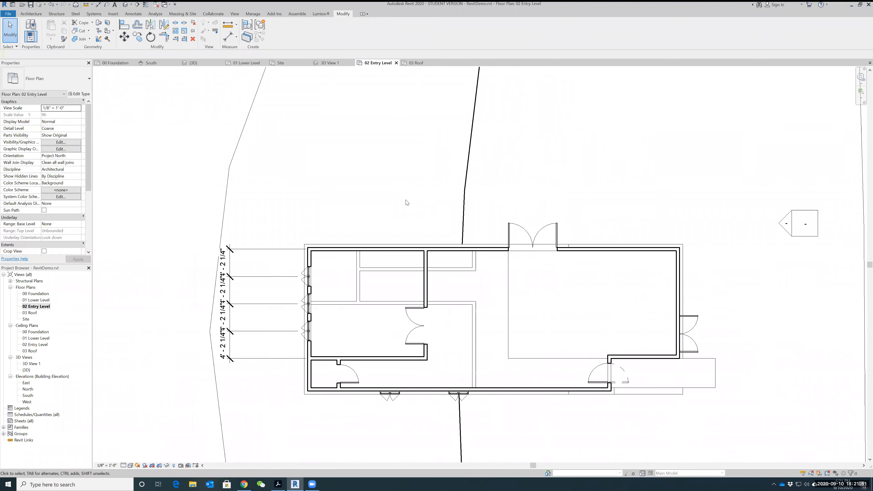
pyautogui.scroll(1, 428, 151)
pyautogui.scroll(1, 425, 147)
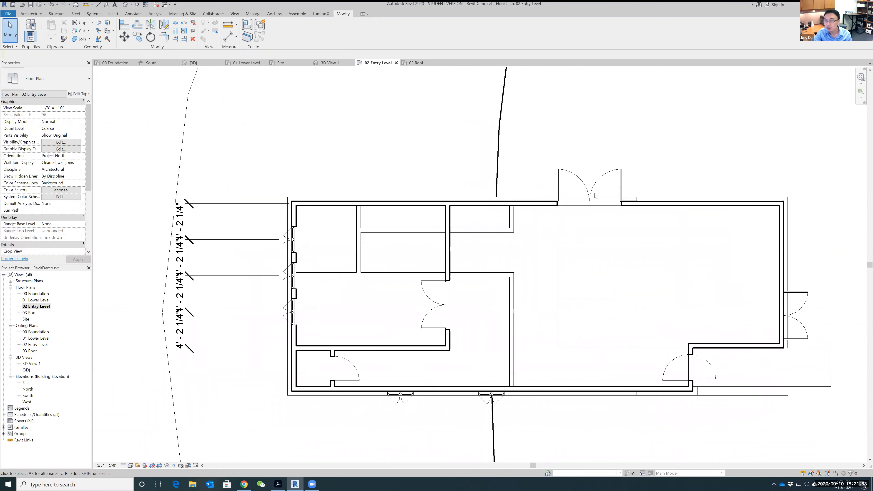
pyautogui.moveTo(763, 138)
pyautogui.mouseDown(button='middle')
pyautogui.moveTo(657, 139)
pyautogui.moveTo(776, 131)
pyautogui.mouseUp(button='middle')
pyautogui.scroll(1, 775, 130)
pyautogui.scroll(-2, 732, 126)
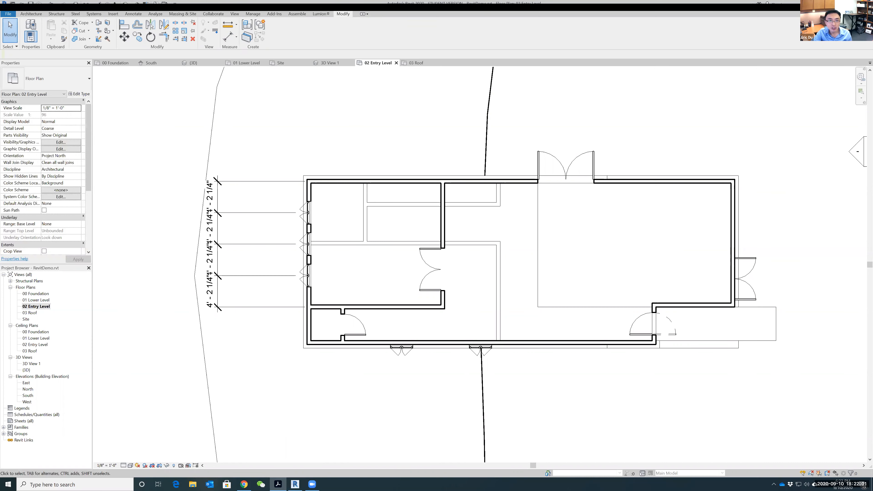
# - Open the default 3D view and examine the northeast corner of the building
pyautogui.click(235, 14)
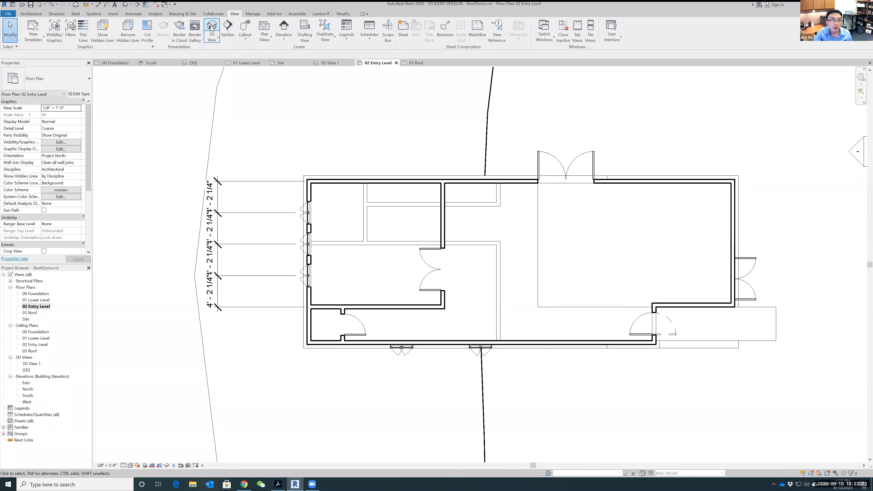
pyautogui.click(212, 28)
pyautogui.keyDown('shift'); pyautogui.moveTo(699, 344); pyautogui.dragTo(371, 299, button='middle'); pyautogui.keyUp('shift')
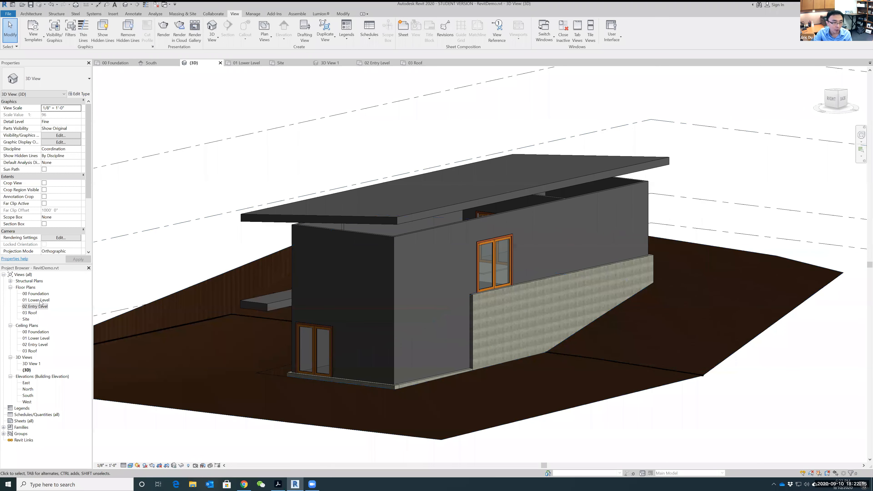
# - Open the 01 Lower Level floor plan and split the east exterior wall just north of the double glass door
pyautogui.doubleClick(38, 300)
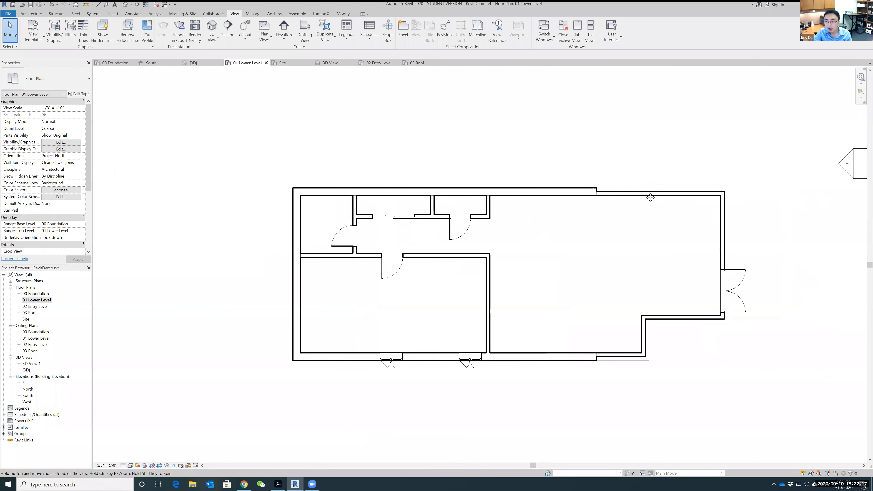
pyautogui.moveTo(651, 197); pyautogui.dragTo(548, 196, button='middle')
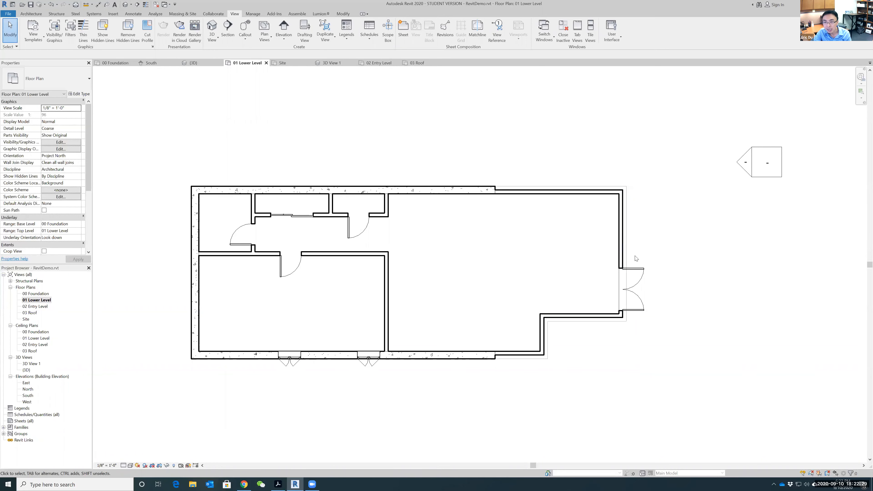
pyautogui.scroll(-1, 612, 214)
pyautogui.scroll(3, 621, 222)
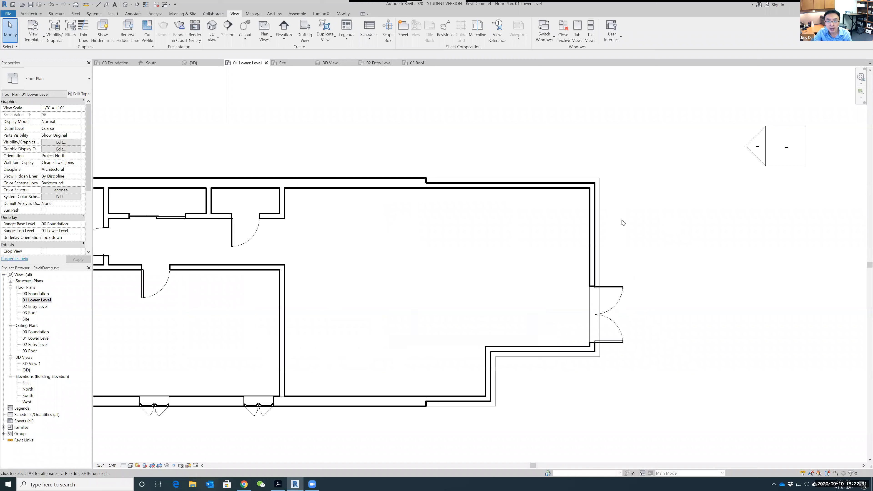
pyautogui.click(592, 234)
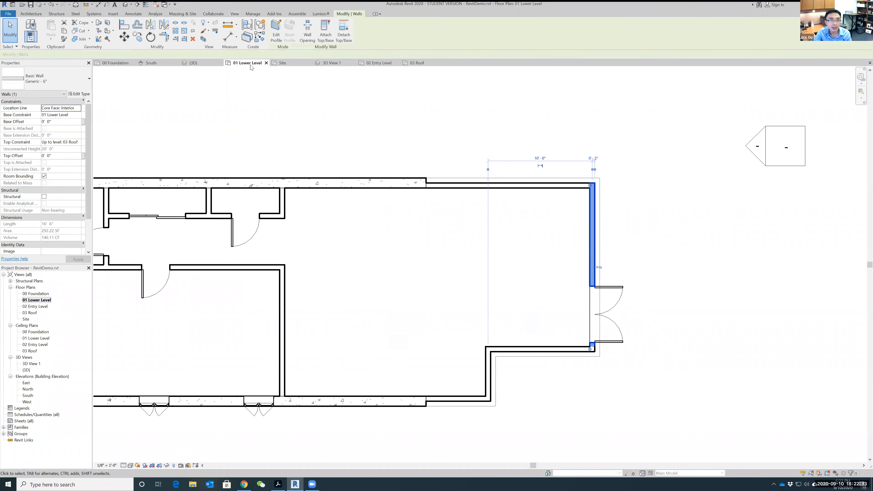
pyautogui.click(176, 23)
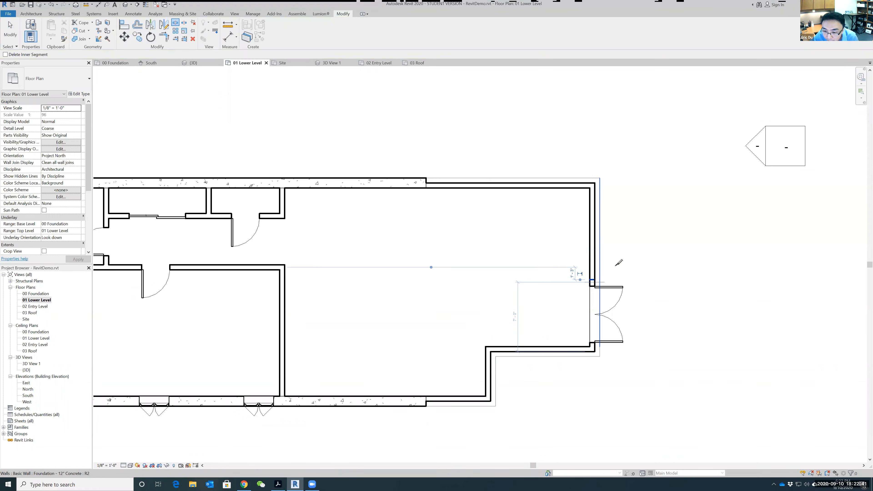
pyautogui.press('Escape')
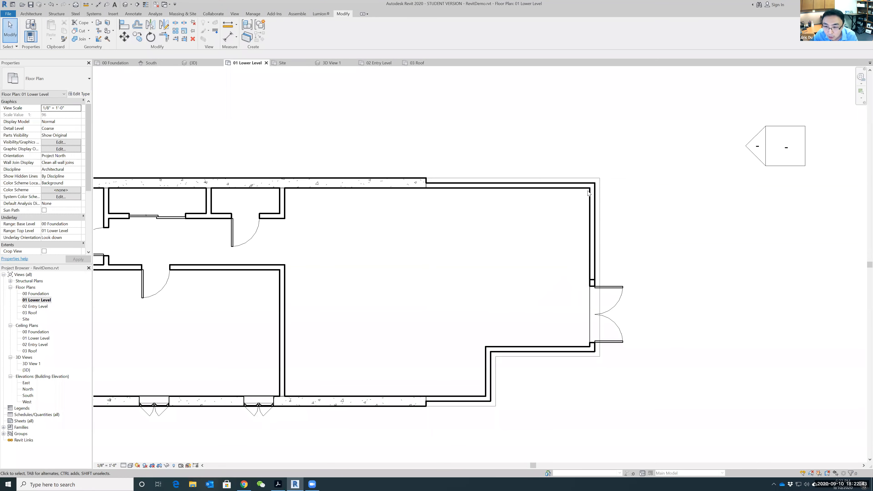
# - Check the split by selecting the northern segment of the east wall, the double door and the adjoining north wall
pyautogui.click(590, 202)
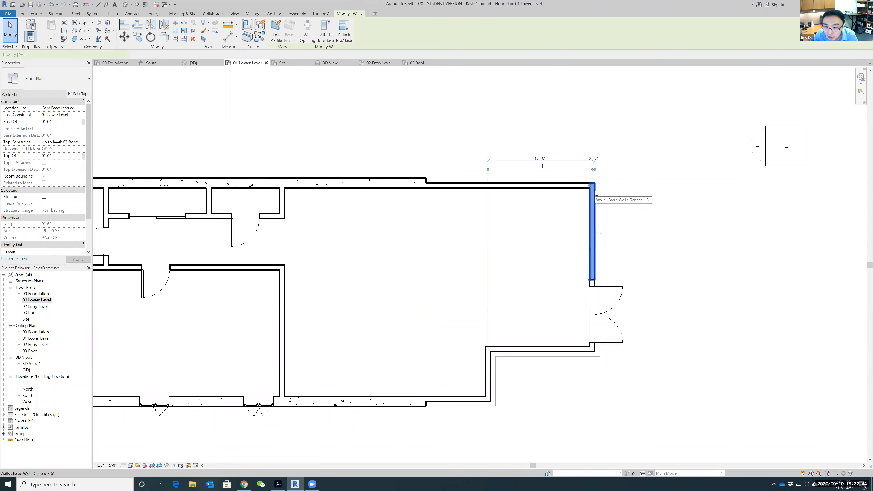
pyautogui.click(596, 287)
pyautogui.click(628, 244)
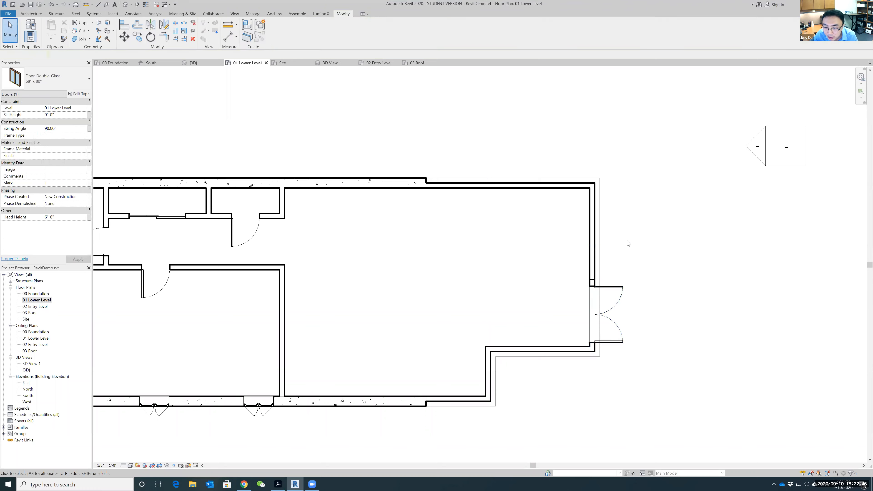
pyautogui.click(595, 249)
pyautogui.click(528, 188)
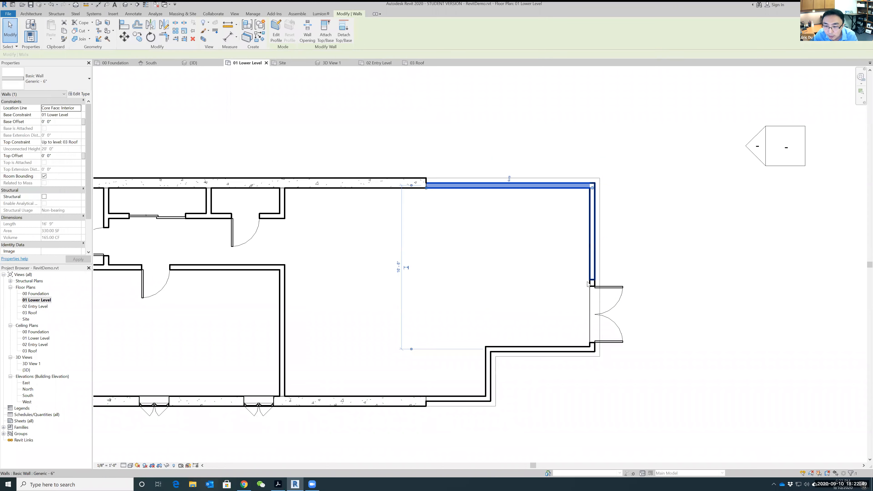
pyautogui.click(593, 290)
pyautogui.click(671, 202)
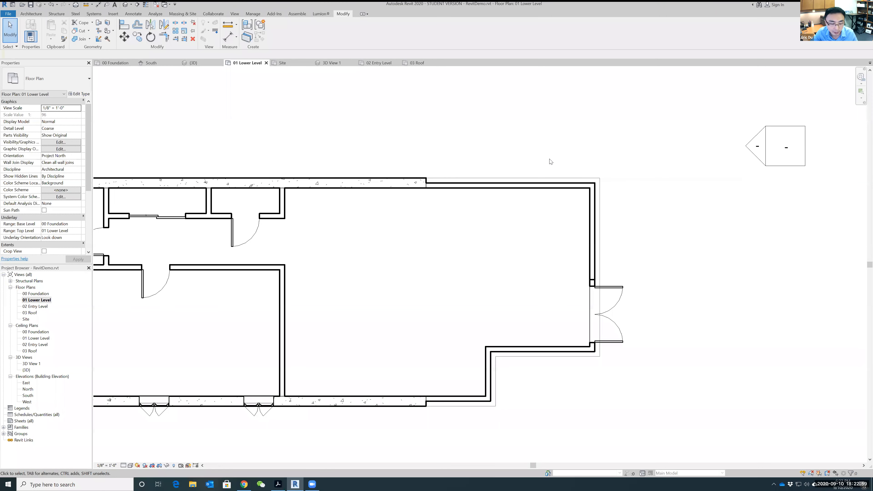
# - Change the 6" generic north wall and the northern segment of the east wall to the Storefront curtain wall type
pyautogui.click(531, 187)
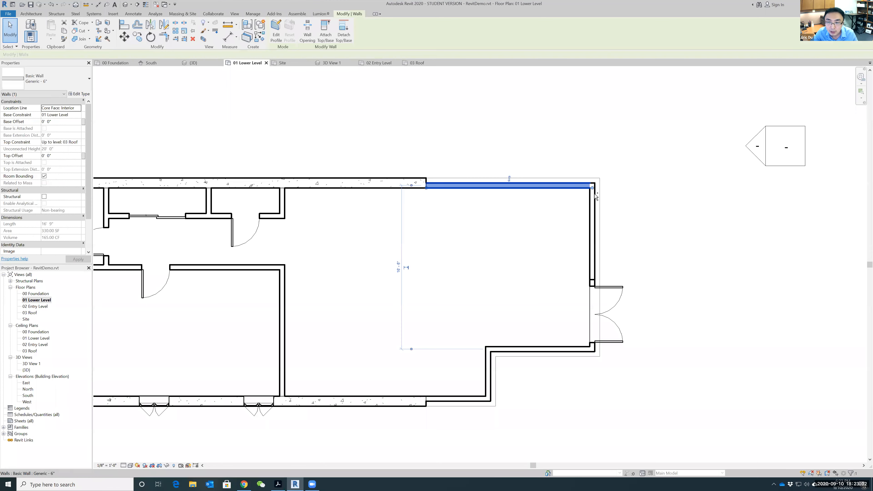
pyautogui.keyDown('ctrl'); pyautogui.click(591, 217); pyautogui.keyUp('ctrl')
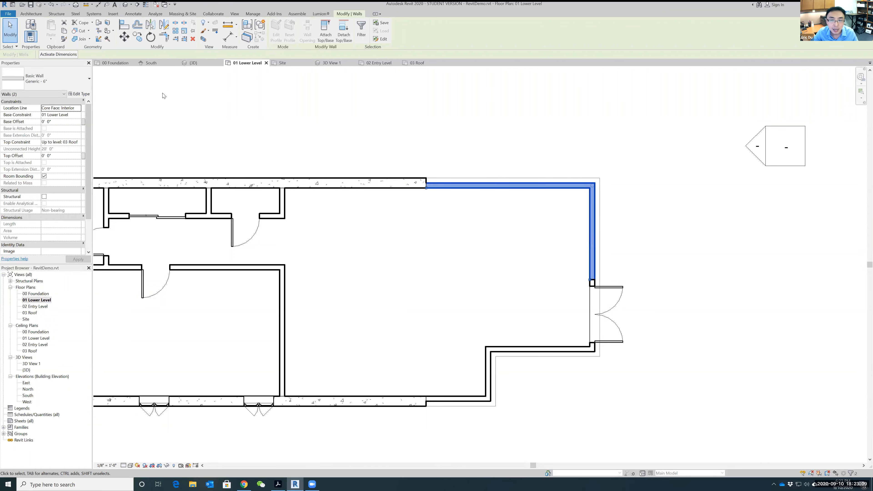
pyautogui.click(88, 80)
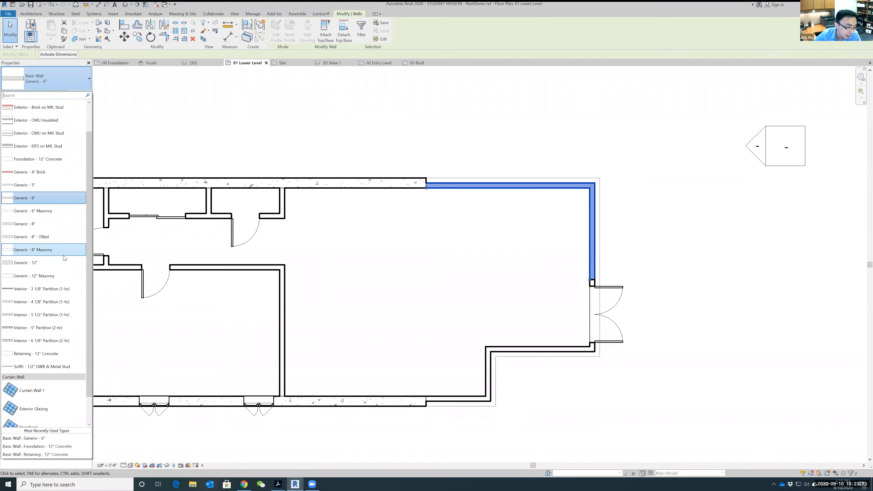
pyautogui.scroll(-1, 63, 255)
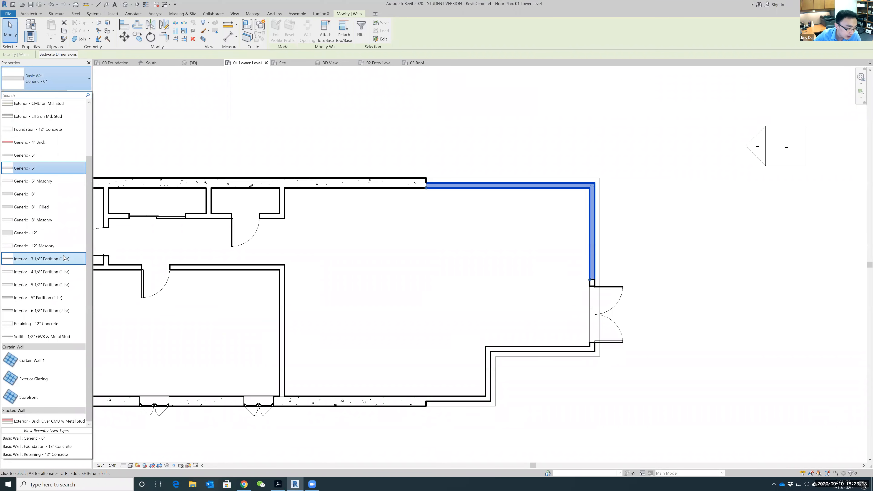
pyautogui.click(42, 400)
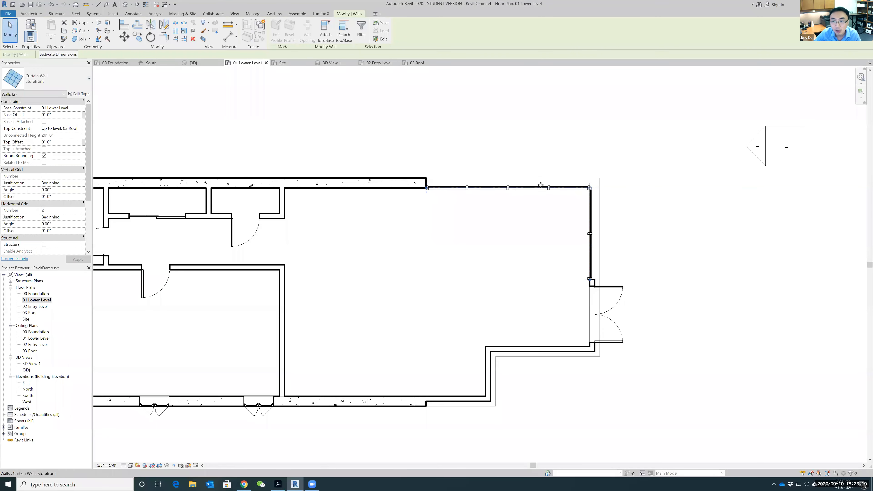
# - Open the default 3D view and examine the storefront curtain walls at the northeast corner
pyautogui.click(235, 14)
pyautogui.click(216, 26)
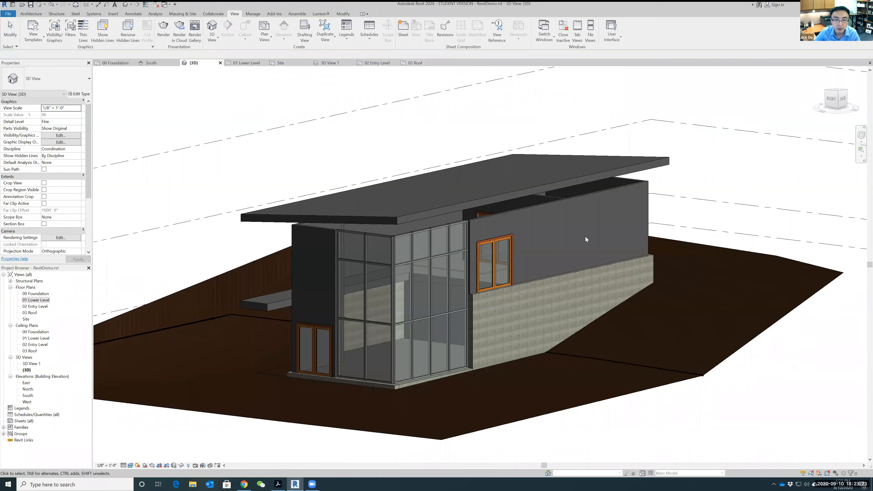
pyautogui.keyDown('shift'); pyautogui.moveTo(528, 383); pyautogui.dragTo(552, 374, button='middle'); pyautogui.keyUp('shift')
pyautogui.scroll(-1, 552, 374)
pyautogui.scroll(1, 553, 374)
pyautogui.scroll(-1, 552, 374)
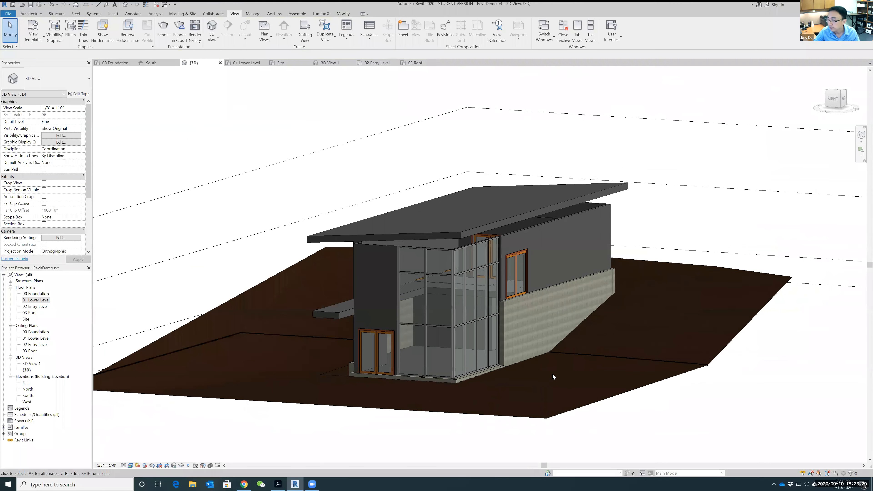
pyautogui.scroll(1, 699, 344)
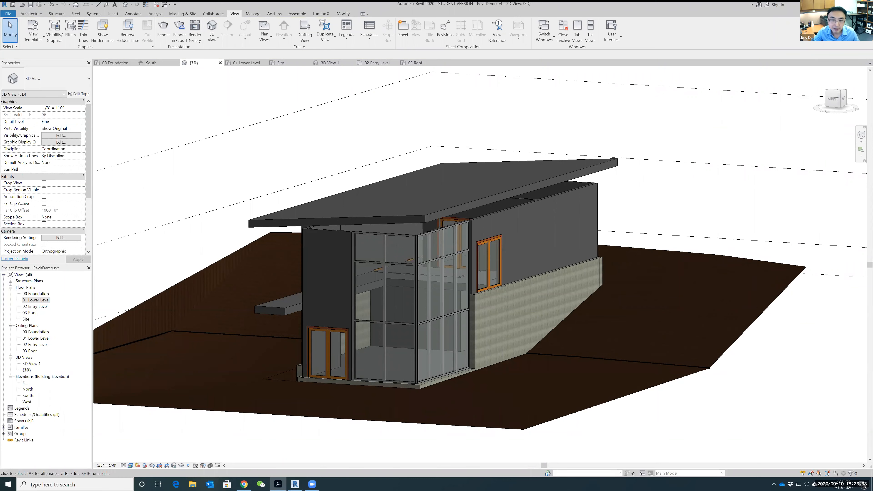
pyautogui.scroll(-1, 423, 306)
pyautogui.scroll(2, 424, 306)
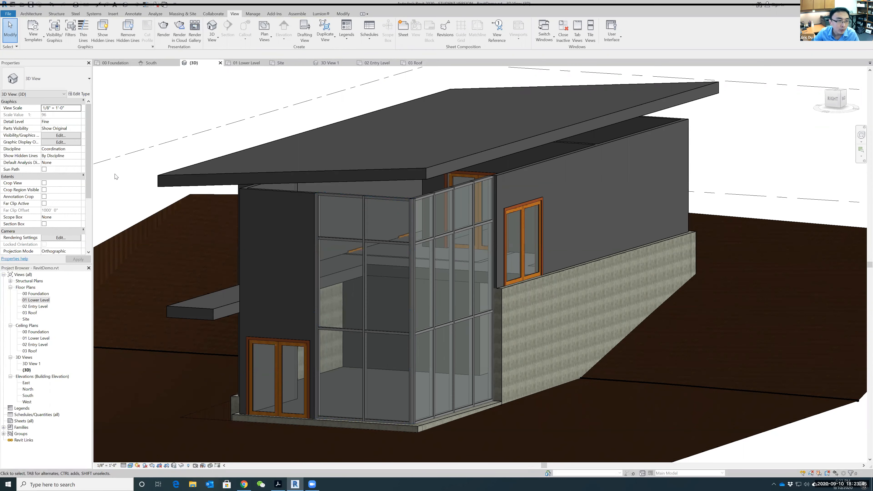
# - Select both storefront curtain walls at the northeast corner and duplicate their type as "Storefront even spacing"
pyautogui.click(412, 210)
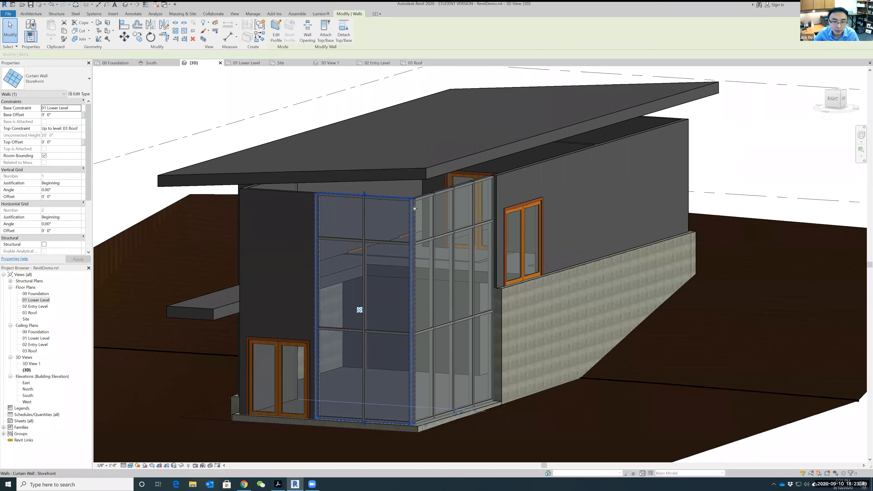
pyautogui.keyDown('ctrl'); pyautogui.click(418, 203); pyautogui.keyUp('ctrl')
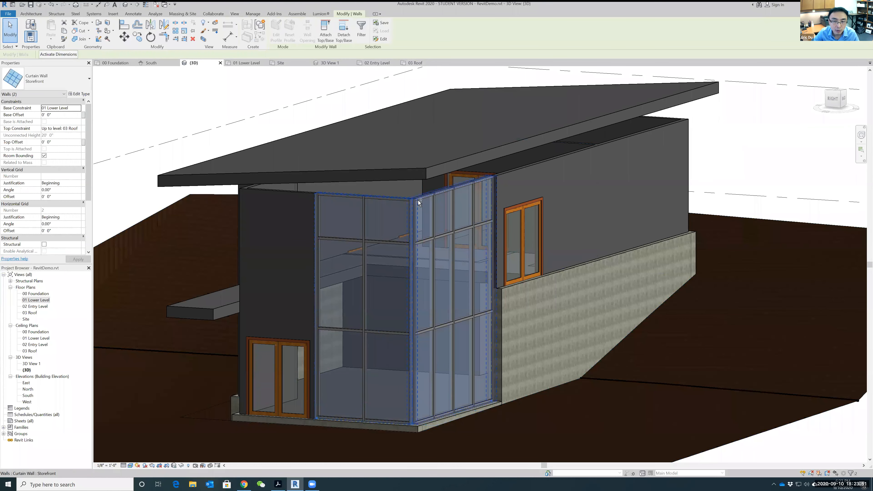
pyautogui.click(84, 94)
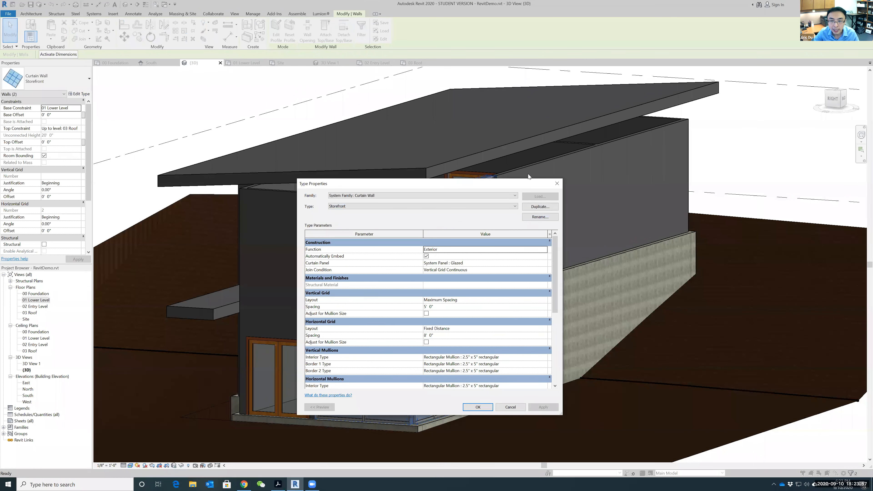
pyautogui.moveTo(529, 184); pyautogui.dragTo(515, 145)
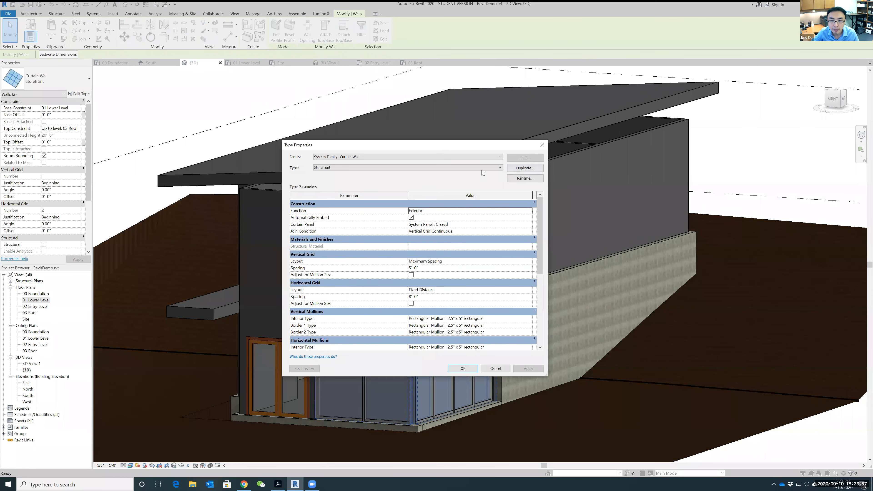
pyautogui.click(525, 168)
pyautogui.click(405, 256)
pyautogui.press('BackSpace')
pyautogui.write('even sp')
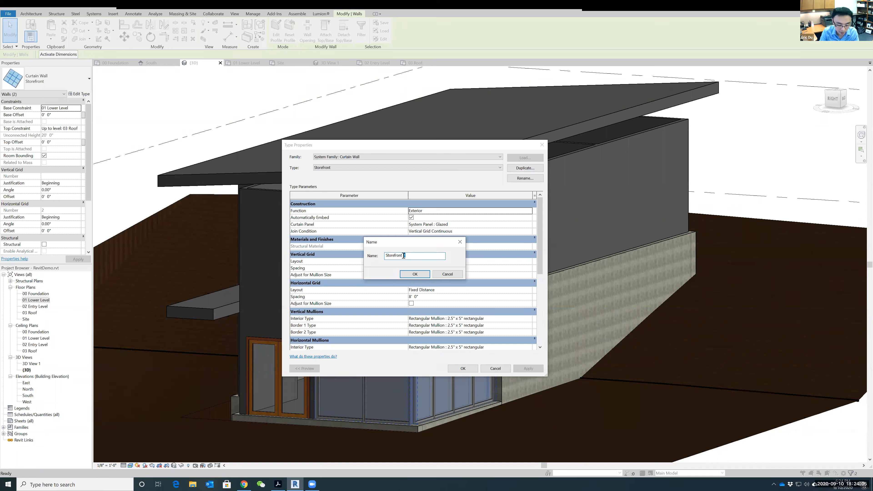
pyautogui.write('acing')
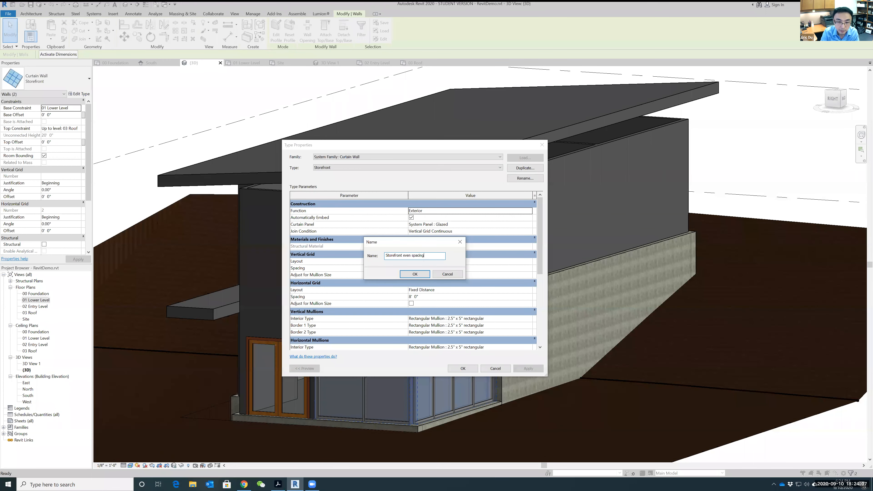
pyautogui.click(415, 274)
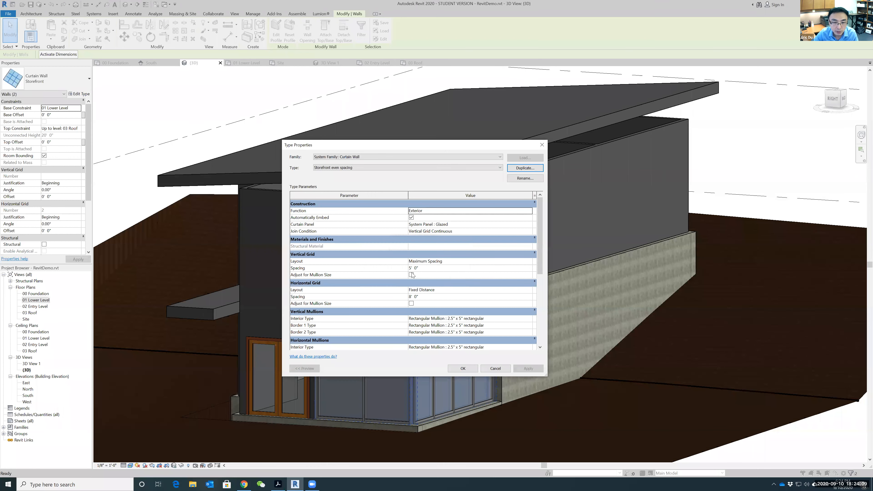
# - Set the new curtain wall type's horizontal grid spacing to 5' and clear the selection
pyautogui.scroll(-2, 451, 296)
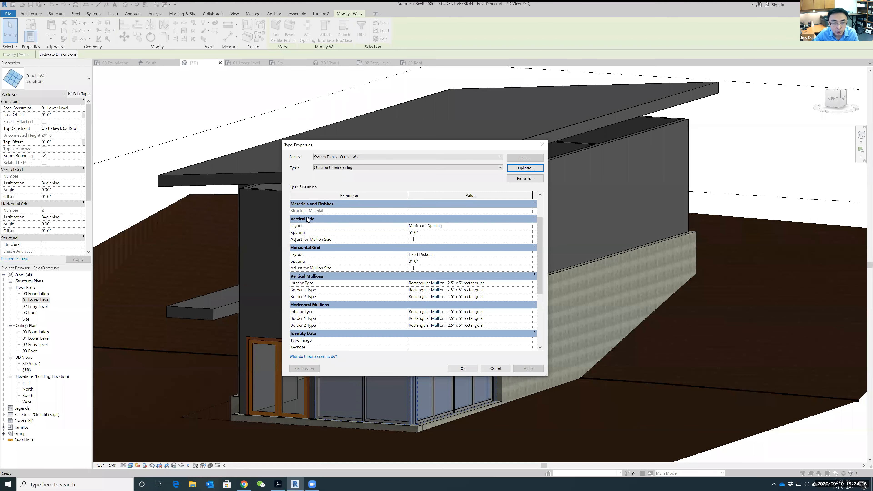
pyautogui.click(433, 261)
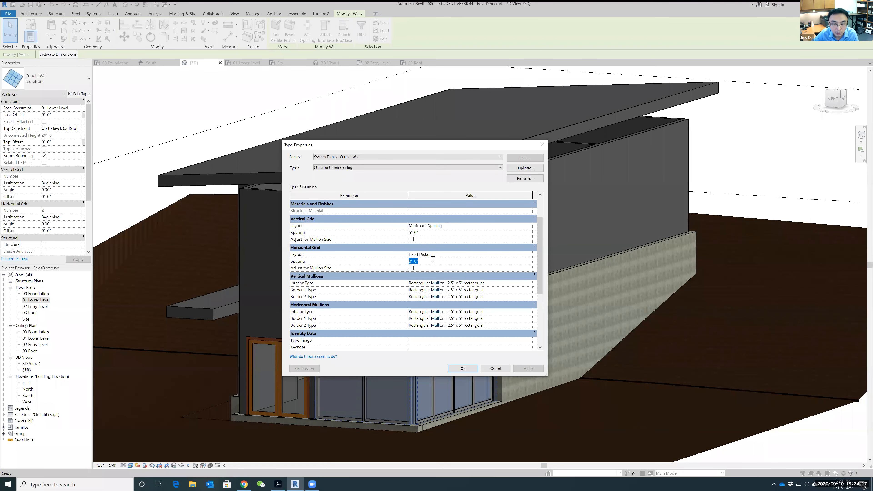
pyautogui.write('5')
pyautogui.click(463, 369)
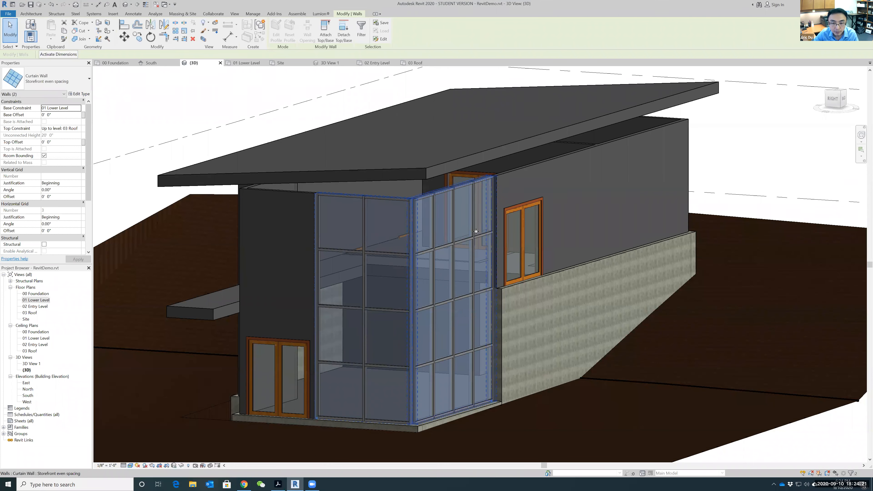
pyautogui.press('Escape')
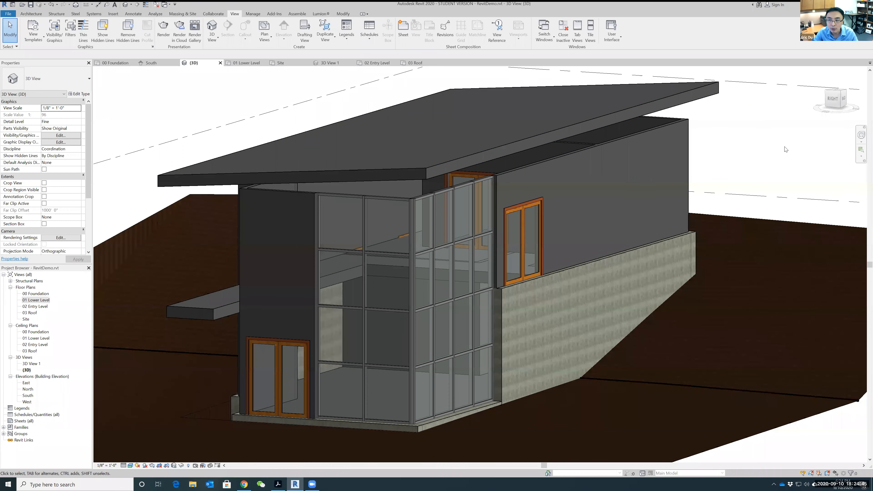
# - Attach the tops of the five 6" generic exterior walls and both storefront curtain walls to the roof, deleting the mullions that conflict
pyautogui.click(618, 140)
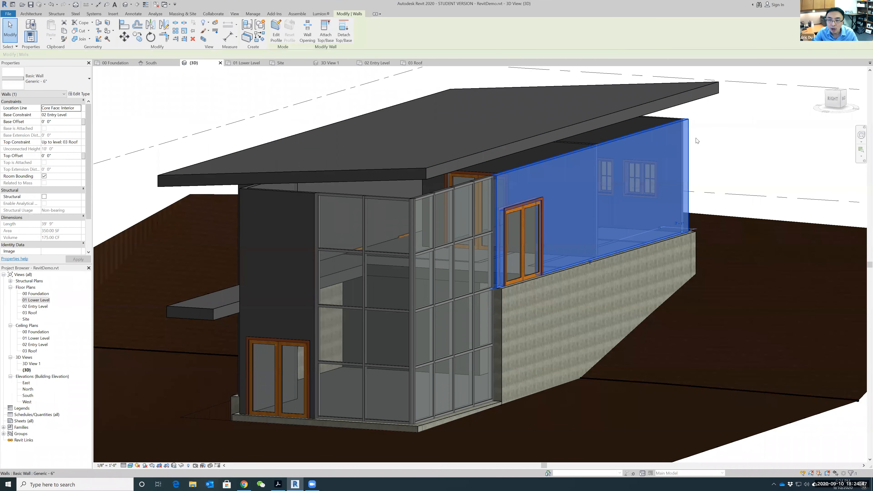
pyautogui.keyDown('shift'); pyautogui.moveTo(737, 171); pyautogui.dragTo(382, 184, button='middle'); pyautogui.keyUp('shift')
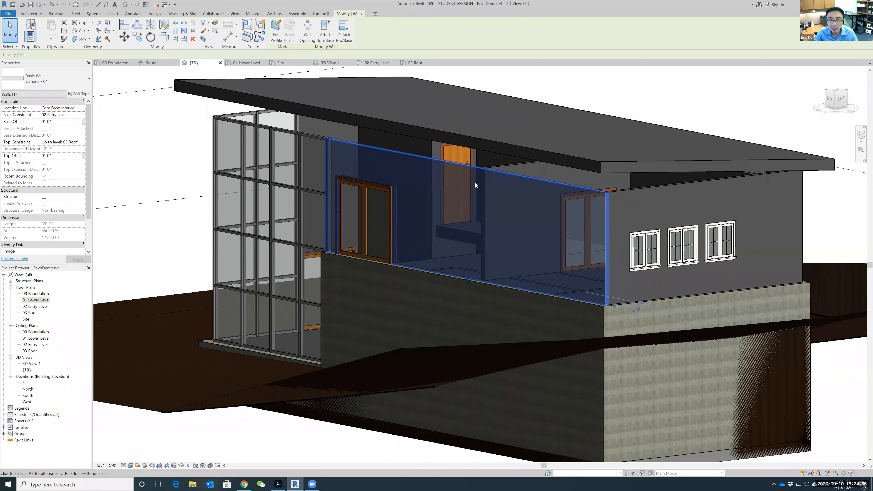
pyautogui.scroll(2, 481, 181)
pyautogui.scroll(-4, 696, 195)
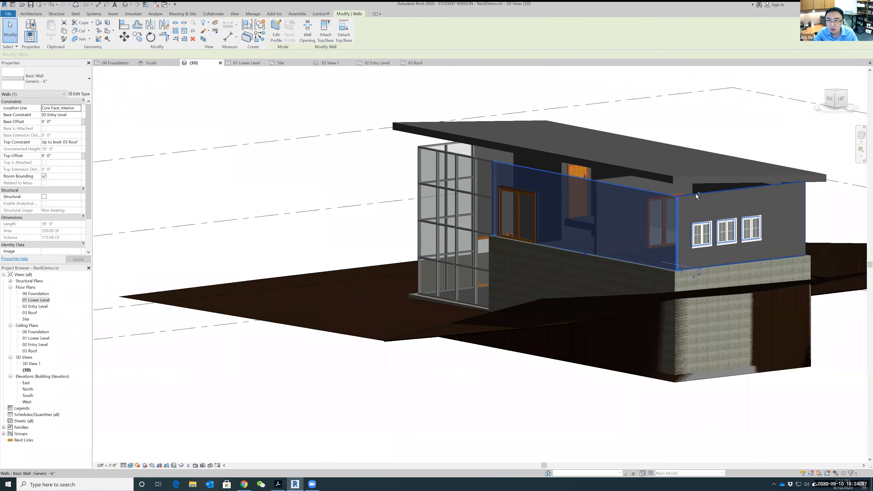
pyautogui.keyDown('ctrl'); pyautogui.click(694, 195); pyautogui.keyUp('ctrl')
pyautogui.keyDown('shift'); pyautogui.moveTo(838, 214); pyautogui.dragTo(364, 179, button='middle'); pyautogui.keyUp('shift')
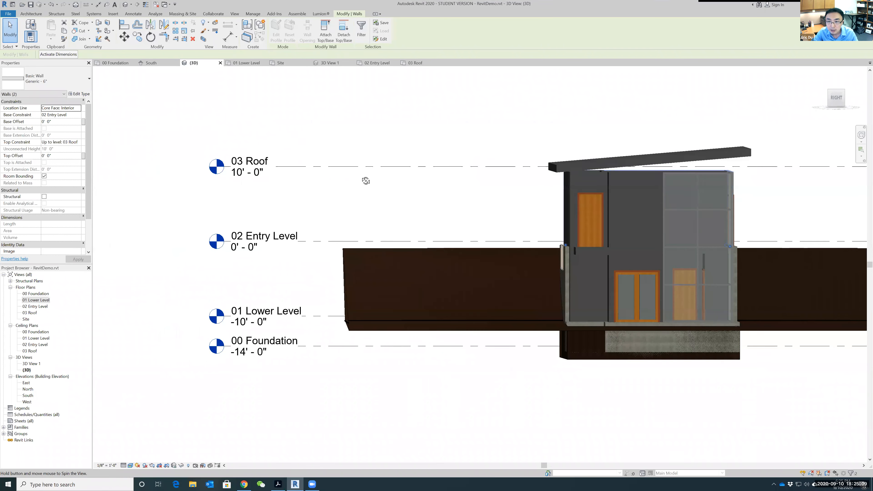
pyautogui.keyDown('ctrl'); pyautogui.click(601, 174); pyautogui.keyUp('ctrl')
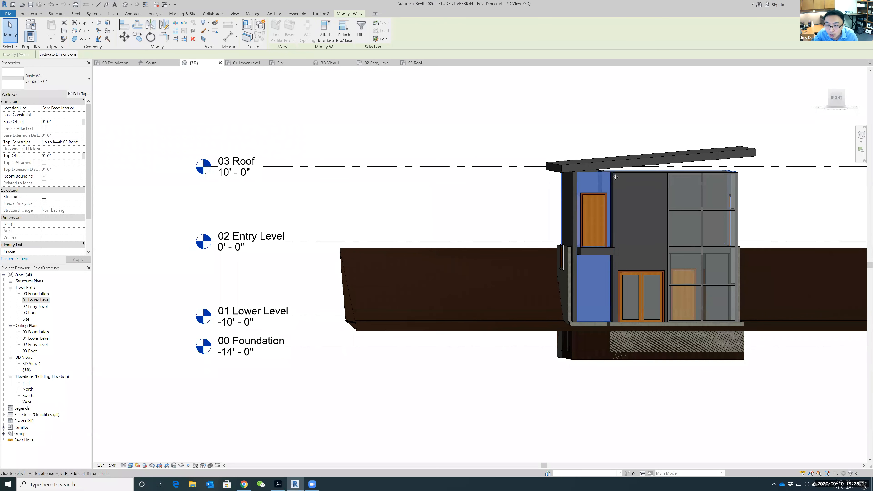
pyautogui.keyDown('ctrl'); pyautogui.click(630, 174); pyautogui.keyUp('ctrl')
pyautogui.keyDown('shift'); pyautogui.moveTo(536, 211); pyautogui.dragTo(655, 197, button='middle'); pyautogui.keyUp('shift')
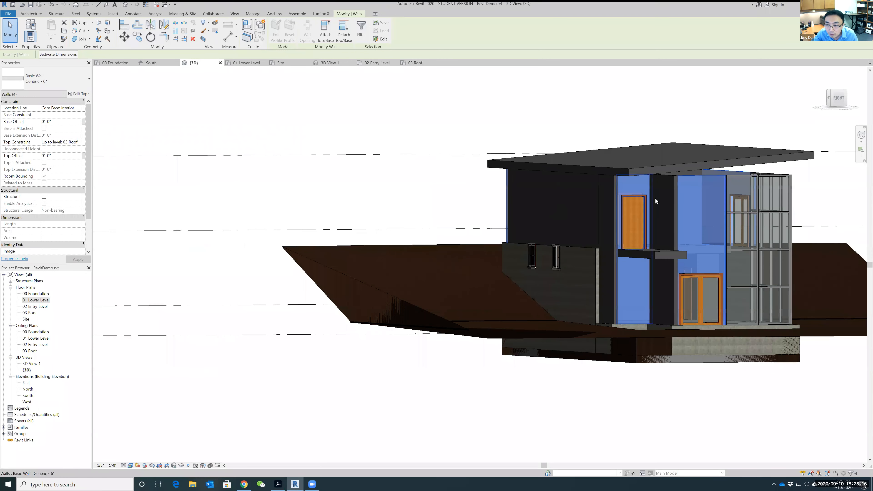
pyautogui.keyDown('ctrl'); pyautogui.click(675, 196); pyautogui.keyUp('ctrl')
pyautogui.keyDown('shift'); pyautogui.moveTo(854, 188); pyautogui.dragTo(666, 198, button='middle'); pyautogui.keyUp('shift')
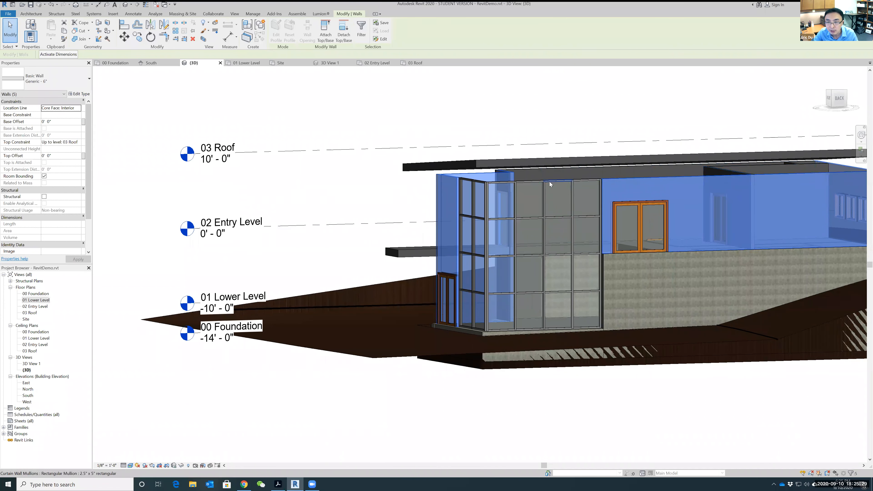
pyautogui.keyDown('ctrl'); pyautogui.click(538, 183); pyautogui.keyUp('ctrl')
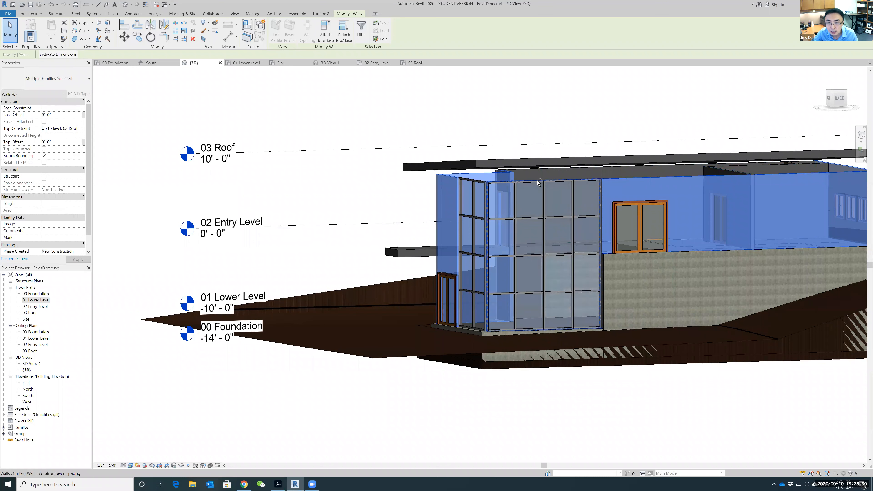
pyautogui.keyDown('ctrl'); pyautogui.click(483, 182); pyautogui.keyUp('ctrl')
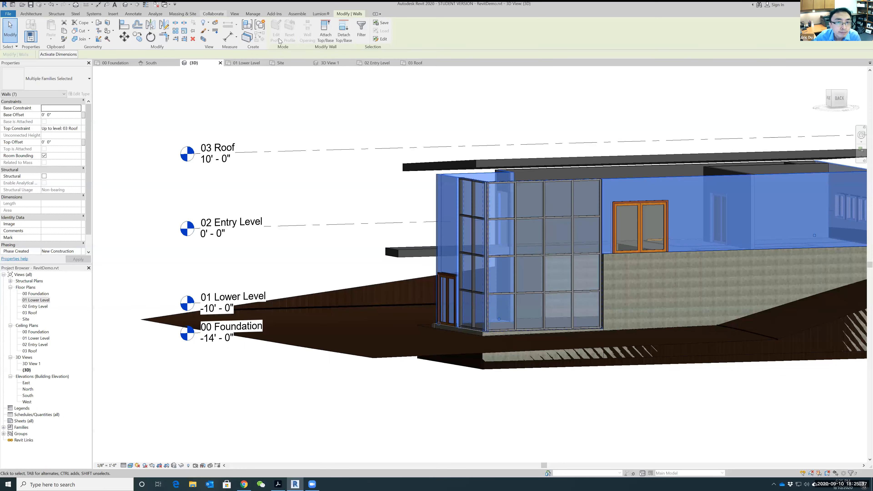
pyautogui.click(326, 27)
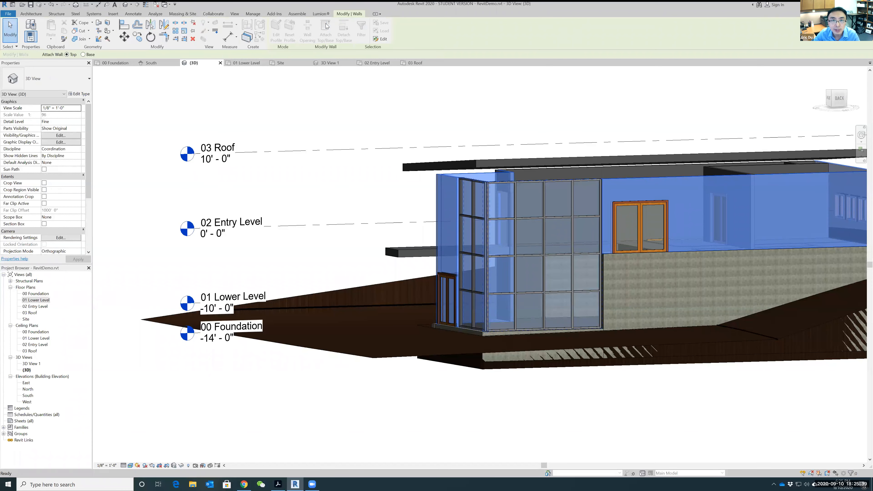
pyautogui.click(574, 165)
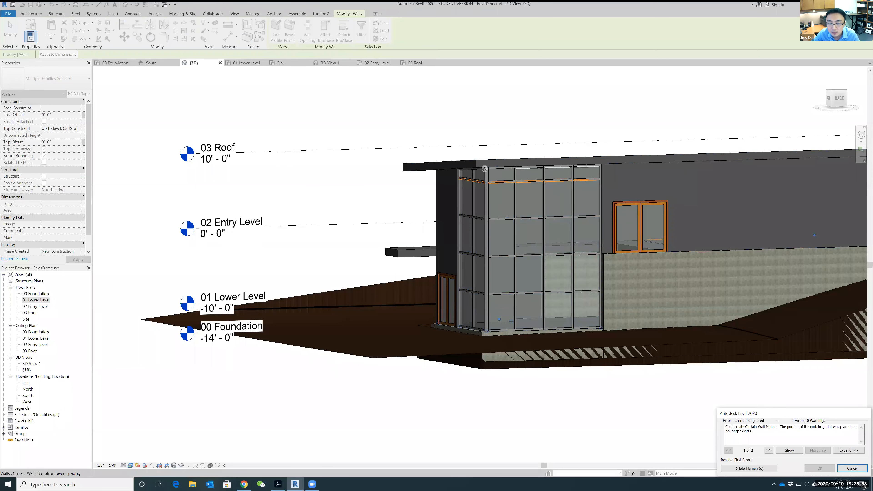
pyautogui.click(737, 469)
pyautogui.click(524, 122)
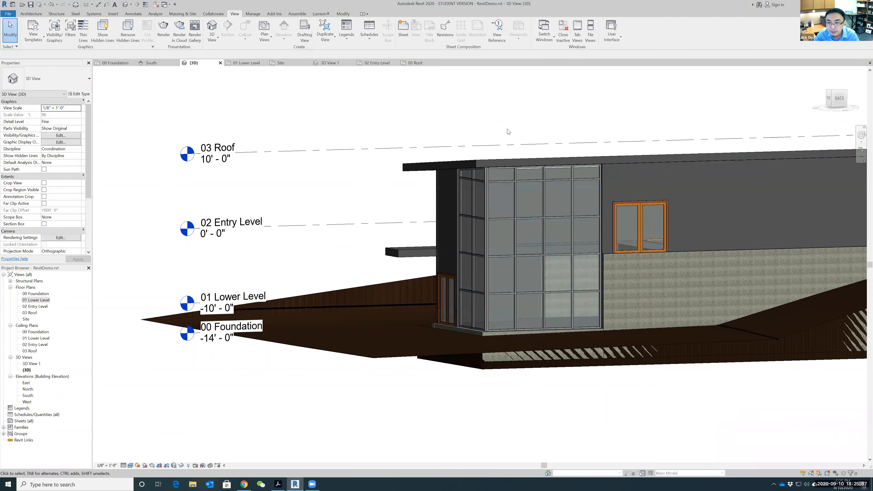
# - Try to attach the tops of the interior partition walls on 02 Entry Level to the roof, picking the roof in the 03 Roof plan
pyautogui.keyDown('shift'); pyautogui.moveTo(353, 284); pyautogui.dragTo(370, 192, button='middle'); pyautogui.keyUp('shift')
pyautogui.scroll(5, 381, 174)
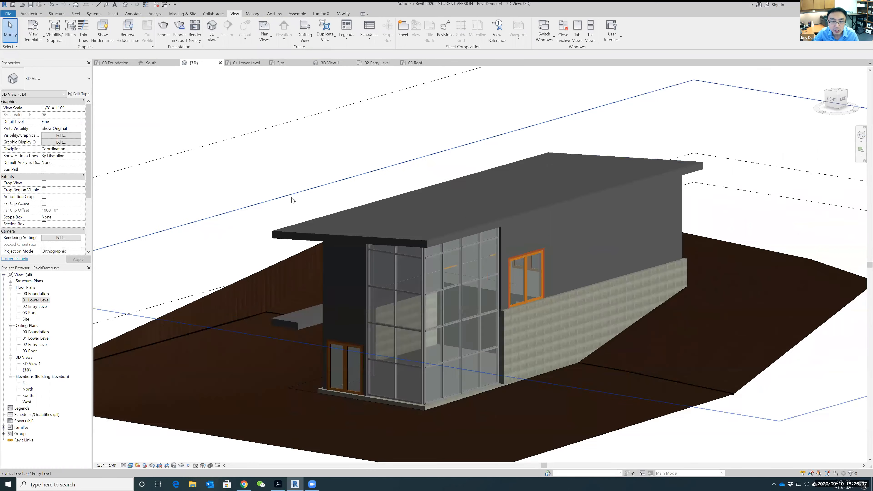
pyautogui.scroll(-2, 297, 200)
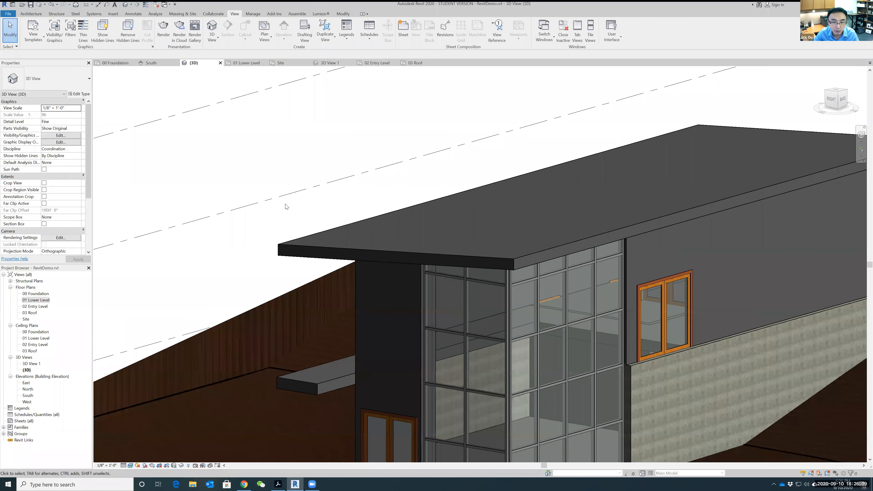
pyautogui.doubleClick(36, 307)
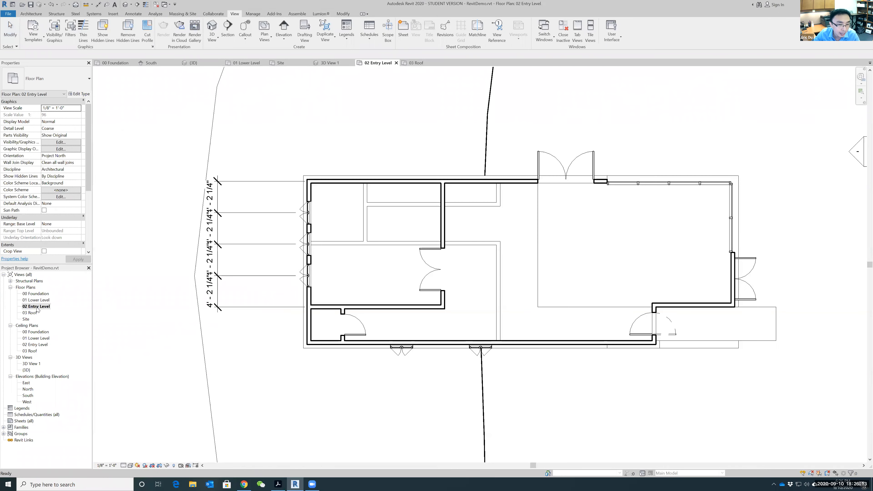
pyautogui.click(442, 228)
pyautogui.keyDown('ctrl'); pyautogui.click(398, 306); pyautogui.keyUp('ctrl')
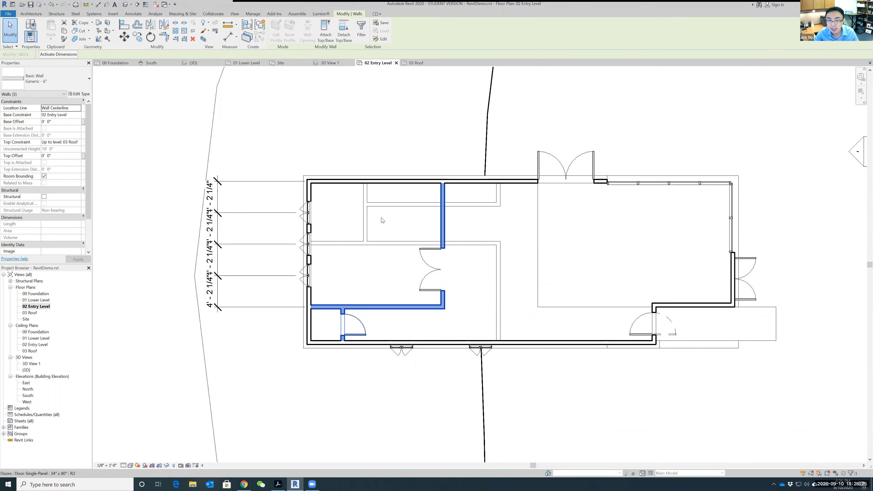
pyautogui.click(325, 27)
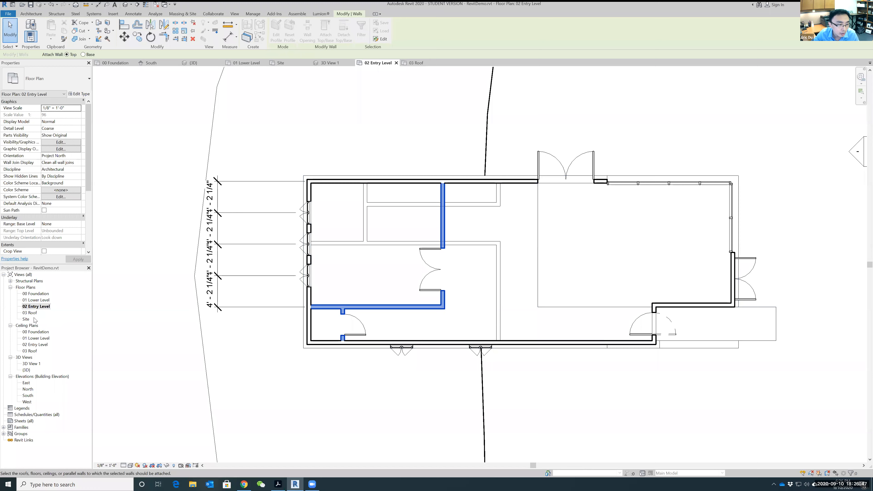
pyautogui.doubleClick(30, 313)
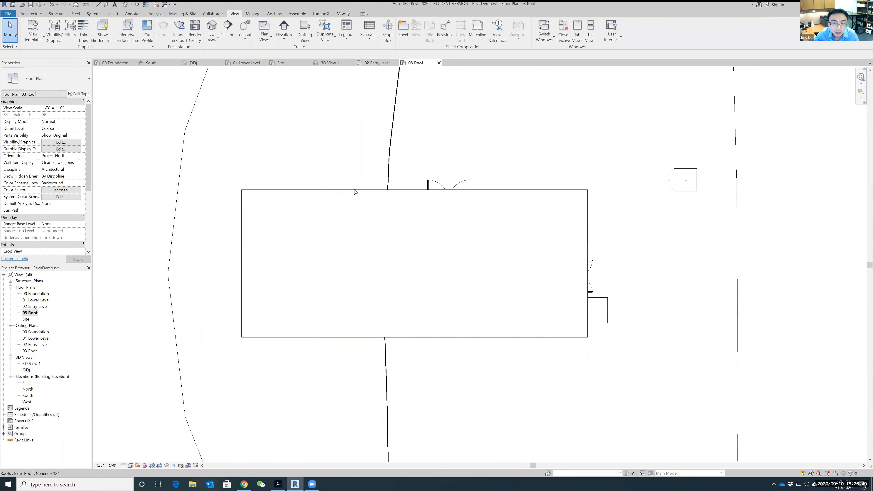
pyautogui.click(355, 190)
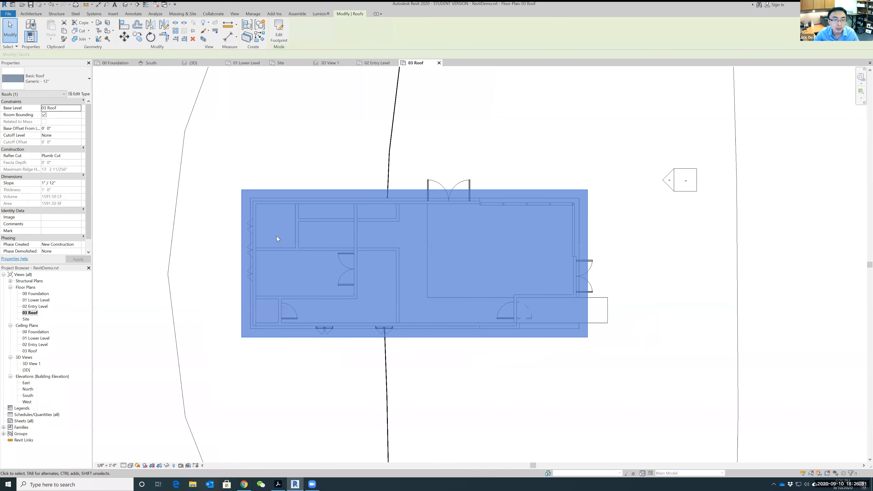
pyautogui.click(319, 160)
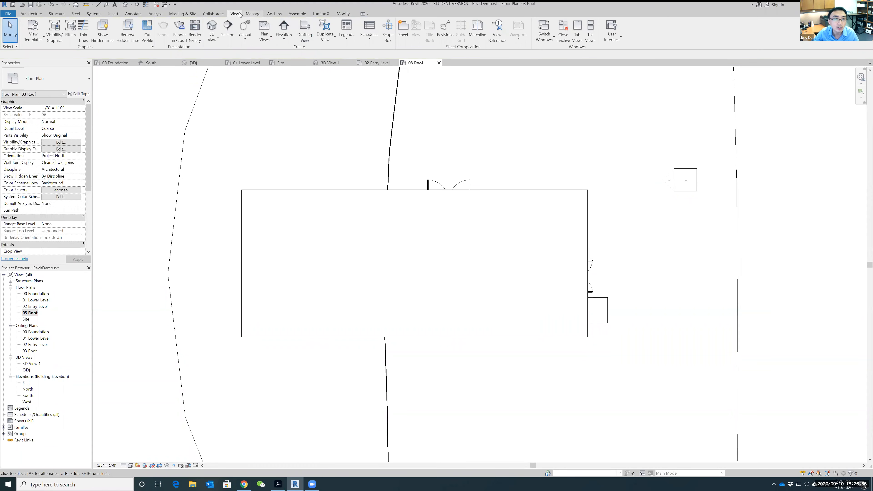
# - Select the roof in the default 3D view to examine the walls beneath it, and return to the 03 Roof floor plan with nothing selected
pyautogui.click(211, 27)
pyautogui.scroll(-2, 682, 265)
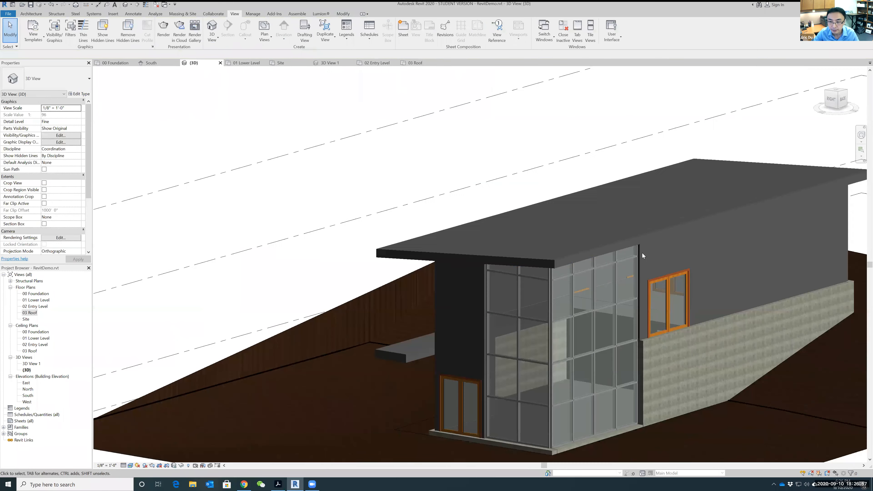
pyautogui.click(614, 243)
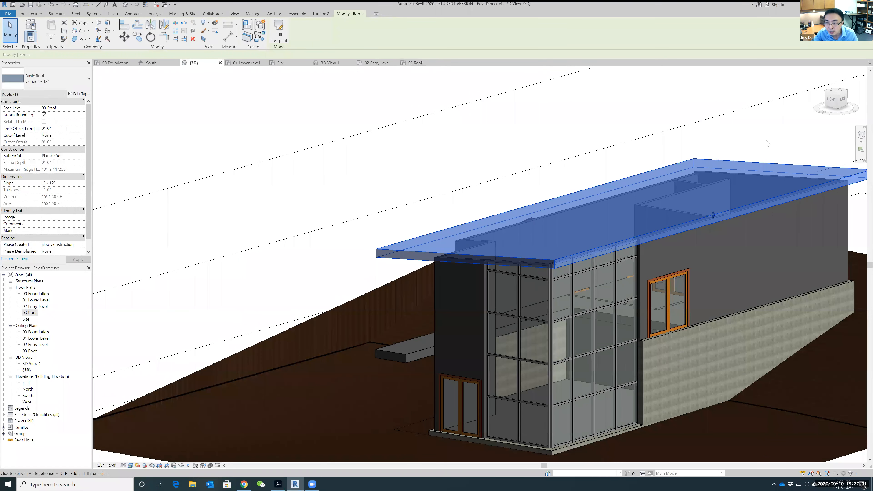
pyautogui.keyDown('shift'); pyautogui.moveTo(392, 192); pyautogui.dragTo(418, 244, button='middle'); pyautogui.keyUp('shift')
pyautogui.scroll(1, 418, 243)
pyautogui.scroll(-2, 285, 226)
pyautogui.doubleClick(30, 313)
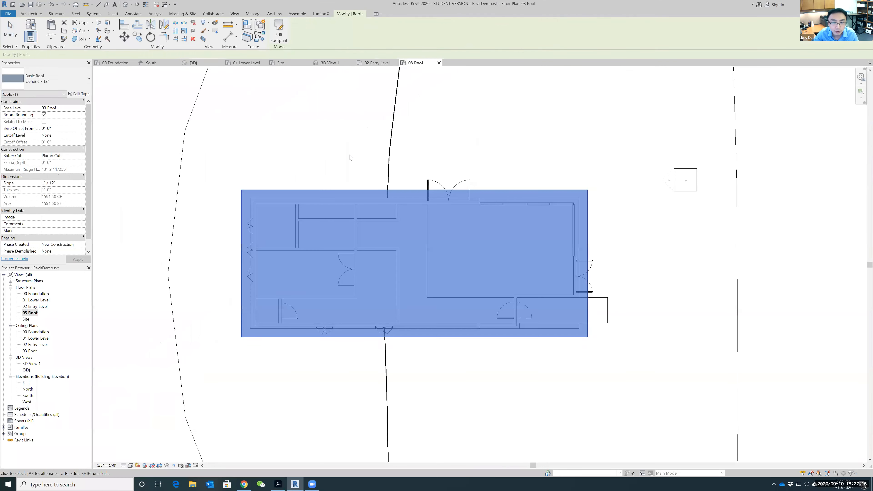
pyautogui.click(349, 157)
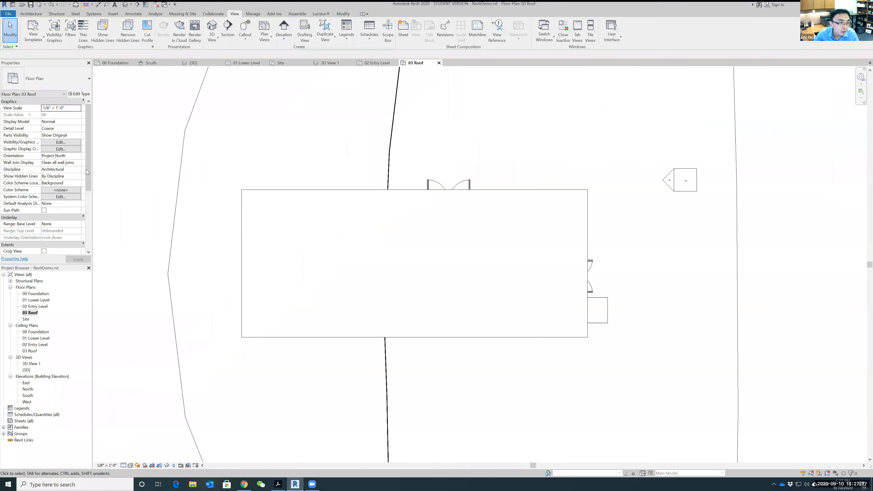
# - Review the 03 Roof plan's view range settings and select the roof to examine the walls beneath it
pyautogui.scroll(-2, 87, 179)
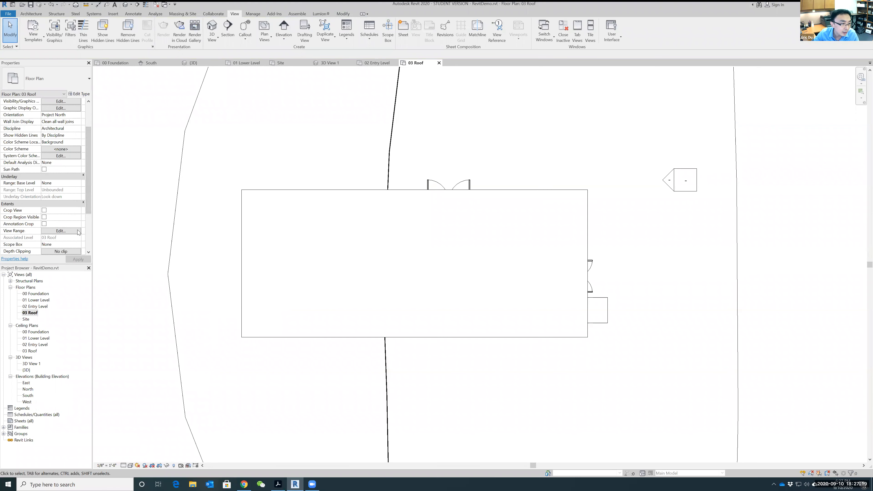
pyautogui.click(71, 232)
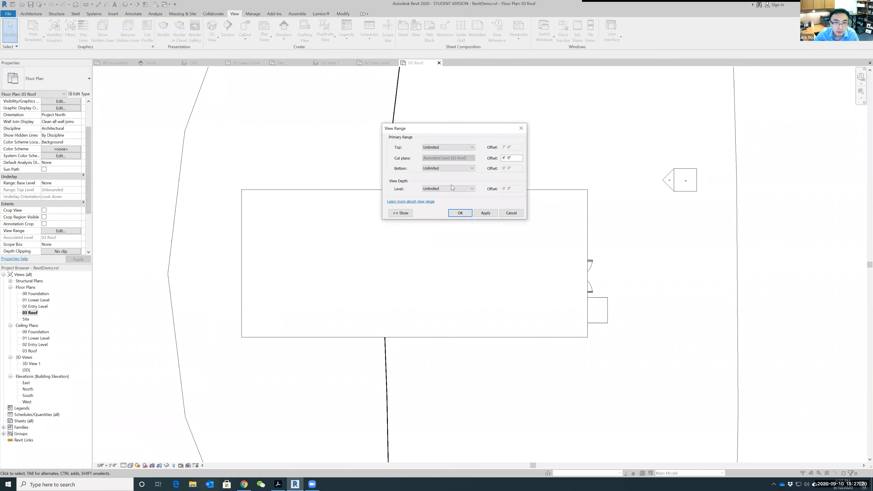
pyautogui.click(460, 213)
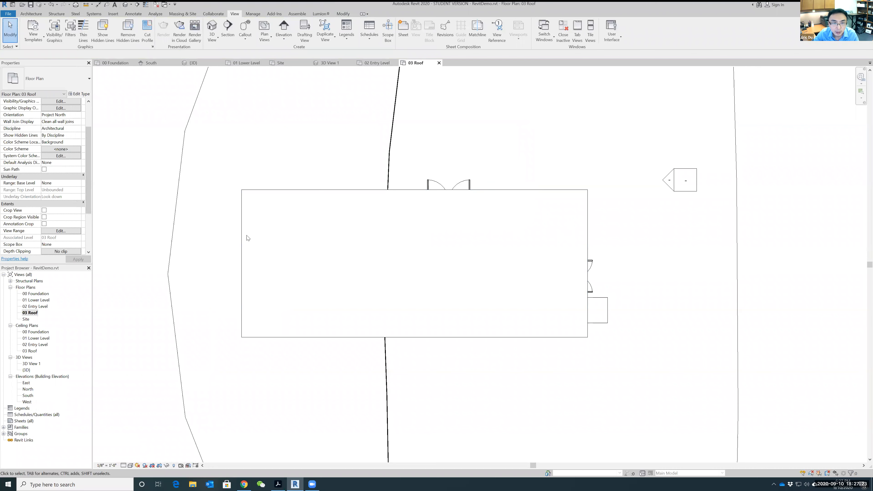
pyautogui.click(65, 231)
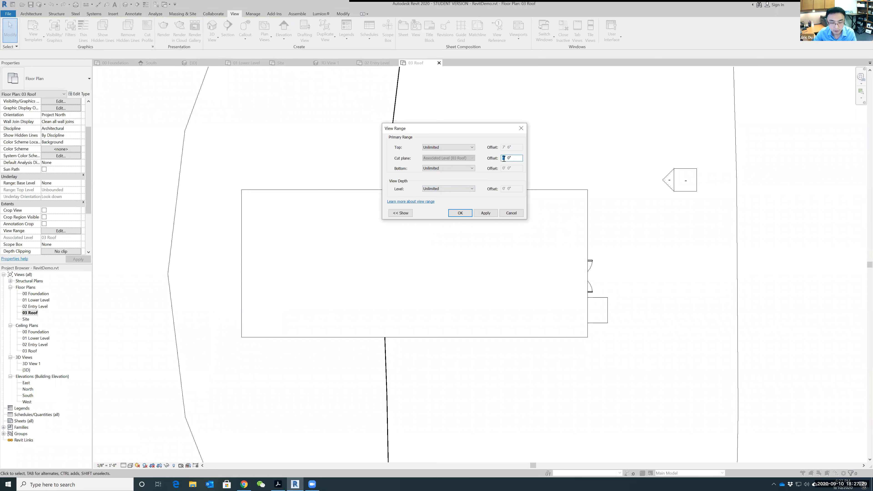
pyautogui.click(464, 214)
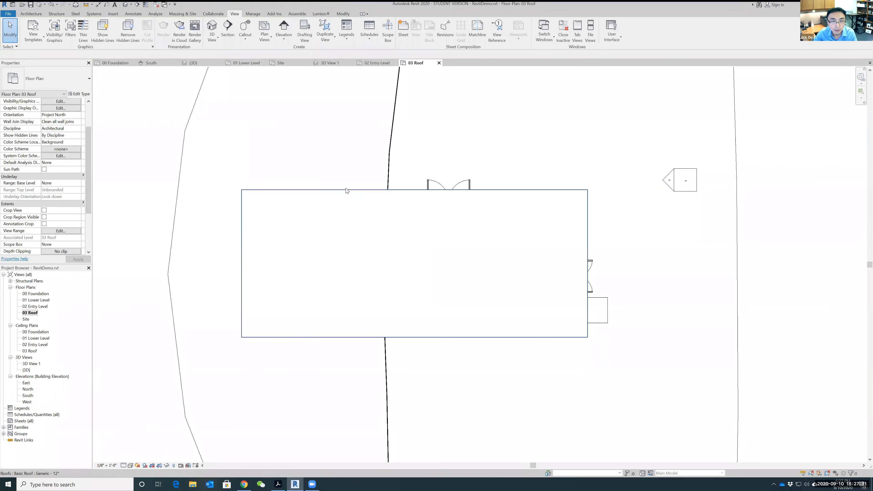
pyautogui.click(284, 191)
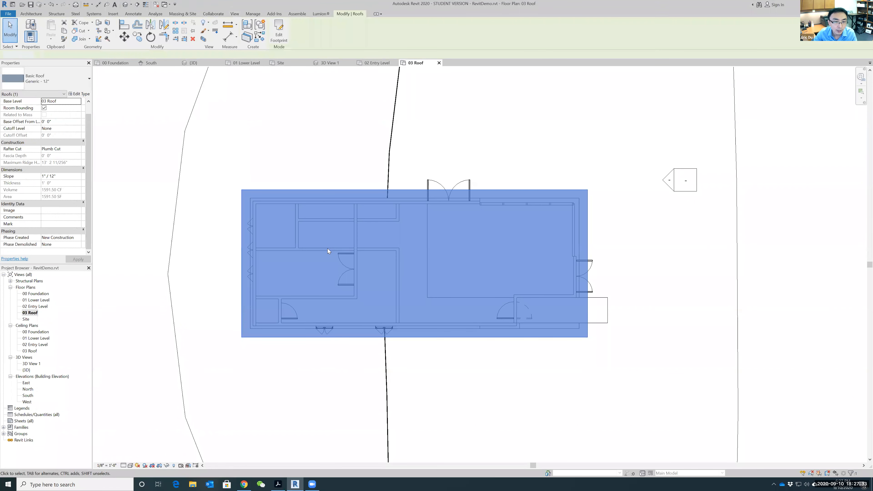
pyautogui.click(279, 168)
# - Temporarily hide the long north exterior wall of 02 Entry Level in the default 3D view
pyautogui.click(213, 25)
pyautogui.moveTo(278, 264); pyautogui.dragTo(154, 149, button='middle')
pyautogui.scroll(1, 154, 149)
pyautogui.keyDown('shift'); pyautogui.moveTo(805, 293); pyautogui.dragTo(588, 247, button='middle'); pyautogui.keyUp('shift')
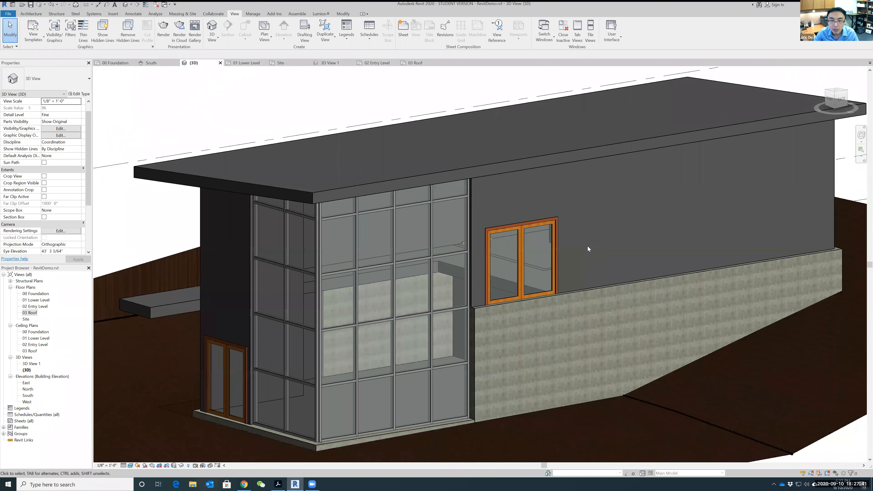
pyautogui.click(471, 188)
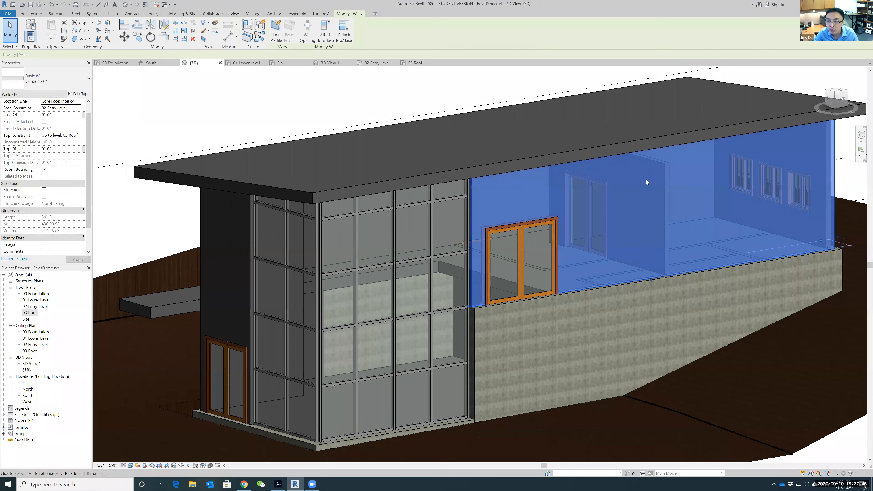
pyautogui.click(181, 466)
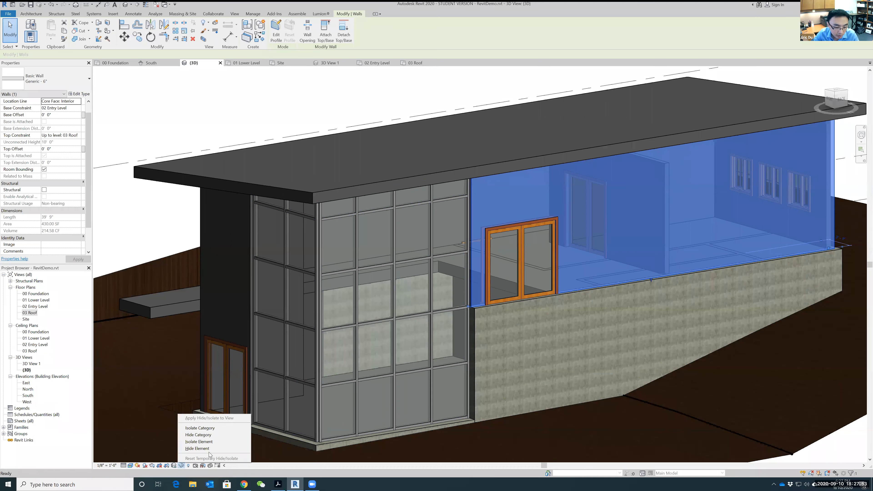
pyautogui.click(197, 448)
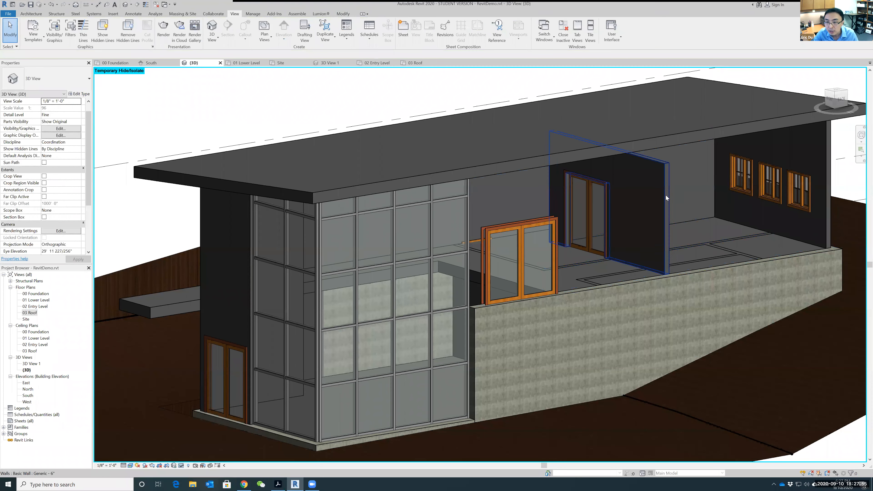
# - Attach the tops of the three interior partition walls exposed behind the hidden north wall to the roof
pyautogui.keyDown('shift'); pyautogui.moveTo(726, 213); pyautogui.dragTo(657, 169, button='middle'); pyautogui.keyUp('shift')
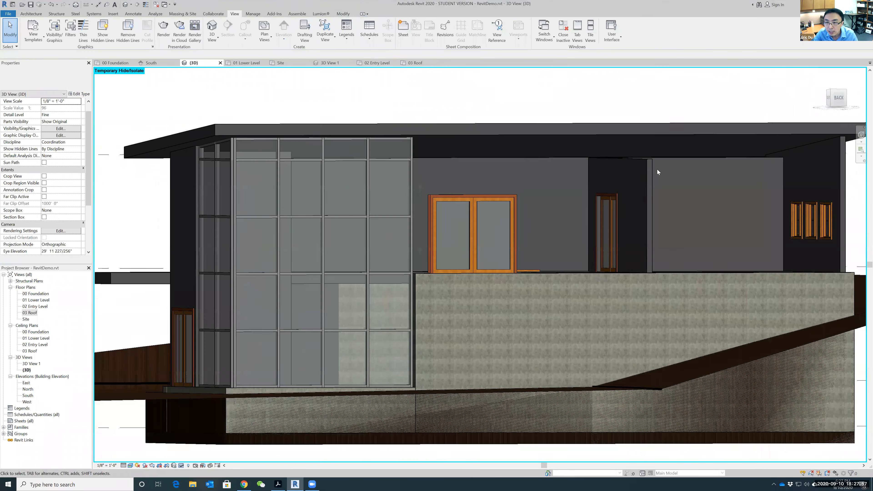
pyautogui.click(645, 161)
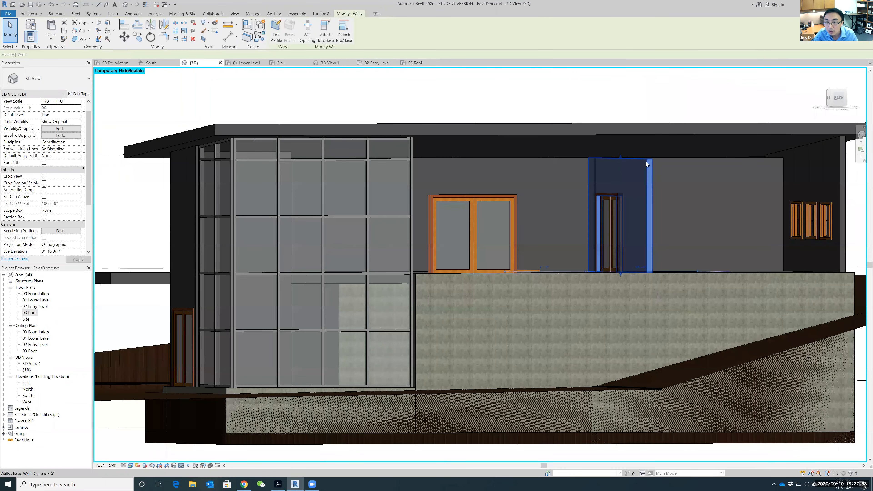
pyautogui.click(671, 163)
pyautogui.keyDown('ctrl'); pyautogui.click(560, 158); pyautogui.keyUp('ctrl')
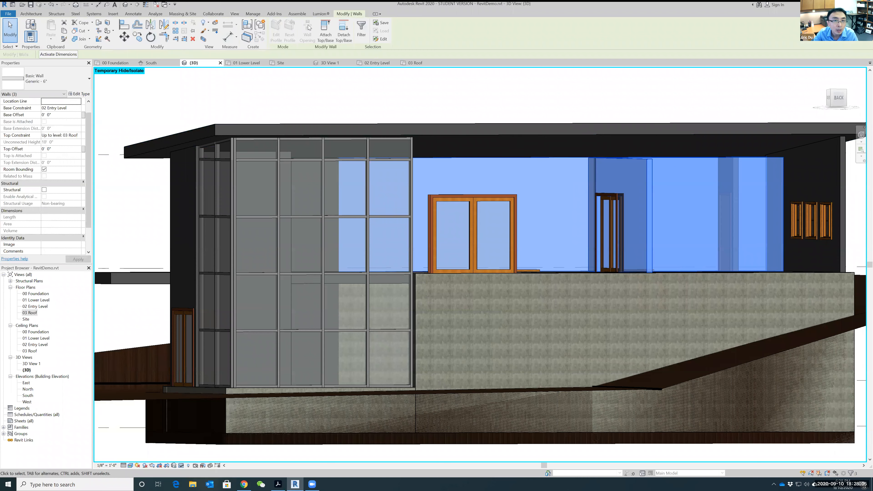
pyautogui.click(325, 30)
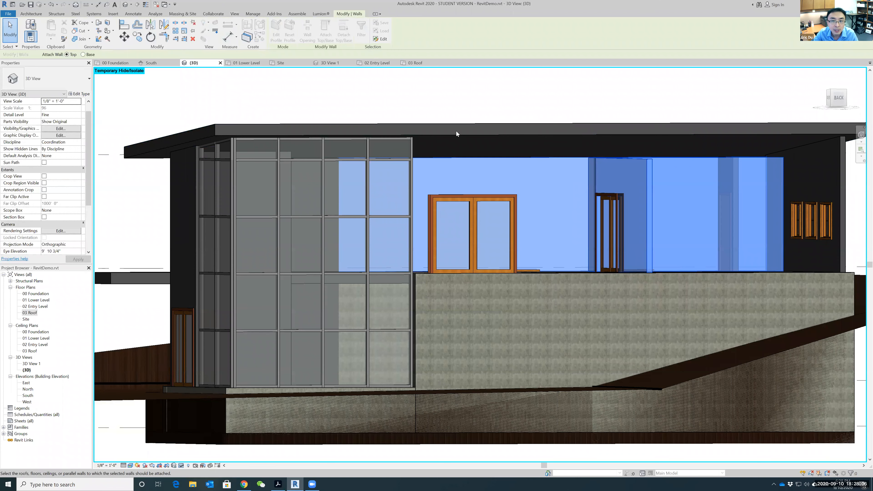
pyautogui.click(474, 137)
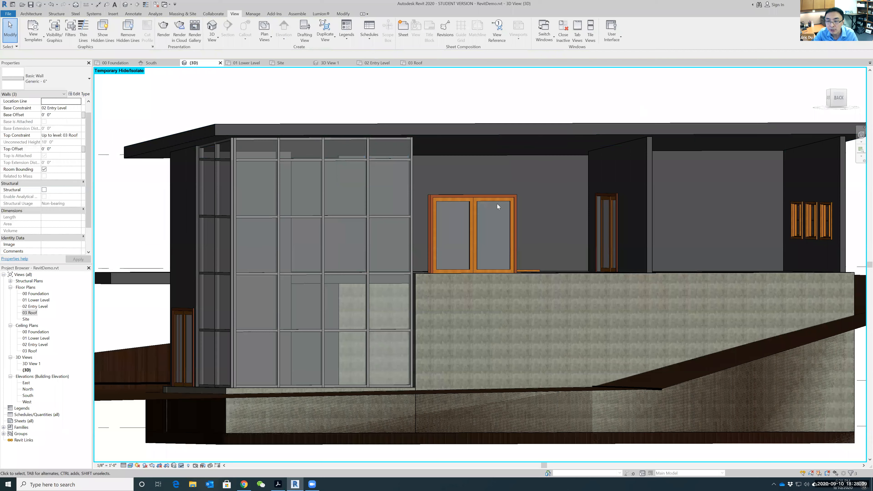
# - Attach the top of the narrow full-height south wall, next to the upper single door, to the roof
pyautogui.keyDown('shift'); pyautogui.moveTo(480, 171); pyautogui.dragTo(442, 154, button='middle'); pyautogui.keyUp('shift')
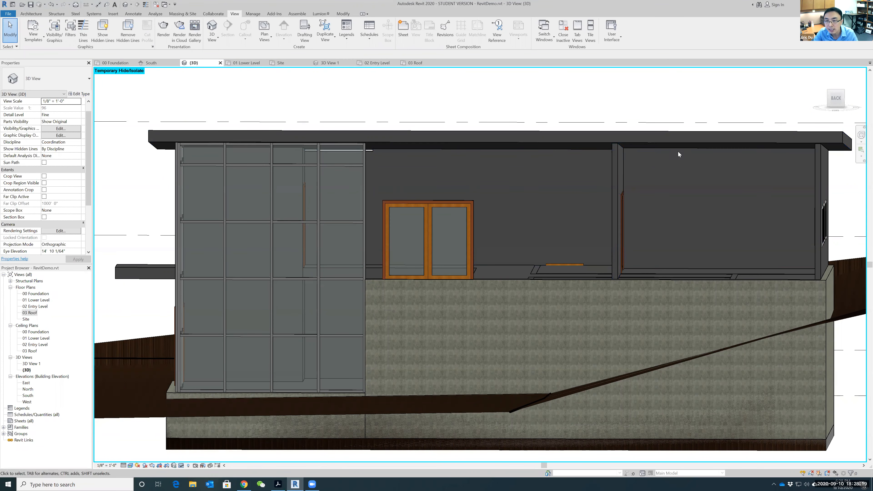
pyautogui.keyDown('shift'); pyautogui.moveTo(393, 242); pyautogui.dragTo(537, 248, button='middle'); pyautogui.keyUp('shift')
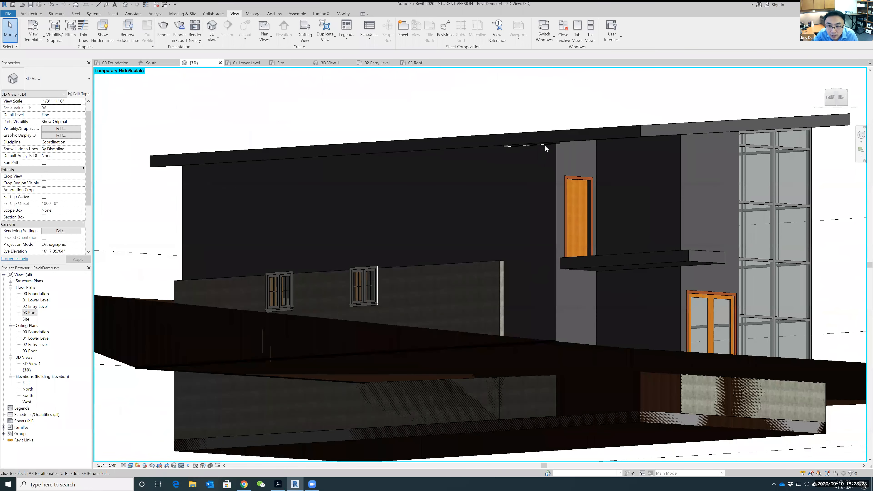
pyautogui.click(545, 146)
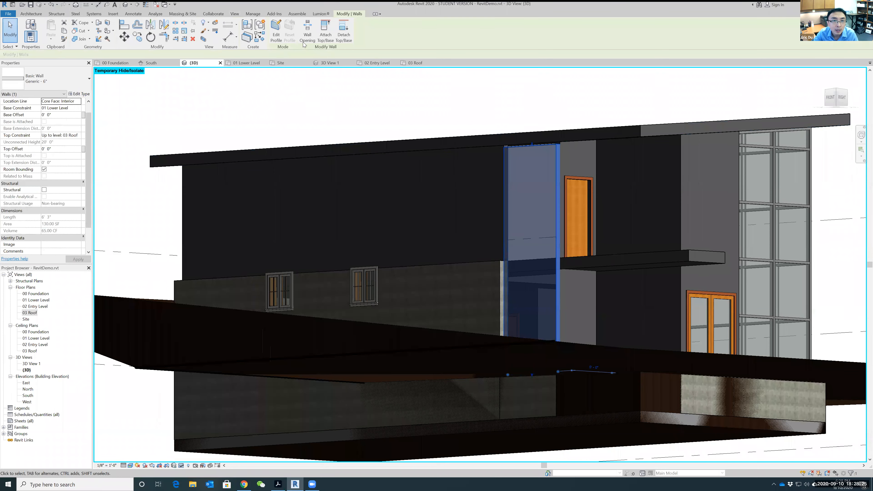
pyautogui.click(324, 31)
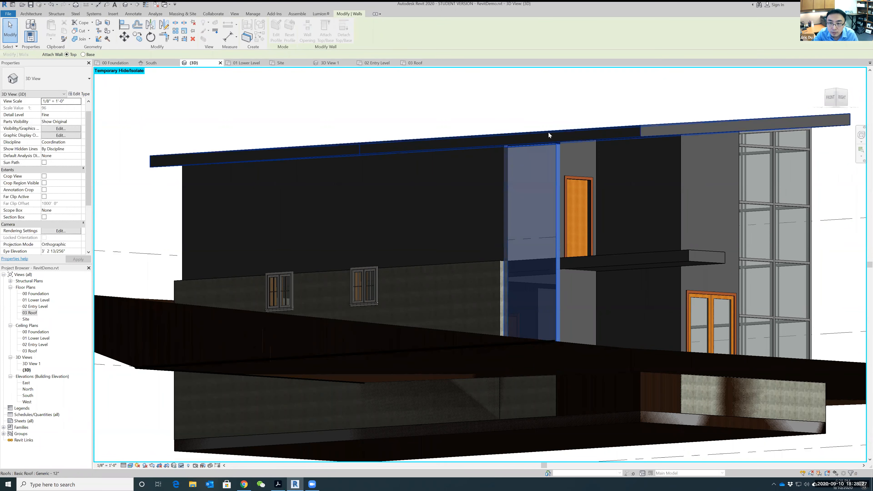
pyautogui.click(548, 131)
pyautogui.click(532, 114)
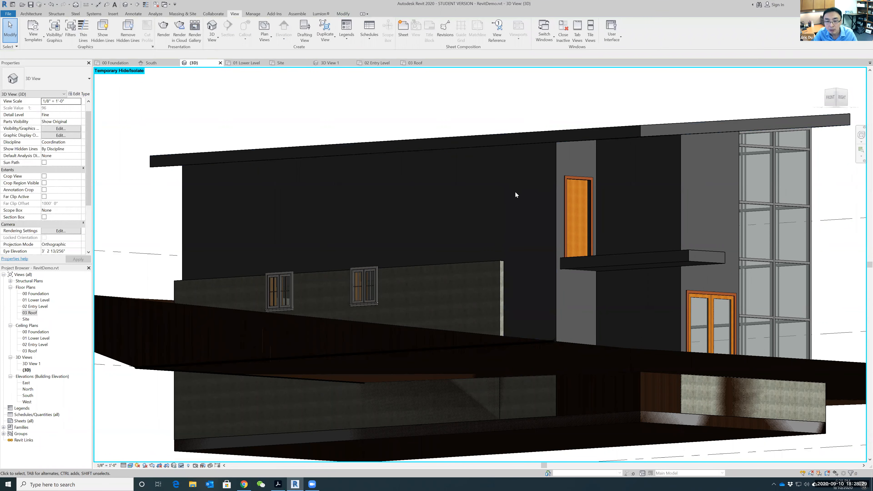
# - Temporarily hide the long south exterior wall of 02 Entry Level above the concrete wall
pyautogui.keyDown('shift'); pyautogui.moveTo(360, 225); pyautogui.dragTo(629, 174, button='middle'); pyautogui.keyUp('shift')
pyautogui.click(589, 174)
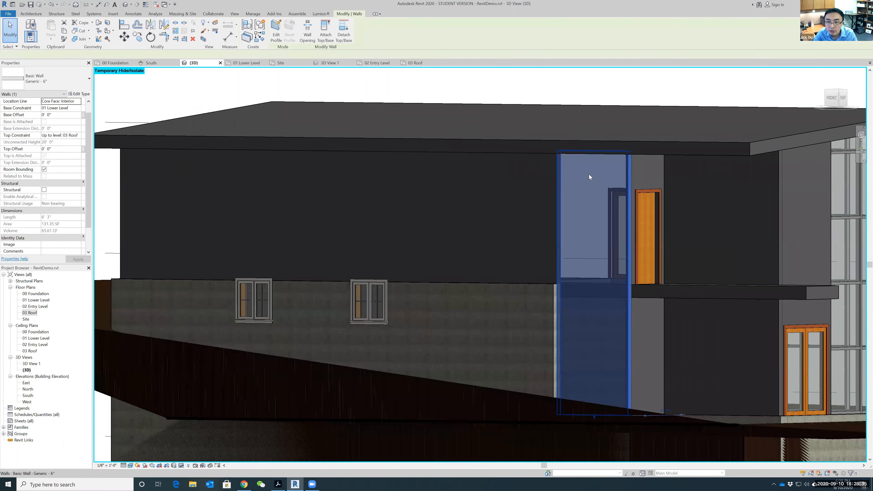
pyautogui.click(114, 224)
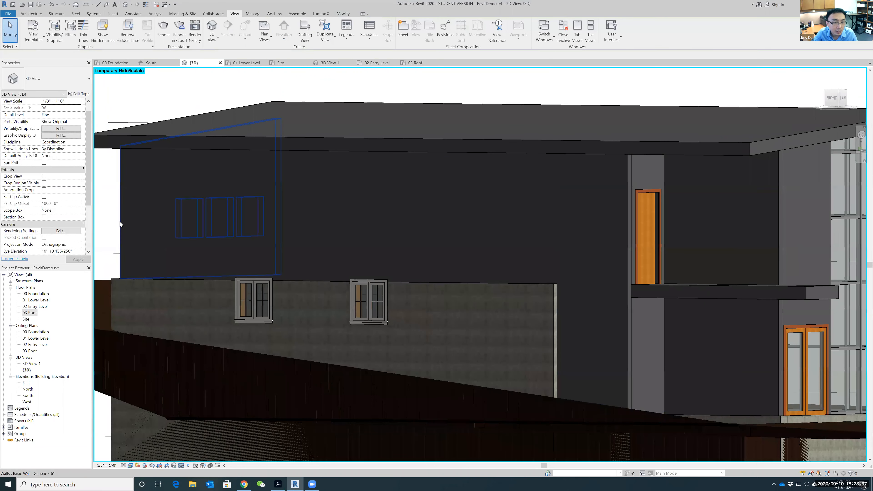
pyautogui.click(120, 222)
pyautogui.click(108, 211)
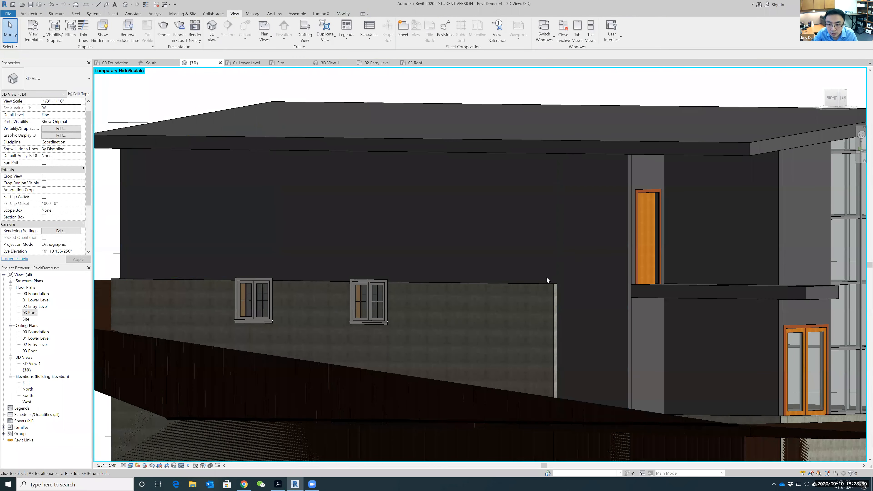
pyautogui.click(556, 279)
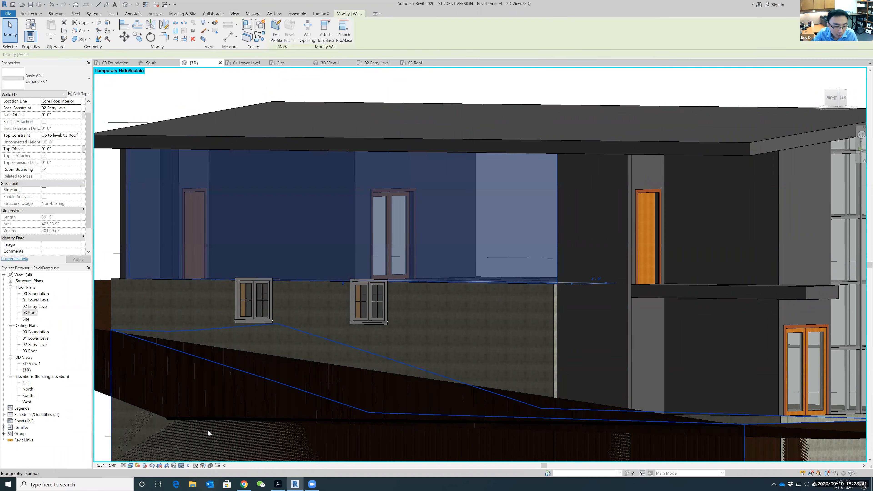
pyautogui.click(182, 466)
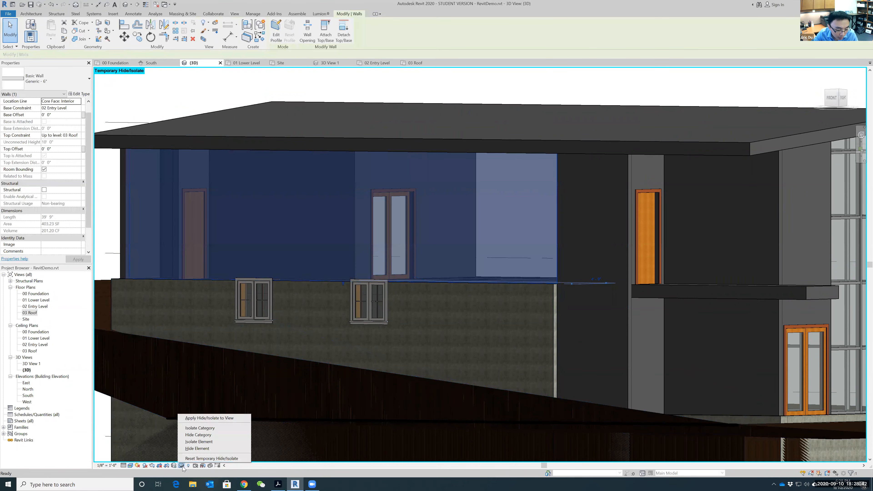
pyautogui.click(197, 446)
# - Attach the top of the short interior partition wall containing the single door to the roof
pyautogui.keyDown('shift'); pyautogui.moveTo(275, 242); pyautogui.dragTo(151, 159, button='middle'); pyautogui.keyUp('shift')
pyautogui.click(151, 158)
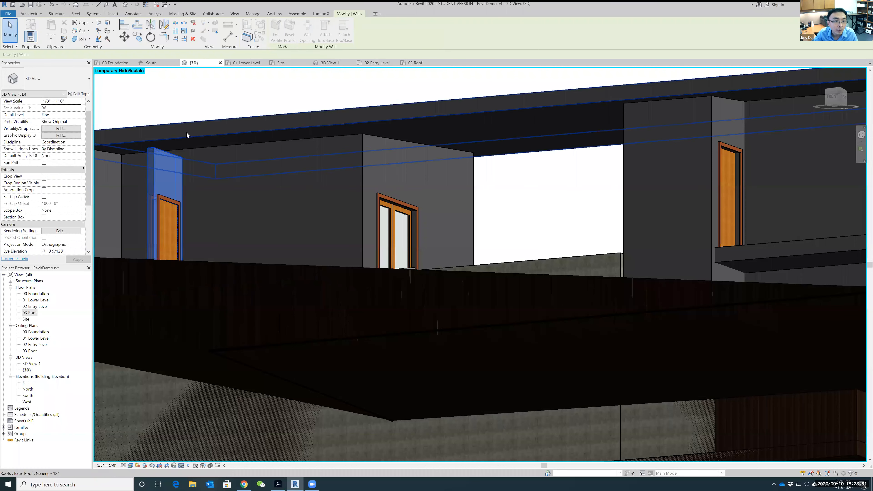
pyautogui.click(199, 115)
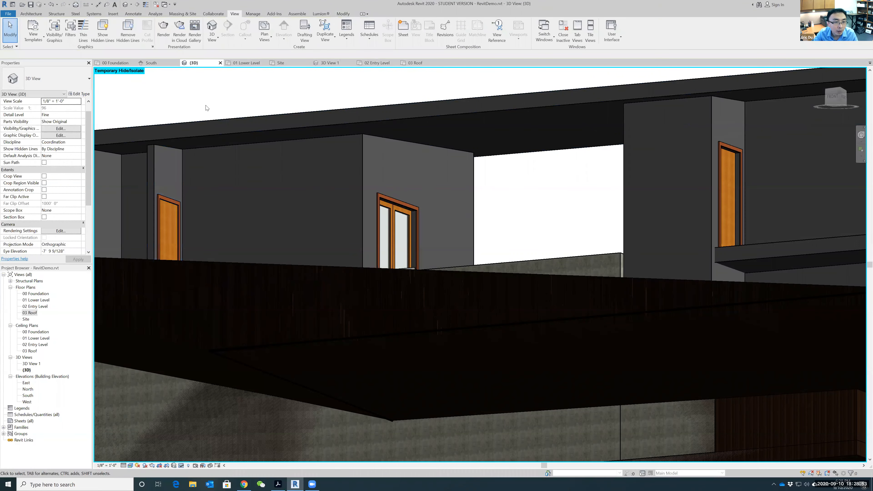
pyautogui.keyDown('shift'); pyautogui.moveTo(225, 118); pyautogui.dragTo(207, 118, button='middle'); pyautogui.keyUp('shift')
pyautogui.scroll(2, 207, 117)
pyautogui.scroll(-3, 310, 162)
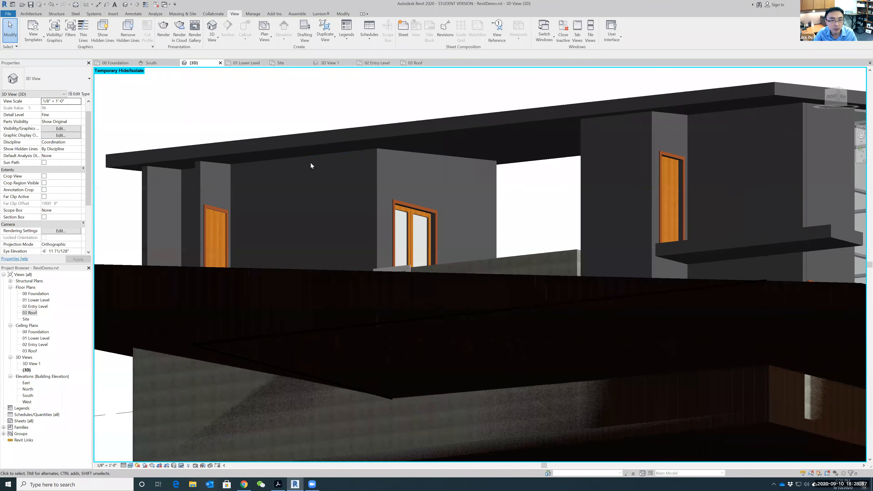
# - Reset the temporary hide/isolate in the 3D view to restore the hidden exterior walls
pyautogui.keyDown('shift'); pyautogui.moveTo(312, 152); pyautogui.dragTo(334, 193, button='middle'); pyautogui.keyUp('shift')
pyautogui.scroll(1, 334, 194)
pyautogui.click(181, 465)
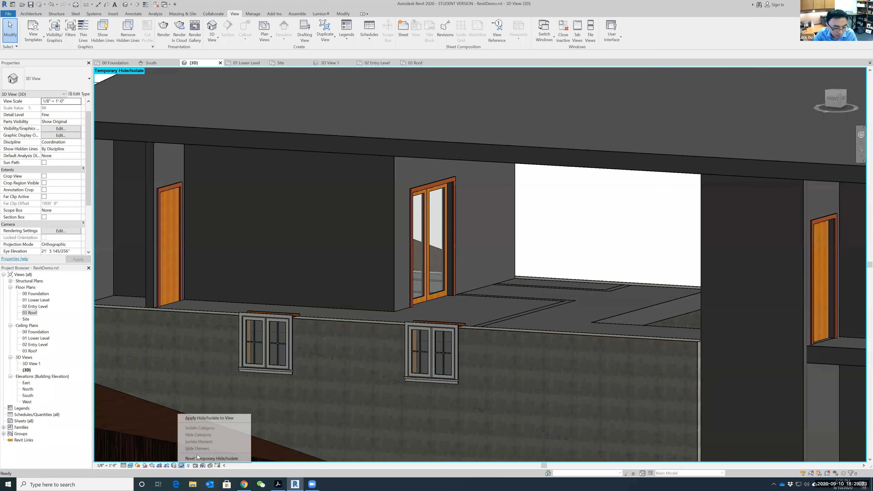
pyautogui.click(198, 458)
# - Examine the whole building in 3D from the storefront corner, including the 02 Entry Level floor, and clear the selection
pyautogui.scroll(-6, 636, 234)
pyautogui.scroll(-2, 644, 236)
pyautogui.scroll(3, 645, 235)
pyautogui.keyDown('shift'); pyautogui.moveTo(684, 175); pyautogui.dragTo(437, 180, button='middle'); pyautogui.keyUp('shift')
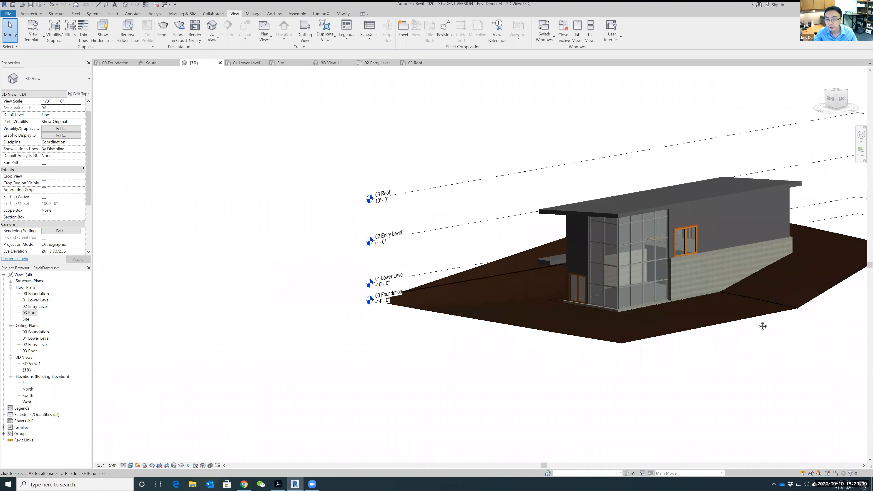
pyautogui.moveTo(763, 326); pyautogui.dragTo(641, 328, button='middle')
pyautogui.scroll(1, 643, 327)
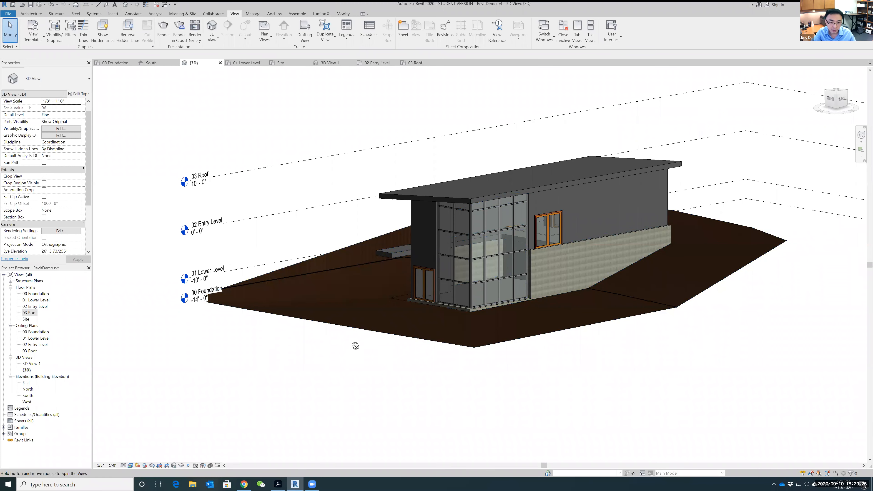
pyautogui.keyDown('shift'); pyautogui.moveTo(353, 345); pyautogui.dragTo(392, 351, button='middle'); pyautogui.keyUp('shift')
pyautogui.click(434, 263)
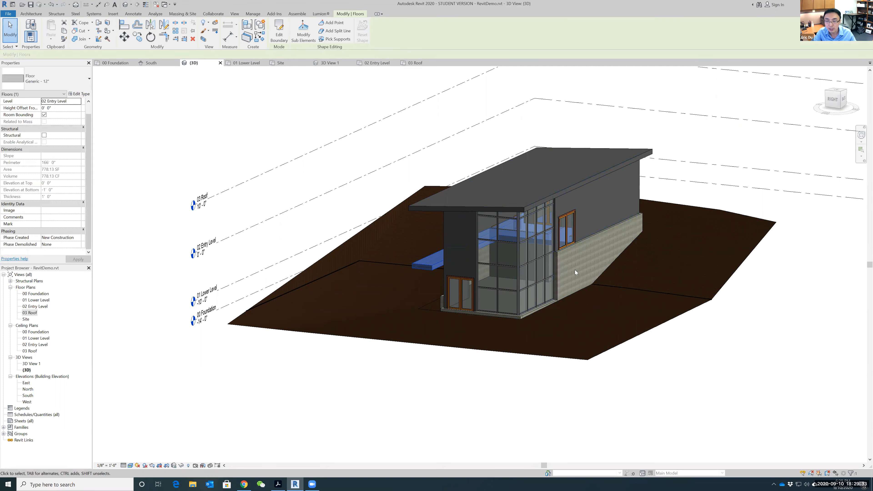
pyautogui.click(694, 151)
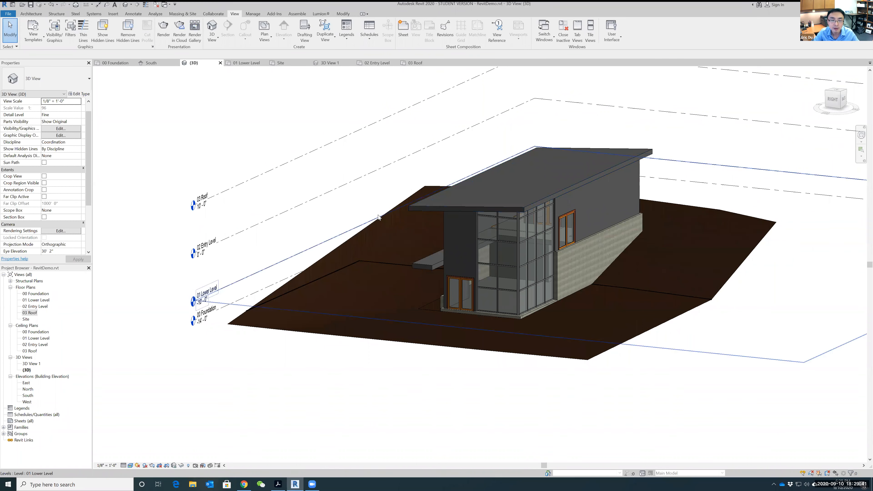
# - In the 03 Roof plan, edit the roof footprint by drawing an angled boundary line about 62'-7" long and a vertical line closing to the upper-right corner
pyautogui.click(494, 208)
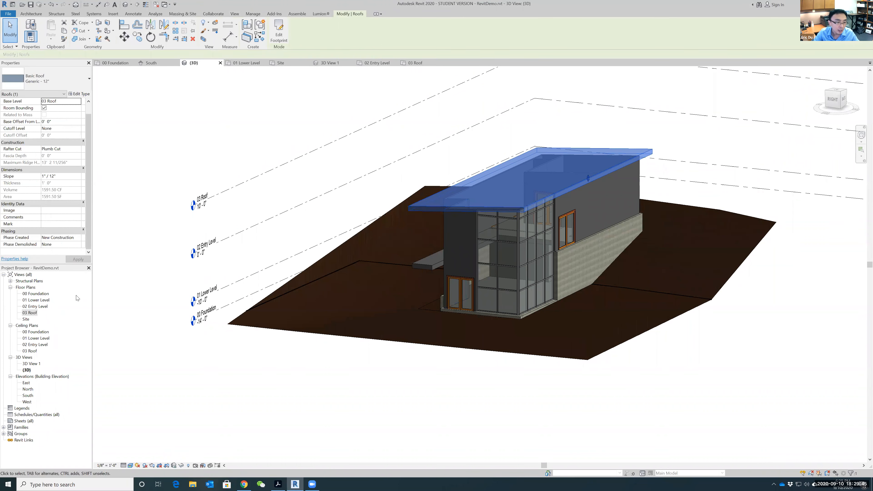
pyautogui.doubleClick(29, 313)
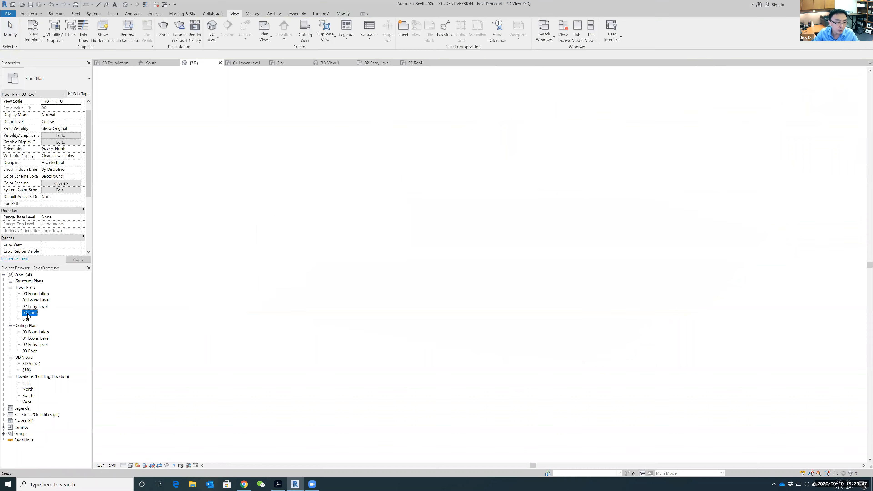
pyautogui.click(551, 174)
pyautogui.click(538, 190)
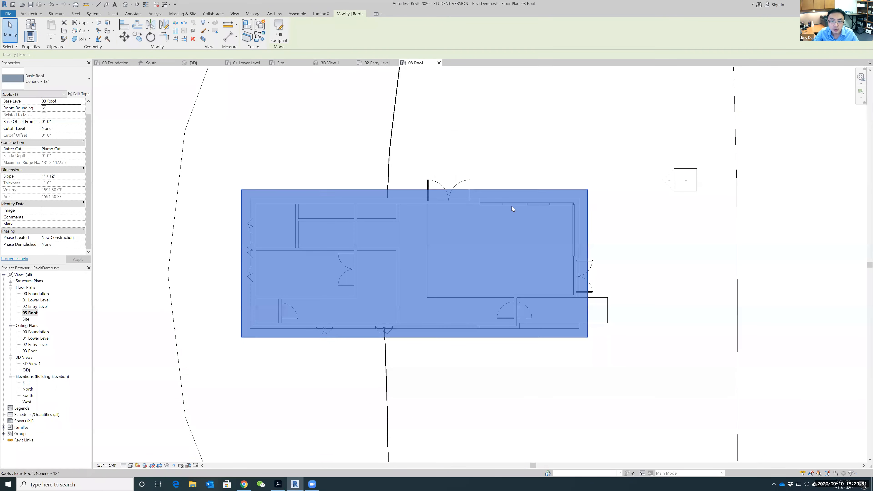
pyautogui.click(279, 33)
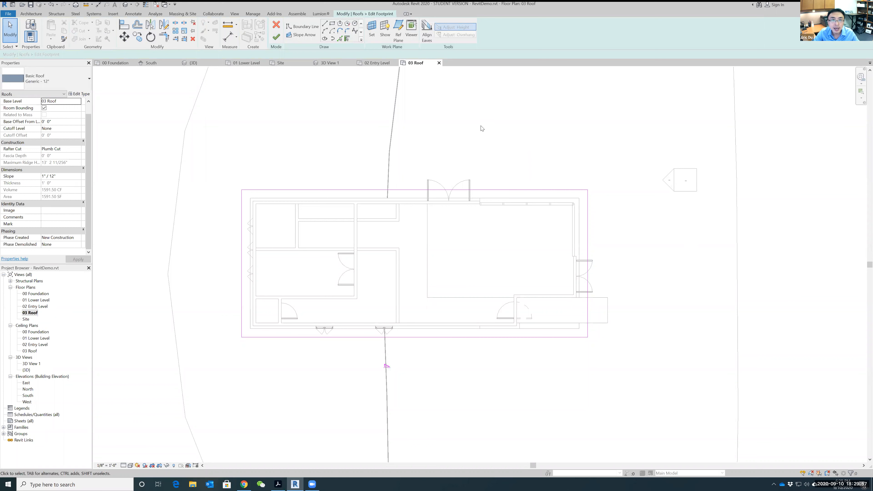
pyautogui.click(325, 24)
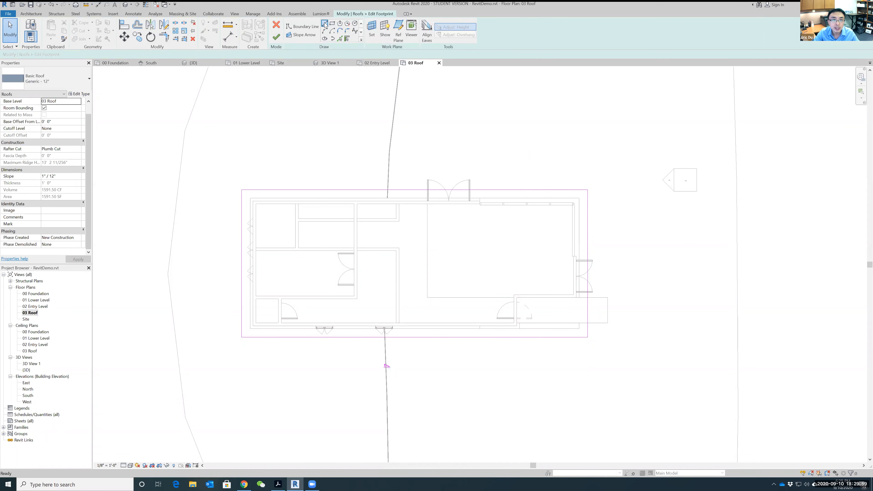
pyautogui.click(242, 190)
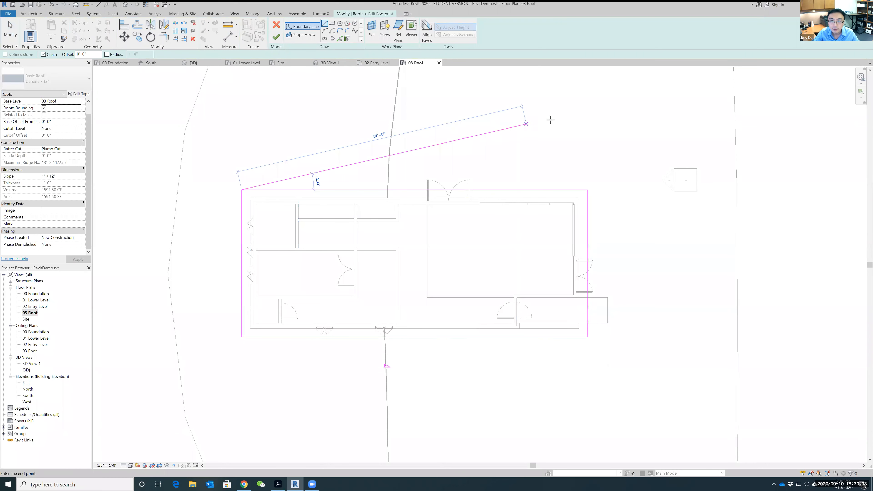
pyautogui.click(588, 110)
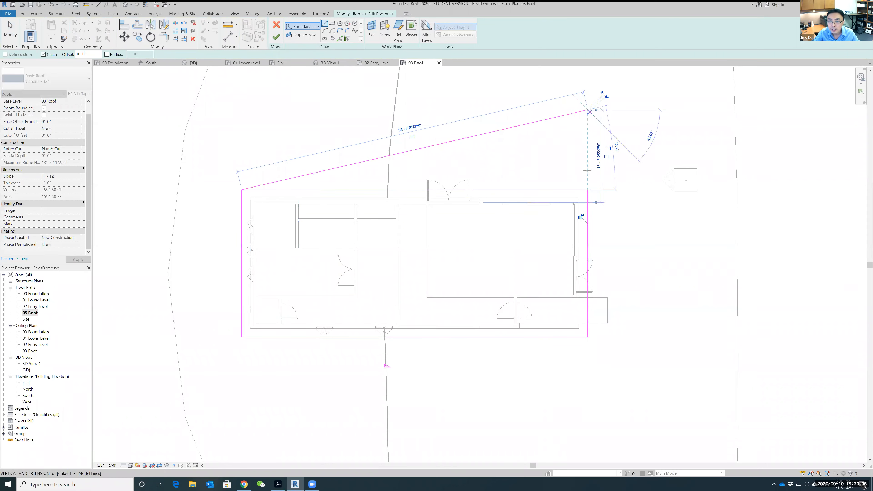
pyautogui.click(588, 189)
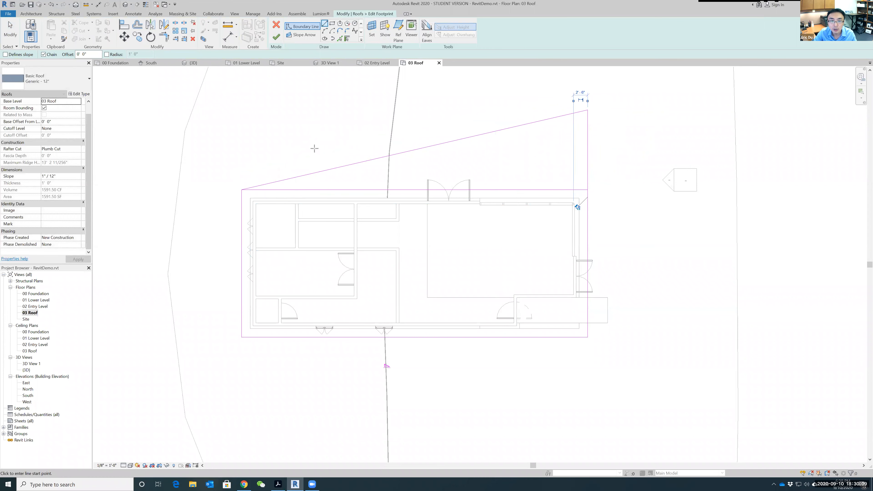
pyautogui.press('Escape')
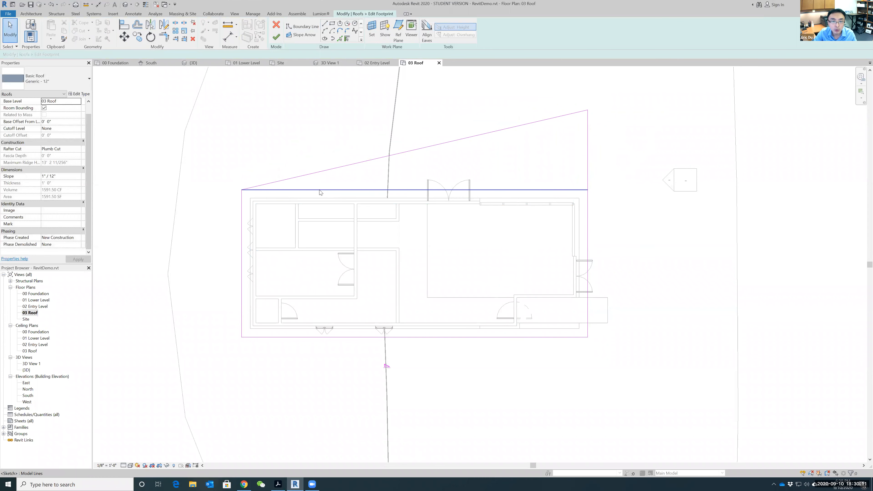
# - Delete the original straight upper edge from the roof footprint, finish the sketch and display the reshaped roof in the default 3D view
pyautogui.click(319, 190)
pyautogui.press('Delete')
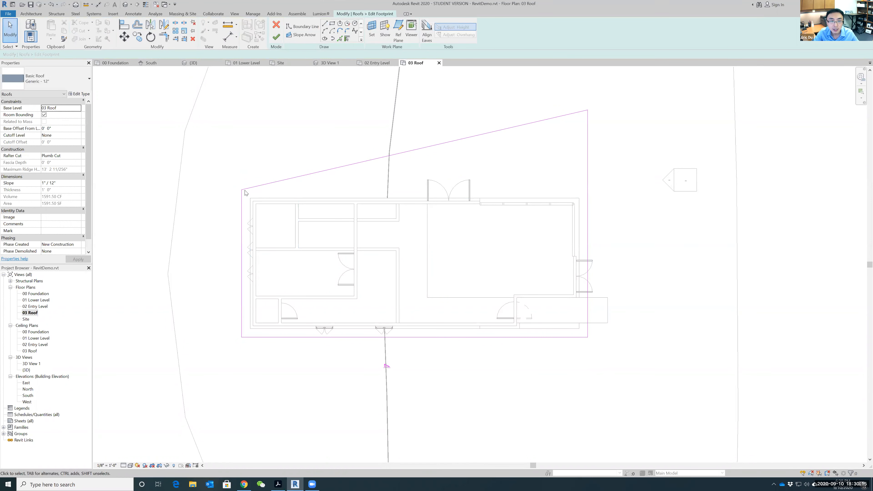
pyautogui.click(276, 37)
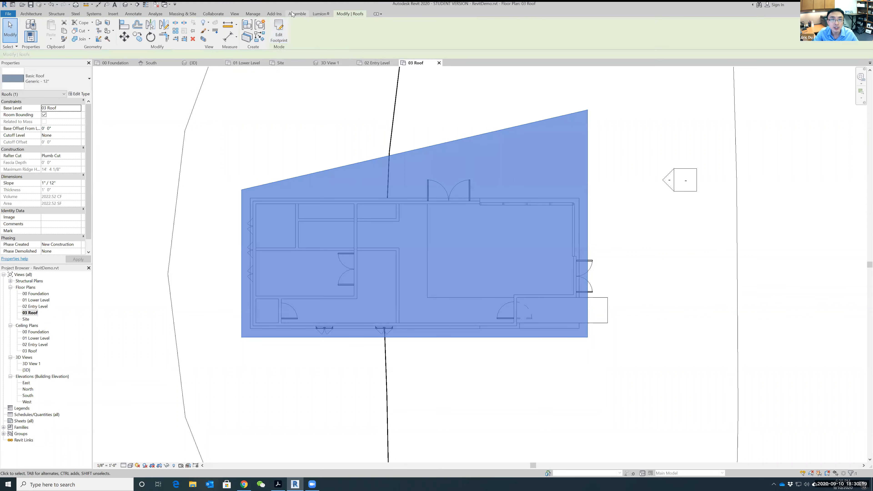
pyautogui.click(235, 14)
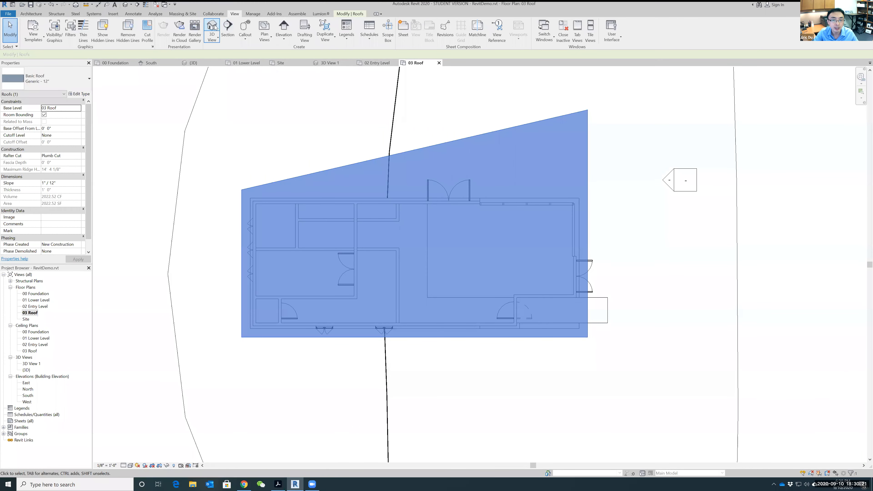
pyautogui.click(213, 28)
pyautogui.moveTo(715, 307)
pyautogui.keyDown('shift'); pyautogui.mouseDown(button='middle')
pyautogui.moveTo(688, 296)
pyautogui.moveTo(722, 285)
pyautogui.moveTo(713, 280)
pyautogui.moveTo(727, 334)
pyautogui.moveTo(713, 327)
pyautogui.moveTo(741, 326)
pyautogui.moveTo(710, 306)
pyautogui.mouseUp(button='middle'); pyautogui.keyUp('shift')
pyautogui.keyDown('shift'); pyautogui.moveTo(346, 352); pyautogui.dragTo(477, 303, button='middle'); pyautogui.keyUp('shift')
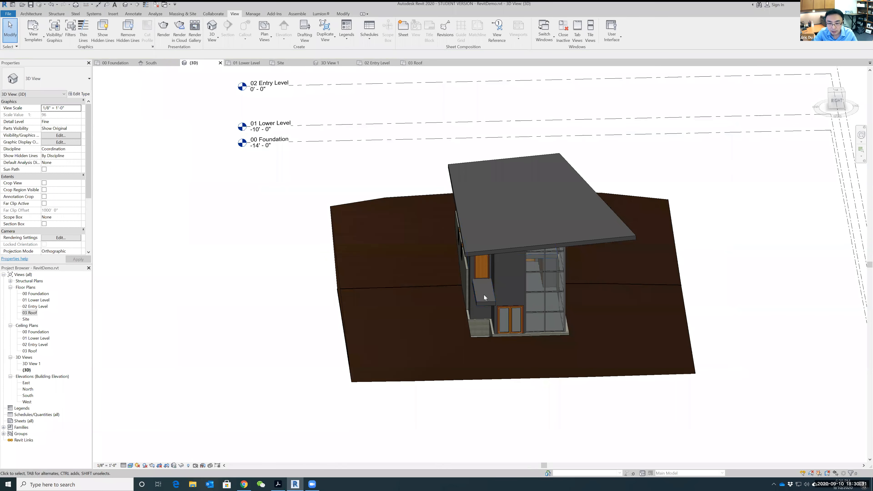
pyautogui.scroll(5, 485, 294)
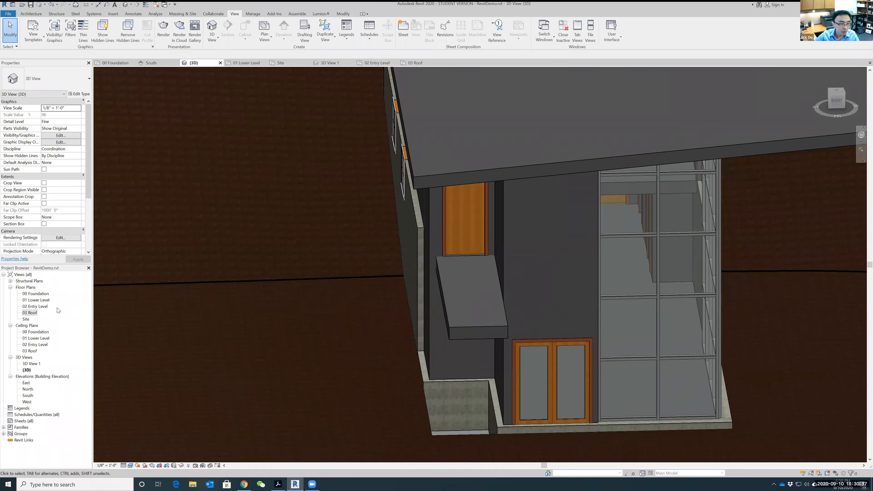
# - On the 02 Entry Level plan, add a small circular opening to the floor slab outside the entry door, without attaching walls to the floor's bottom
pyautogui.doubleClick(34, 306)
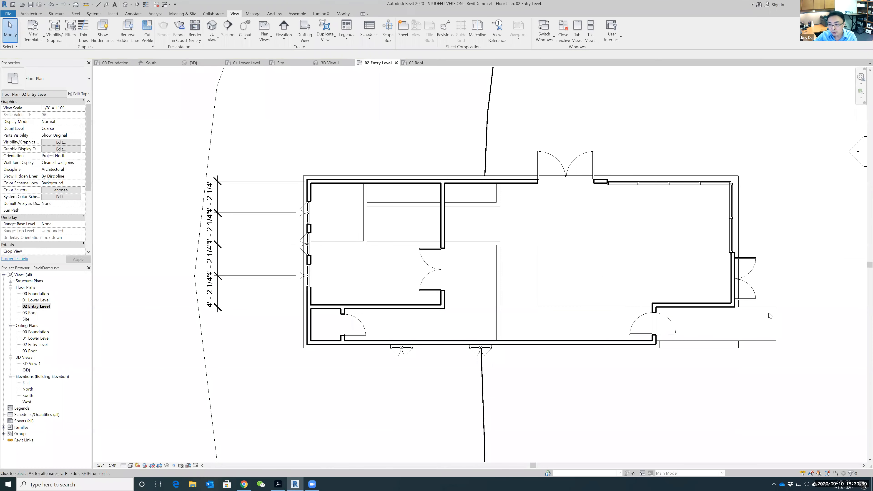
pyautogui.click(770, 311)
pyautogui.click(794, 280)
pyautogui.moveTo(794, 280); pyautogui.dragTo(651, 253, button='middle')
pyautogui.click(625, 285)
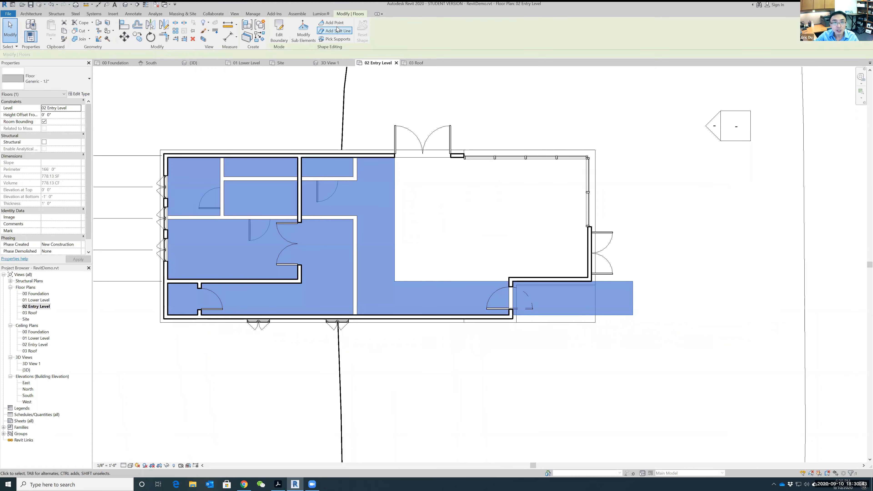
pyautogui.click(279, 28)
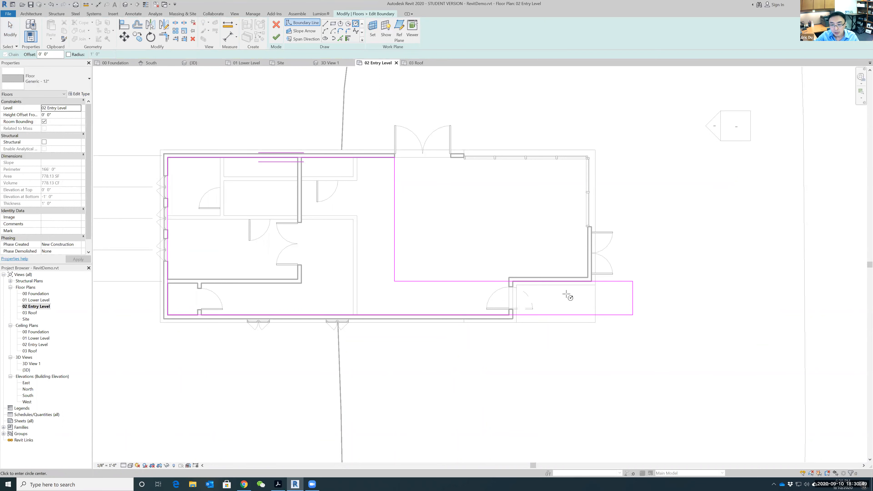
pyautogui.click(555, 292)
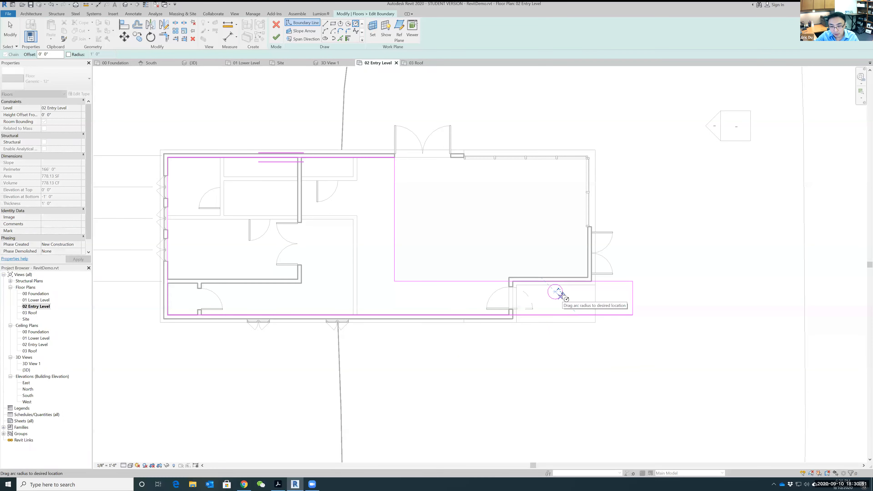
pyautogui.press('Escape')
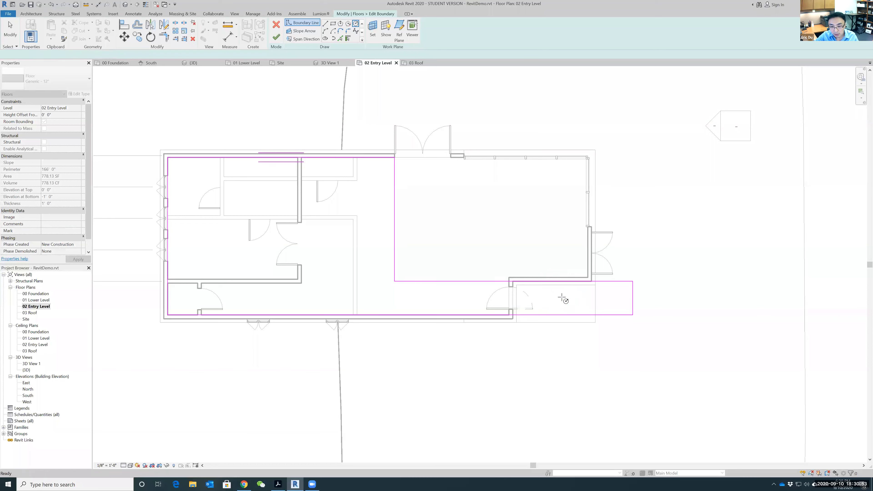
pyautogui.click(555, 298)
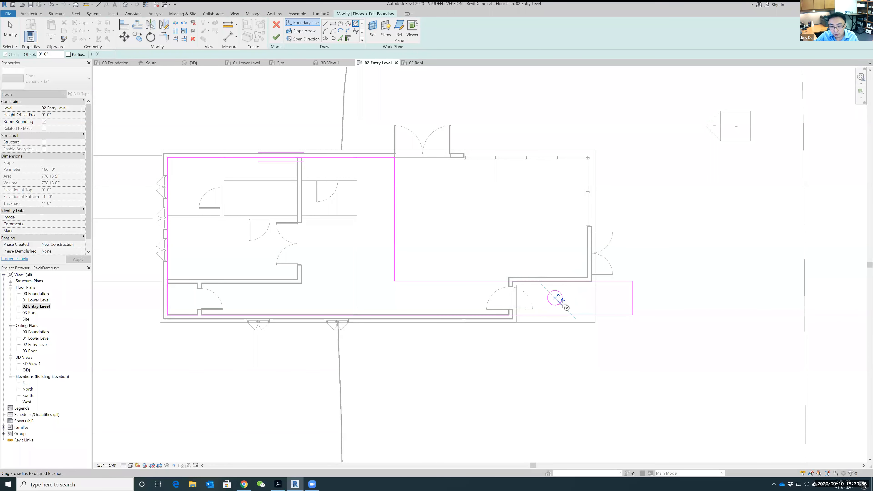
pyautogui.click(561, 300)
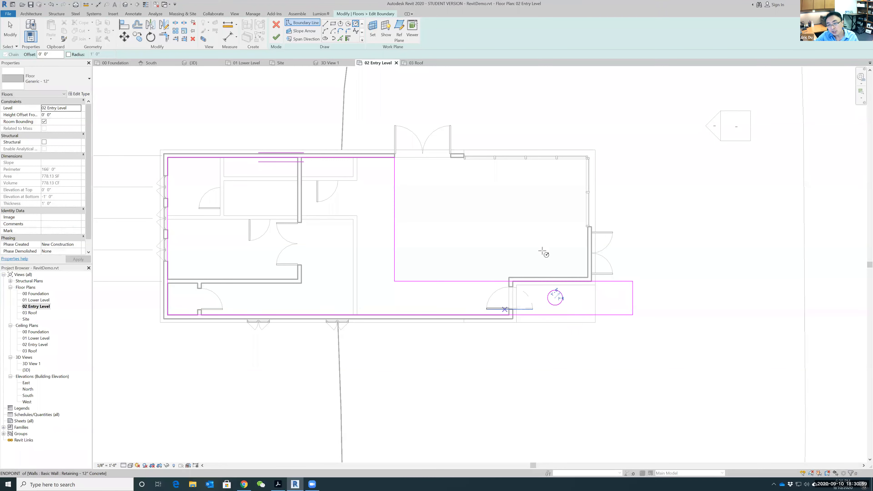
pyautogui.click(277, 37)
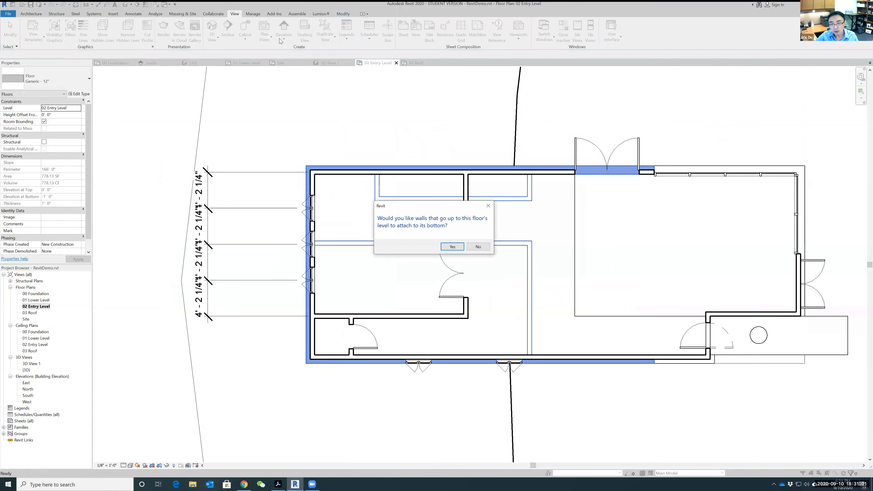
pyautogui.click(479, 247)
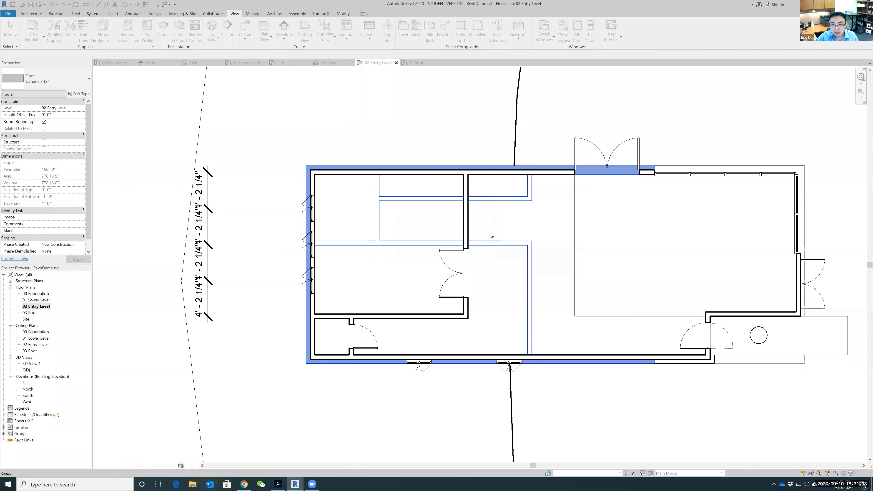
# - Examine the circular opening in the entry slab and the back wall against the sloping terrain in the 3D view
pyautogui.click(235, 14)
pyautogui.click(212, 28)
pyautogui.press('Escape')
pyautogui.keyDown('shift'); pyautogui.moveTo(260, 312); pyautogui.dragTo(308, 314, button='middle'); pyautogui.keyUp('shift')
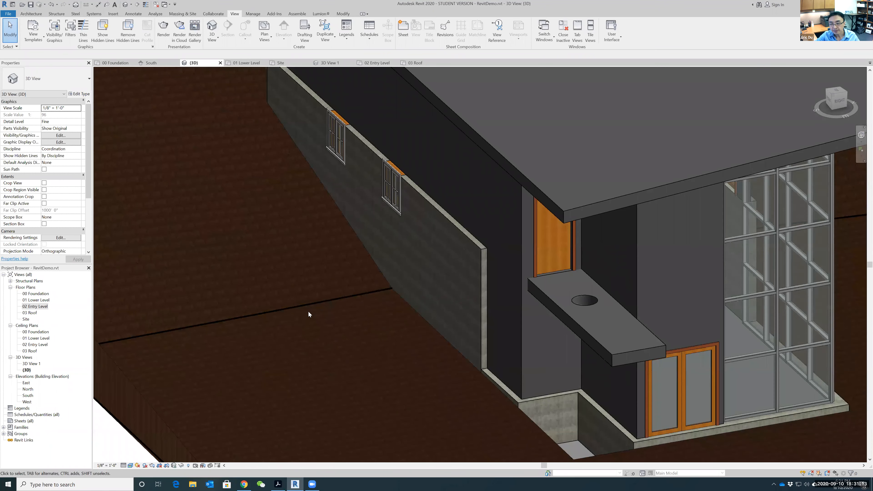
pyautogui.scroll(-2, 309, 313)
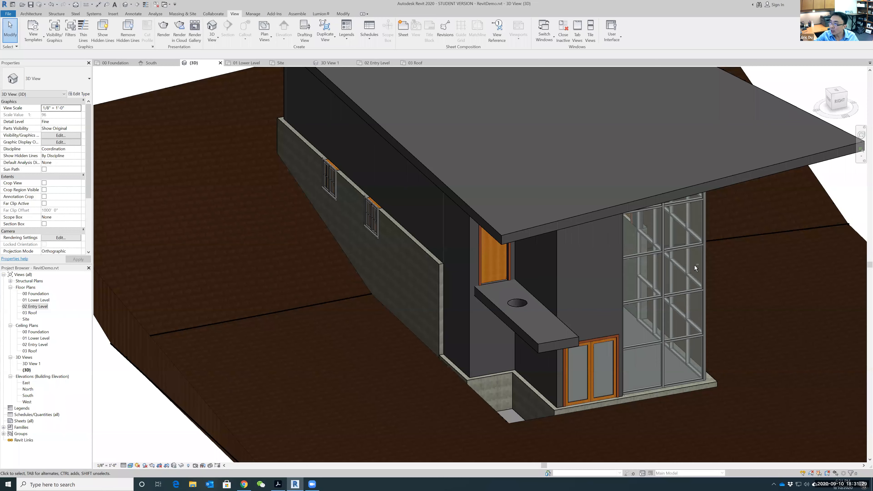
pyautogui.scroll(-6, 810, 224)
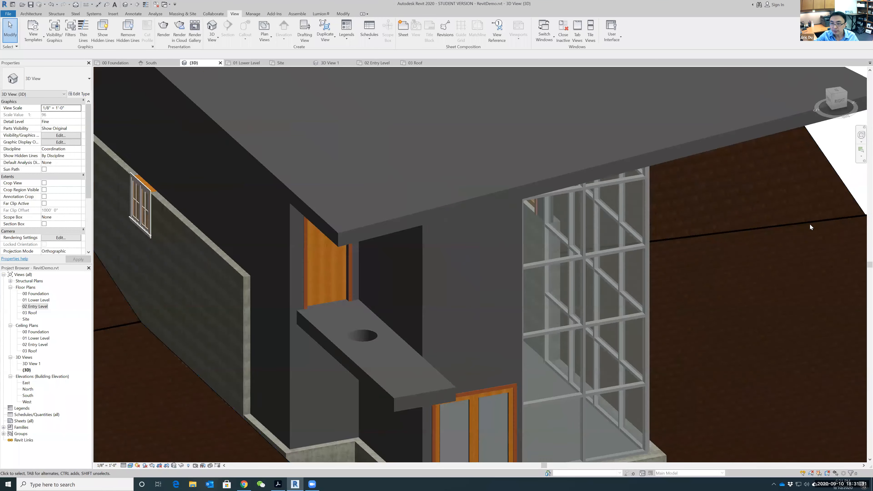
pyautogui.keyDown('shift'); pyautogui.moveTo(850, 214); pyautogui.dragTo(339, 195, button='middle'); pyautogui.keyUp('shift')
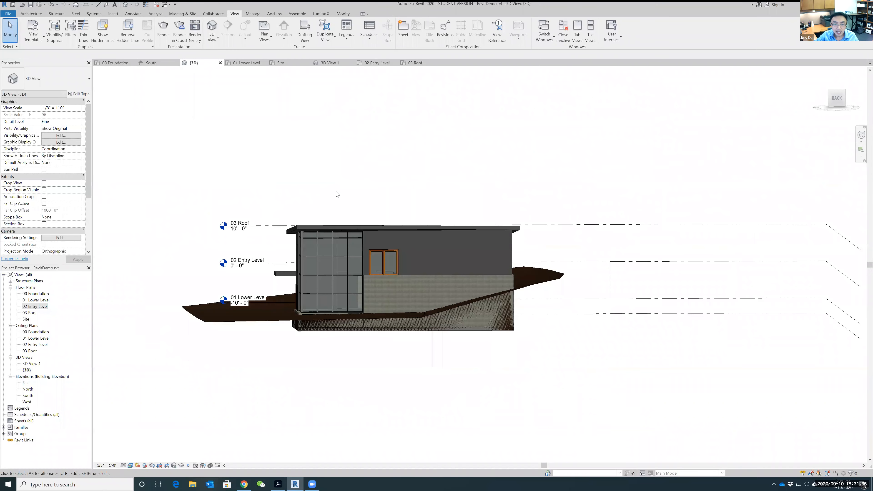
pyautogui.scroll(5, 525, 281)
pyautogui.scroll(1, 401, 270)
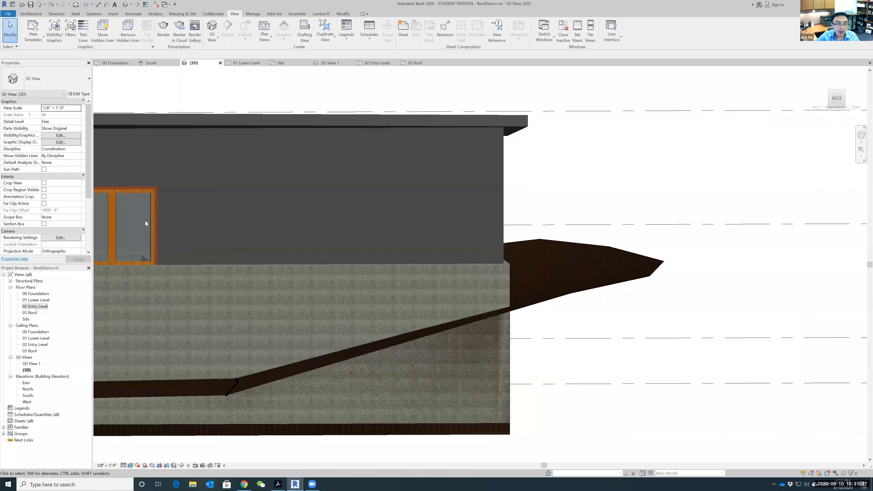
pyautogui.scroll(-1, 184, 239)
pyautogui.moveTo(302, 265); pyautogui.dragTo(415, 277, button='middle')
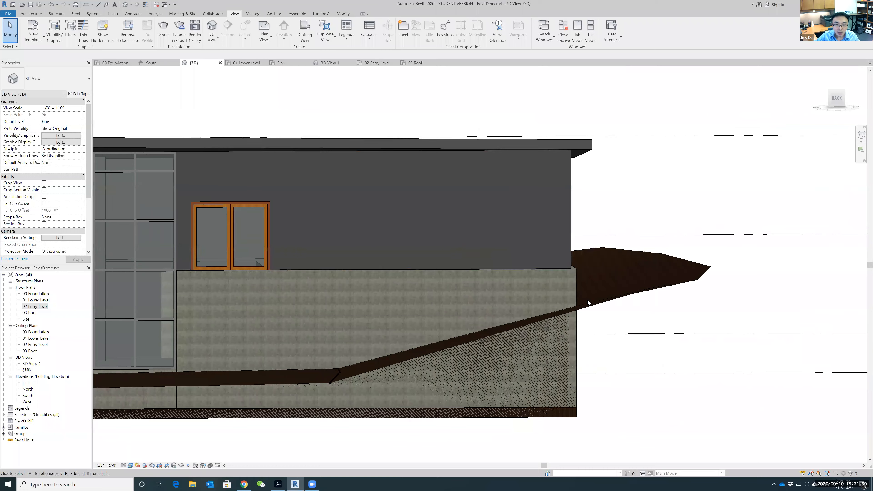
pyautogui.scroll(1, 641, 293)
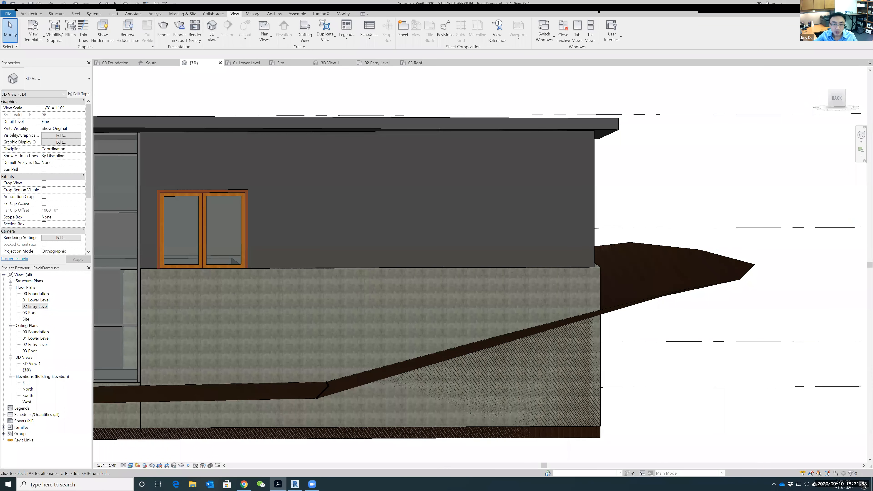
# - On the 02 Entry Level plan, start a new floor outside the upper wall with a short vertical left edge and an angled edge about 32'-0" long
pyautogui.doubleClick(37, 305)
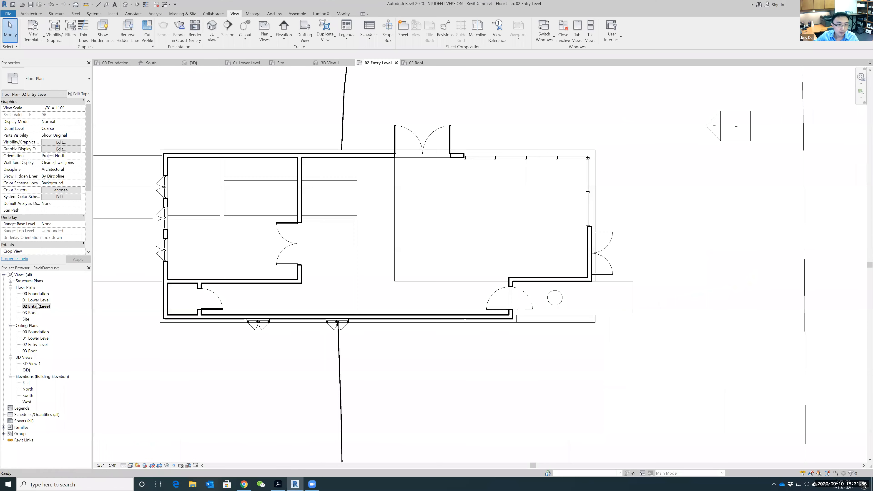
pyautogui.moveTo(272, 129); pyautogui.dragTo(279, 252, button='middle')
pyautogui.scroll(2, 279, 252)
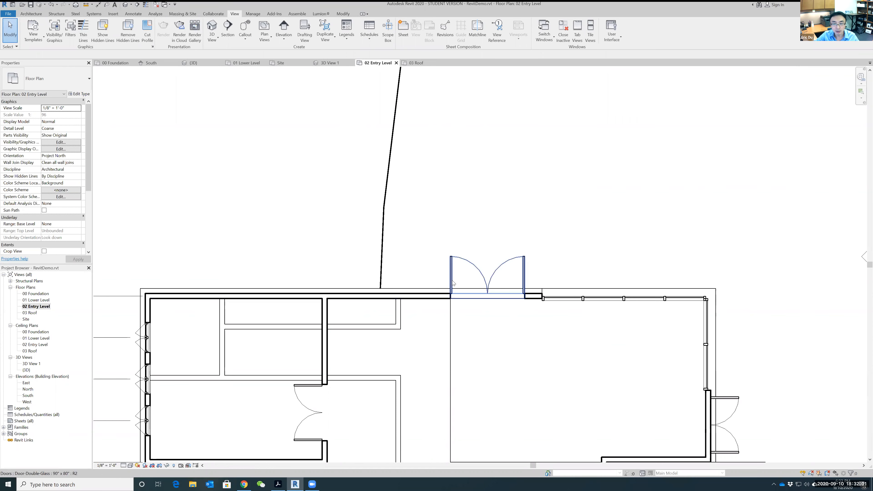
pyautogui.click(33, 14)
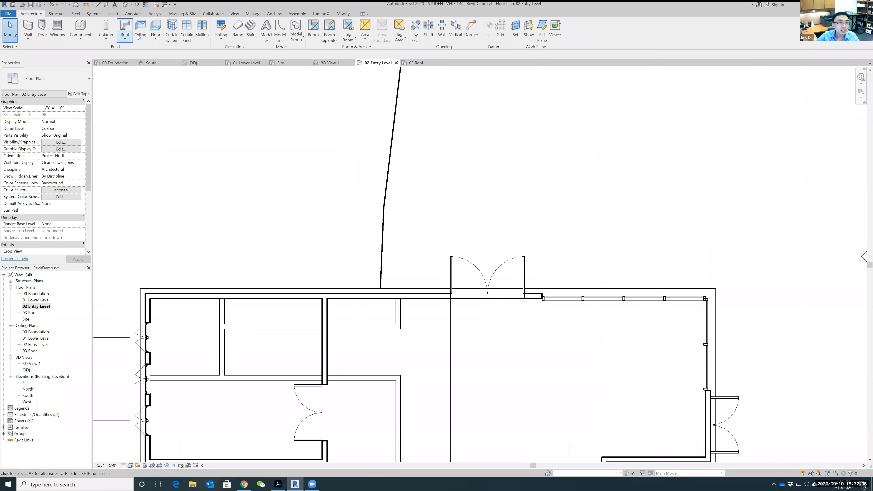
pyautogui.click(155, 30)
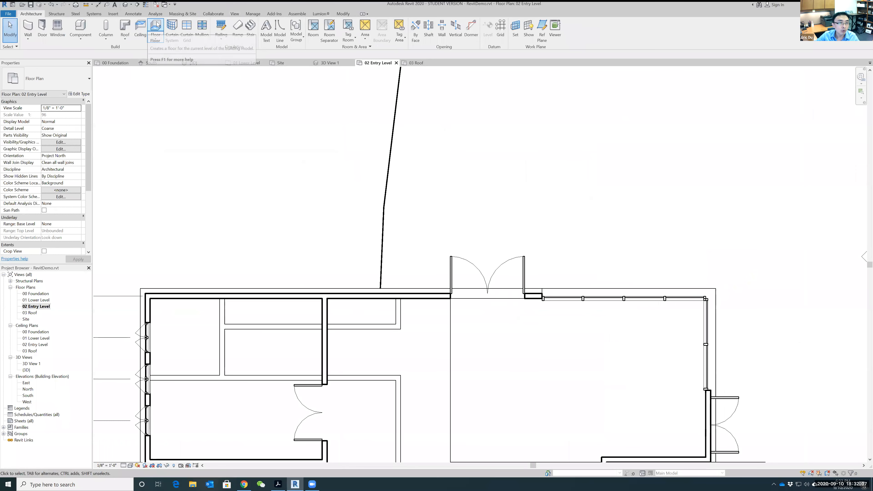
pyautogui.click(325, 23)
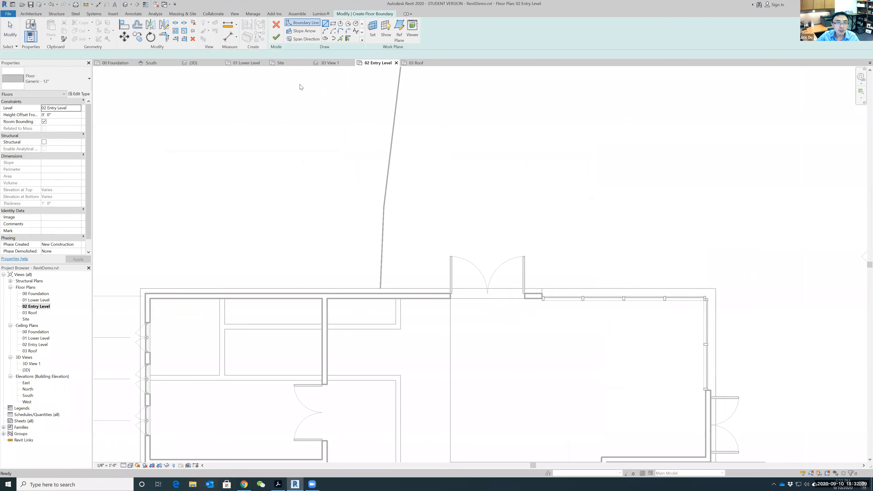
pyautogui.click(140, 288)
pyautogui.click(140, 244)
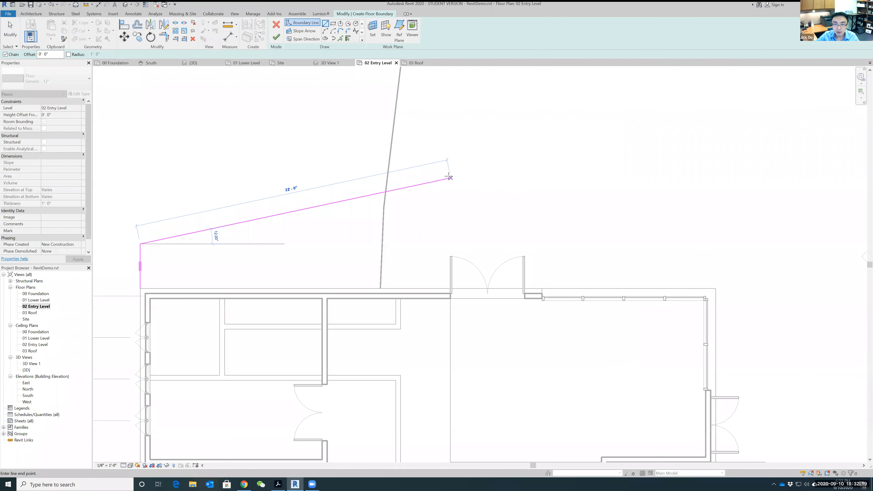
pyautogui.click(450, 178)
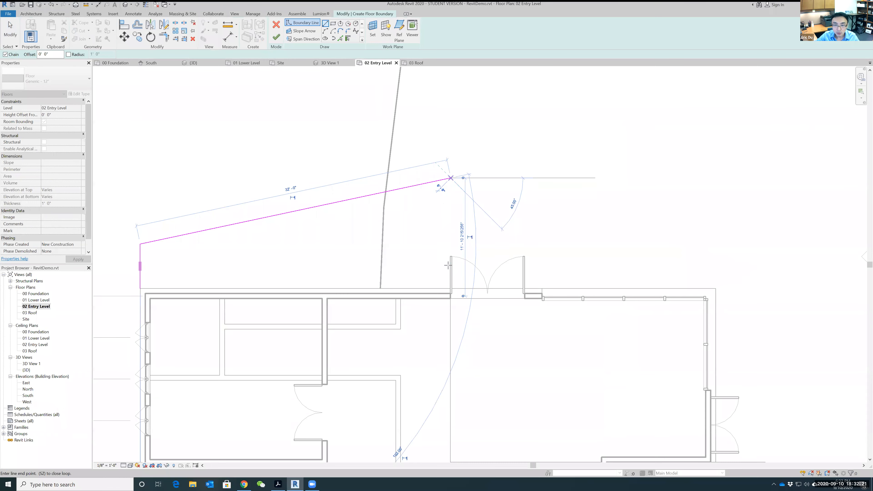
# - Close the floor boundary with a vertical edge down to the double door and a straight edge along the house's upper wall
pyautogui.click(450, 287)
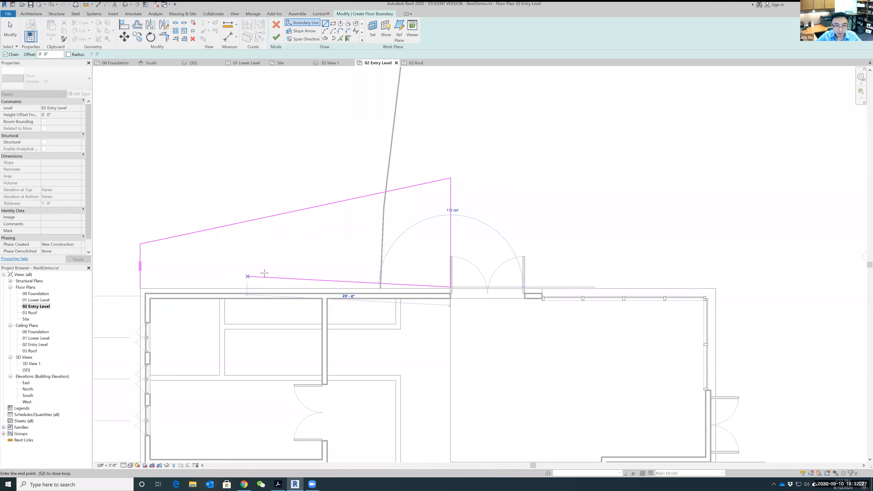
pyautogui.press('Escape')
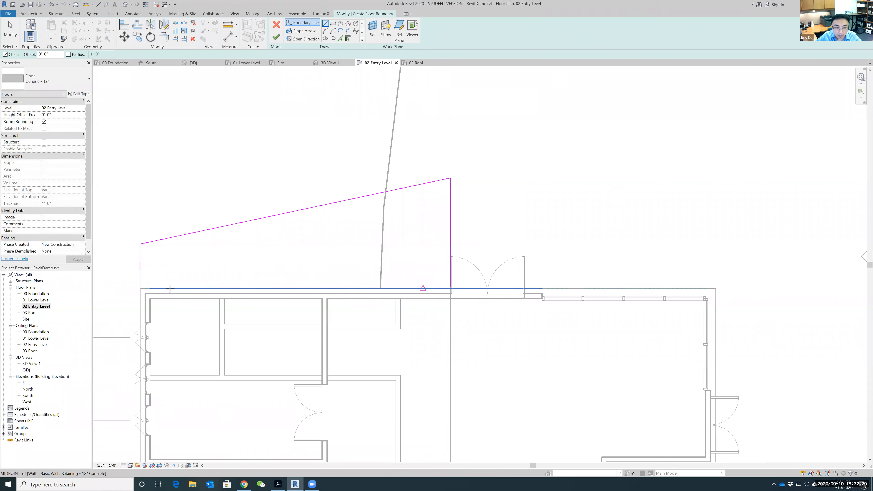
pyautogui.click(141, 289)
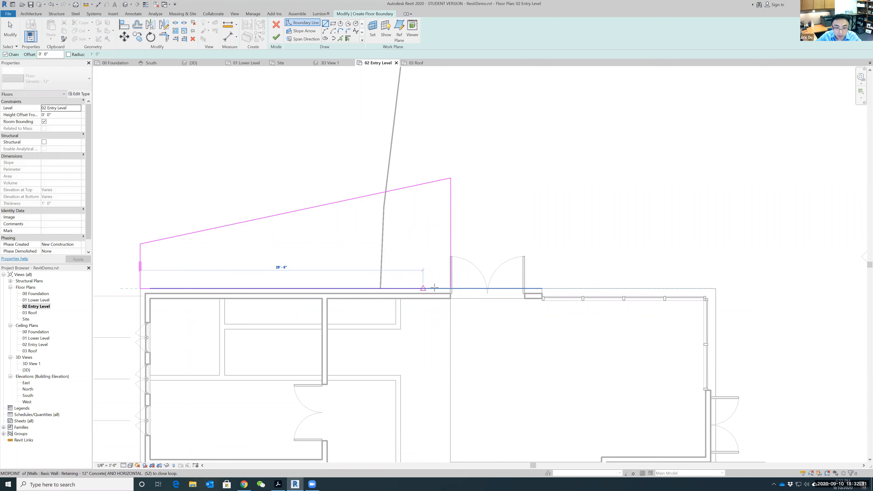
pyautogui.click(450, 288)
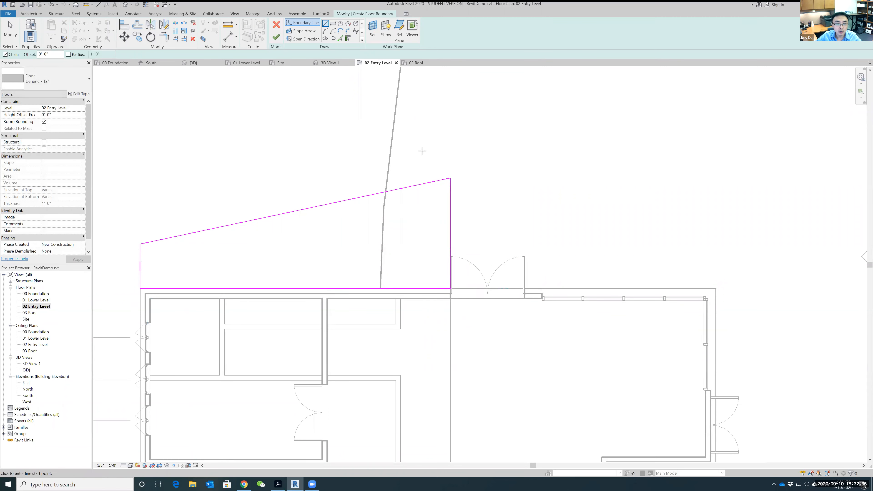
# - Finish the floor without attaching walls to its bottom, check it in the default 3D view and return to the 02 Entry Level plan
pyautogui.click(275, 37)
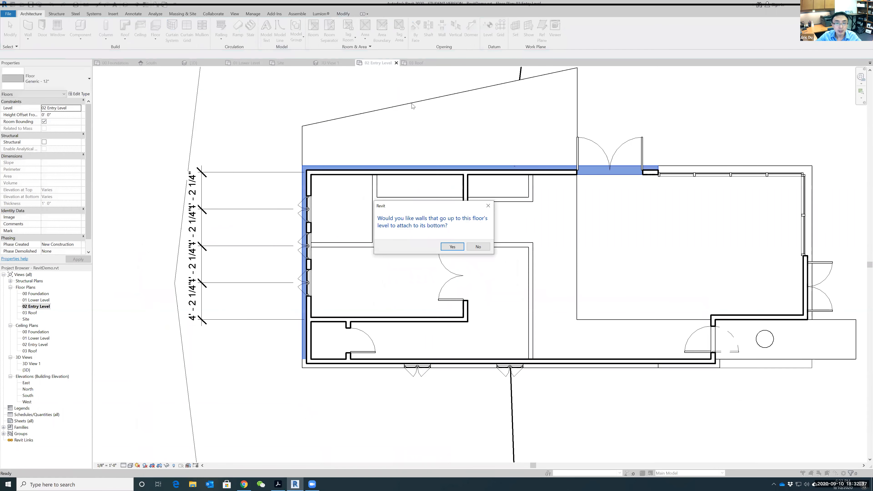
pyautogui.click(483, 247)
pyautogui.scroll(-3, 481, 220)
pyautogui.scroll(3, 497, 134)
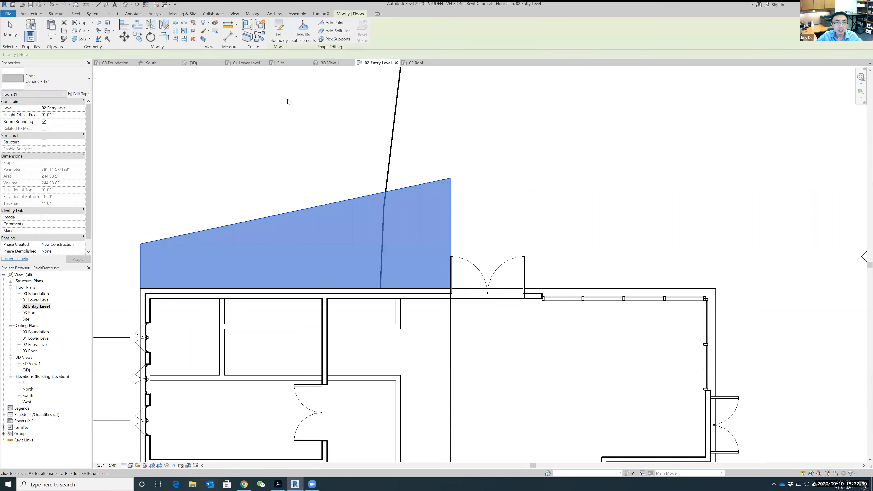
pyautogui.click(235, 14)
pyautogui.click(211, 27)
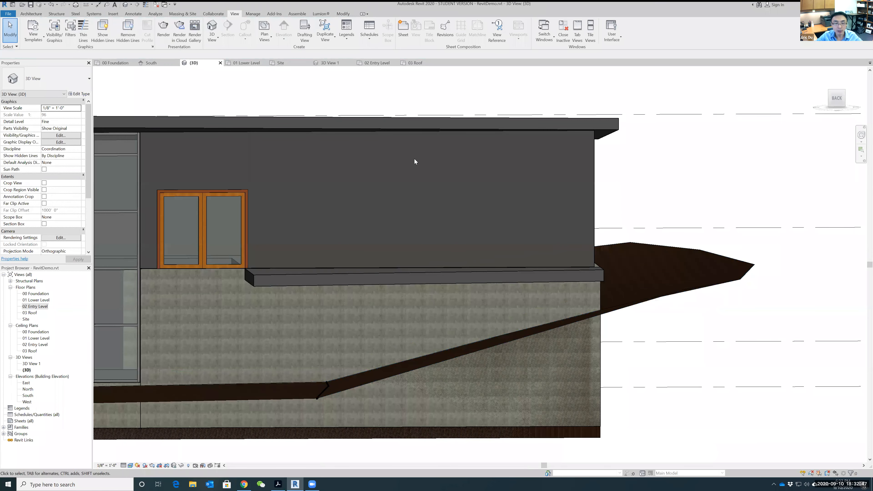
pyautogui.doubleClick(28, 308)
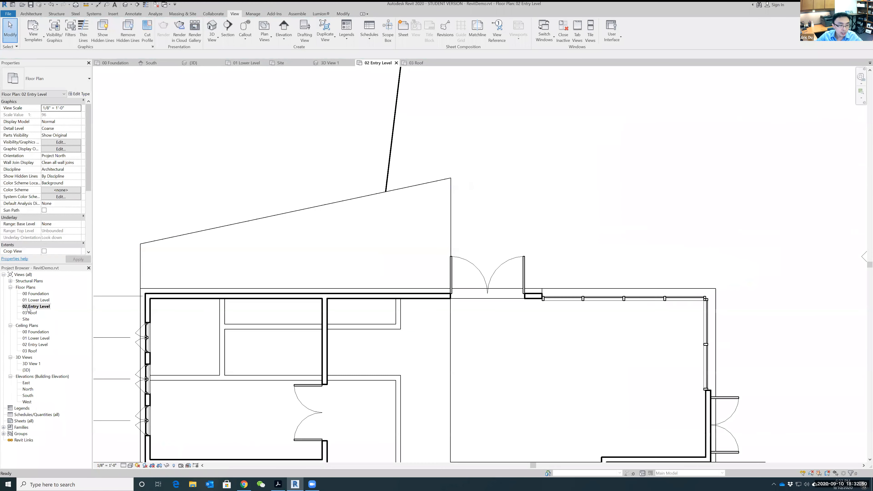
pyautogui.click(304, 211)
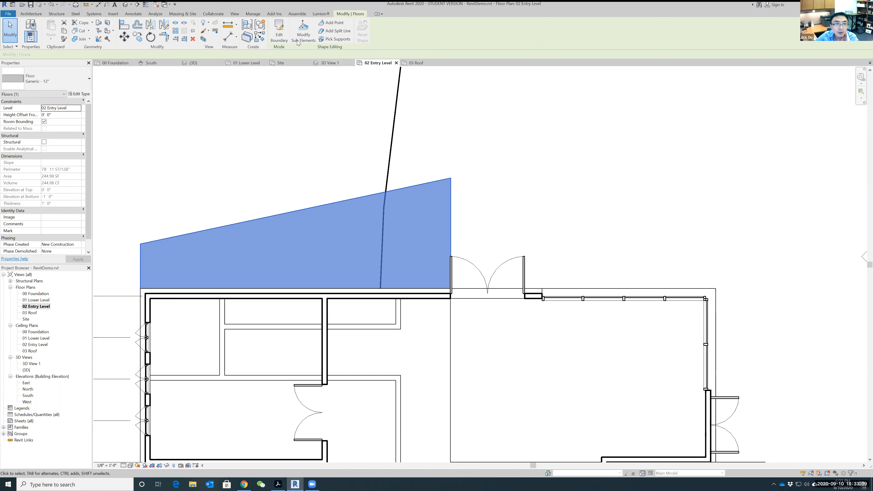
pyautogui.click(280, 32)
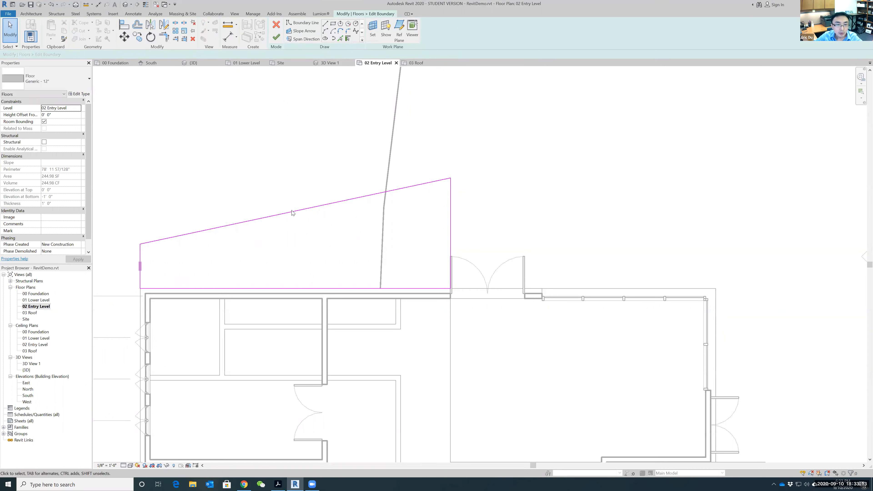
pyautogui.click(276, 29)
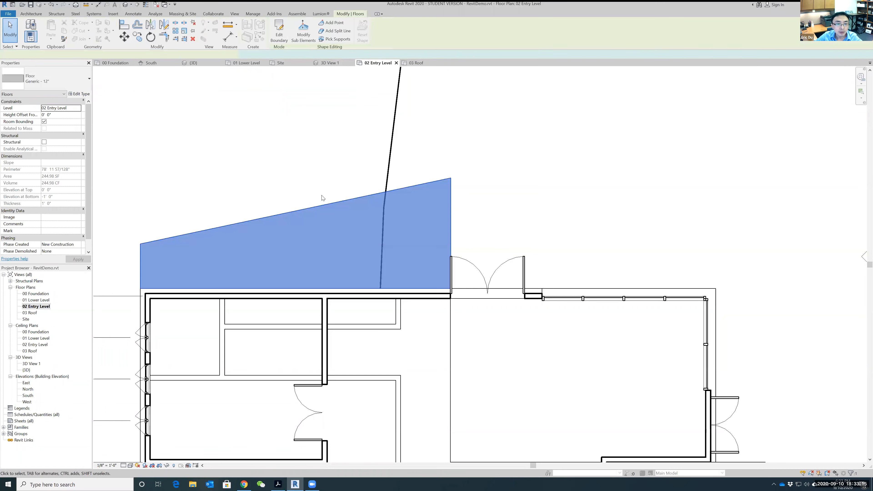
pyautogui.click(279, 33)
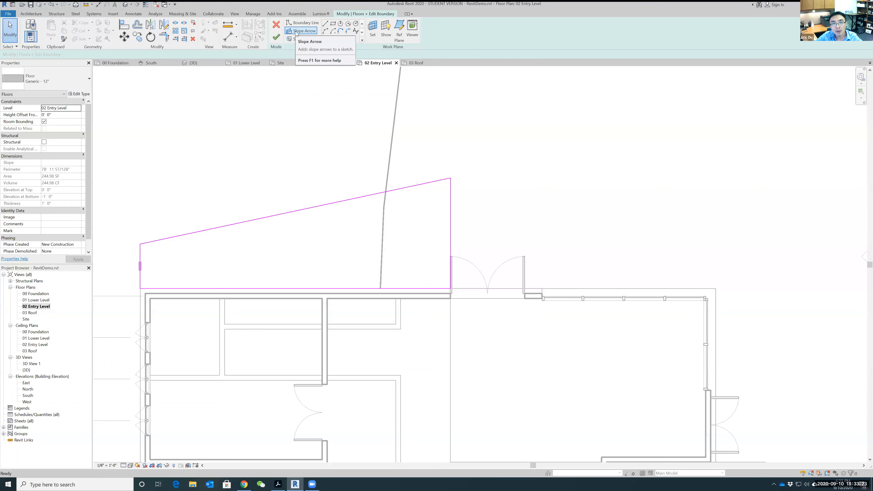
pyautogui.click(276, 27)
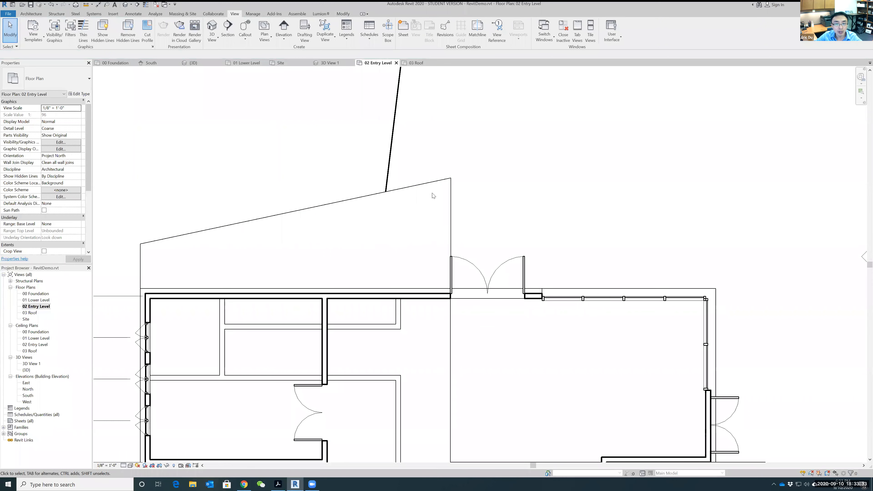
# - Add a horizontal slope arrow about 31'-4" long across the new floor from left edge to right edge, and finish without attaching walls
pyautogui.click(434, 185)
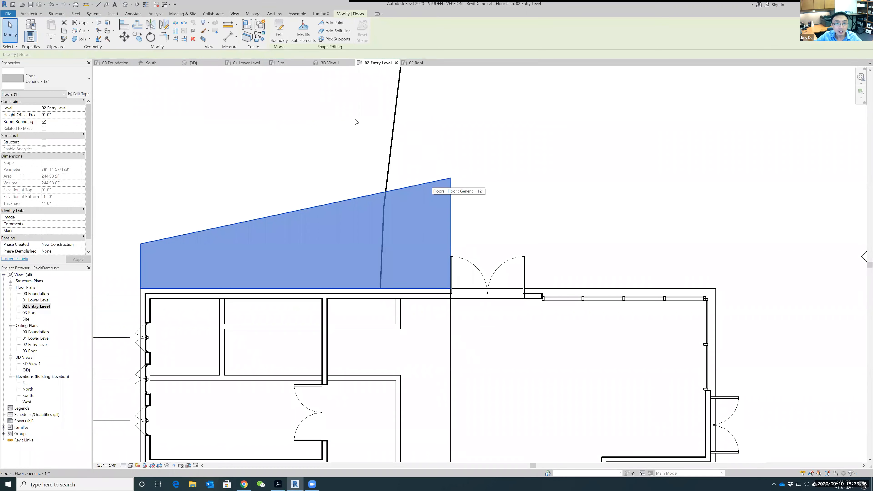
pyautogui.click(279, 31)
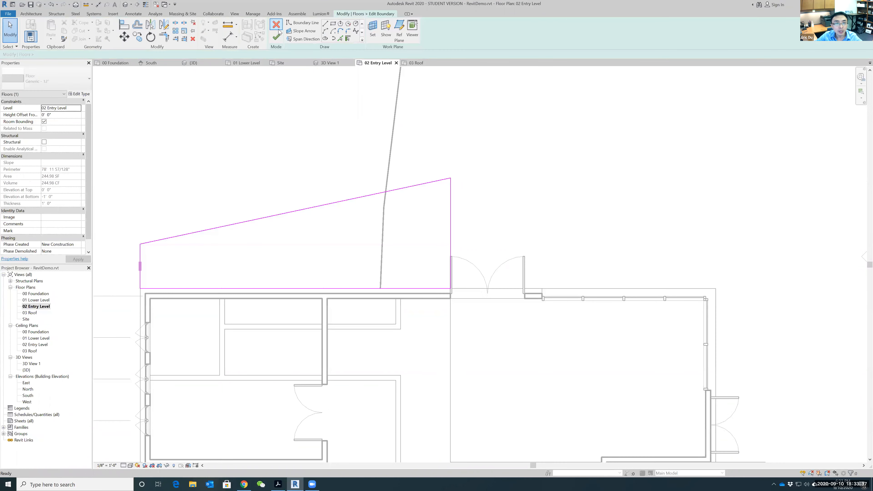
pyautogui.click(302, 31)
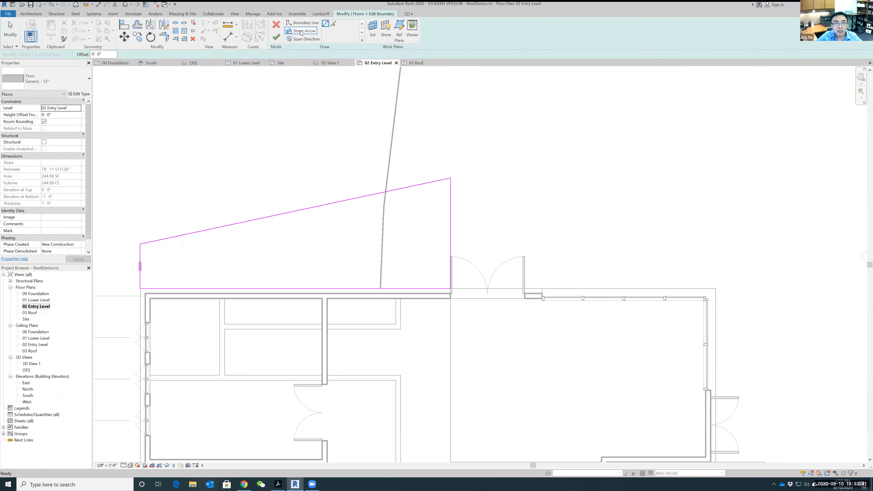
pyautogui.click(140, 266)
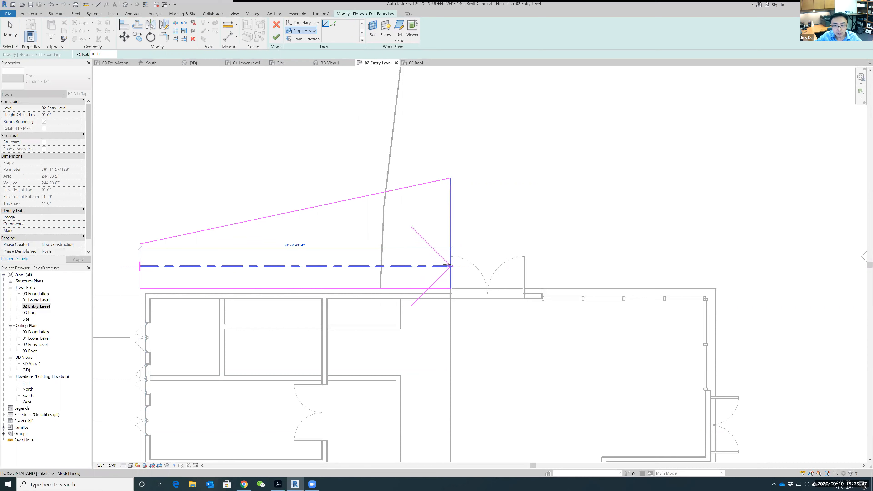
pyautogui.click(450, 266)
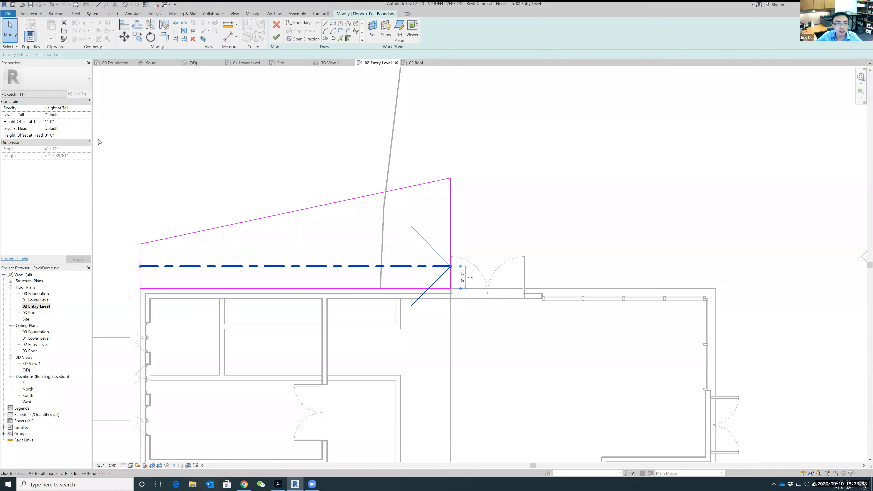
pyautogui.click(276, 37)
pyautogui.click(484, 248)
# - Examine the sloped floor and its slope arrow sketch along the back wall in the default 3D view
pyautogui.click(232, 14)
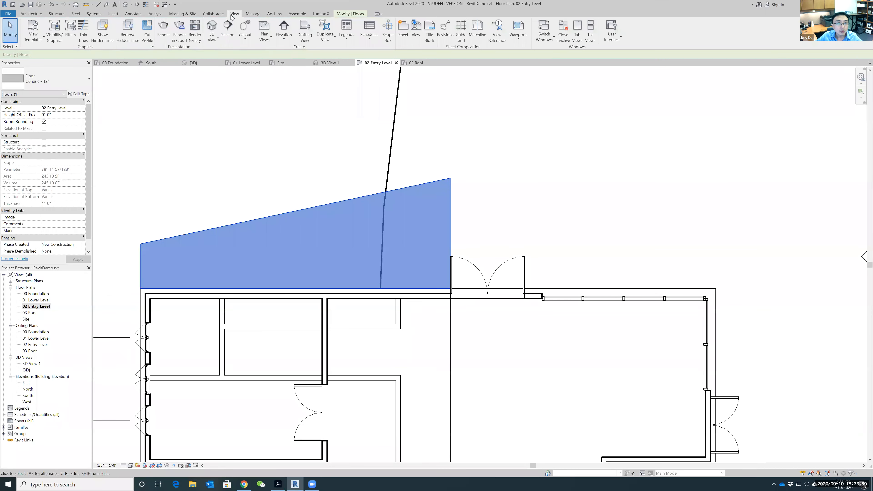
pyautogui.click(212, 28)
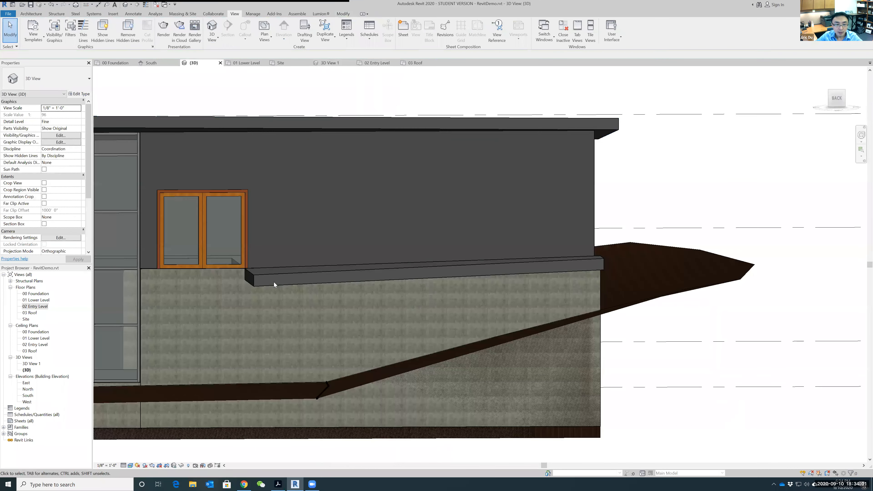
pyautogui.keyDown('shift'); pyautogui.moveTo(660, 344); pyautogui.dragTo(545, 171, button='middle'); pyautogui.keyUp('shift')
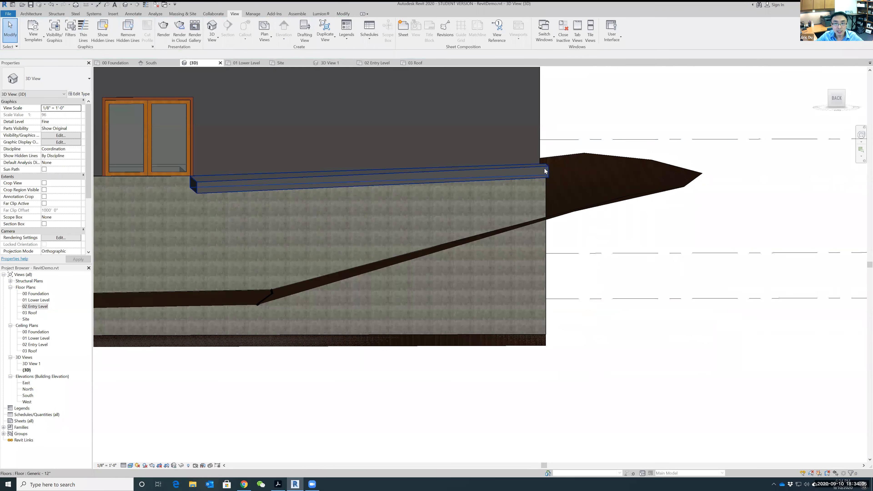
pyautogui.click(547, 172)
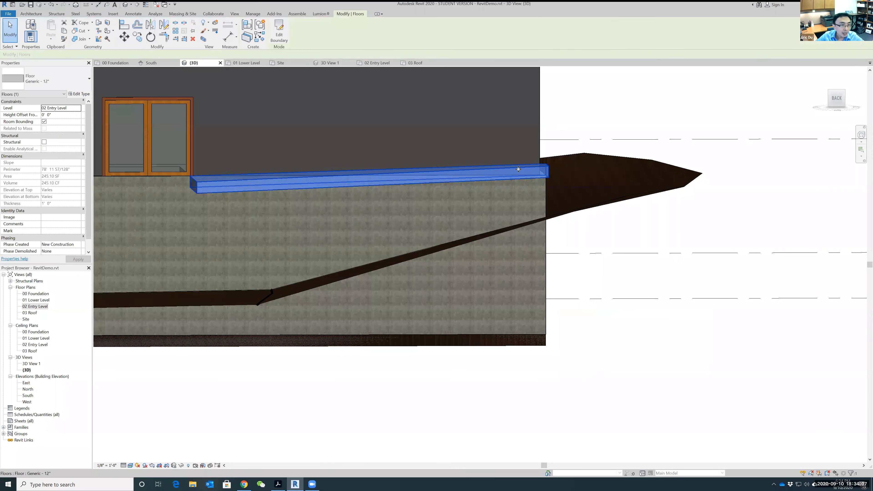
pyautogui.press('Escape')
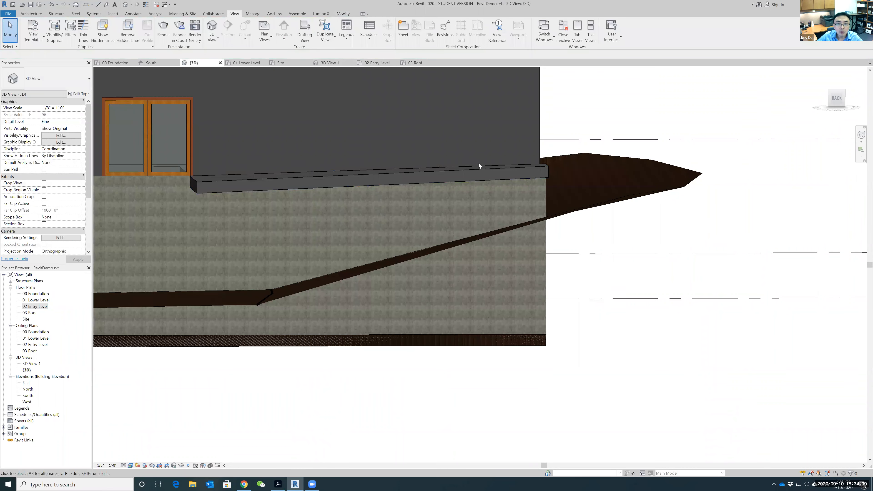
pyautogui.click(477, 172)
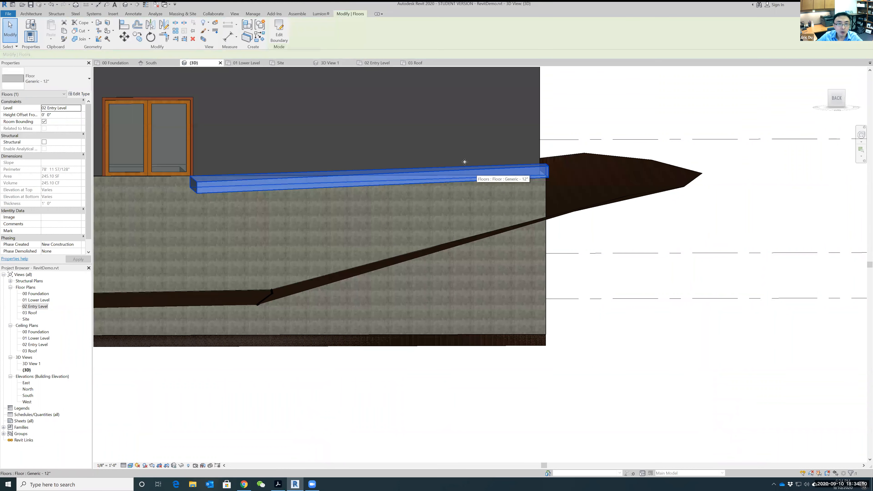
pyautogui.click(282, 36)
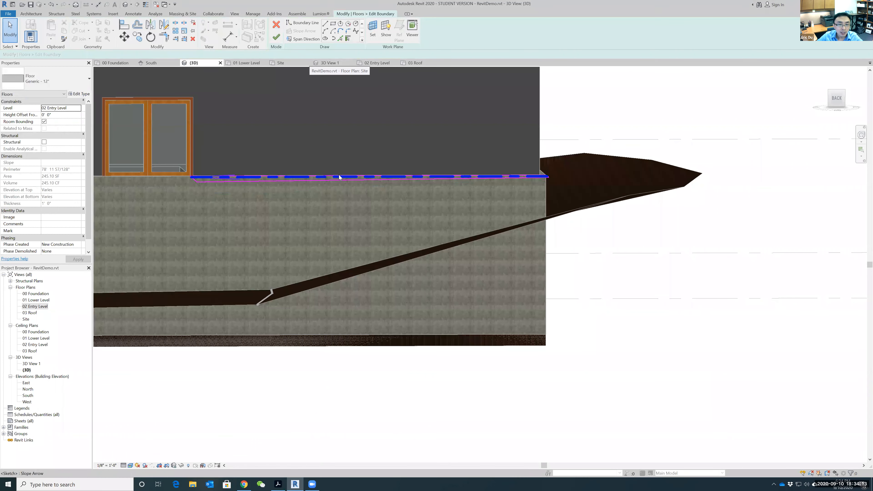
pyautogui.click(276, 37)
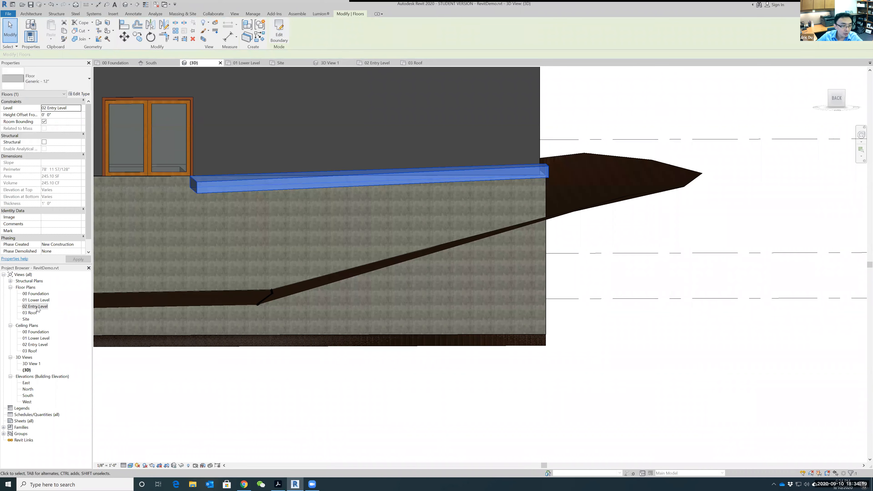
# - On the 02 Entry Level plan, set the floor's slope arrow tail height offset to -2' 0" and finish without attaching walls
pyautogui.doubleClick(36, 306)
pyautogui.press('Escape')
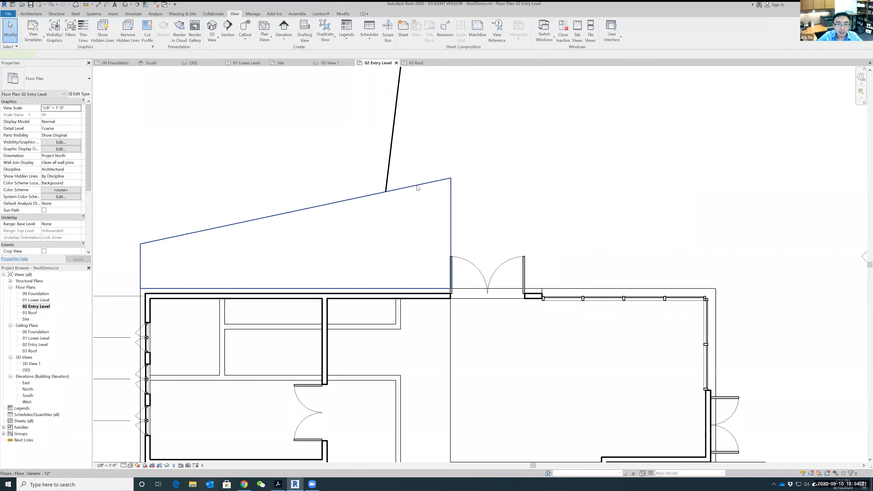
pyautogui.click(418, 188)
pyautogui.click(281, 33)
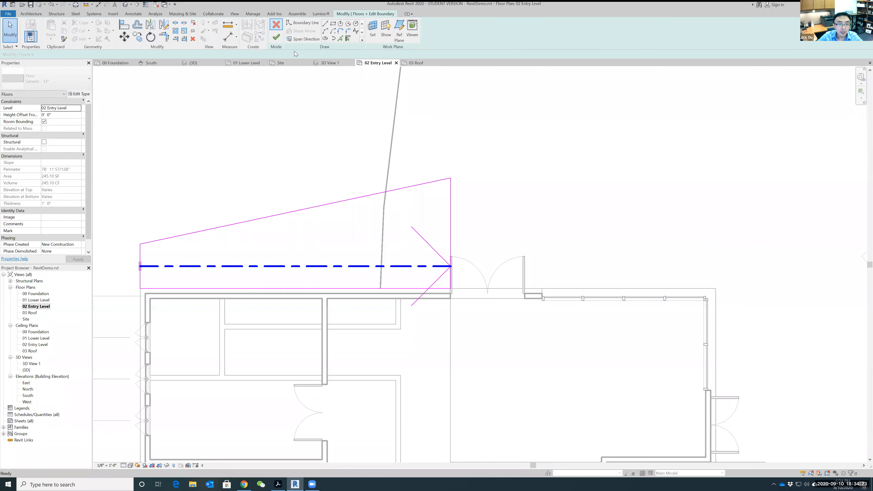
pyautogui.click(403, 270)
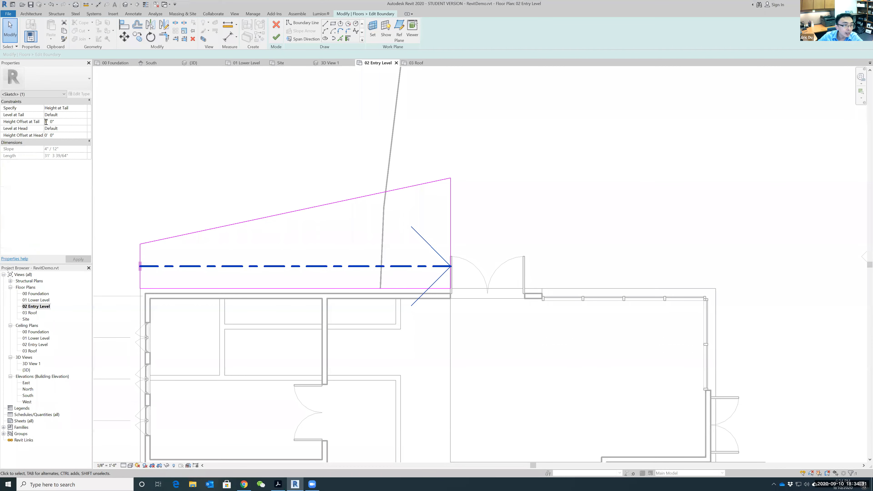
pyautogui.write('-2')
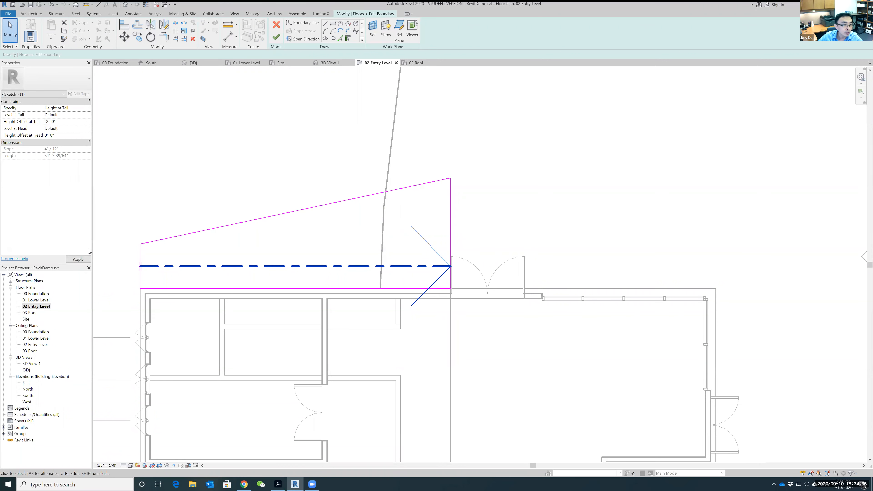
pyautogui.click(81, 260)
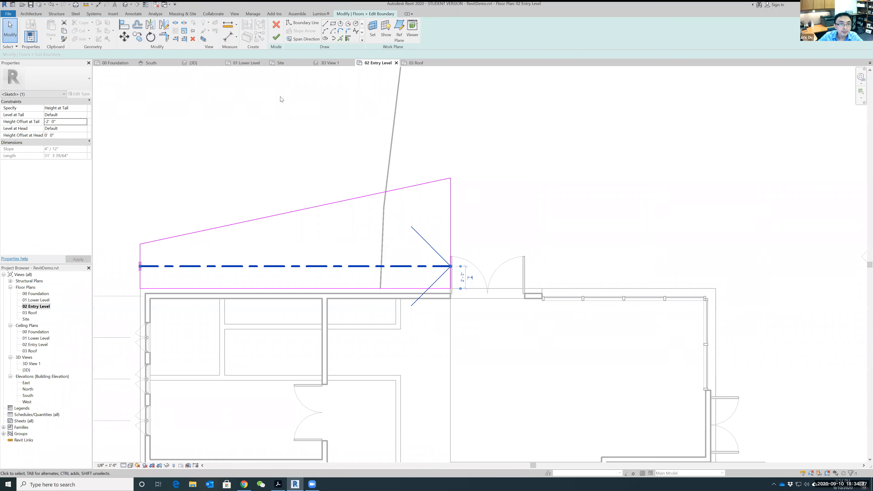
pyautogui.click(277, 37)
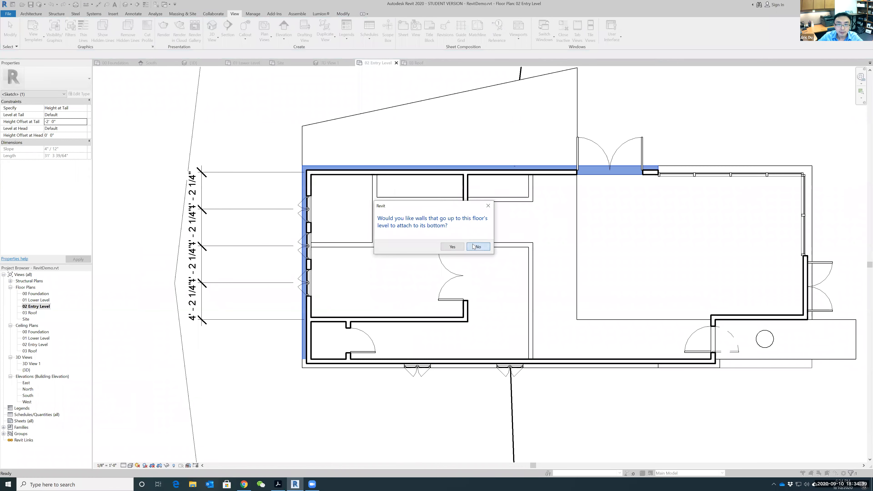
pyautogui.click(452, 246)
# - Inspect the sloped floor beside the back double door in the default 3D view
pyautogui.click(235, 14)
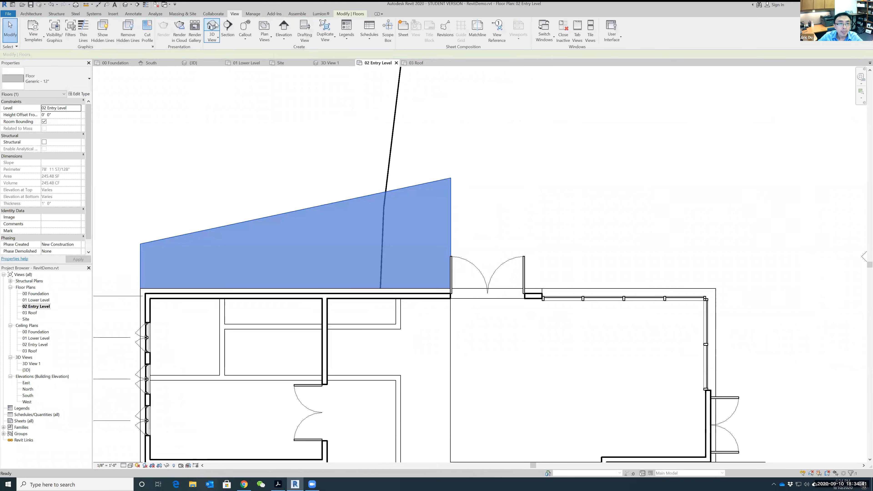
pyautogui.click(213, 31)
pyautogui.keyDown('shift'); pyautogui.moveTo(567, 271); pyautogui.dragTo(589, 190, button='middle'); pyautogui.keyUp('shift')
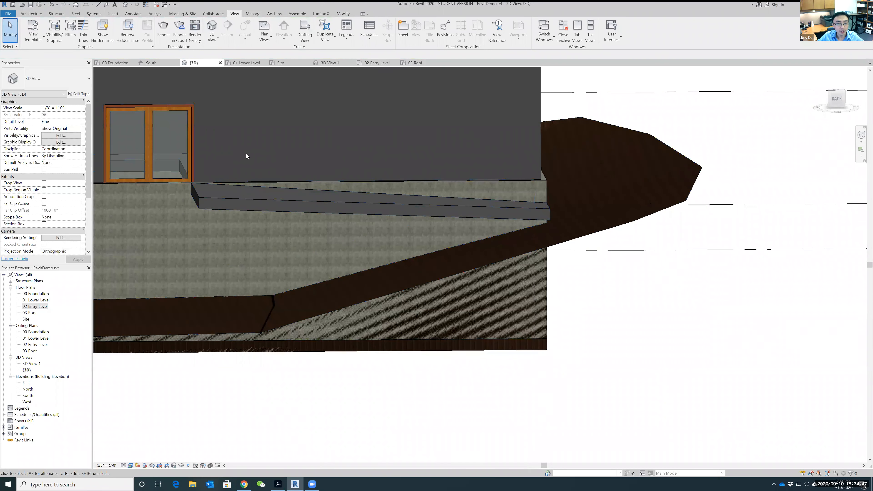
pyautogui.moveTo(665, 330); pyautogui.dragTo(767, 335, button='middle')
pyautogui.scroll(1, 733, 345)
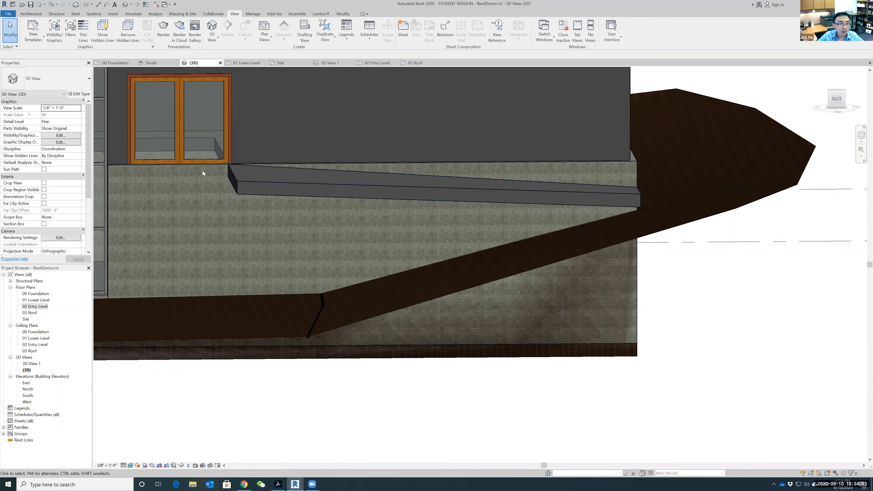
# - On 02 Entry Level, add a rectangular floor about 12'-0" by 11'-2" outside the double door, adjoining the sloped floor, without attaching walls
pyautogui.doubleClick(33, 307)
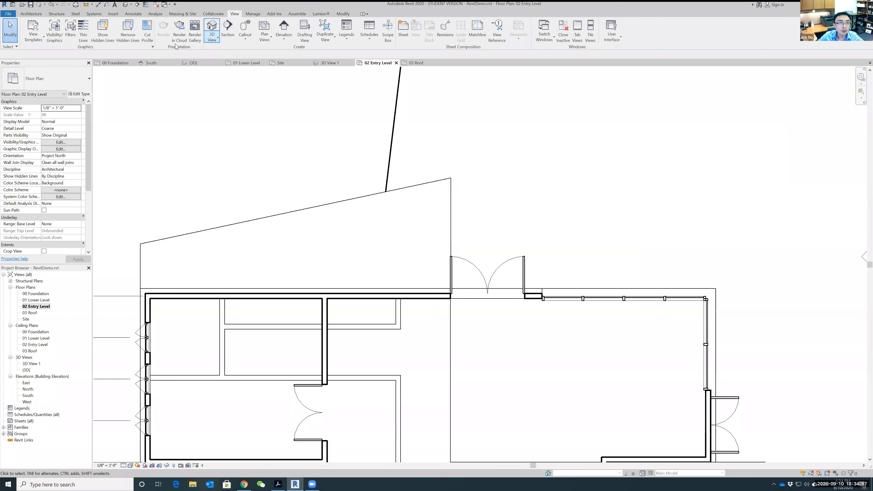
pyautogui.click(31, 13)
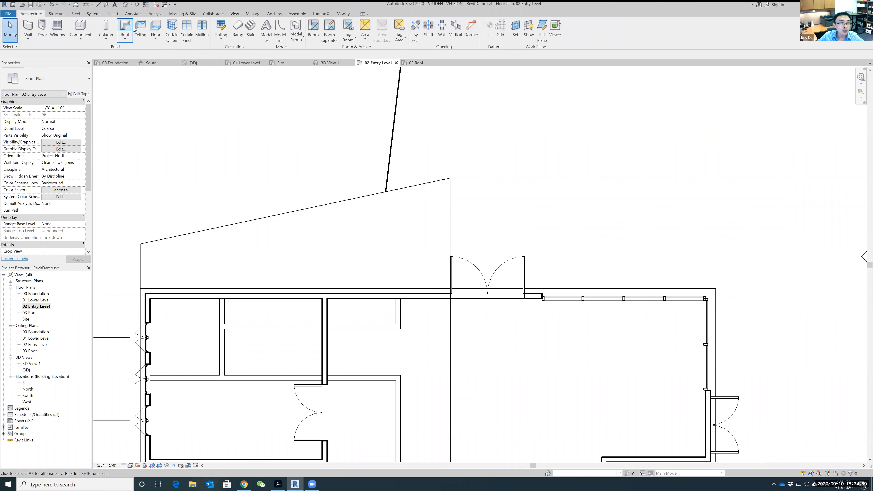
pyautogui.click(155, 26)
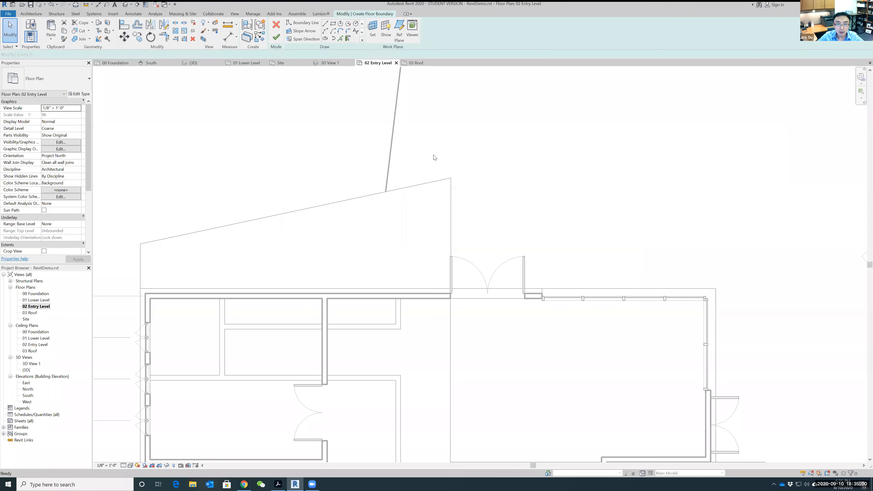
pyautogui.click(333, 23)
pyautogui.click(451, 177)
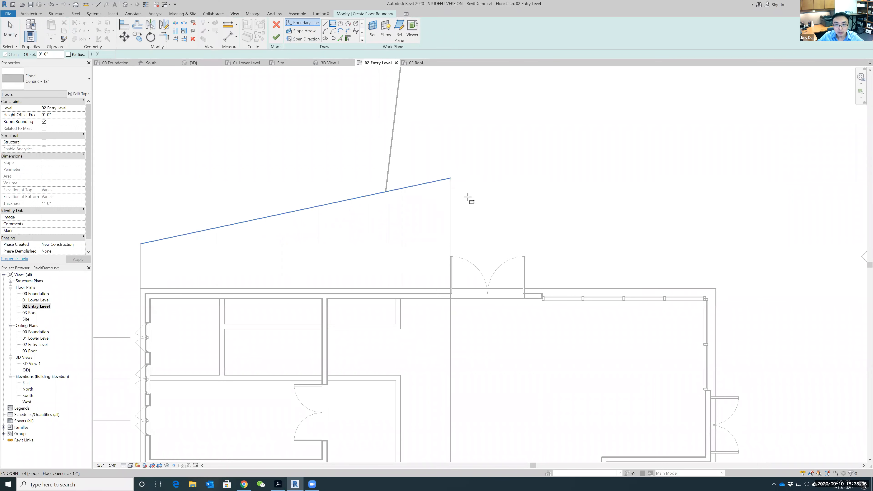
pyautogui.click(570, 289)
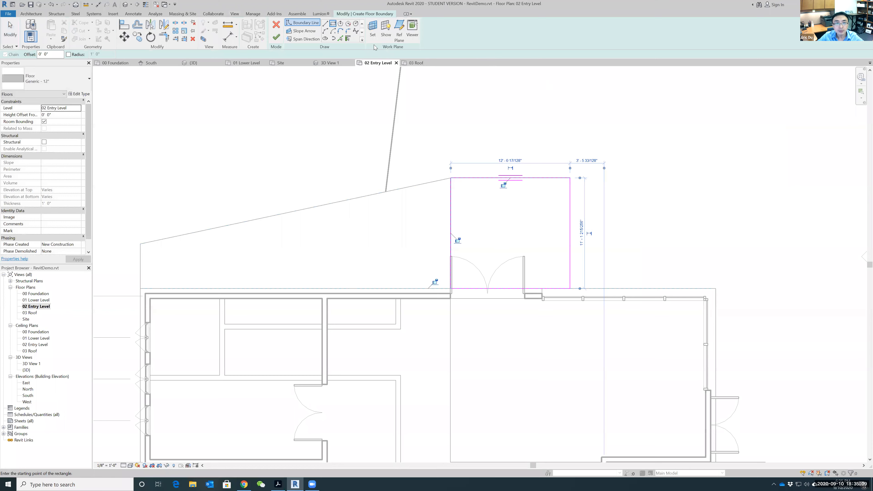
pyautogui.click(278, 39)
pyautogui.click(481, 246)
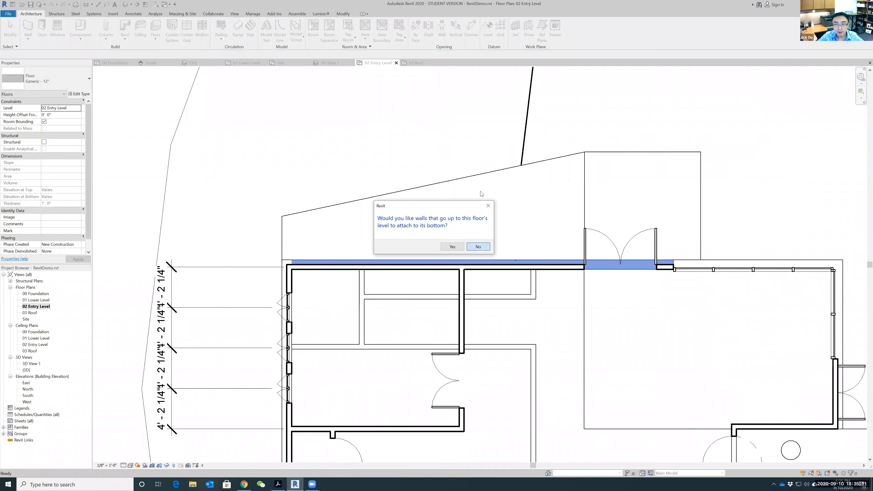
# - Examine the flat landing and the sloped floor from several sides of the house in the default 3D view
pyautogui.click(235, 14)
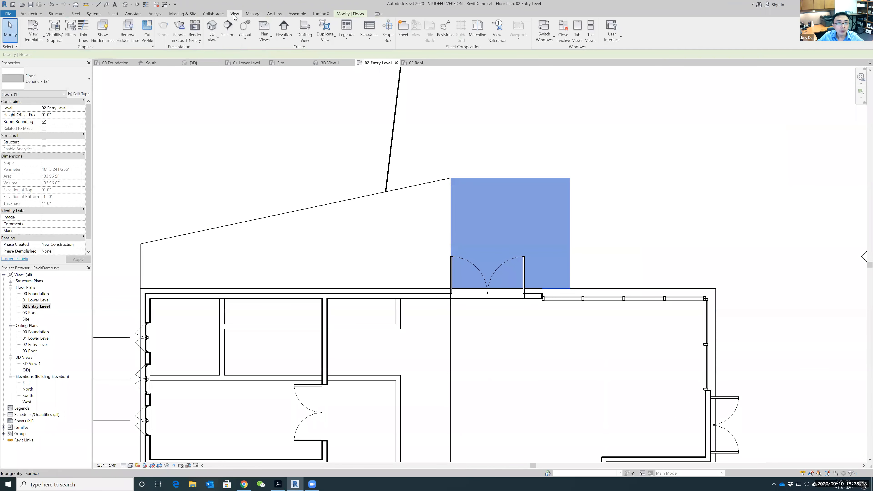
pyautogui.click(213, 26)
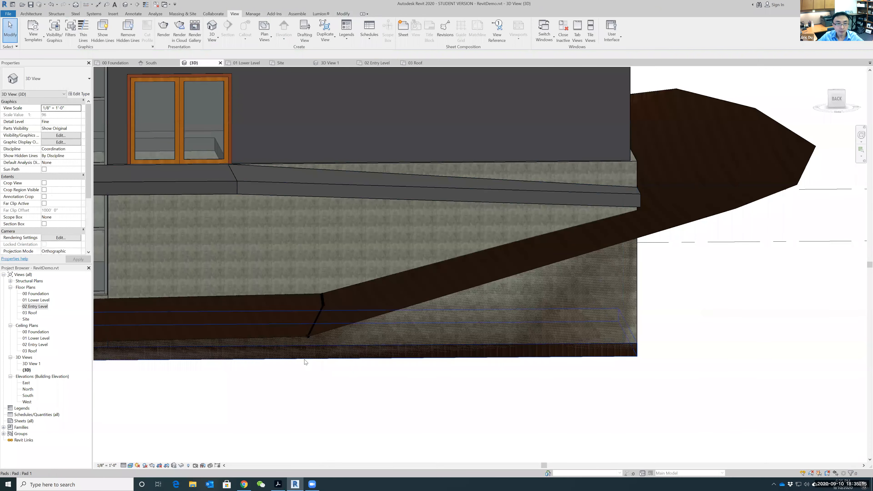
pyautogui.keyDown('shift'); pyautogui.moveTo(279, 386); pyautogui.dragTo(711, 259, button='middle'); pyautogui.keyUp('shift')
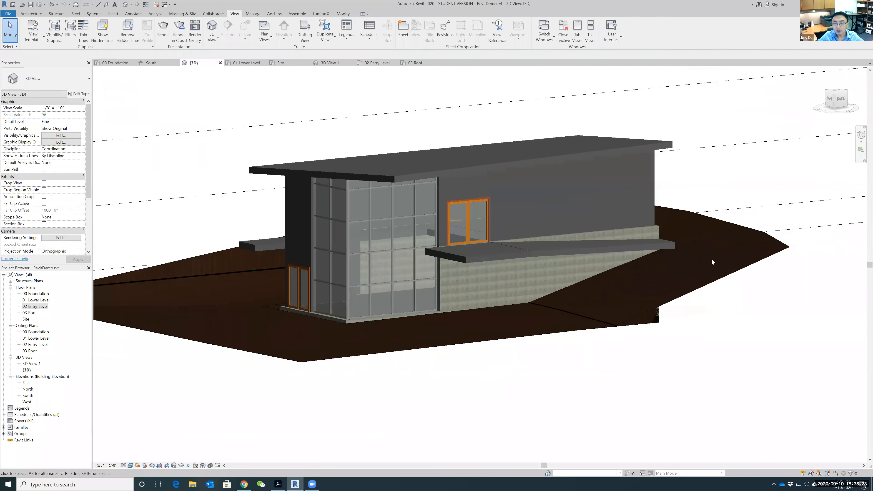
pyautogui.moveTo(762, 183); pyautogui.dragTo(732, 214, button='middle')
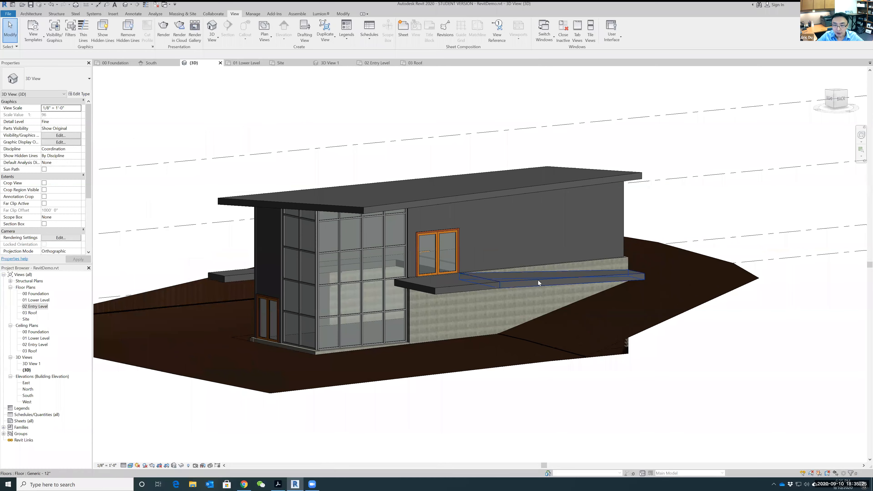
pyautogui.keyDown('shift'); pyautogui.moveTo(683, 216); pyautogui.dragTo(655, 228, button='middle'); pyautogui.keyUp('shift')
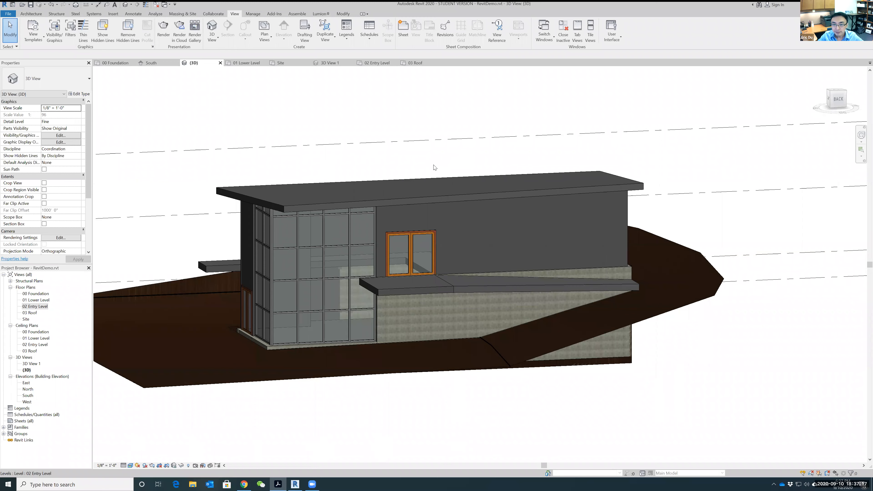
pyautogui.scroll(-1, 432, 168)
pyautogui.scroll(2, 404, 171)
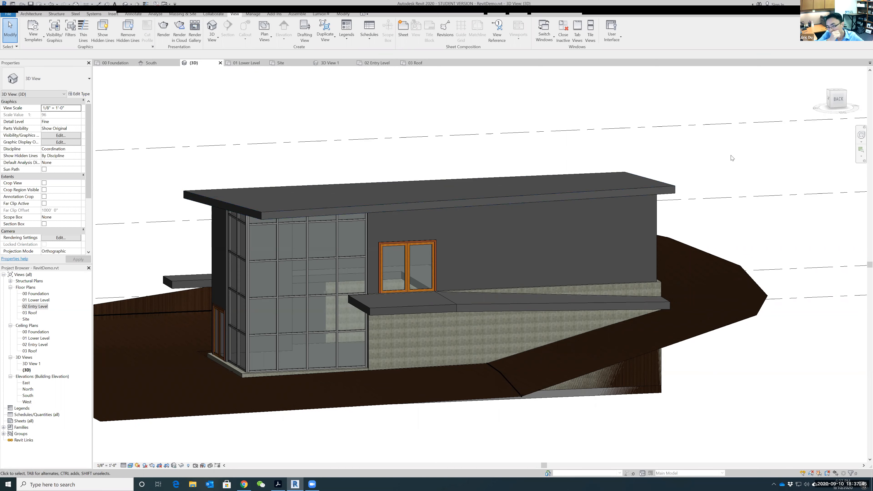
pyautogui.keyDown('shift'); pyautogui.moveTo(732, 158); pyautogui.dragTo(560, 254, button='middle'); pyautogui.keyUp('shift')
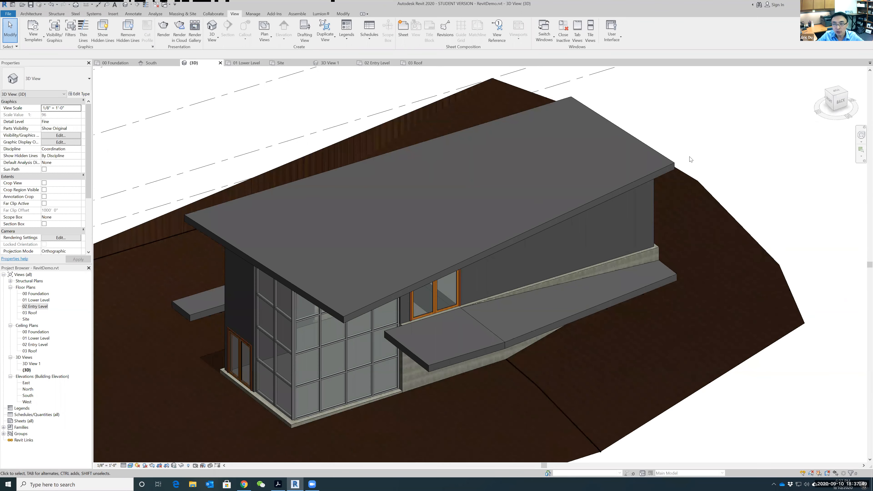
pyautogui.keyDown('shift'); pyautogui.moveTo(733, 177); pyautogui.dragTo(718, 140, button='middle'); pyautogui.keyUp('shift')
pyautogui.scroll(2, 718, 139)
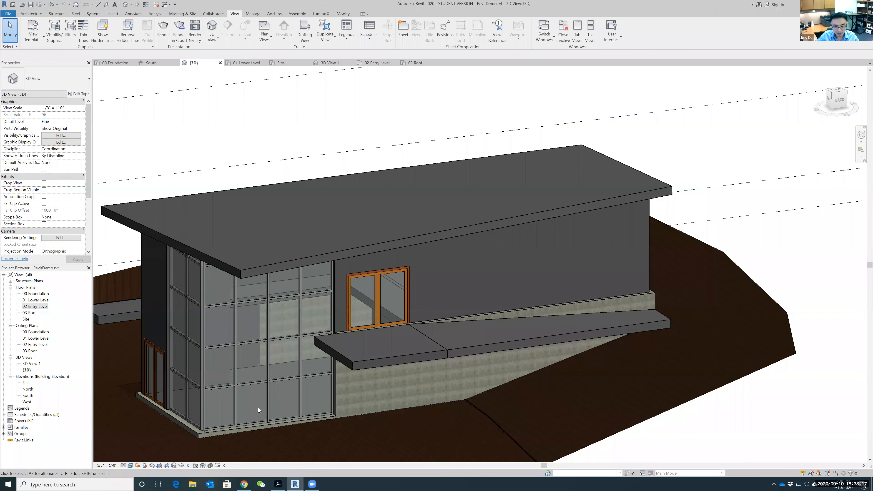
pyautogui.keyDown('shift'); pyautogui.moveTo(207, 148); pyautogui.dragTo(395, 174, button='middle'); pyautogui.keyUp('shift')
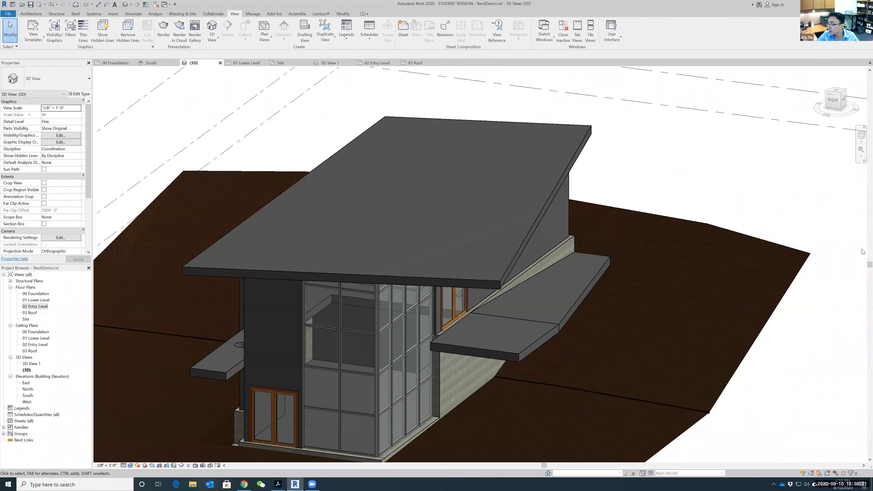
# - On the 01 Lower Level plan, place a straight 18-riser stair run heading left from beside the double door in the right wall
pyautogui.doubleClick(35, 300)
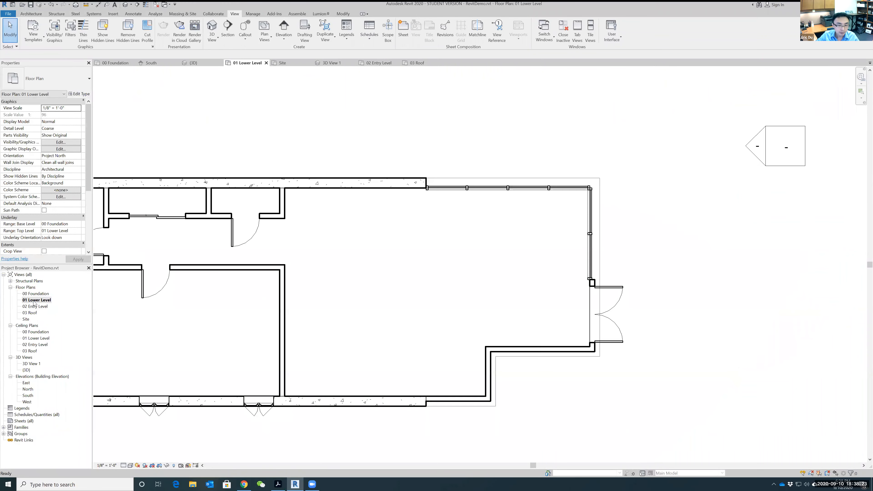
pyautogui.scroll(-2, 426, 309)
pyautogui.moveTo(420, 309); pyautogui.dragTo(483, 269, button='middle')
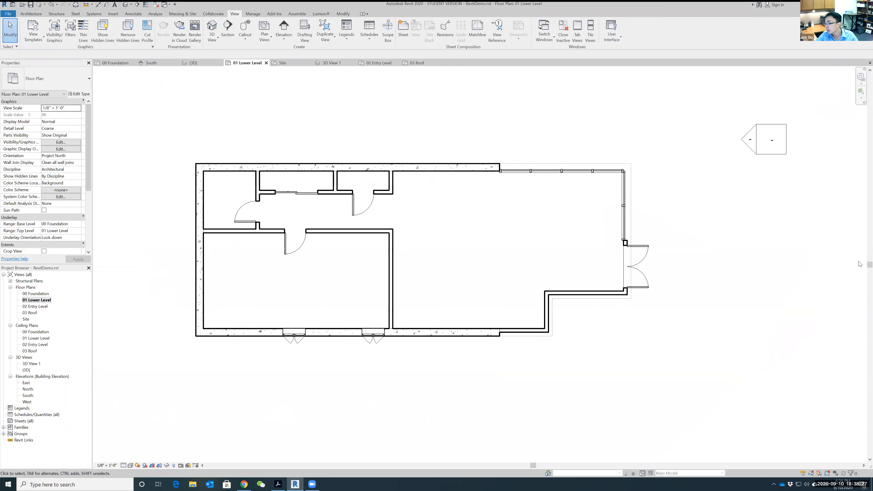
pyautogui.click(31, 14)
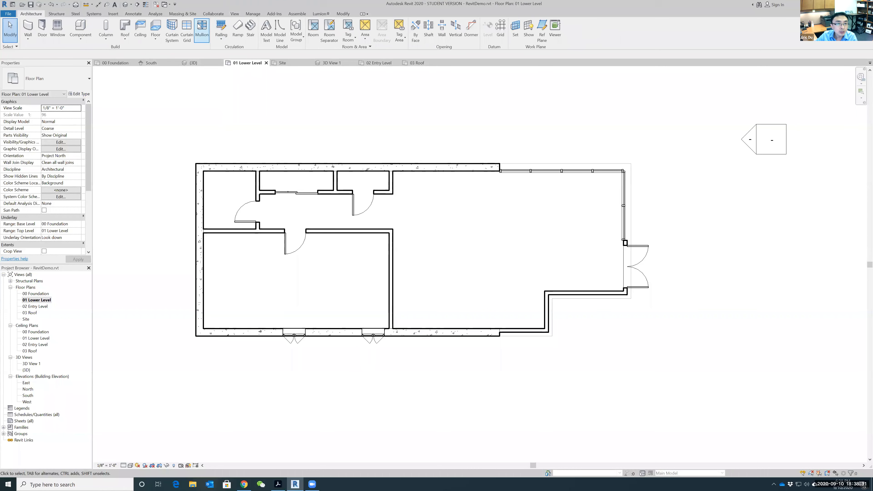
pyautogui.click(250, 25)
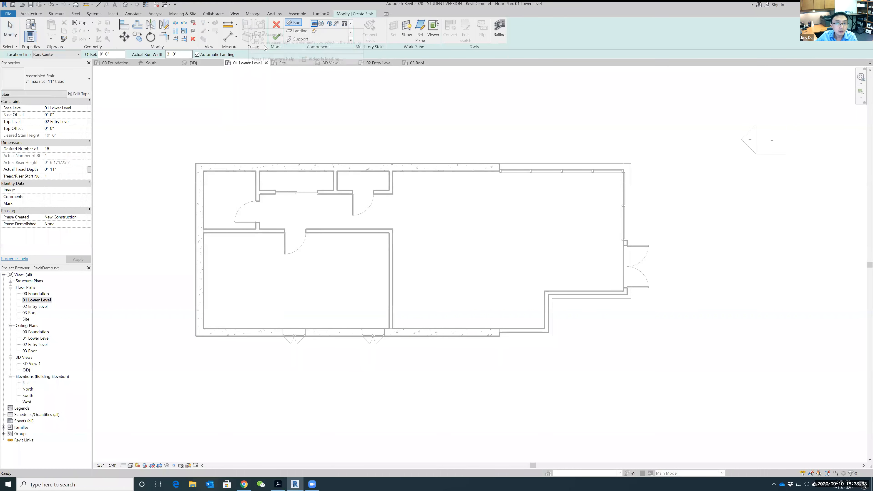
pyautogui.click(82, 79)
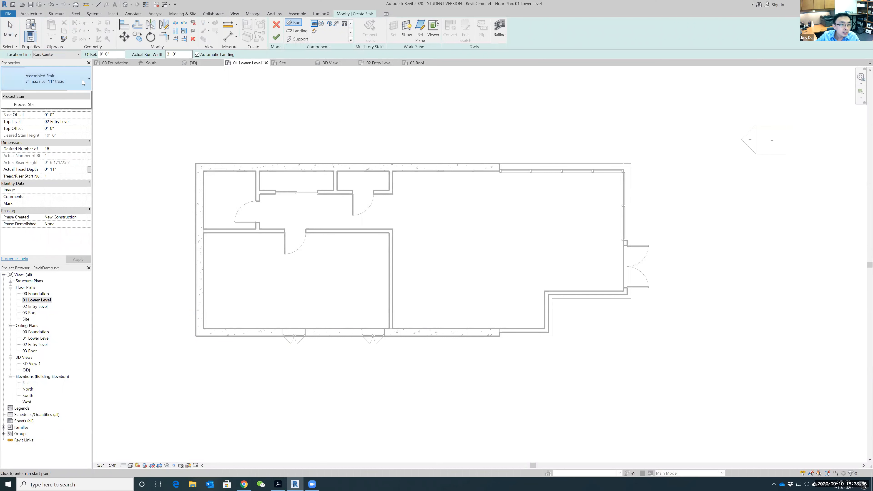
pyautogui.click(83, 80)
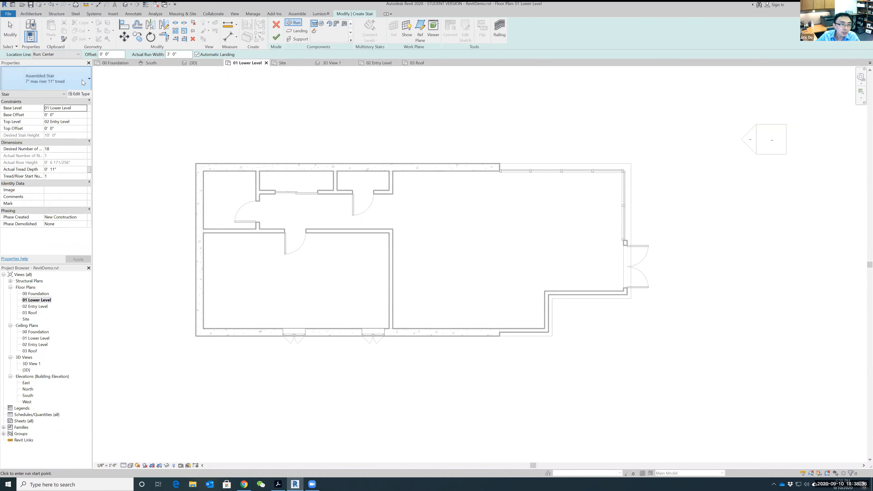
pyautogui.click(614, 250)
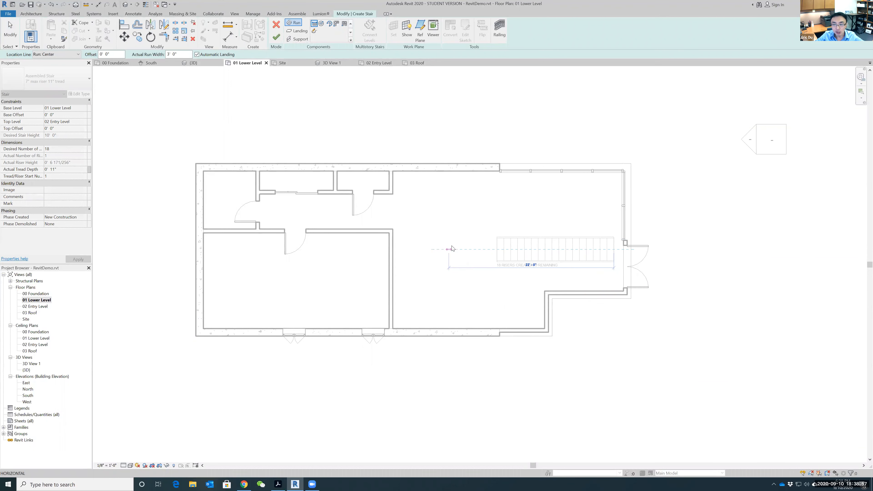
pyautogui.click(452, 248)
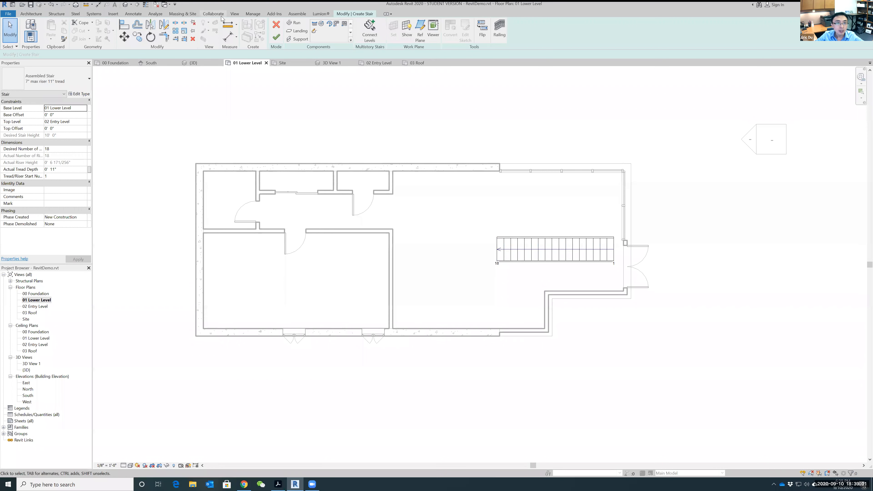
# - Finish the stair and view it behind the glazed wall in the default 3D view
pyautogui.click(234, 14)
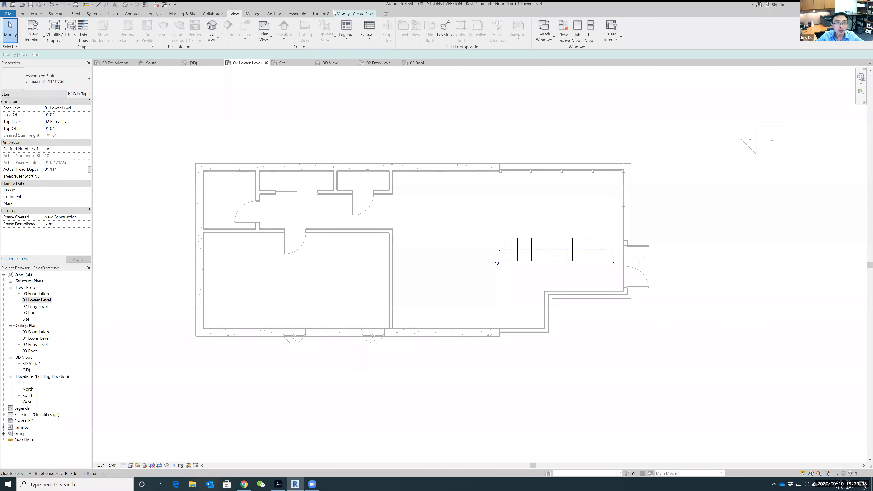
pyautogui.click(340, 14)
pyautogui.click(302, 27)
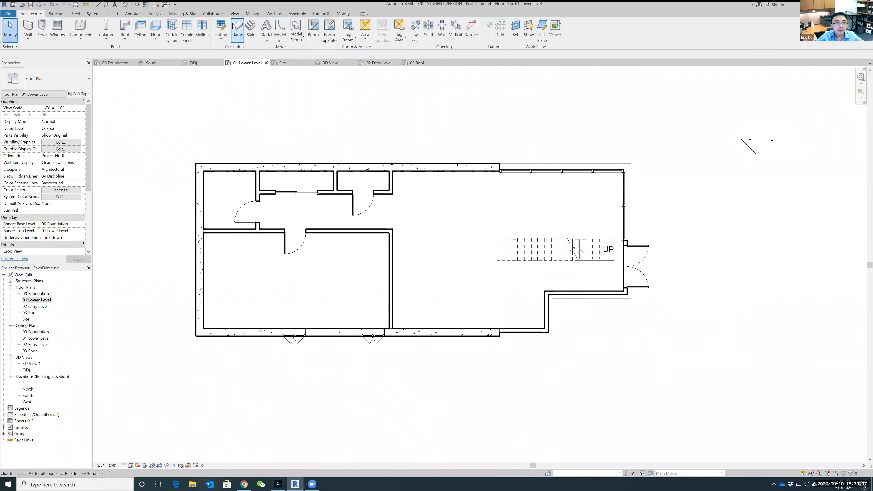
pyautogui.click(235, 14)
pyautogui.click(212, 27)
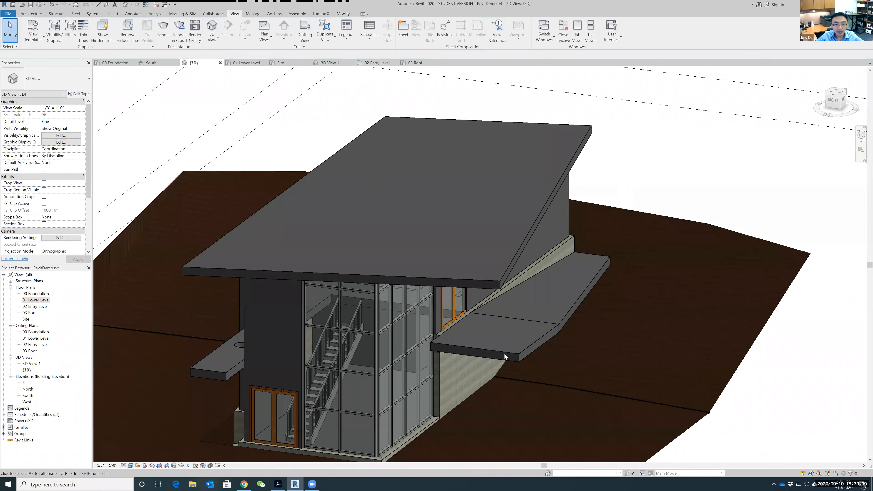
# - Open the 02 Entry Level plan and start editing the boundary of the Generic - 12" floor with straight boundary lines
pyautogui.keyDown('shift'); pyautogui.moveTo(503, 415); pyautogui.dragTo(330, 350, button='middle'); pyautogui.keyUp('shift')
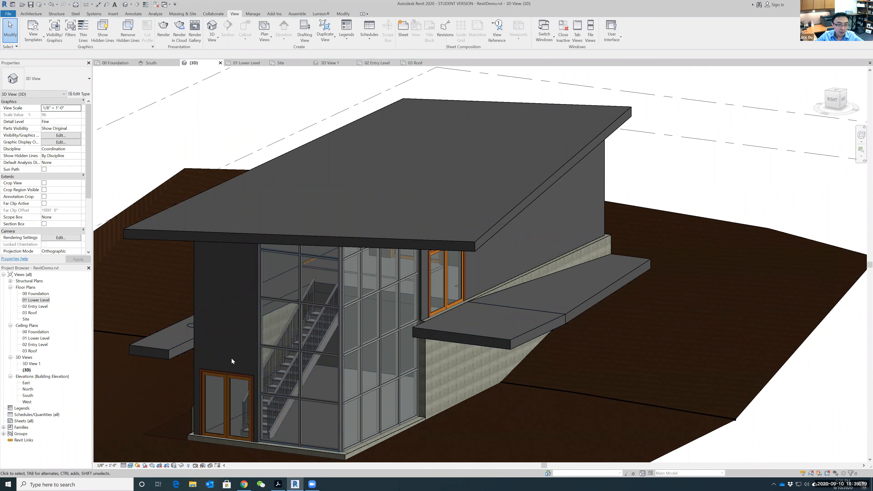
pyautogui.doubleClick(36, 300)
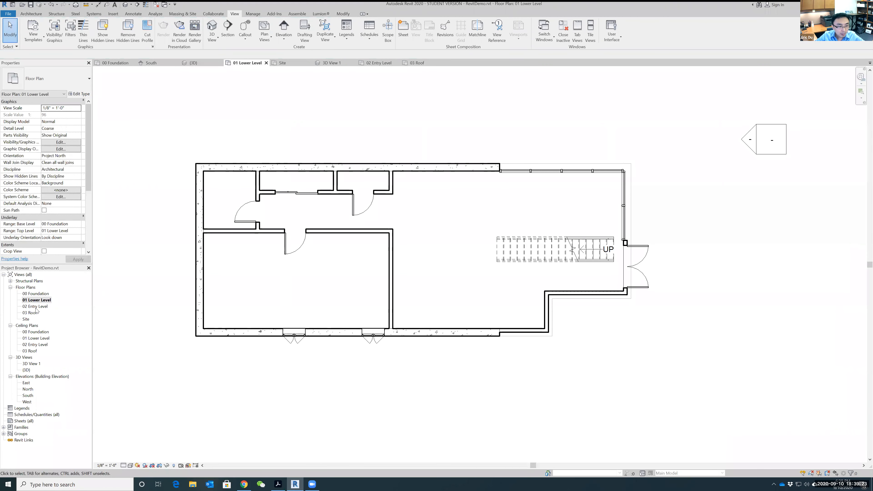
pyautogui.doubleClick(36, 307)
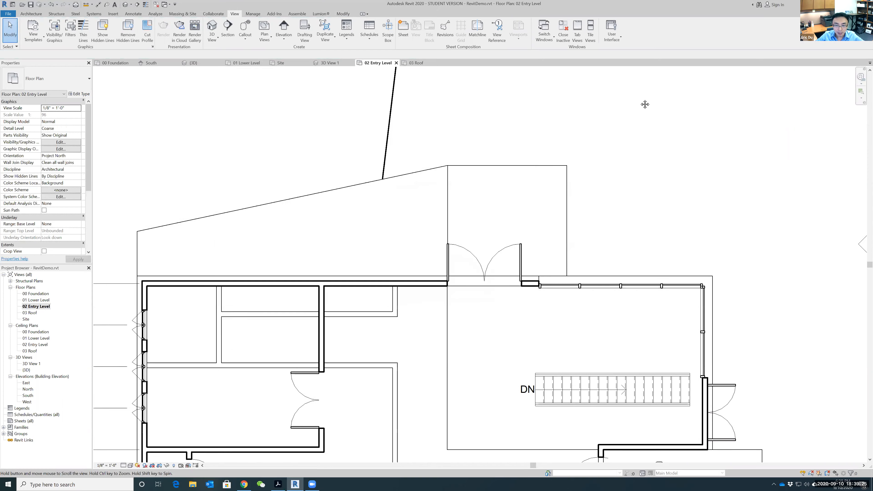
pyautogui.moveTo(645, 104); pyautogui.dragTo(591, 7, button='middle')
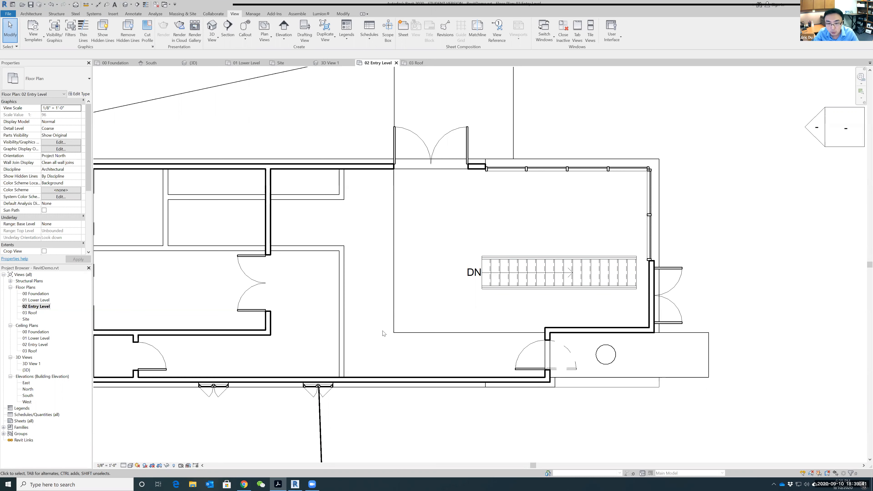
pyautogui.scroll(-2, 406, 335)
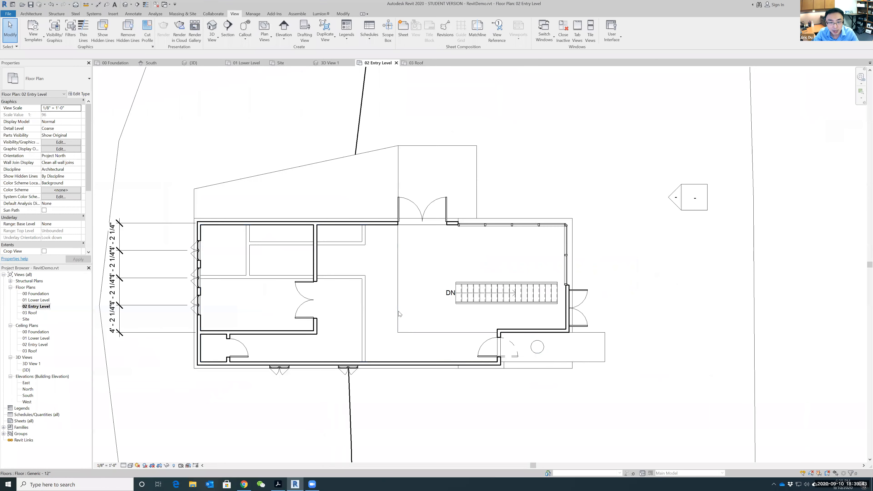
pyautogui.click(369, 243)
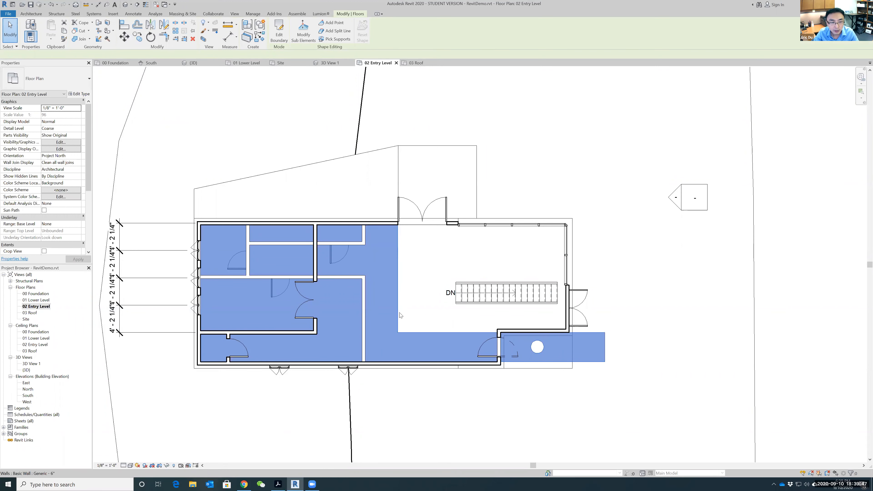
pyautogui.click(399, 268)
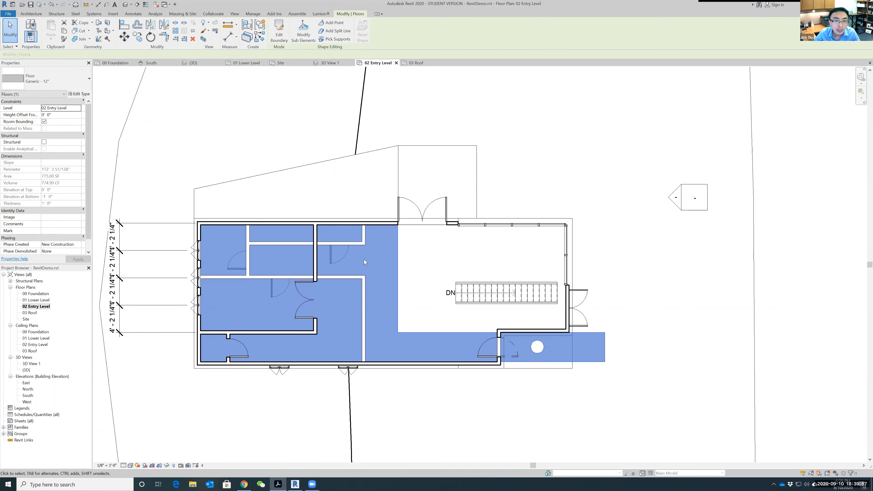
pyautogui.click(279, 31)
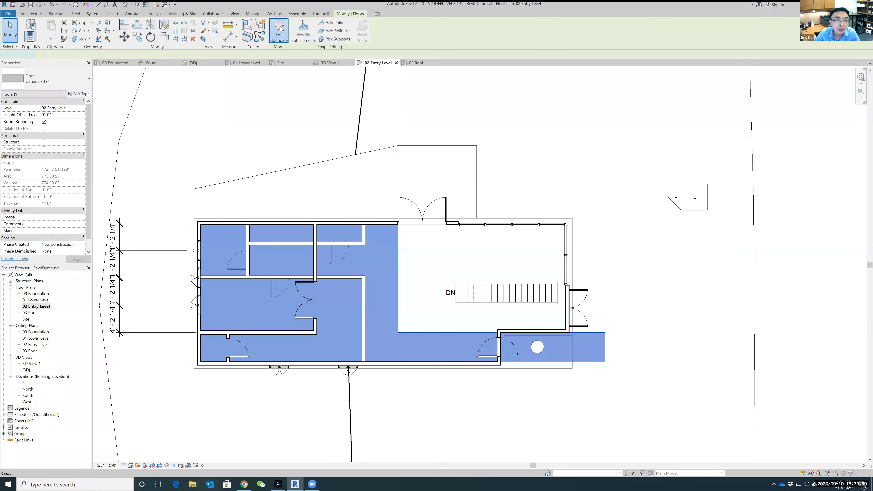
pyautogui.click(325, 23)
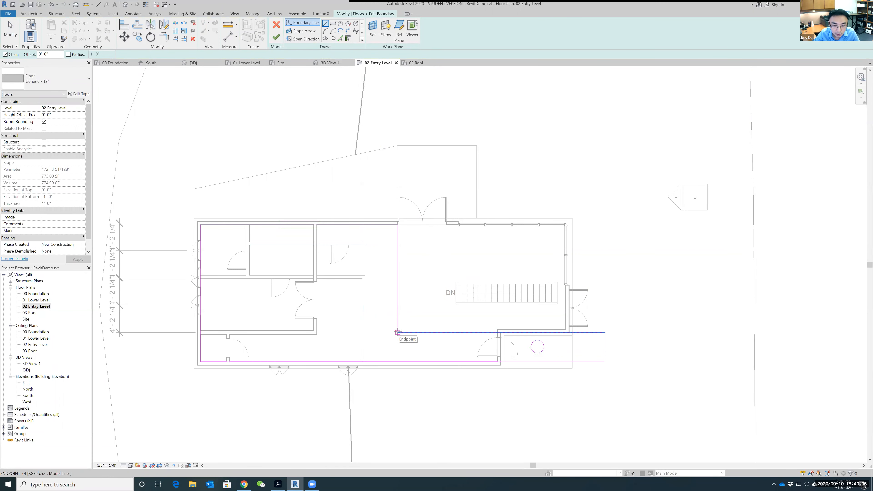
# - From the inner corner beside the stair, sketch boundary lines for a notch about 3'-6" wide and 3'-4" high cutting into the floor
pyautogui.scroll(2, 398, 332)
pyautogui.click(398, 332)
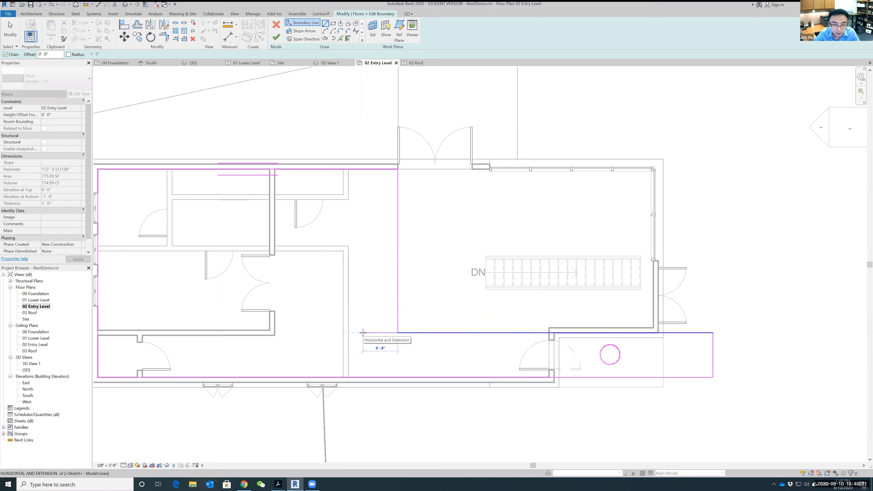
pyautogui.click(363, 333)
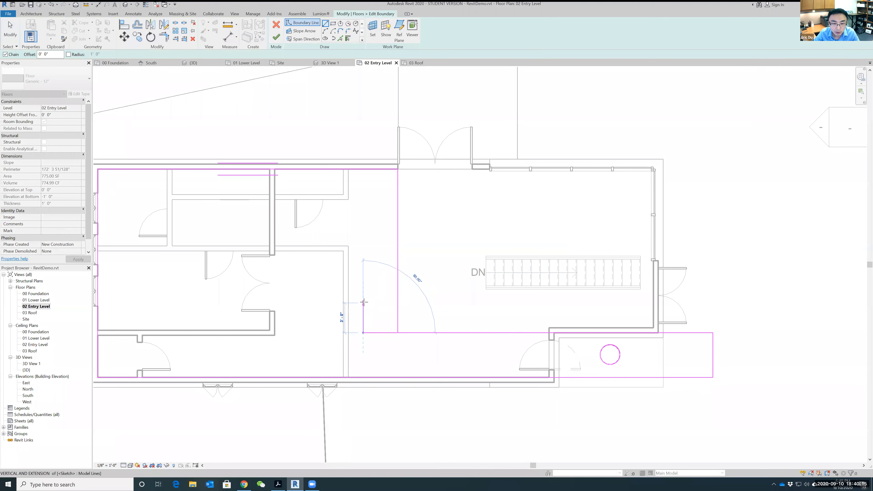
pyautogui.write('2')
pyautogui.press('Return')
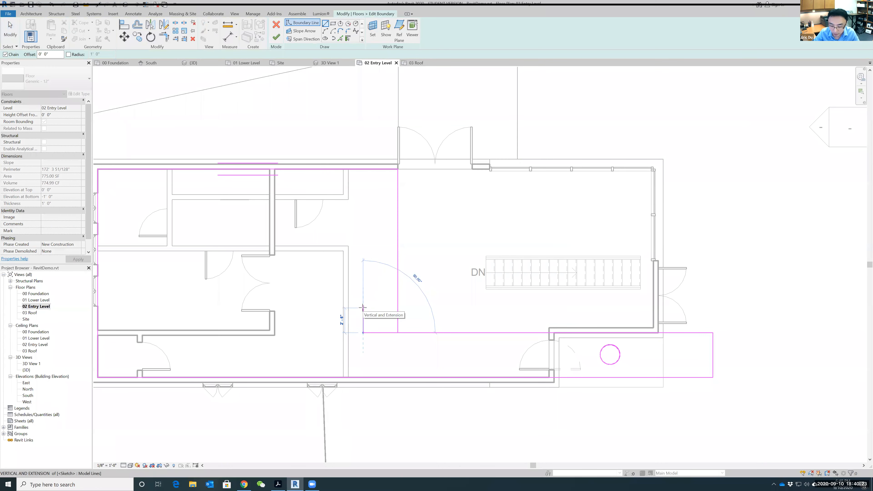
pyautogui.write('3')
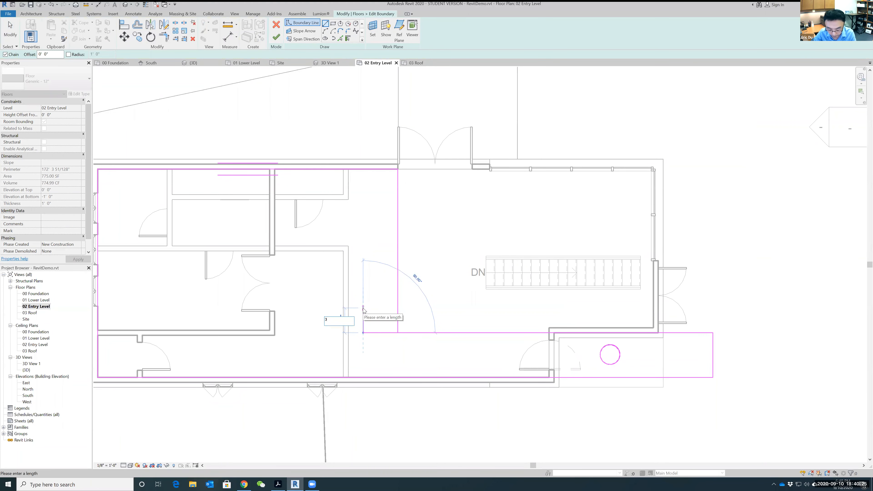
pyautogui.write("' - 4")
pyautogui.press('Return')
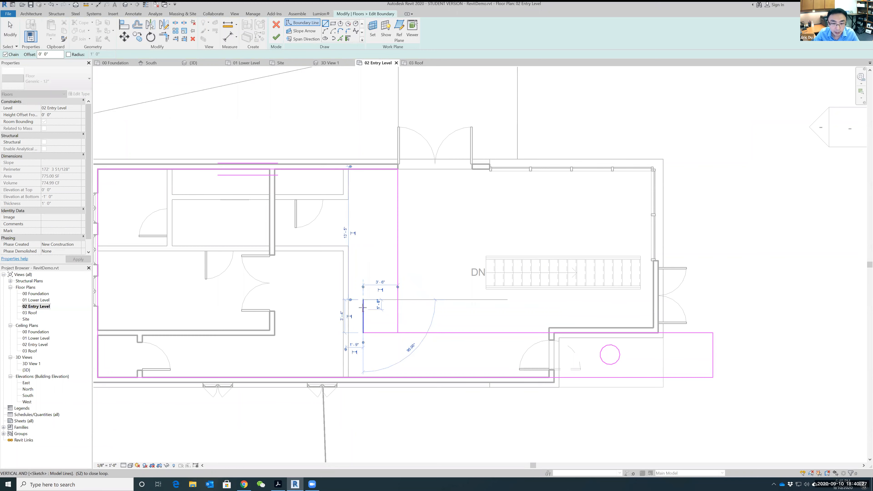
pyautogui.click(398, 300)
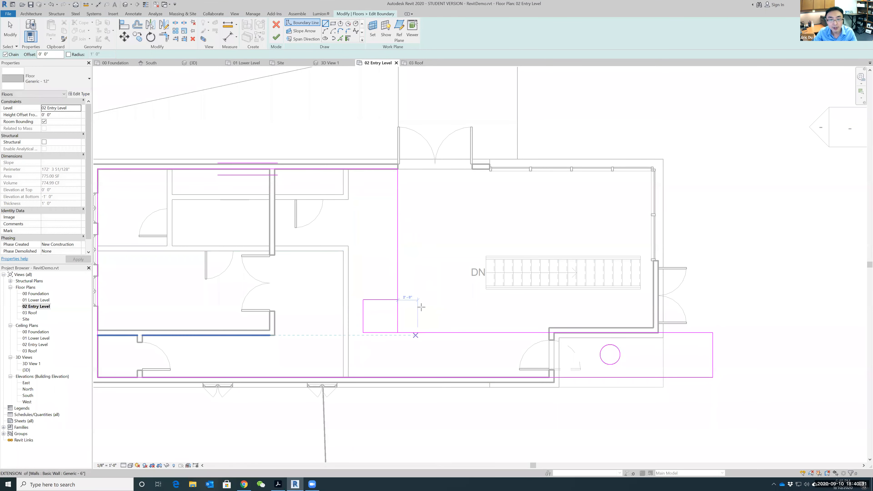
pyautogui.press('Escape')
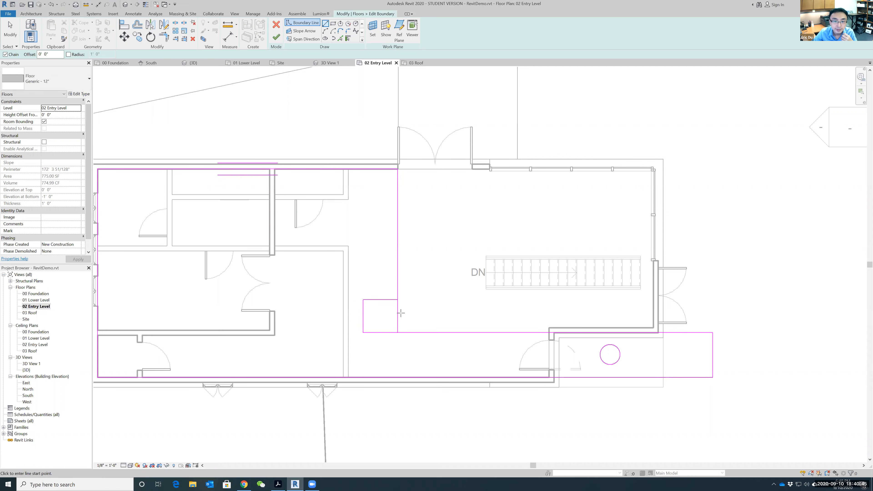
# - Try trimming the floor's vertical boundary line to a corner with the notch's upper line, and undo it
pyautogui.click(175, 24)
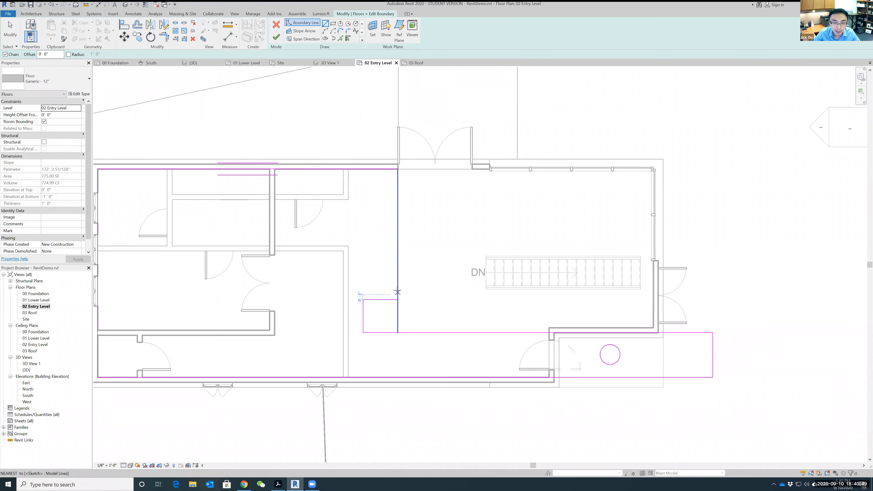
pyautogui.click(164, 36)
pyautogui.click(384, 300)
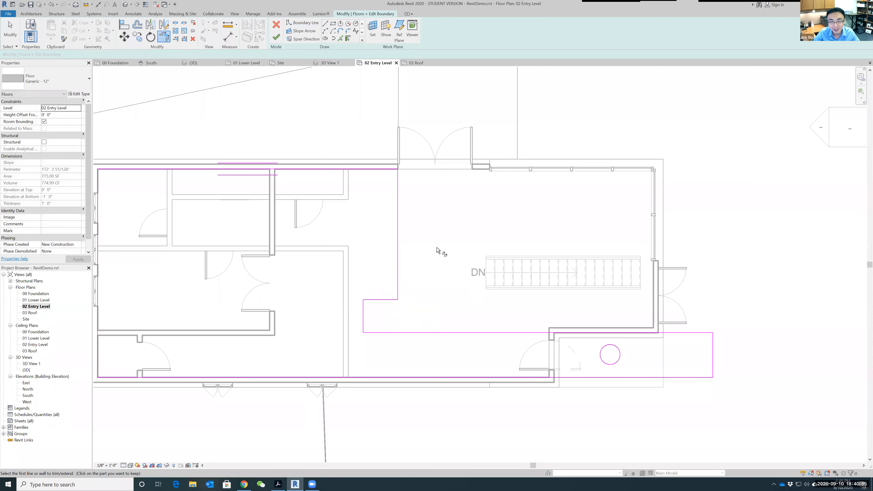
pyautogui.click(51, 5)
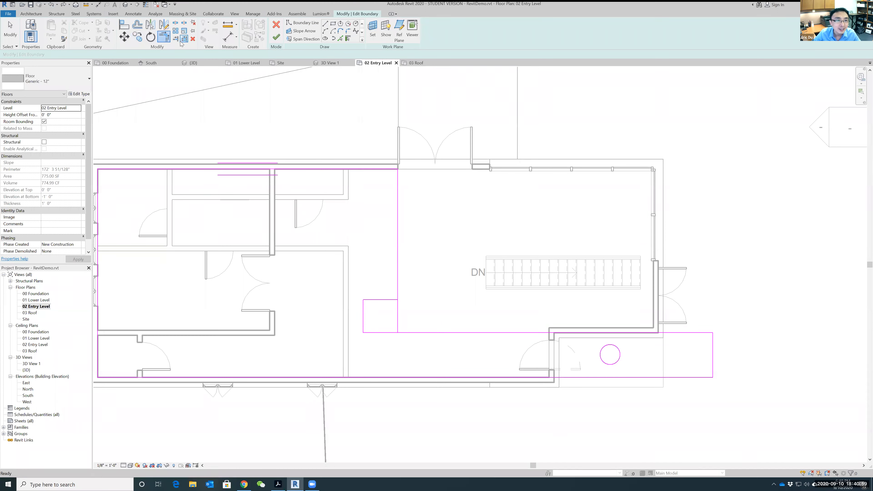
# - Try splitting the vertical boundary line at the notch's upper corner and deleting its lower segment, and undo the deletion
pyautogui.click(174, 24)
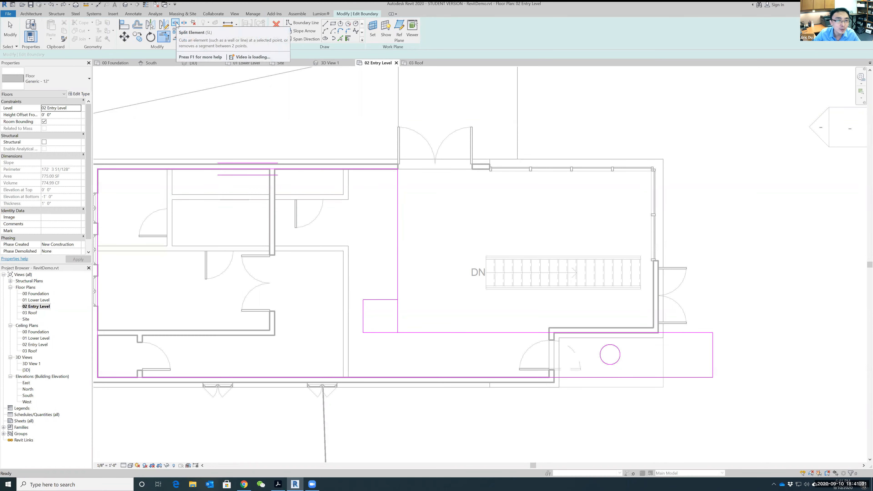
pyautogui.scroll(3, 426, 272)
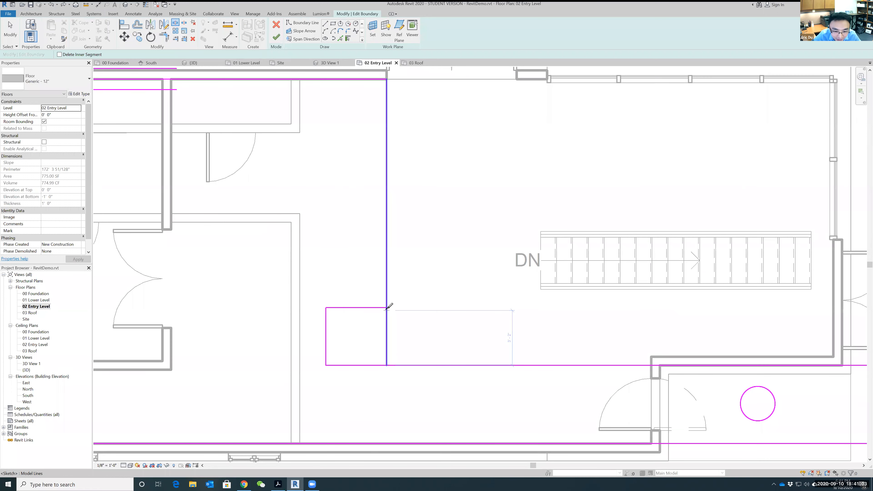
pyautogui.click(387, 308)
pyautogui.press('Escape')
pyautogui.press('Escape')
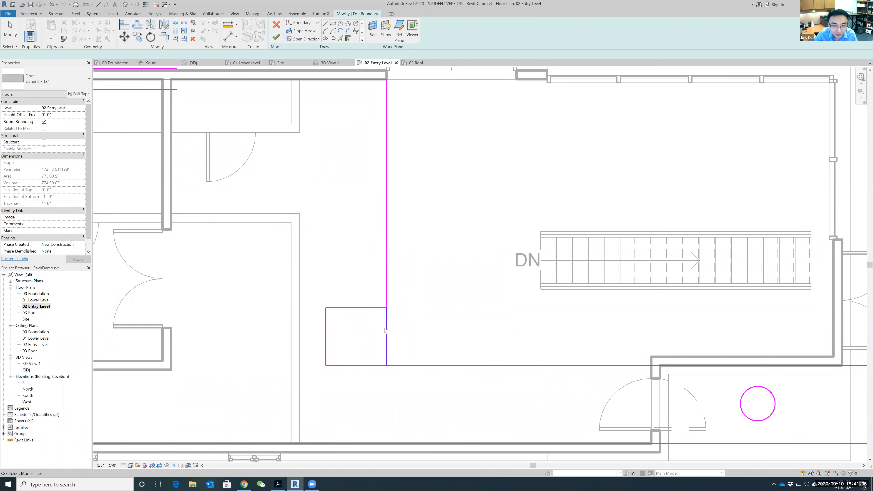
pyautogui.click(386, 329)
pyautogui.press('Delete')
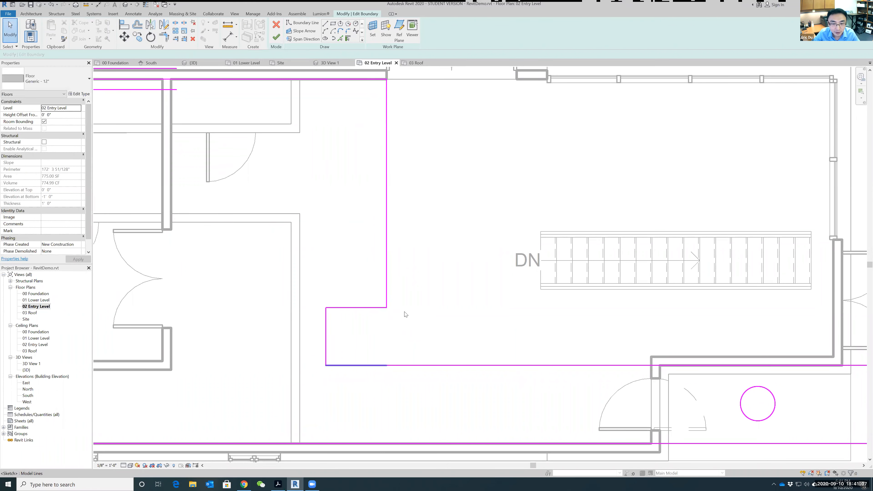
pyautogui.click(52, 4)
# - Trim the vertical boundary line to the notch's upper line and finish the floor boundary without attaching walls
pyautogui.scroll(-2, 361, 253)
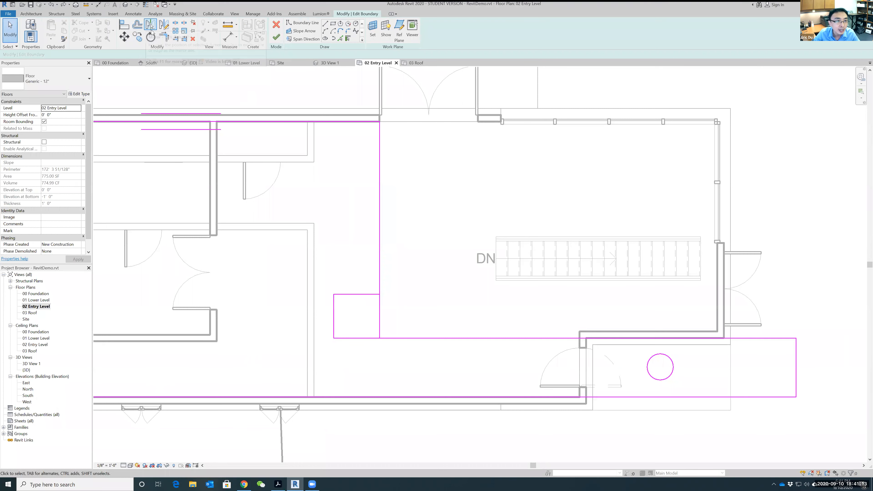
pyautogui.click(164, 38)
pyautogui.click(380, 245)
pyautogui.click(360, 295)
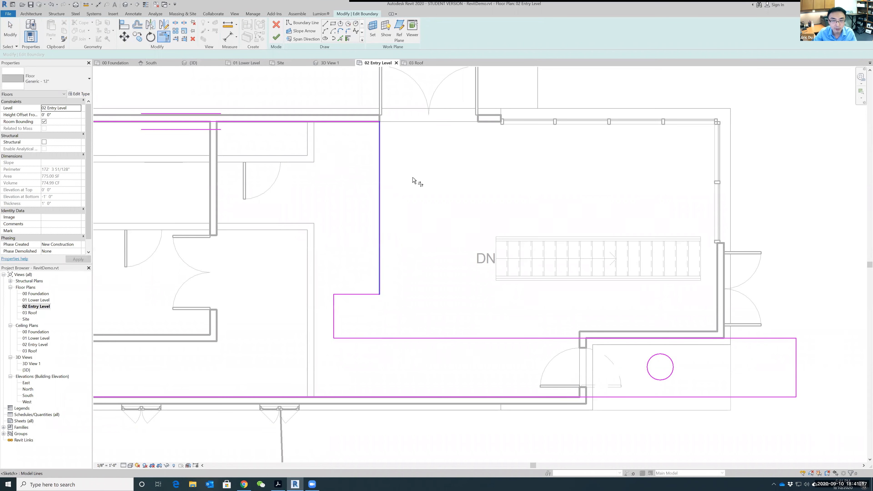
pyautogui.scroll(-2, 441, 253)
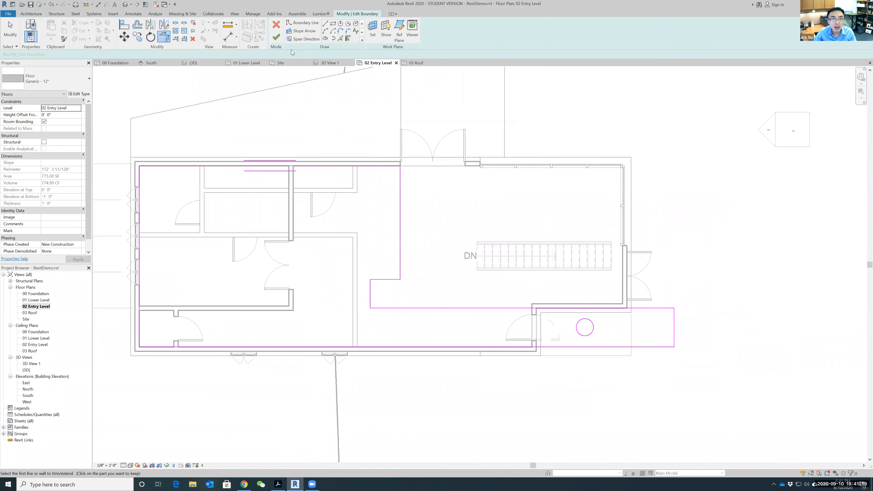
pyautogui.click(277, 37)
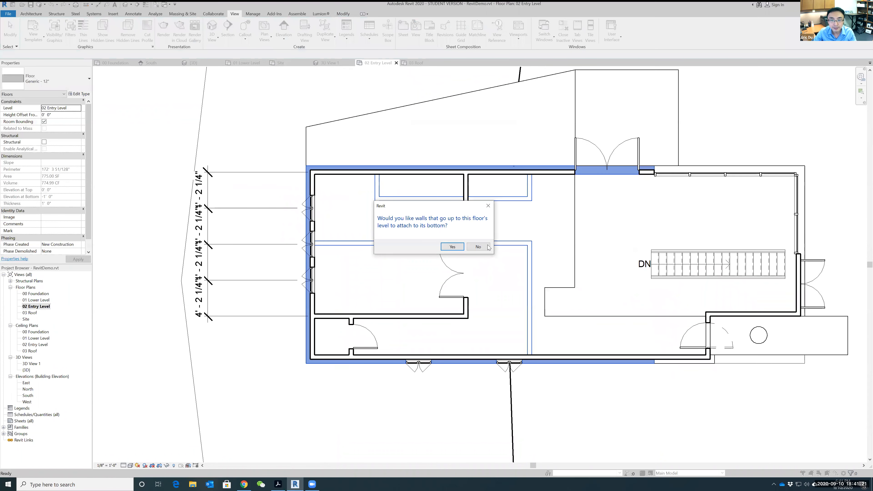
pyautogui.click(479, 247)
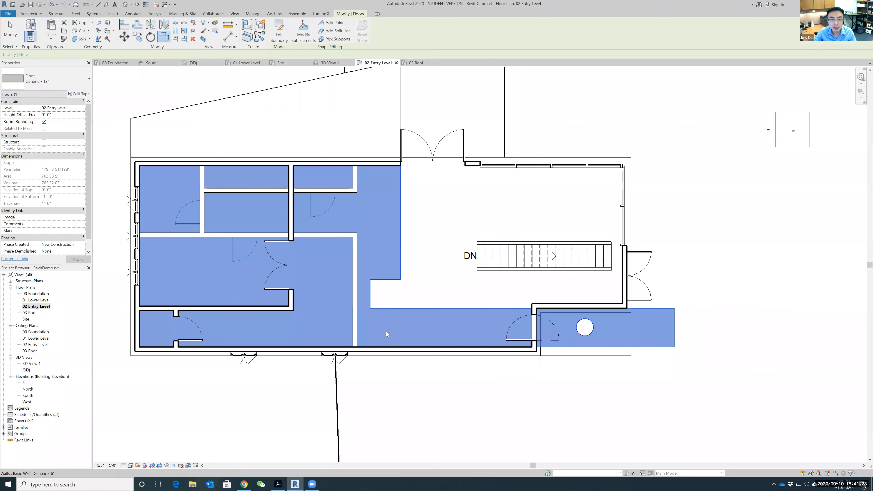
# - Temporarily hide the roof in the default 3D view and look down on the floor notch and stair
pyautogui.click(235, 14)
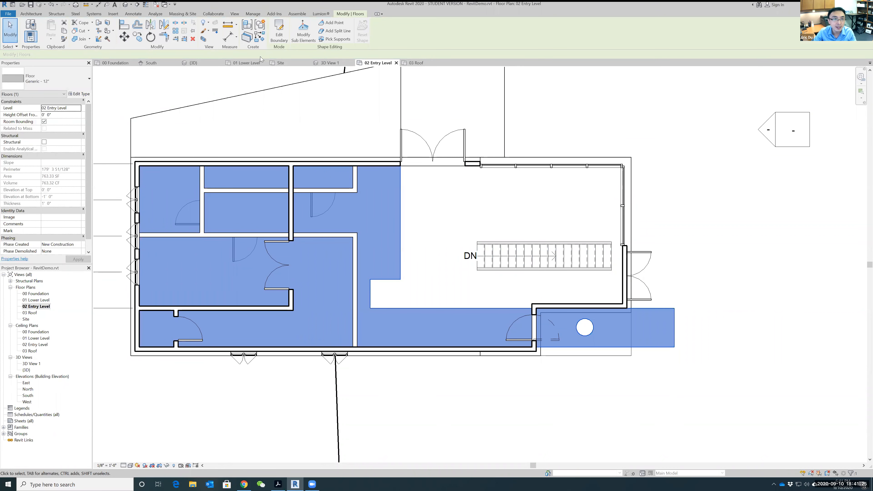
pyautogui.click(215, 28)
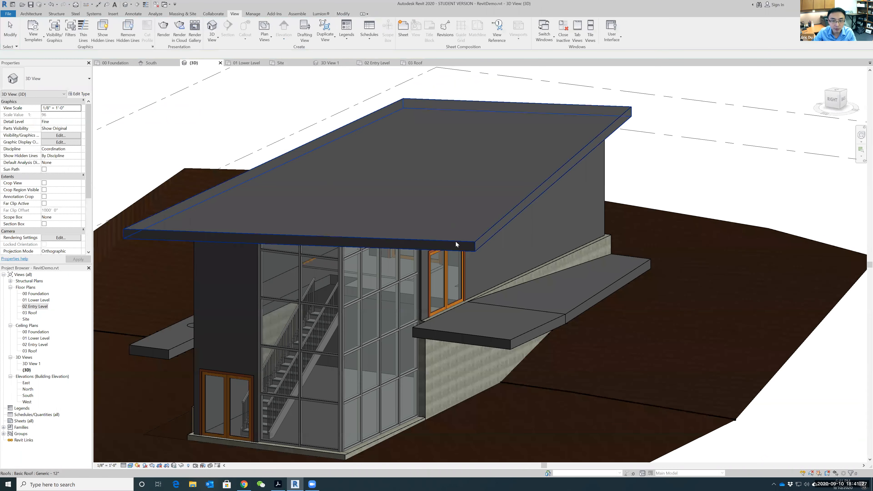
pyautogui.click(417, 239)
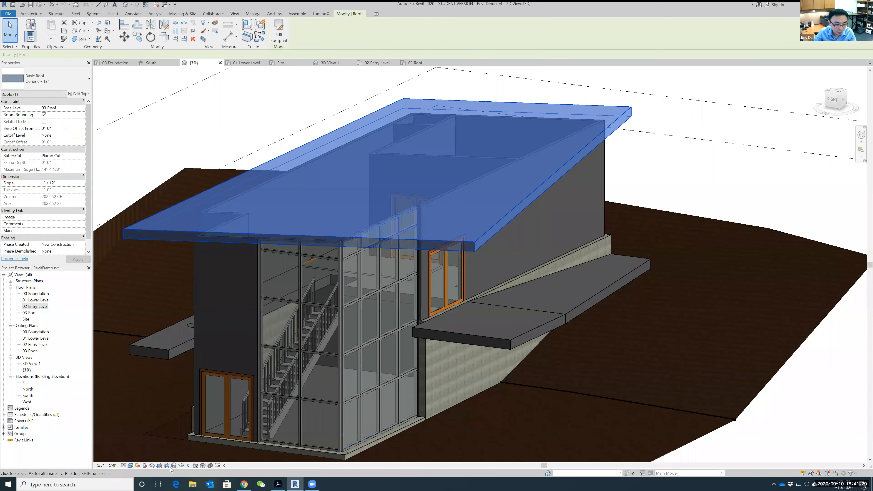
pyautogui.click(181, 466)
pyautogui.click(196, 448)
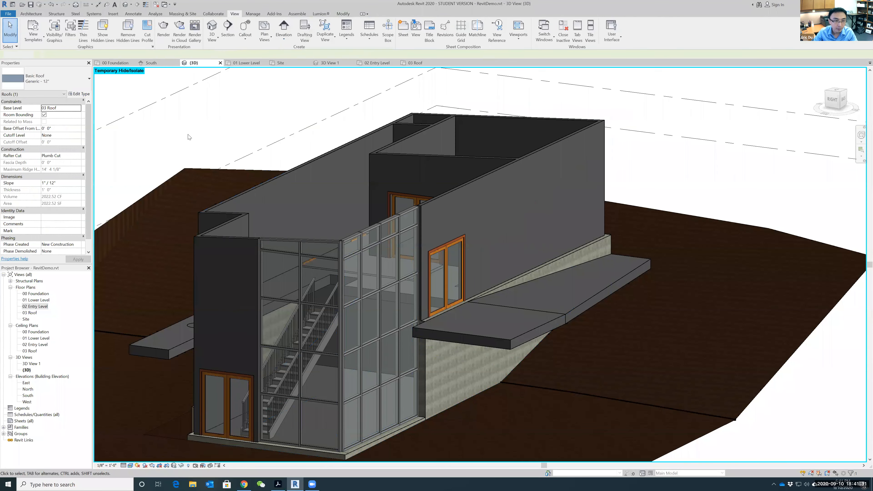
pyautogui.keyDown('shift'); pyautogui.moveTo(189, 168); pyautogui.dragTo(349, 292, button='middle'); pyautogui.keyUp('shift')
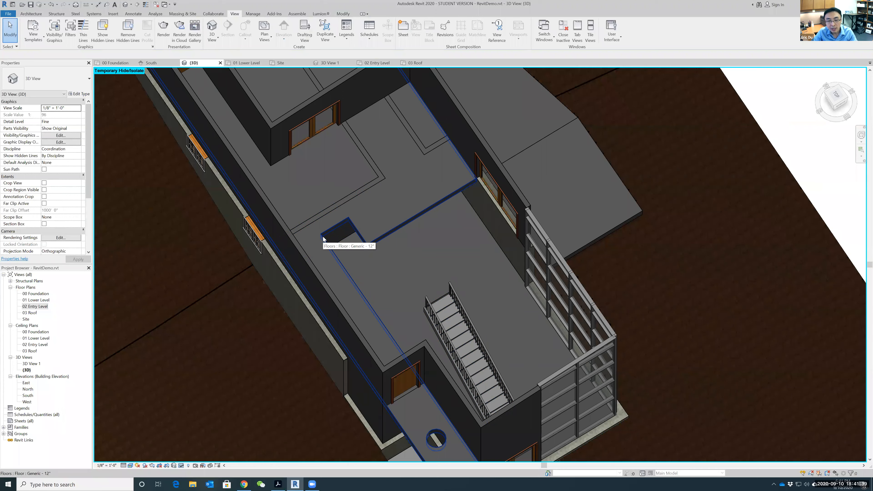
# - Move the stair closer to the notch in the entry-level floor in the 3D view
pyautogui.click(446, 307)
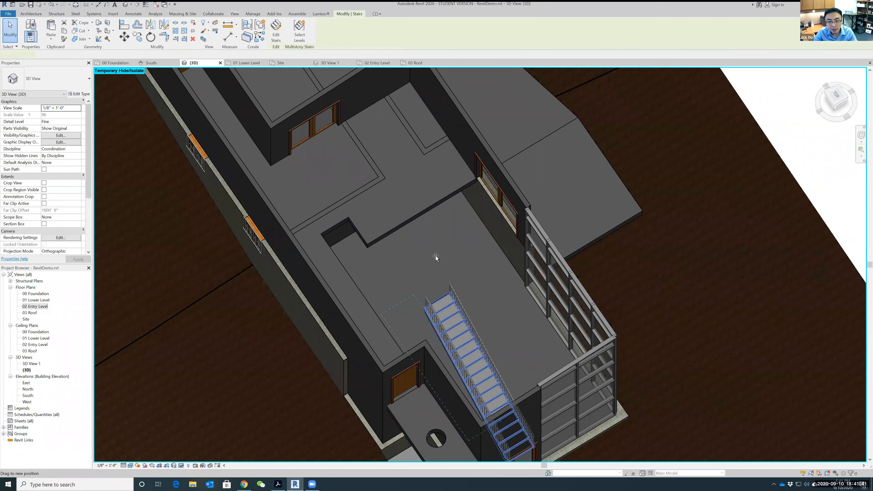
pyautogui.moveTo(415, 280); pyautogui.dragTo(409, 283)
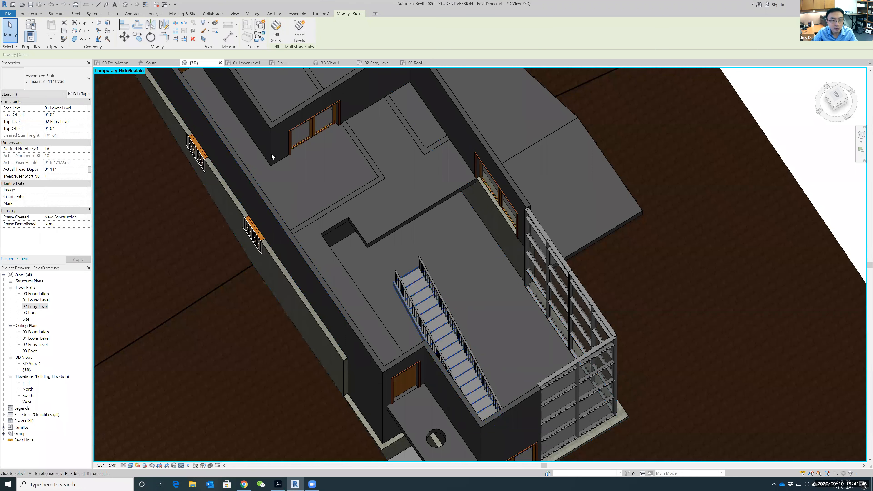
# - Reset the temporary hide in the 3D view to bring back the roof
pyautogui.click(181, 466)
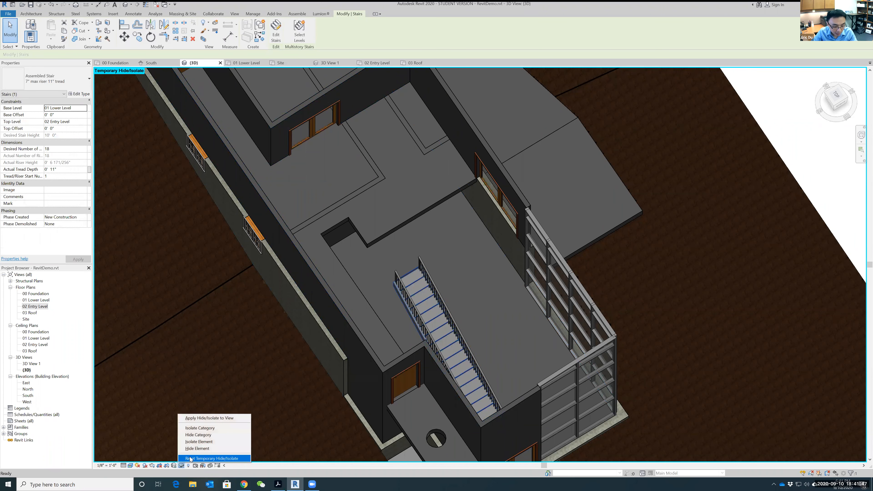
pyautogui.click(198, 458)
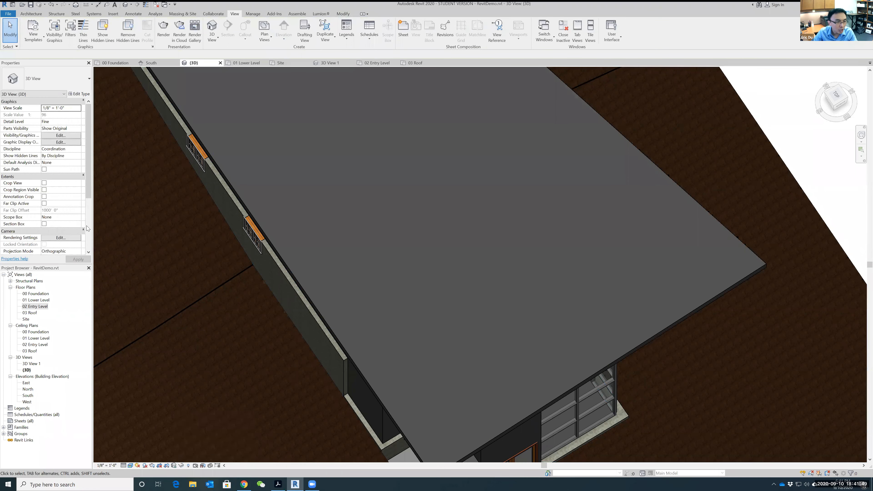
# - In the 02 Entry Level plan, move the stair by its lower corner at the DN end onto the floor notch's lower inner corner
pyautogui.doubleClick(34, 307)
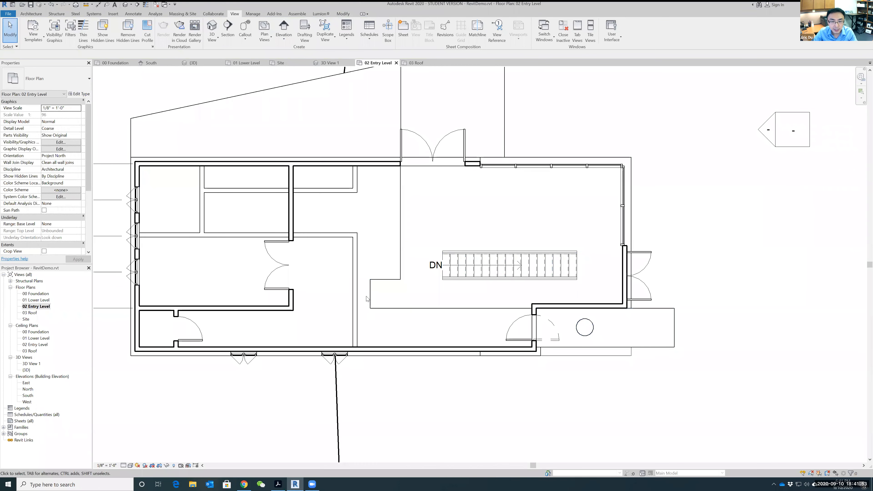
pyautogui.scroll(3, 430, 290)
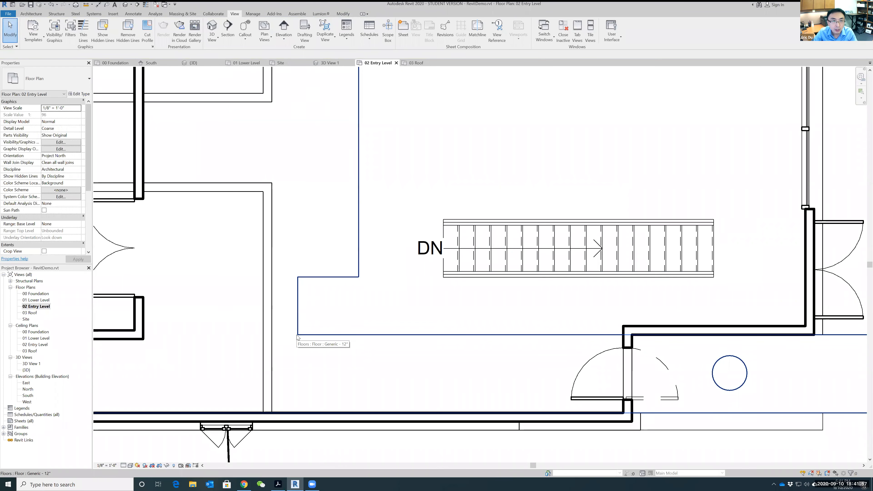
pyautogui.click(465, 277)
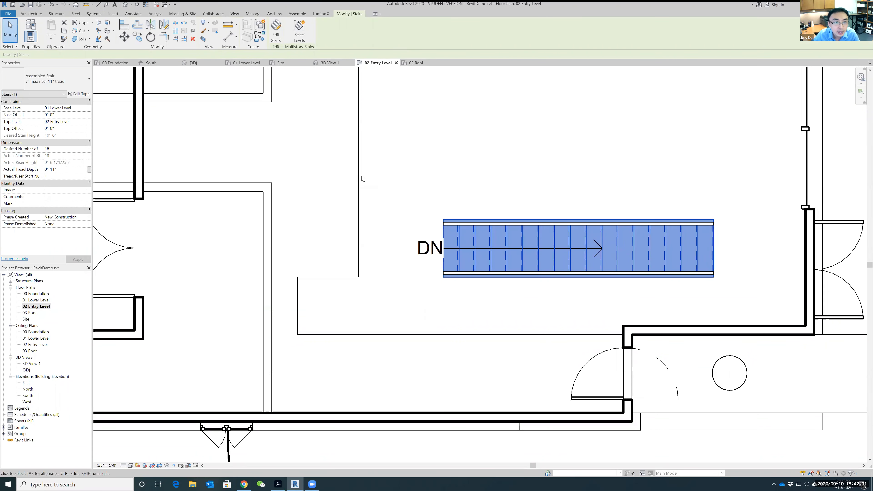
pyautogui.click(125, 39)
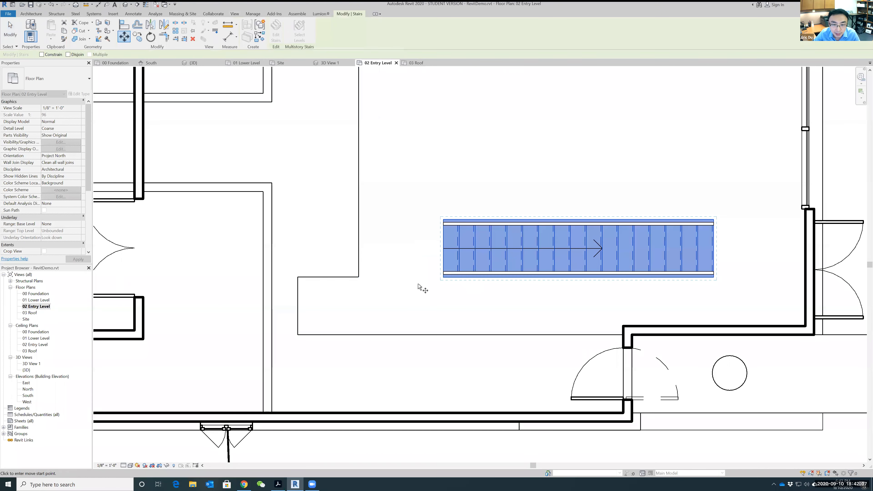
pyautogui.click(444, 277)
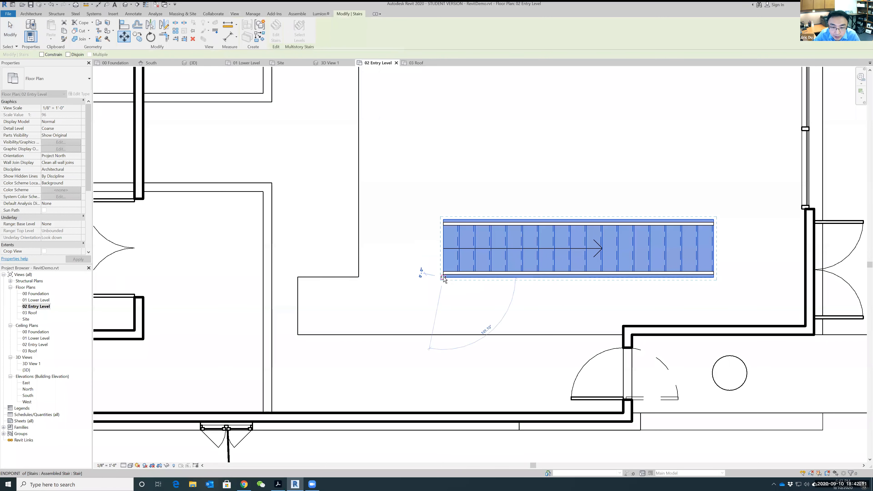
pyautogui.click(299, 334)
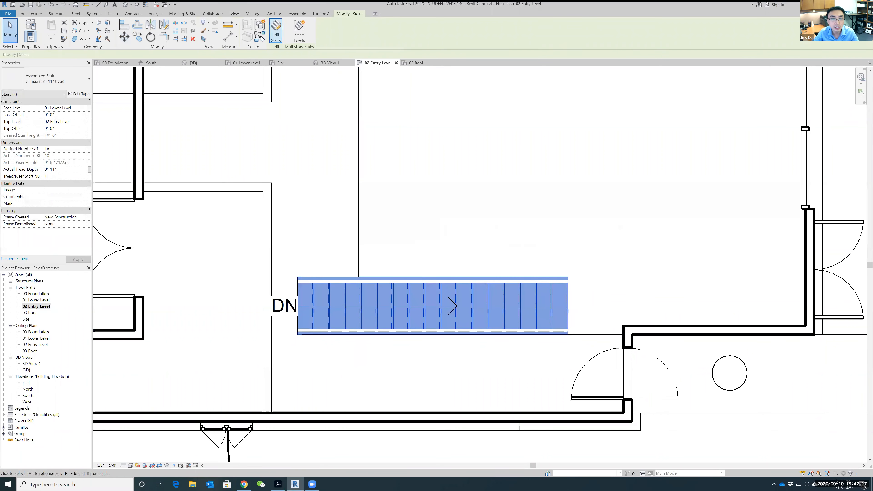
# - Examine the moved stair beneath the roof in the default 3D view, selecting the roof to see through it
pyautogui.click(235, 14)
pyautogui.click(213, 27)
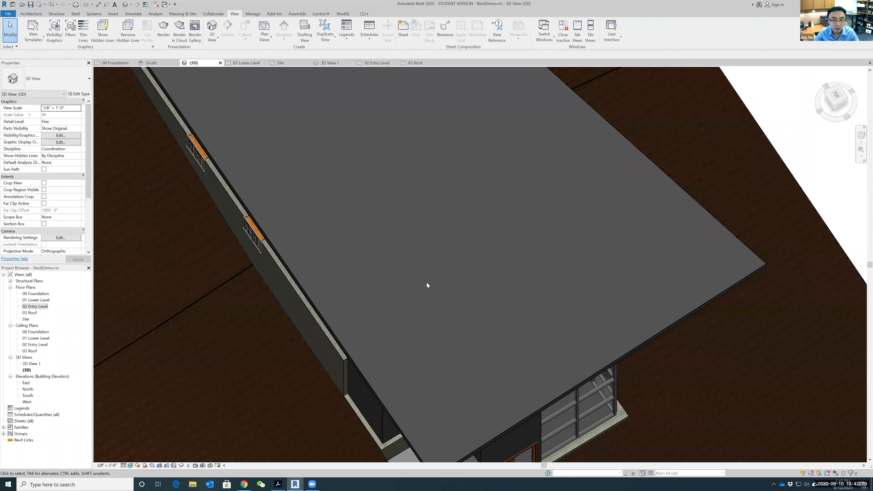
pyautogui.click(565, 393)
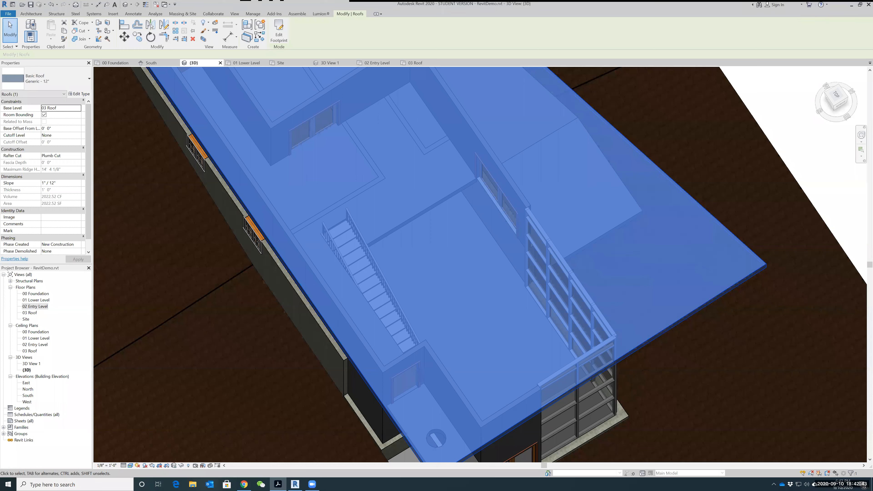
# - Return to the 02 Entry Level plan and undo the stair moves and the floor's notch edits
pyautogui.doubleClick(33, 307)
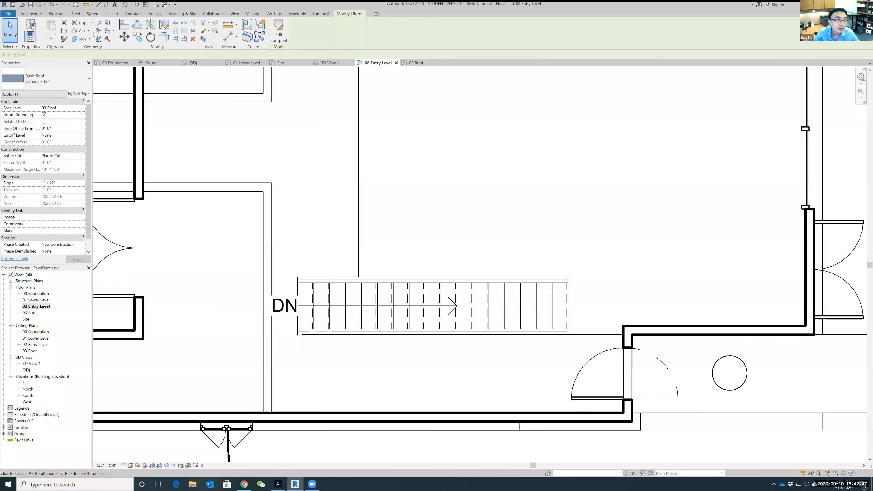
pyautogui.click(50, 4)
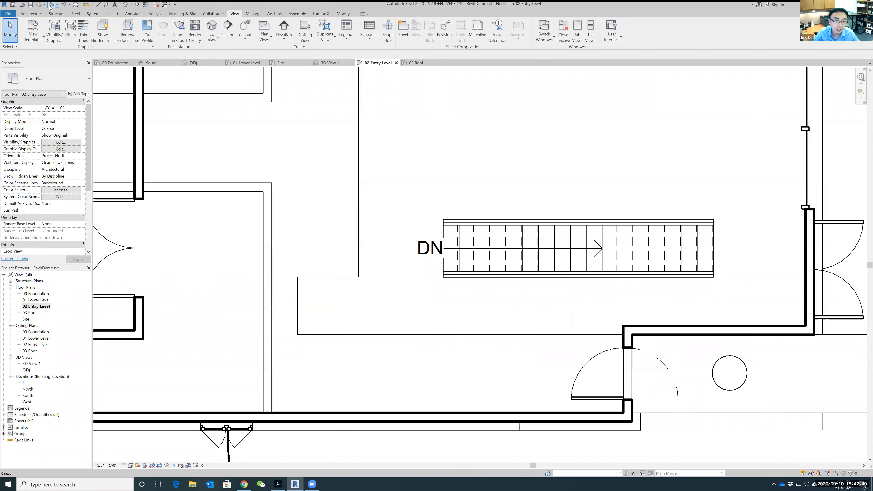
pyautogui.click(50, 4)
pyautogui.click(50, 5)
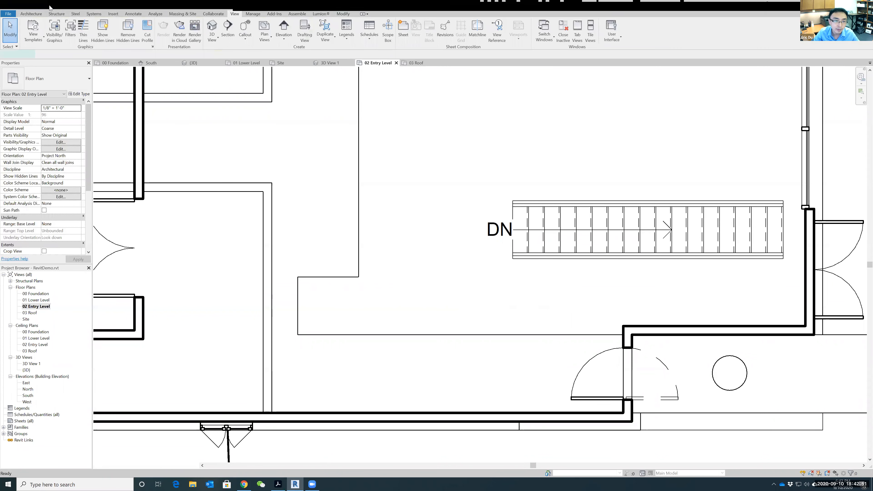
pyautogui.click(50, 4)
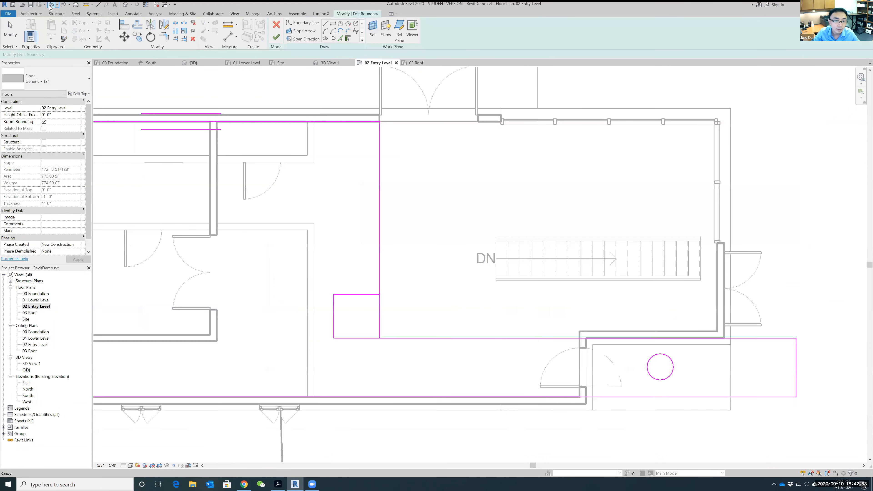
pyautogui.click(50, 5)
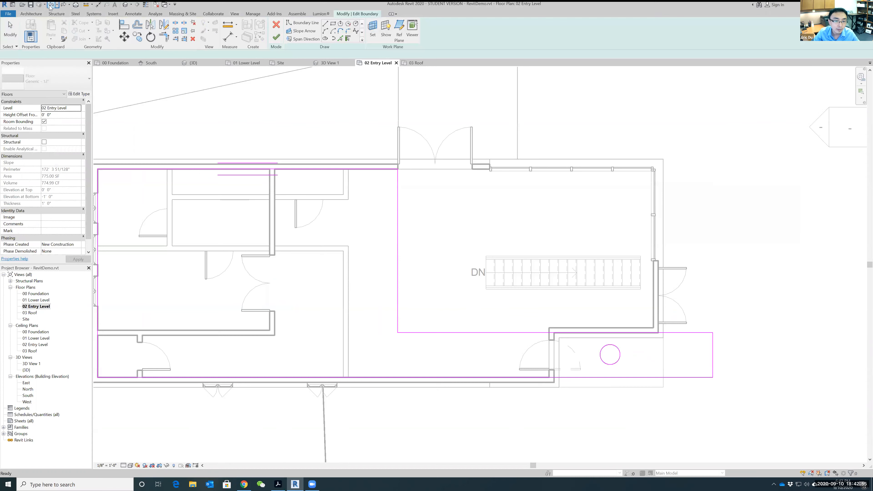
pyautogui.click(50, 4)
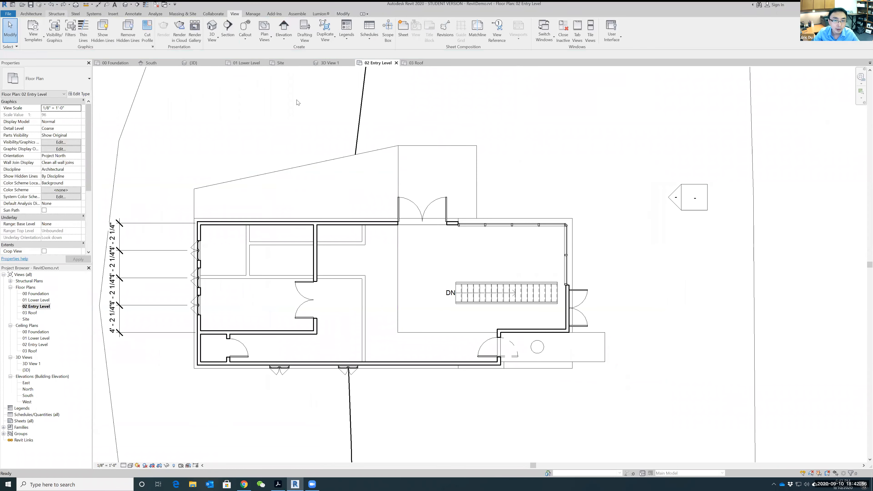
# - Edit the 02 Entry Level floor's boundary and sketch a 3' 4" deep notch from its inner corner with boundary lines
pyautogui.click(397, 314)
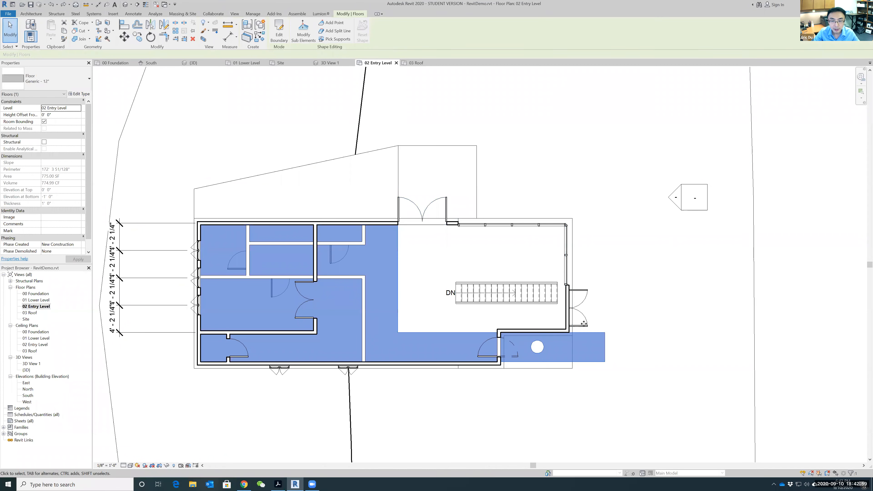
pyautogui.scroll(2, 360, 270)
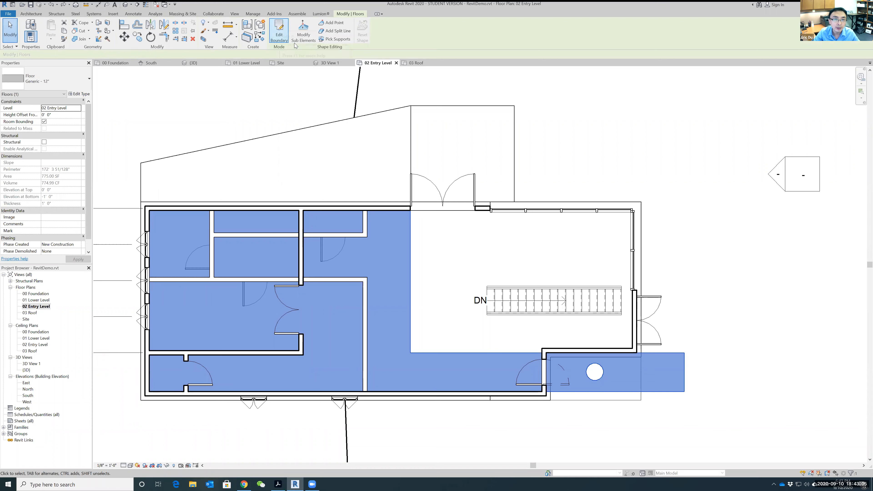
pyautogui.click(491, 241)
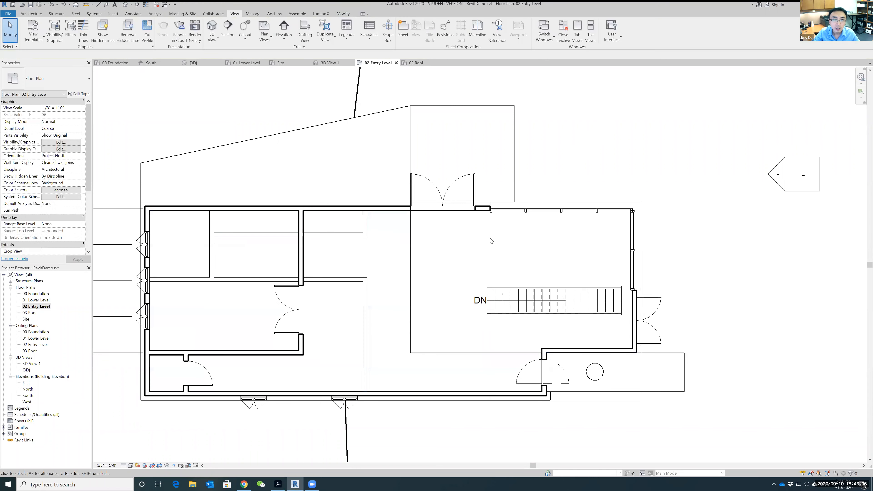
pyautogui.click(412, 253)
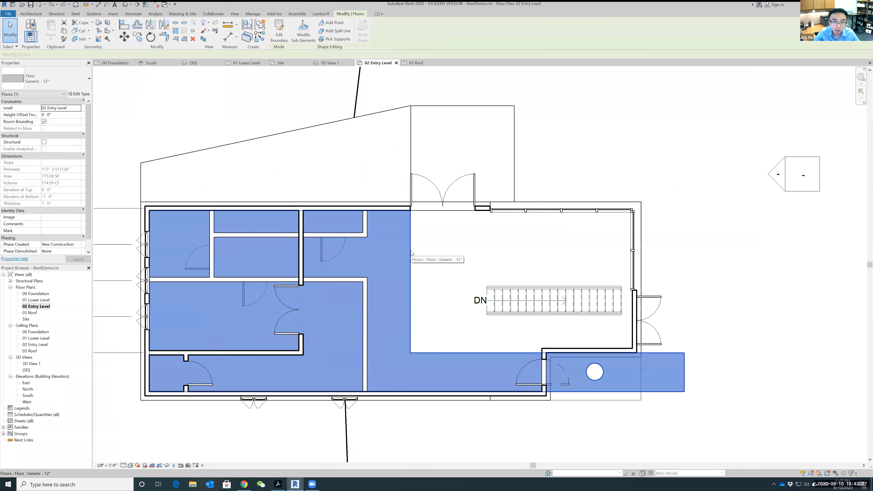
pyautogui.click(276, 24)
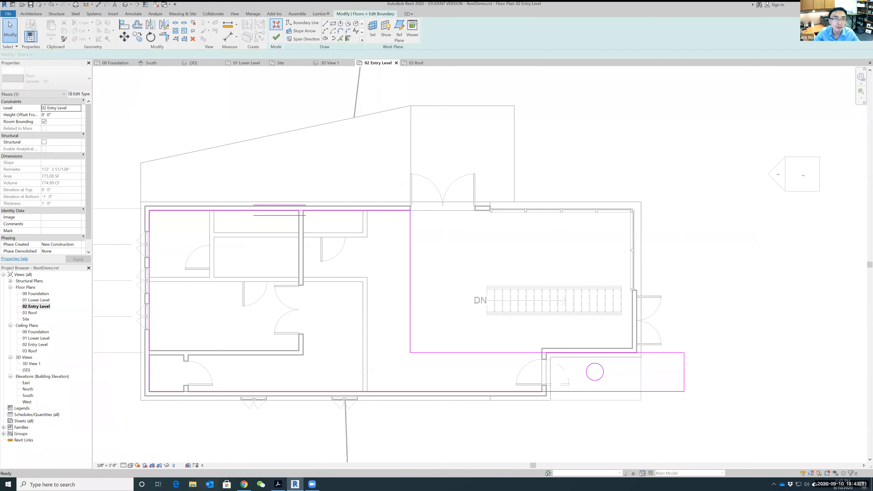
pyautogui.click(325, 24)
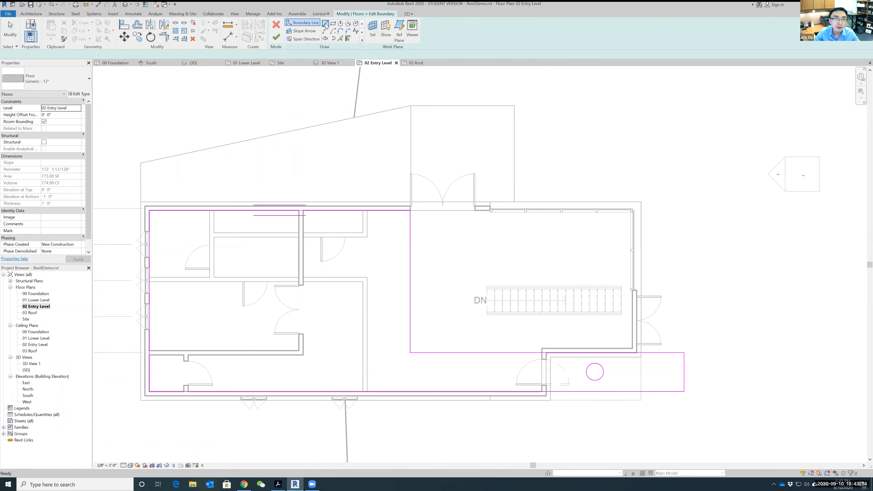
pyautogui.click(410, 352)
pyautogui.click(379, 352)
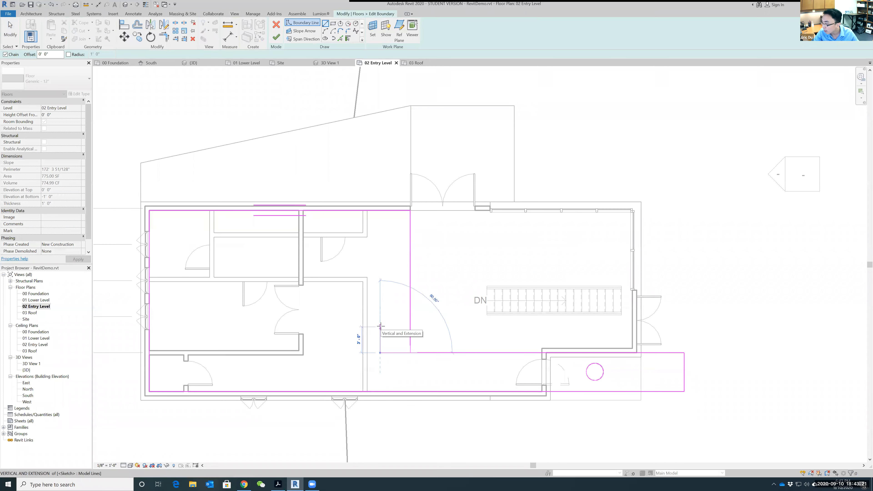
pyautogui.write('3')
pyautogui.write('\' - 4"')
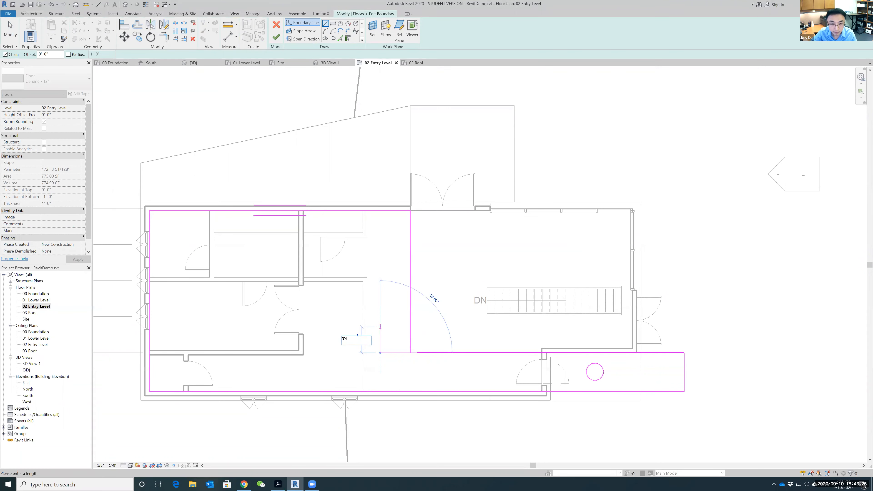
pyautogui.press('Return')
pyautogui.click(410, 324)
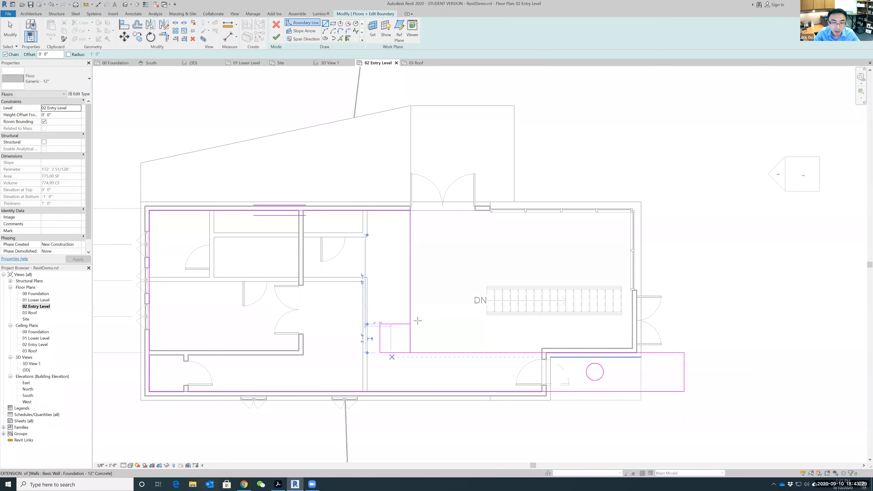
# - Trim the vertical boundary line to the notch's upper line and finish the floor boundary
pyautogui.click(166, 38)
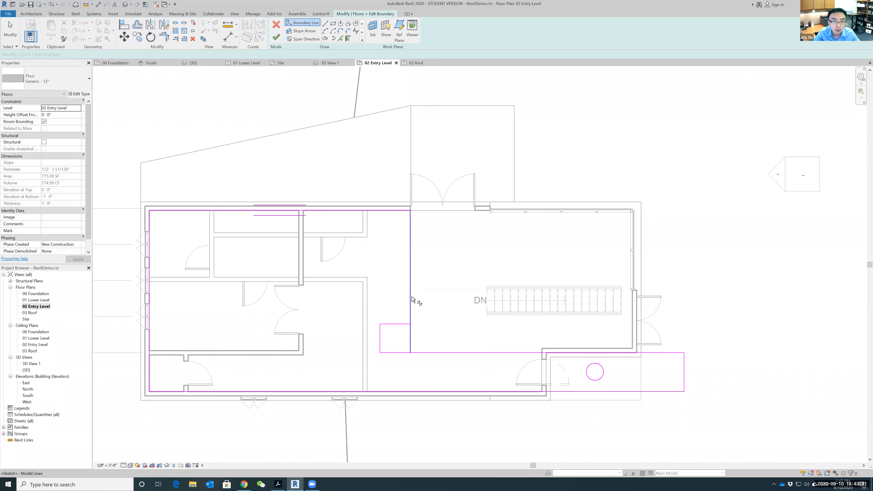
pyautogui.click(411, 302)
pyautogui.click(398, 325)
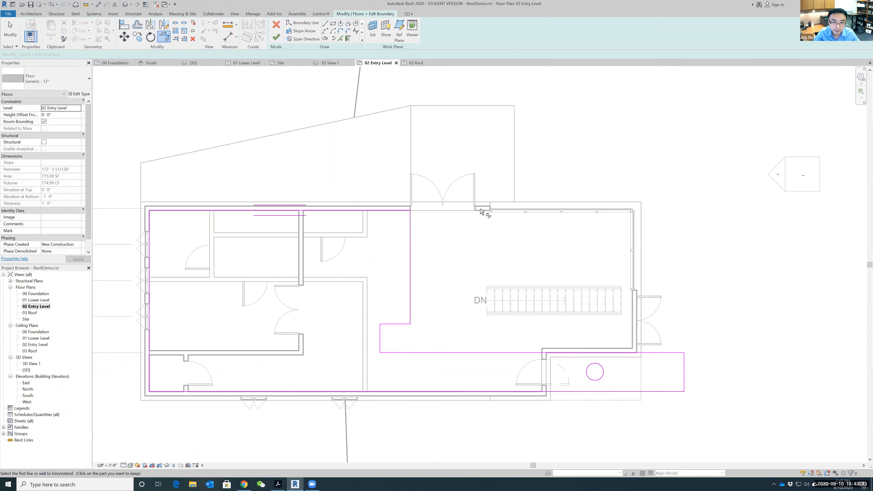
pyautogui.click(276, 37)
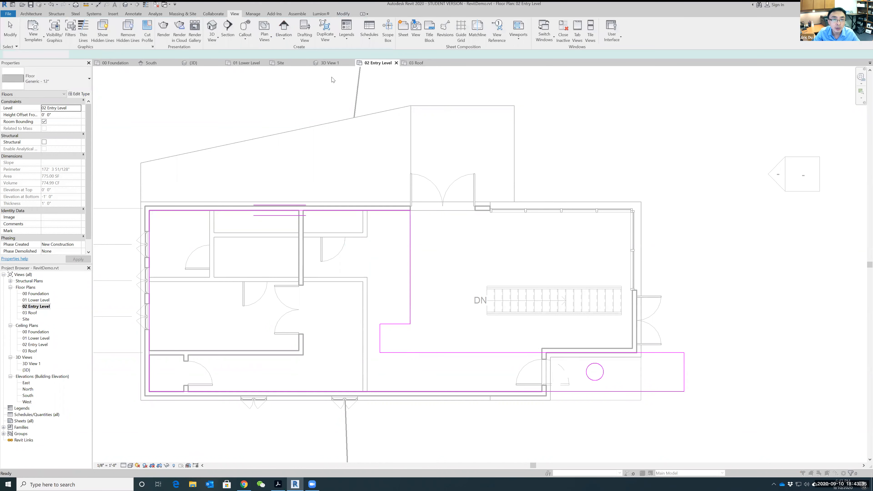
pyautogui.click(478, 247)
# - Move the stair from its lower corner at the DN end to the notch's lower inner corner, fitting it into the notch
pyautogui.moveTo(505, 249); pyautogui.dragTo(341, 285, button='middle')
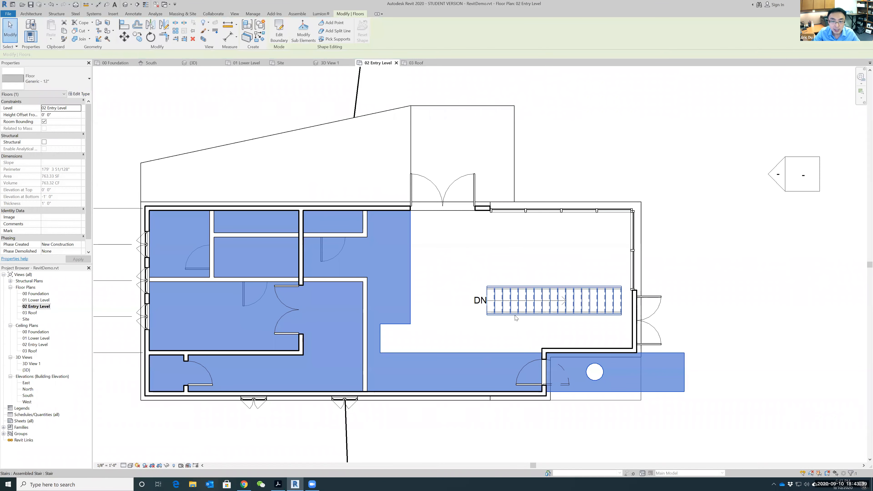
pyautogui.click(489, 306)
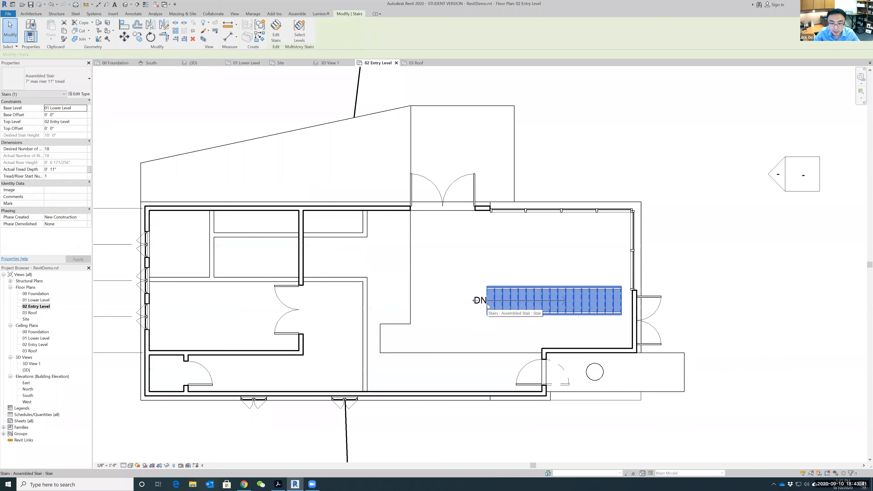
pyautogui.click(123, 37)
pyautogui.scroll(3, 439, 350)
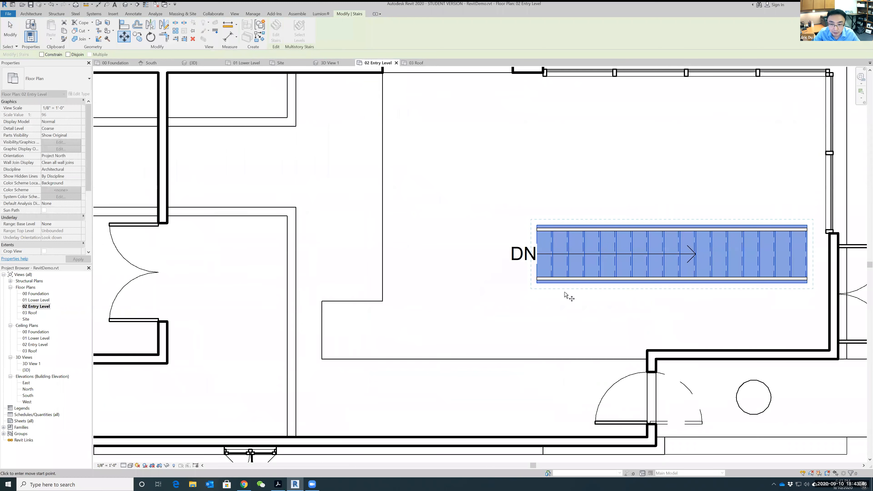
pyautogui.click(536, 284)
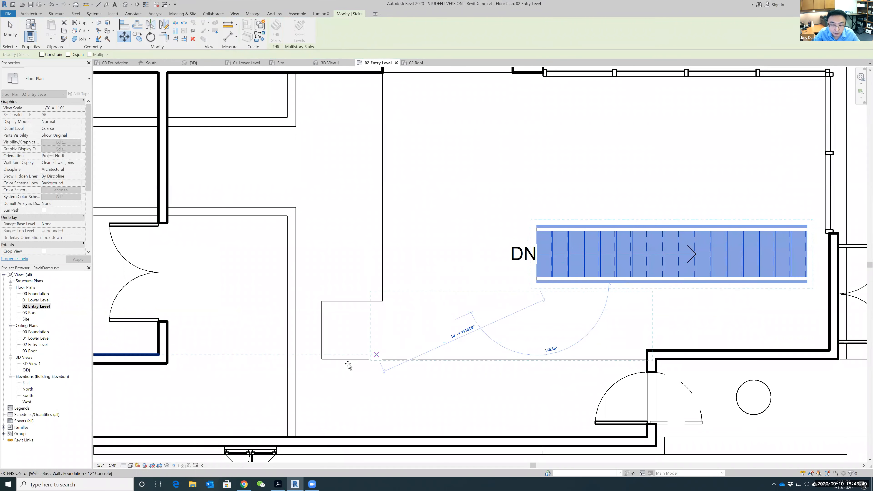
pyautogui.click(321, 360)
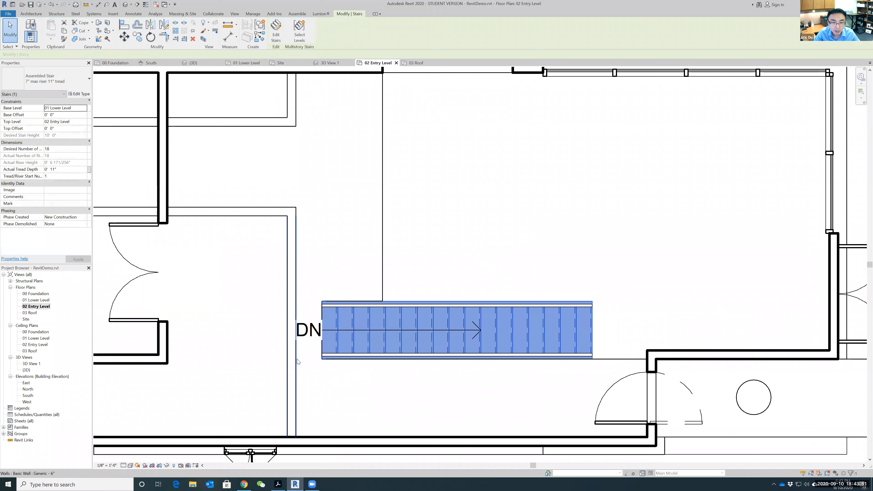
# - Check the relocated stair in the whole plan and in the default 3D view
pyautogui.scroll(-2, 459, 203)
pyautogui.scroll(-3, 468, 206)
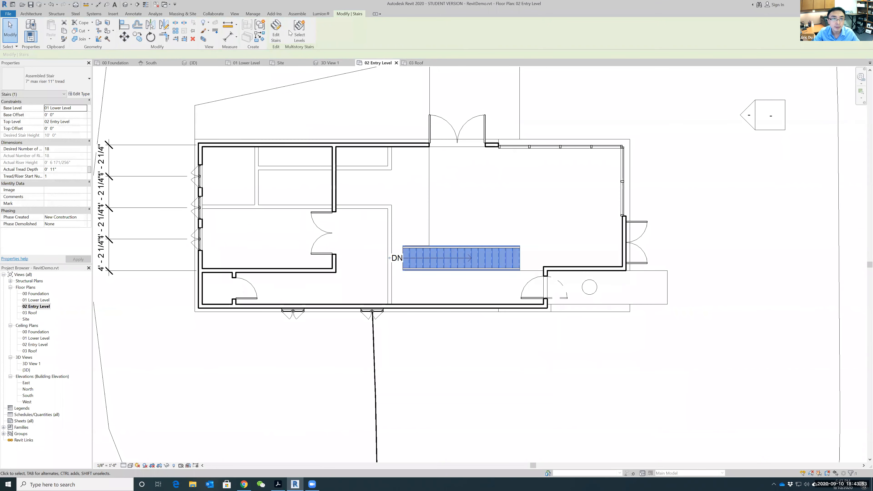
pyautogui.click(236, 14)
pyautogui.click(211, 26)
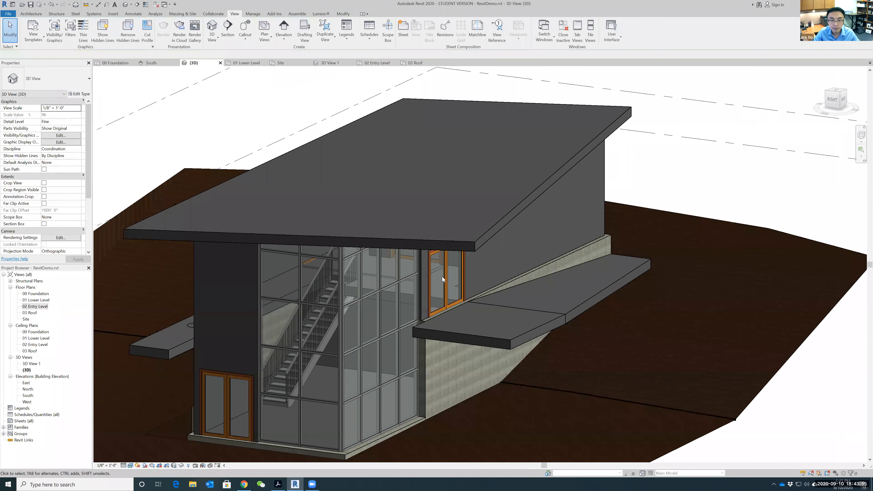
pyautogui.moveTo(167, 295)
pyautogui.keyDown('shift'); pyautogui.mouseDown(button='middle')
pyautogui.moveTo(191, 284)
pyautogui.moveTo(171, 273)
pyautogui.moveTo(169, 292)
pyautogui.mouseUp(button='middle'); pyautogui.keyUp('shift')
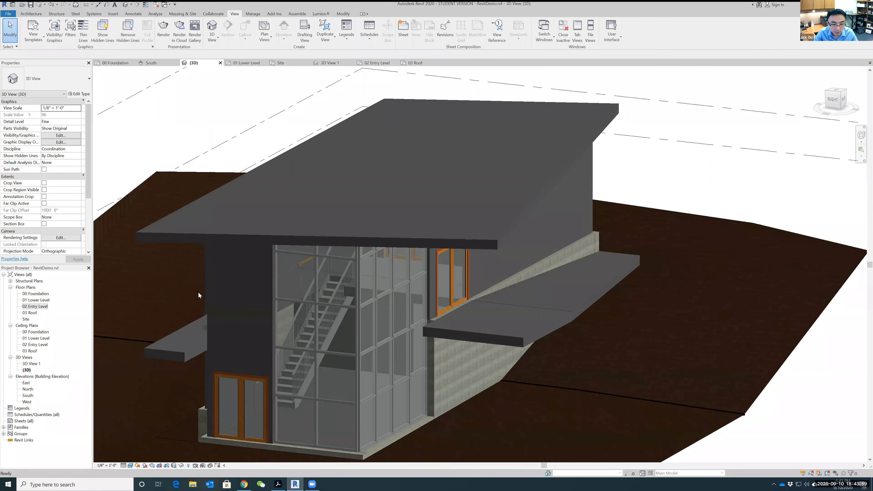
pyautogui.scroll(5, 292, 289)
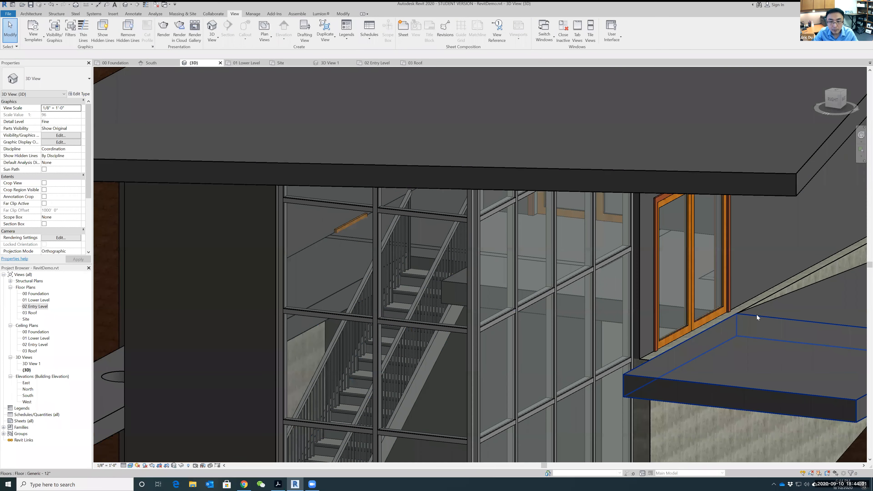
pyautogui.scroll(-1, 863, 368)
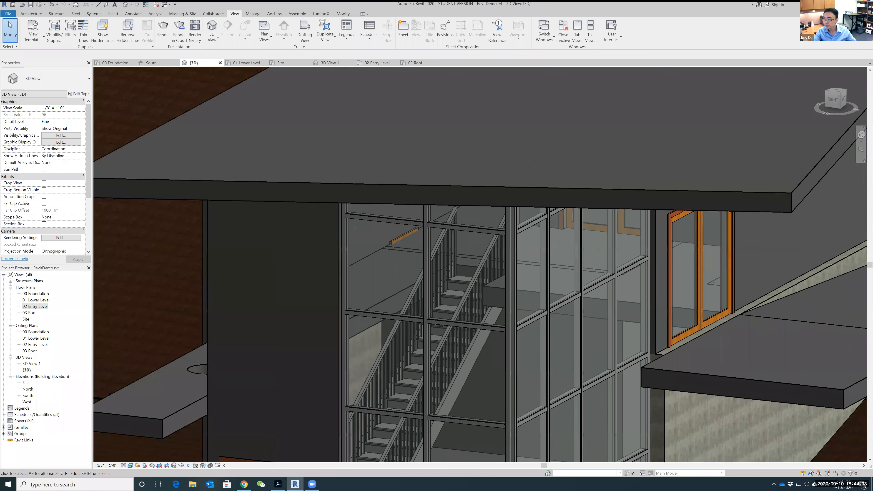
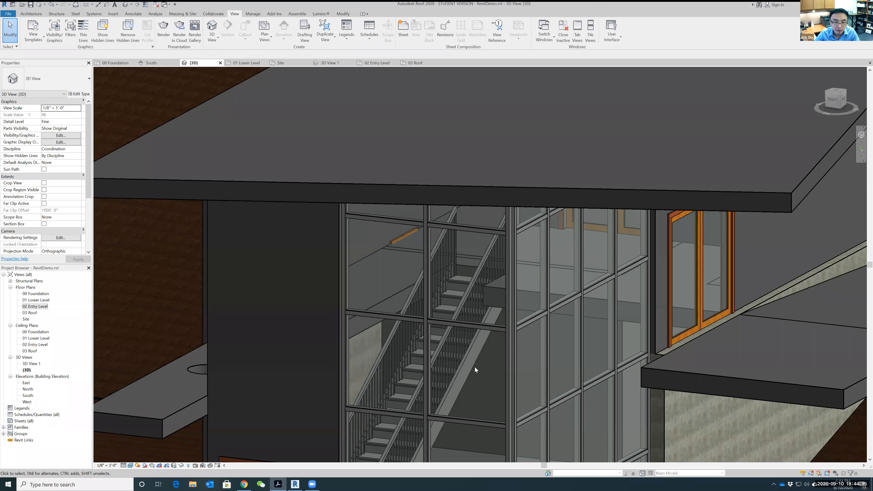
# - Start a railing path in the 02 Entry Level plan and pick the floor's open edge above the stair with a 0' 6" offset
pyautogui.doubleClick(36, 306)
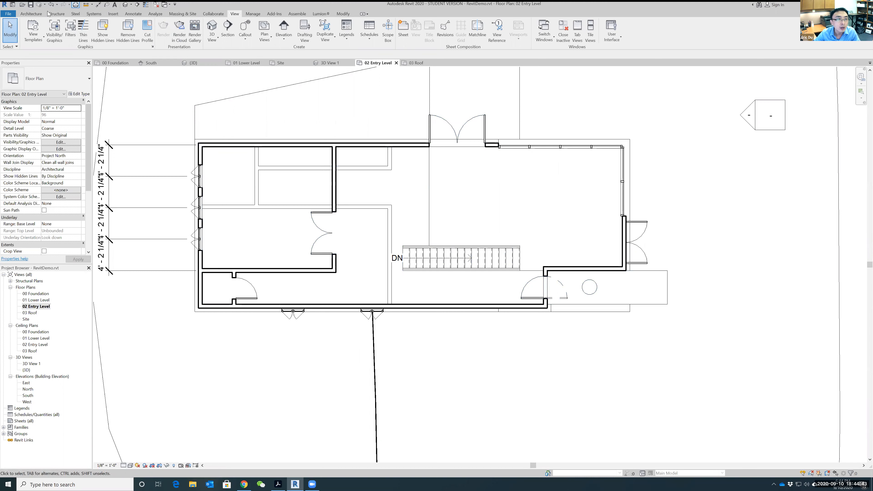
pyautogui.click(29, 15)
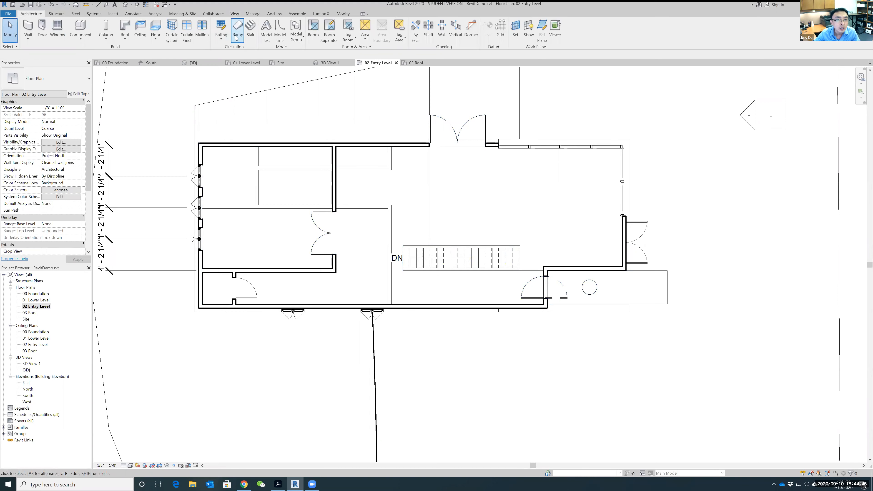
pyautogui.click(221, 27)
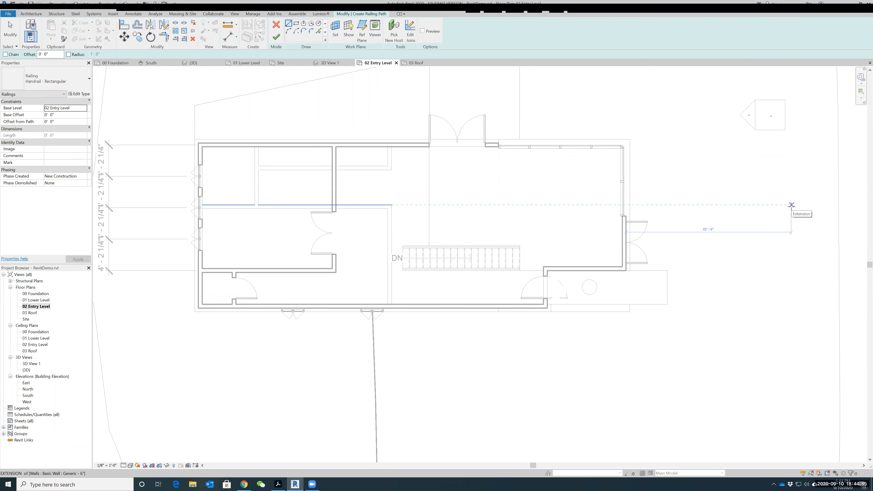
pyautogui.doubleClick(45, 53)
pyautogui.click(45, 55)
pyautogui.doubleClick(45, 54)
pyautogui.click(41, 54)
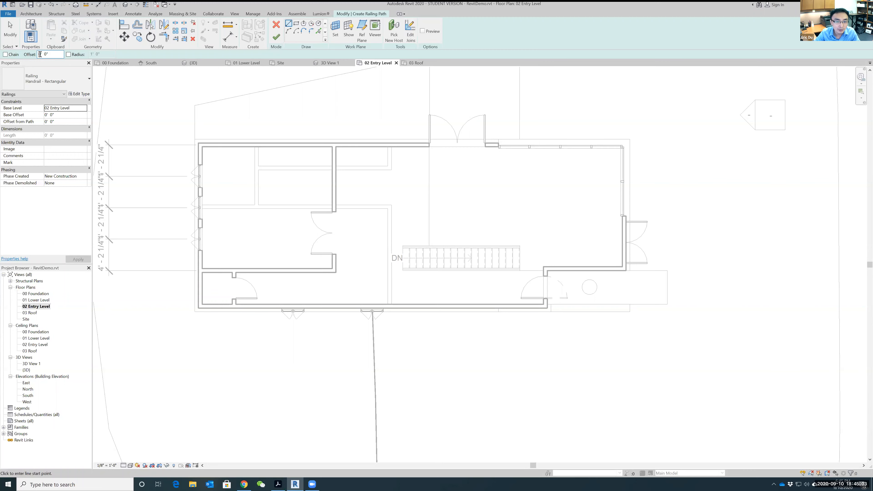
pyautogui.write('6')
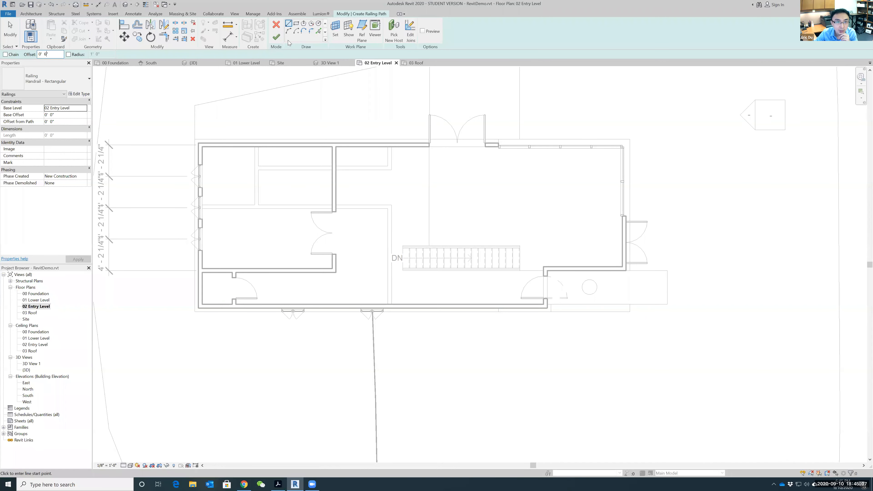
pyautogui.click(318, 31)
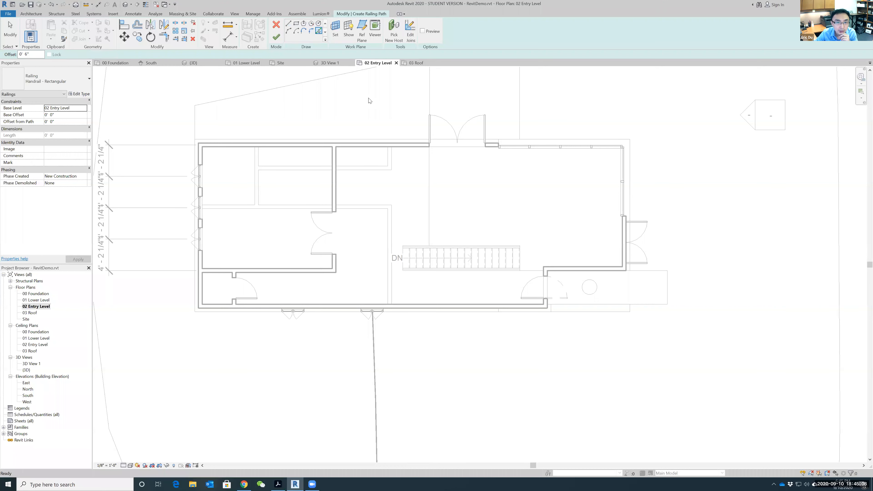
pyautogui.click(429, 189)
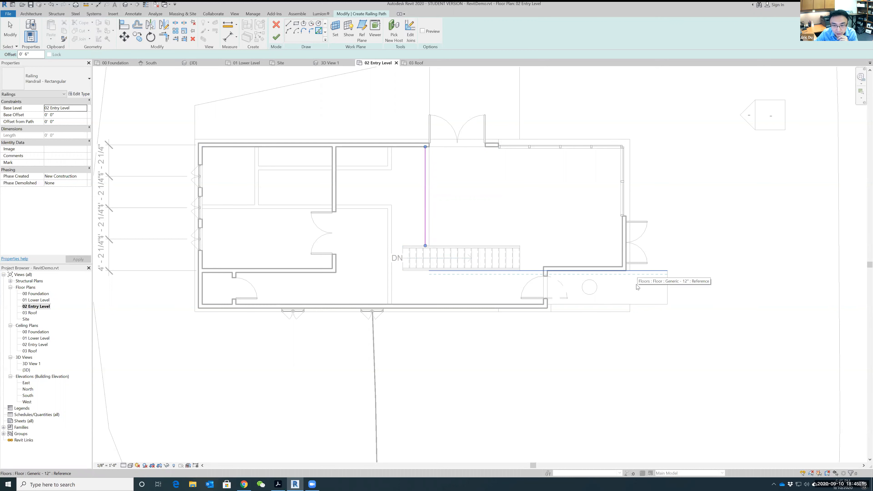
# - Pick three edges of the small exterior slab beside the lower single door as railing path lines, keeping the 0' 6" offset
pyautogui.click(639, 305)
pyautogui.click(667, 290)
pyautogui.click(653, 276)
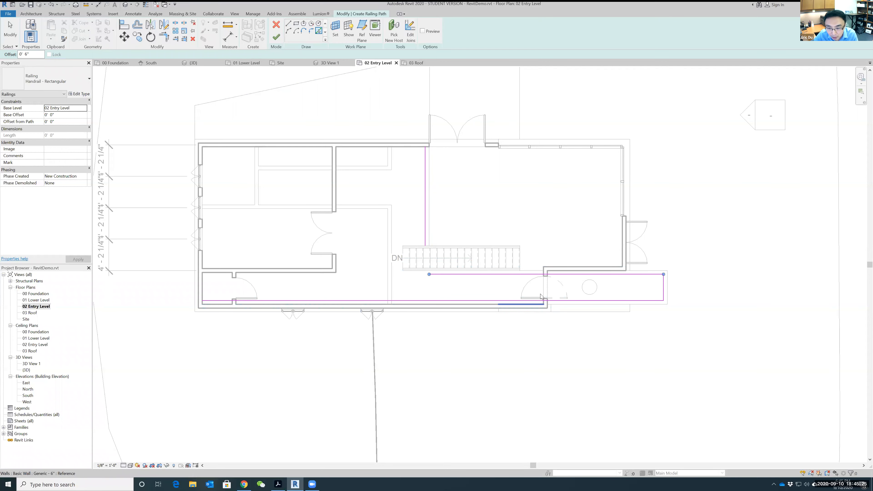
# - Split the slab's two long railing path lines at the exterior wall and delete the segments inside the house
pyautogui.click(175, 23)
pyautogui.scroll(3, 550, 301)
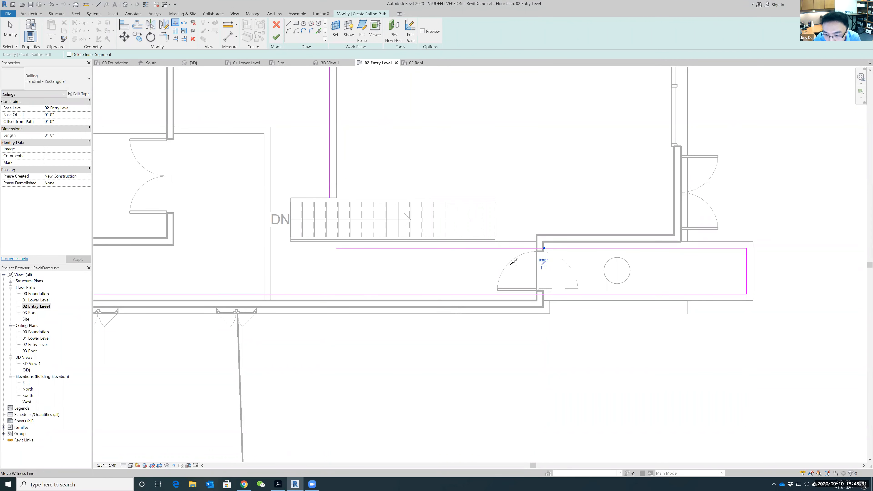
pyautogui.press('Escape')
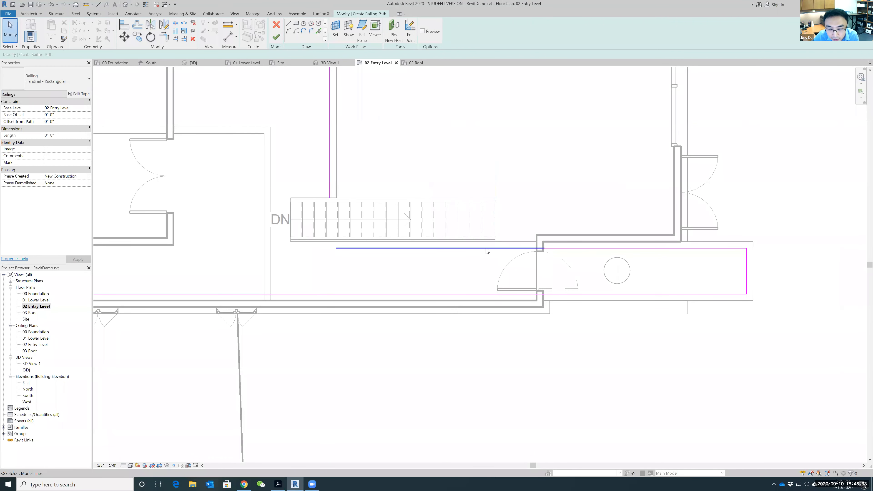
pyautogui.click(487, 249)
pyautogui.press('Delete')
pyautogui.click(476, 294)
pyautogui.press('Delete')
# - Pick the entry terrace's sloped edge, outer edge and short side edge as railing path lines with a 0' 6" offset
pyautogui.scroll(-3, 547, 267)
pyautogui.moveTo(430, 150)
pyautogui.mouseDown(button='middle')
pyautogui.moveTo(524, 188)
pyautogui.moveTo(528, 273)
pyautogui.mouseUp(button='middle')
pyautogui.scroll(2, 322, 167)
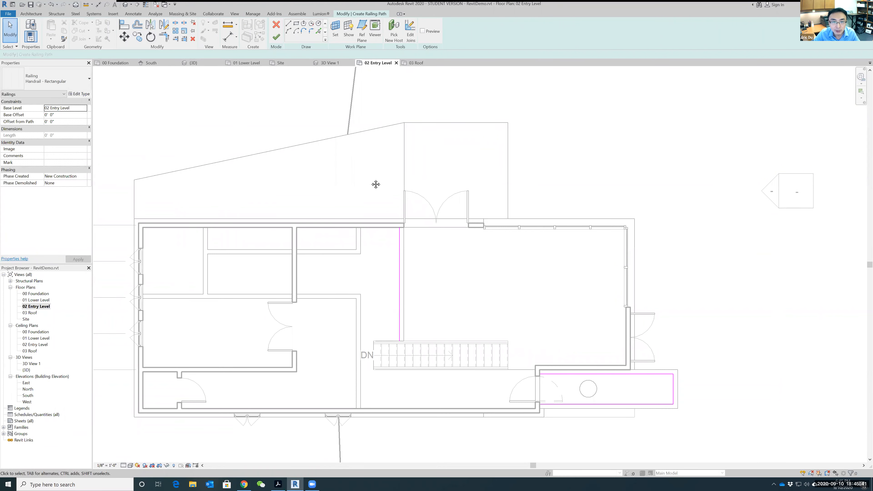
pyautogui.moveTo(376, 184); pyautogui.dragTo(381, 215, button='middle')
pyautogui.scroll(1, 369, 284)
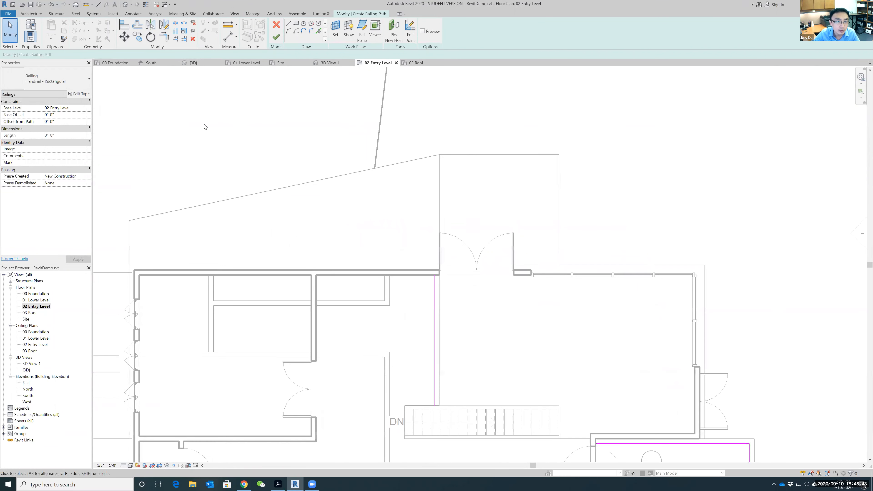
pyautogui.click(319, 32)
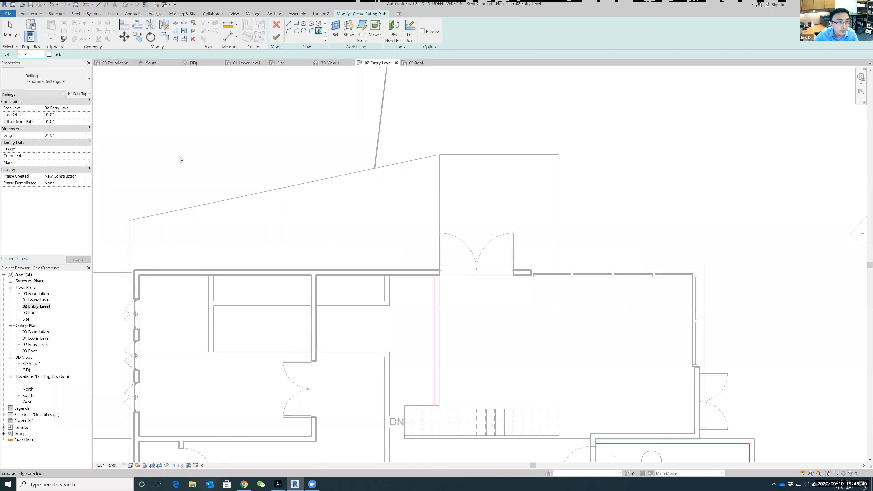
pyautogui.click(269, 200)
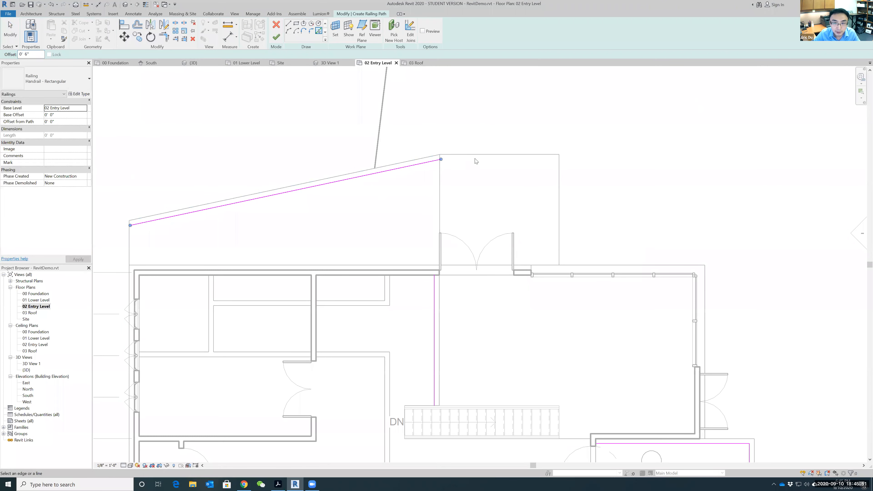
pyautogui.click(550, 161)
pyautogui.click(558, 195)
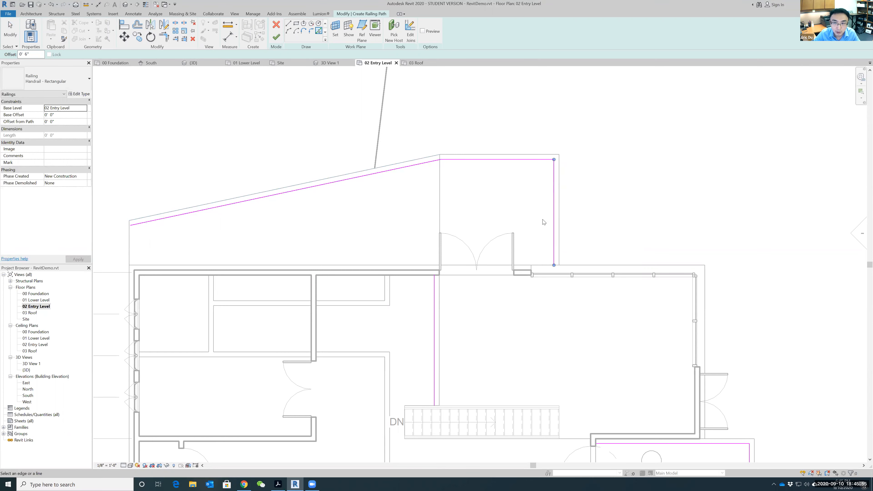
# - Try to finish the railing with all path lines in one sketch, then continue sketching
pyautogui.click(277, 38)
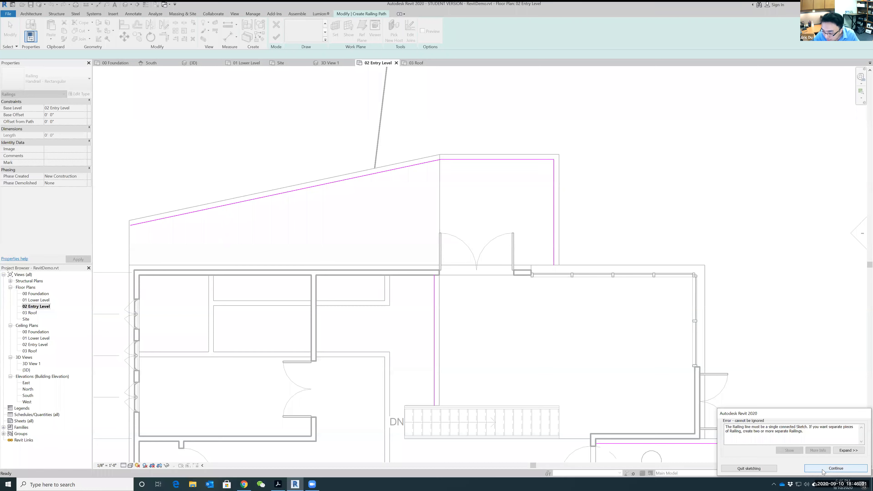
pyautogui.click(835, 469)
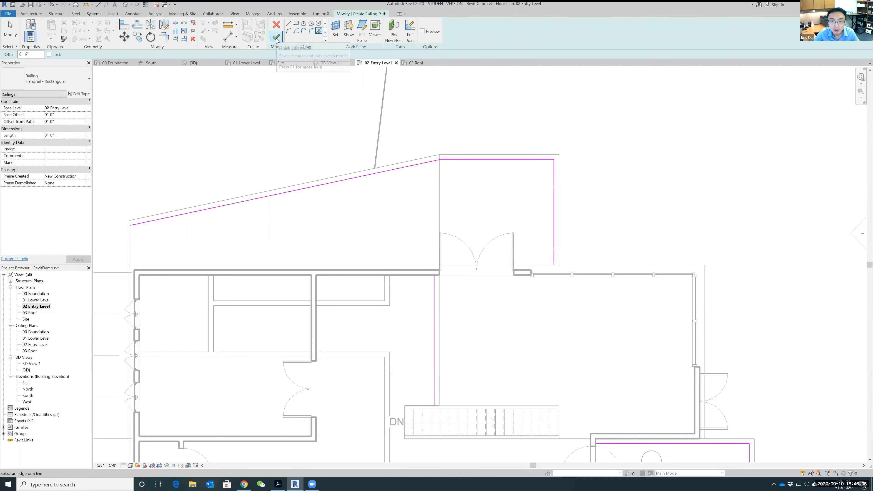
pyautogui.scroll(-2, 581, 353)
pyautogui.moveTo(580, 350); pyautogui.dragTo(508, 265, button='middle')
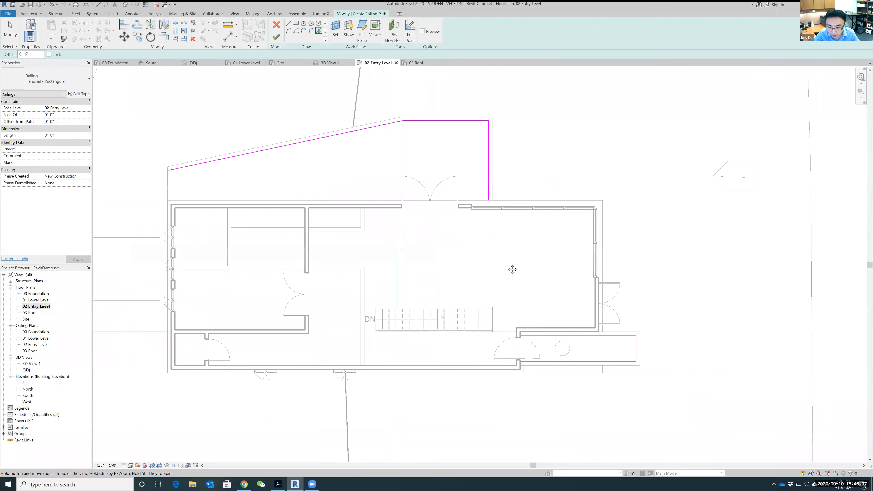
pyautogui.scroll(-1, 508, 265)
pyautogui.click(277, 43)
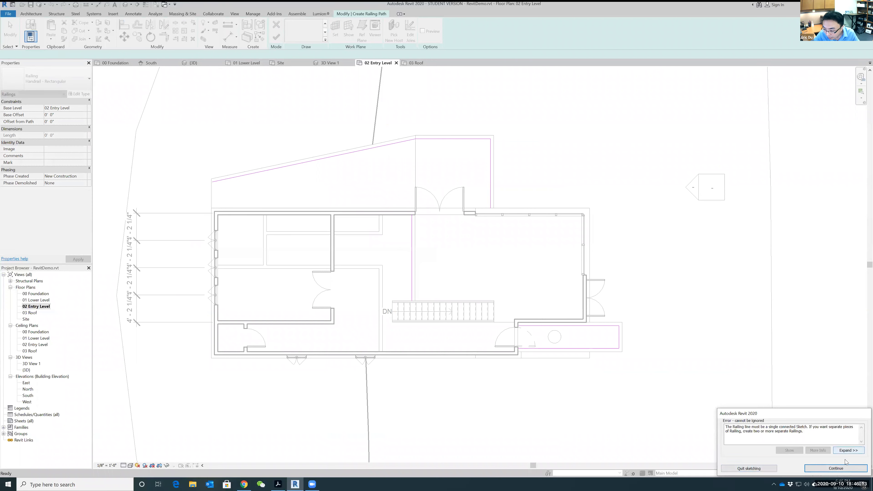
pyautogui.click(836, 469)
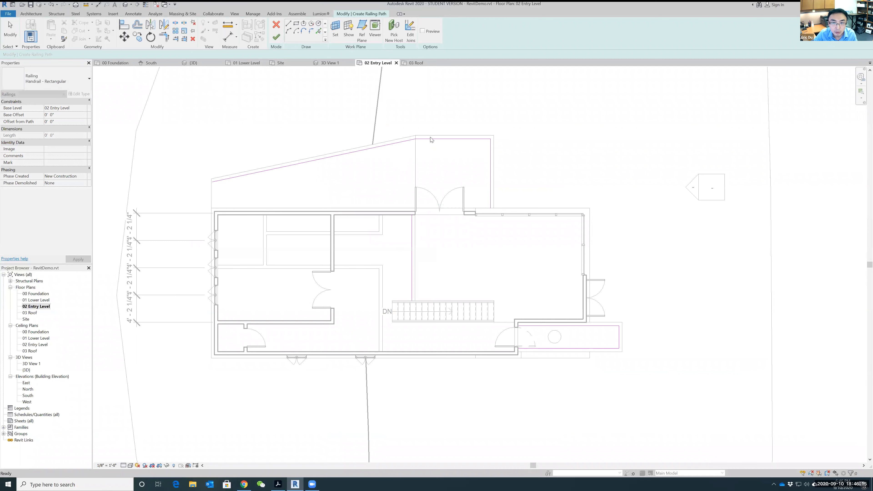
# - Delete the path line along the entry terrace's outer edge and try to finish the railing sketch again
pyautogui.click(447, 139)
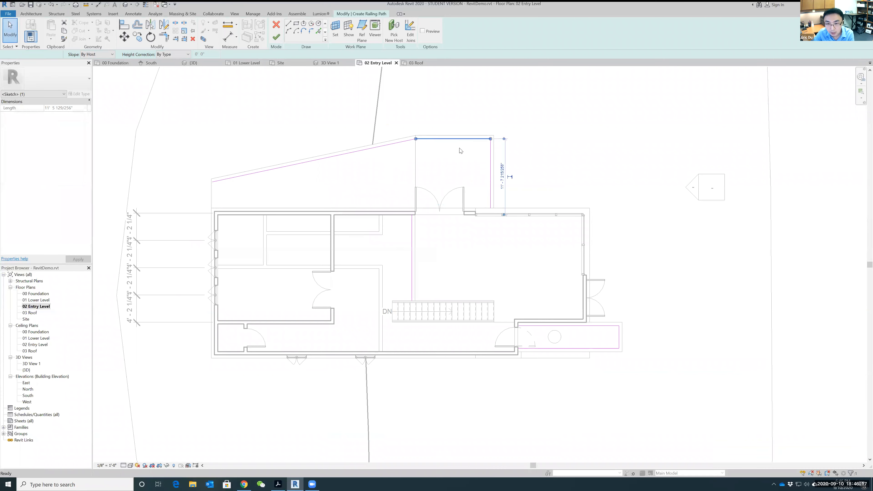
pyautogui.press('Delete')
pyautogui.click(277, 37)
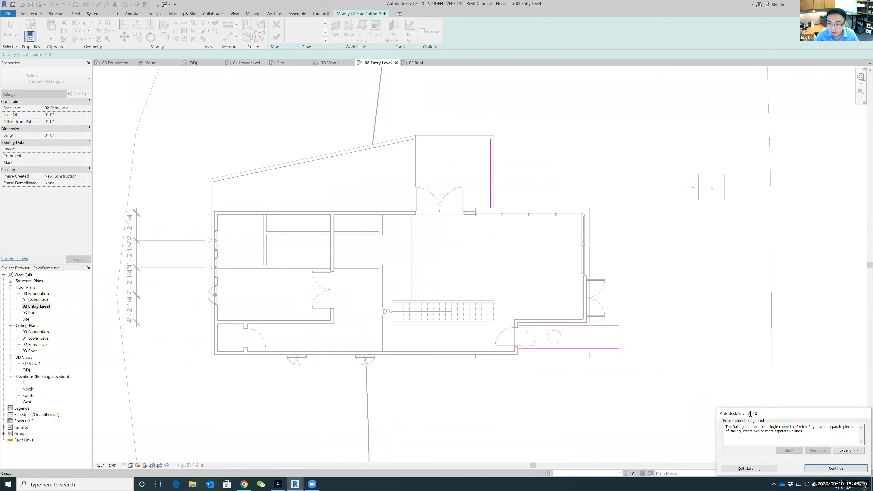
pyautogui.click(836, 468)
# - Delete the railing path lines around the small exterior slab and retry finishing the sketch
pyautogui.scroll(2, 554, 350)
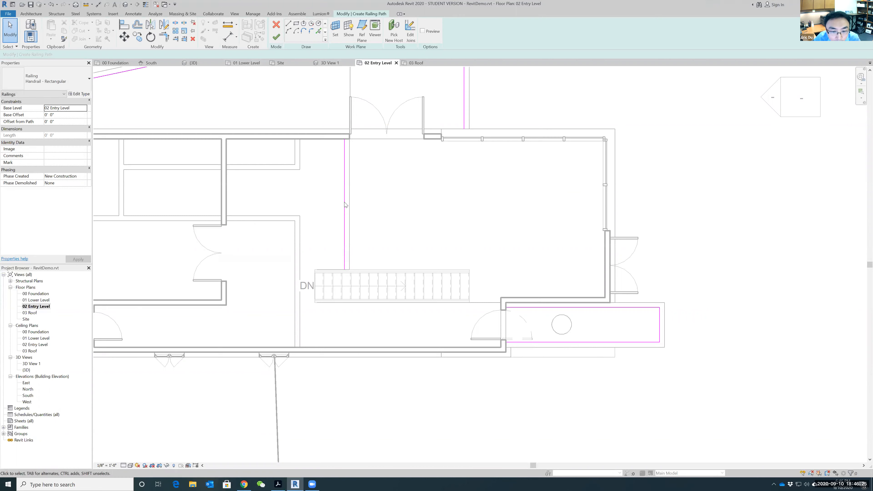
pyautogui.press('Delete')
pyautogui.click(660, 329)
pyautogui.press('Delete')
pyautogui.click(640, 342)
pyautogui.press('Delete')
pyautogui.scroll(1, 409, 237)
pyautogui.scroll(-1, 410, 240)
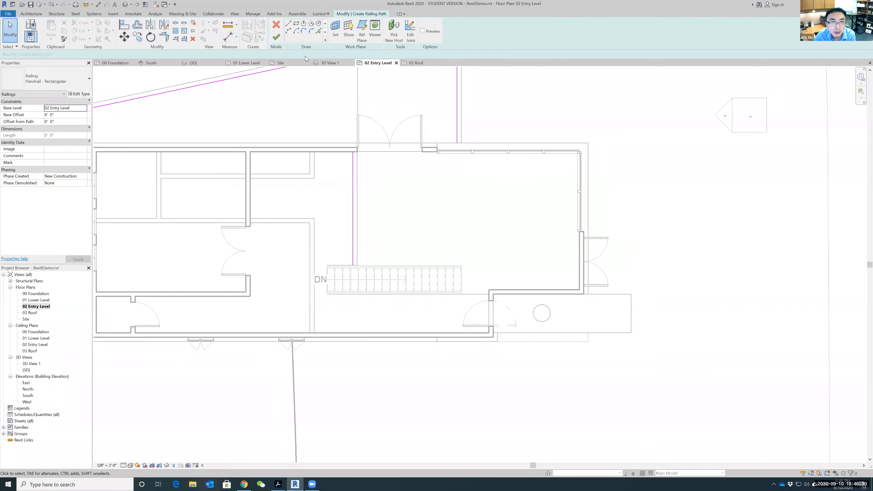
pyautogui.click(276, 36)
pyautogui.click(836, 469)
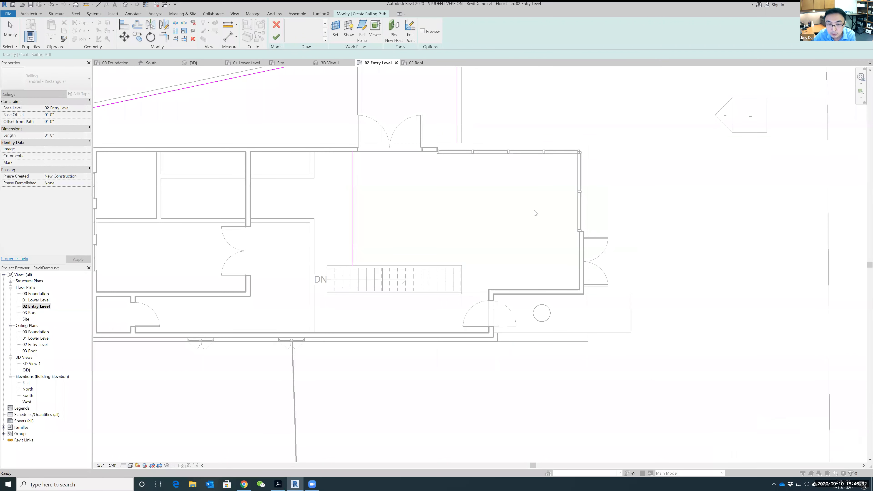
# - Delete the two remaining terrace path lines and finish the railing with only the line along the interior floor edge
pyautogui.click(457, 127)
pyautogui.press('Delete')
pyautogui.click(267, 71)
pyautogui.press('Delete')
pyautogui.scroll(-3, 357, 187)
pyautogui.click(277, 36)
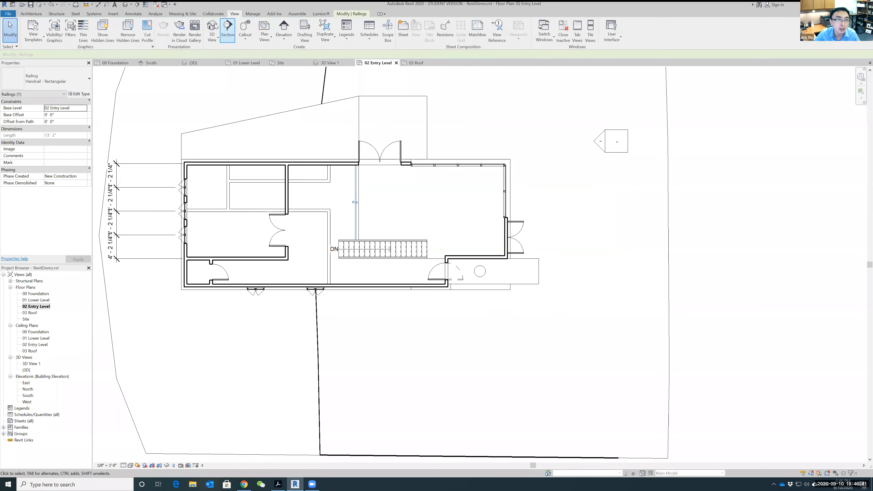
# - Temporarily hide the roof element in the default 3D view and examine the new railing beside the stair from above
pyautogui.click(213, 27)
pyautogui.press('Escape')
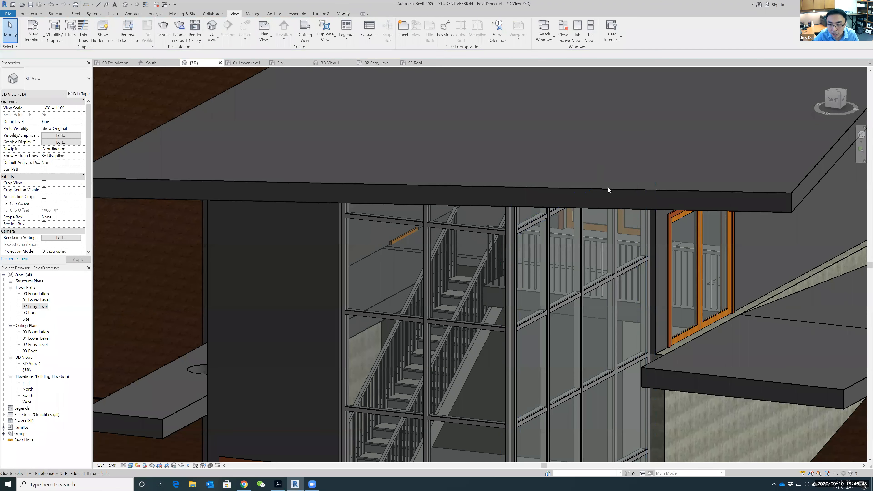
pyautogui.click(603, 190)
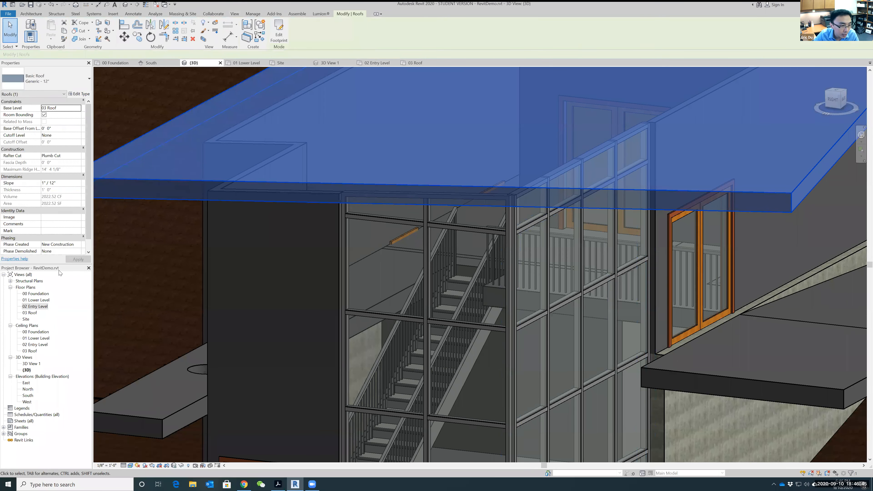
pyautogui.click(182, 465)
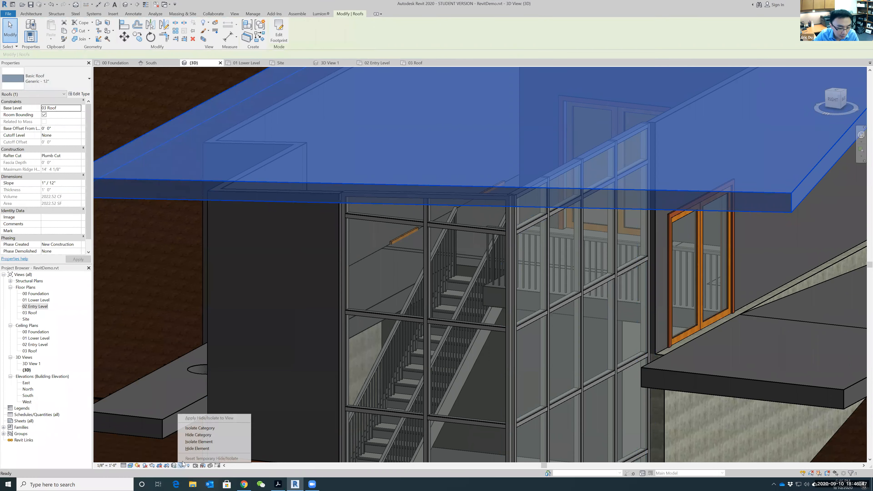
pyautogui.click(196, 449)
pyautogui.keyDown('shift'); pyautogui.moveTo(557, 288); pyautogui.dragTo(588, 440, button='middle'); pyautogui.keyUp('shift')
pyautogui.scroll(1, 555, 329)
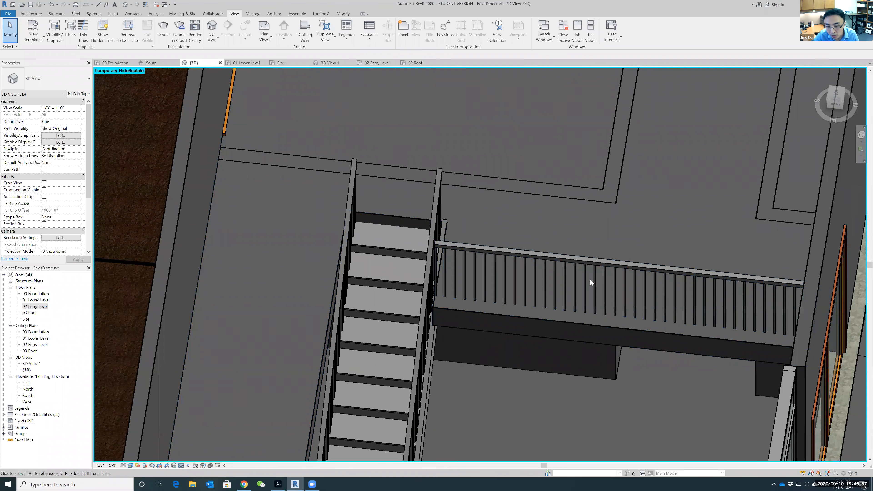
pyautogui.scroll(-3, 551, 366)
pyautogui.scroll(-2, 550, 351)
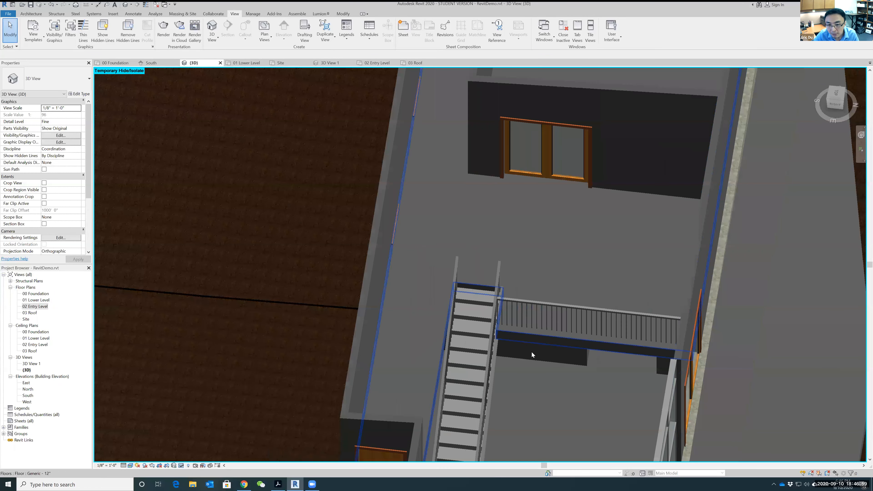
# - In the 02 Entry Level plan, start a railing path offset 0' 6" inward from the three outer edges of the small exterior slab
pyautogui.doubleClick(36, 307)
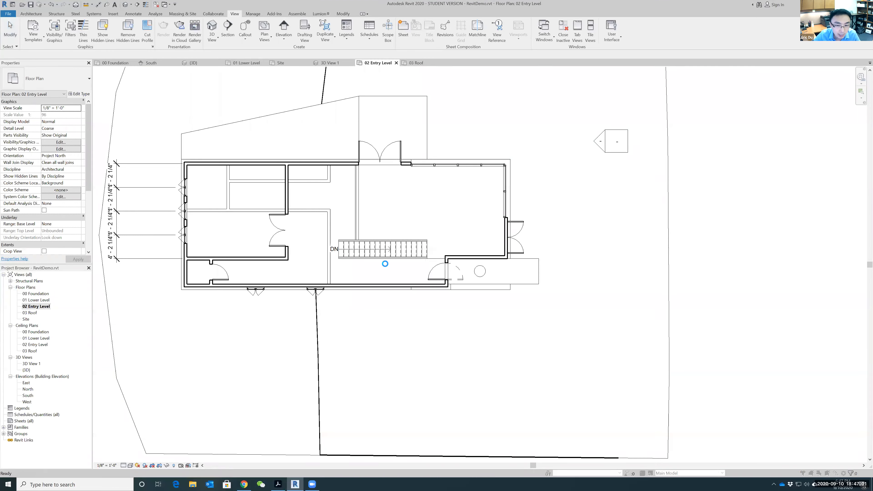
pyautogui.click(407, 224)
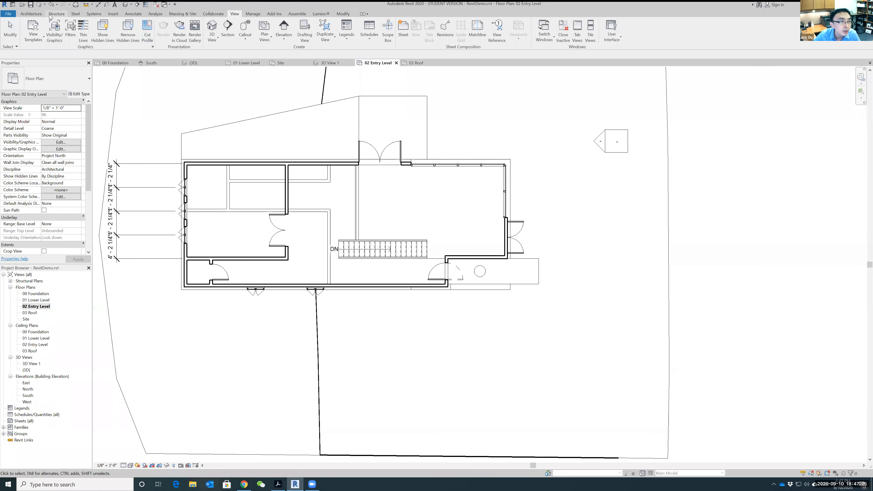
pyautogui.click(37, 16)
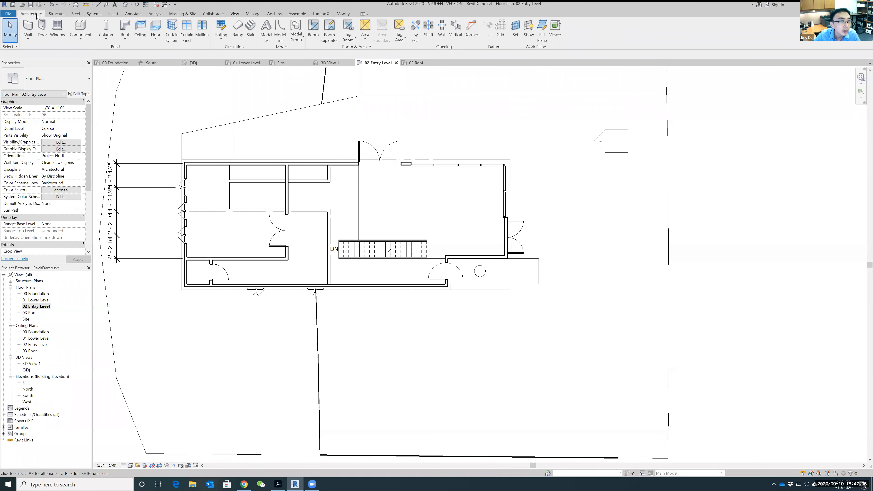
pyautogui.click(221, 25)
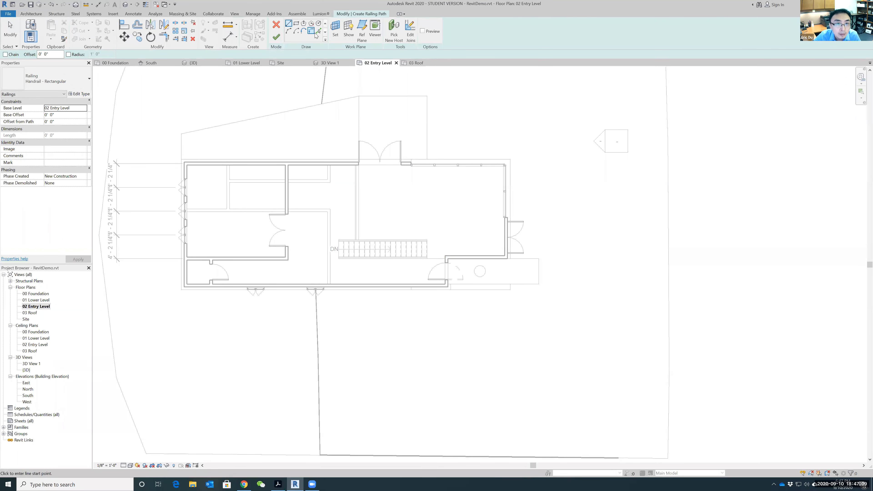
pyautogui.doubleClick(26, 54)
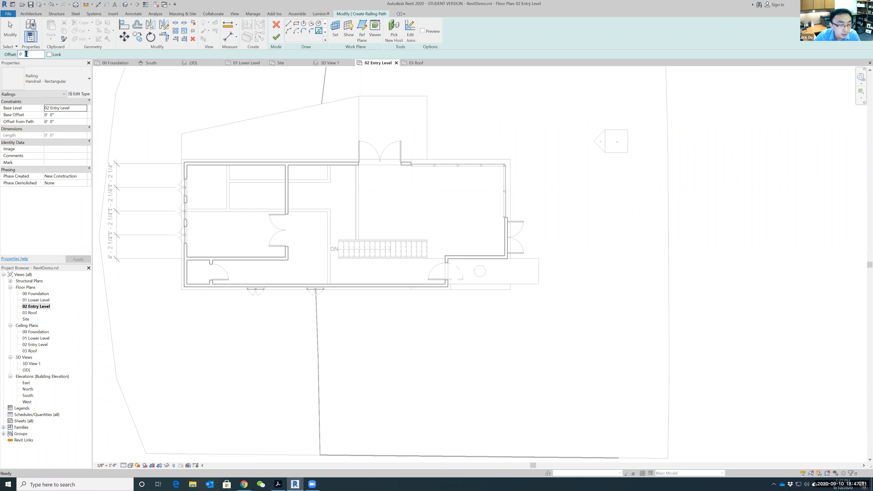
pyautogui.click(528, 264)
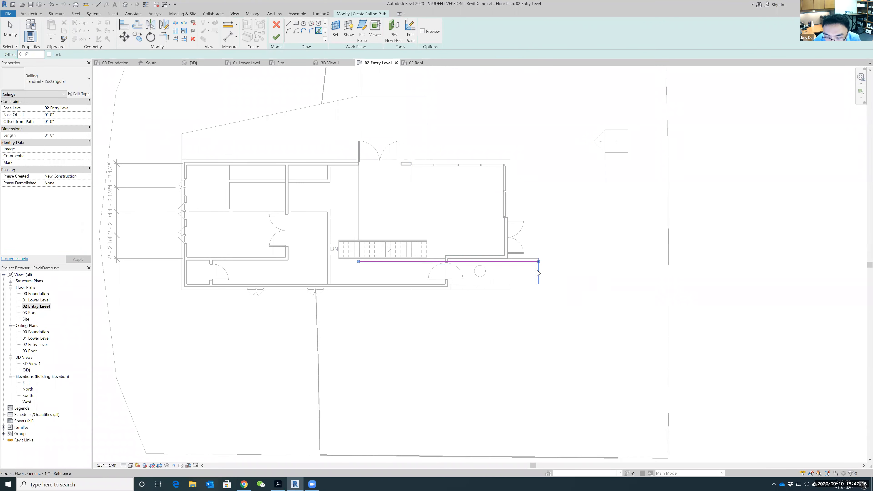
pyautogui.click(532, 285)
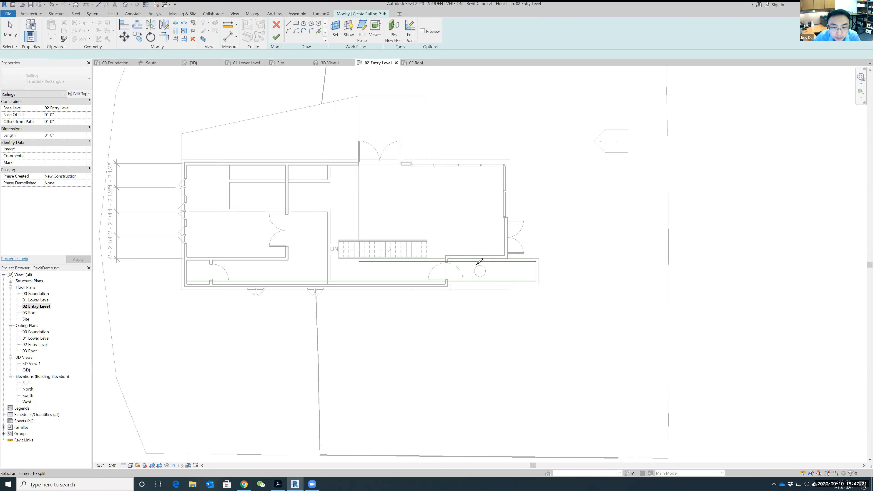
# - Split the two long path lines at the entry door wall, delete their interior portions and finish the slab's railing
pyautogui.scroll(5, 479, 263)
pyautogui.press('s')
pyautogui.press('l')
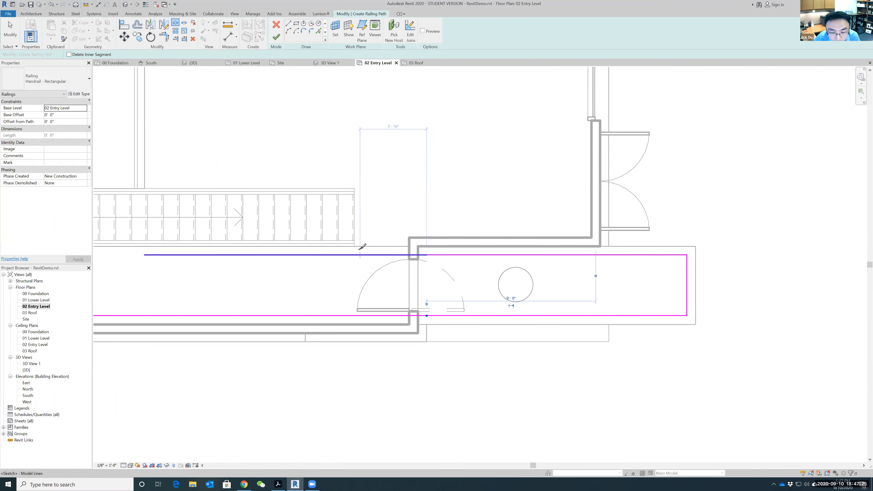
pyautogui.press('Escape')
pyautogui.click(347, 255)
pyautogui.press('Delete')
pyautogui.click(421, 316)
pyautogui.press('Delete')
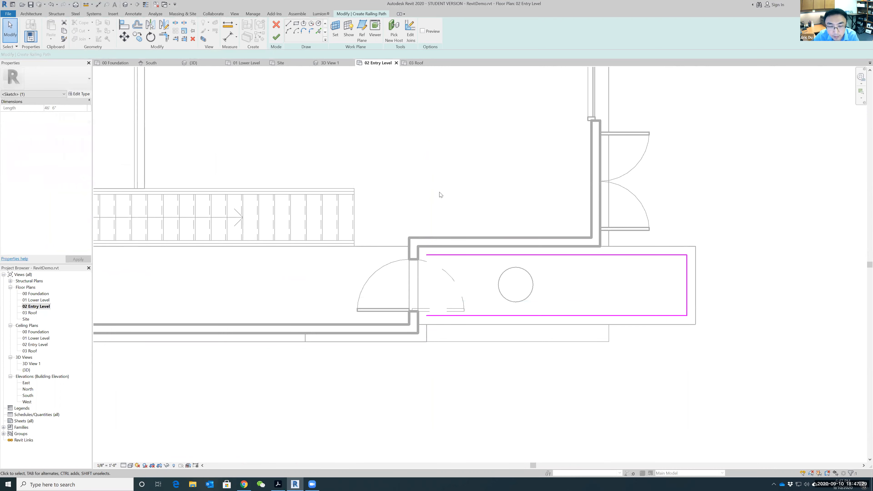
pyautogui.scroll(-1, 440, 195)
pyautogui.click(278, 39)
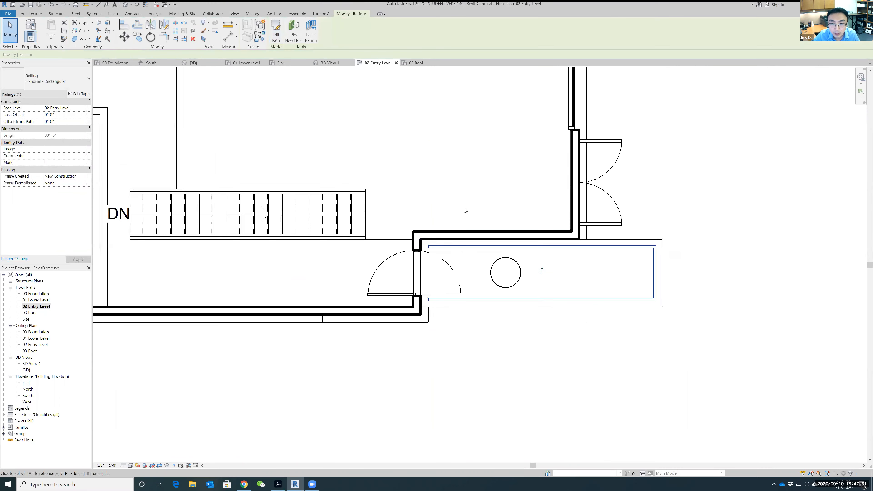
# - Create a second railing on the large terrace, offset 0' 6" inward from its sloped edge and the two outer edges by the double door
pyautogui.scroll(-2, 464, 207)
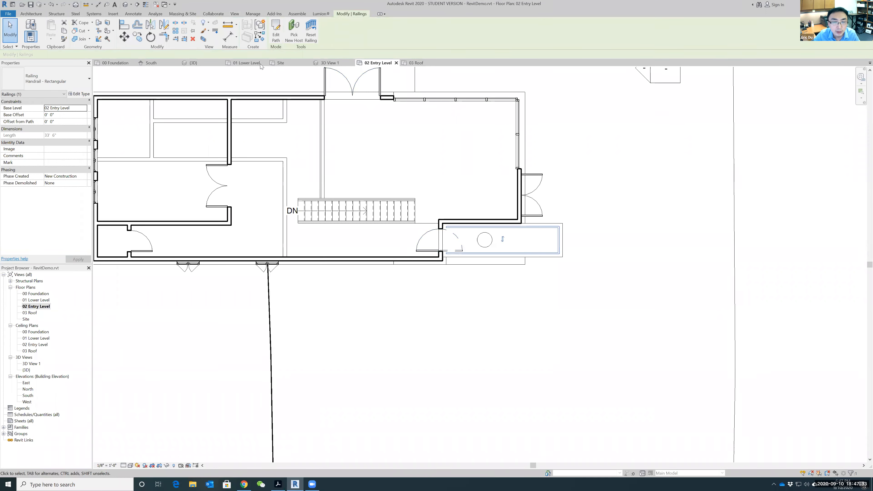
pyautogui.moveTo(422, 169); pyautogui.dragTo(496, 270, button='middle')
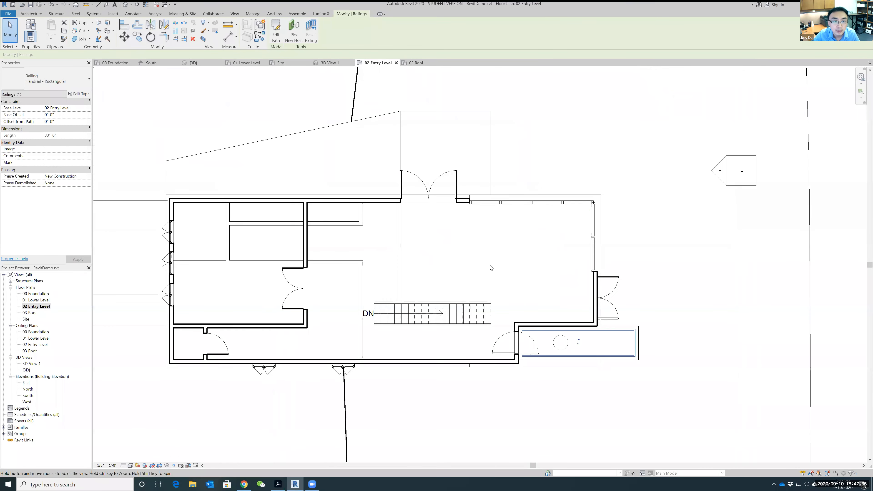
pyautogui.scroll(2, 473, 248)
pyautogui.scroll(-3, 273, 165)
pyautogui.scroll(3, 335, 184)
pyautogui.scroll(-1, 335, 186)
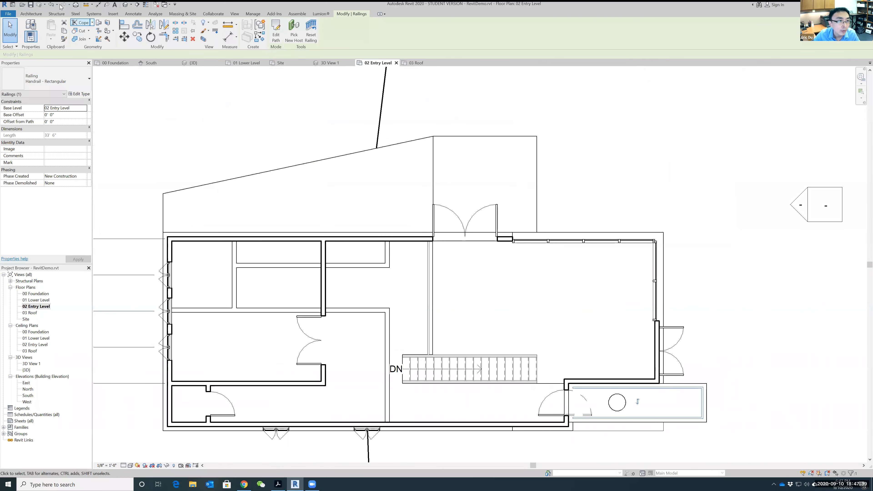
pyautogui.click(36, 15)
pyautogui.click(222, 37)
pyautogui.click(237, 48)
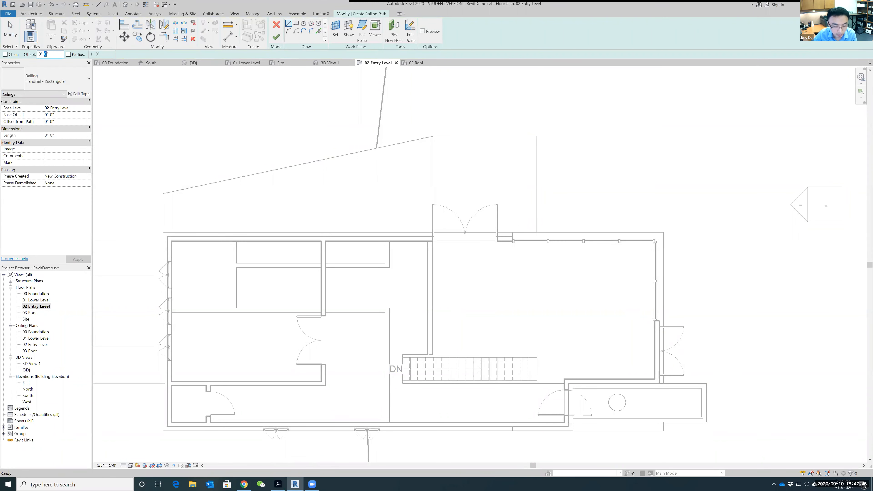
pyautogui.click(320, 161)
pyautogui.click(455, 138)
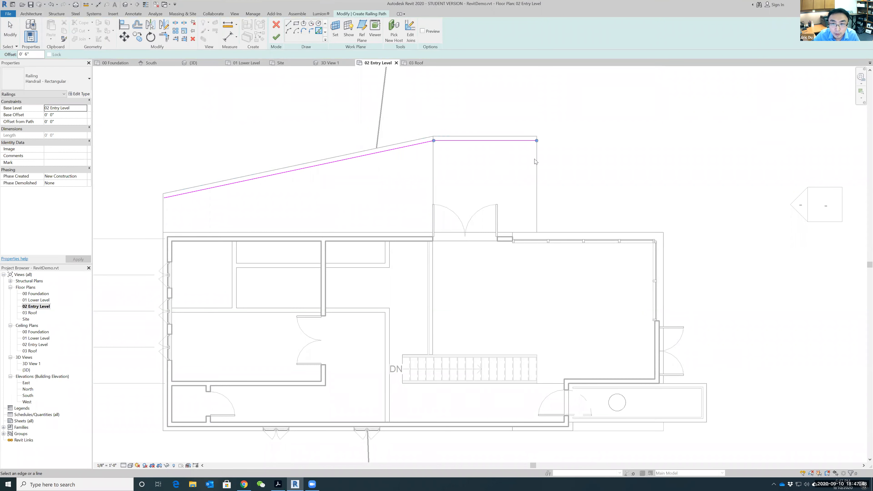
pyautogui.click(537, 172)
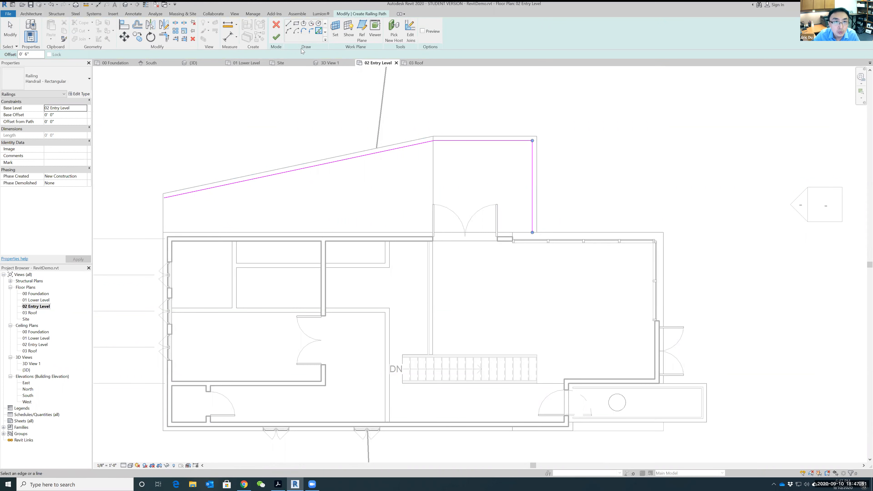
pyautogui.click(276, 36)
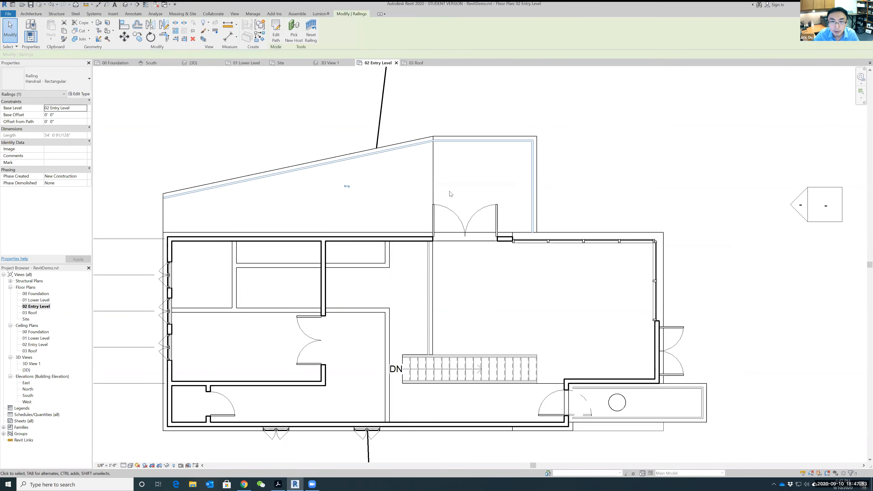
# - Switch to the default 3D view and reset the temporary hide/isolate to restore the roof
pyautogui.click(235, 14)
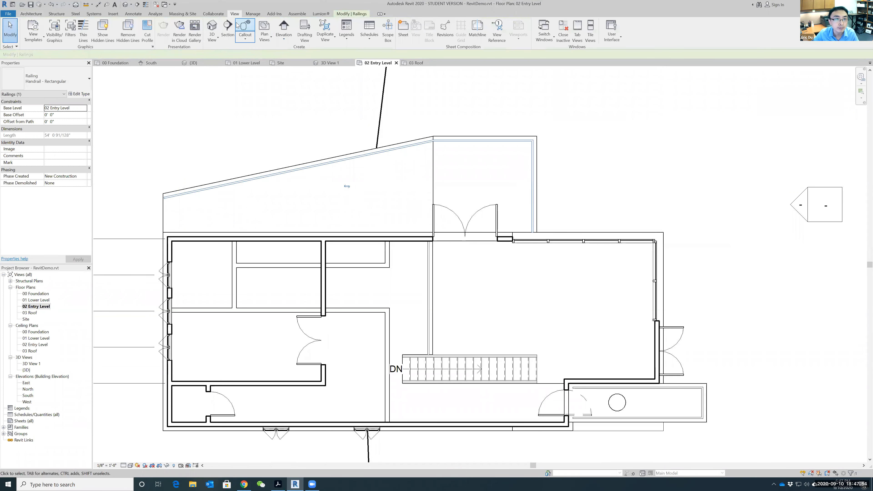
pyautogui.click(212, 30)
pyautogui.scroll(-3, 639, 312)
pyautogui.moveTo(776, 321); pyautogui.dragTo(605, 248, button='middle')
pyautogui.click(649, 302)
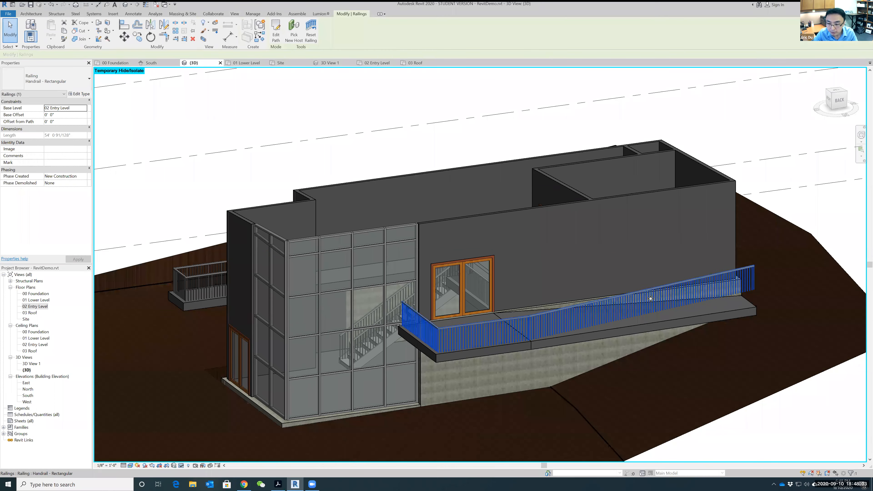
pyautogui.keyDown('shift'); pyautogui.moveTo(292, 142); pyautogui.dragTo(651, 263, button='middle'); pyautogui.keyUp('shift')
pyautogui.click(180, 466)
pyautogui.click(211, 458)
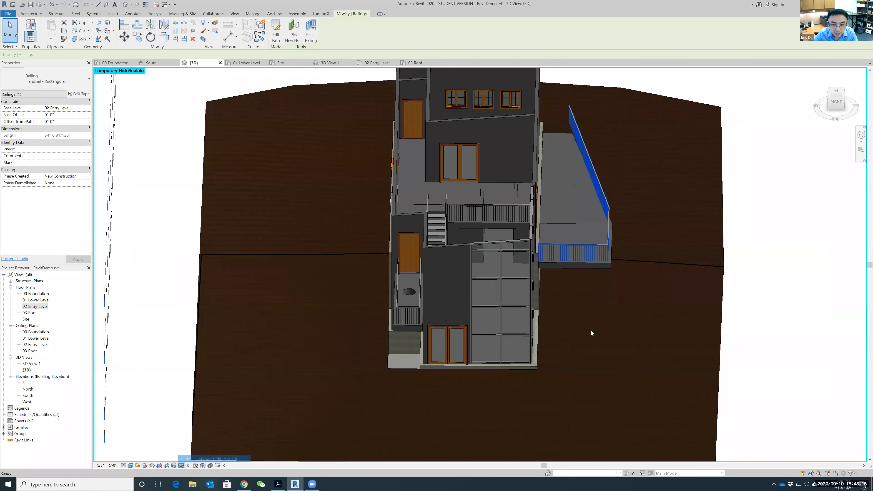
pyautogui.press('Escape')
# - Examine the complete house model with its terrace and entry slab railings from several sides in 3D
pyautogui.keyDown('shift'); pyautogui.moveTo(720, 318); pyautogui.dragTo(608, 239, button='middle'); pyautogui.keyUp('shift')
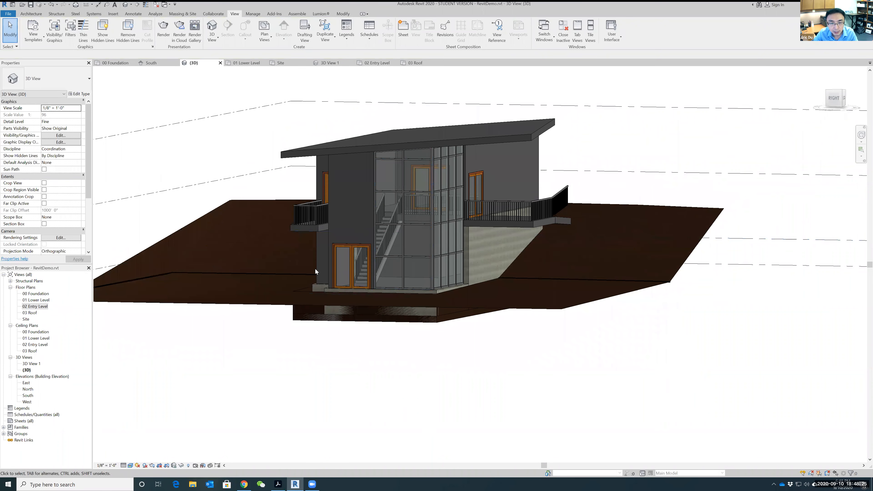
pyautogui.keyDown('shift'); pyautogui.moveTo(272, 270); pyautogui.dragTo(346, 273, button='middle'); pyautogui.keyUp('shift')
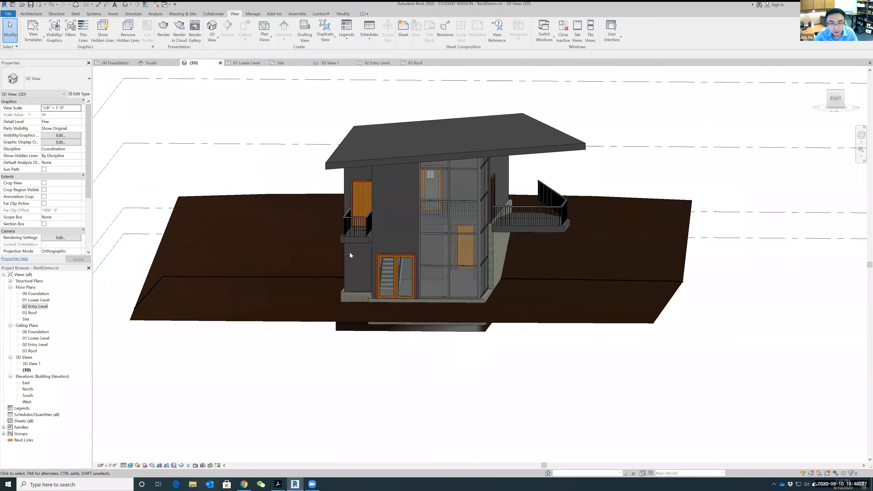
pyautogui.keyDown('shift'); pyautogui.moveTo(658, 298); pyautogui.dragTo(701, 320, button='middle'); pyautogui.keyUp('shift')
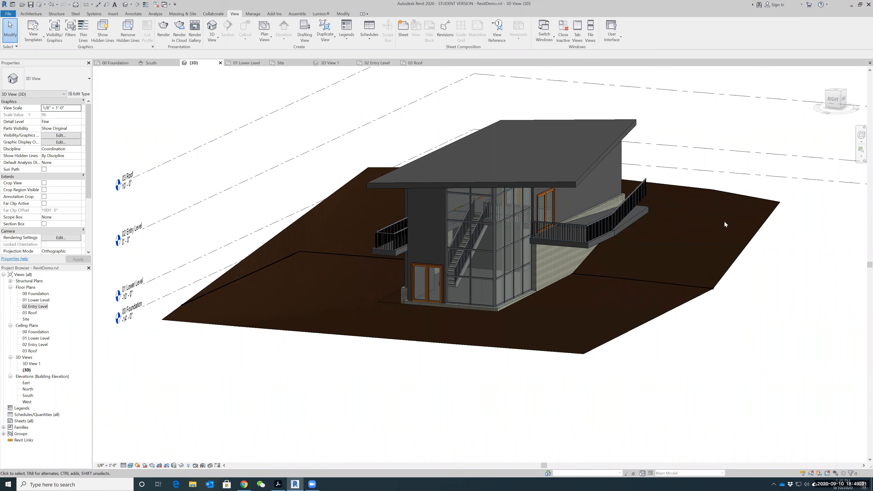
pyautogui.moveTo(780, 274); pyautogui.dragTo(742, 330, button='middle')
pyautogui.scroll(1, 647, 289)
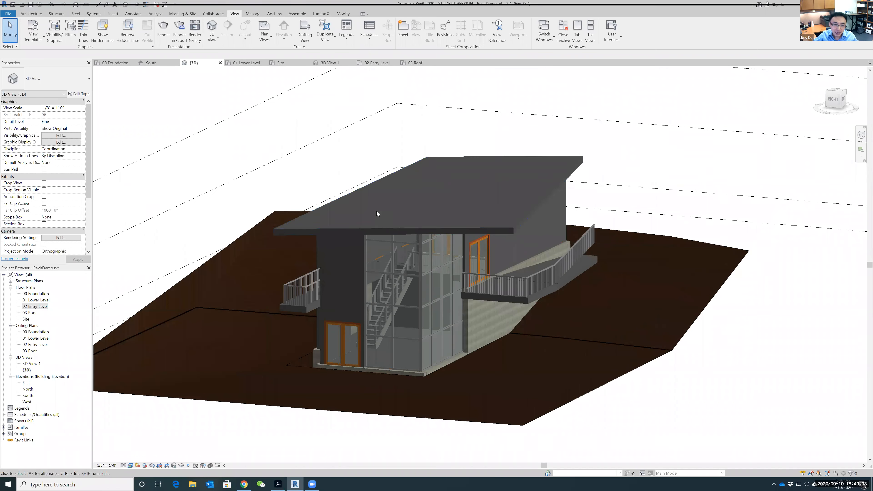
# - Switch to Chrome, go to the course's Week 1 Lab Tutorial - Revit Architecture A page and open the graduate students' BIM trace tutorial PDF
pyautogui.click(244, 484)
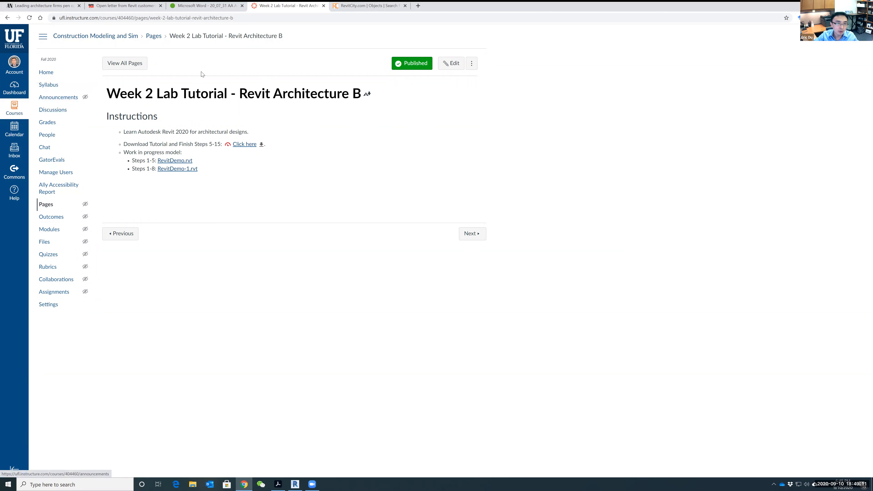
pyautogui.click(47, 73)
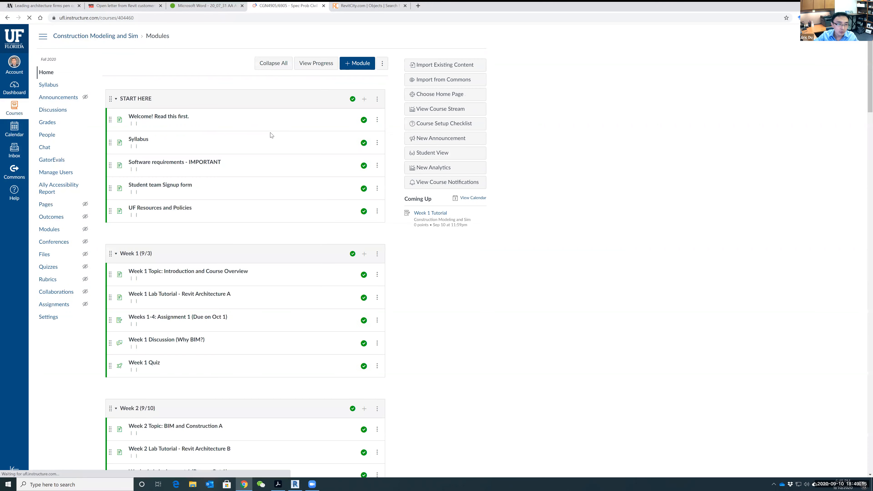
pyautogui.scroll(-2, 244, 239)
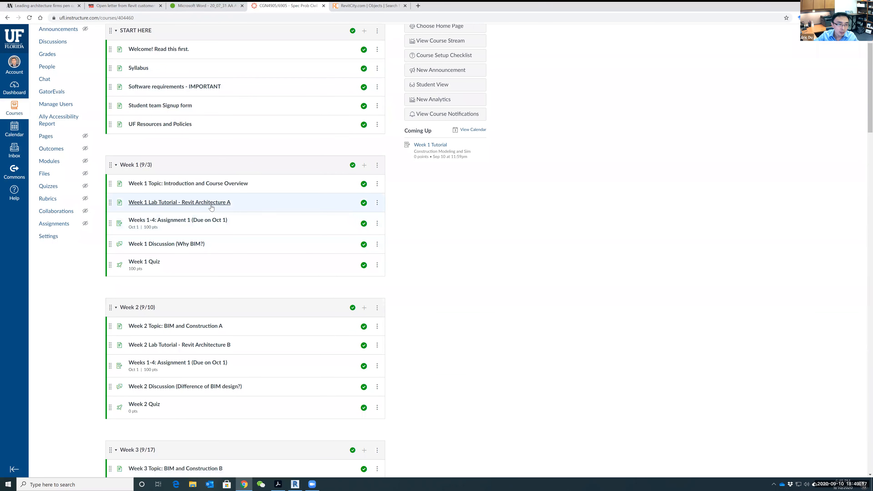
pyautogui.click(188, 205)
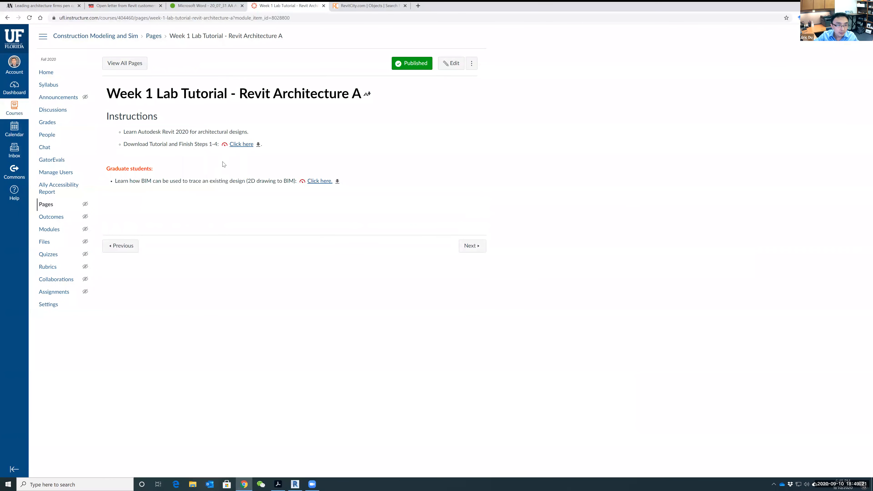
pyautogui.click(320, 181)
pyautogui.click(40, 474)
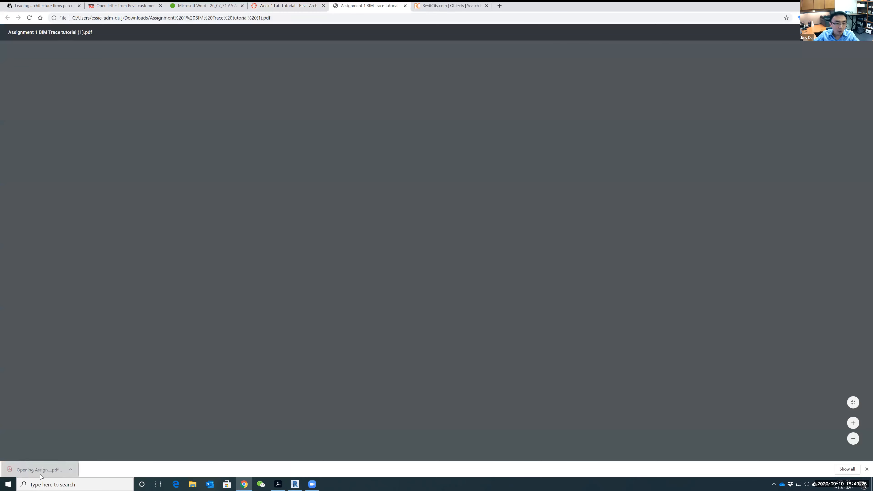
# - Review the tutorial's instructions on inserting a PDF drawing into a new project and rescaling it with a reference line
pyautogui.scroll(-8, 432, 217)
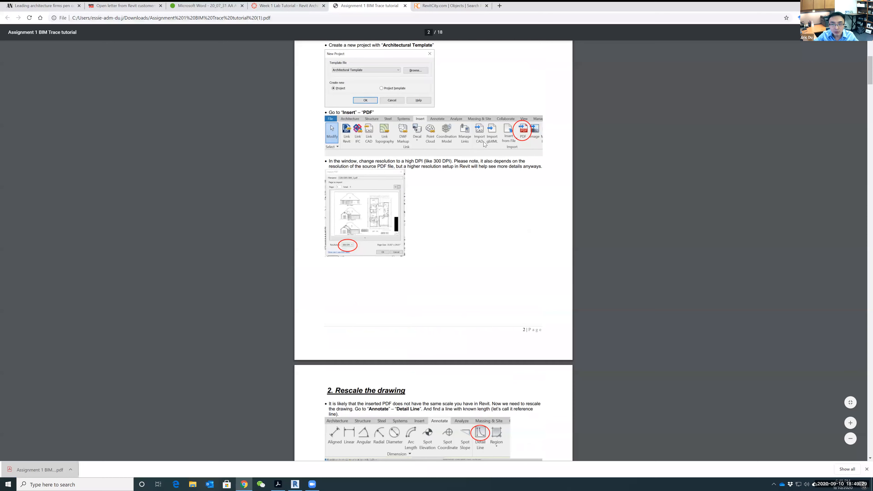
pyautogui.scroll(2, 484, 141)
pyautogui.scroll(-6, 413, 251)
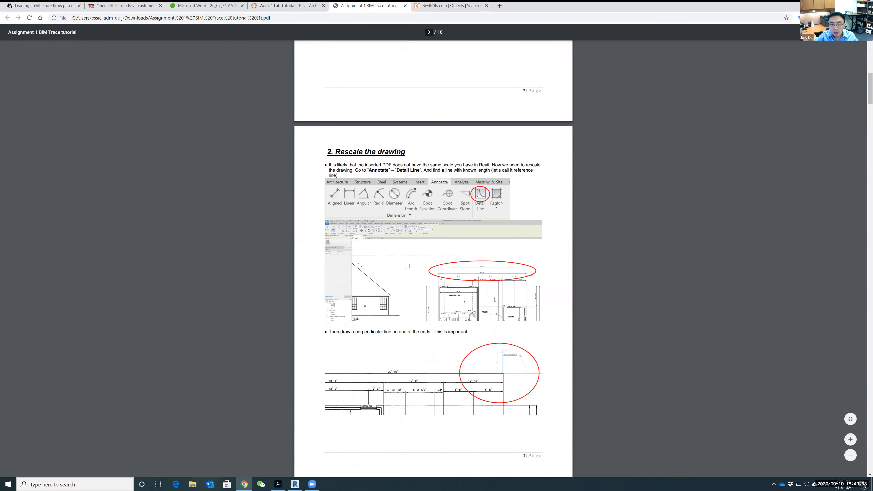
pyautogui.keyDown('ctrl'); pyautogui.scroll(2, 495, 299); pyautogui.keyUp('ctrl')
pyautogui.scroll(-2, 497, 234)
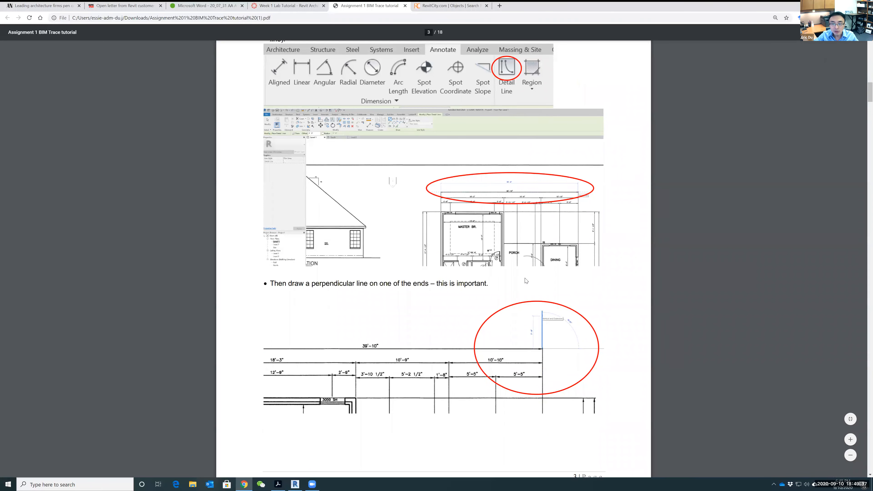
pyautogui.scroll(-1, 526, 292)
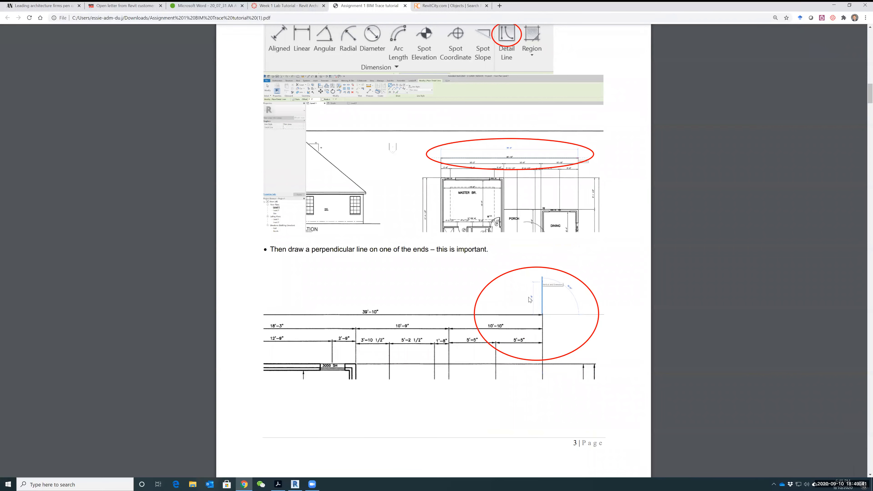
pyautogui.scroll(20, 530, 299)
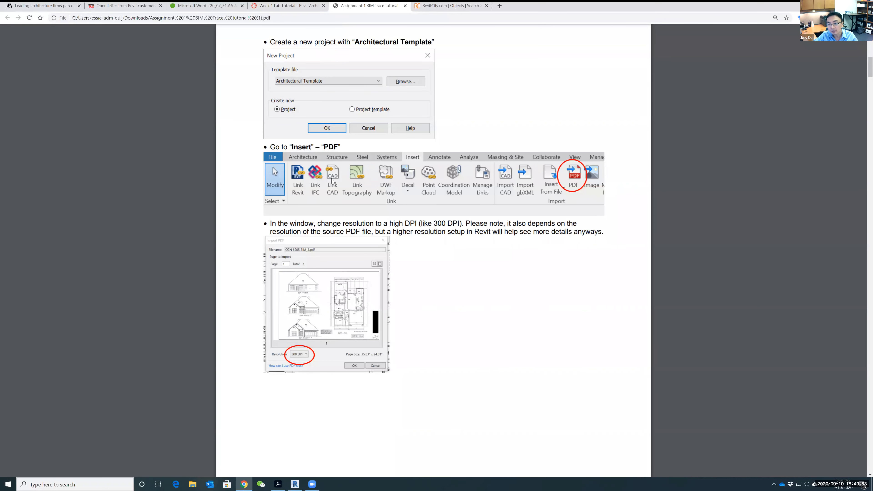
pyautogui.scroll(-5, 536, 312)
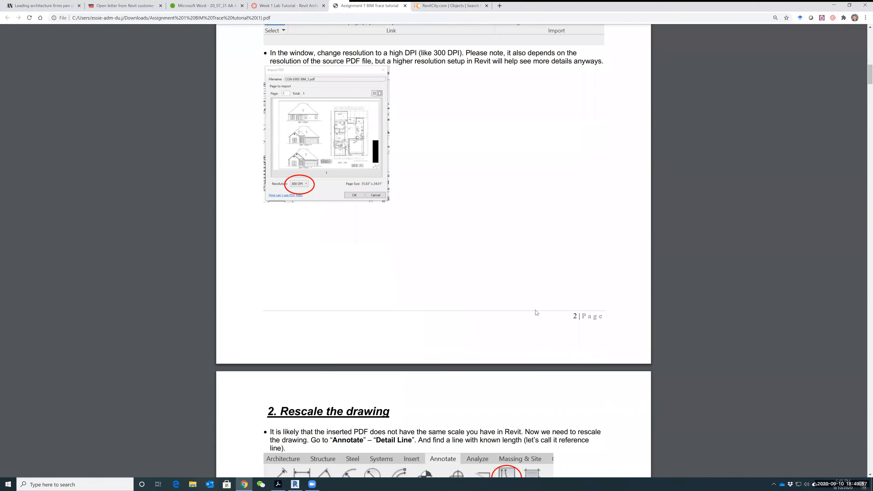
# - Read the tutorial's section on rescaling the drawing, from the perpendicular detail lines and pick offset to the check of the reference line's length
pyautogui.scroll(-10, 537, 312)
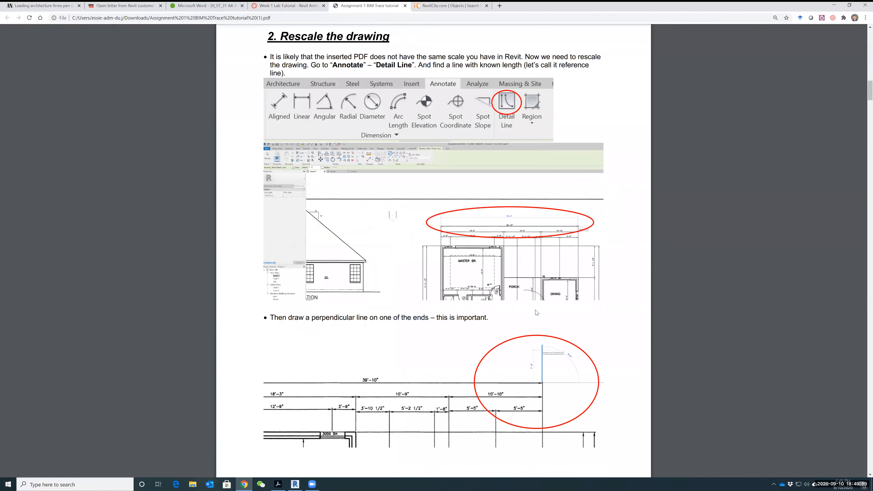
pyautogui.scroll(-9, 536, 312)
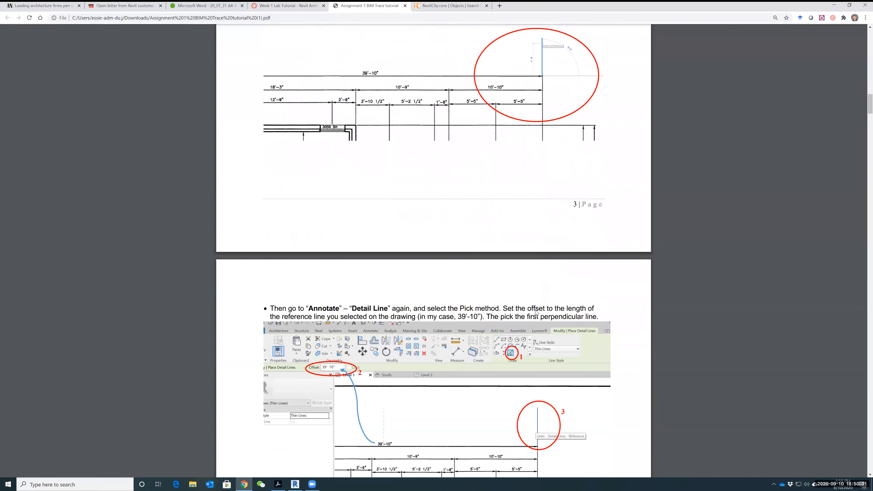
pyautogui.scroll(-5, 536, 312)
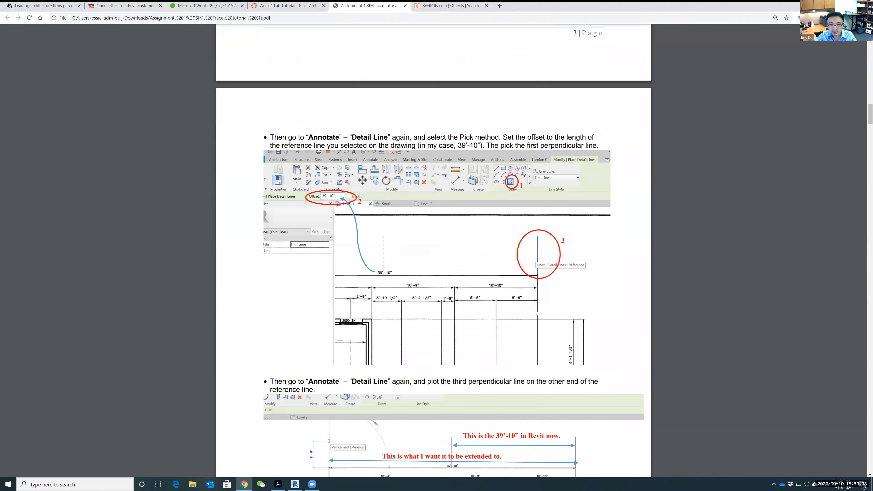
pyautogui.scroll(-5, 536, 312)
pyautogui.scroll(1, 531, 329)
pyautogui.scroll(-20, 531, 328)
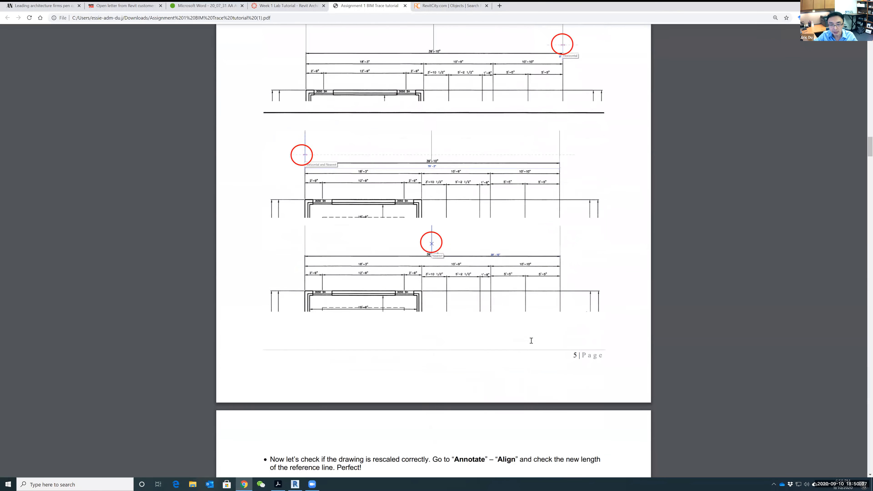
pyautogui.scroll(-13, 531, 340)
pyautogui.scroll(-10, 484, 320)
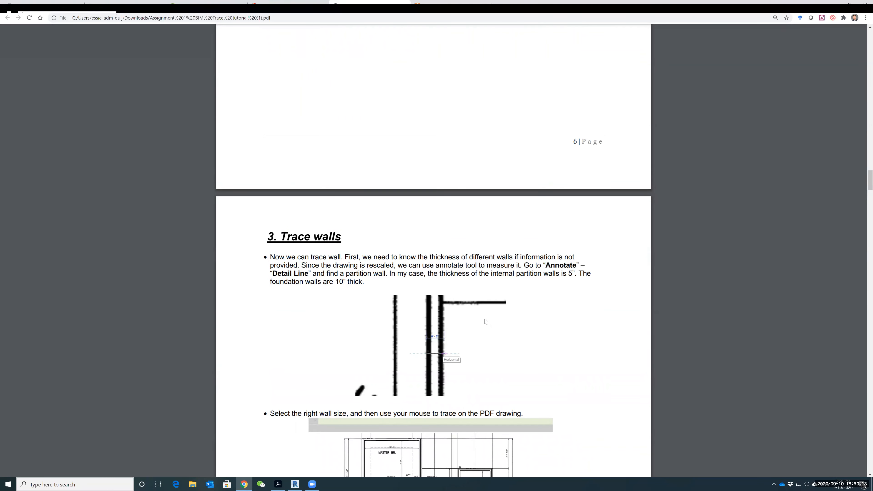
# - Review the Trace walls section, covering wall thickness measurement, tracing on the PDF, the Visibility/Graphics line override and the finished wall model
pyautogui.scroll(-8, 485, 320)
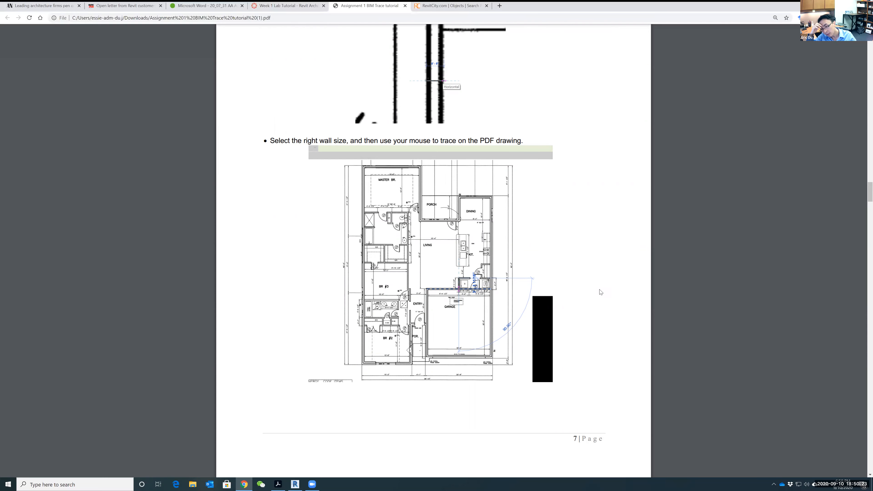
pyautogui.scroll(9, 548, 289)
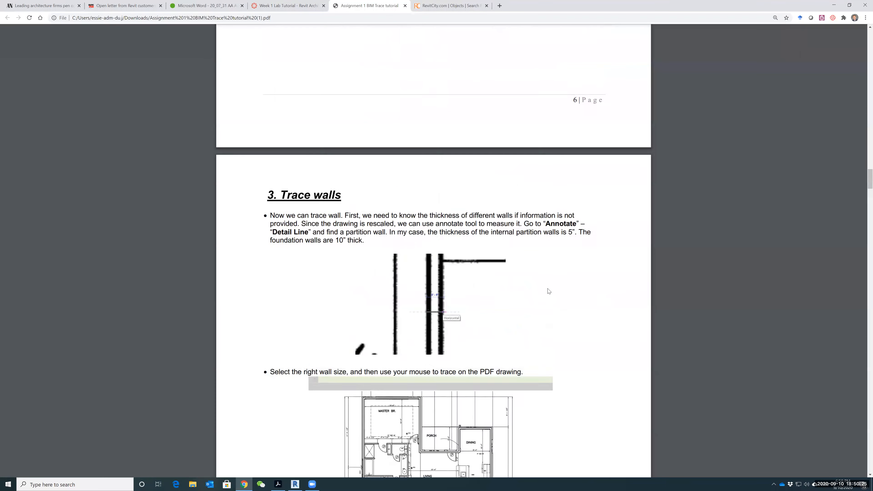
pyautogui.scroll(-9, 512, 294)
pyautogui.scroll(-10, 513, 296)
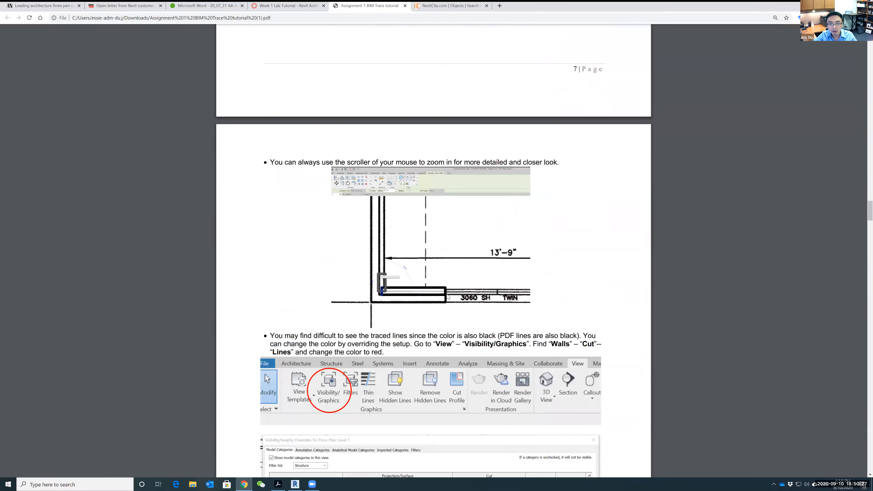
pyautogui.scroll(-8, 427, 243)
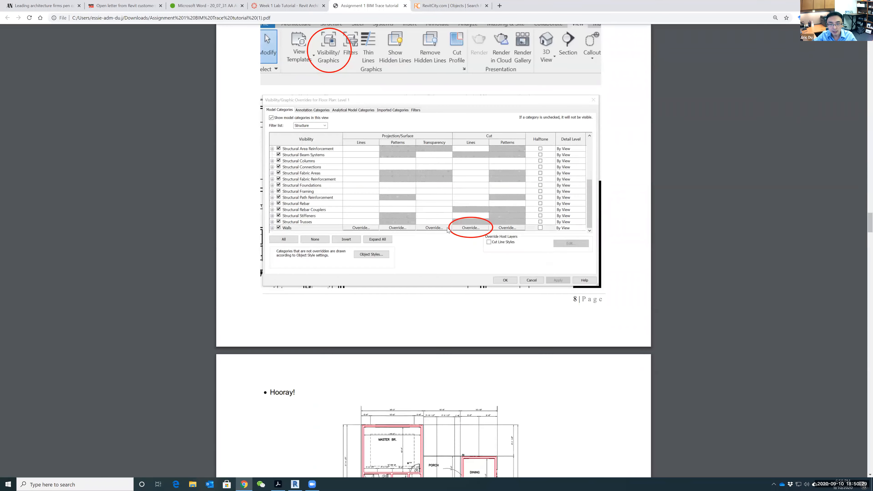
pyautogui.scroll(-6, 462, 234)
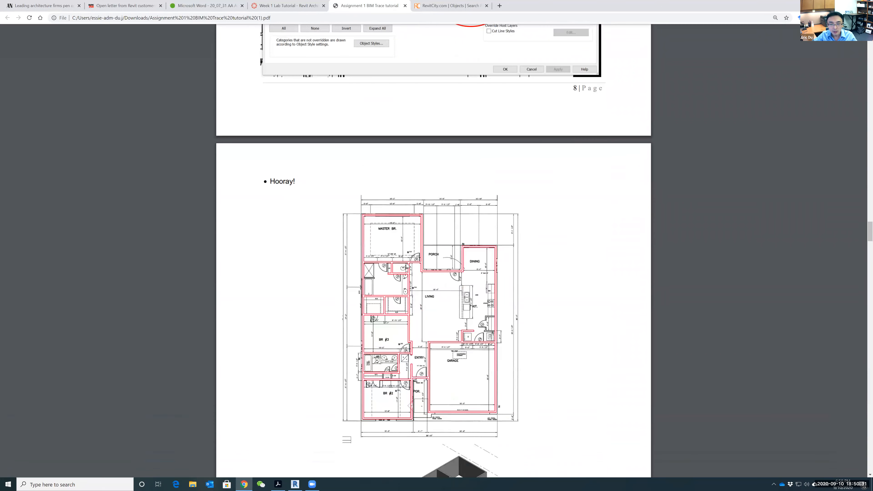
pyautogui.scroll(4, 413, 175)
pyautogui.scroll(-3, 453, 263)
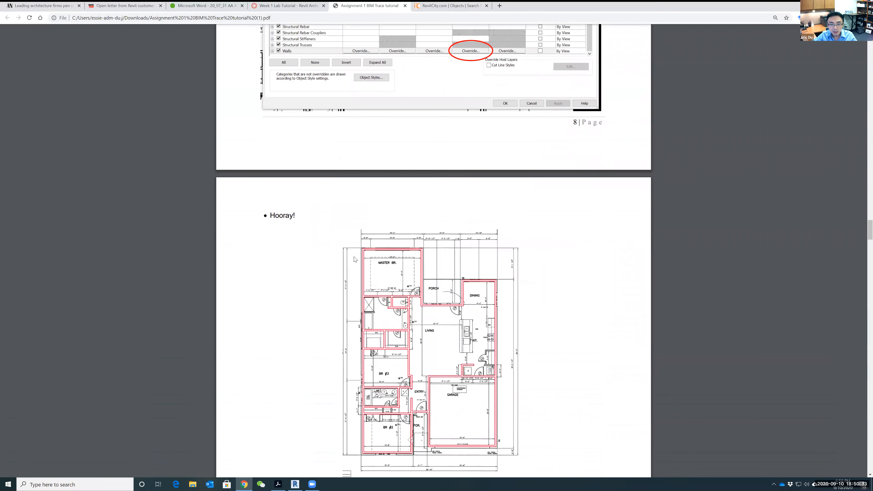
pyautogui.scroll(-2, 457, 334)
pyautogui.scroll(-2, 429, 267)
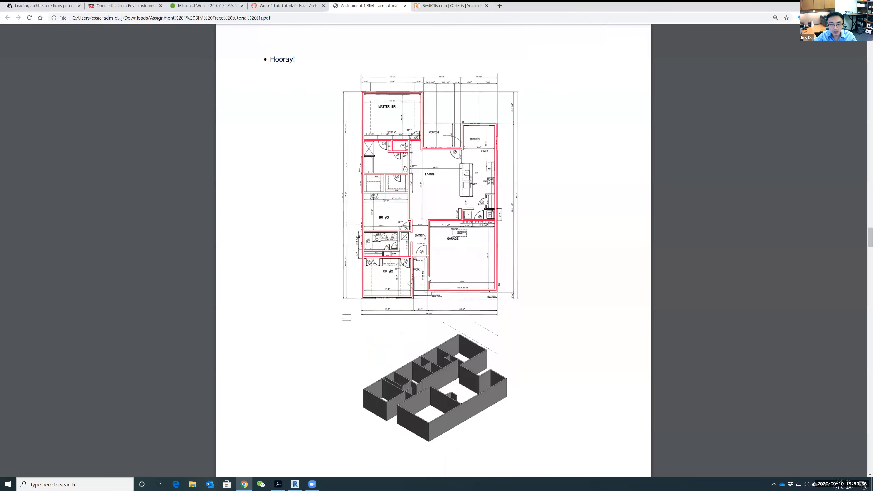
pyautogui.scroll(1, 536, 251)
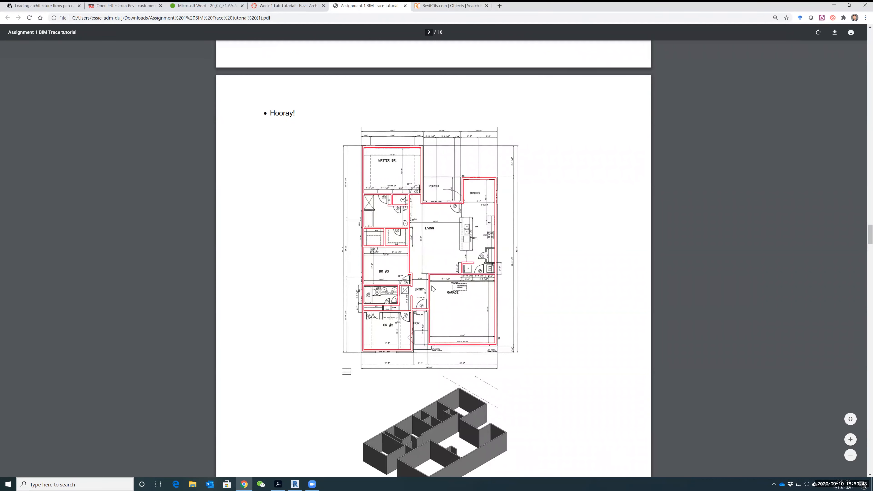
# - Review the Create elevated ceiling section, from the two ceiling levels and boundary opening to the ceiling material, gap walls and rendered room
pyautogui.scroll(-15, 549, 350)
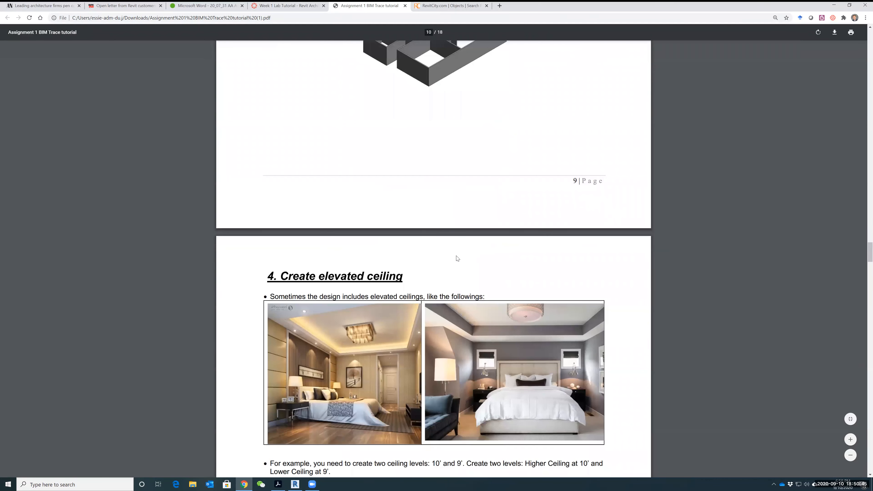
pyautogui.scroll(-4, 355, 284)
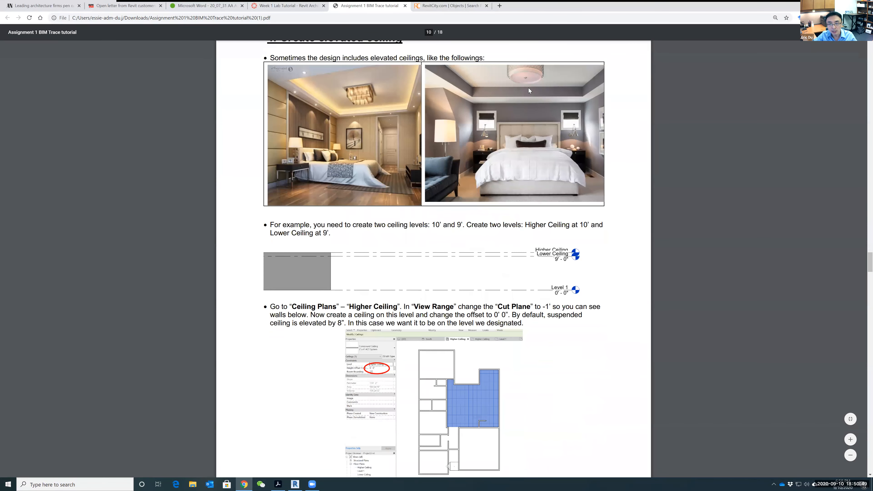
pyautogui.scroll(2, 475, 130)
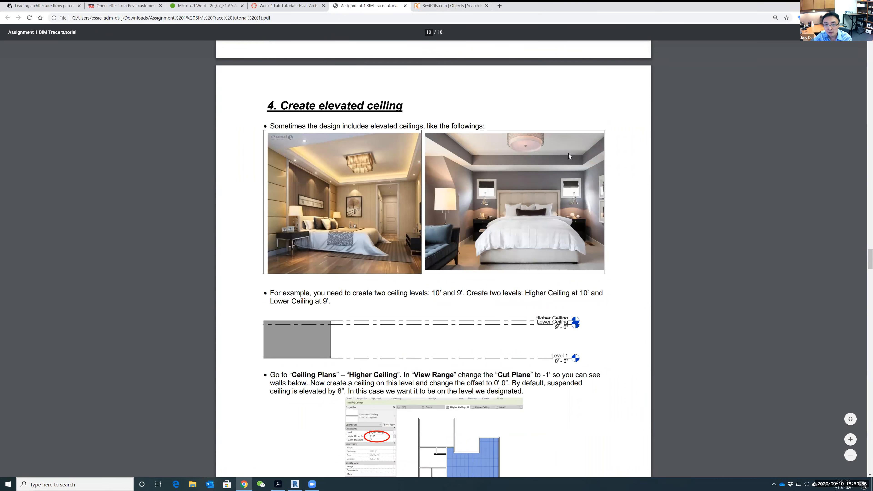
pyautogui.scroll(-3, 539, 157)
pyautogui.scroll(-2, 505, 224)
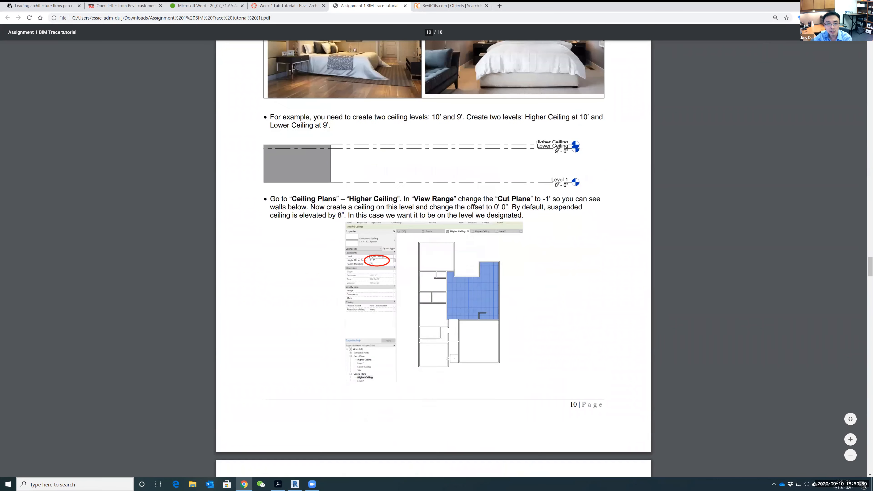
pyautogui.scroll(-2, 516, 263)
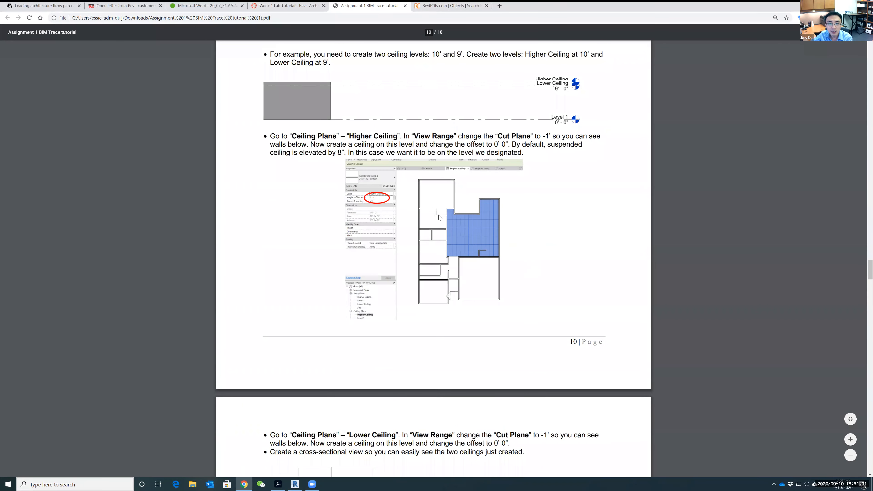
pyautogui.scroll(-4, 461, 255)
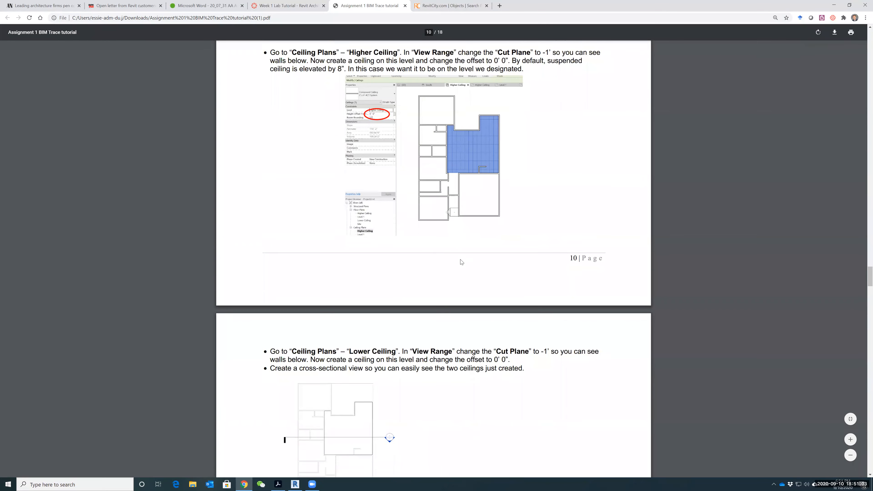
pyautogui.scroll(-14, 461, 261)
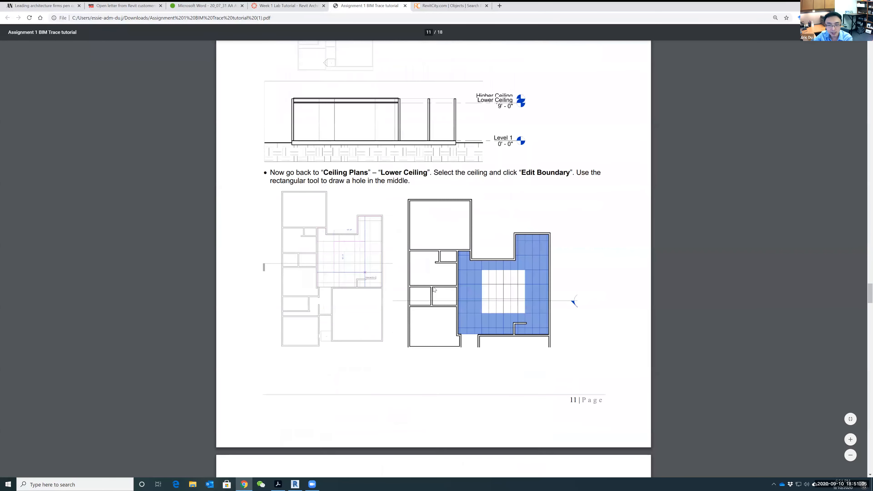
pyautogui.scroll(-3, 311, 362)
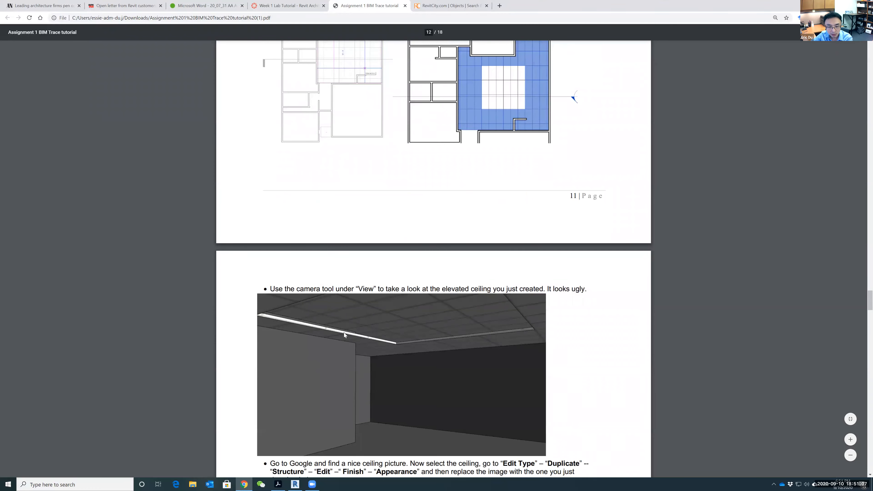
pyautogui.scroll(-16, 396, 335)
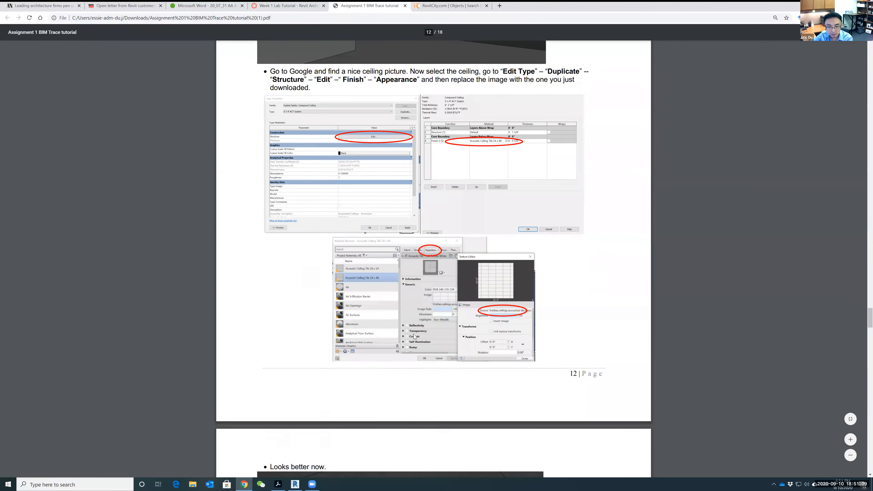
pyautogui.scroll(-10, 414, 334)
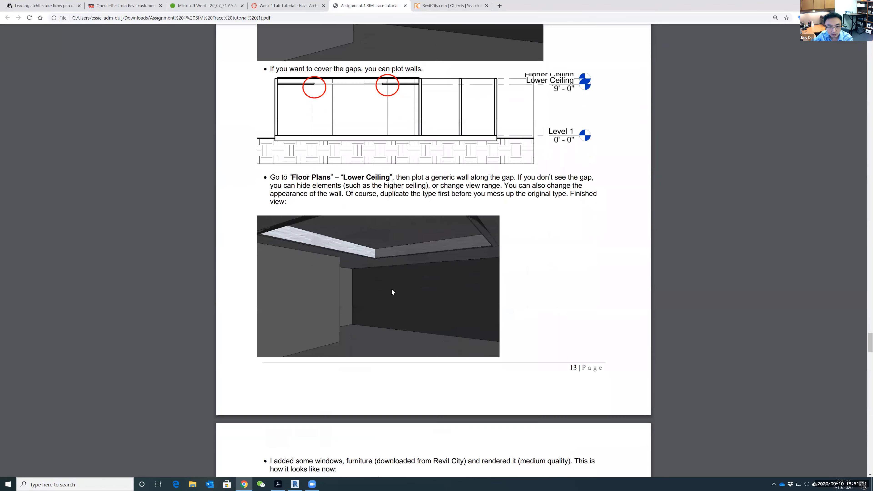
pyautogui.scroll(-8, 341, 304)
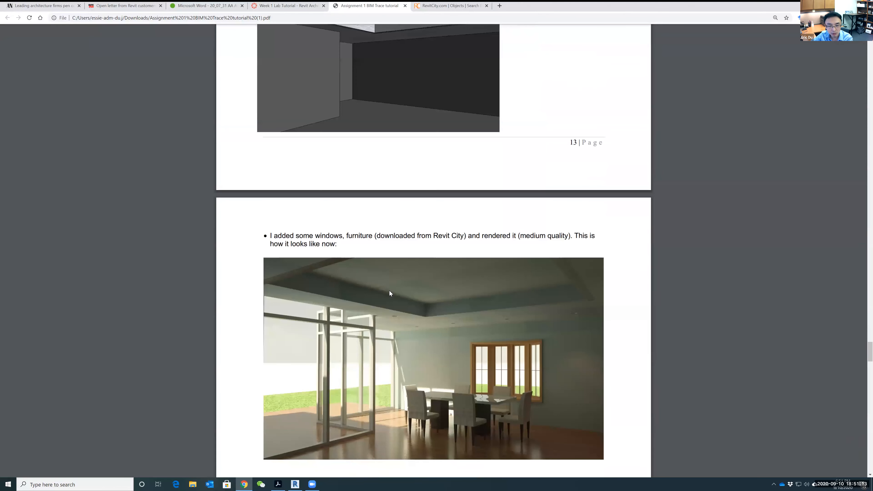
pyautogui.scroll(-3, 399, 302)
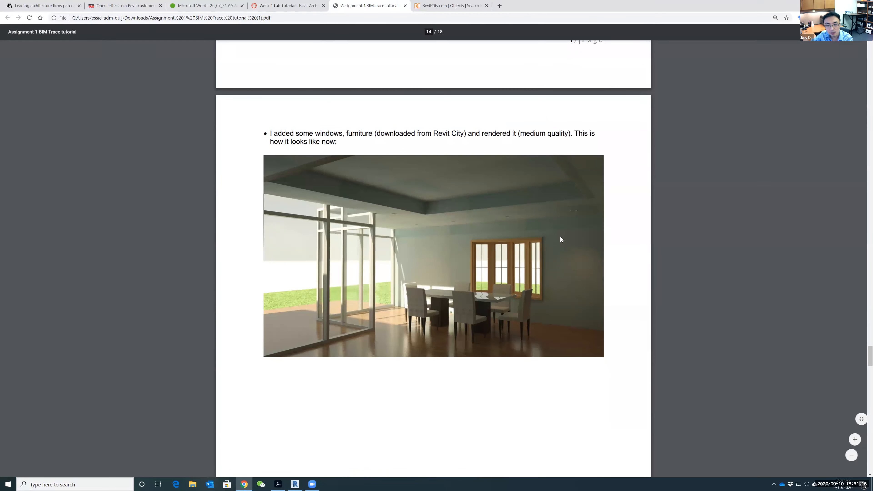
# - Review the Create a complex roof section, covering boundary lines, trimming, gable fronts, slope corrections and the video links on the final page
pyautogui.scroll(-3, 529, 319)
pyautogui.scroll(-12, 529, 322)
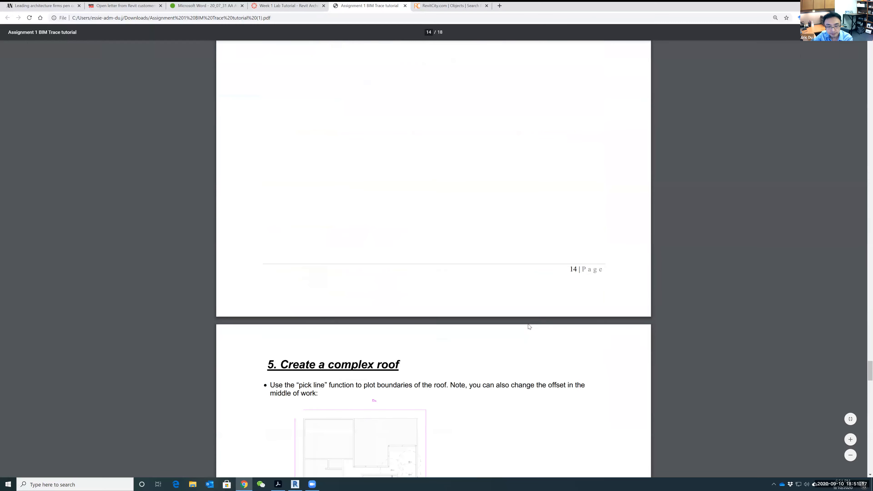
pyautogui.scroll(-4, 387, 297)
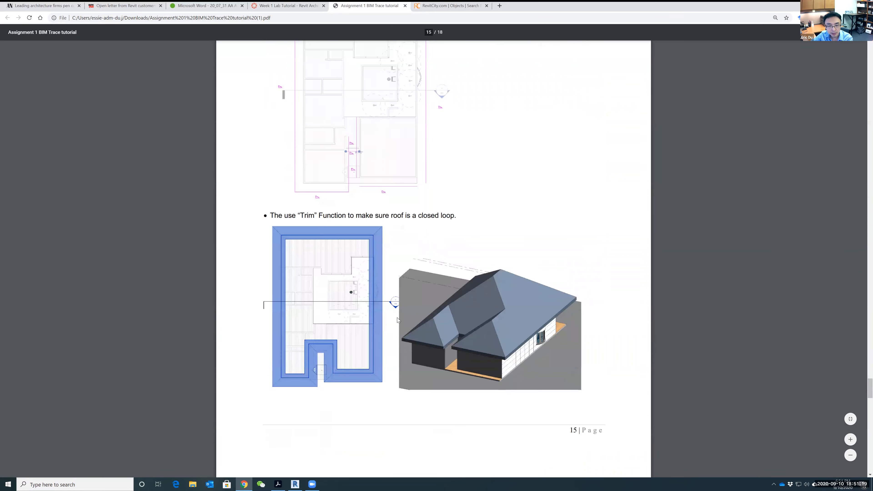
pyautogui.scroll(-13, 422, 333)
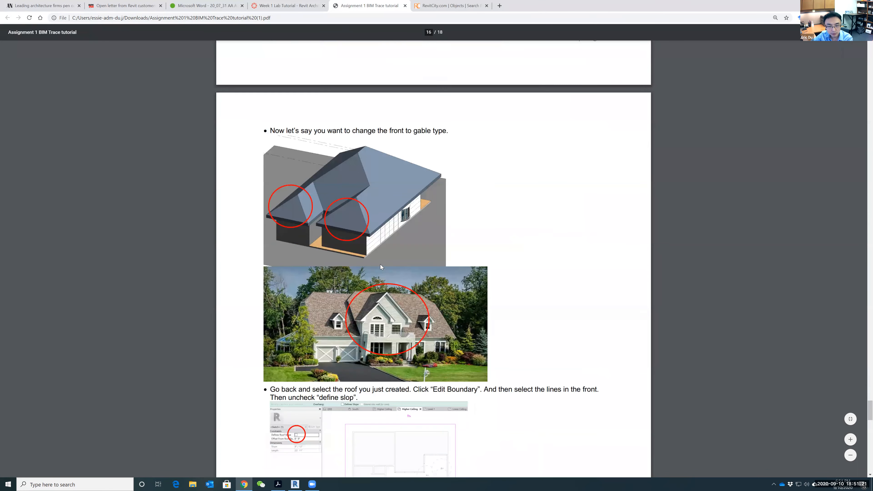
pyautogui.scroll(-12, 456, 322)
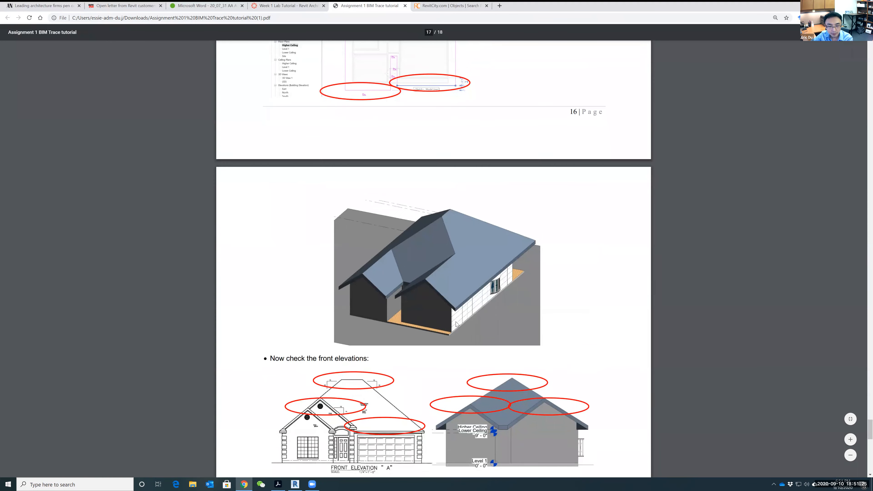
pyautogui.scroll(-3, 338, 276)
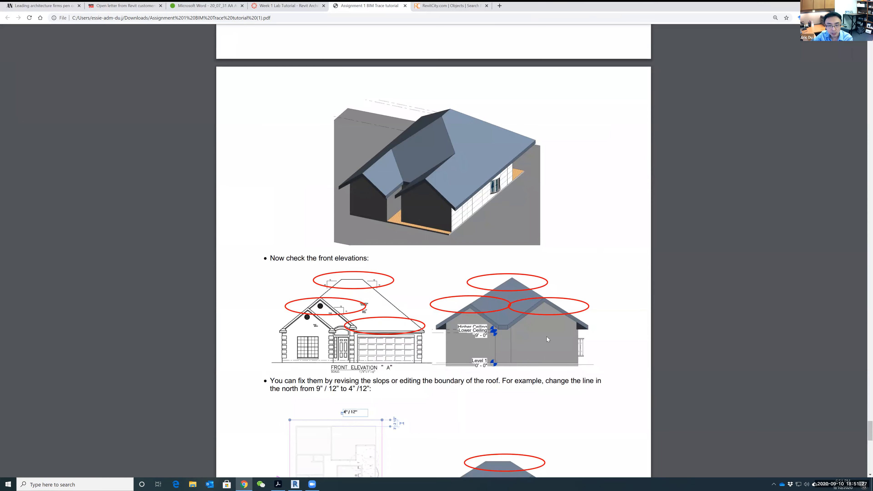
pyautogui.scroll(-4, 548, 339)
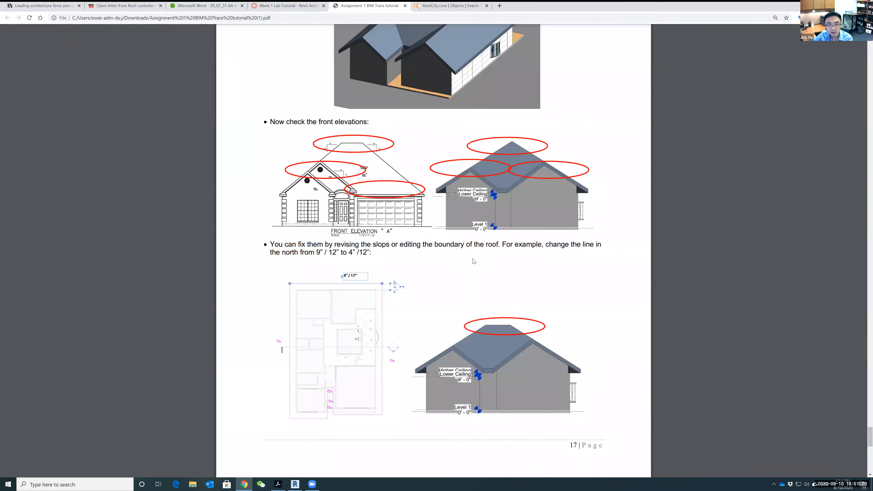
pyautogui.scroll(-11, 481, 308)
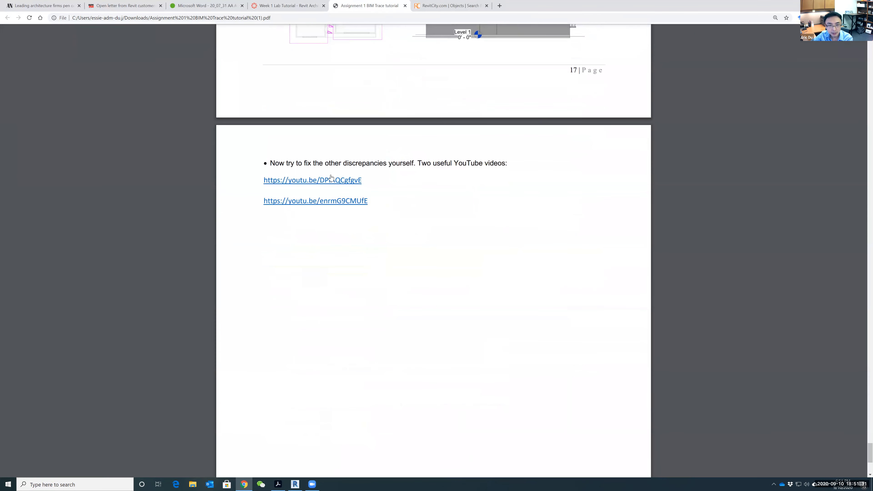
pyautogui.scroll(-6, 351, 257)
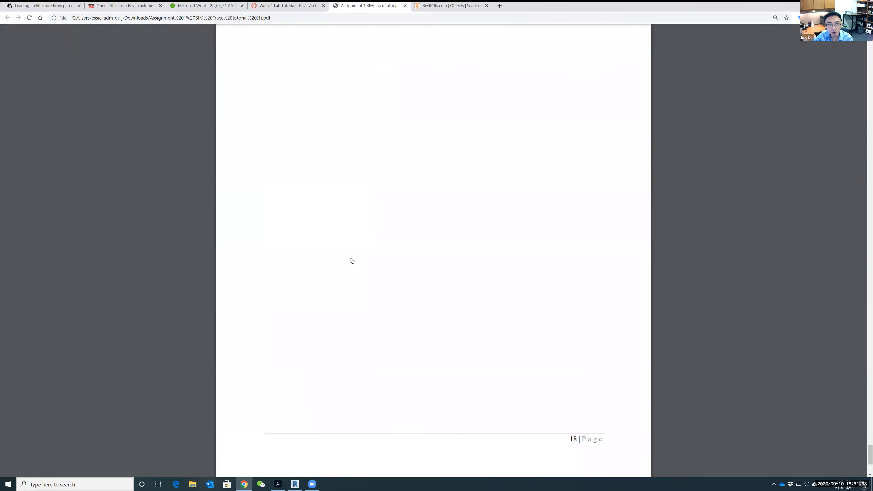
pyautogui.scroll(11, 351, 260)
pyautogui.scroll(20, 351, 261)
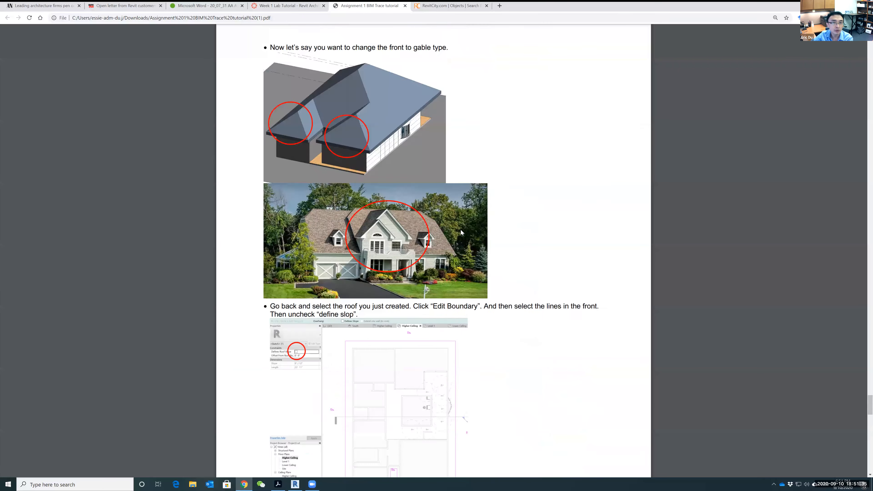
# - Bring up the RevitCity page with the door search results
pyautogui.click(188, 8)
pyautogui.click(124, 6)
pyautogui.click(436, 7)
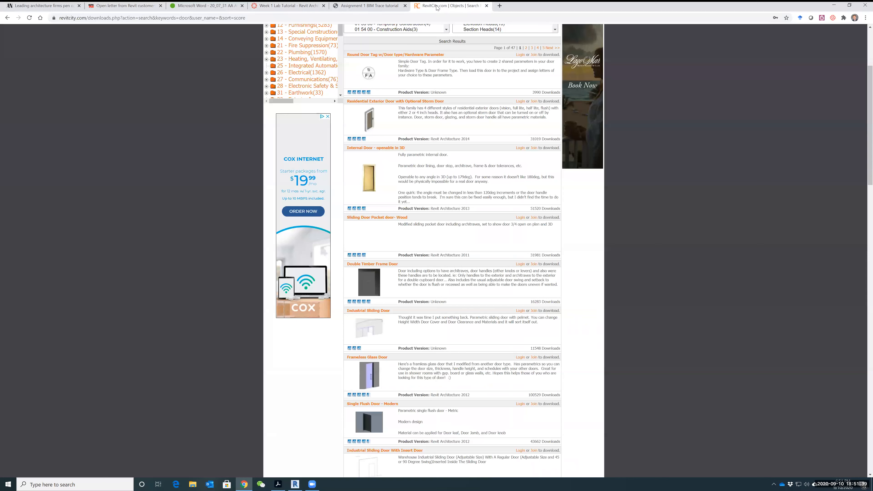
# - Switch to Revit and examine the house's roof, curtain walls, stair and balcony railings from several angles in the 3D view
pyautogui.click(294, 484)
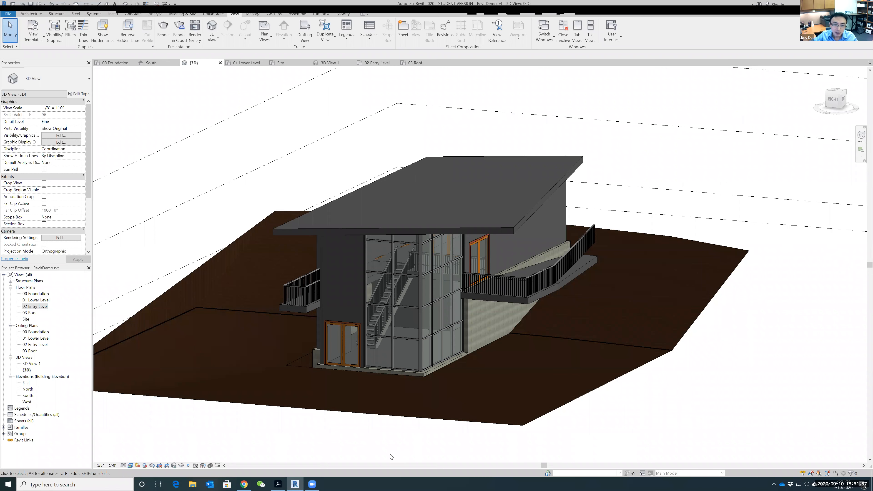
pyautogui.keyDown('shift'); pyautogui.moveTo(389, 426); pyautogui.dragTo(400, 377, button='middle'); pyautogui.keyUp('shift')
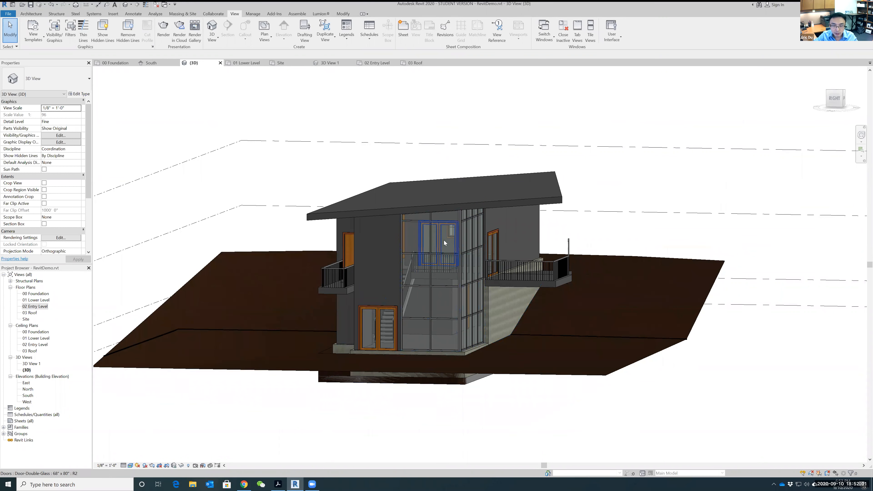
pyautogui.keyDown('shift'); pyautogui.moveTo(579, 332); pyautogui.dragTo(423, 392, button='middle'); pyautogui.keyUp('shift')
pyautogui.keyDown('shift'); pyautogui.moveTo(483, 342); pyautogui.dragTo(521, 337, button='middle'); pyautogui.keyUp('shift')
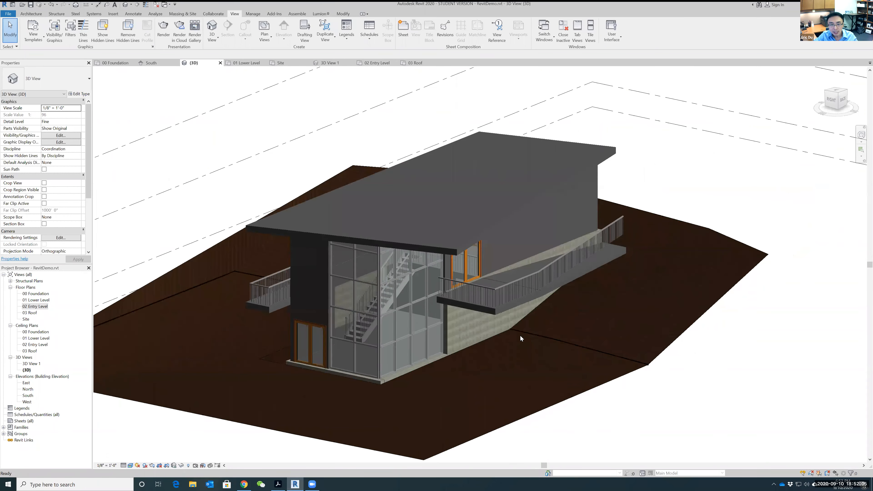
pyautogui.keyDown('shift'); pyautogui.moveTo(302, 414); pyautogui.dragTo(446, 330, button='middle'); pyautogui.keyUp('shift')
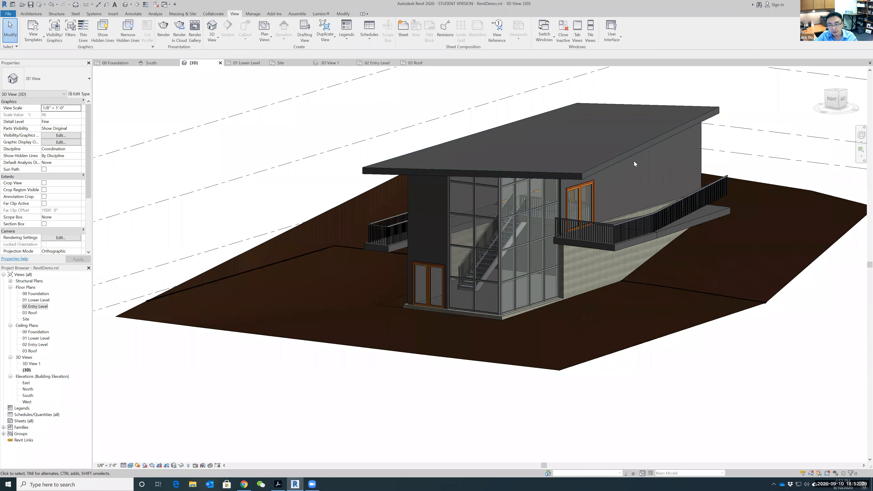
pyautogui.moveTo(462, 306); pyautogui.dragTo(353, 360, button='middle')
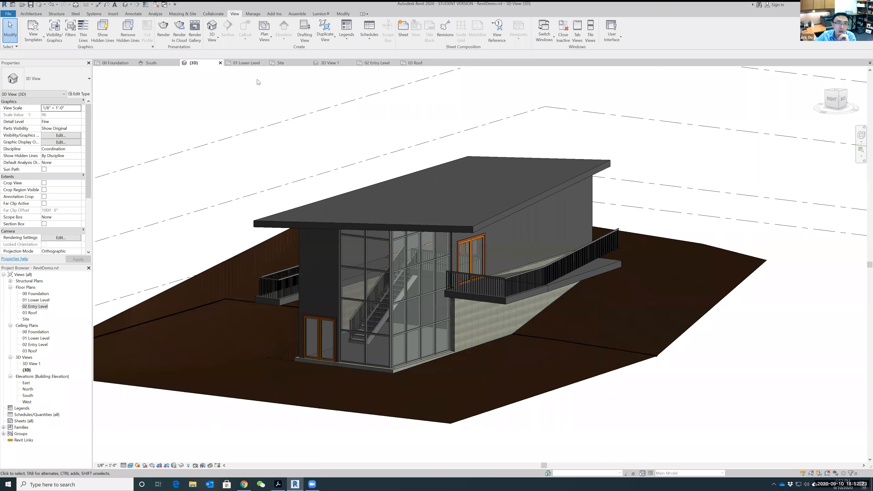
# - Switch to Chrome and review the rendered dining room on page 14 of the BIM Trace tutorial PDF
pyautogui.click(243, 484)
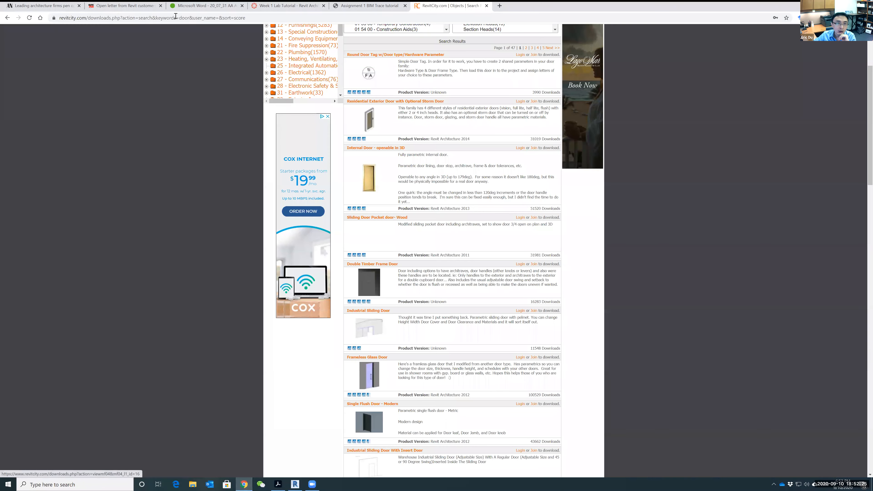
pyautogui.click(186, 5)
pyautogui.click(130, 6)
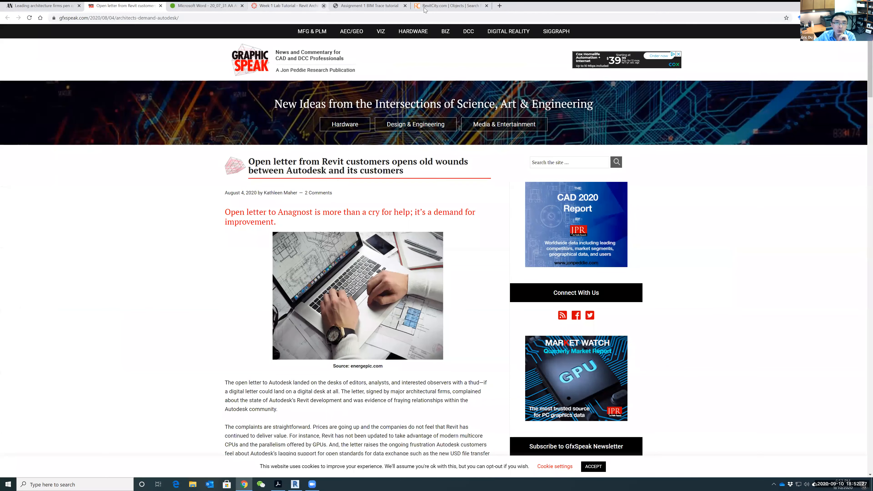
pyautogui.click(395, 6)
pyautogui.scroll(3, 519, 267)
pyautogui.scroll(-15, 530, 275)
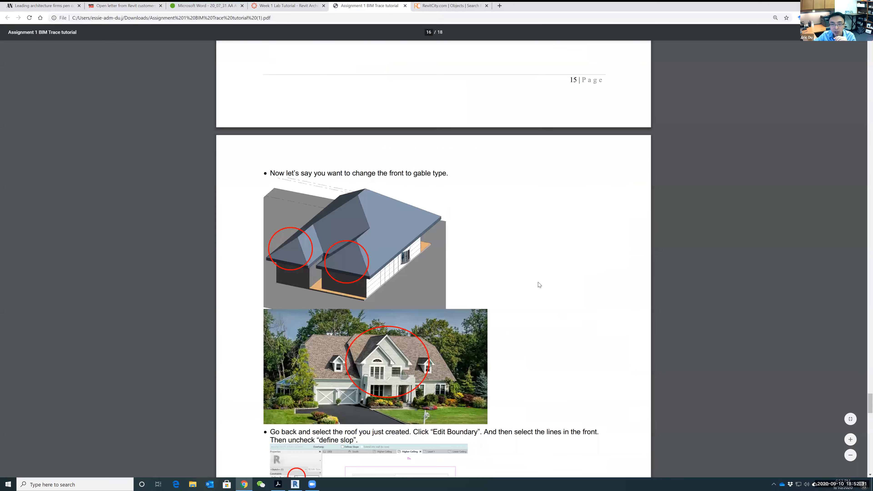
pyautogui.scroll(8, 540, 286)
pyautogui.scroll(20, 540, 286)
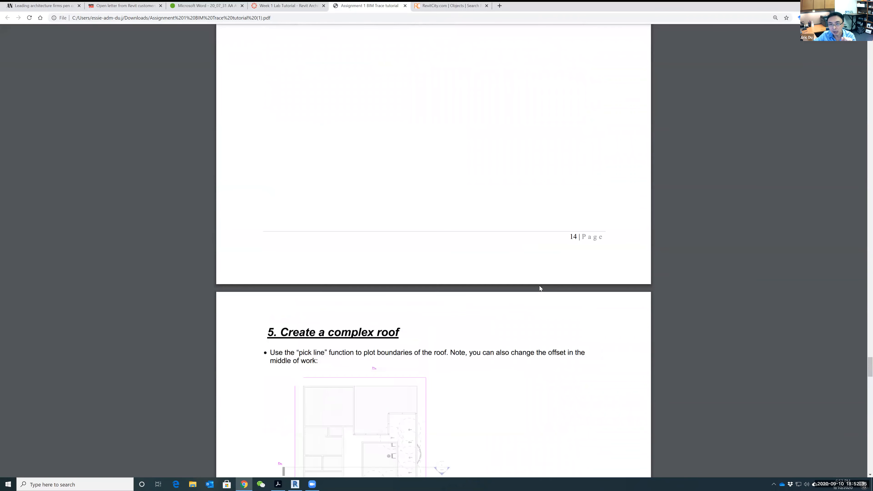
pyautogui.scroll(2, 540, 286)
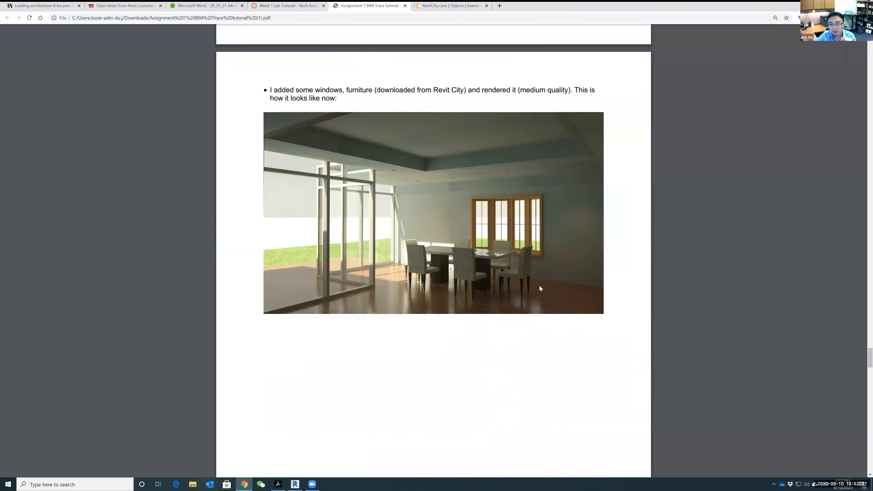
pyautogui.scroll(-4, 540, 286)
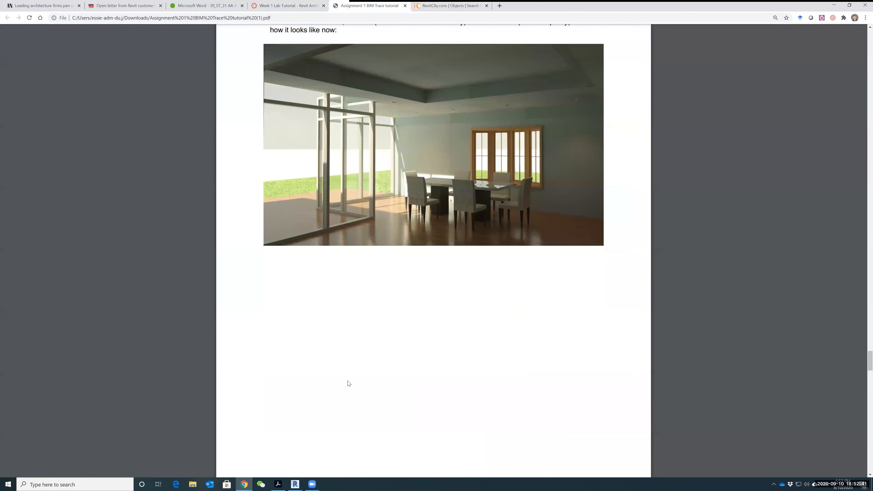
pyautogui.scroll(-1, 241, 138)
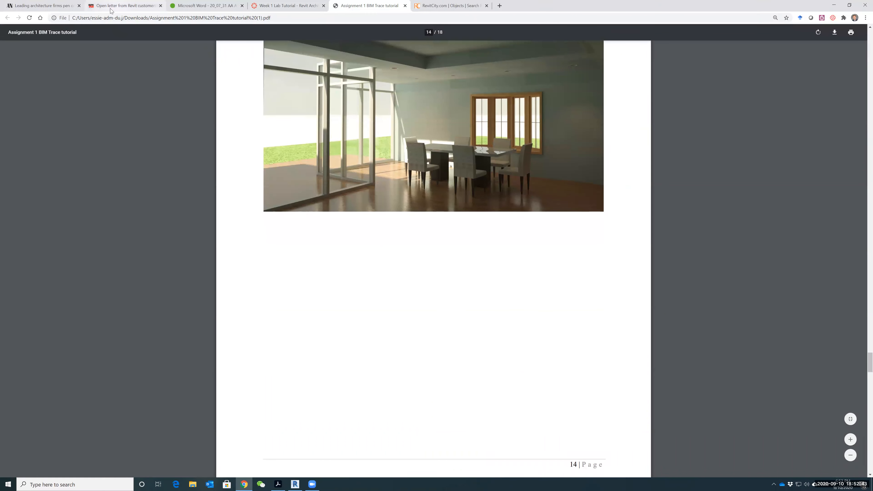
# - Go through the Canvas course home page to the Week 1 Lab Tutorial - Revit Architecture A page
pyautogui.click(197, 6)
pyautogui.click(295, 6)
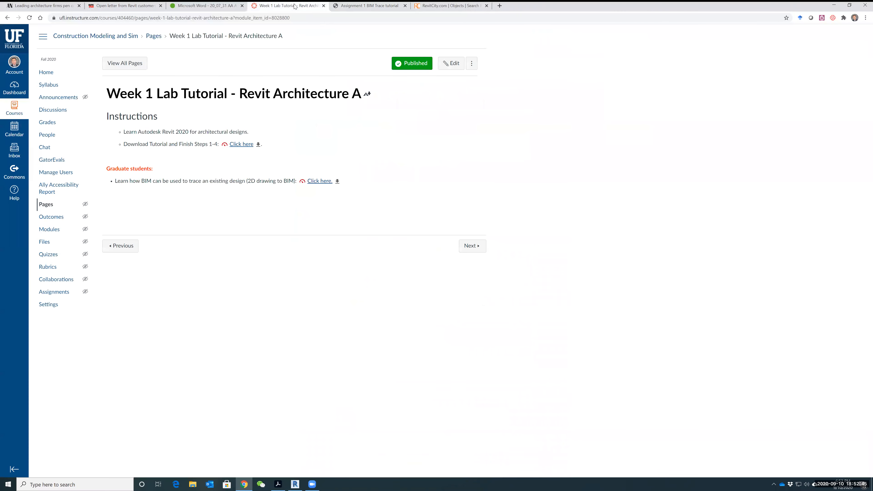
pyautogui.click(47, 74)
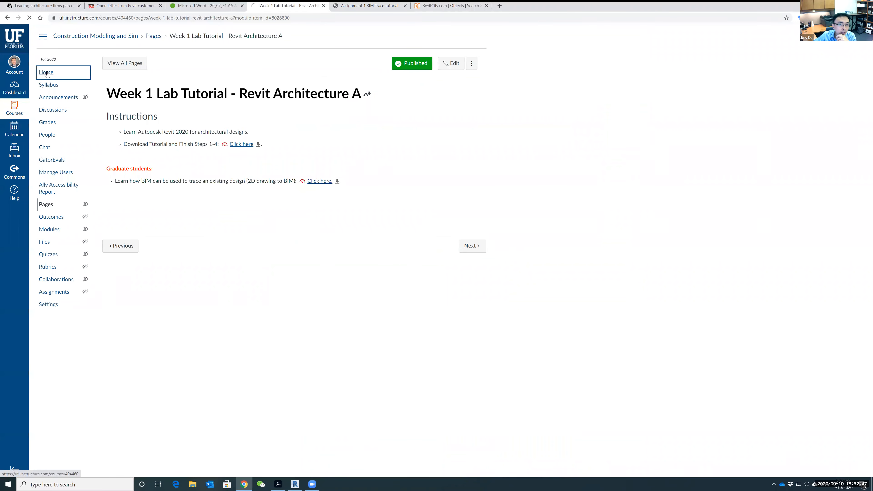
pyautogui.scroll(-2, 244, 278)
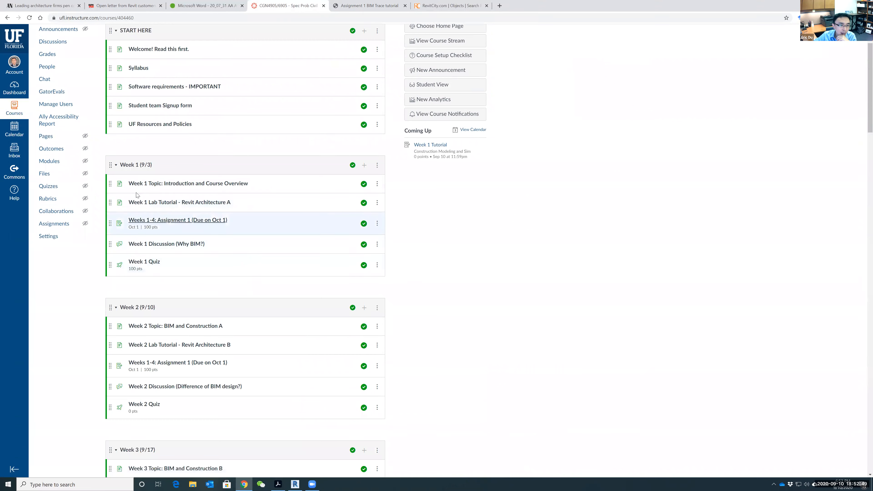
pyautogui.click(141, 203)
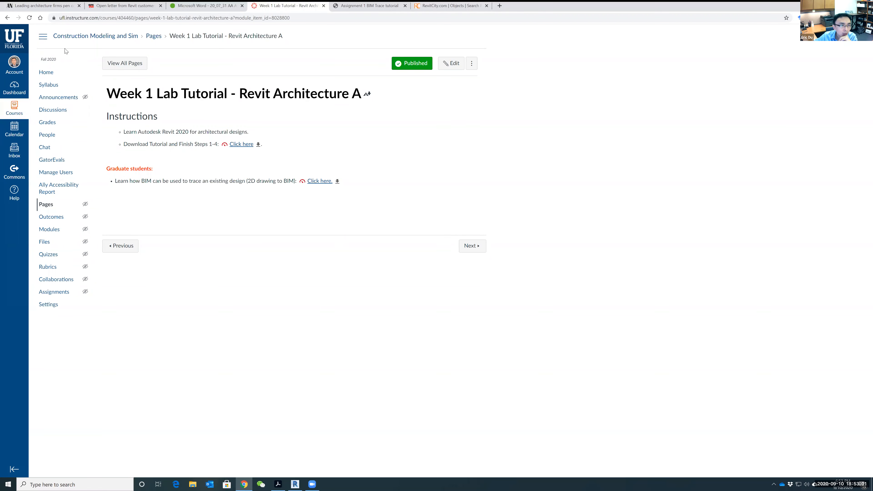
# - Open the Week 2 Lab Tutorial - Revit Architecture B page from the course home and check its work-in-progress model list
pyautogui.click(46, 72)
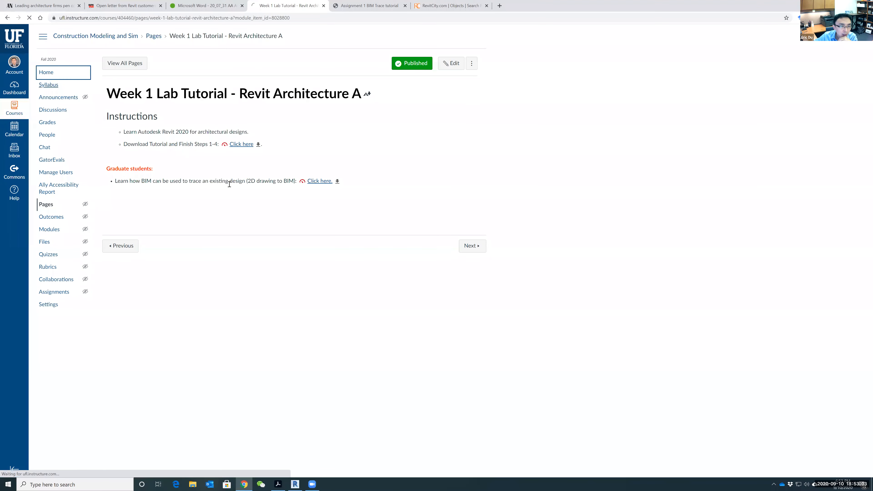
pyautogui.scroll(-5, 245, 235)
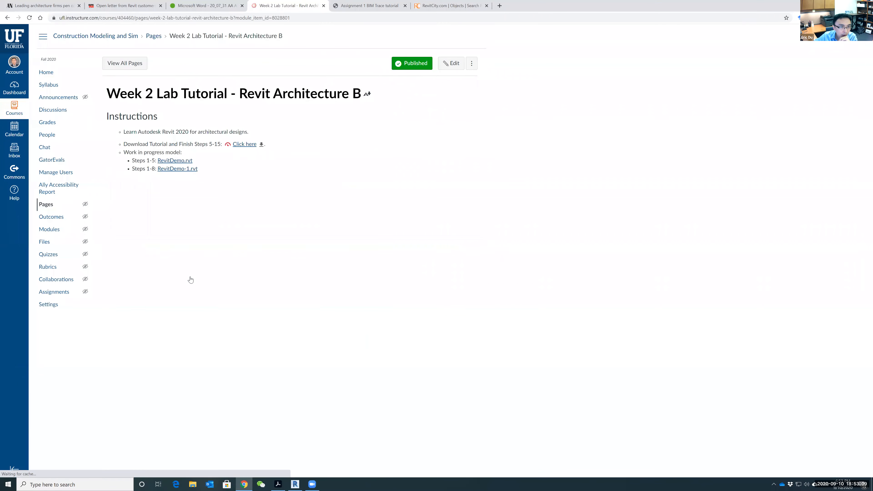
pyautogui.click(48, 73)
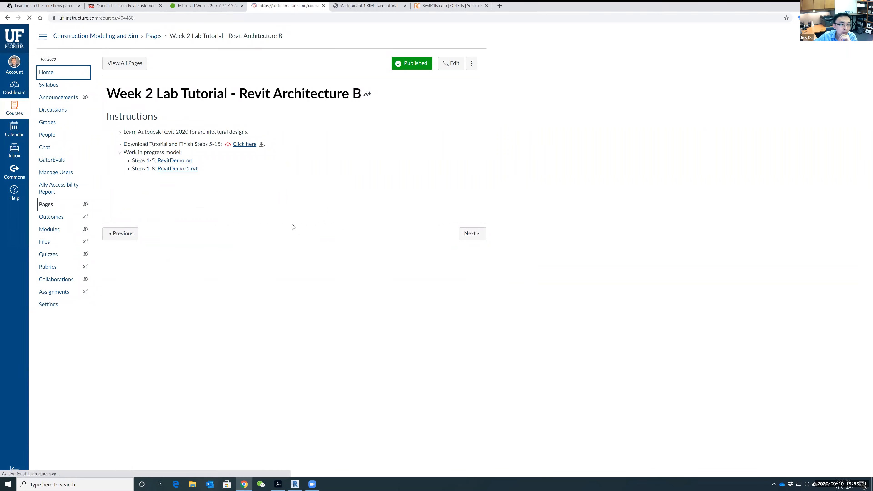
pyautogui.scroll(-5, 214, 257)
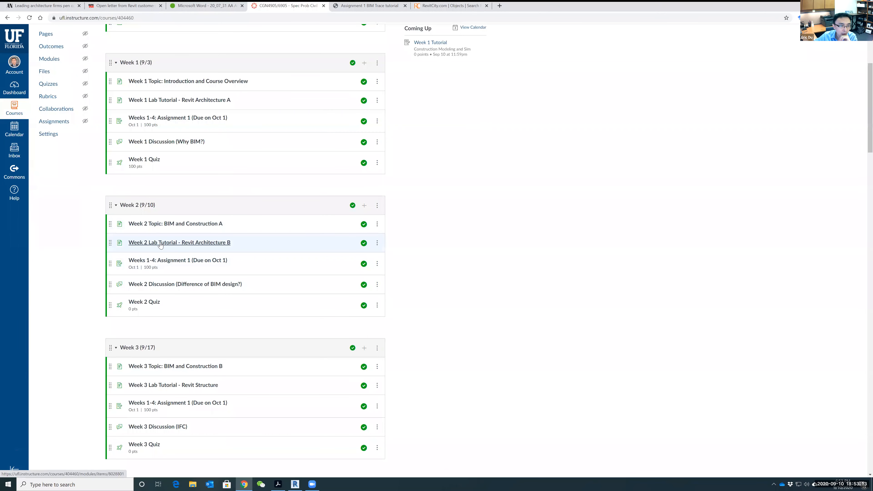
pyautogui.click(170, 243)
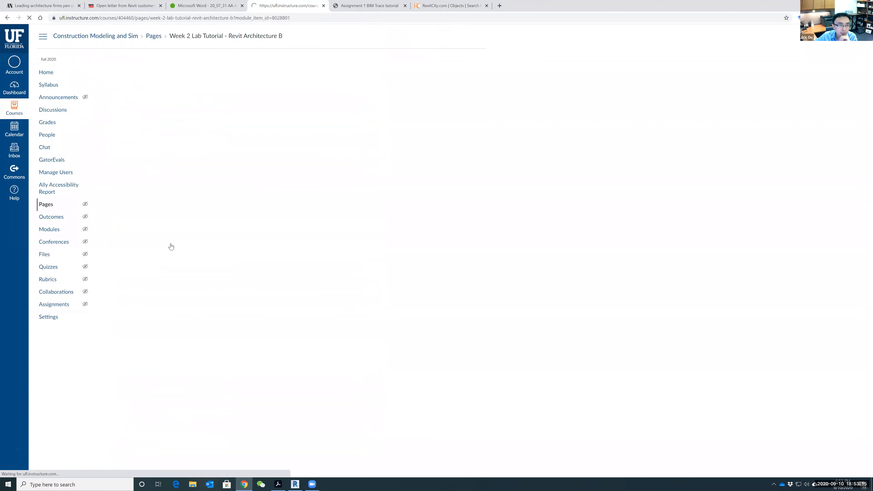
pyautogui.moveTo(133, 160); pyautogui.dragTo(157, 161)
pyautogui.click(148, 168)
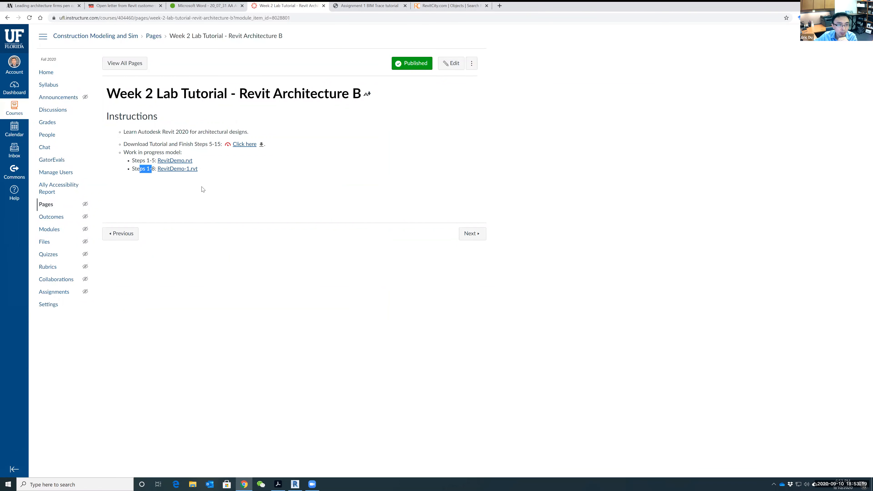
# - Look in on the Revit model, return to Chrome and add a "Steps 1-14:" bullet below Steps 1-8 on the Week 2 Lab Tutorial page
pyautogui.click(295, 485)
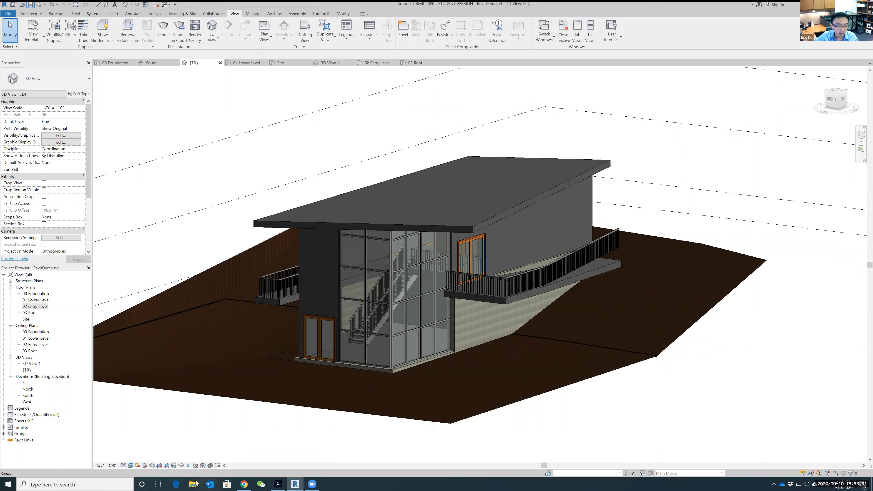
pyautogui.click(249, 483)
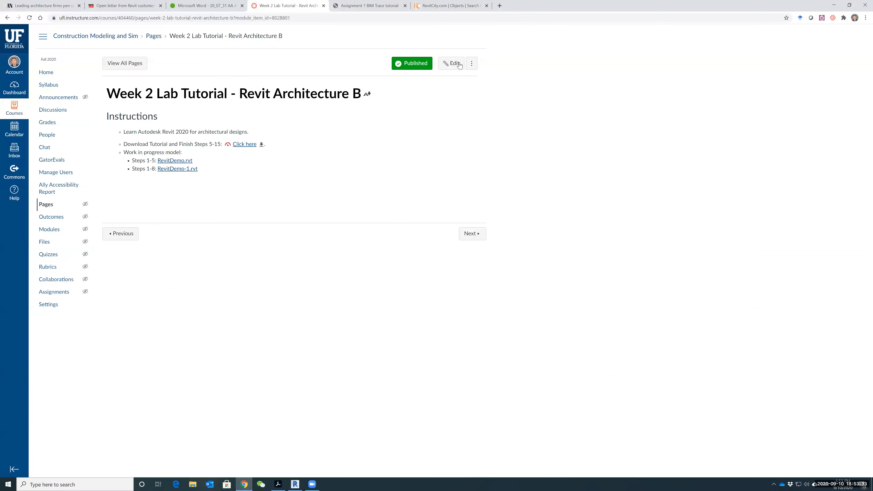
pyautogui.click(451, 63)
pyautogui.click(235, 179)
pyautogui.press('Return')
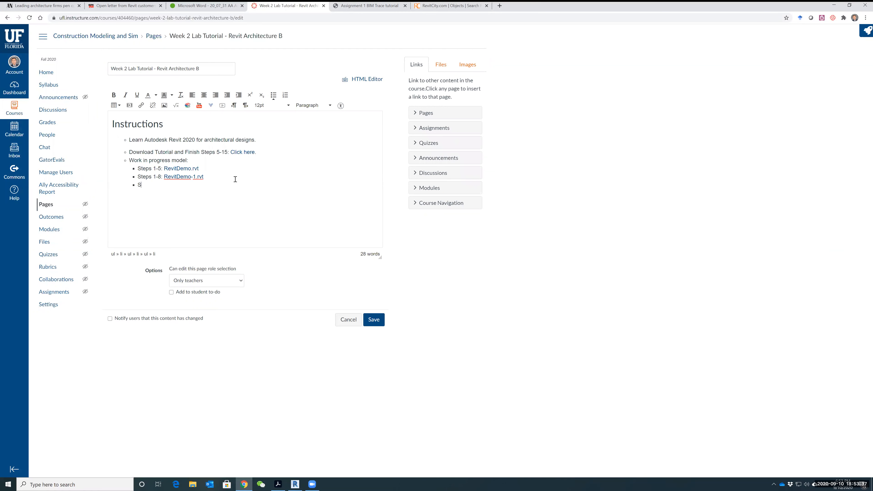
pyautogui.write('Steps 1')
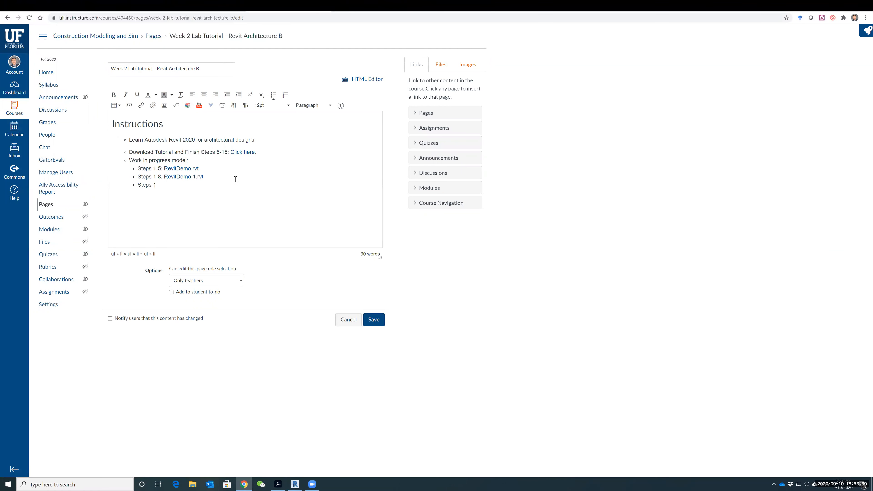
pyautogui.write('-14:')
# - Upload RevitDemo.rvt from the Desktop to course files as the link for the Steps 1-14 bullet and save the page
pyautogui.click(440, 64)
pyautogui.click(439, 313)
pyautogui.click(424, 333)
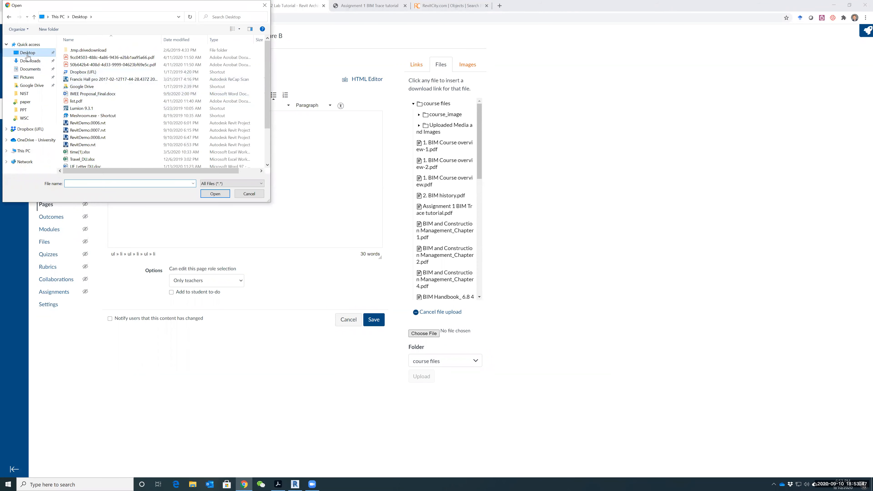
pyautogui.scroll(-2, 138, 124)
pyautogui.scroll(3, 112, 133)
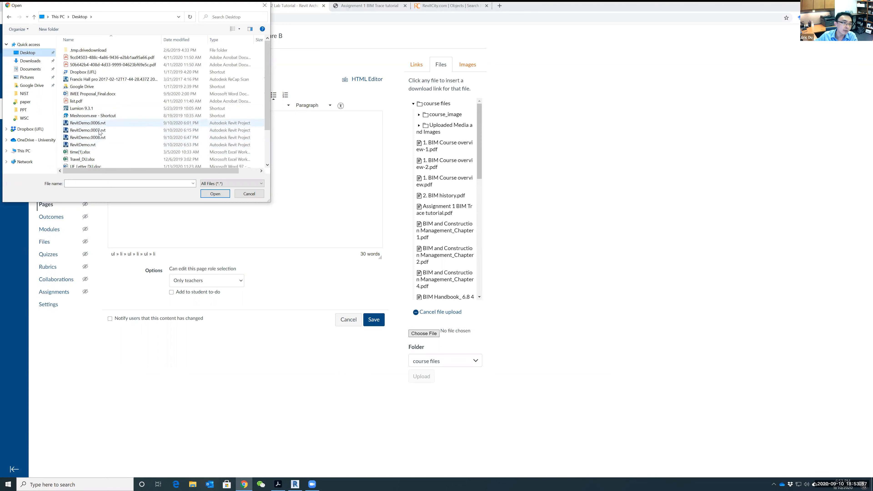
pyautogui.doubleClick(83, 145)
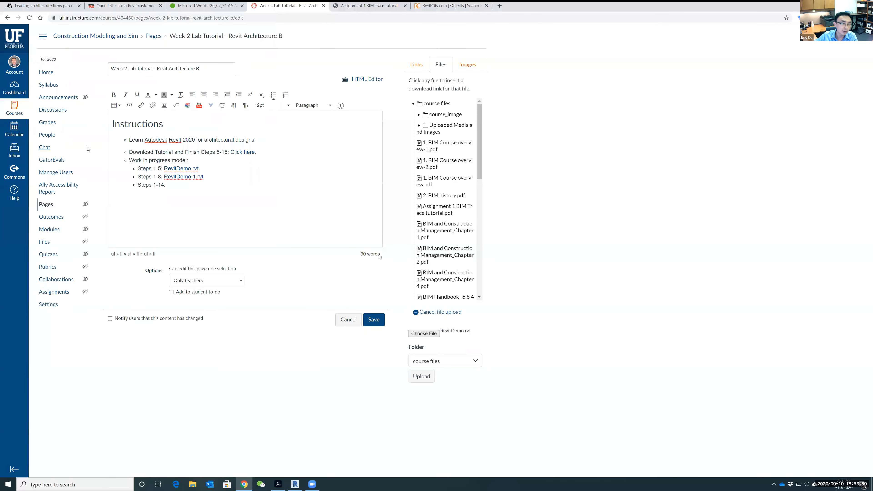
pyautogui.click(423, 377)
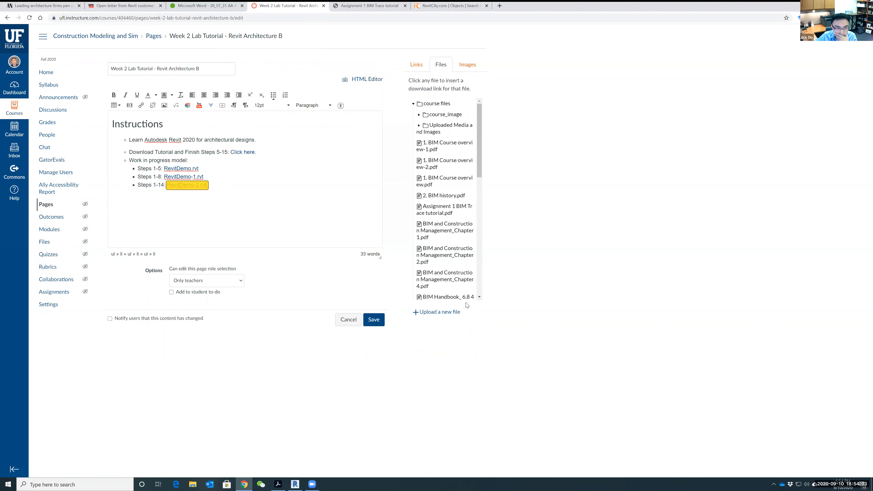
pyautogui.click(377, 321)
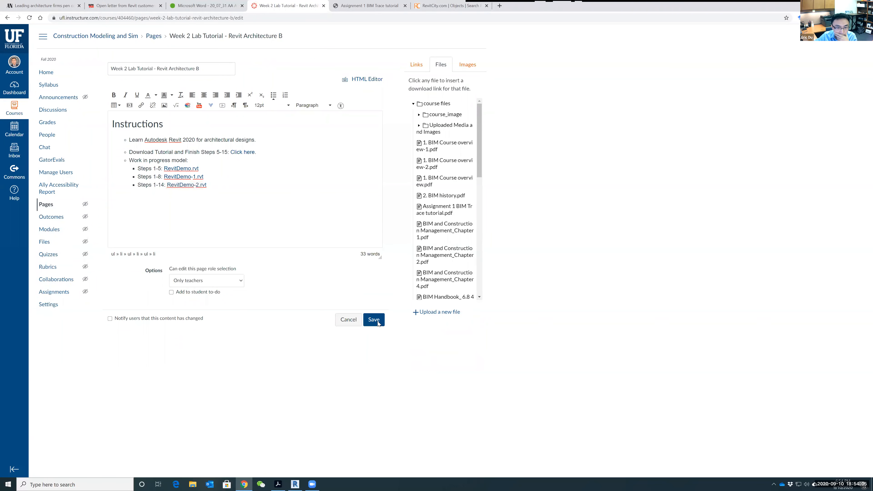